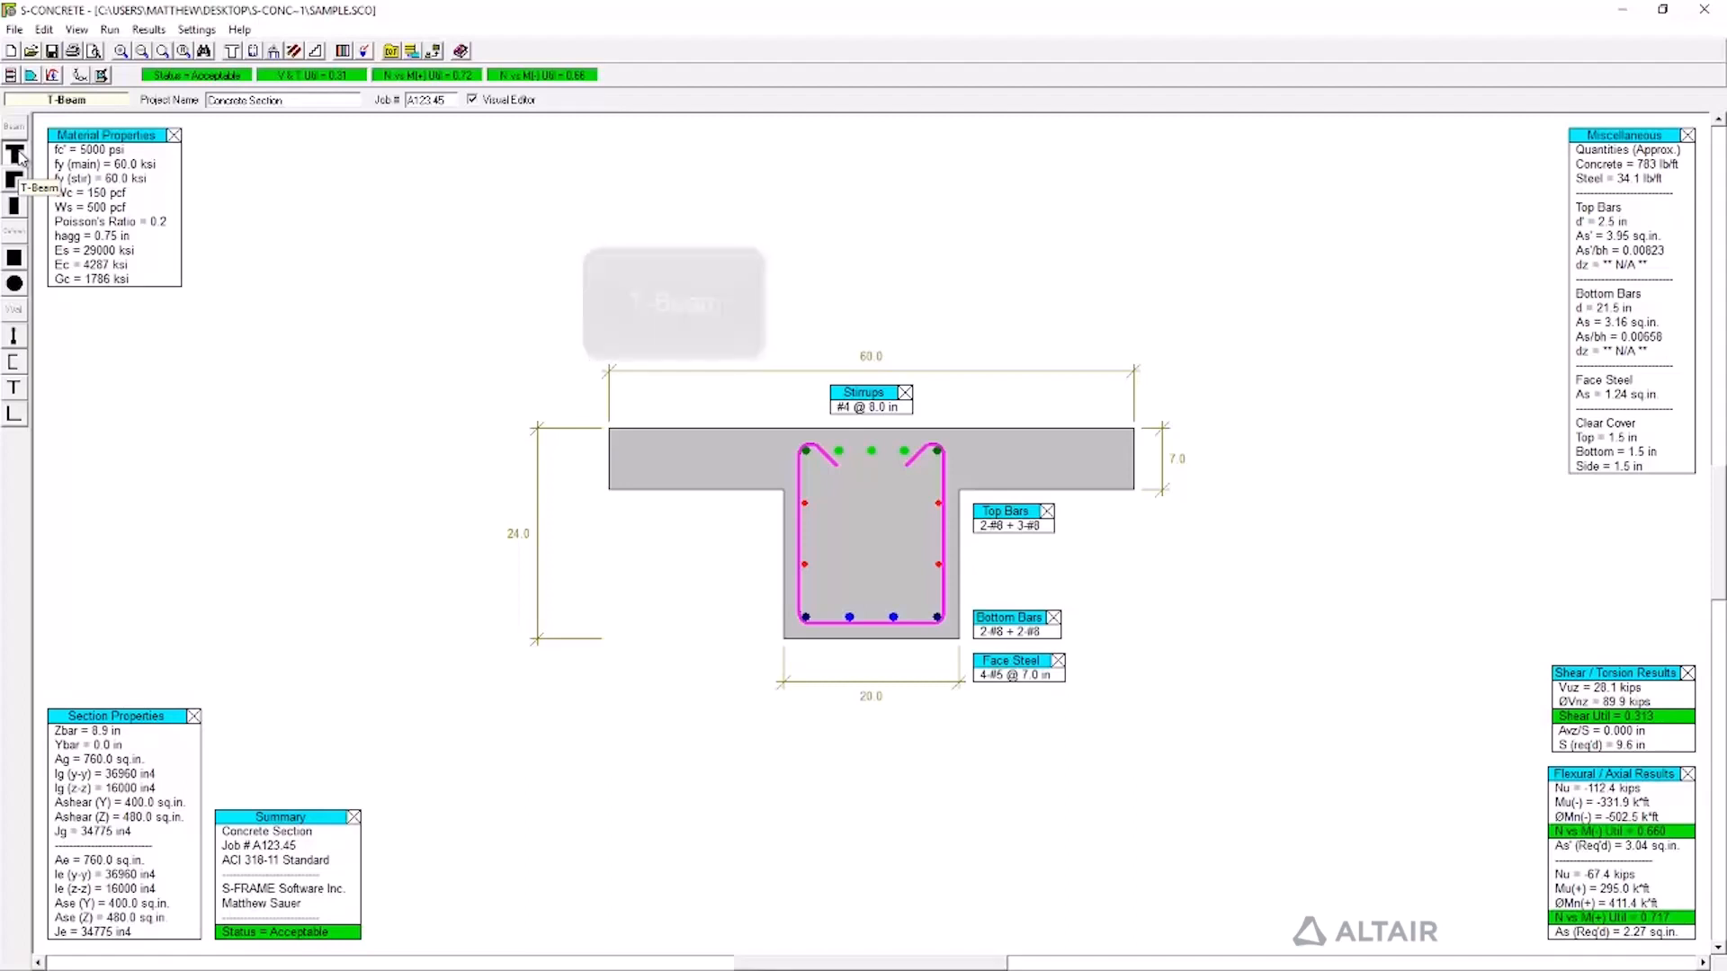
# Preview the L-beam, rectangular beam, rectangular column and circular column section types.
pyautogui.click(15, 181)
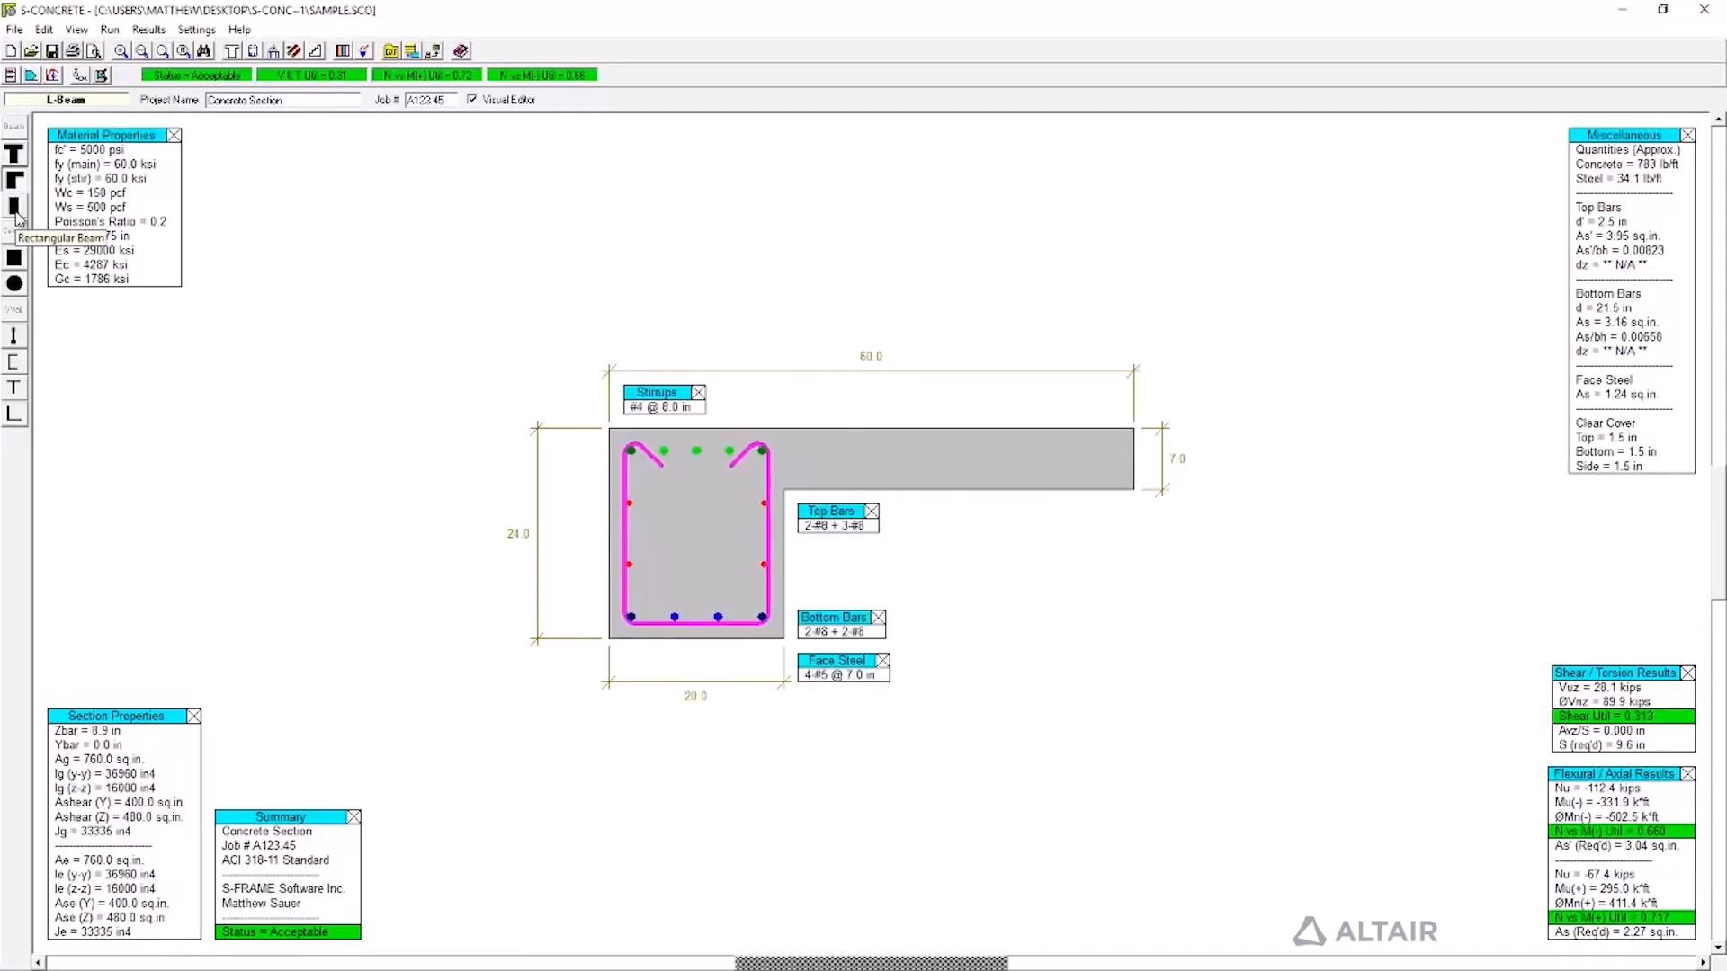
pyautogui.click(16, 214)
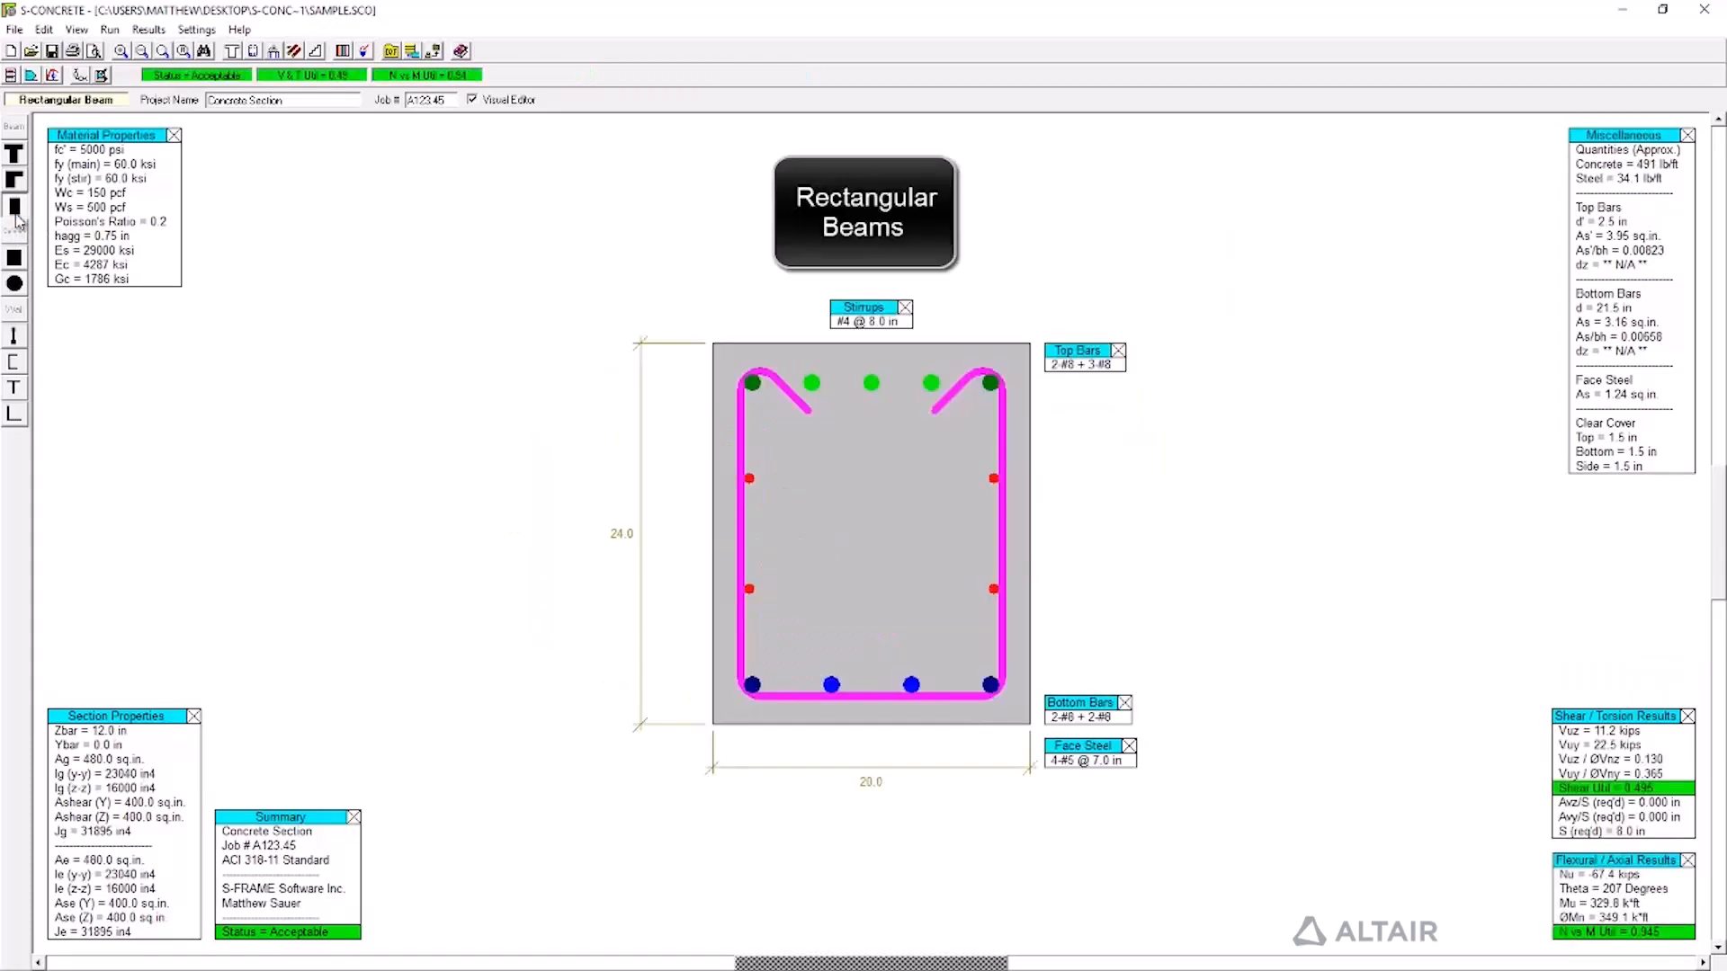
pyautogui.click(13, 262)
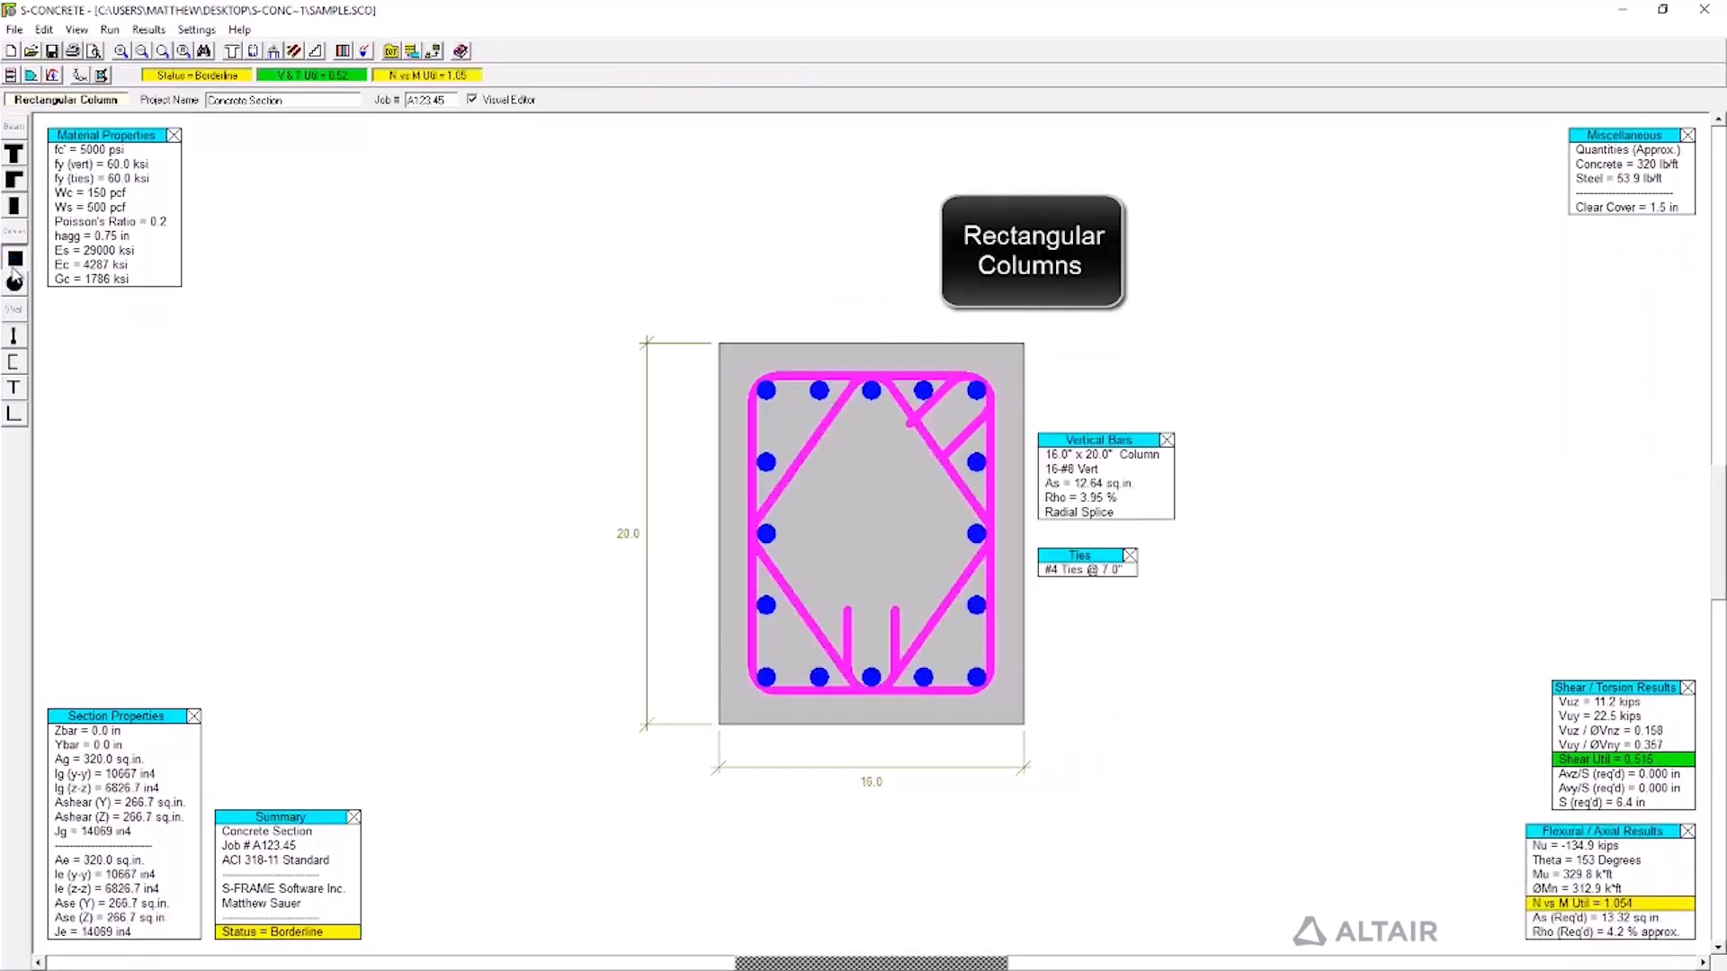
pyautogui.click(15, 286)
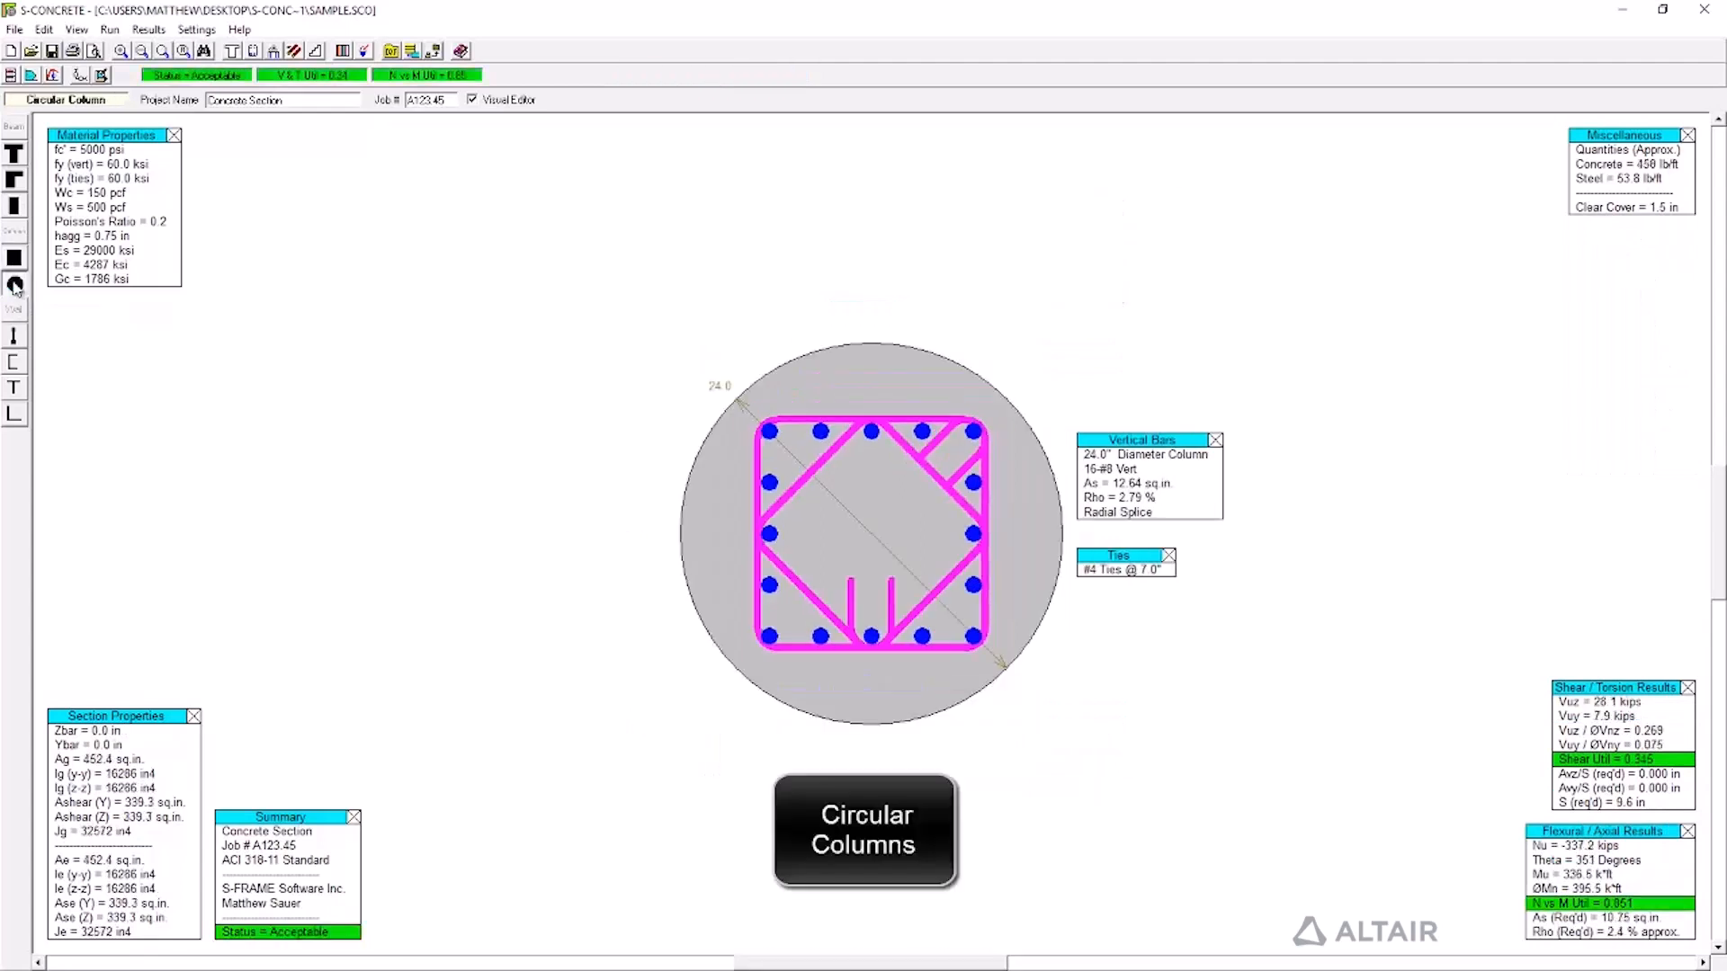
# Preview the I-shape, C-shape, T-shape and L-shape wall sections, and return to the T-beam section.
pyautogui.click(13, 339)
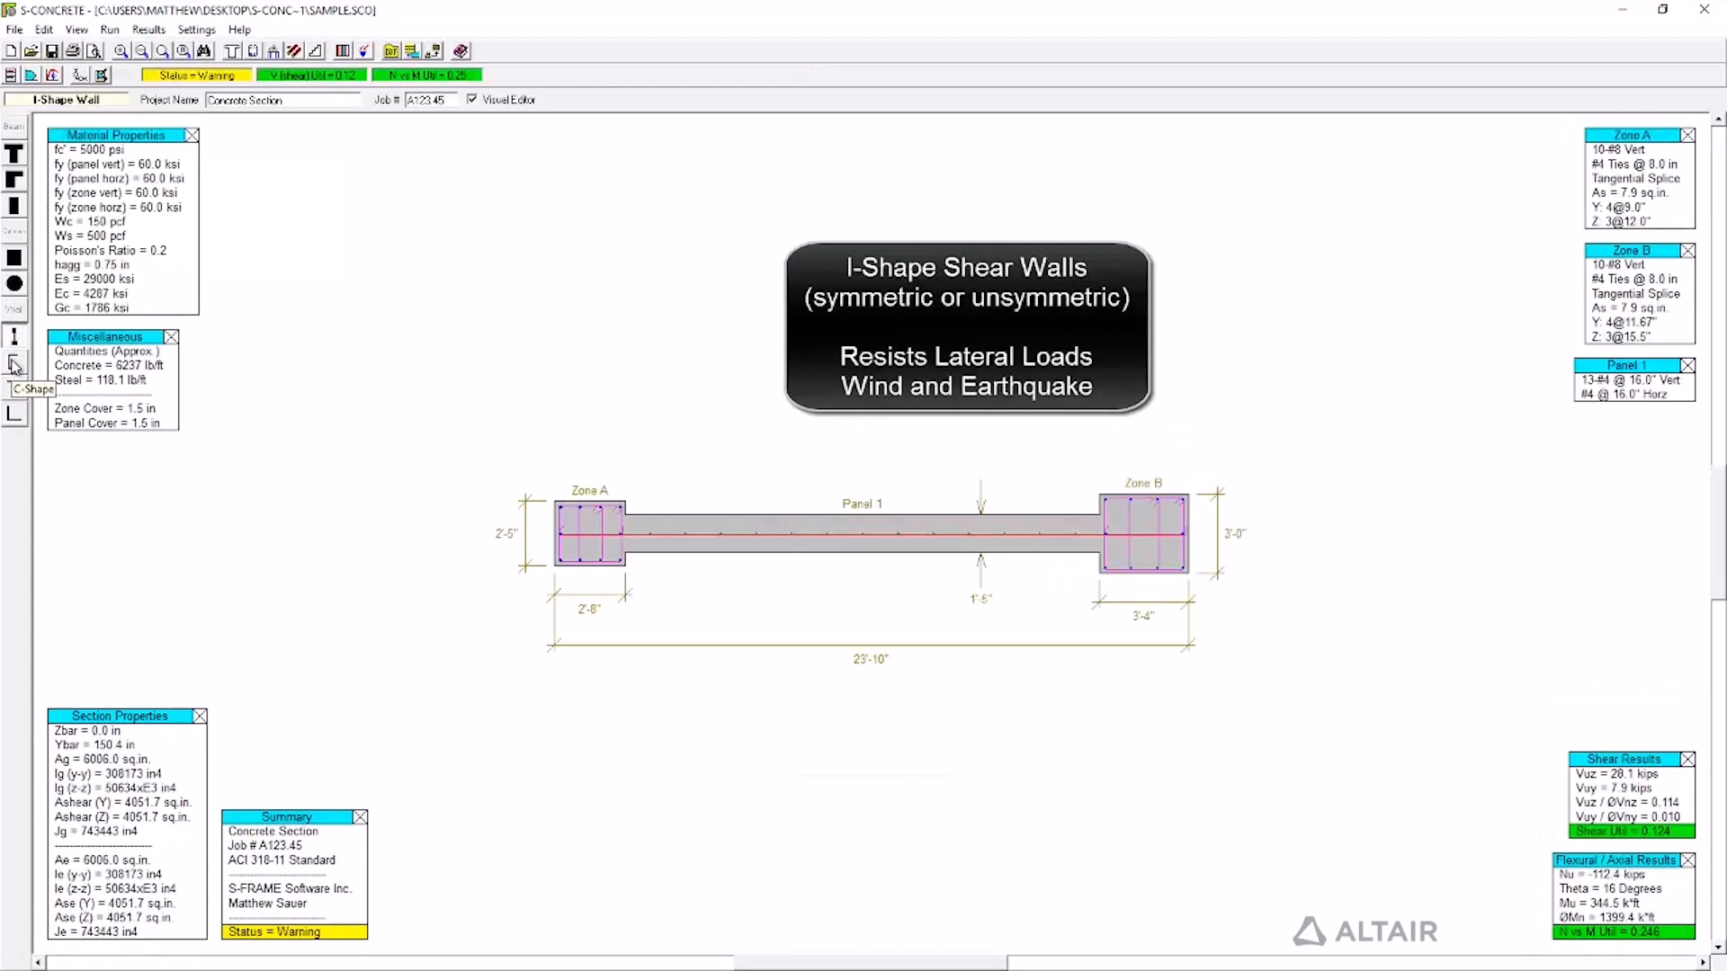
pyautogui.click(14, 364)
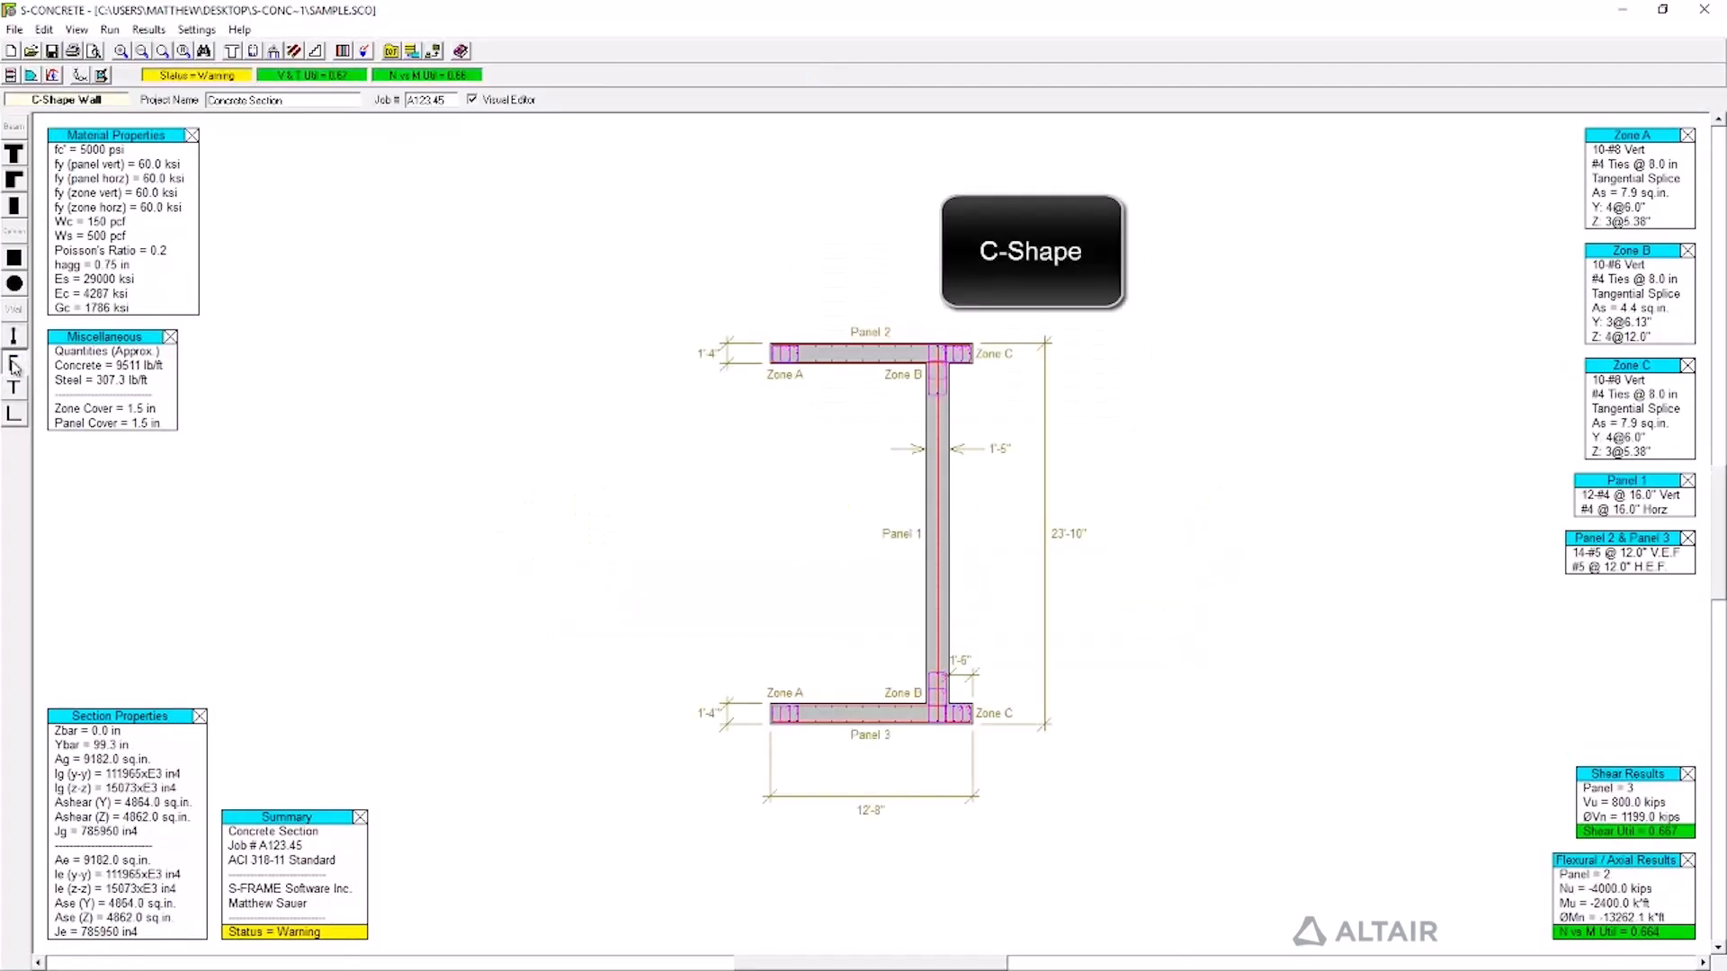
pyautogui.click(19, 394)
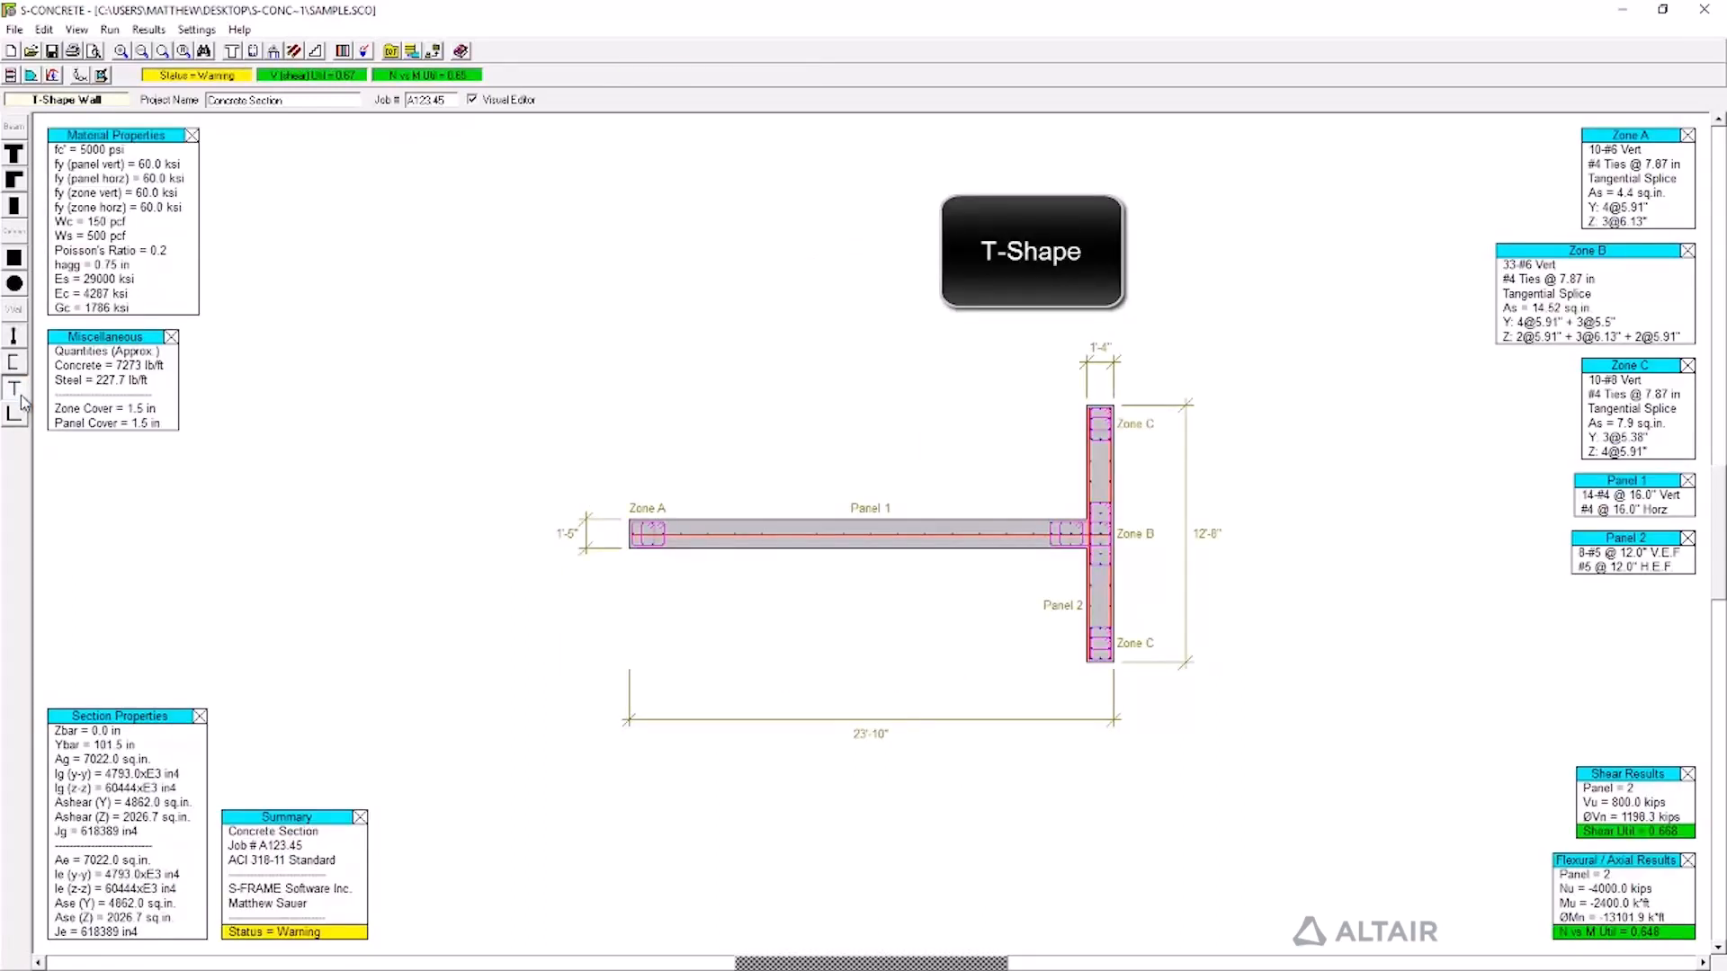
pyautogui.click(23, 427)
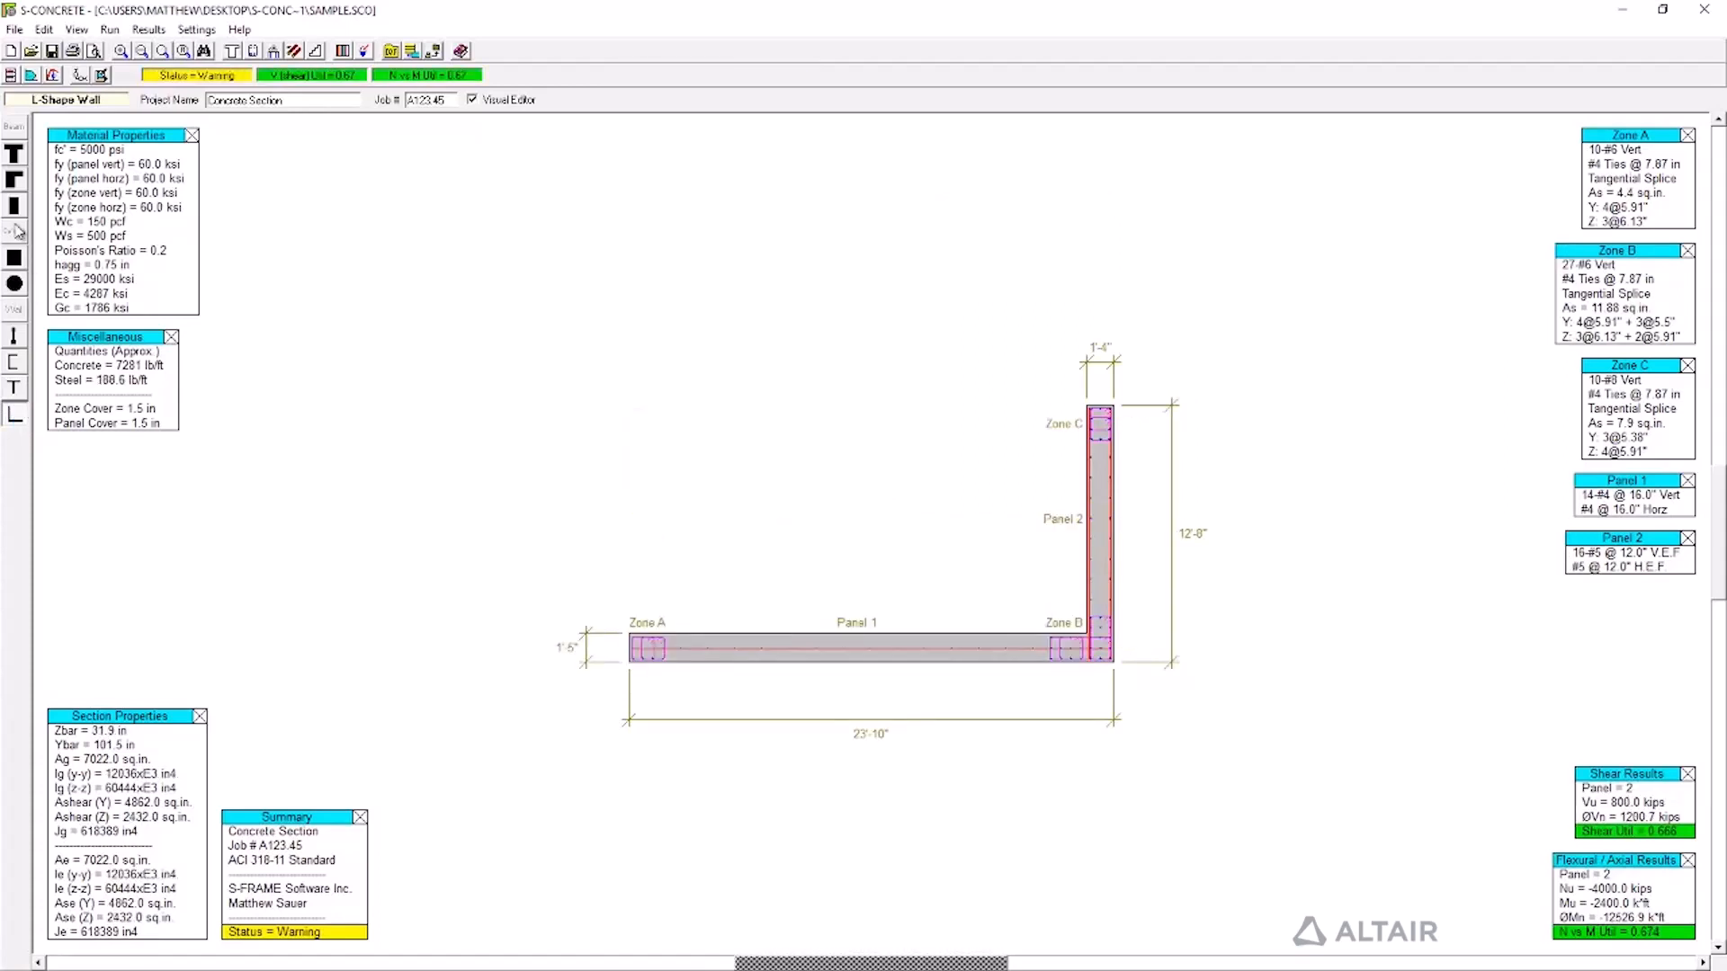
pyautogui.click(14, 158)
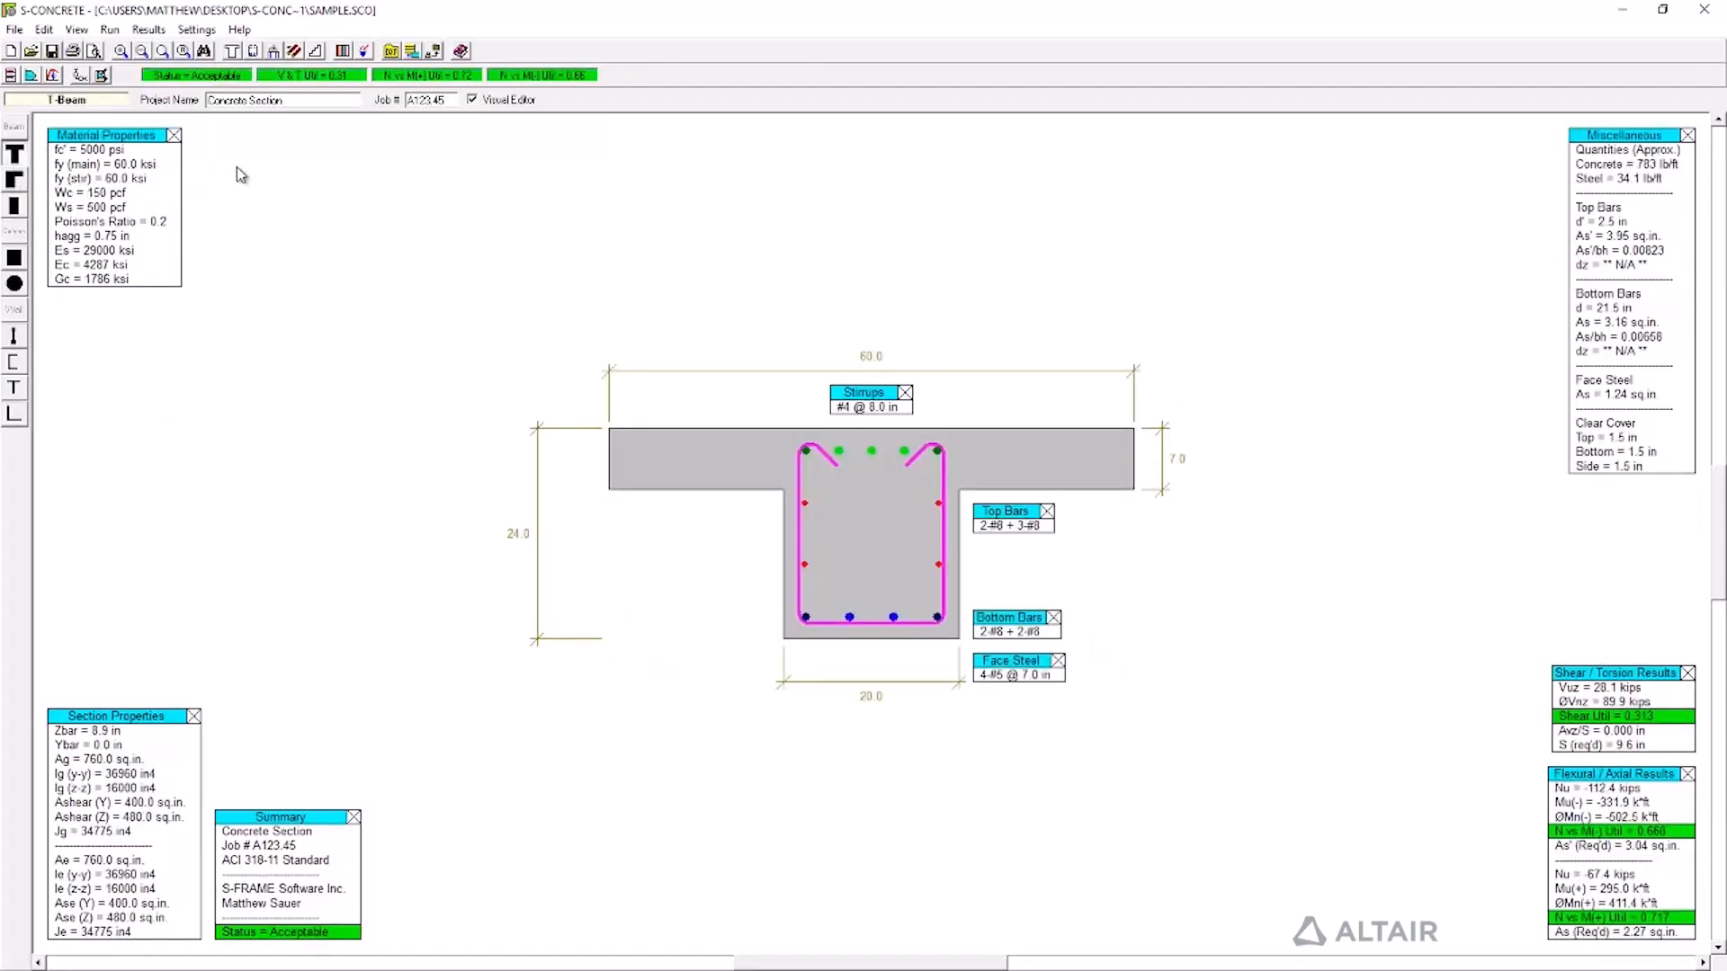
# Open the T-beam's section settings and review its dimensions, clear cover and exposure options.
pyautogui.click(49, 33)
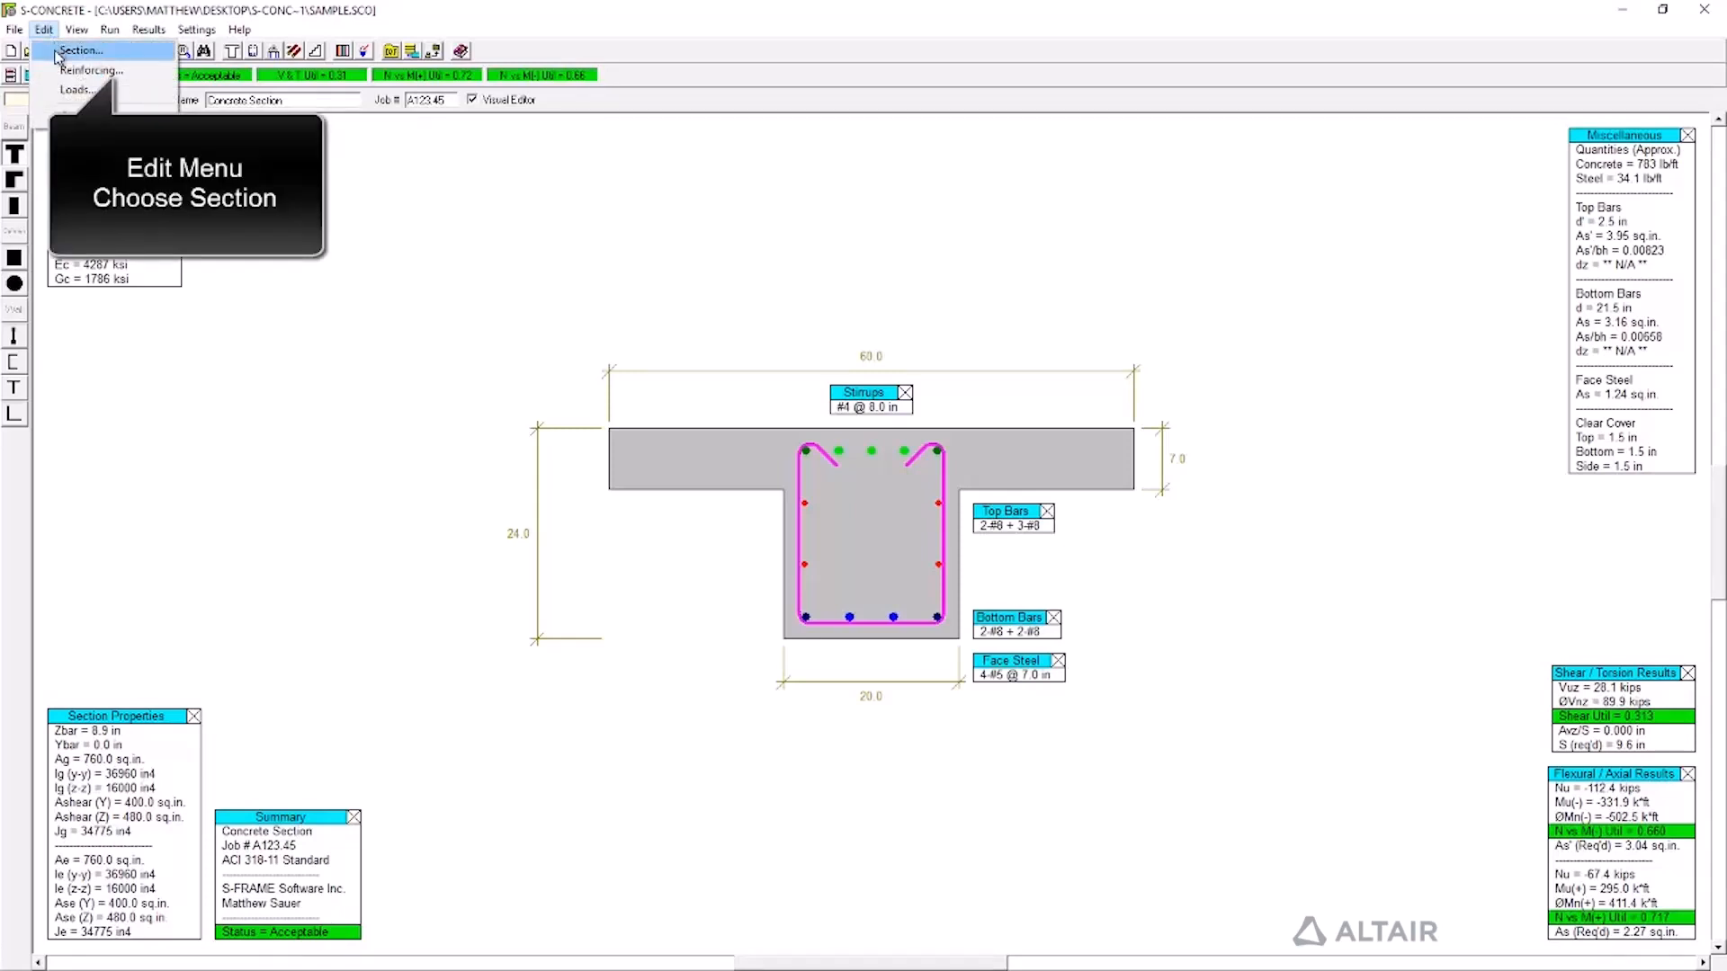
pyautogui.click(179, 84)
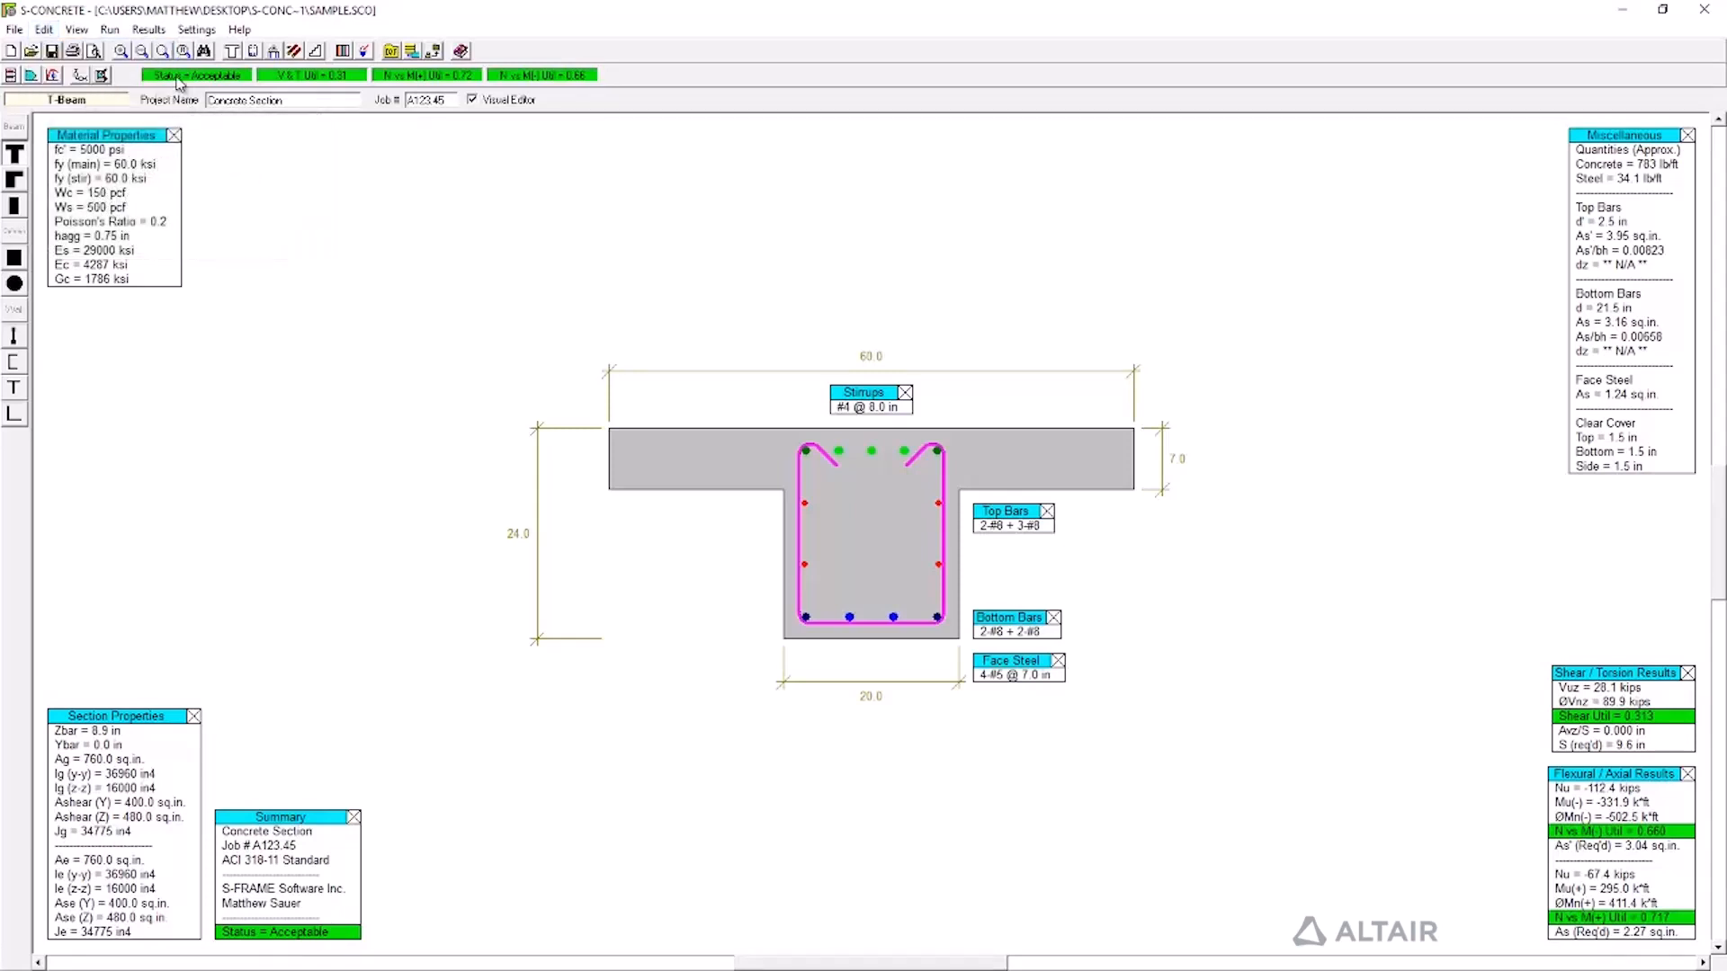
pyautogui.click(233, 52)
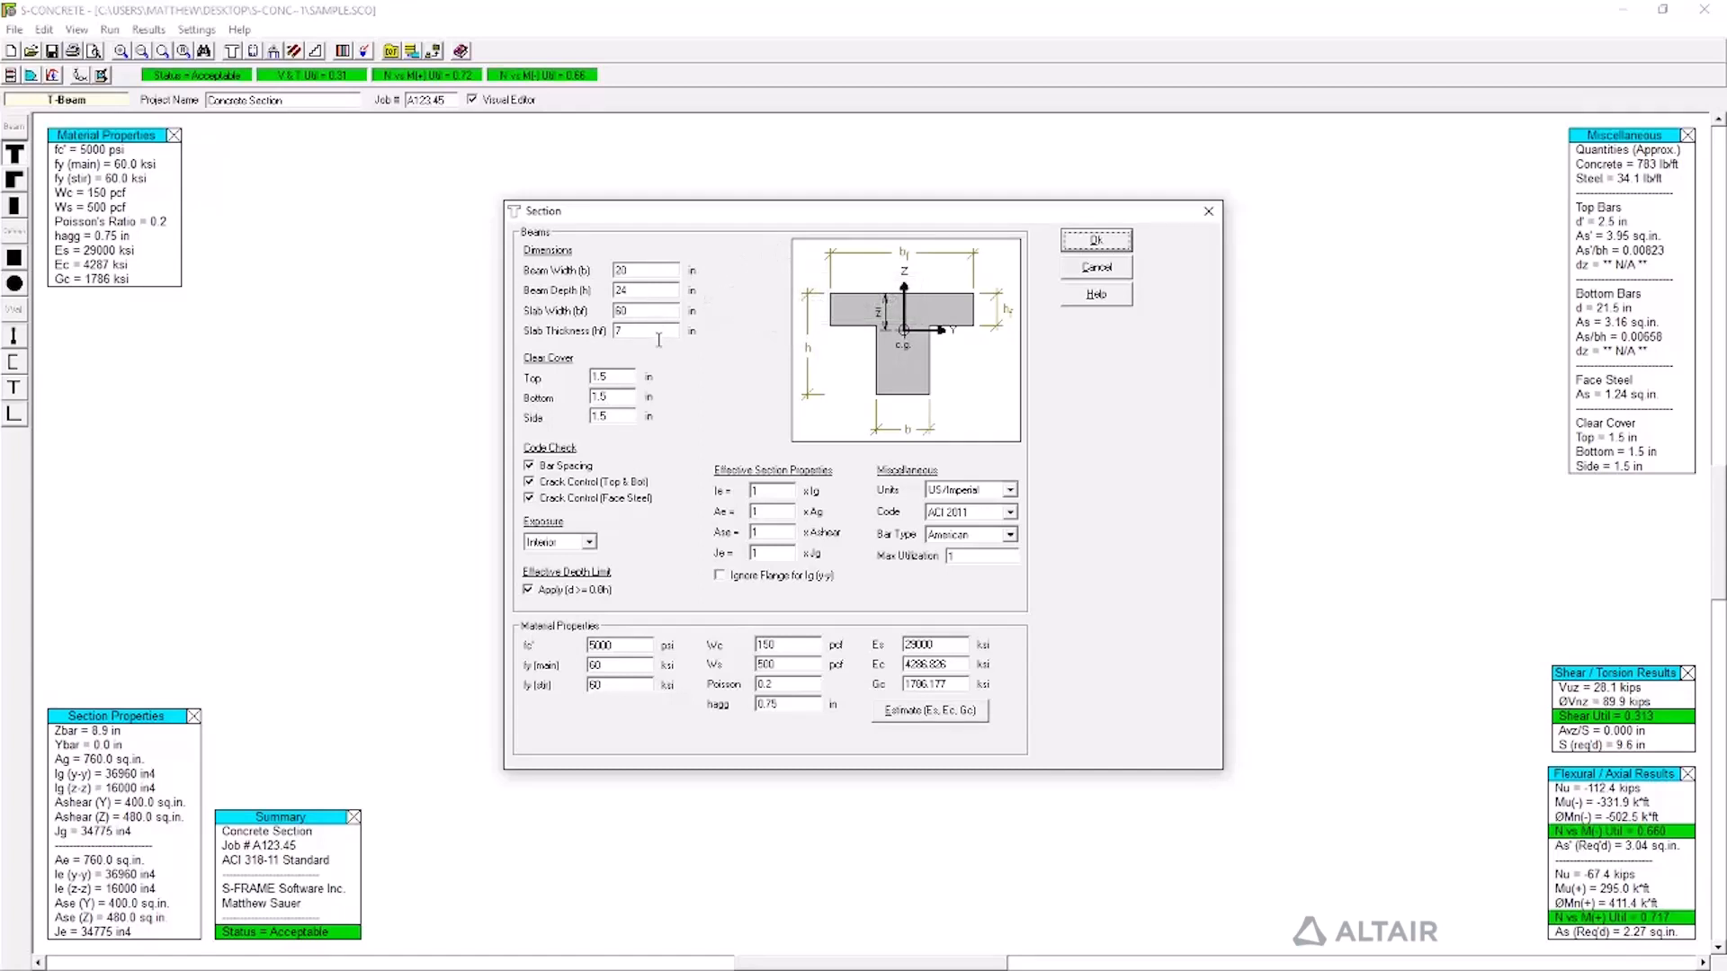
pyautogui.click(621, 377)
pyautogui.click(588, 544)
pyautogui.click(584, 553)
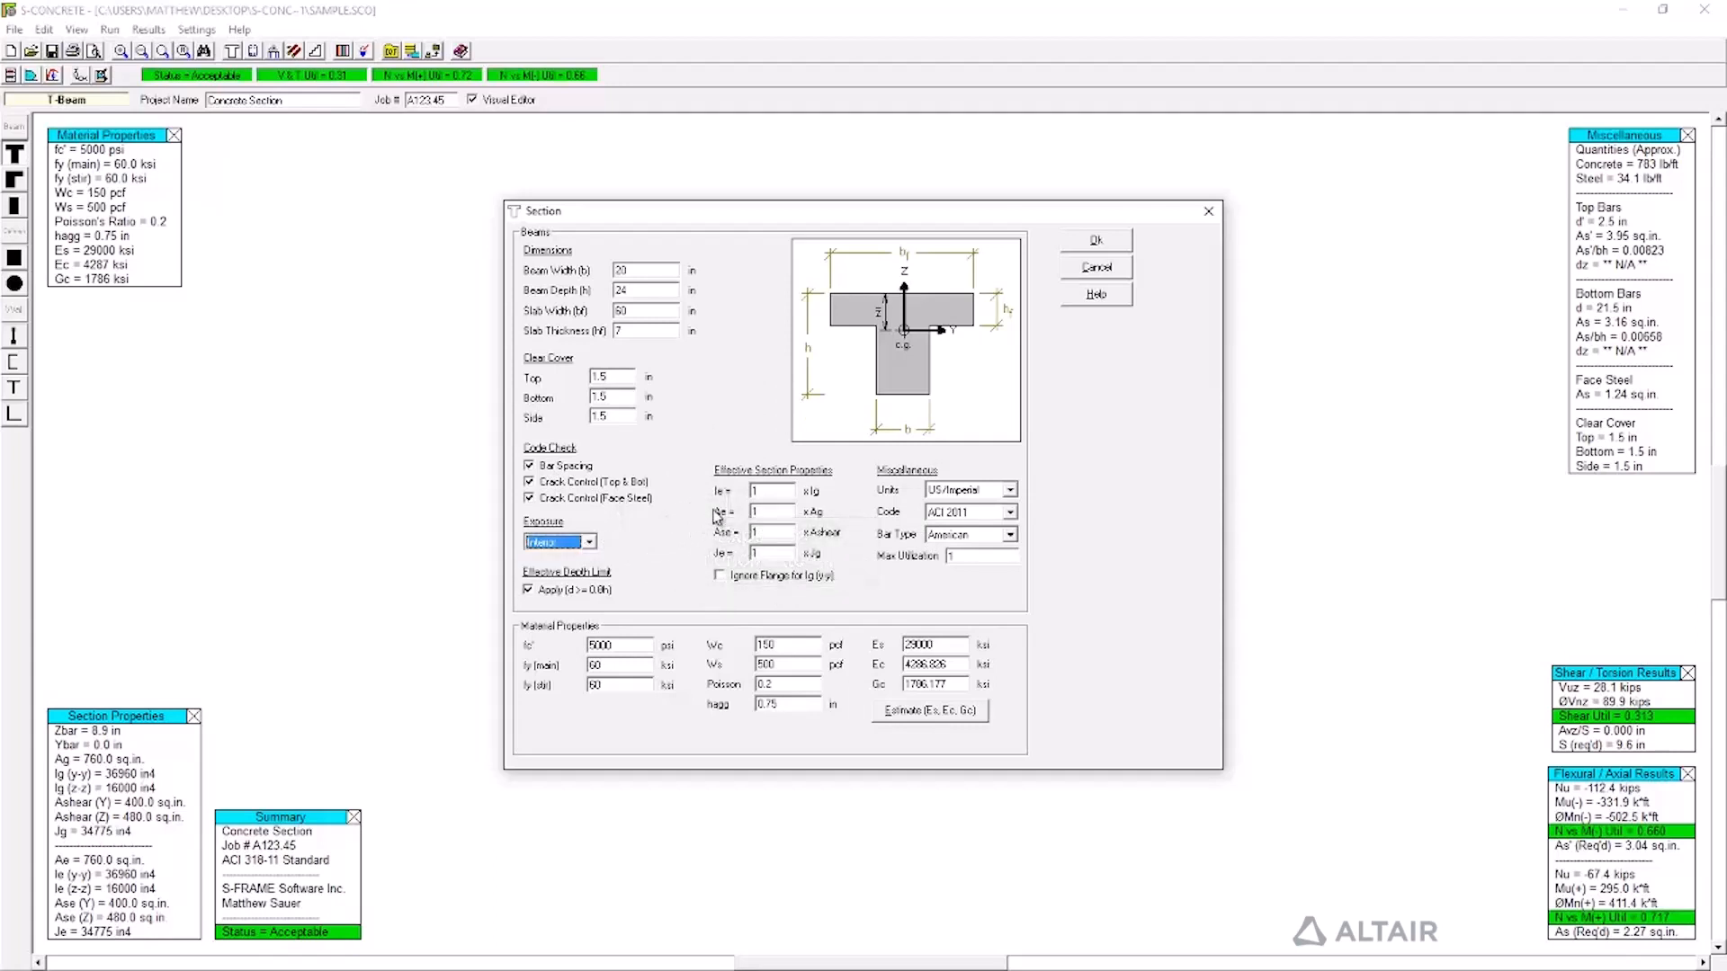
# Examine the effective section property factors and the available unit systems in the section settings.
pyautogui.click(767, 491)
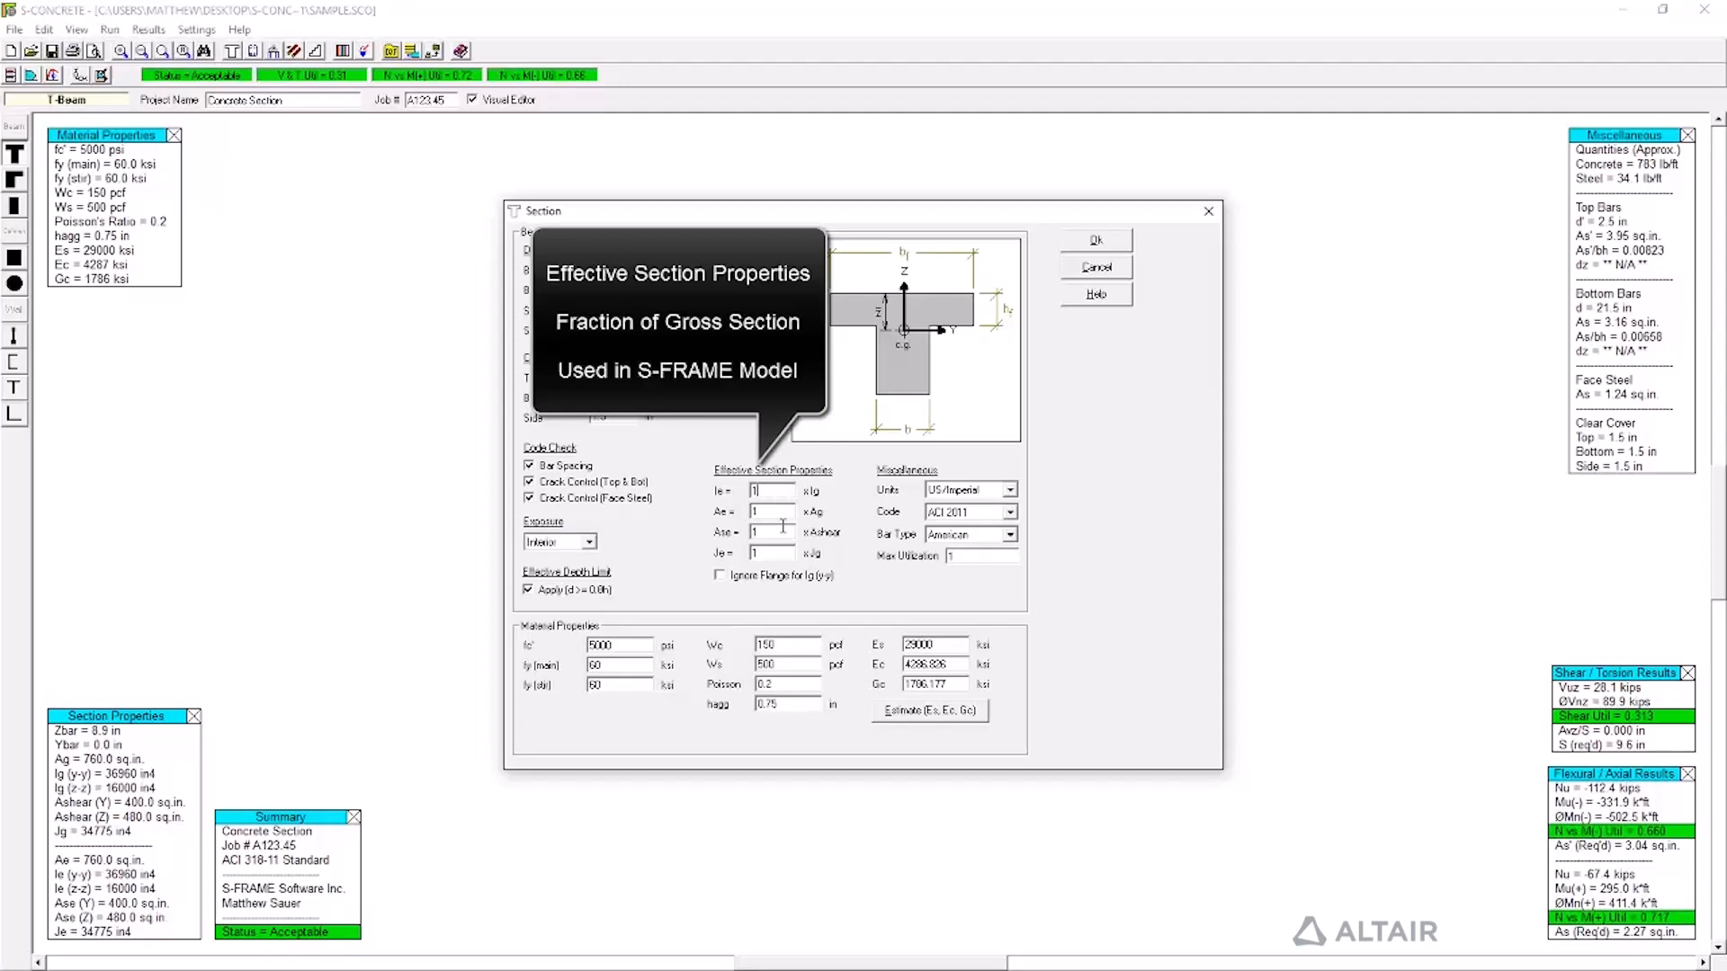
pyautogui.click(782, 529)
pyautogui.click(784, 493)
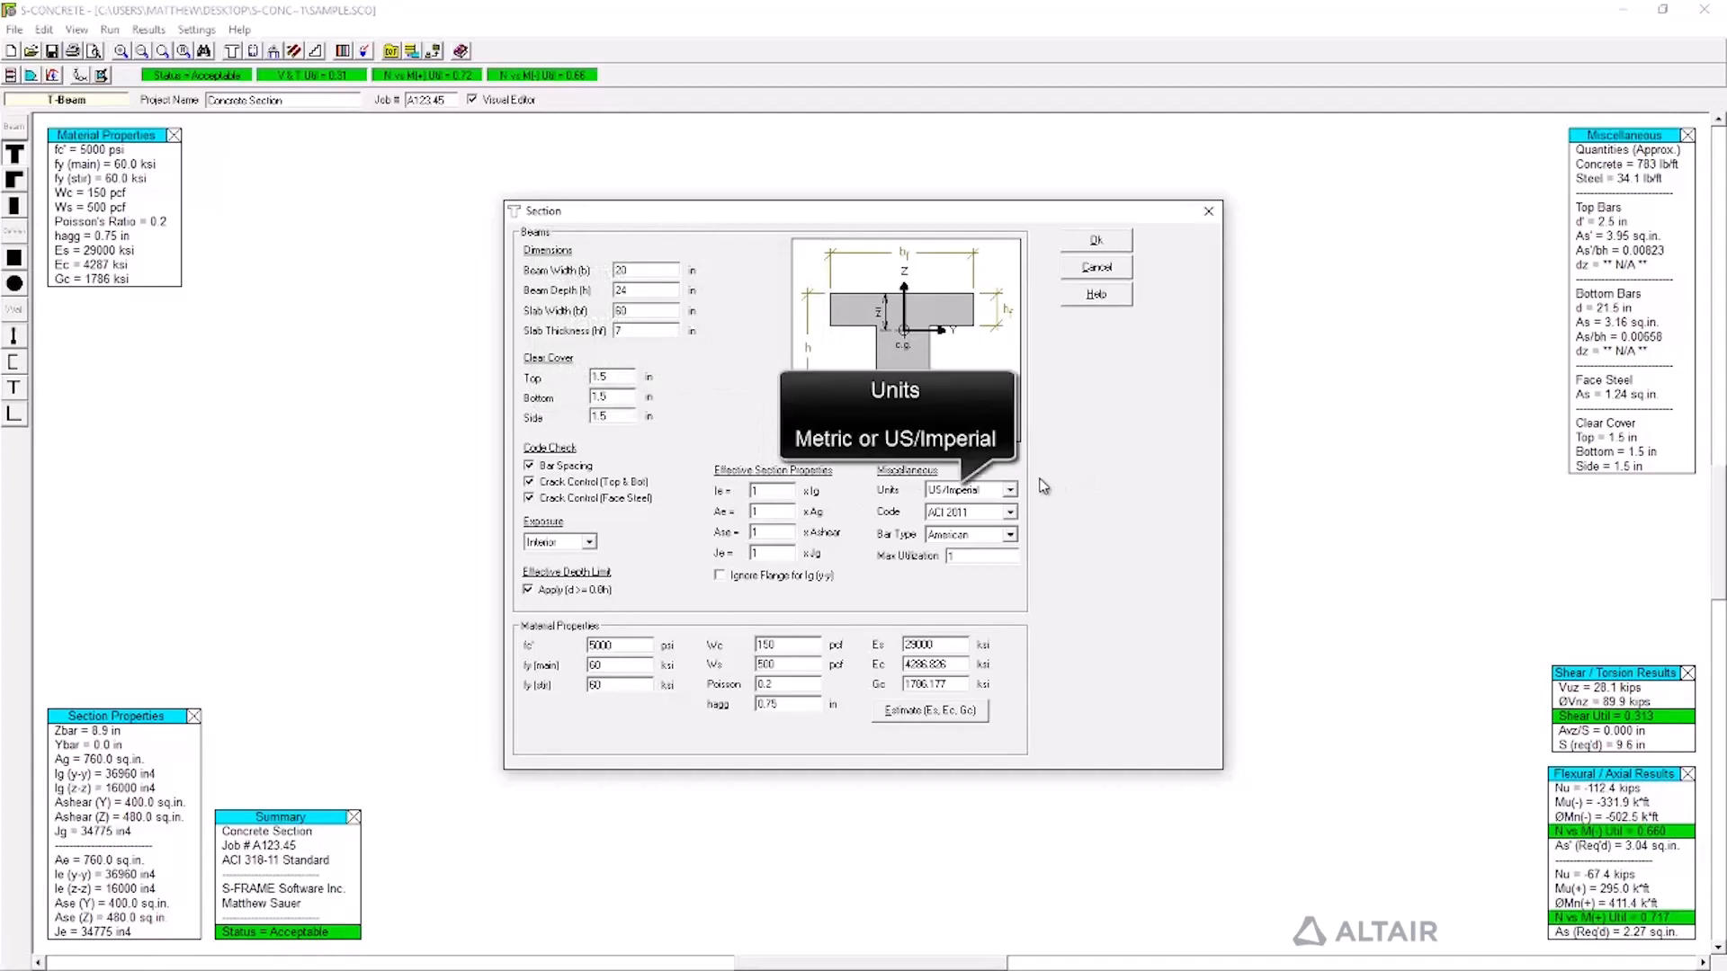
pyautogui.click(1012, 489)
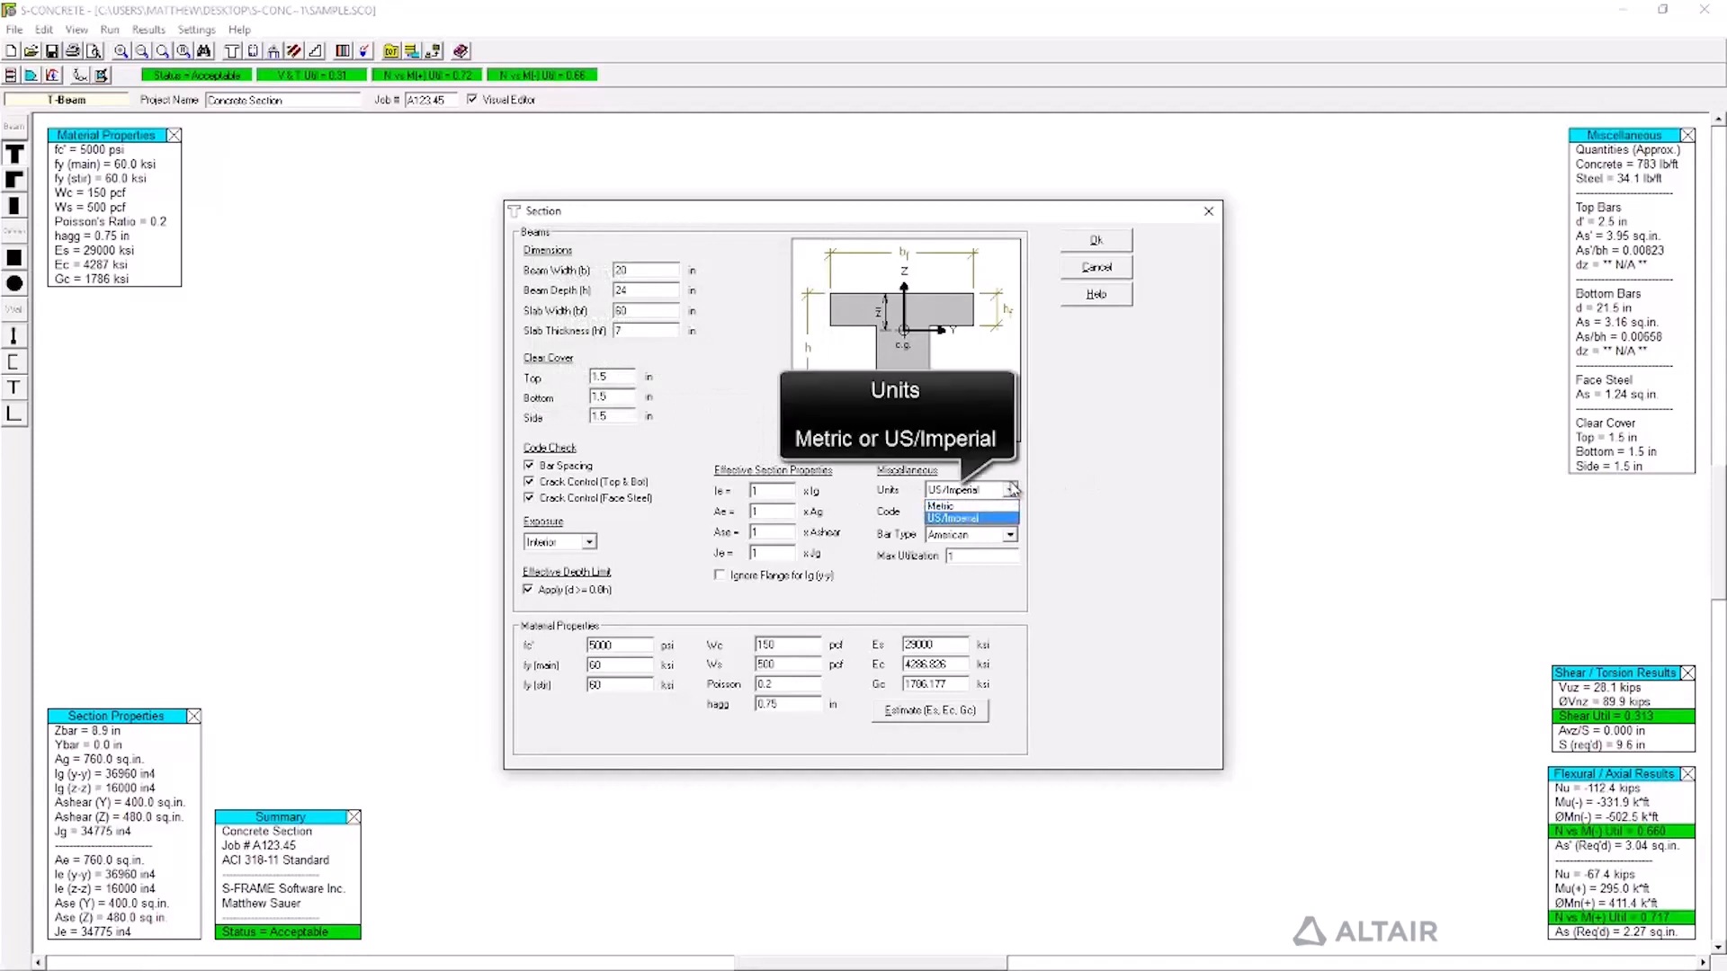
pyautogui.click(1012, 491)
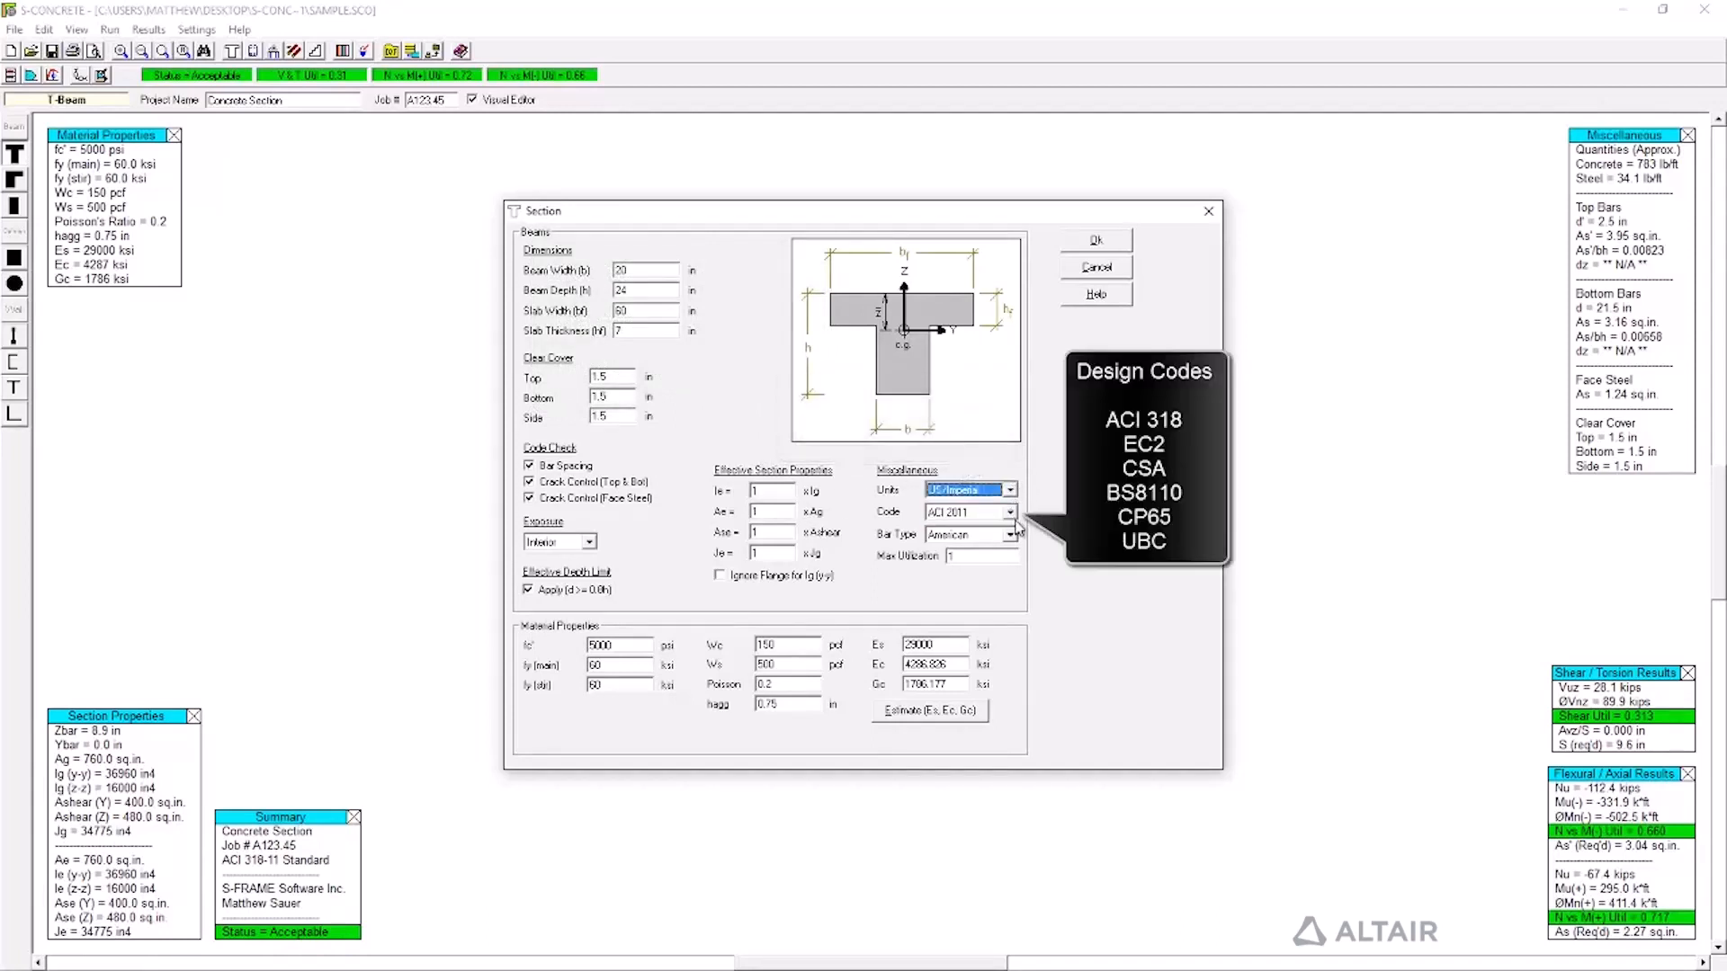
# Review the available design codes and reinforcing bar types, keeping ACI 2011 and American.
pyautogui.click(1010, 512)
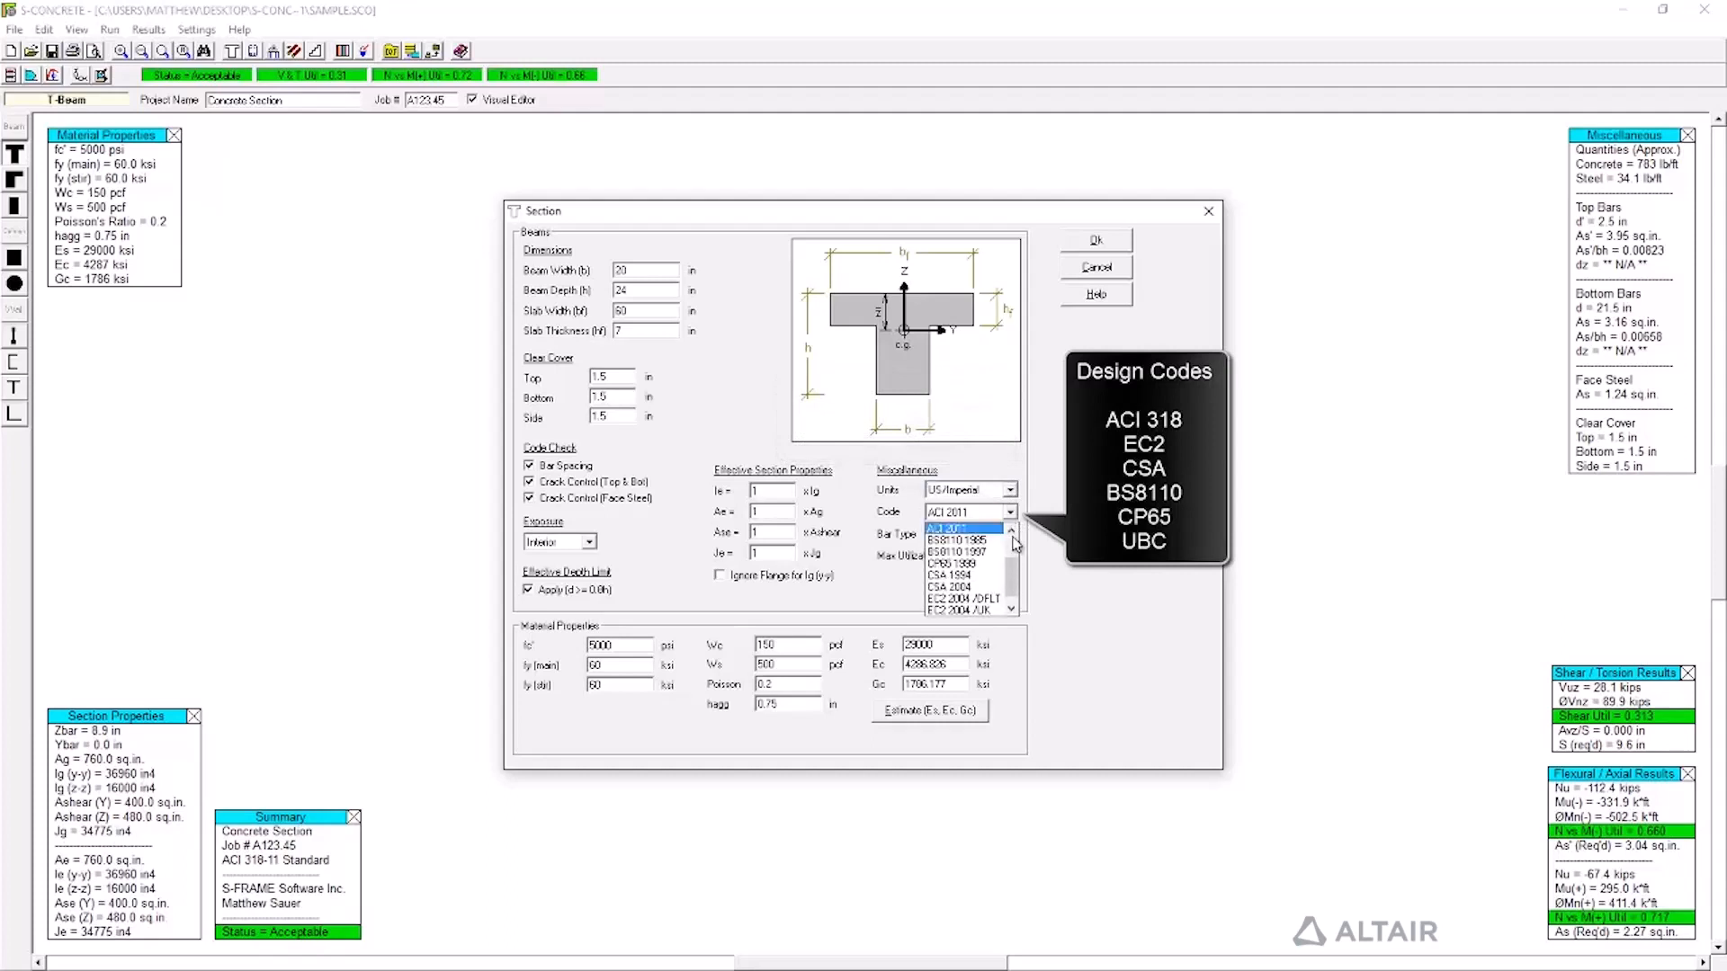
pyautogui.moveTo(1014, 545); pyautogui.dragTo(1014, 558)
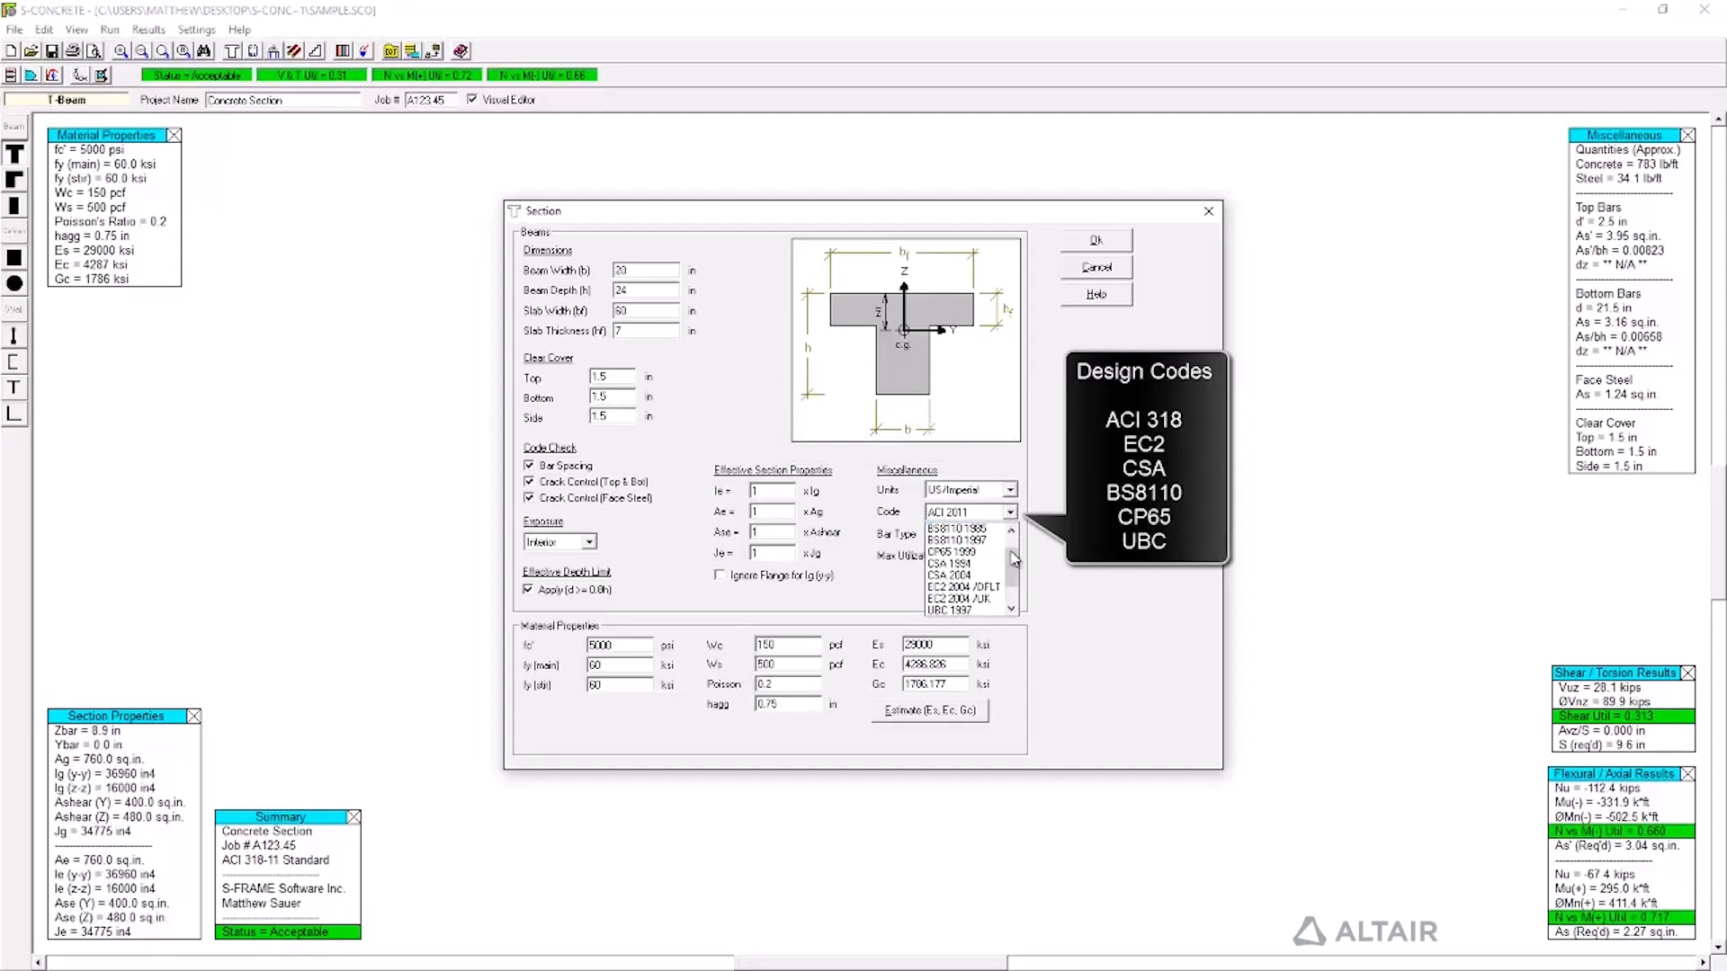
pyautogui.scroll(2, 1015, 559)
pyautogui.scroll(-2, 1014, 559)
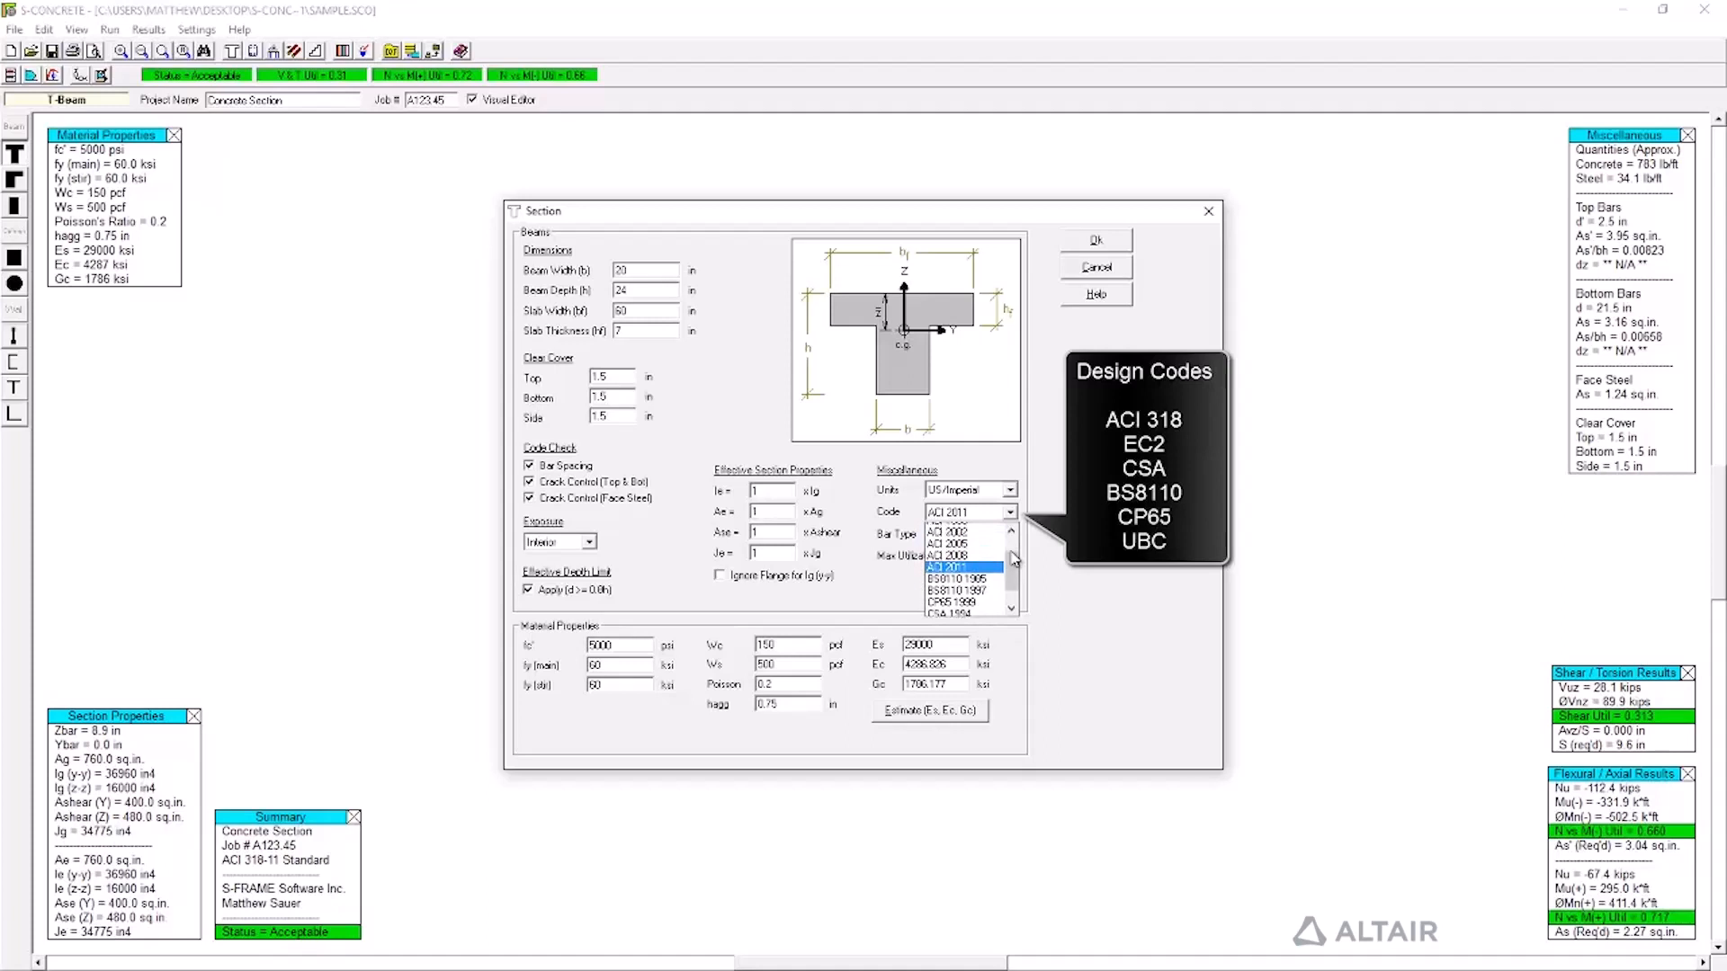
pyautogui.scroll(2, 1014, 558)
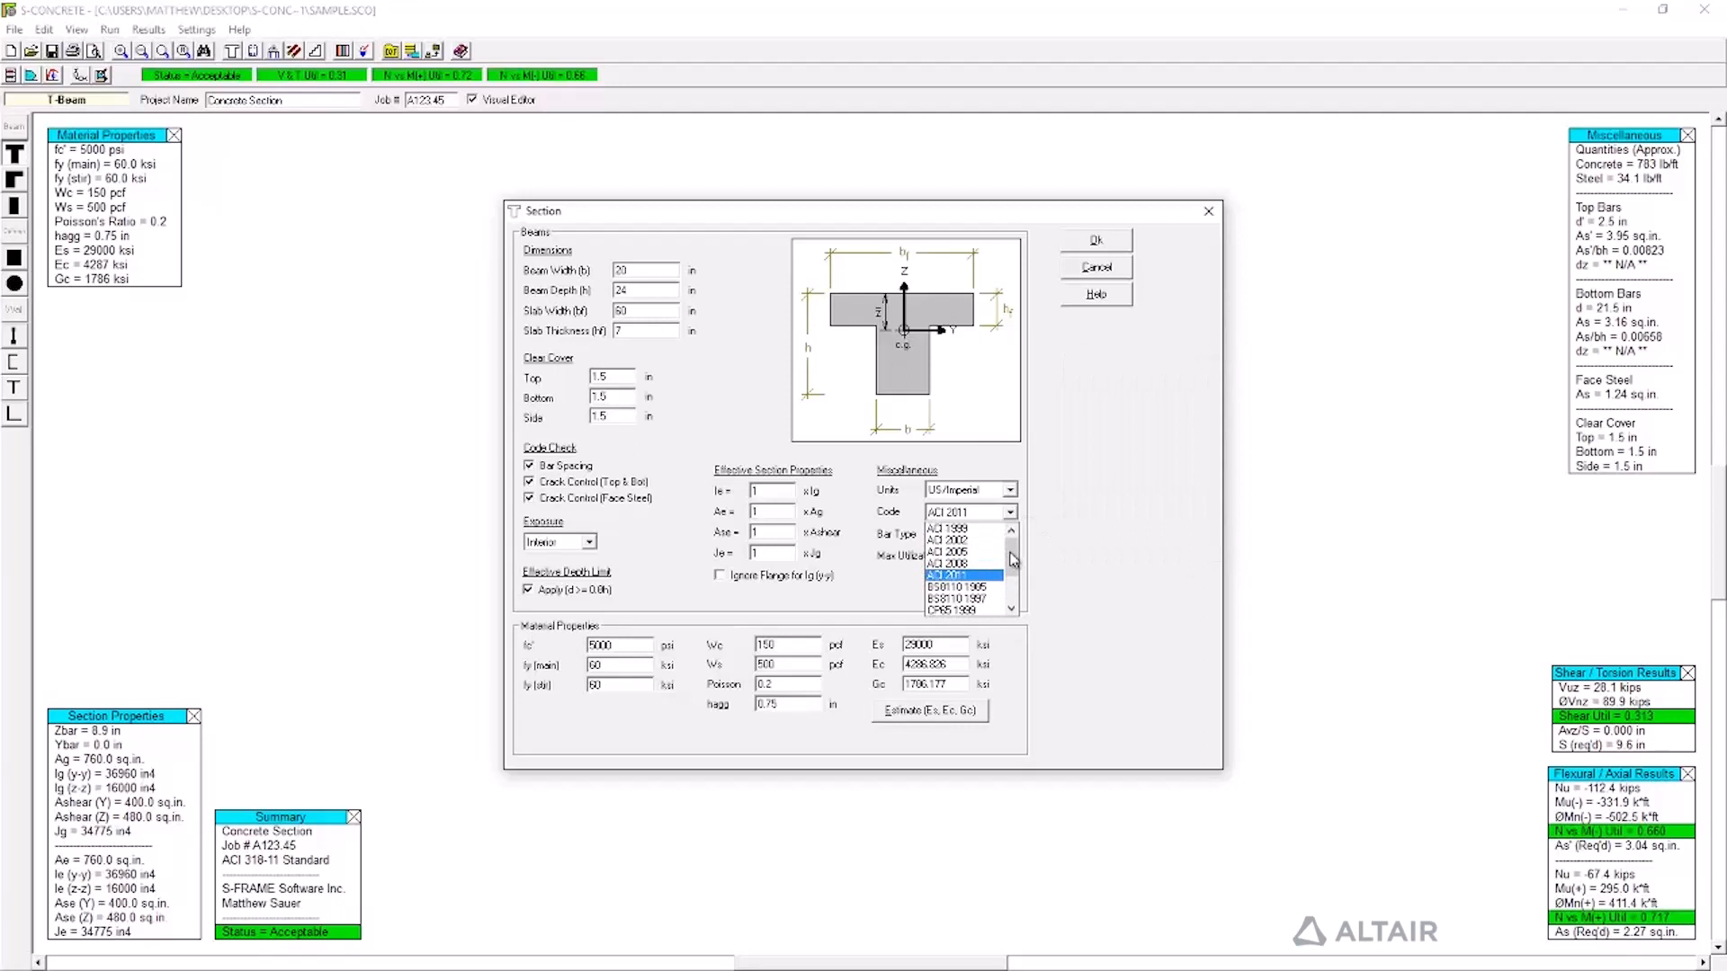
pyautogui.click(1056, 547)
pyautogui.click(1011, 535)
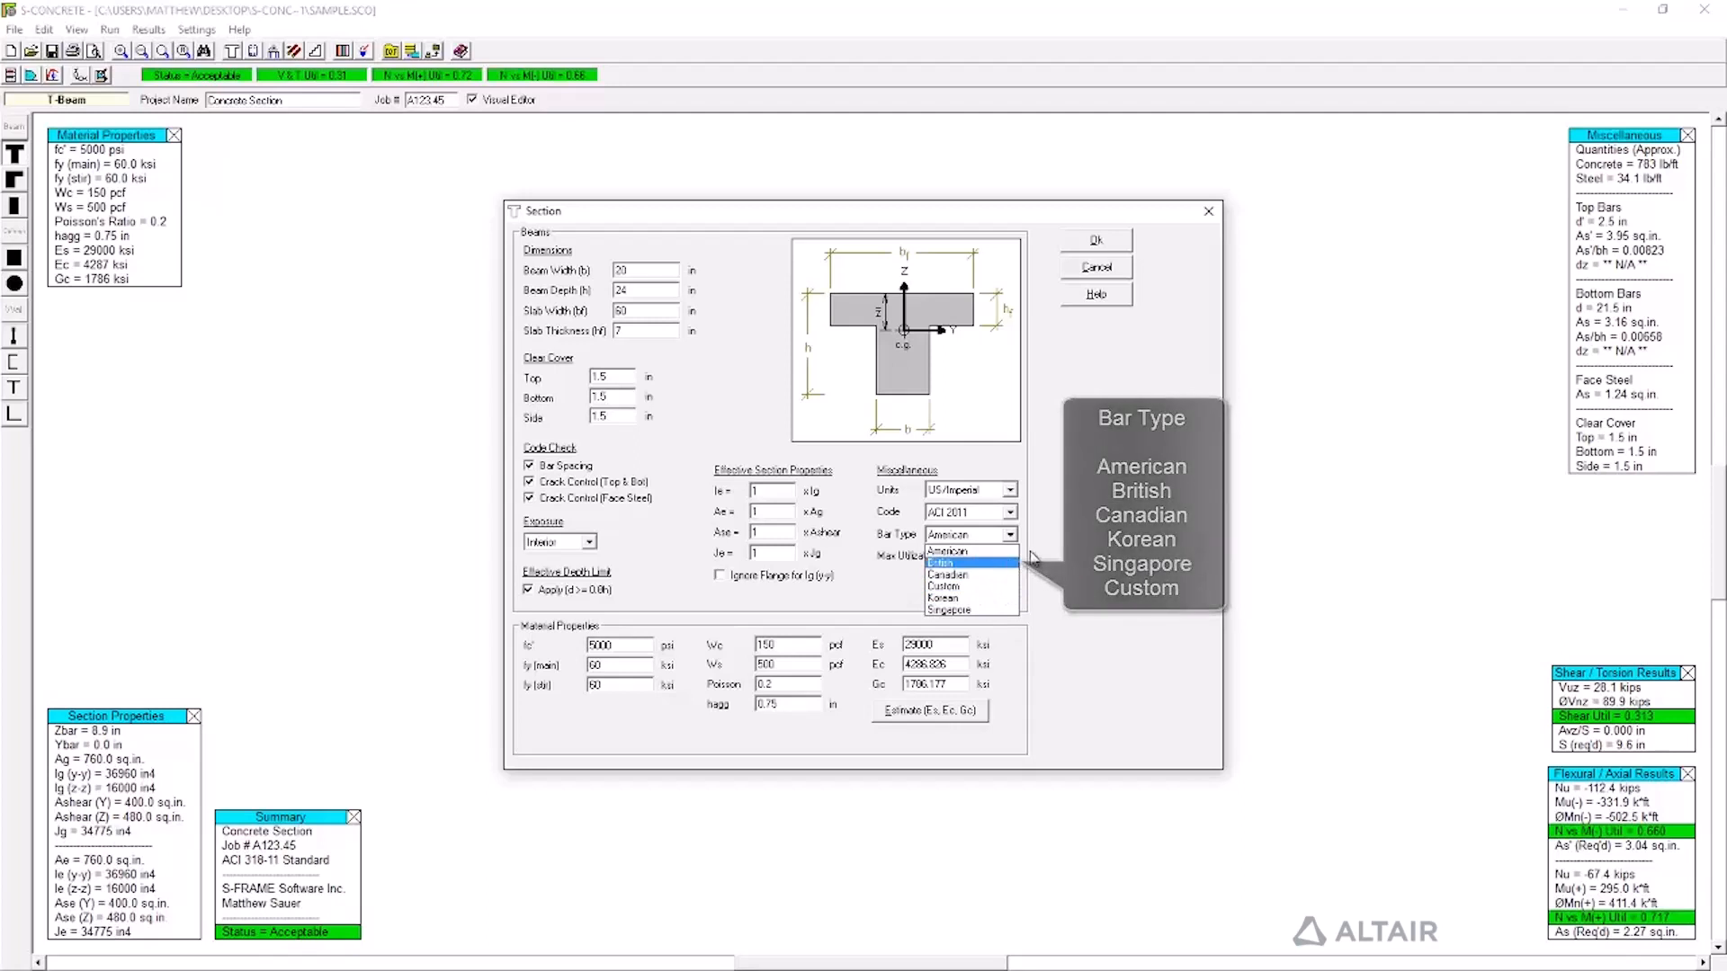
pyautogui.click(1089, 544)
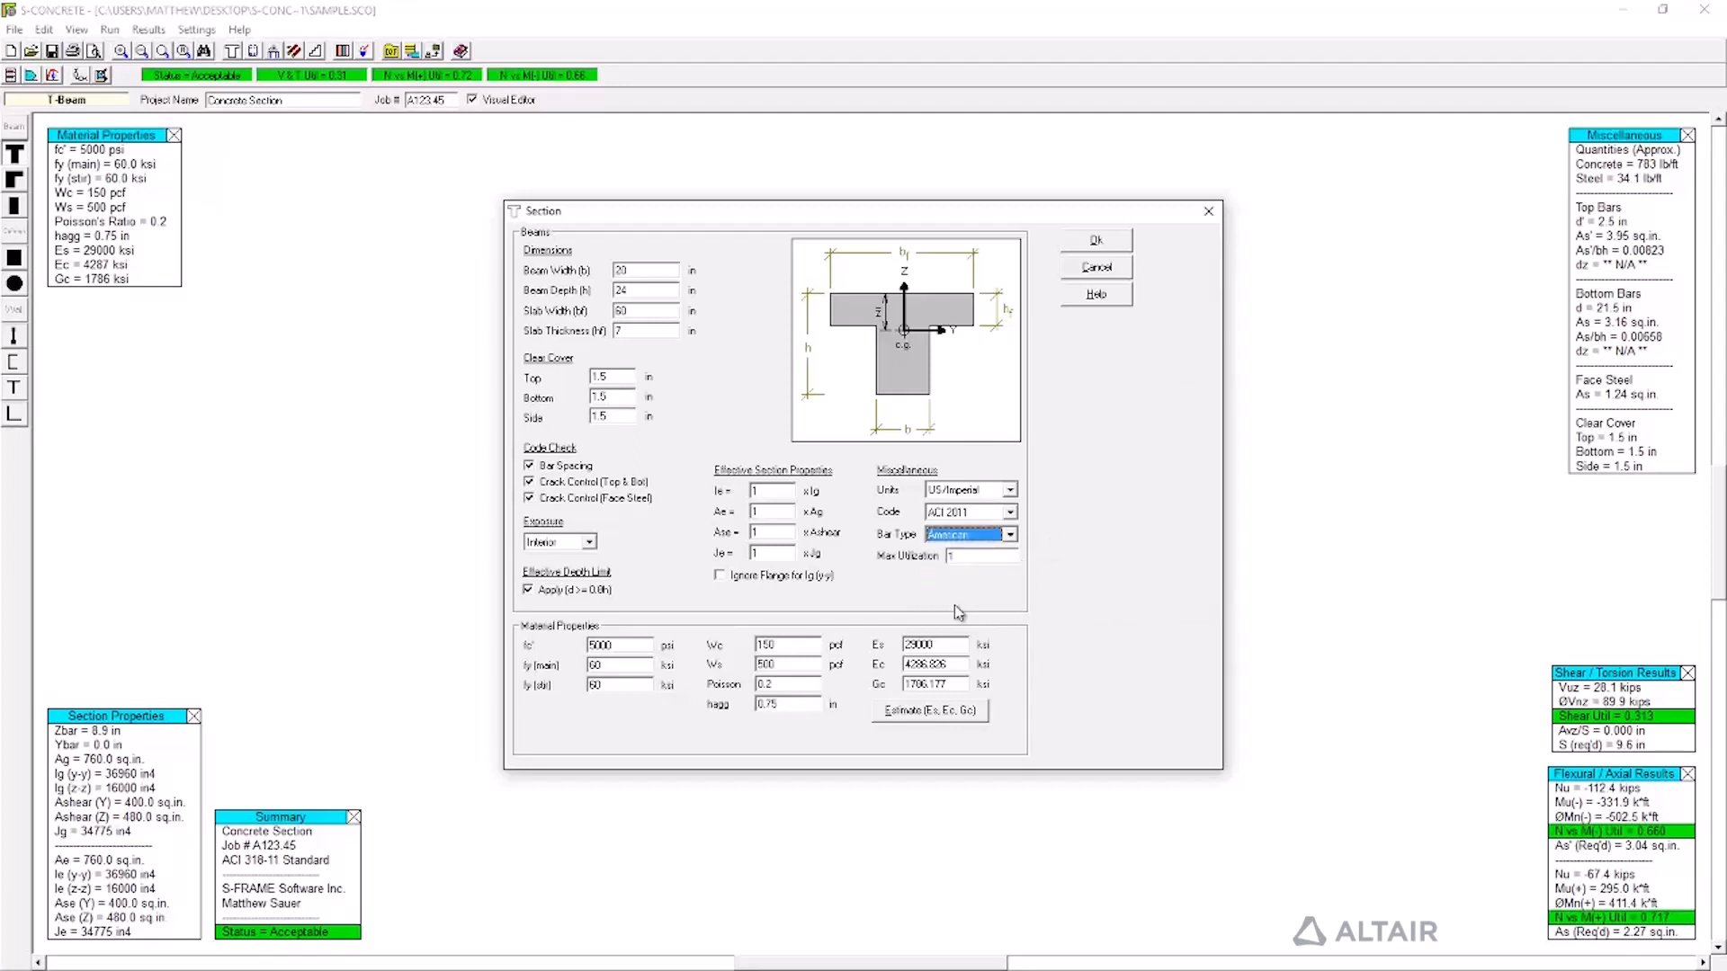
# Review the concrete and steel material properties, and accept the section settings.
pyautogui.click(637, 645)
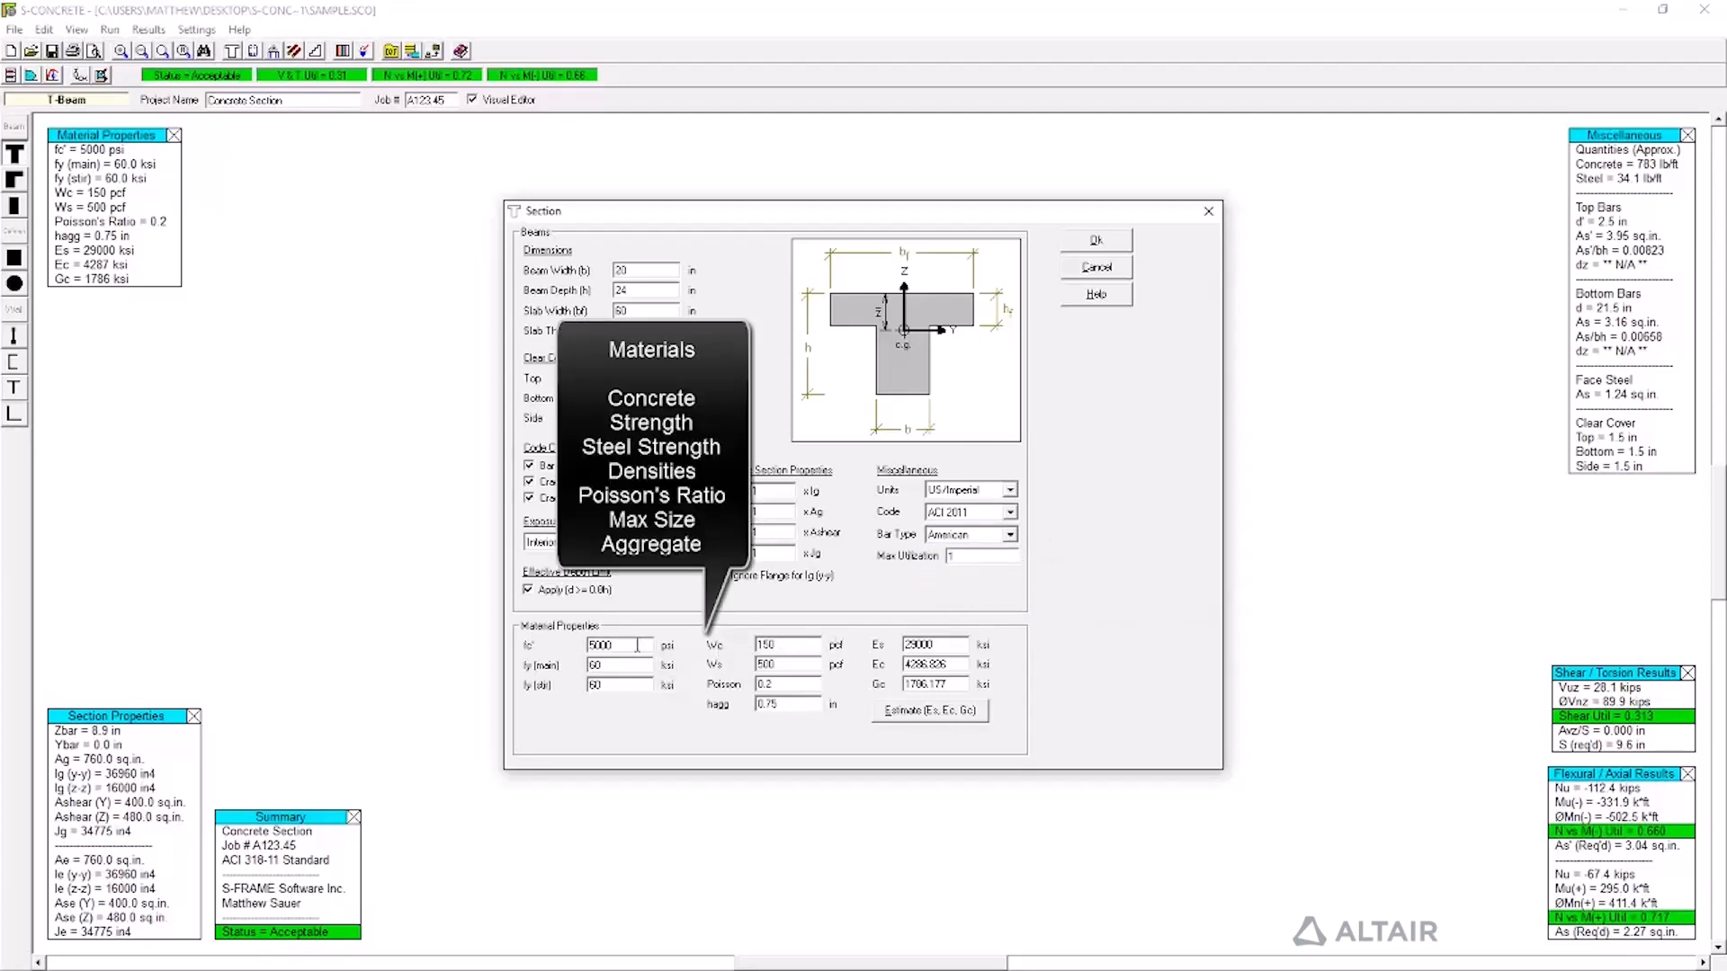
pyautogui.click(802, 648)
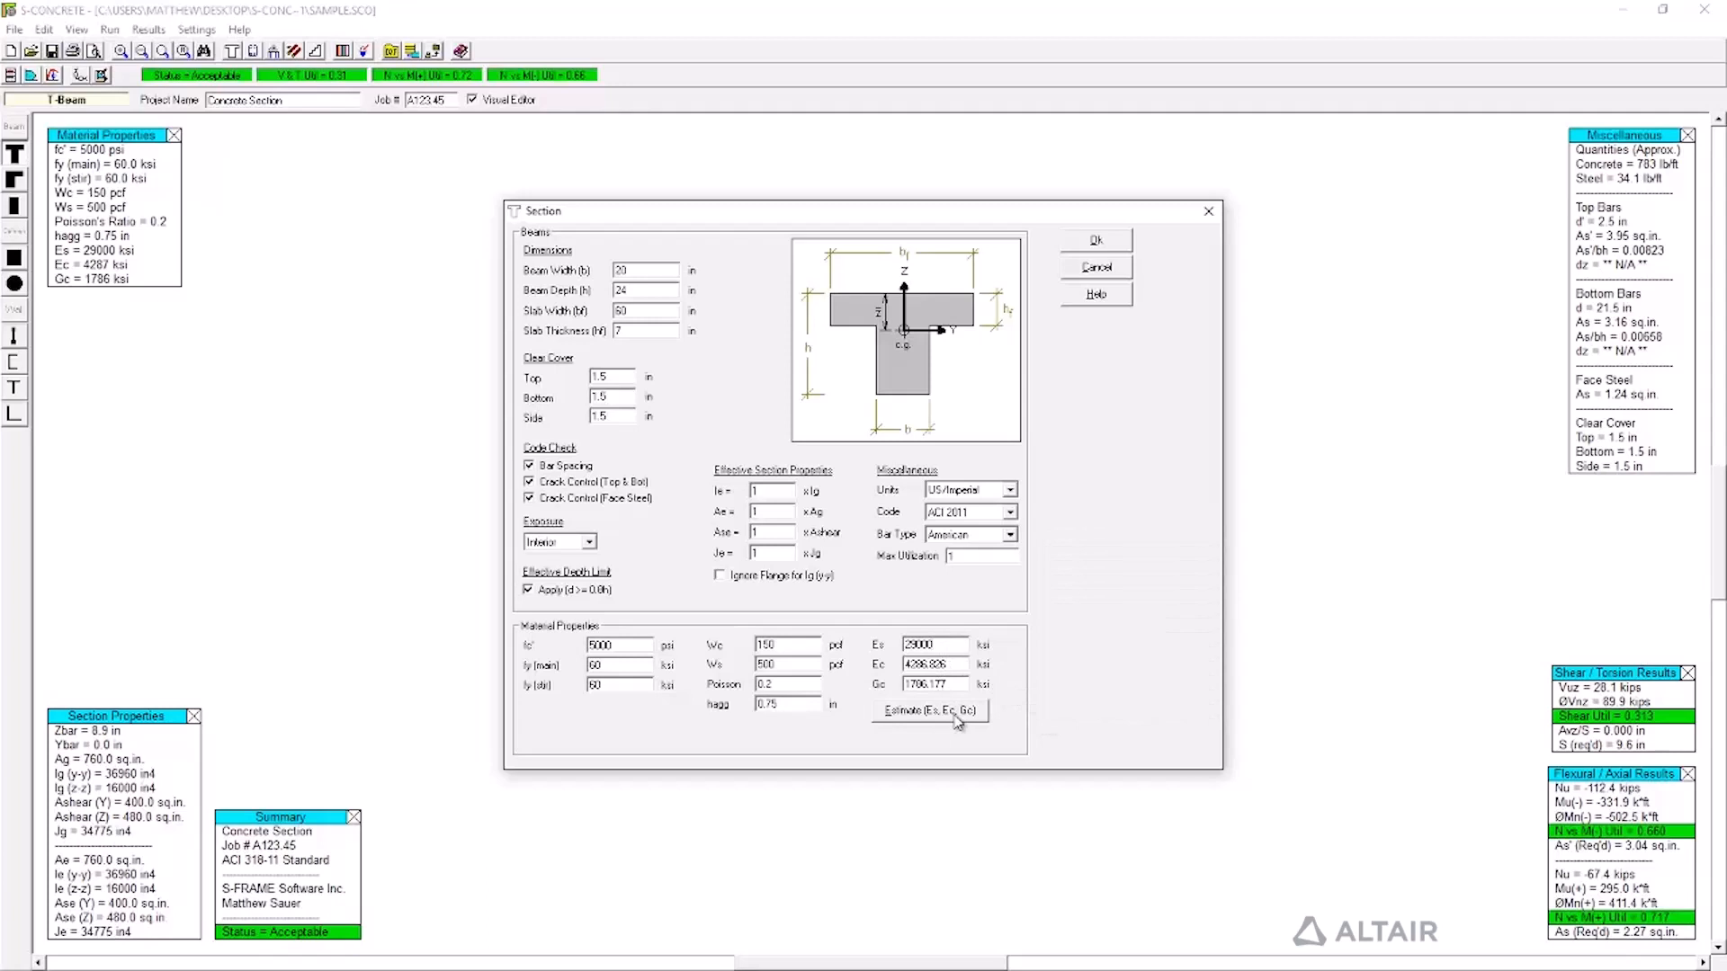
pyautogui.click(1124, 248)
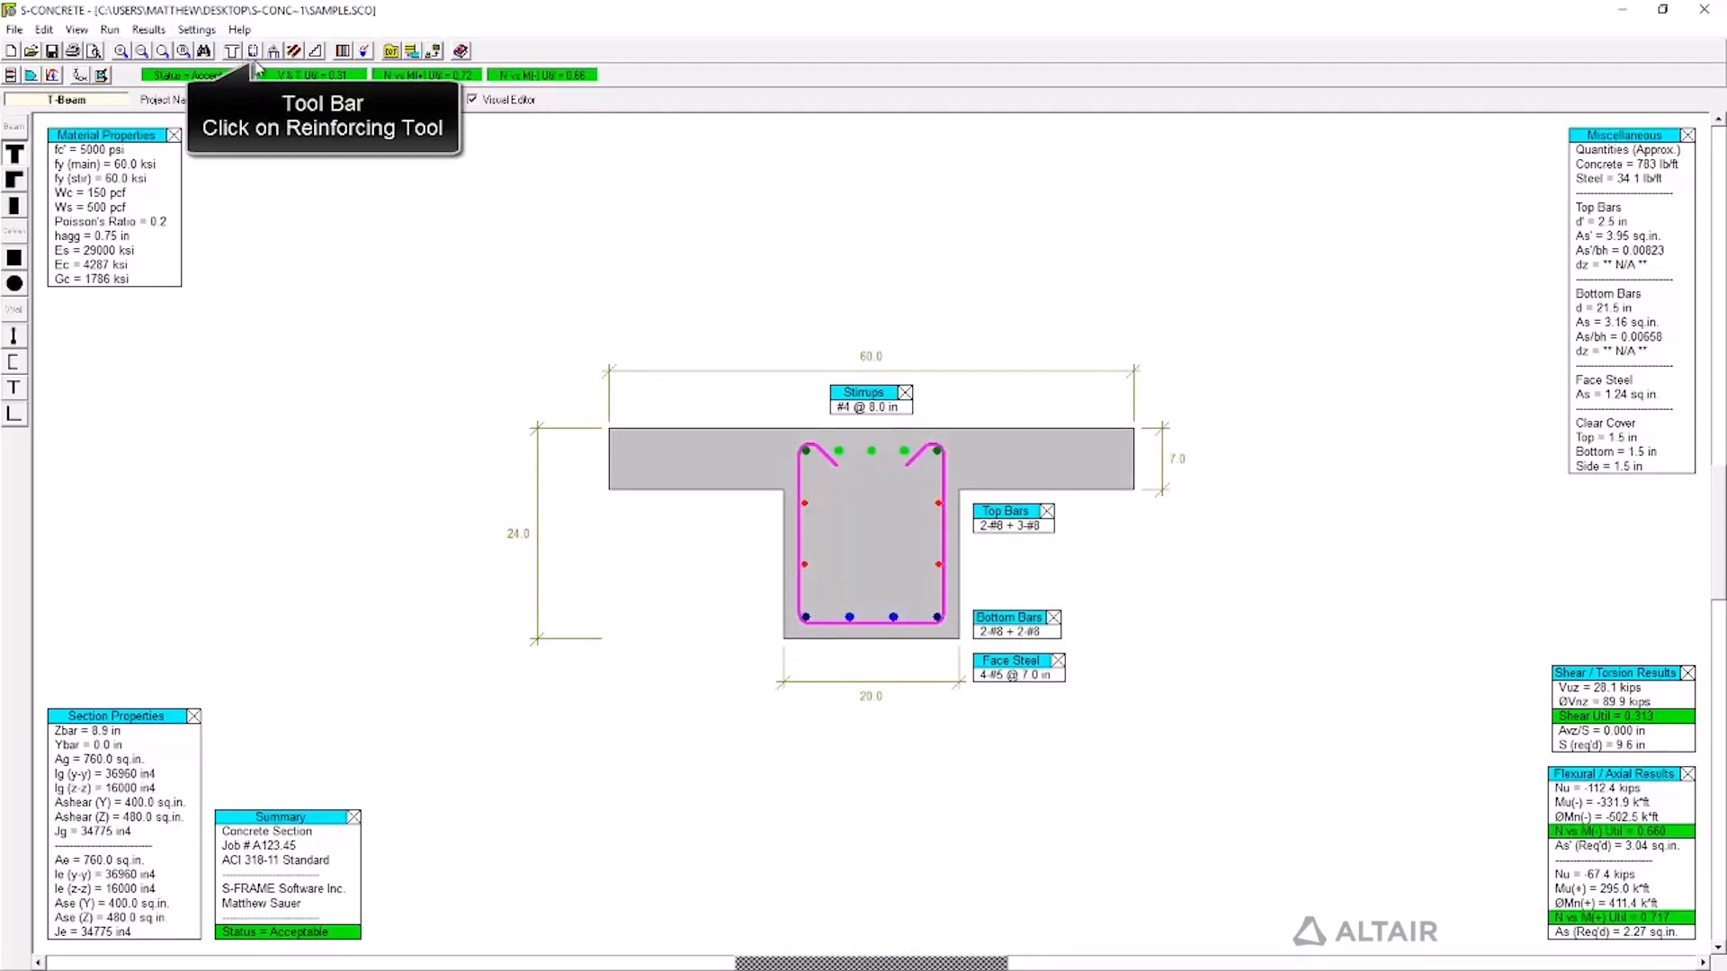
# In the beam reinforcing settings, set top layer 1's second bar set to #11 and put 2 bars in top layer 2's first set.
pyautogui.click(293, 52)
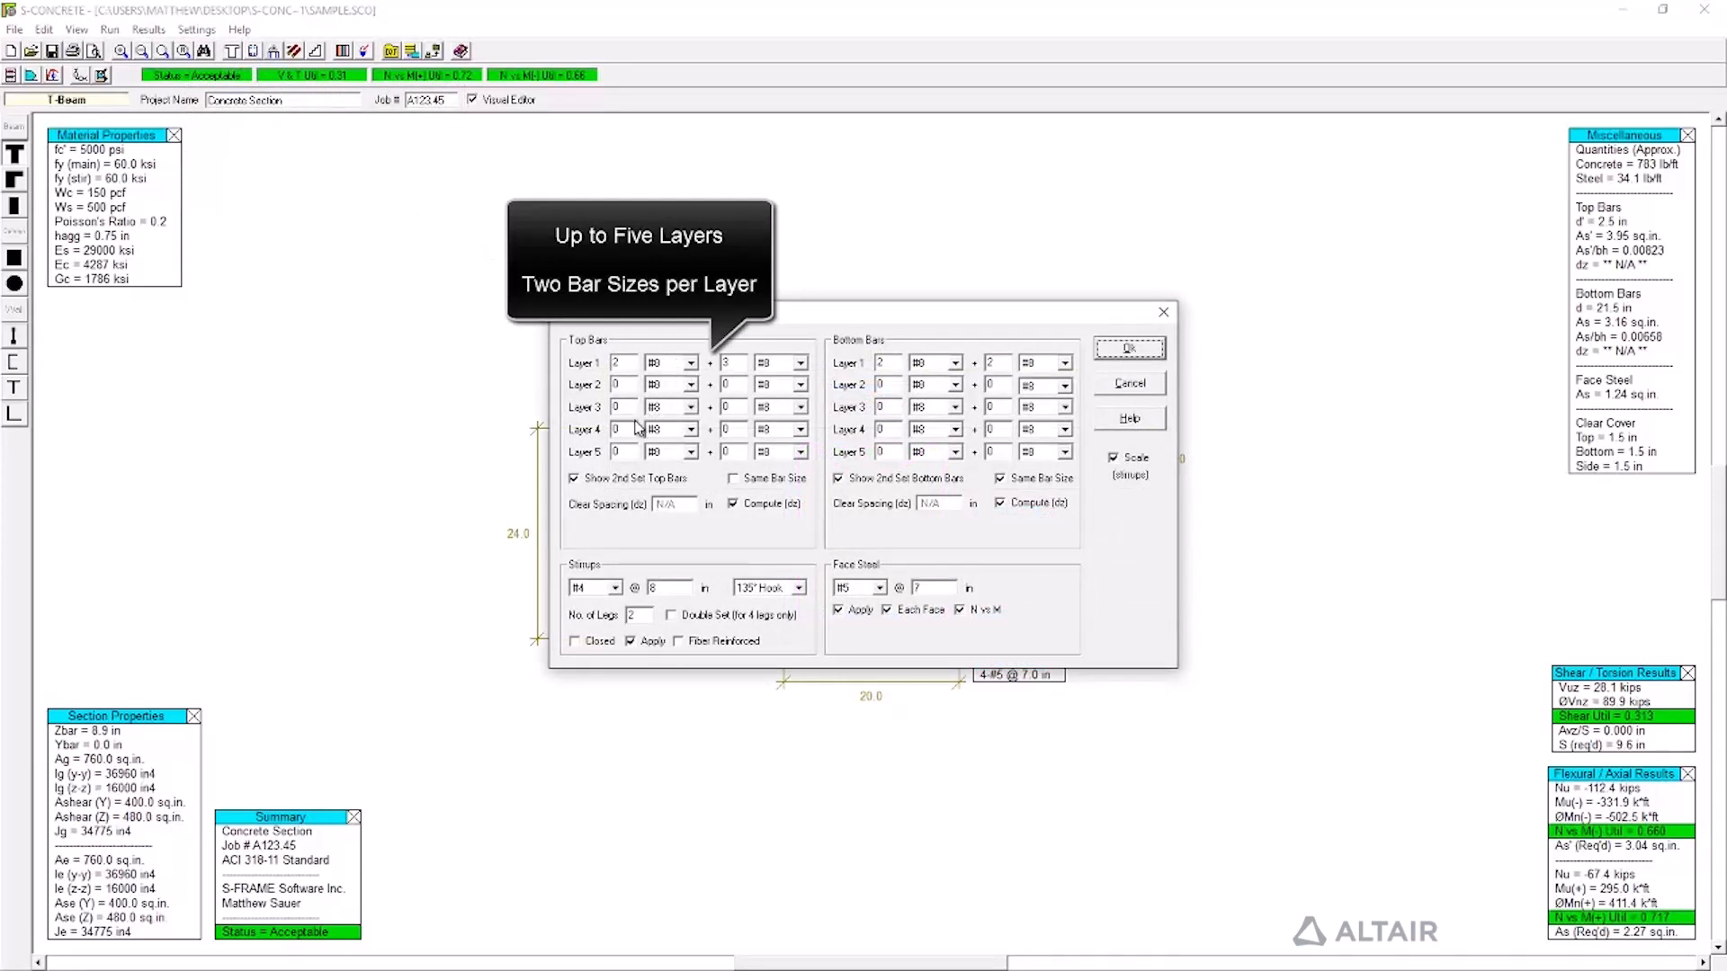
pyautogui.click(632, 451)
pyautogui.click(767, 486)
pyautogui.click(764, 486)
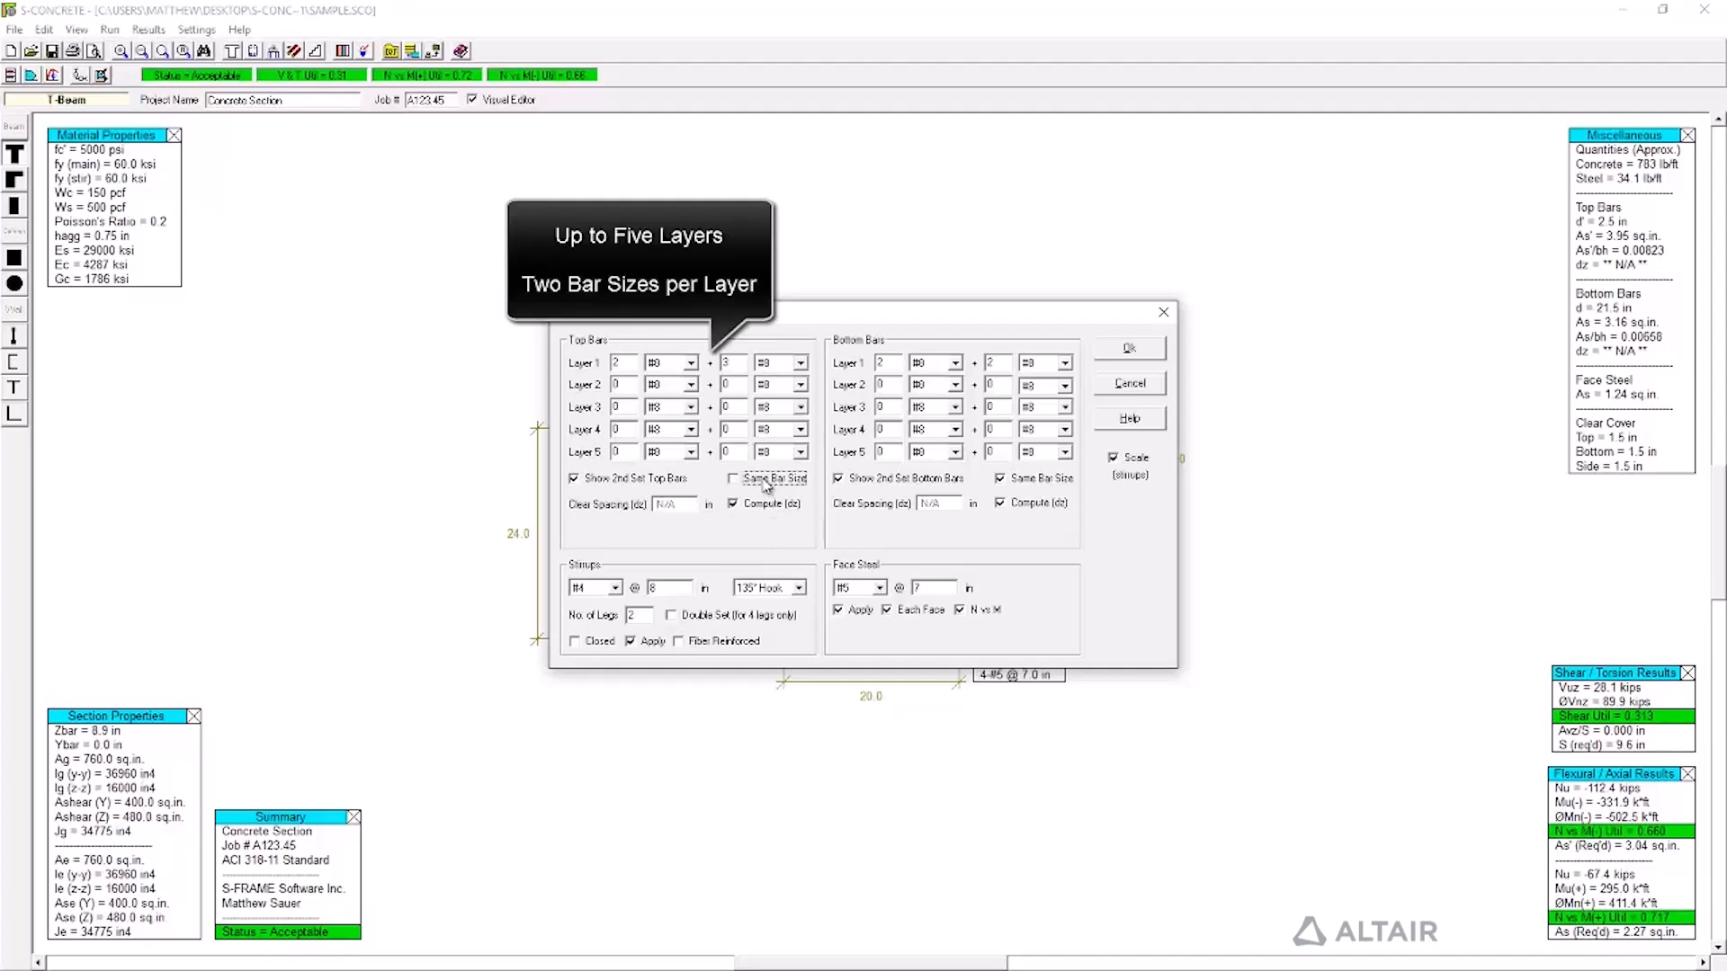
pyautogui.click(801, 365)
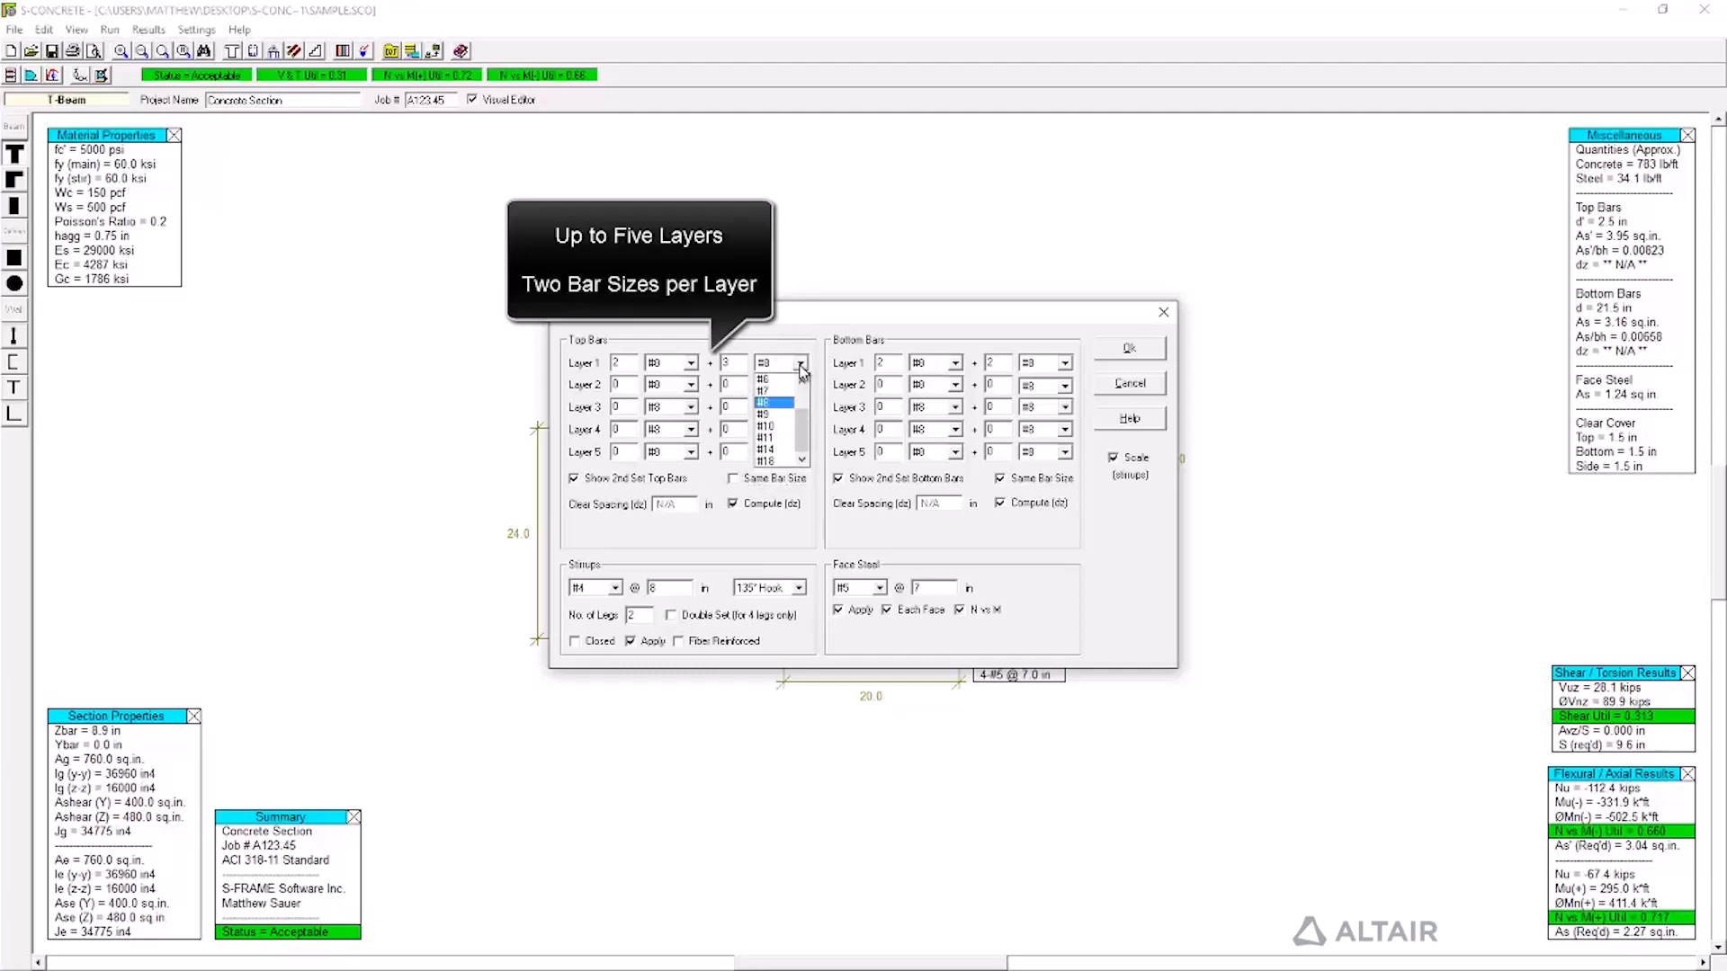
pyautogui.click(767, 438)
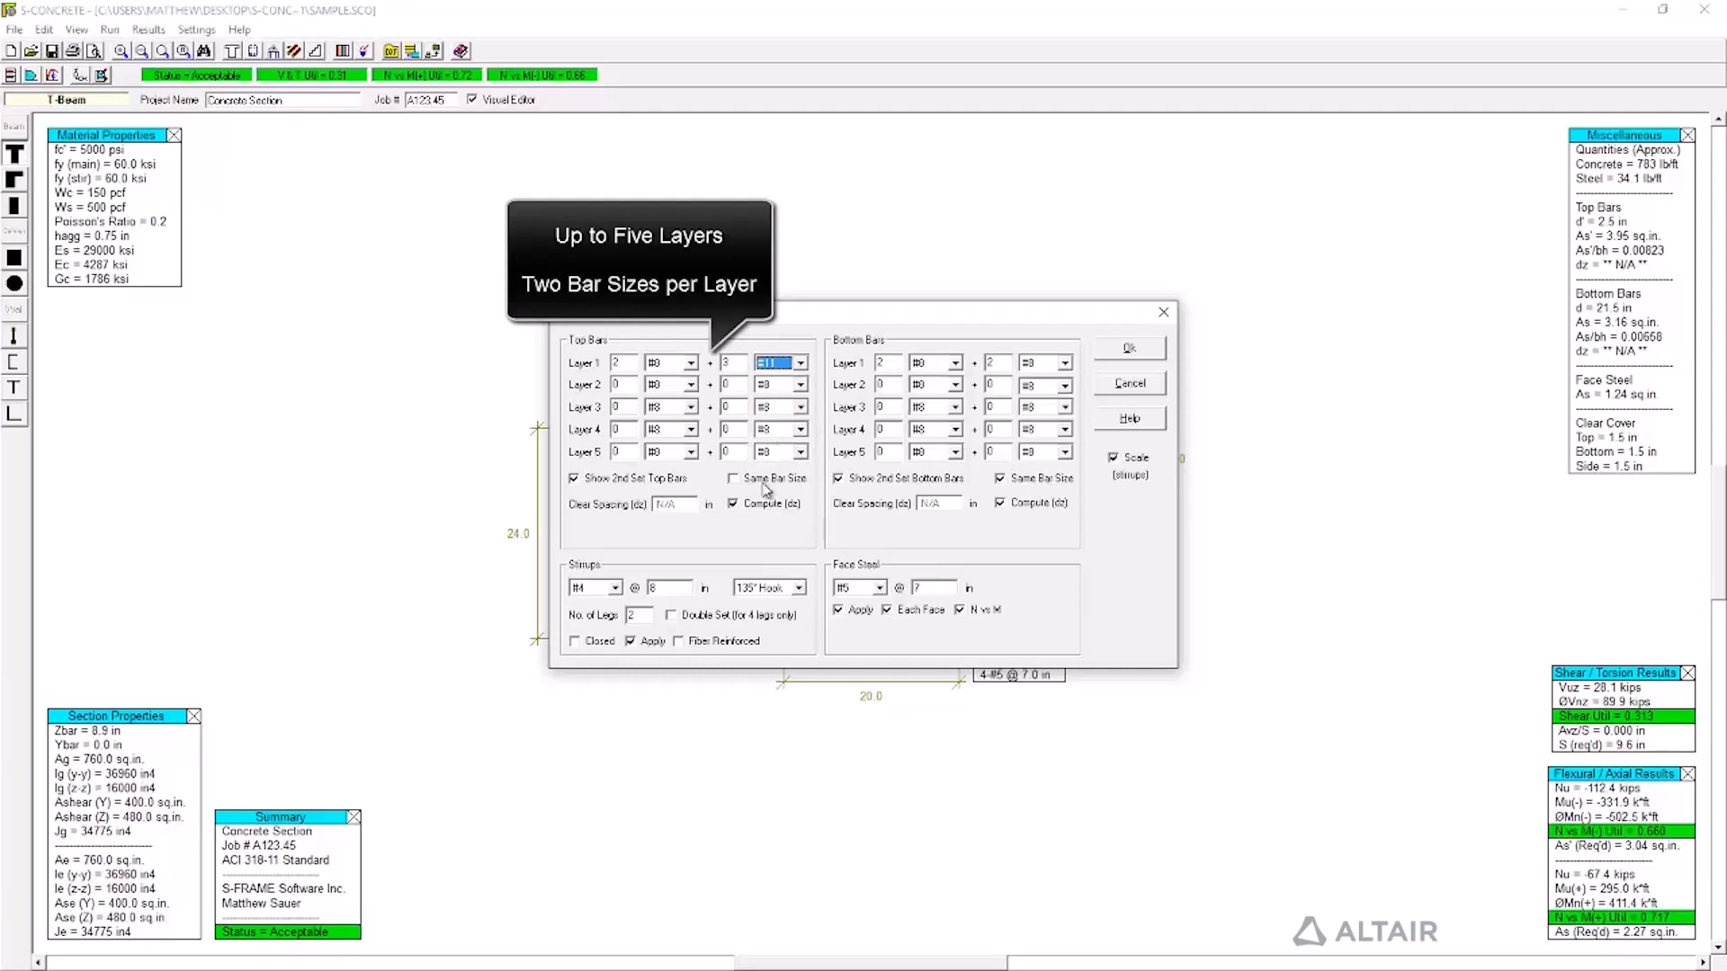
pyautogui.click(637, 384)
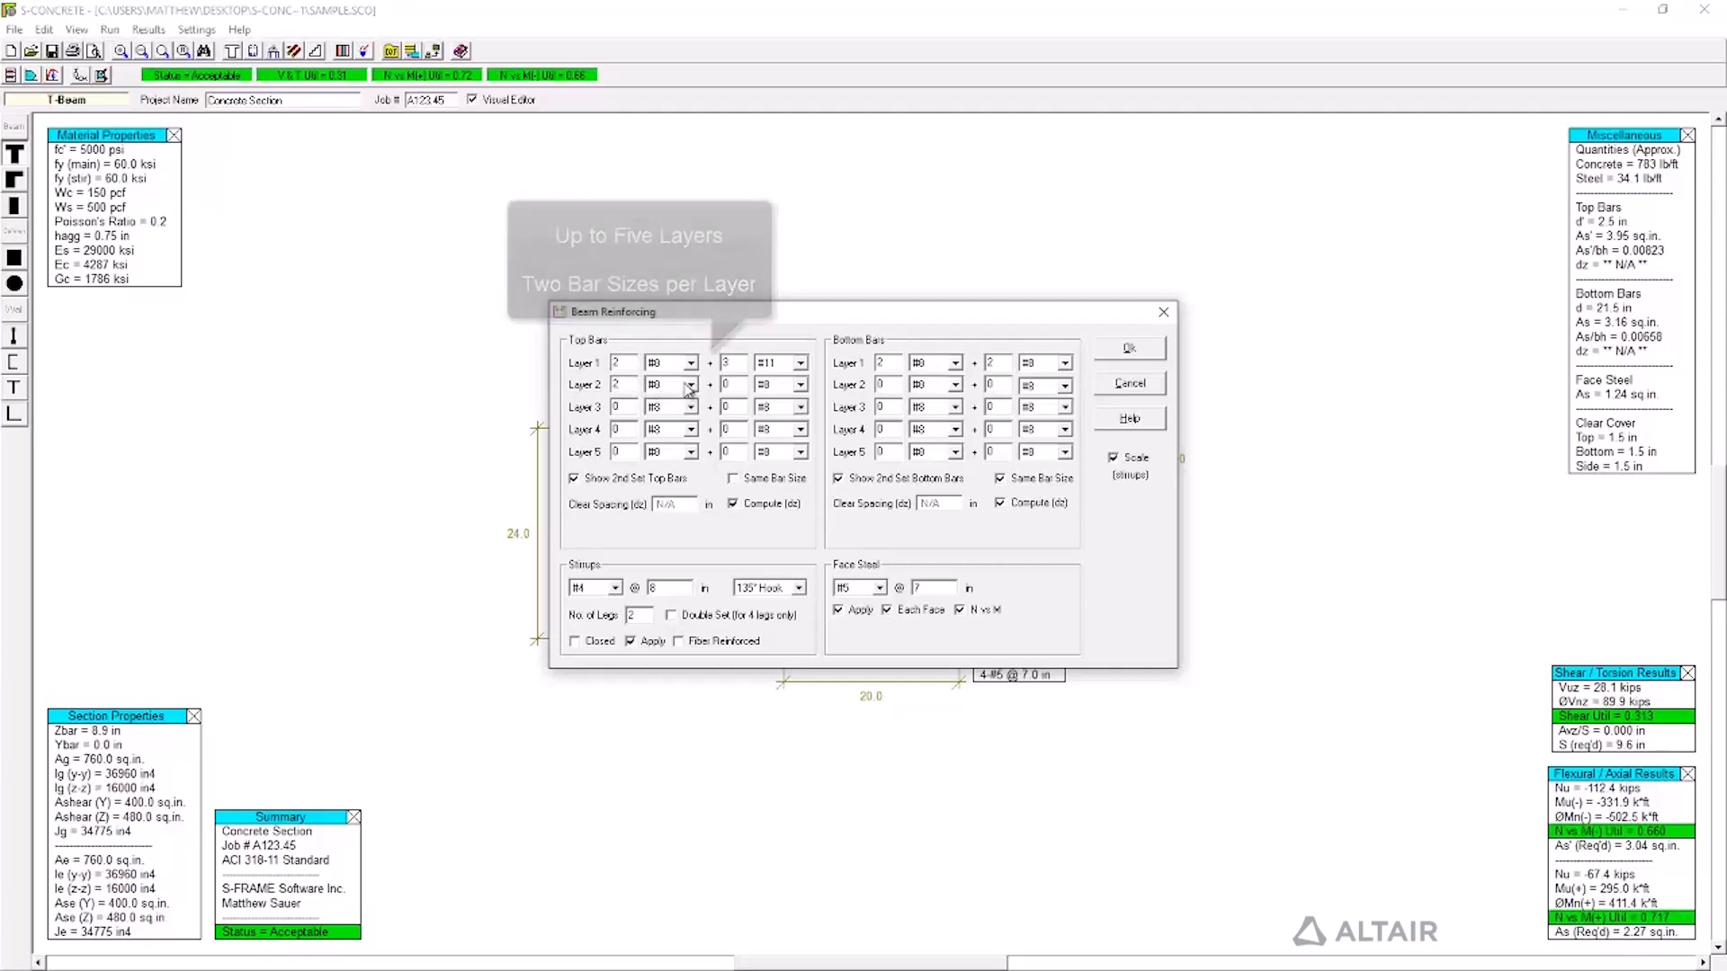
pyautogui.click(888, 381)
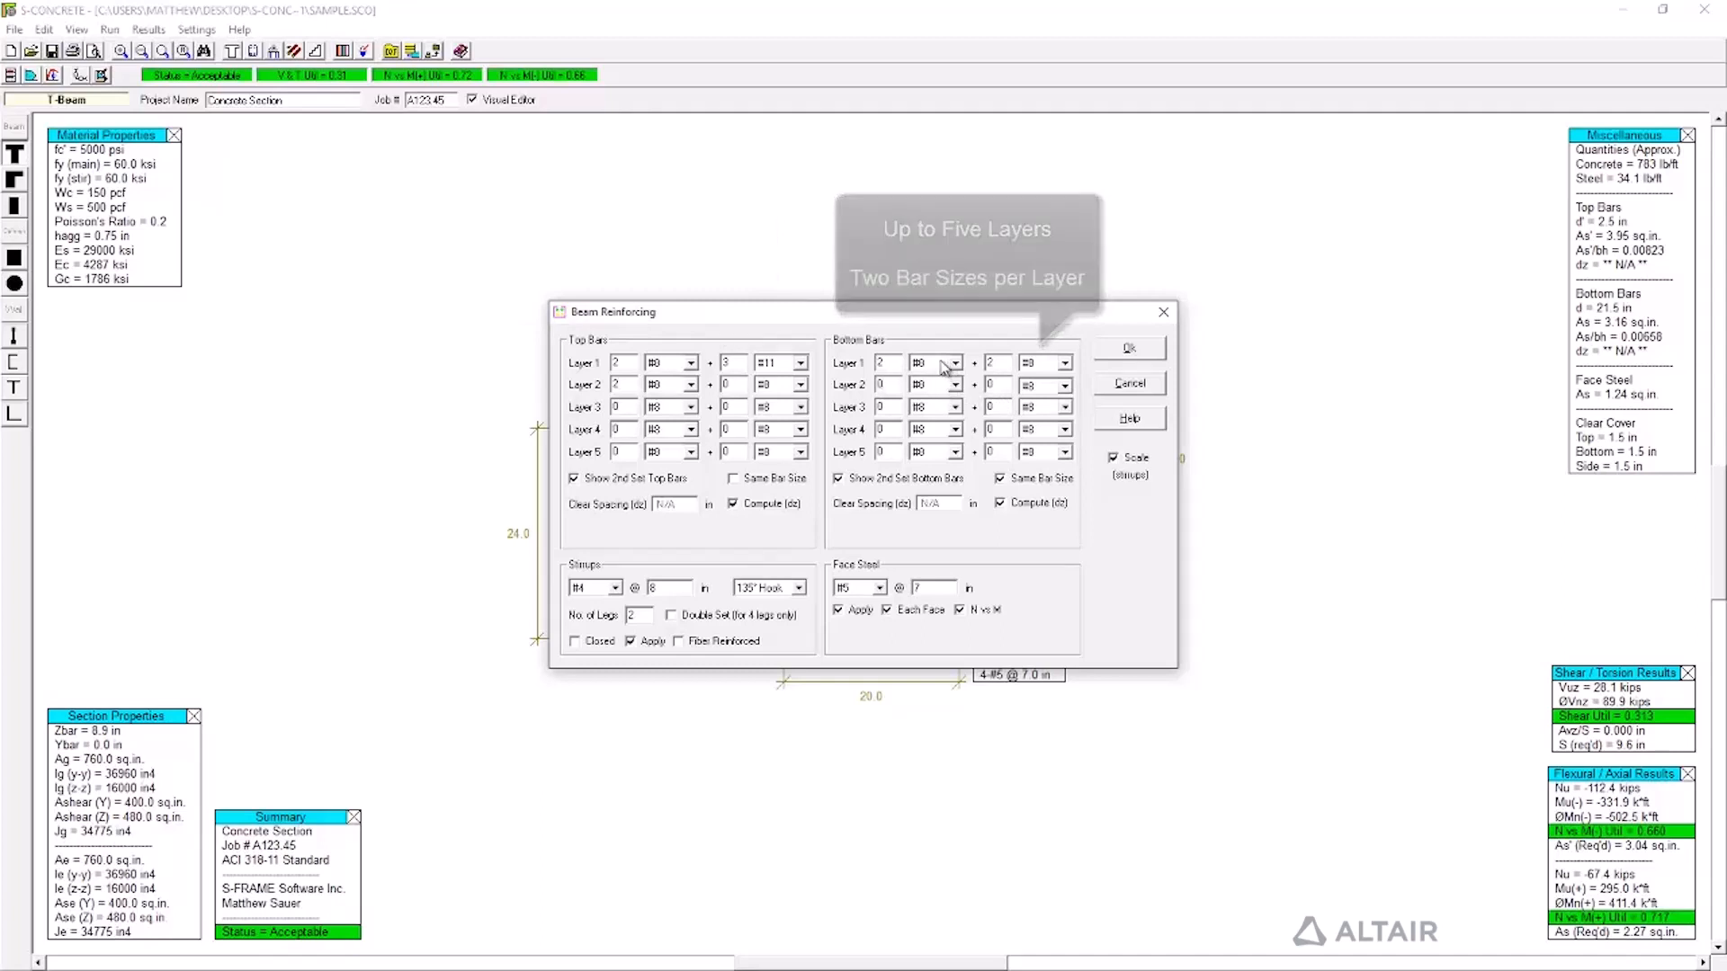
# Set the stirrups to 4 legs and make them closed.
pyautogui.click(610, 591)
pyautogui.click(611, 590)
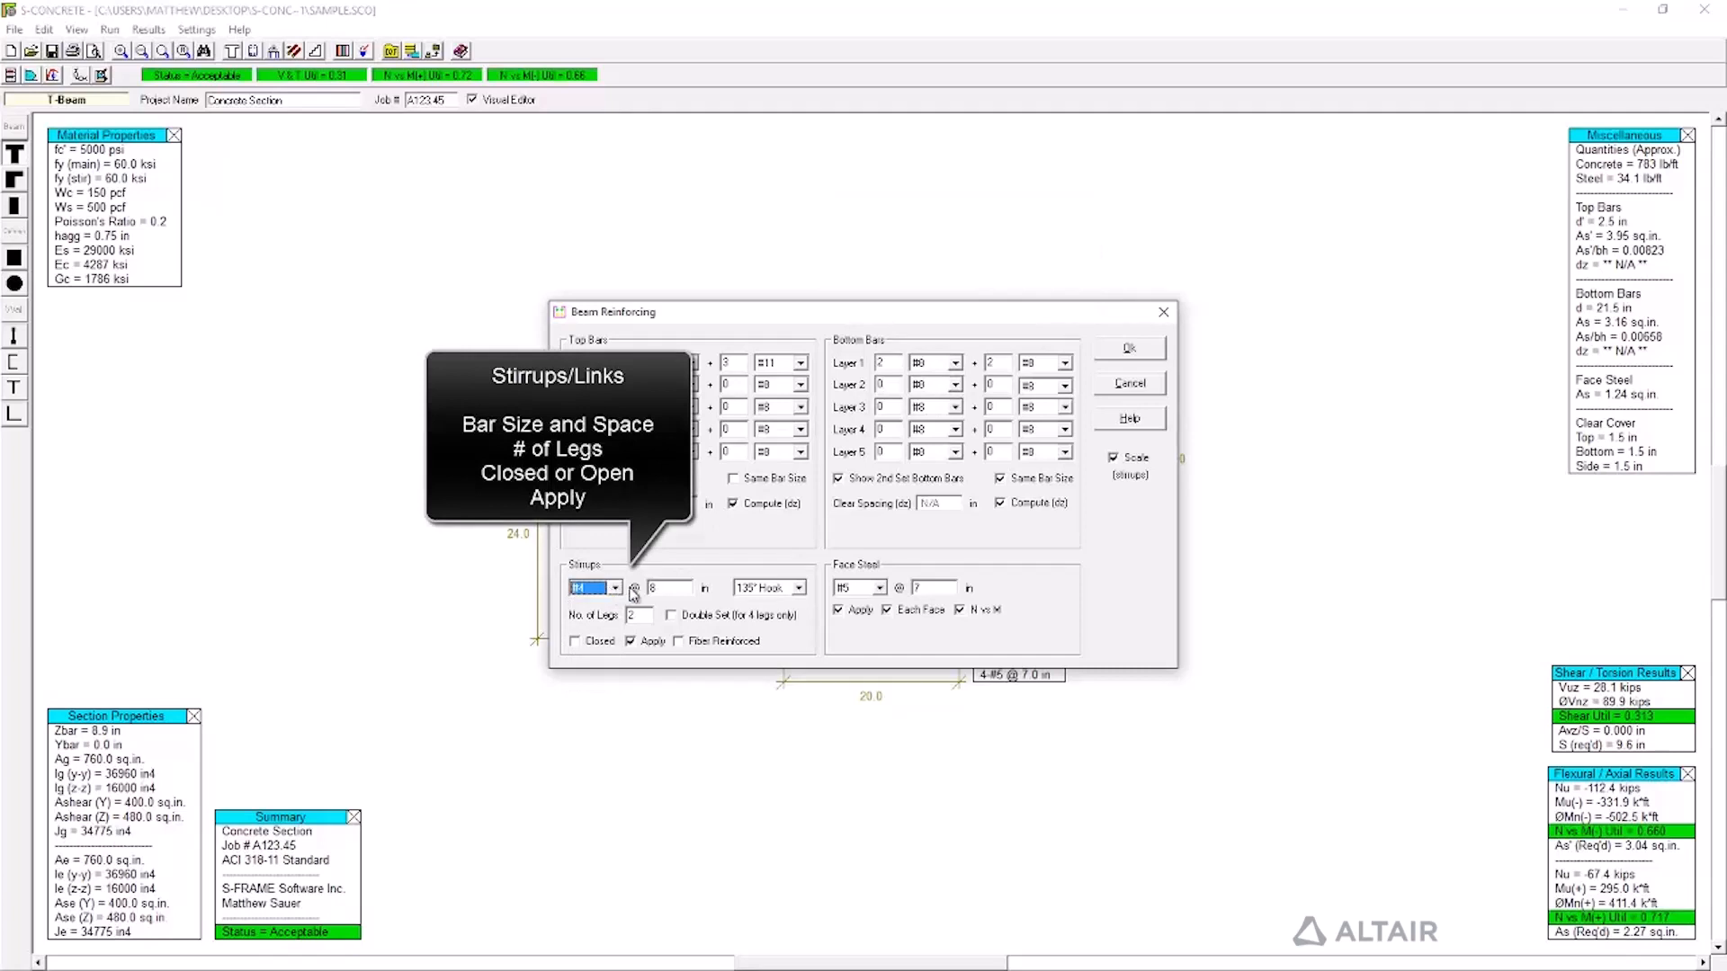
pyautogui.press('Tab')
pyautogui.press('Tab')
pyautogui.click(597, 644)
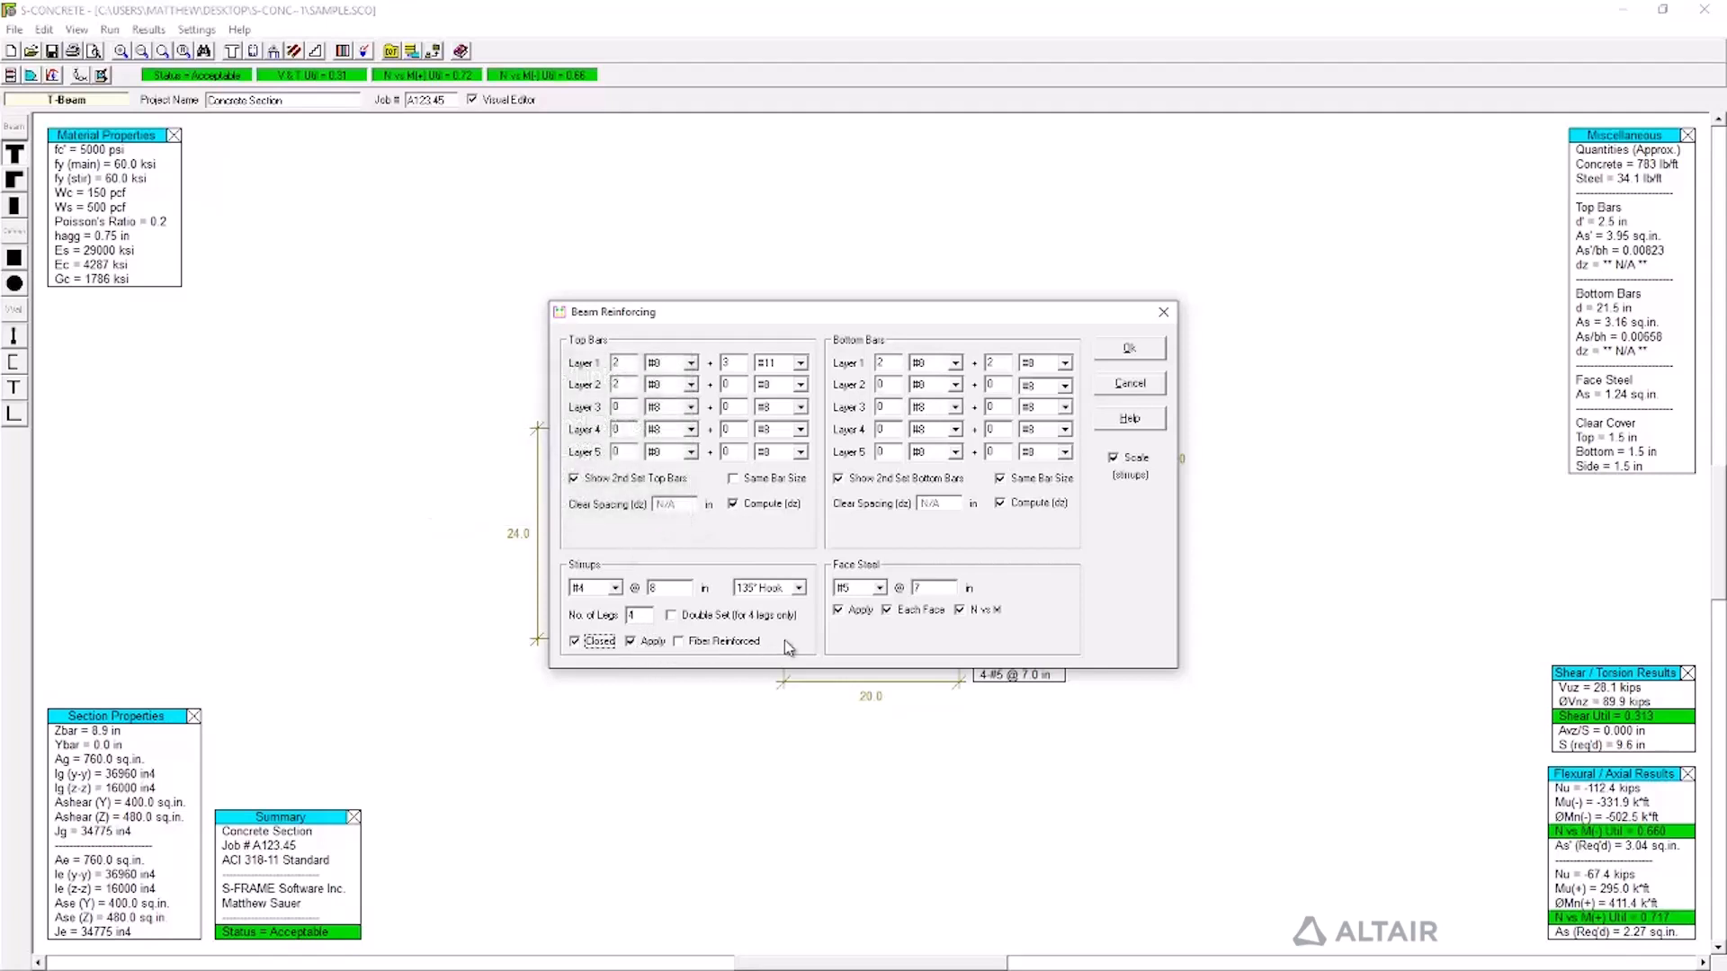
# Review the face steel bar sizes, keeping #5 at 7 in, and accept the beam reinforcing settings.
pyautogui.click(880, 589)
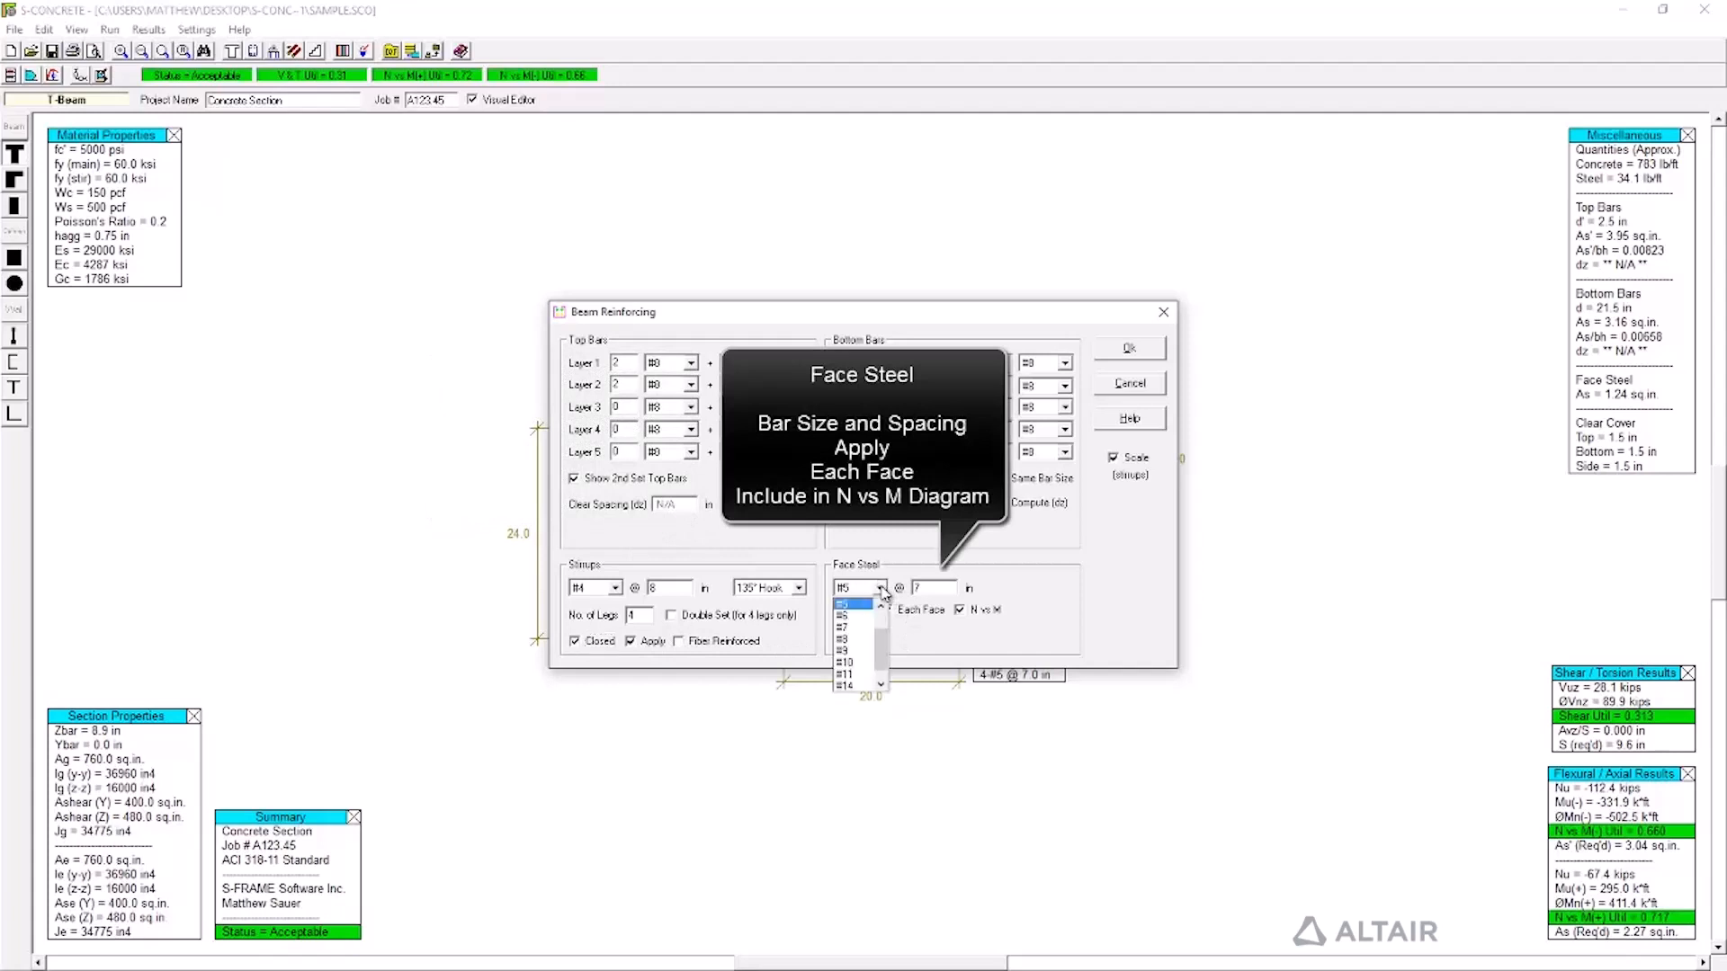
pyautogui.click(883, 590)
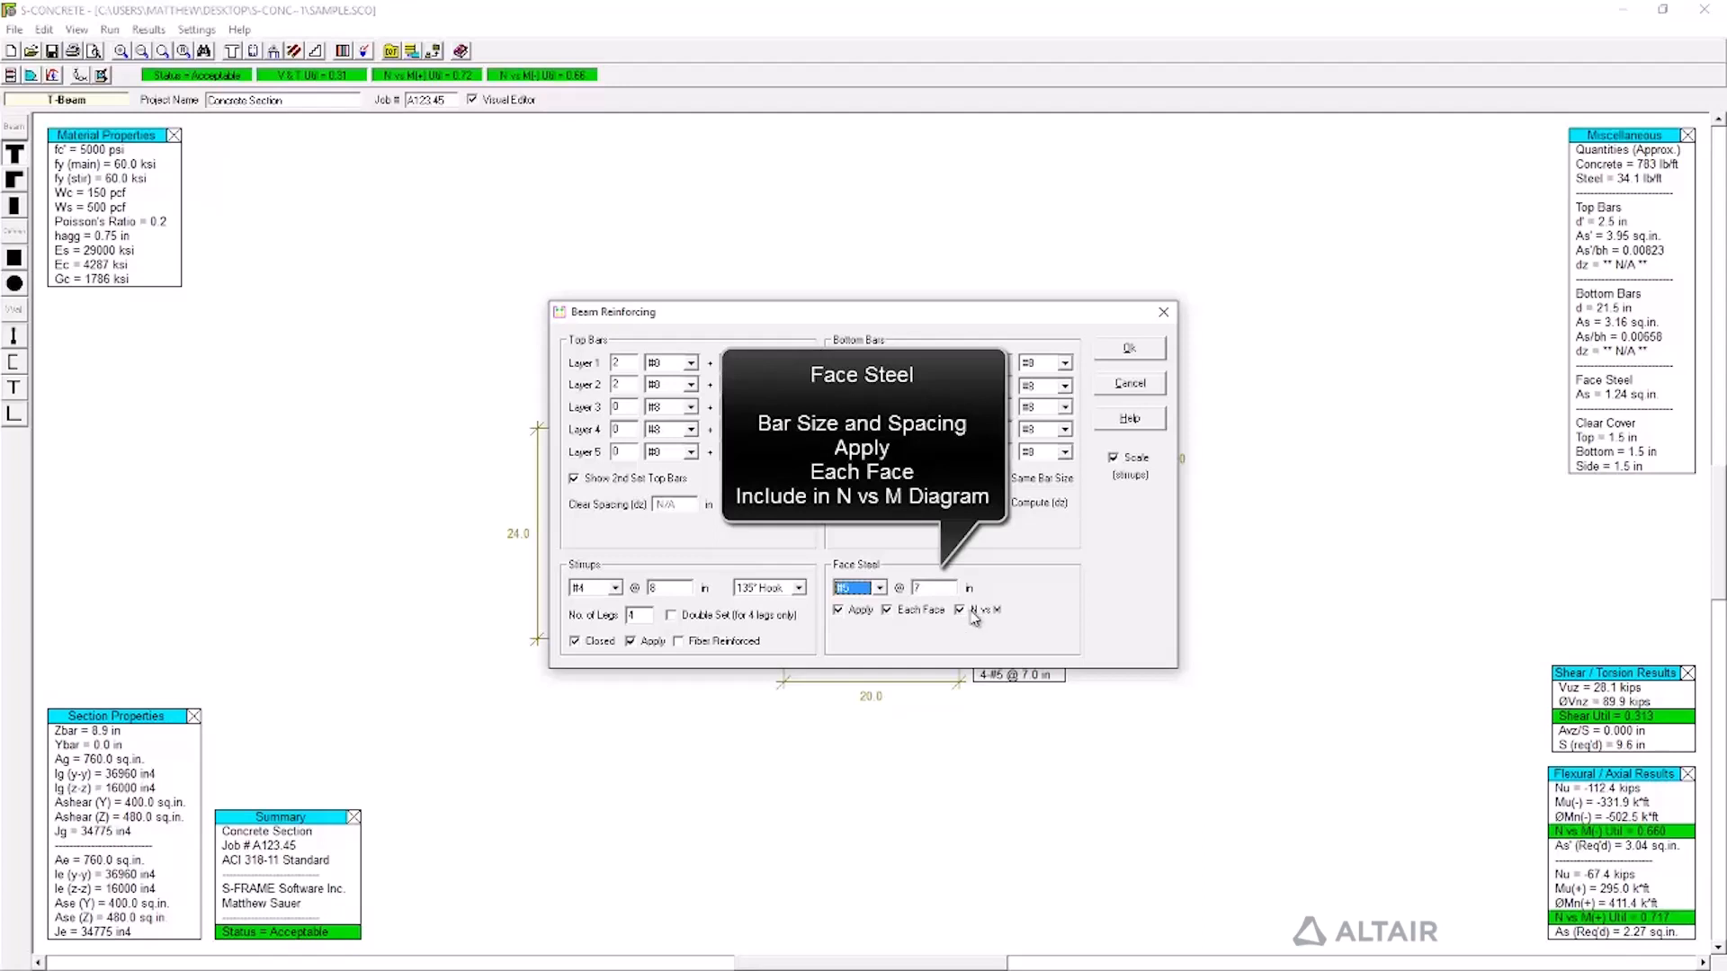
pyautogui.click(1131, 354)
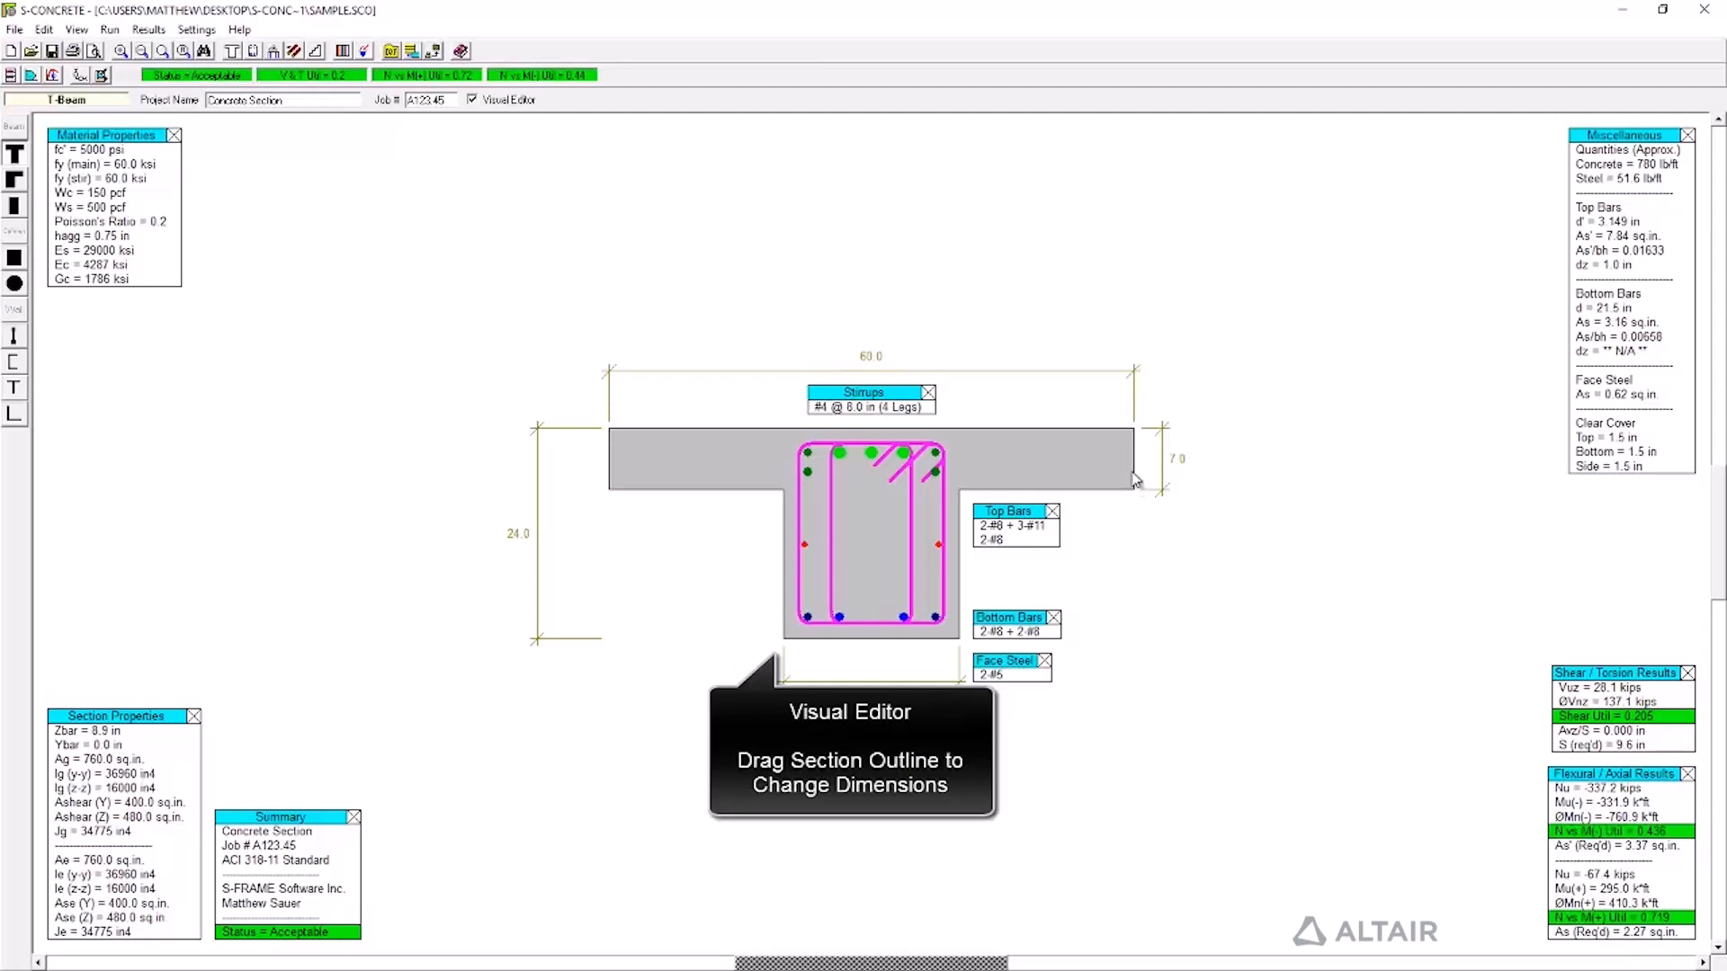
# Reshape the T-beam outline to a 56 in flange width, and try a 26 in depth before restoring 24 in.
pyautogui.moveTo(1164, 483); pyautogui.dragTo(1115, 487)
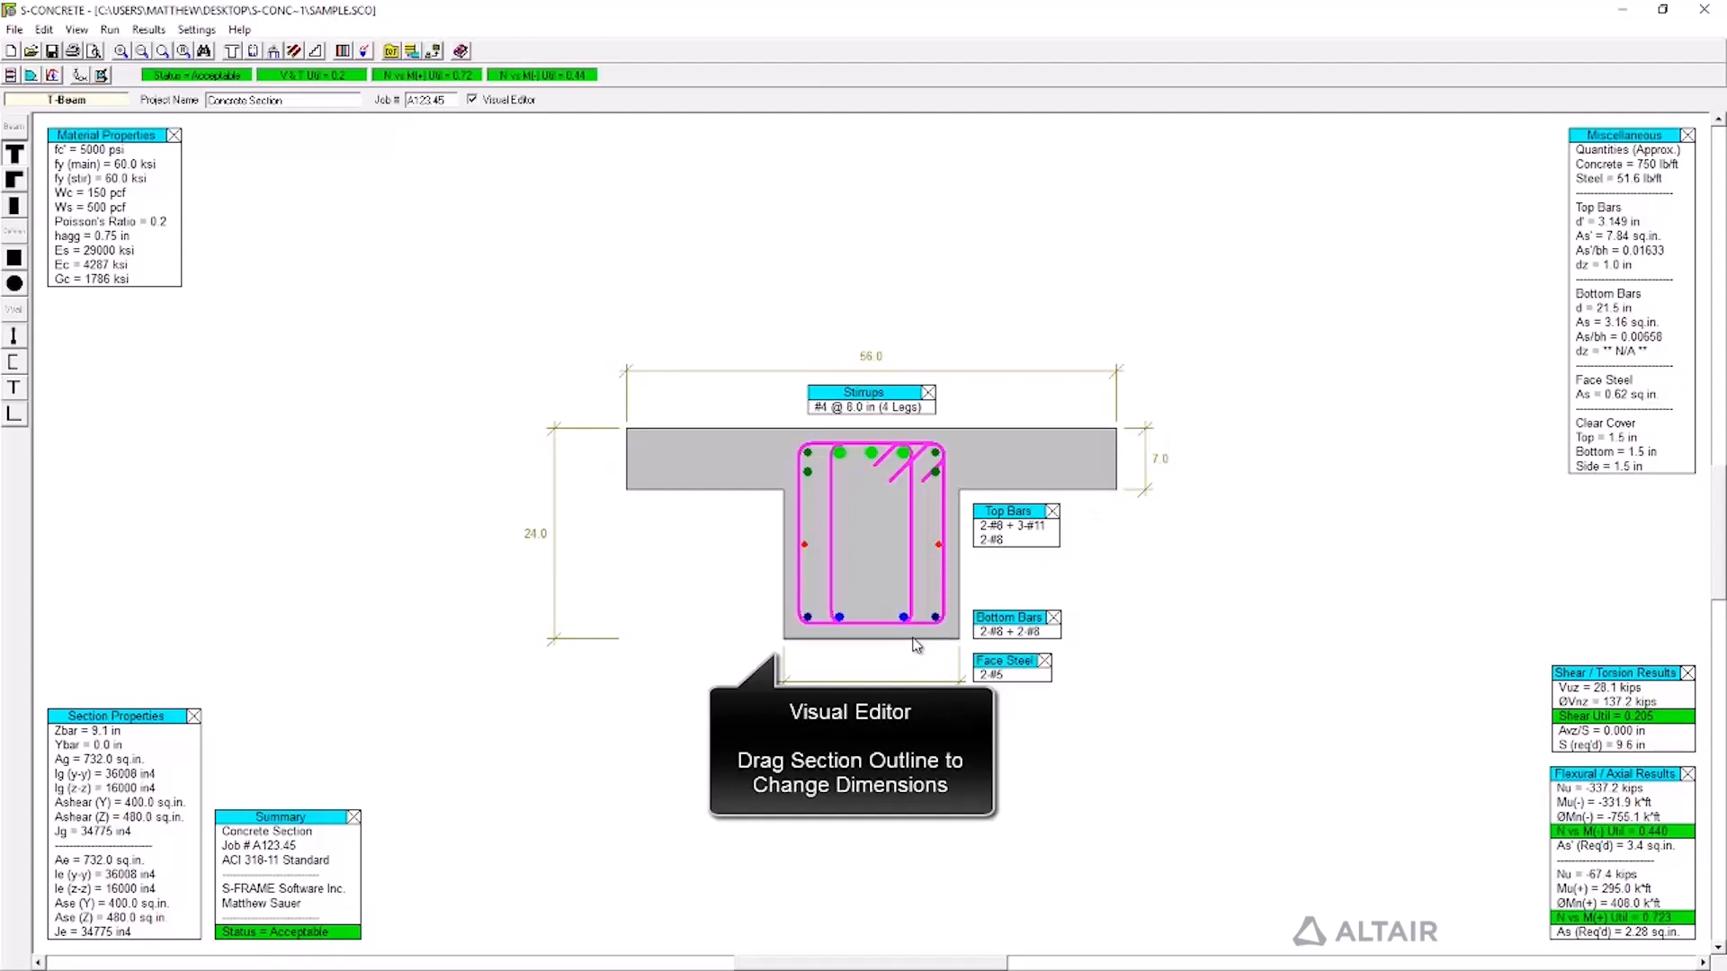
pyautogui.moveTo(912, 673); pyautogui.dragTo(910, 659)
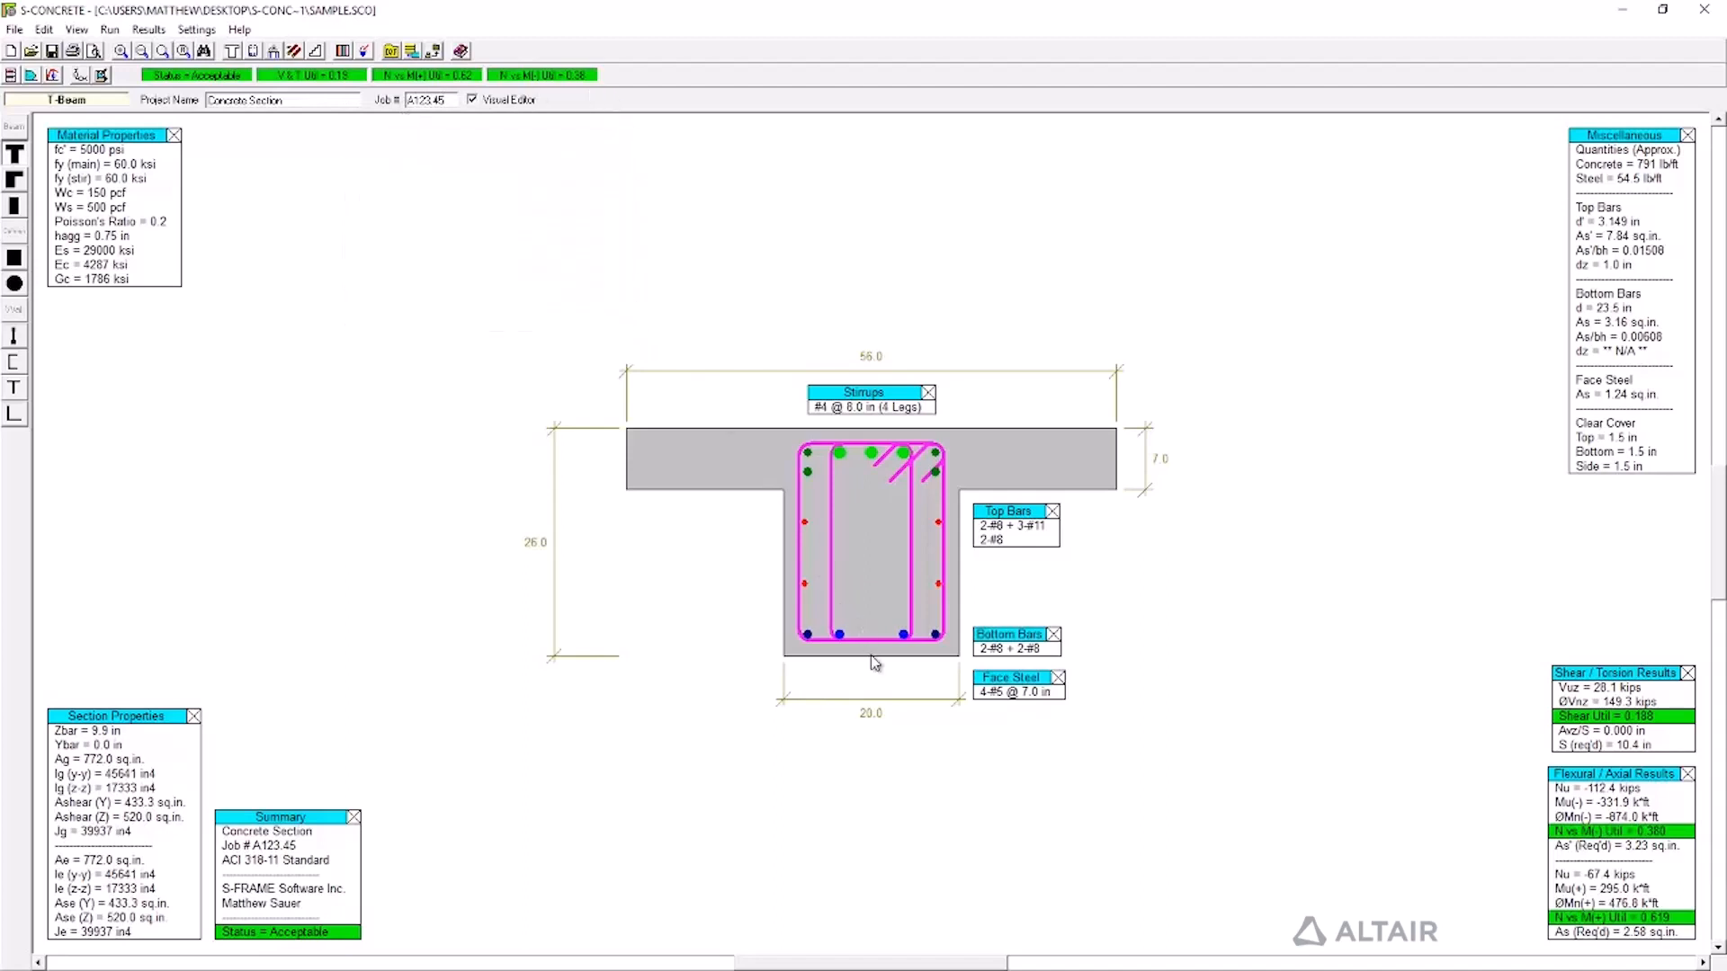
pyautogui.moveTo(874, 663); pyautogui.dragTo(874, 654)
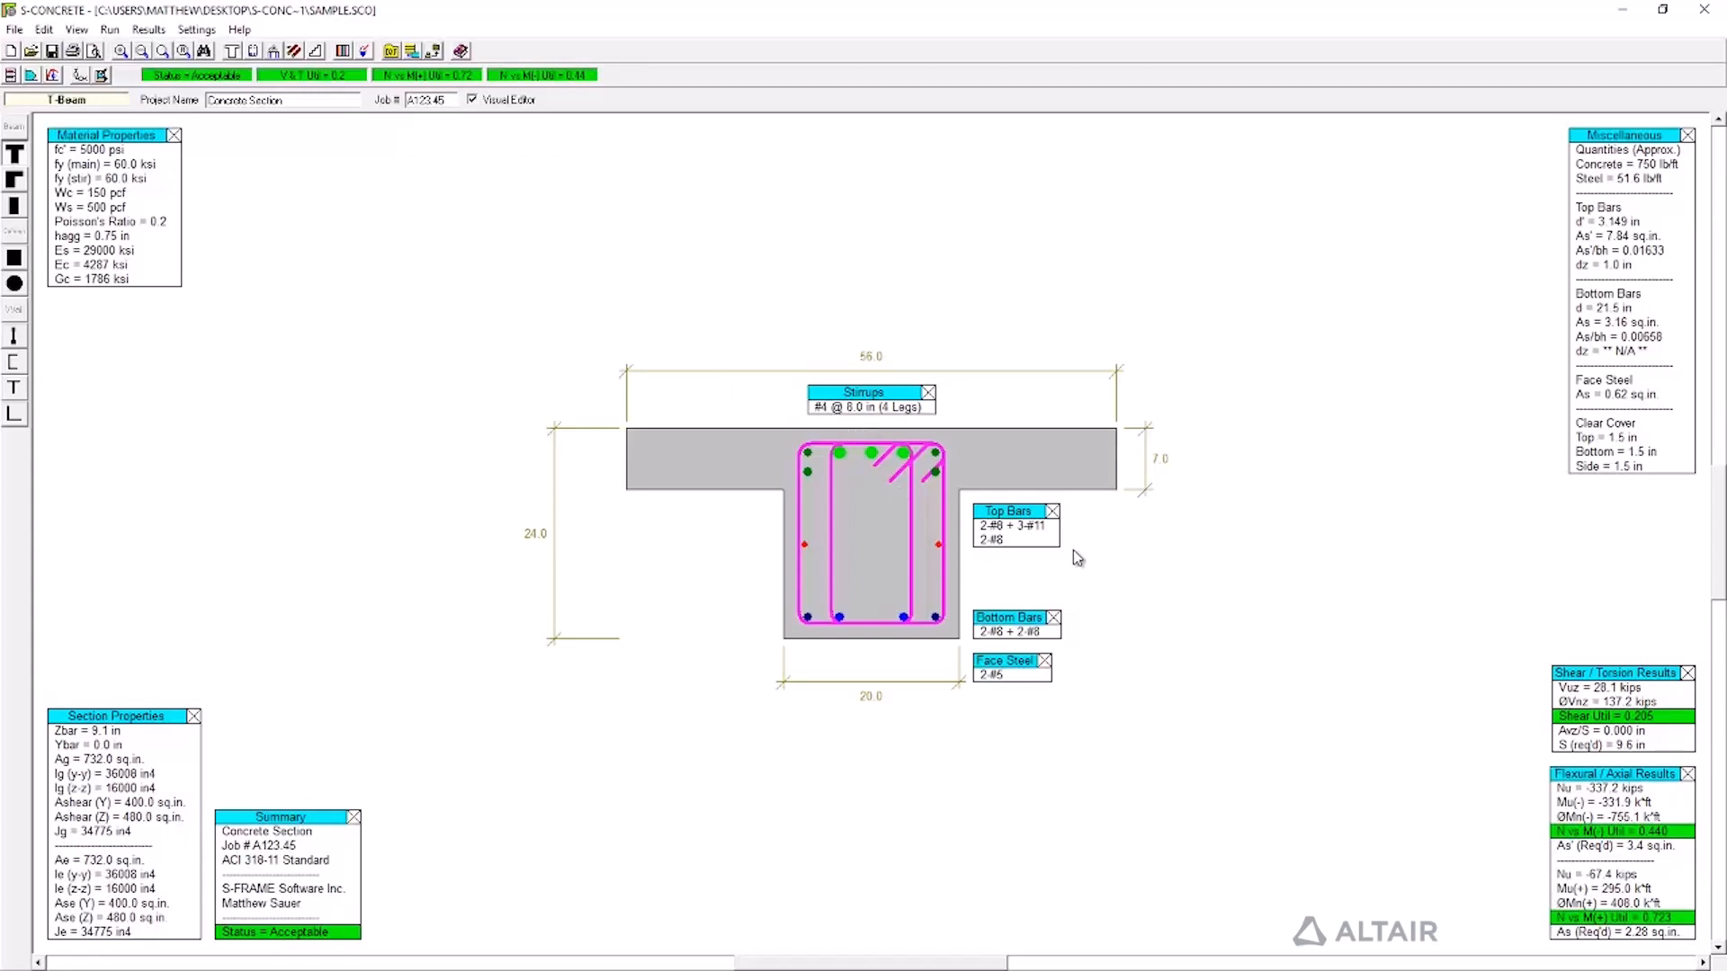
# Try raising top layer 1's #11 bars to 5 directly in the visual editor, and reduce them back to 3.
pyautogui.click(1024, 526)
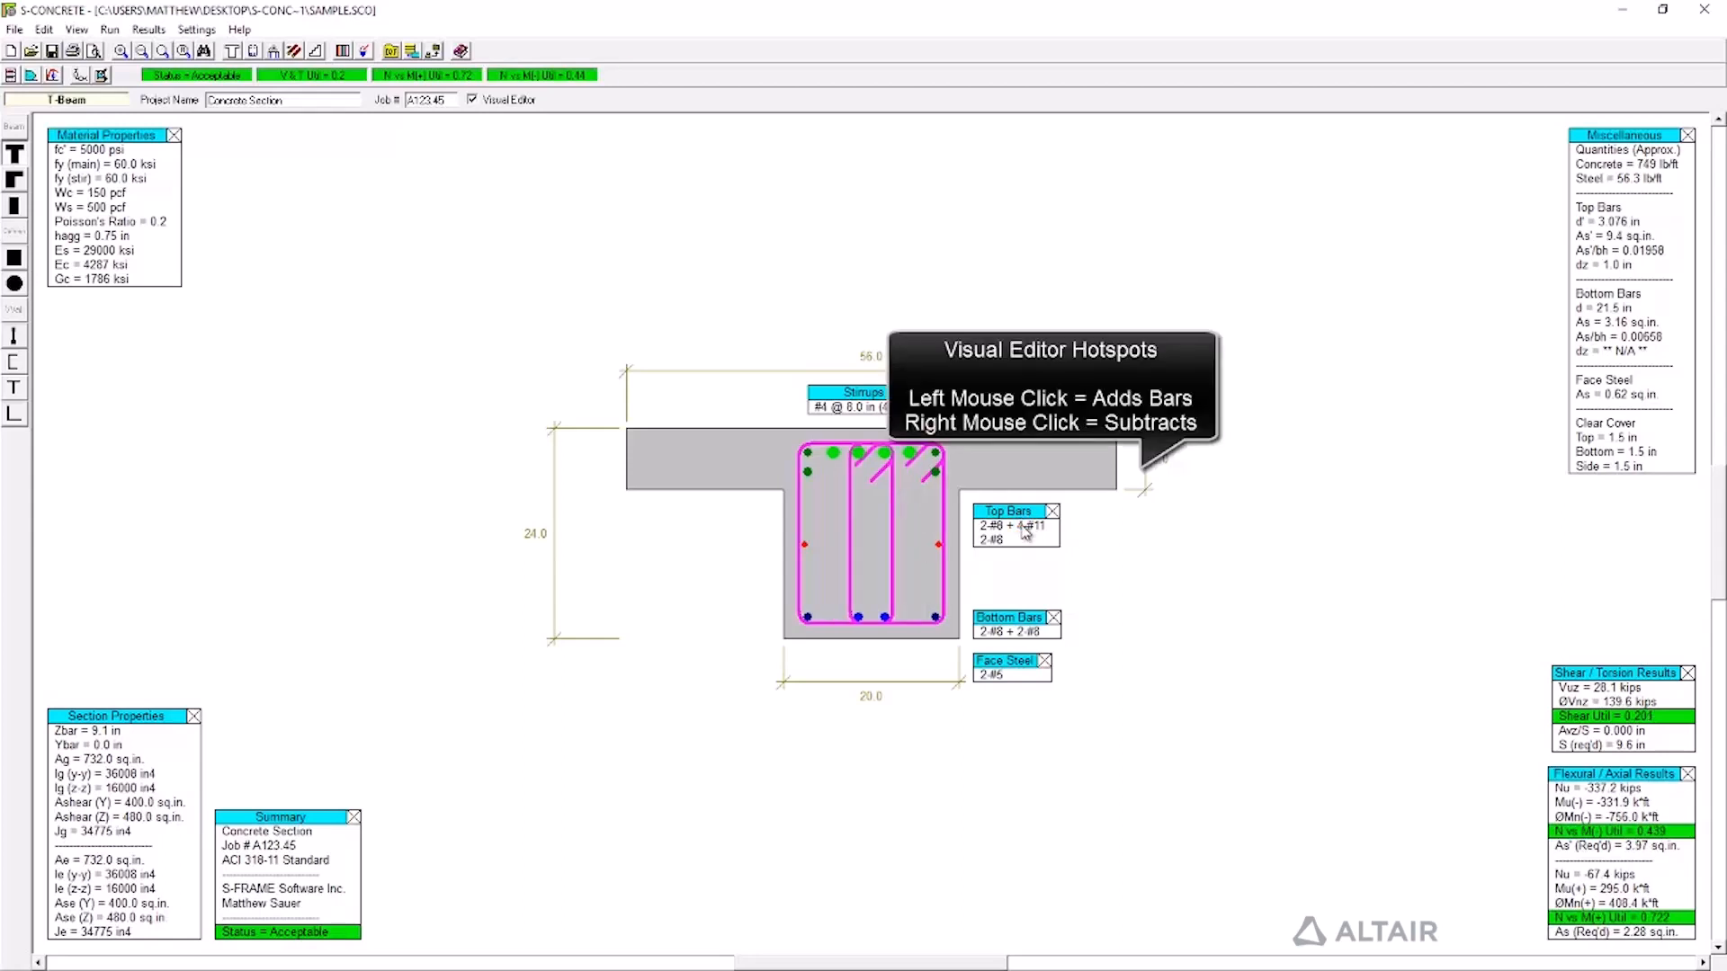
pyautogui.click(1025, 532)
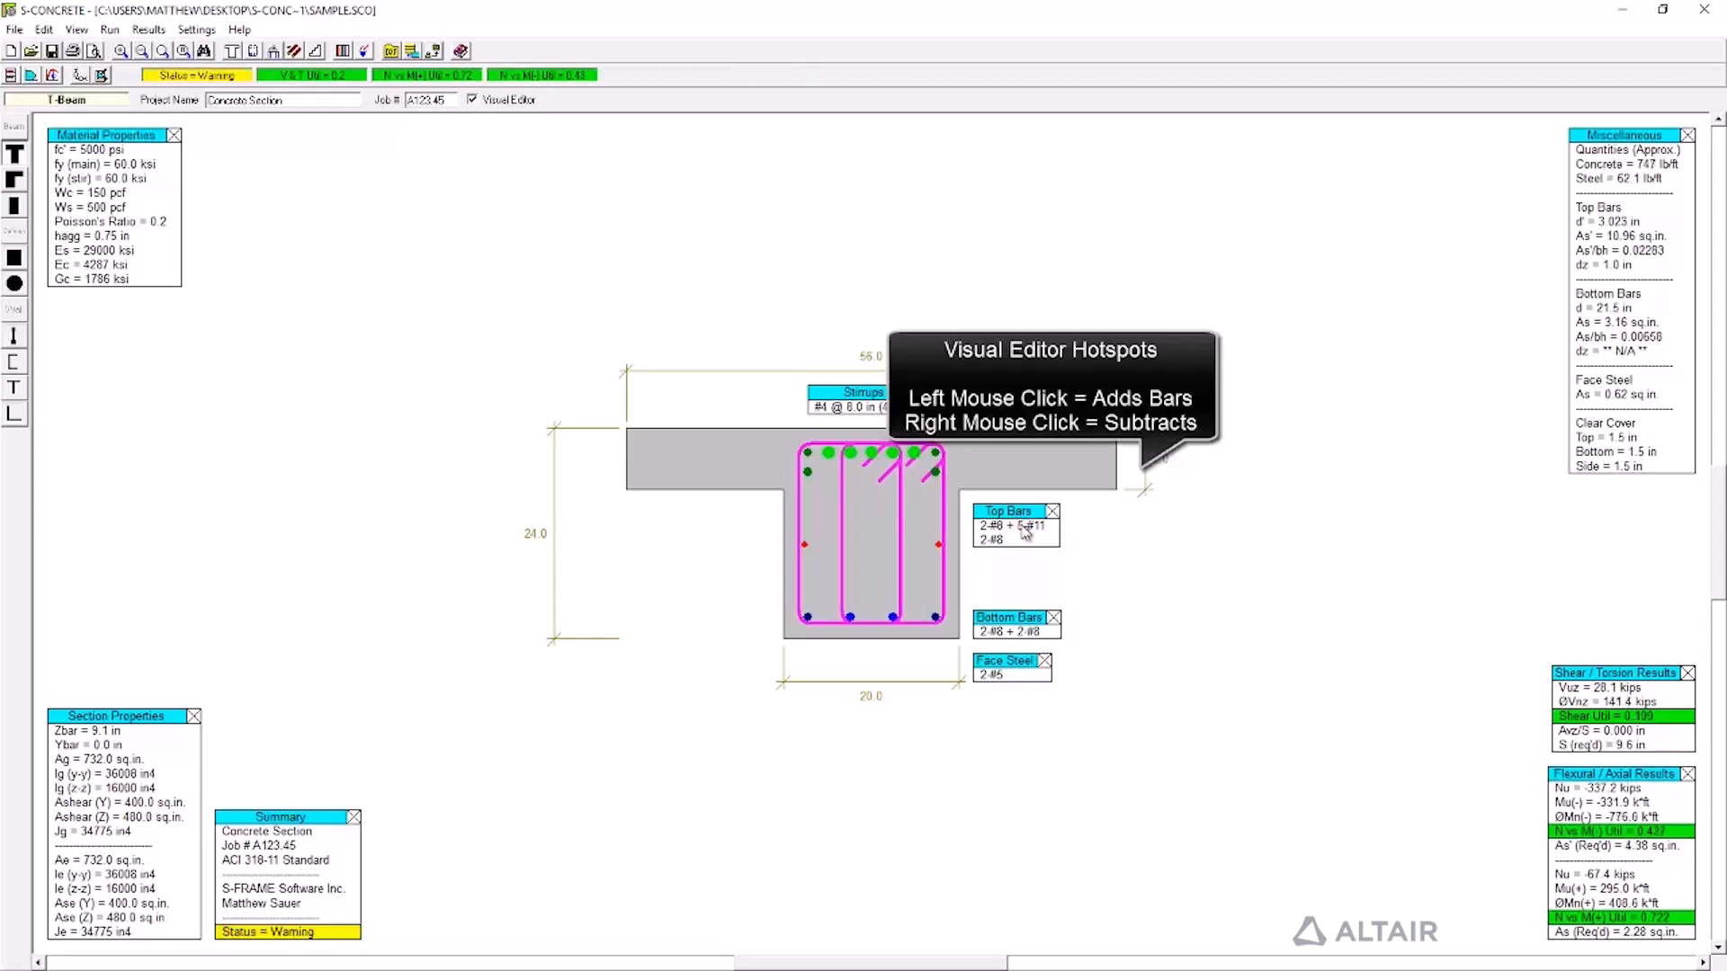
pyautogui.rightClick(1025, 533)
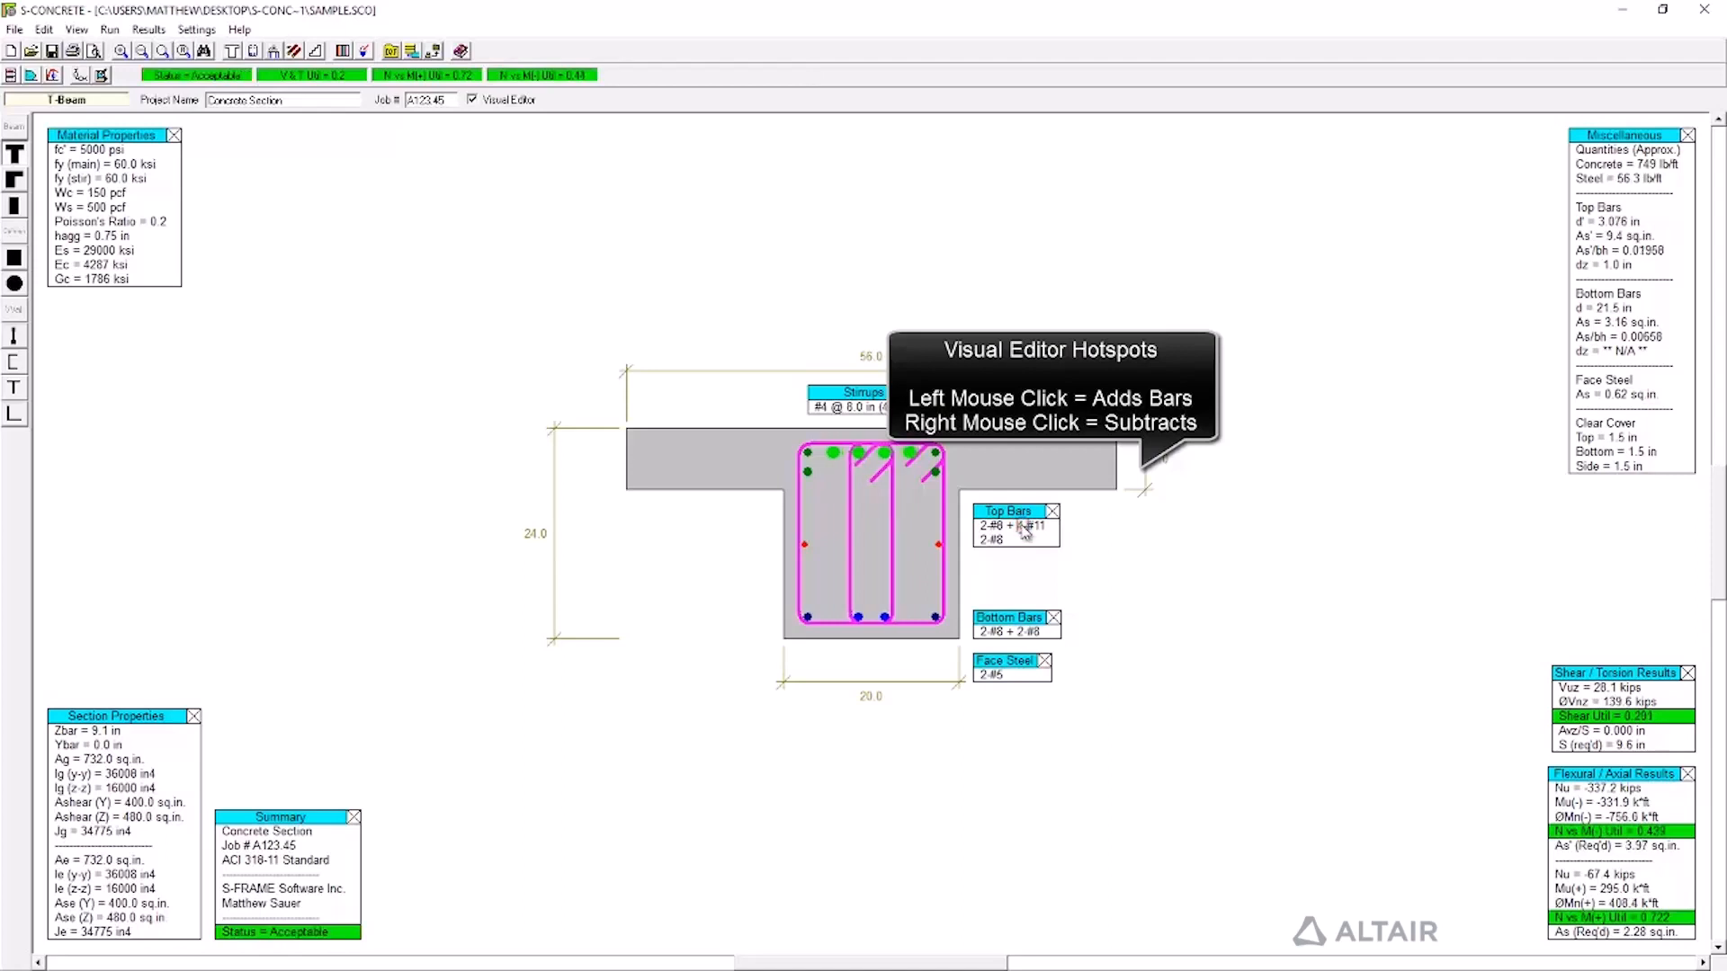
pyautogui.rightClick(1025, 532)
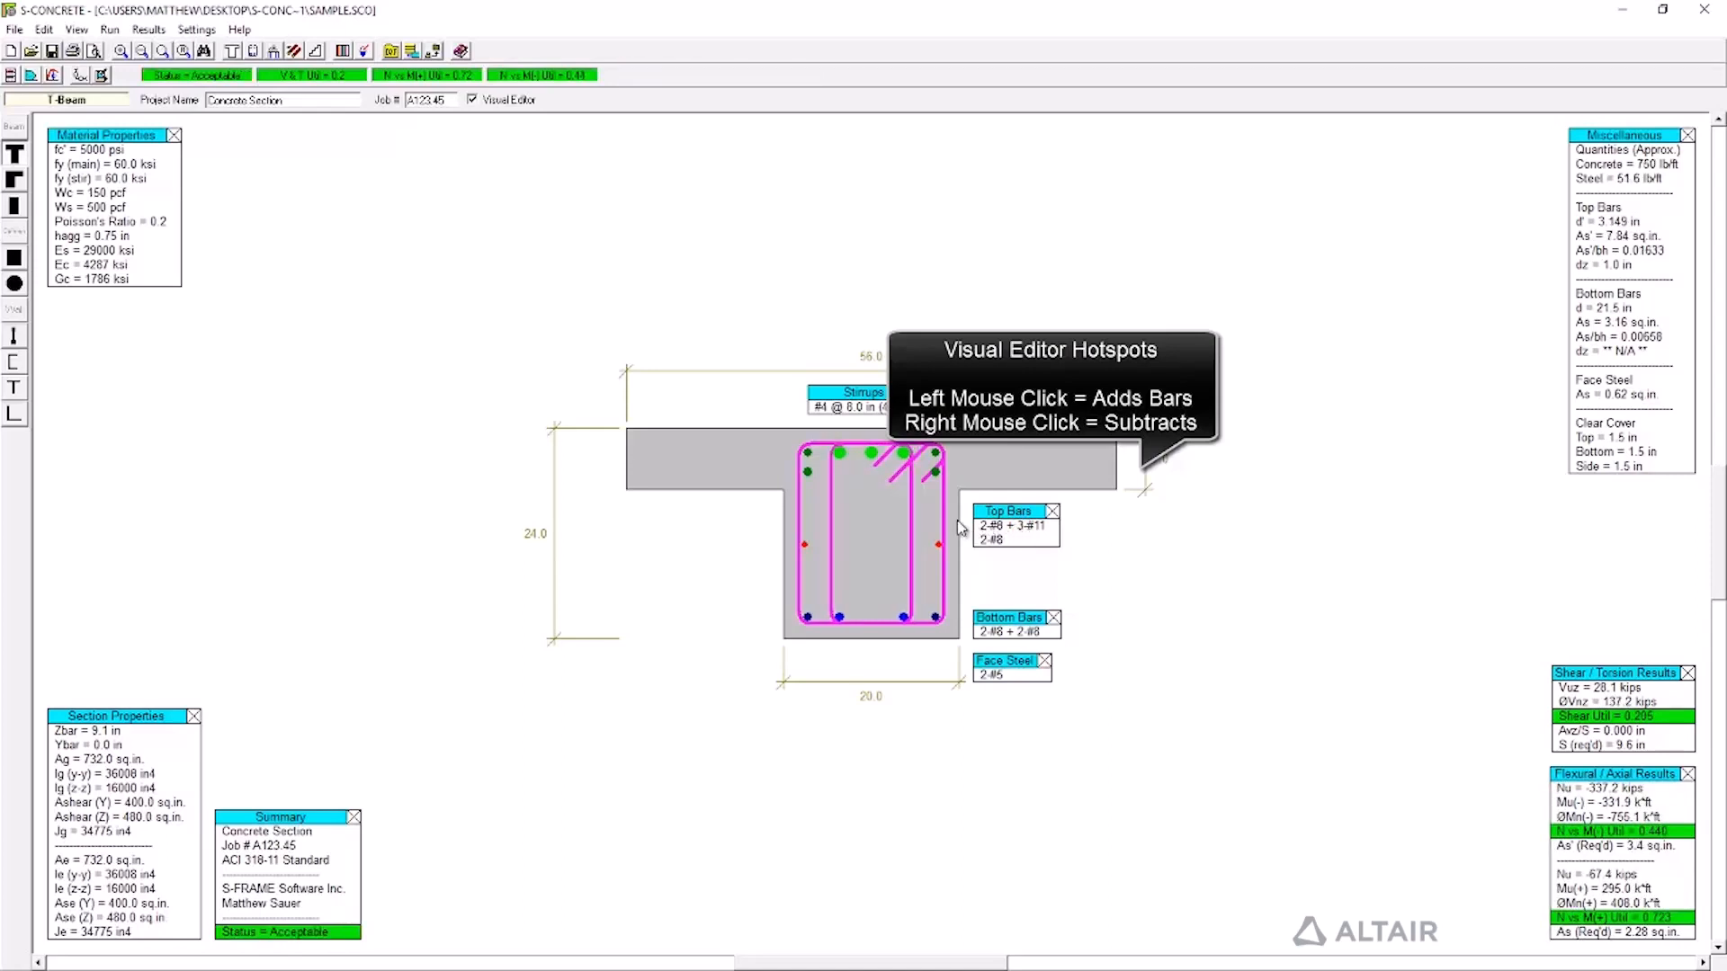
# Add two #8 bars to top layer 1 in the visual editor, making the set 4-#8.
pyautogui.click(988, 533)
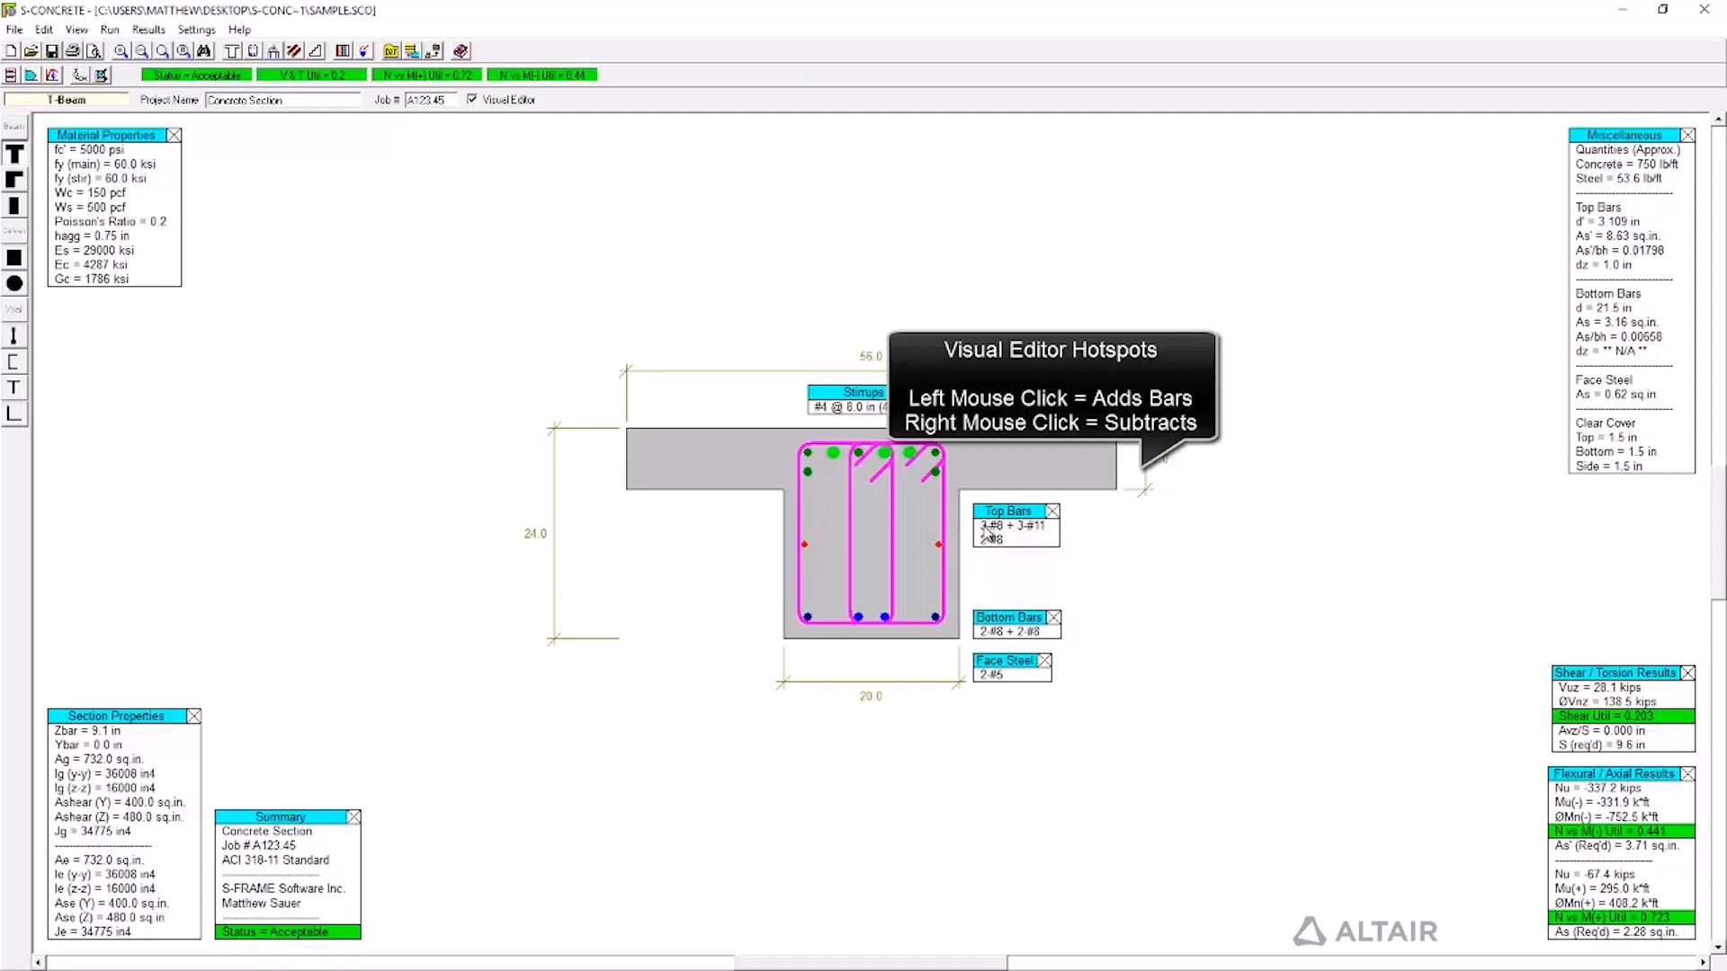
pyautogui.click(989, 533)
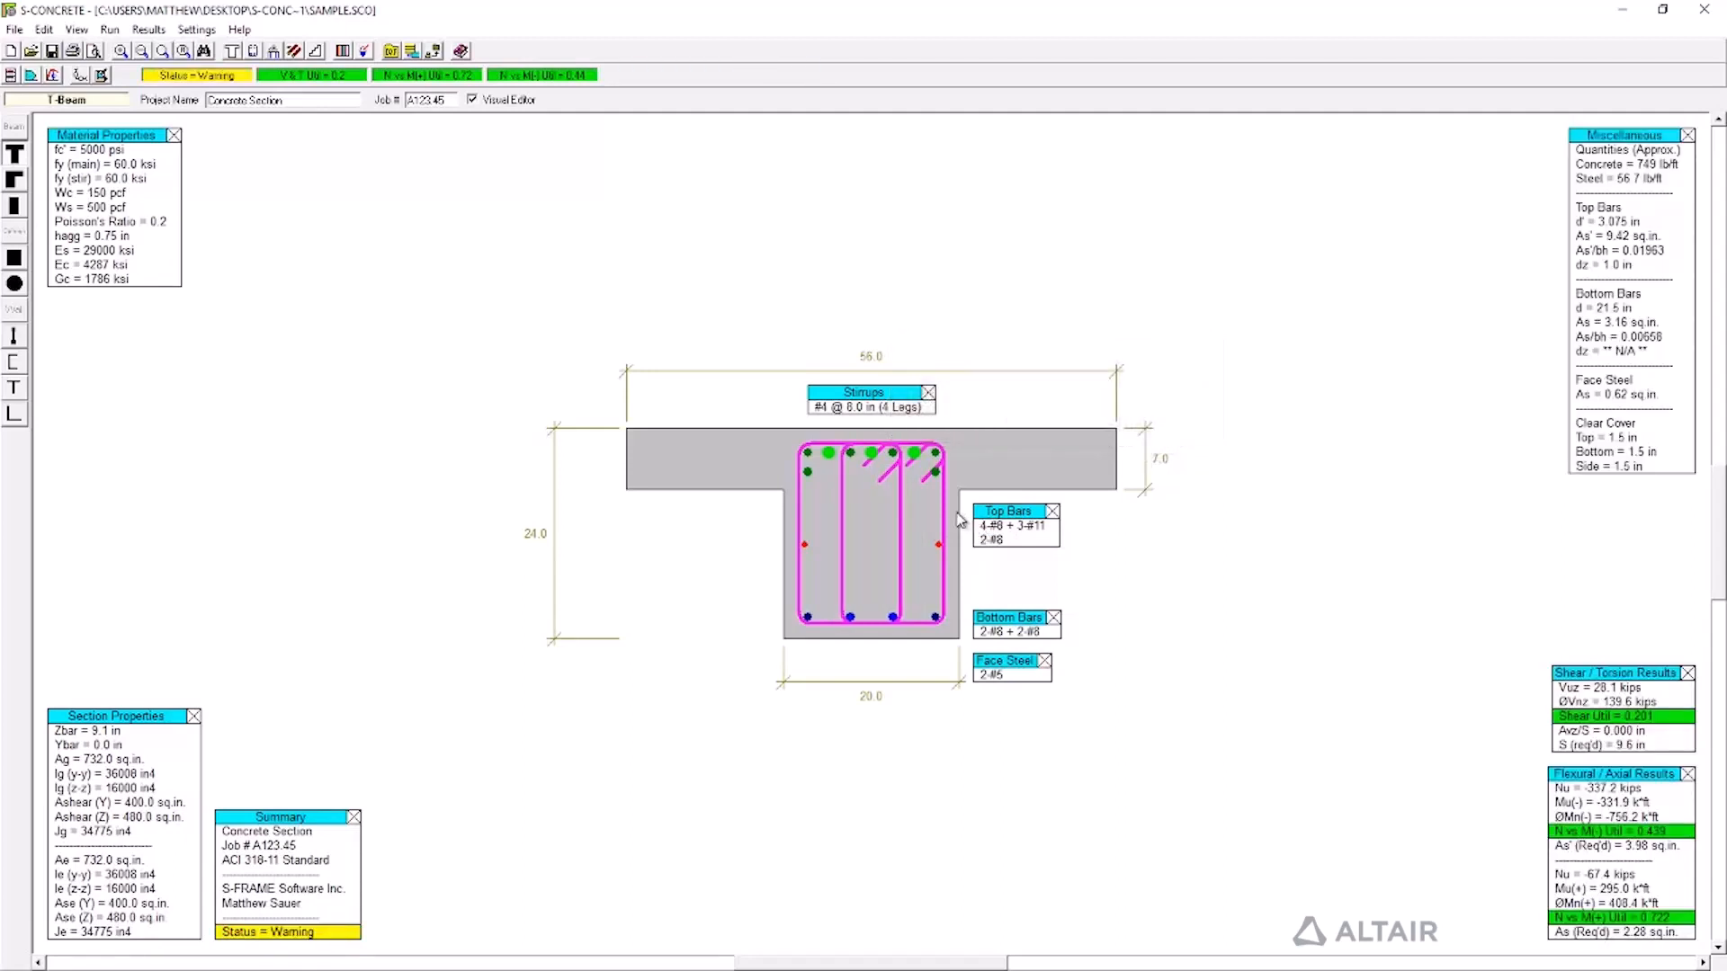
# Try 5 stirrup legs and a larger size for top layer 1's second bar set, restoring 4 legs and #11.
pyautogui.click(897, 409)
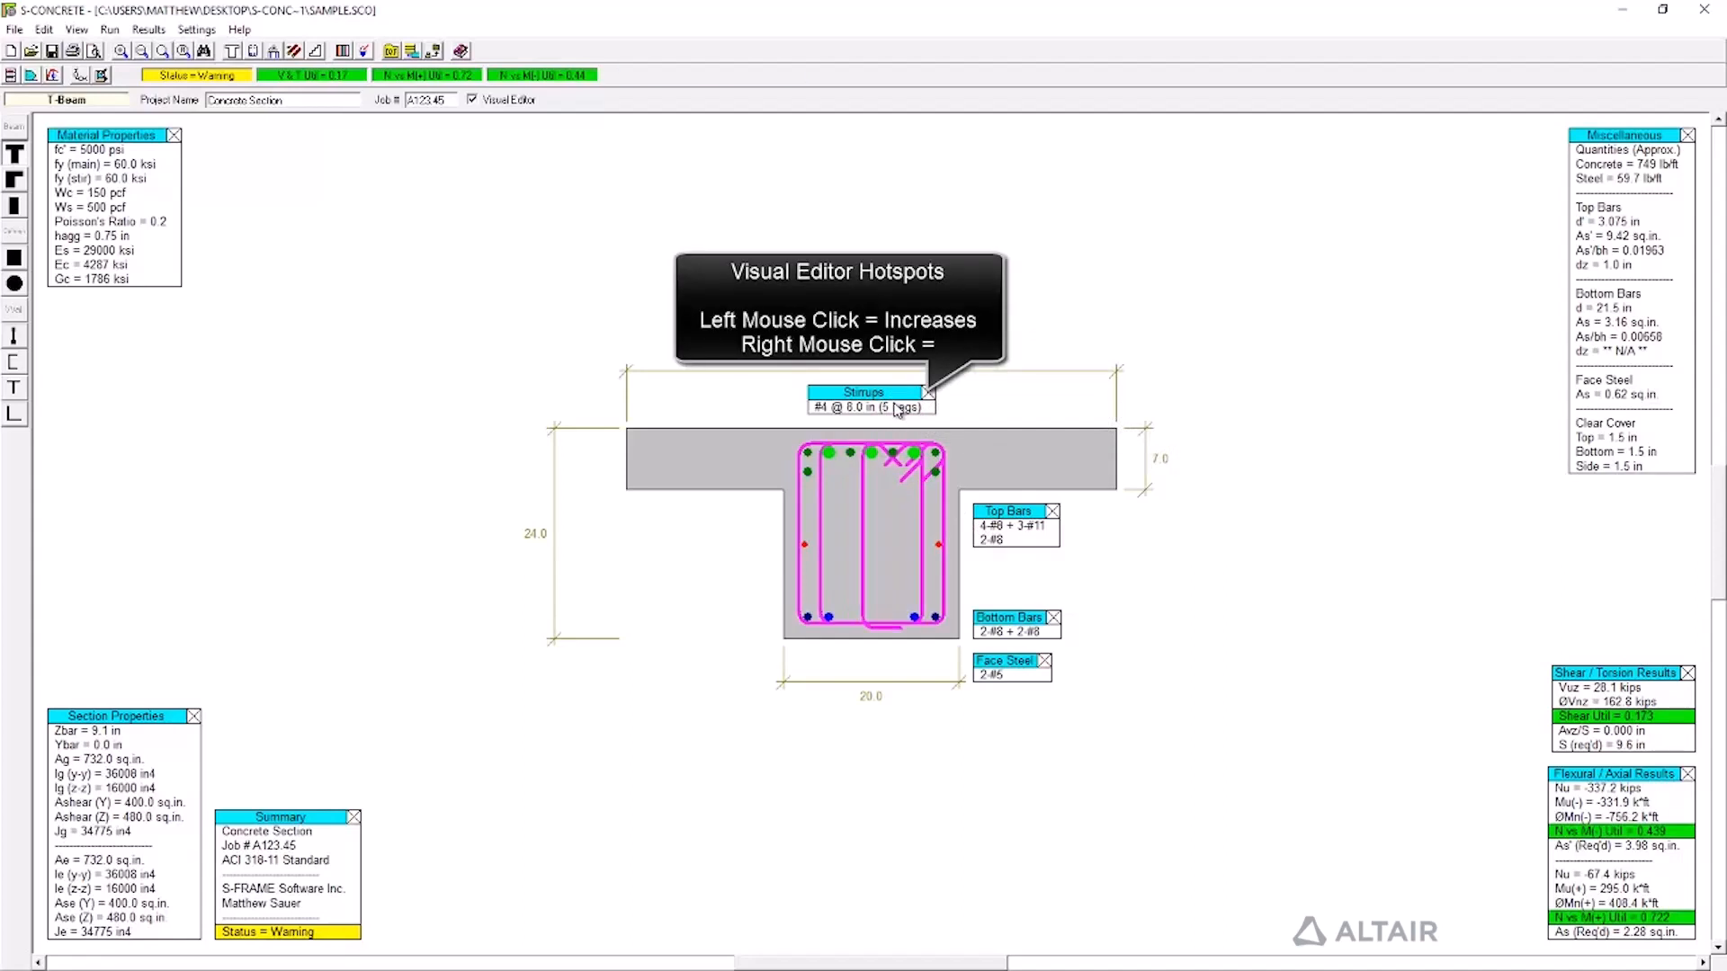
pyautogui.rightClick(898, 409)
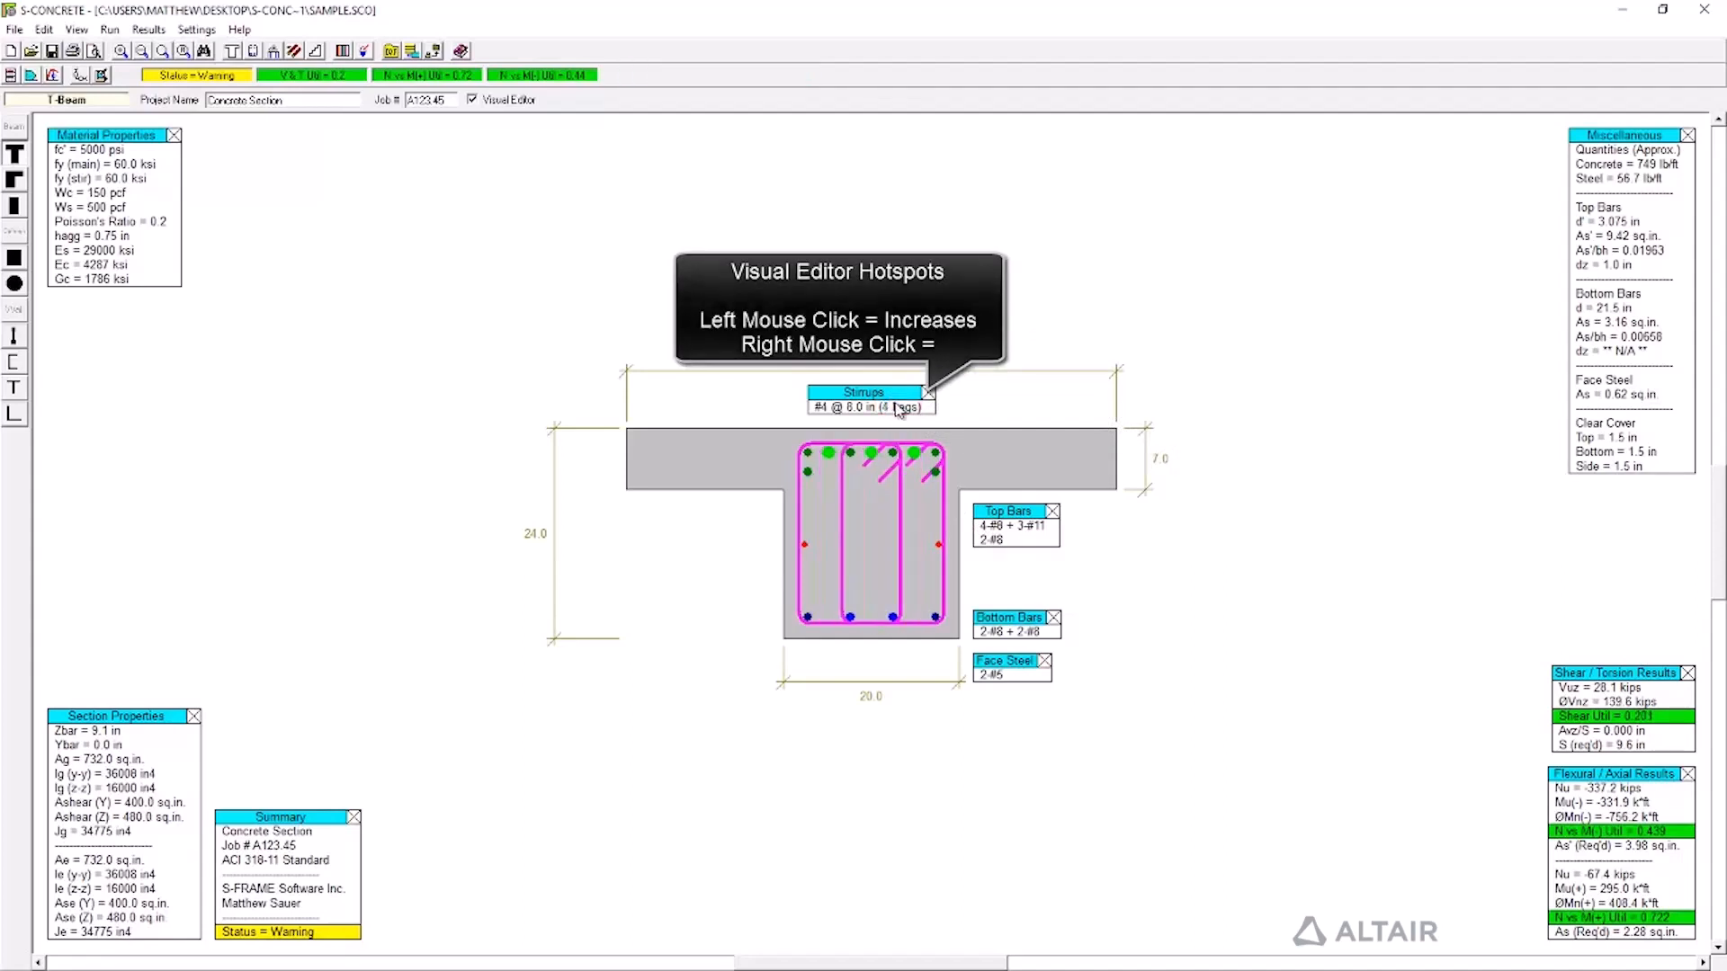
pyautogui.click(1042, 533)
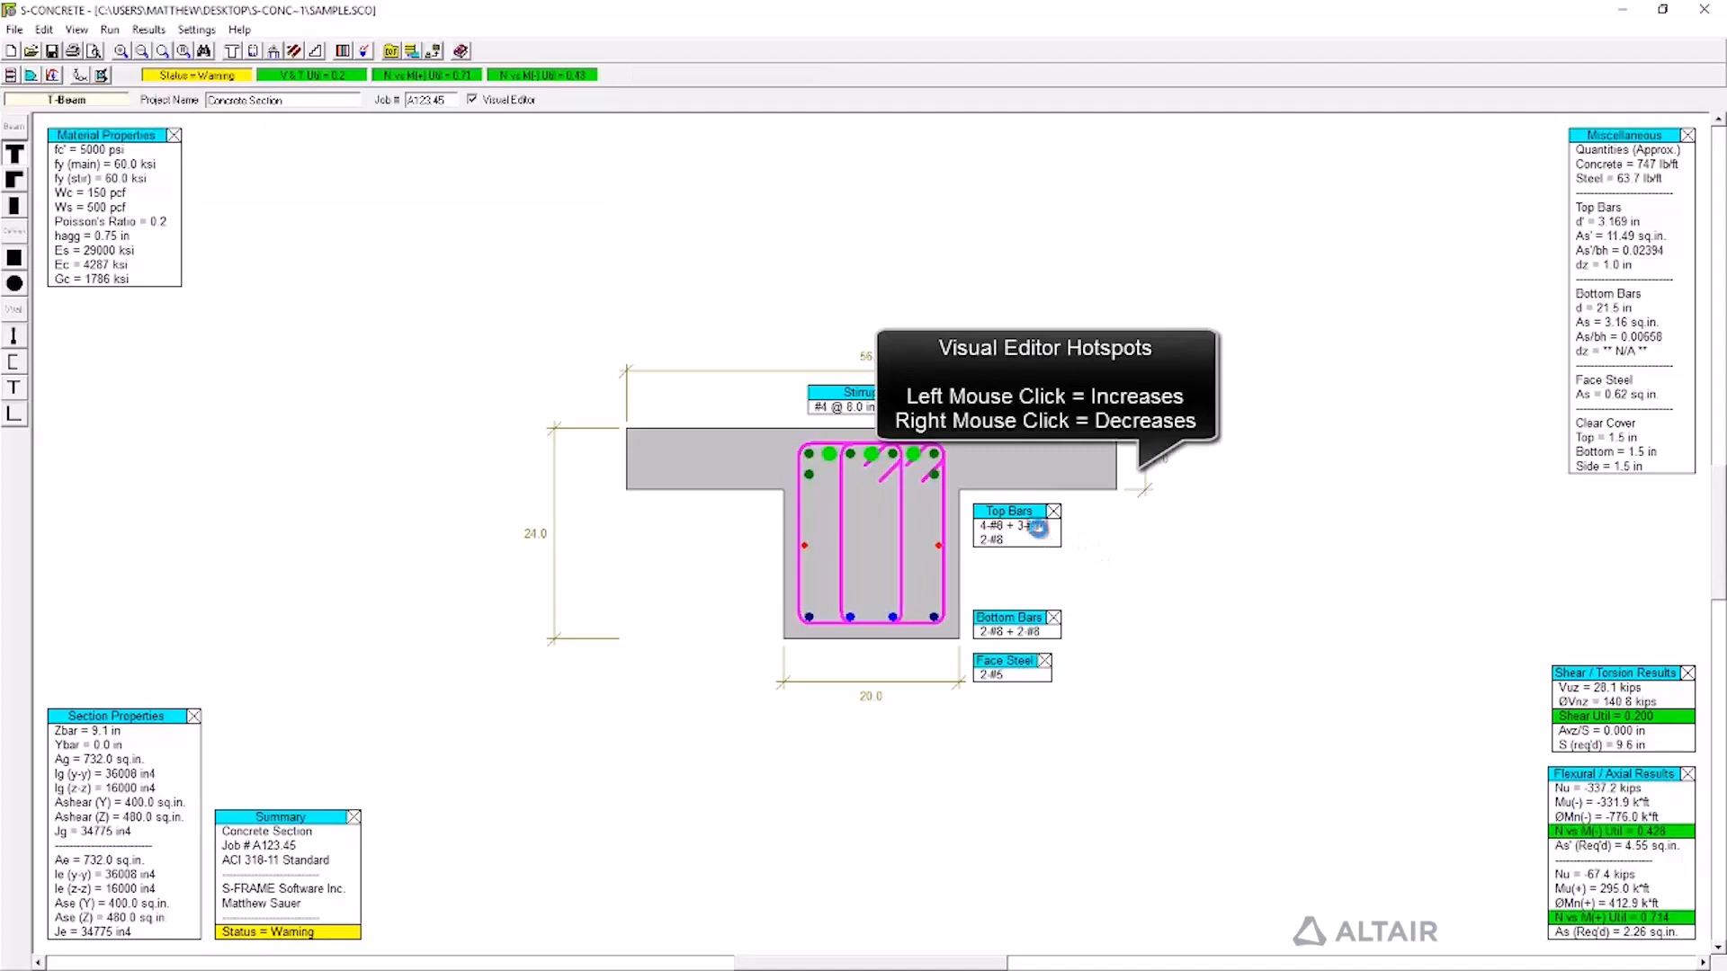
pyautogui.rightClick(1041, 532)
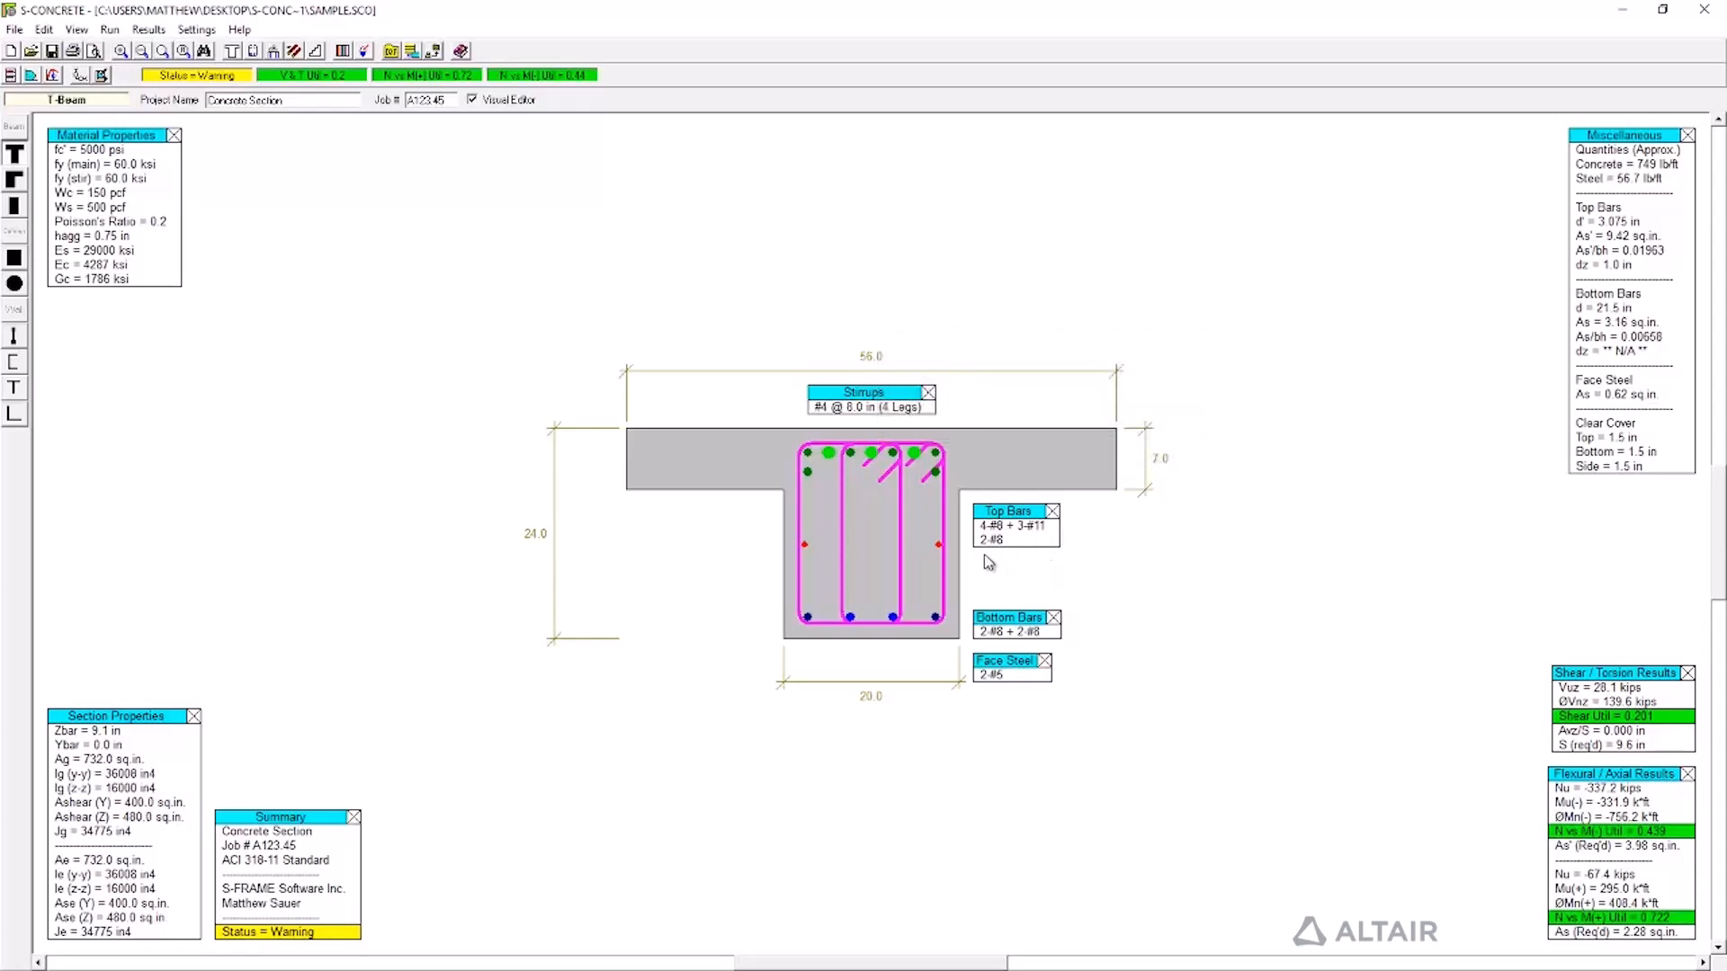
# Try a 7 in stirrup spacing and 5 stirrup legs in the visual editor, restoring 8 in and 4 legs.
pyautogui.rightClick(864, 409)
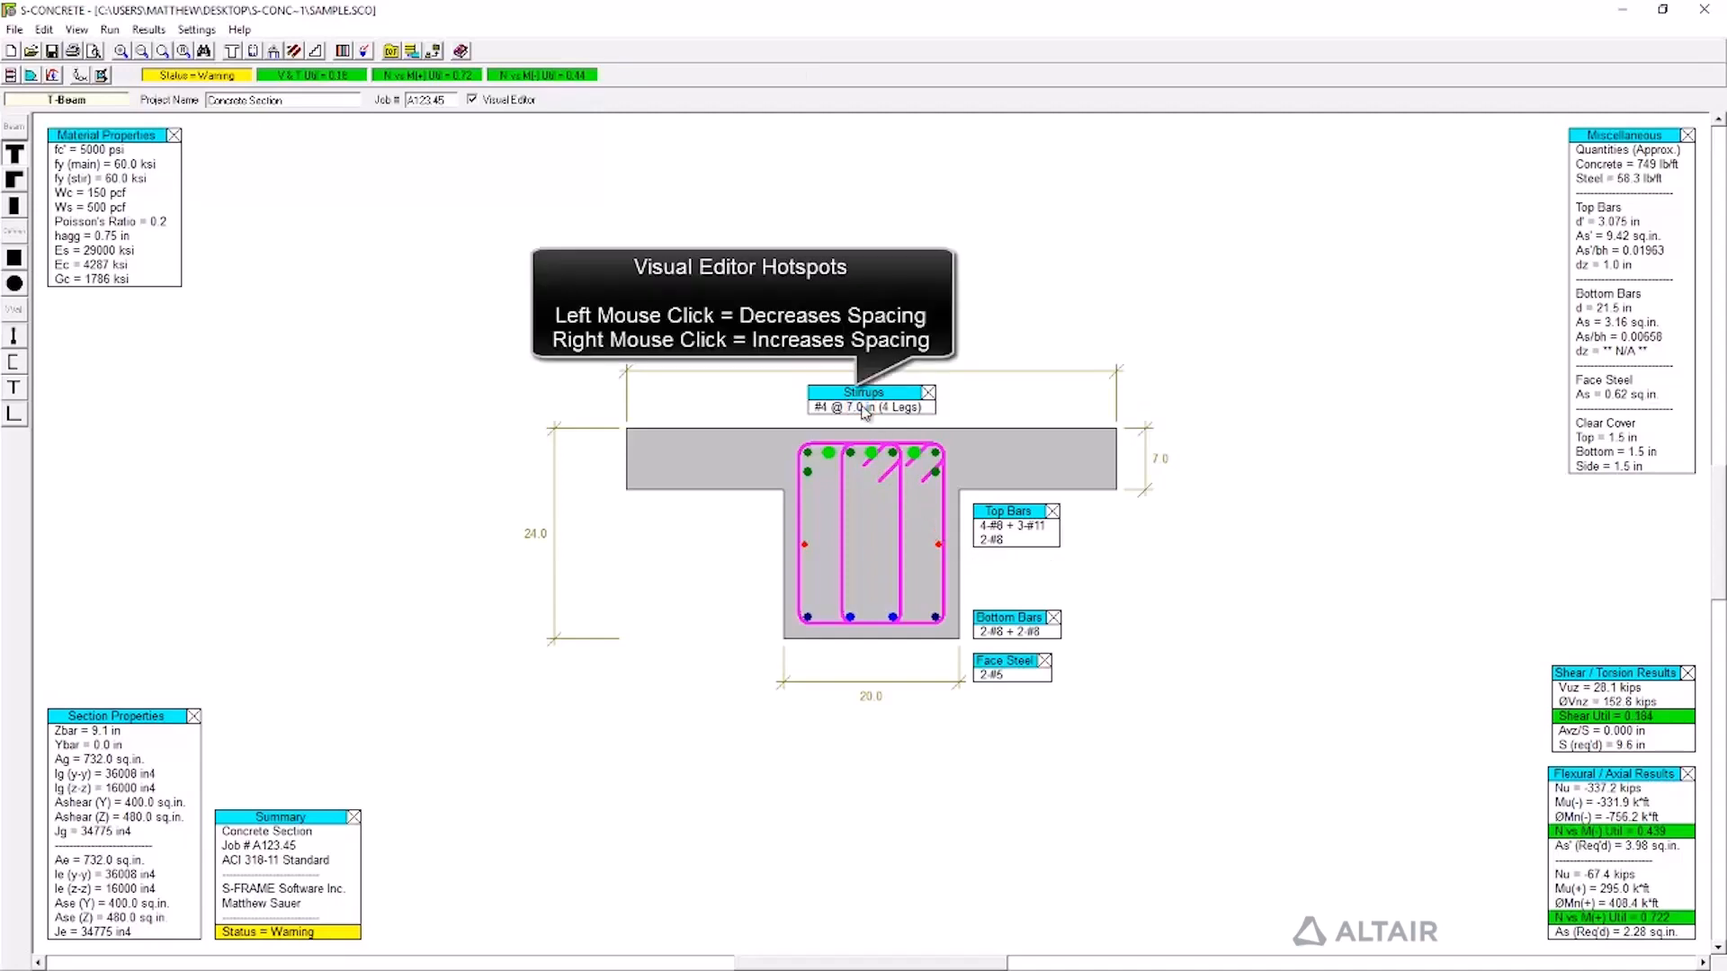
pyautogui.click(863, 409)
pyautogui.click(908, 415)
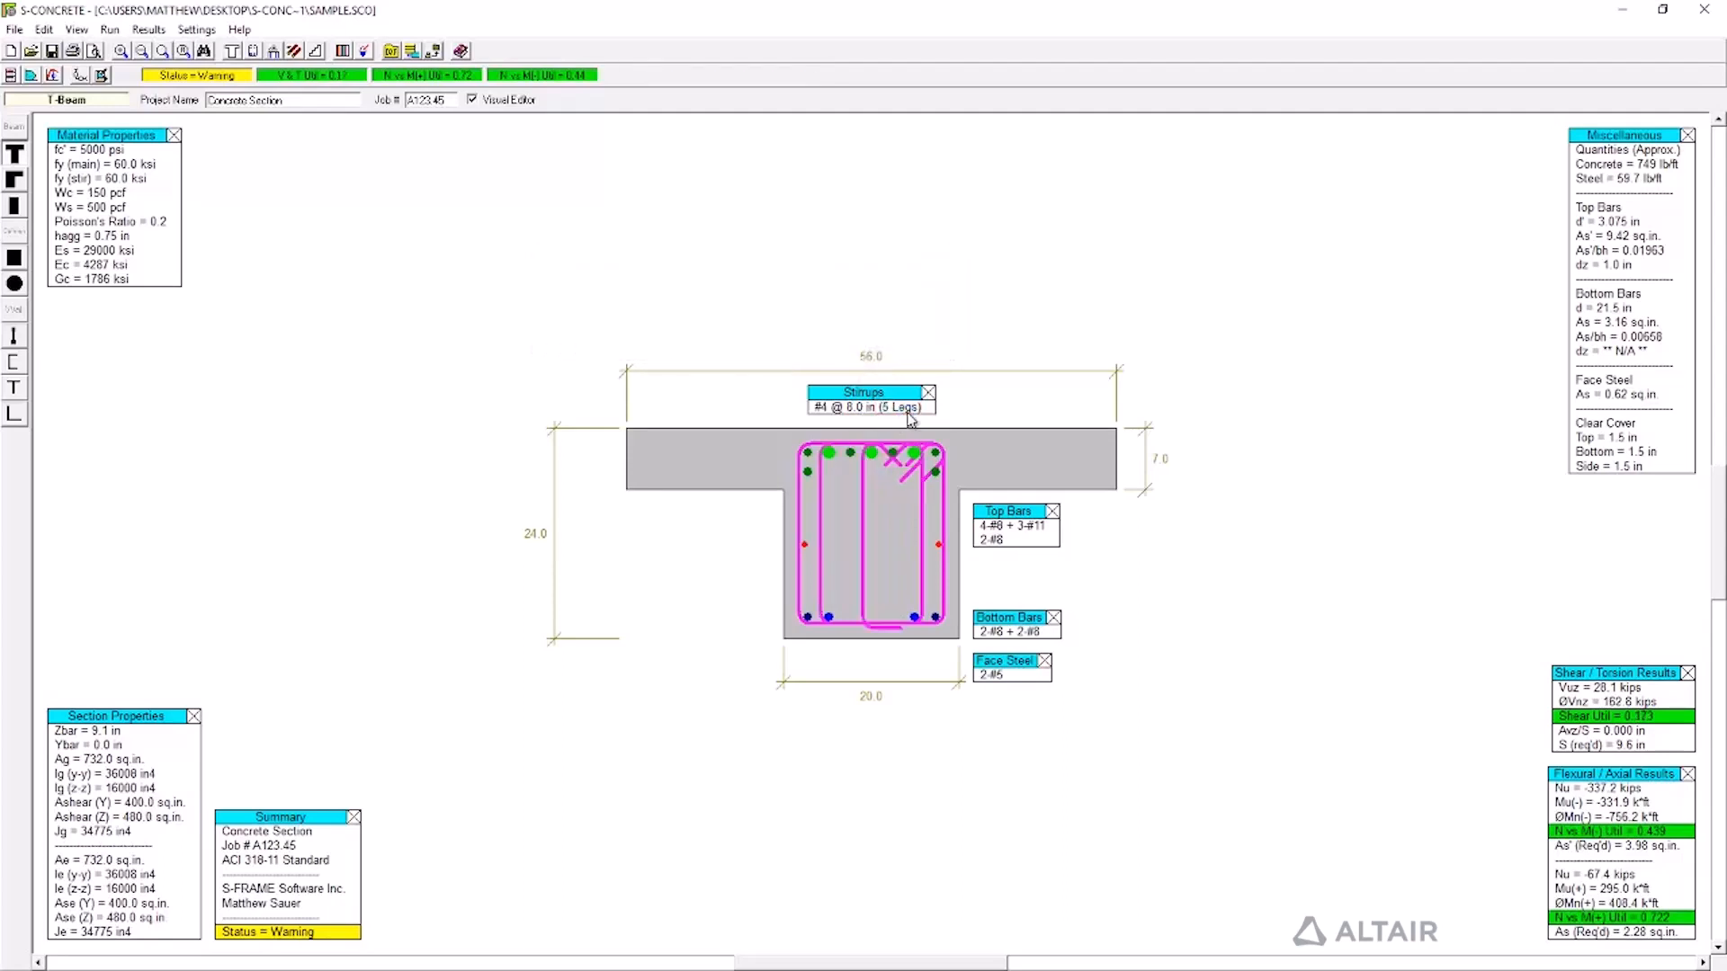
pyautogui.rightClick(910, 418)
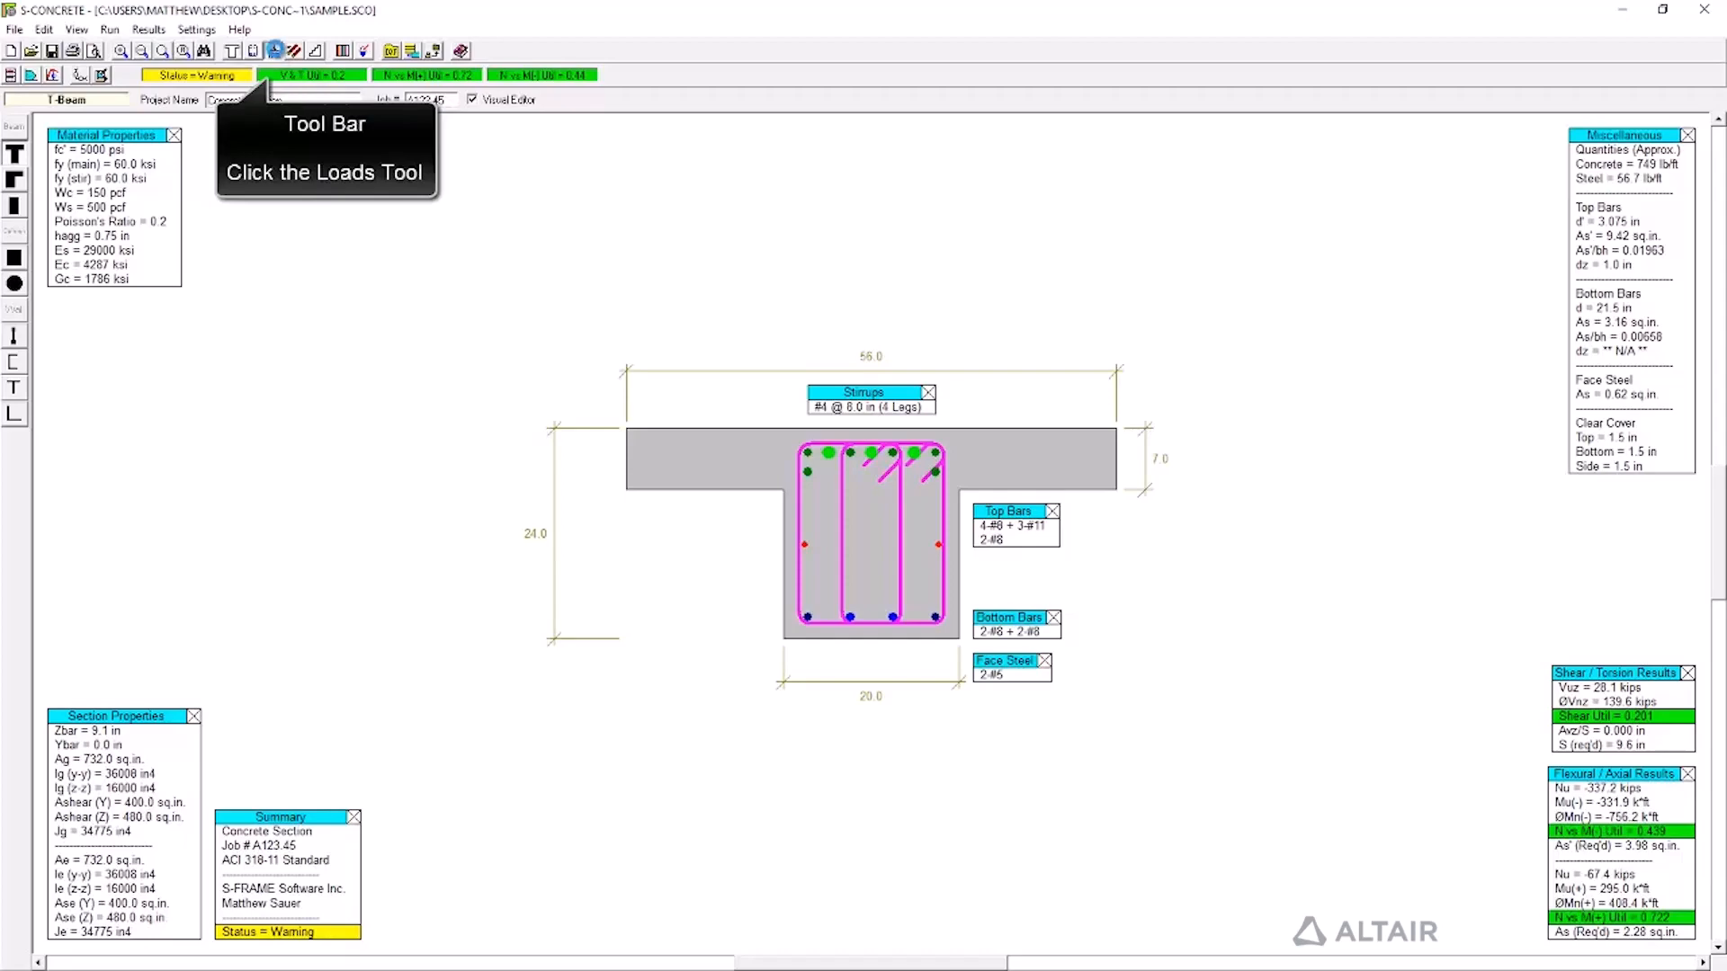
# Examine the T-beam's factored loads table for uniaxial bending, checking load case 8's entries, and accept it.
pyautogui.click(273, 52)
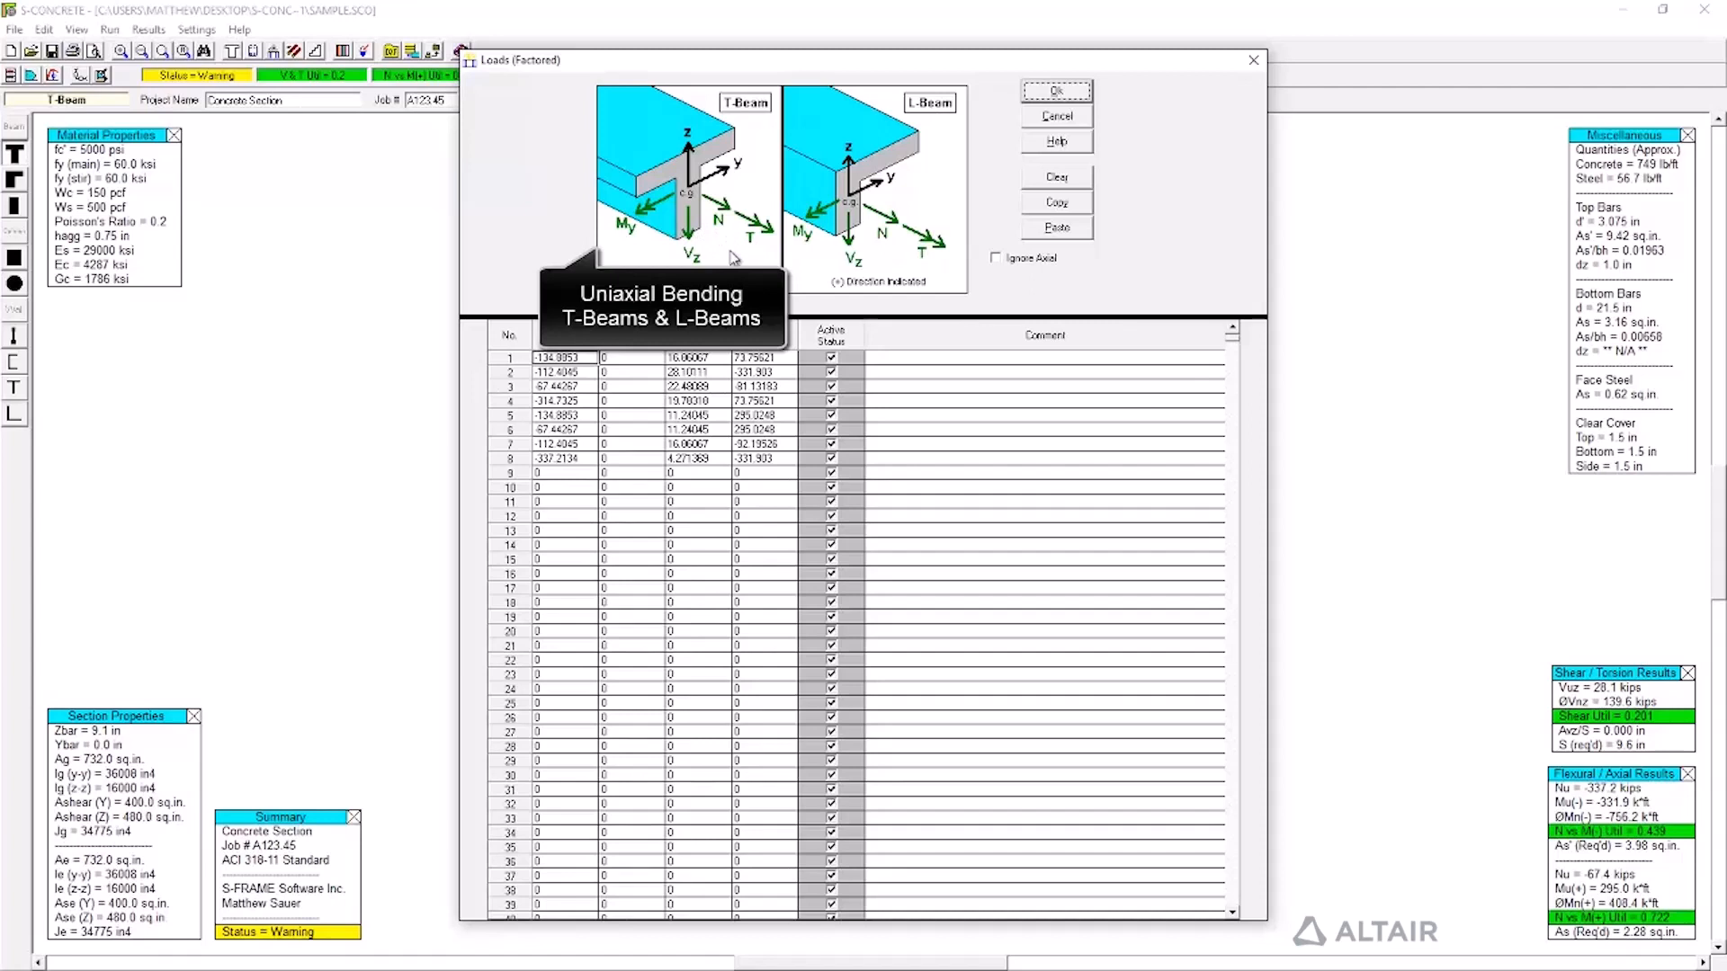
pyautogui.click(589, 463)
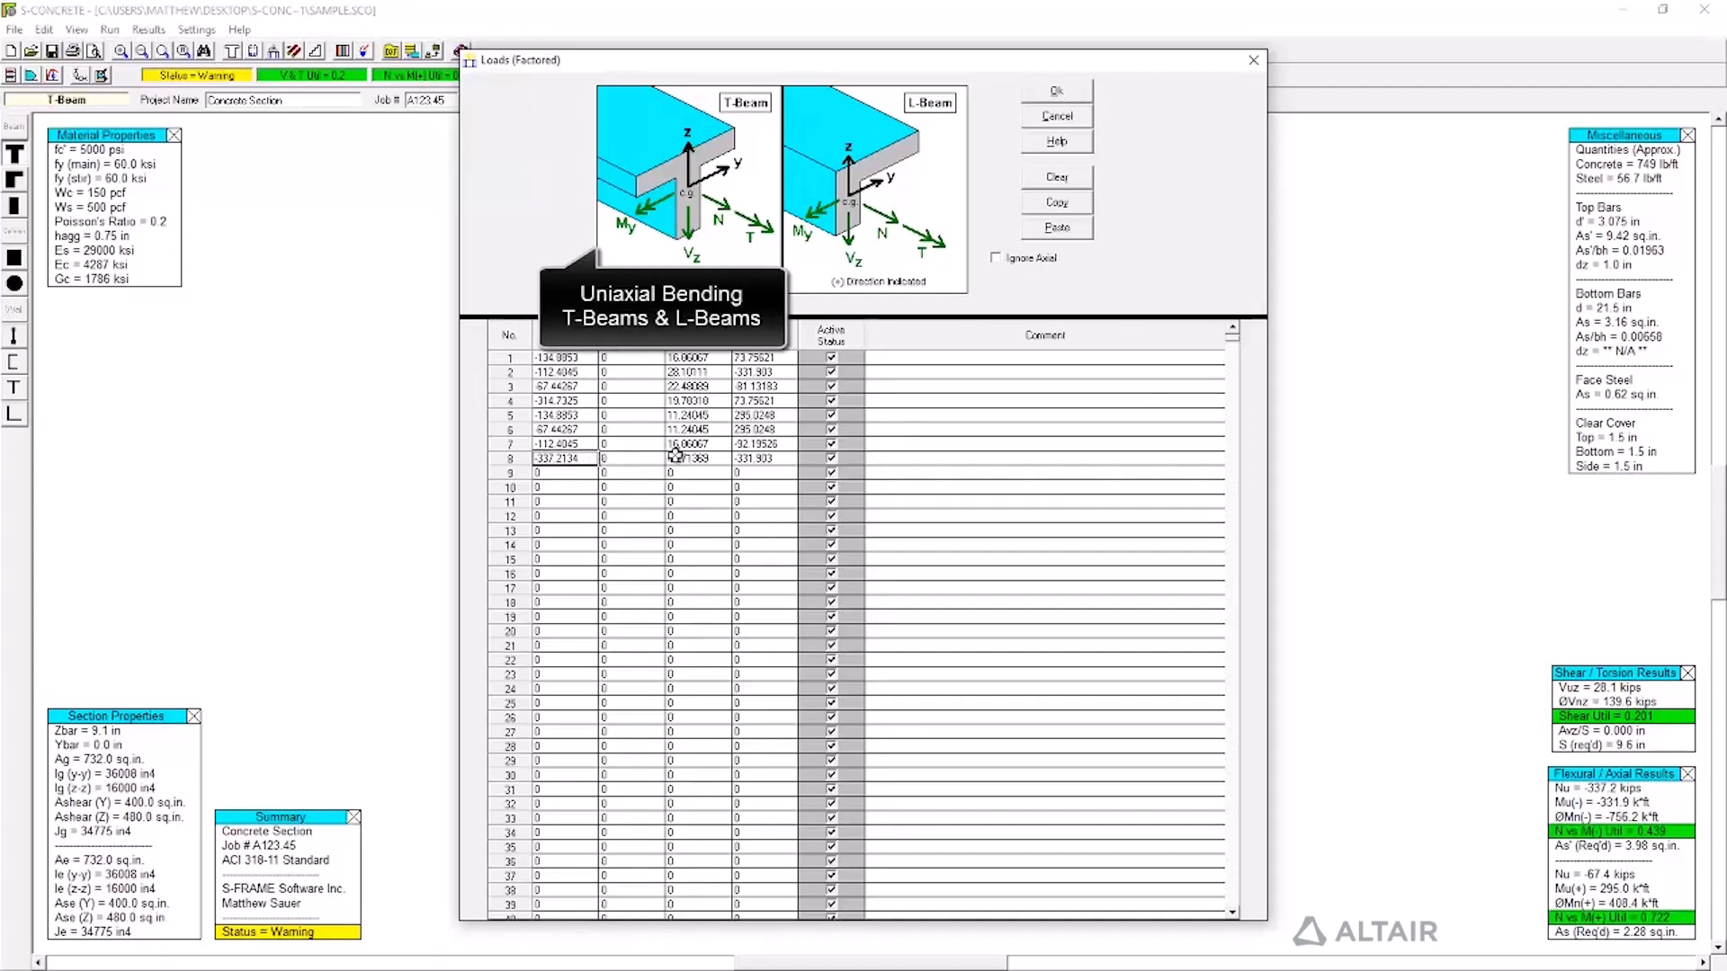
pyautogui.click(701, 456)
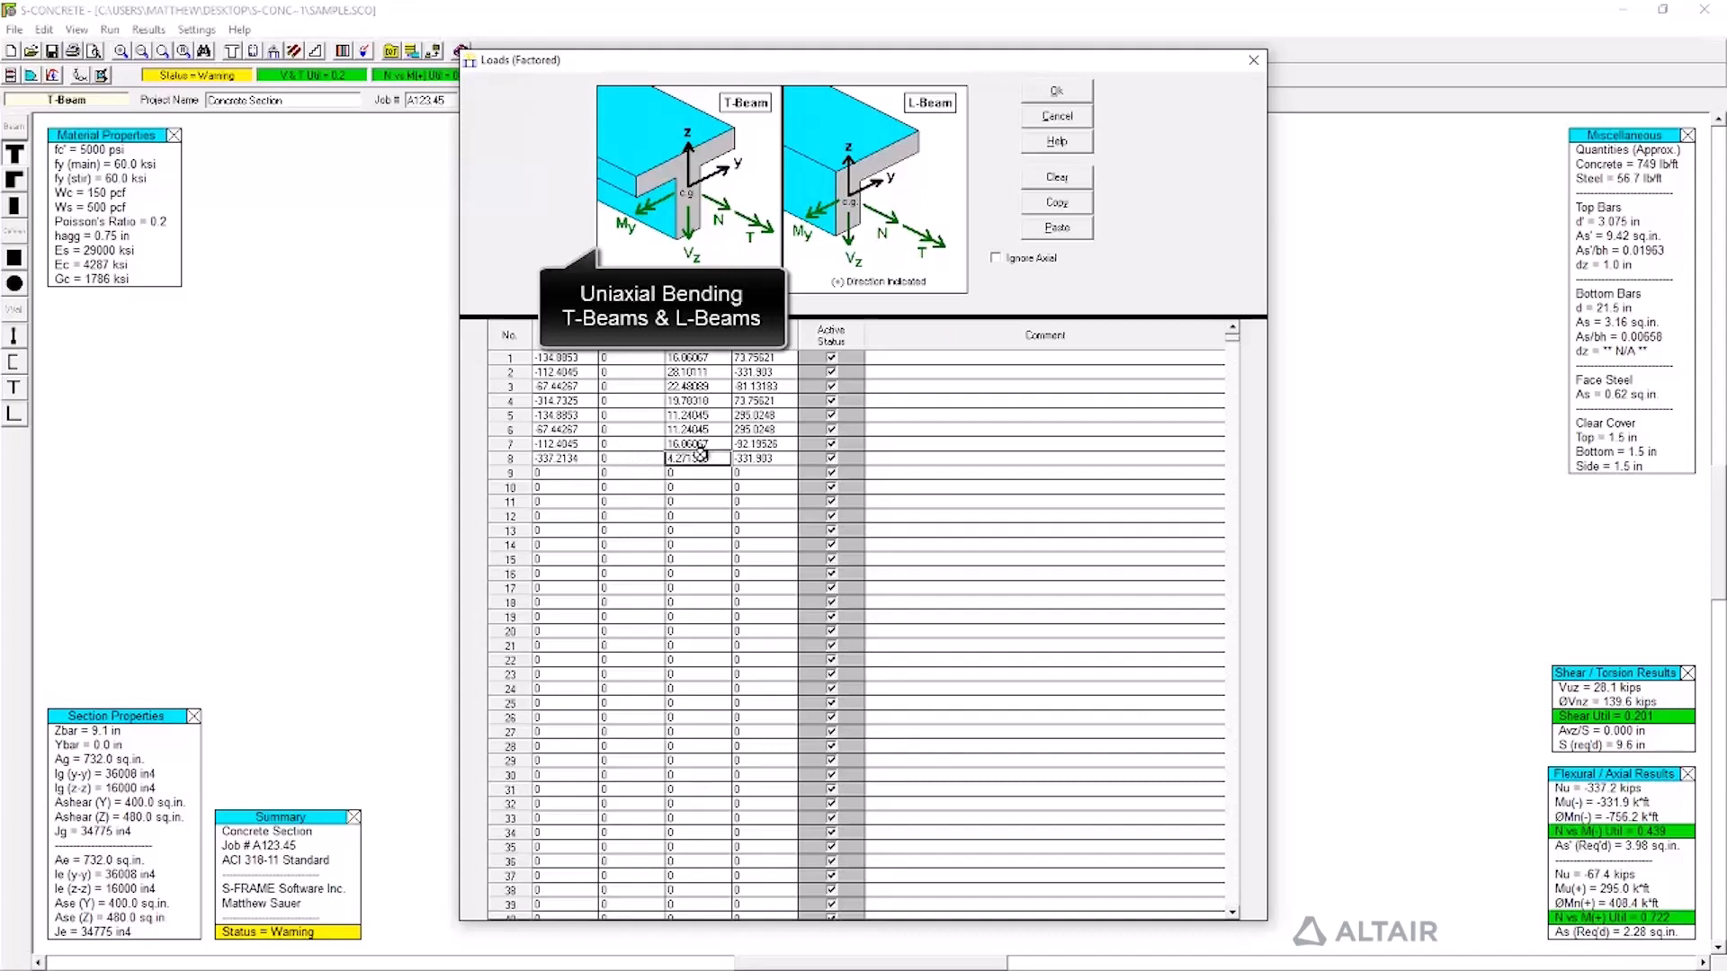
pyautogui.click(779, 457)
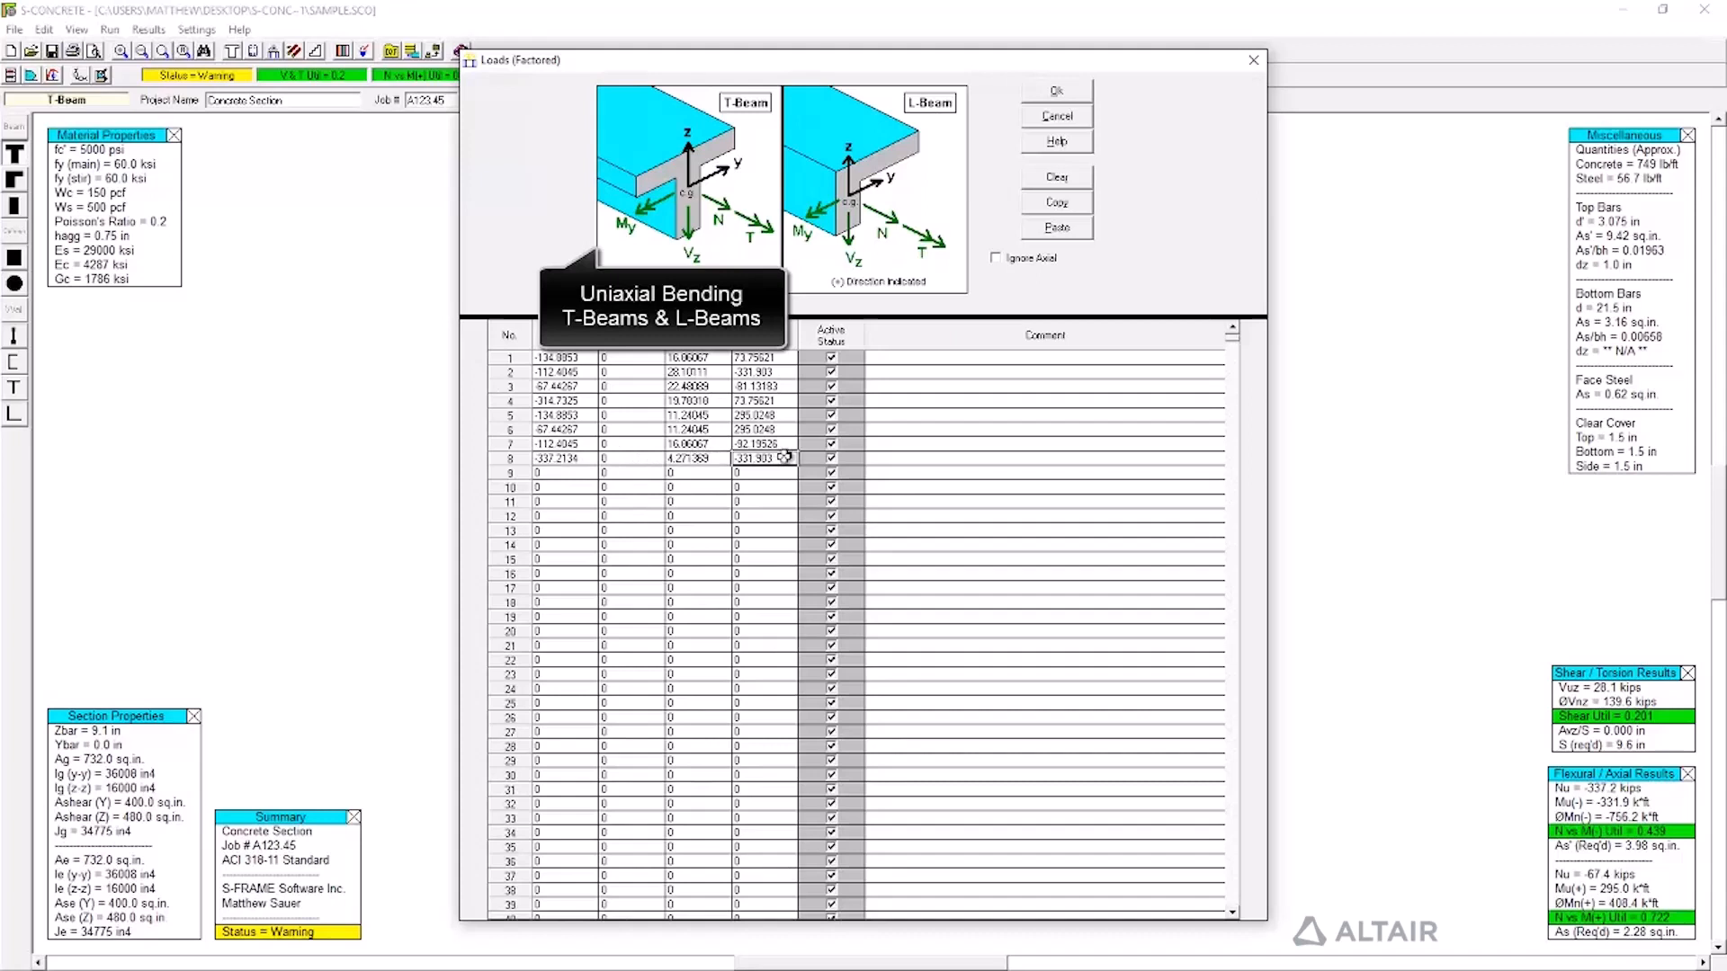
pyautogui.click(1067, 90)
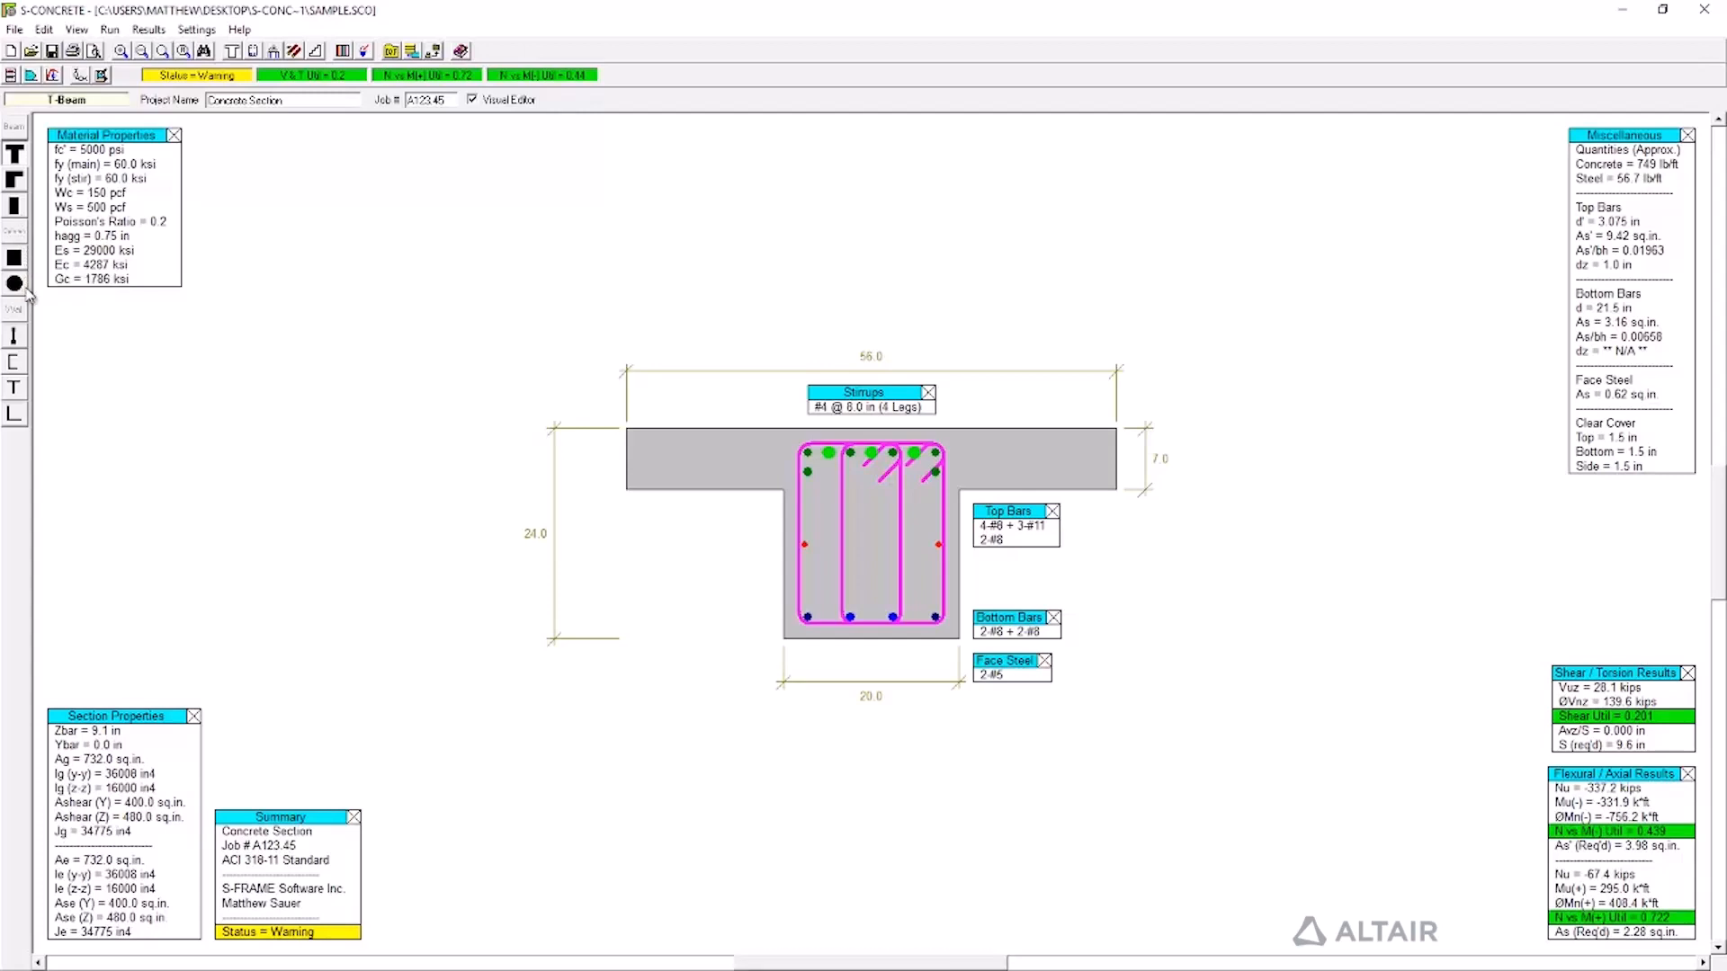
# Change the section type to rectangular column and review load case 1's T, Vz, My, Vy and Mz entries in its factored loads table.
pyautogui.click(17, 260)
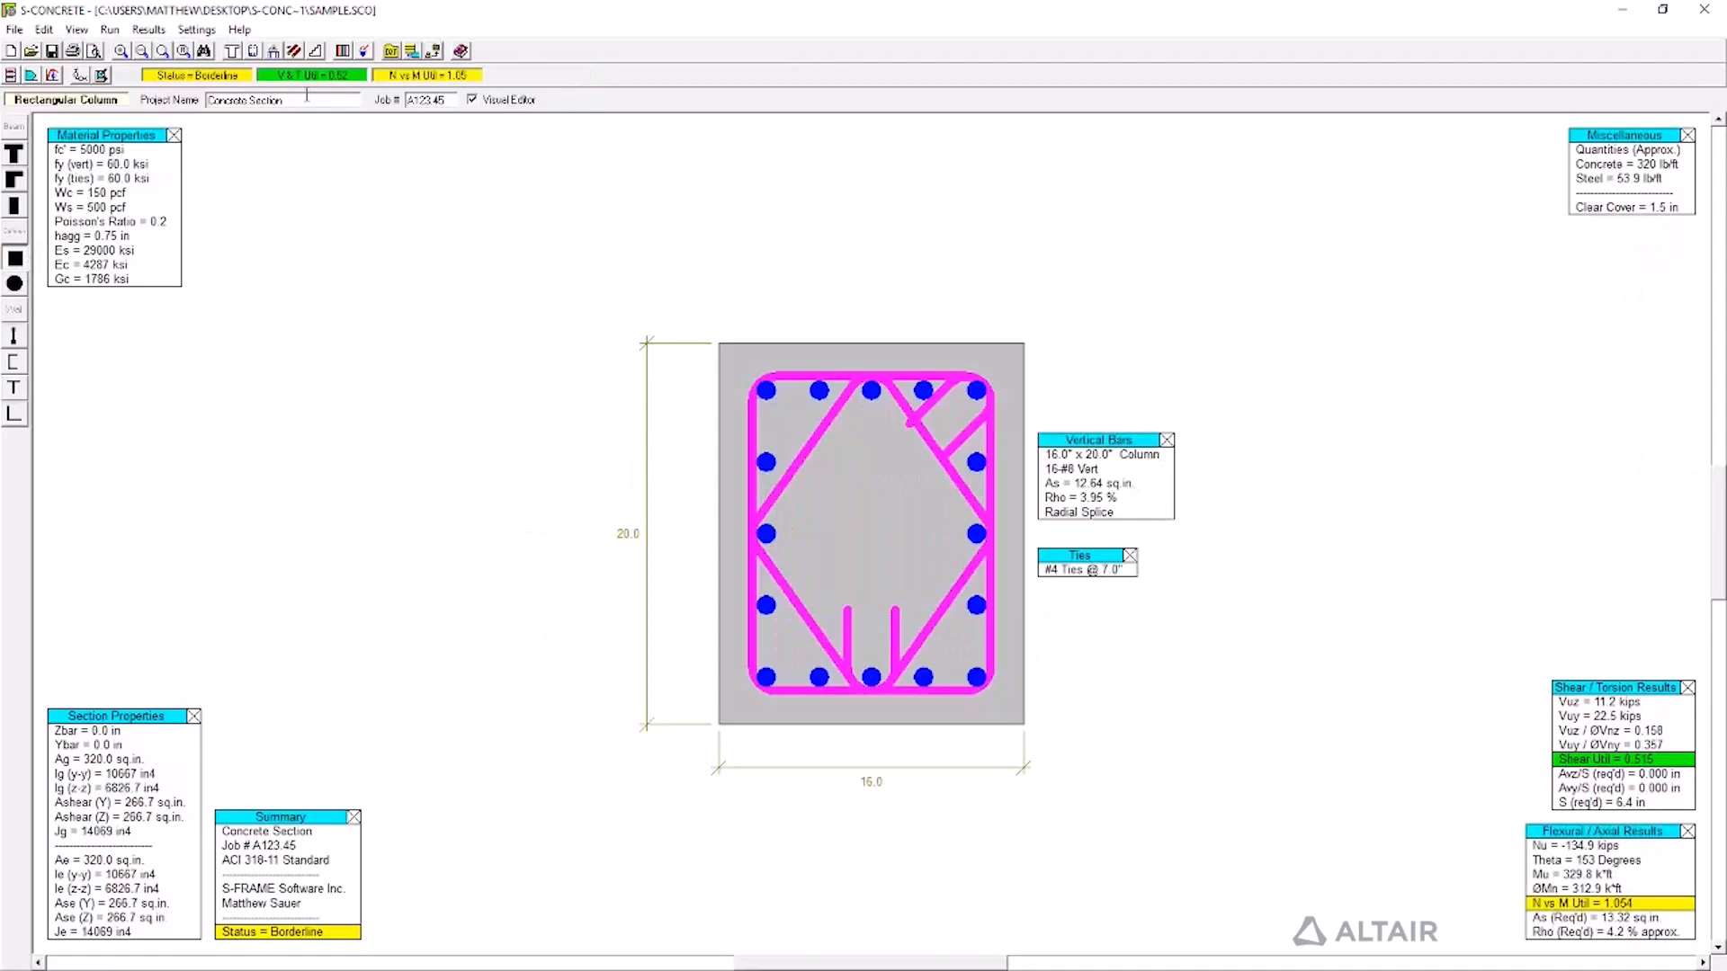
pyautogui.click(275, 50)
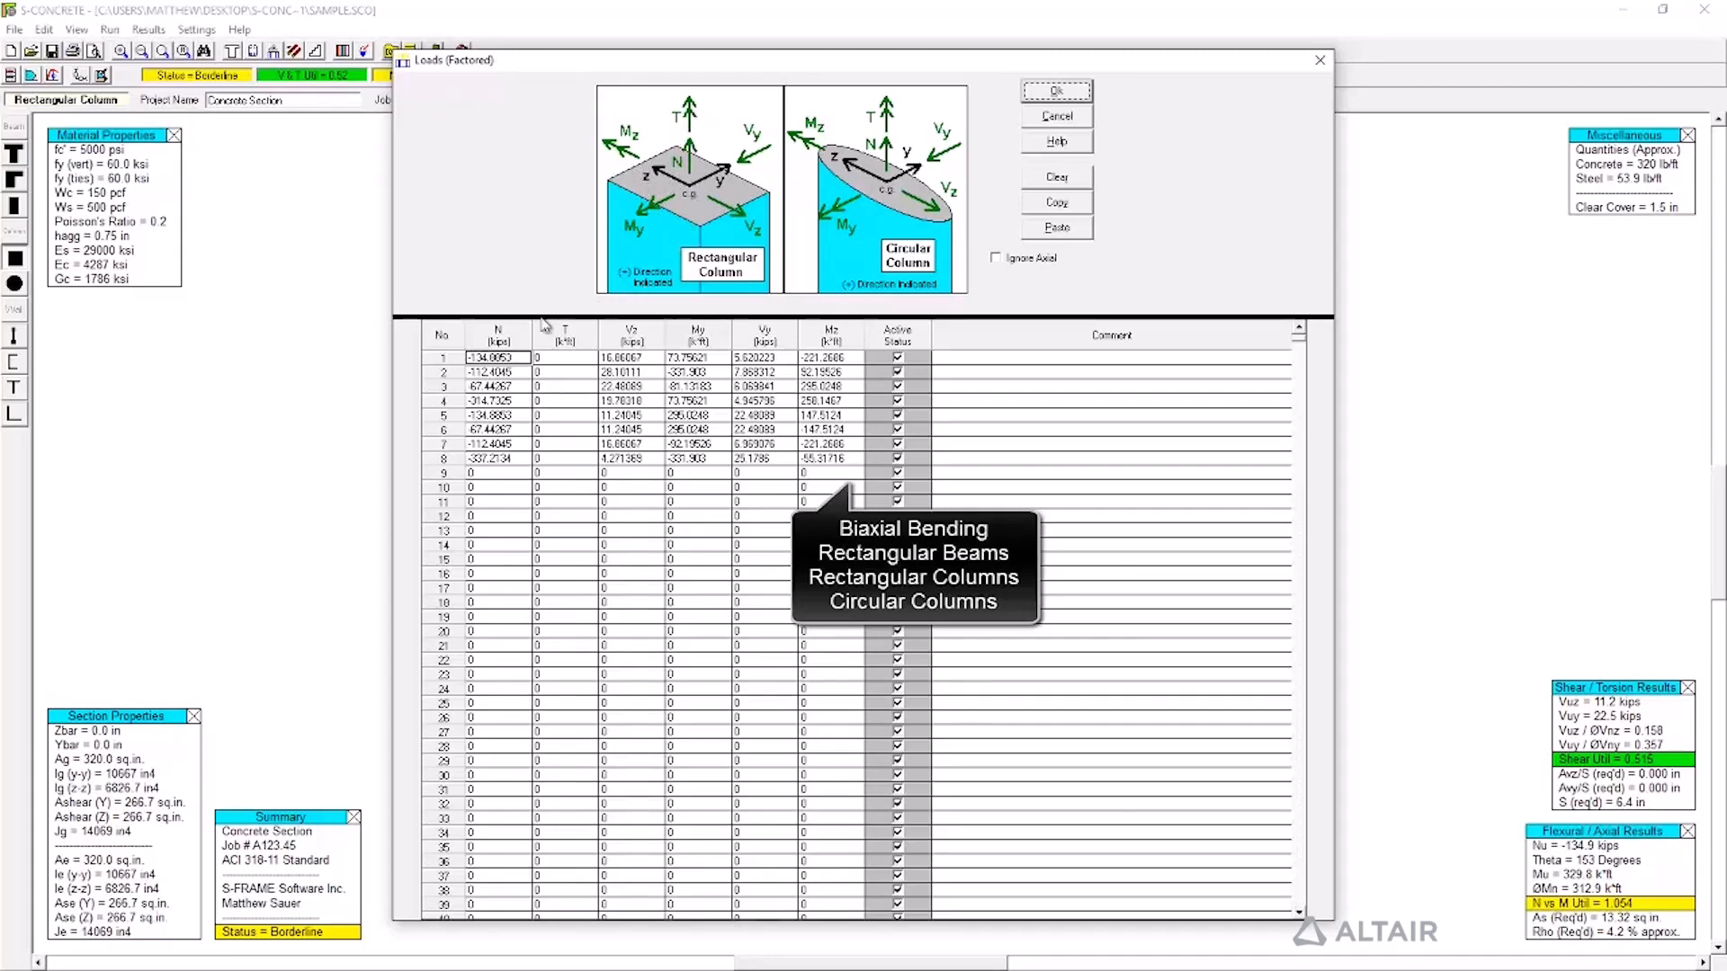
pyautogui.click(541, 355)
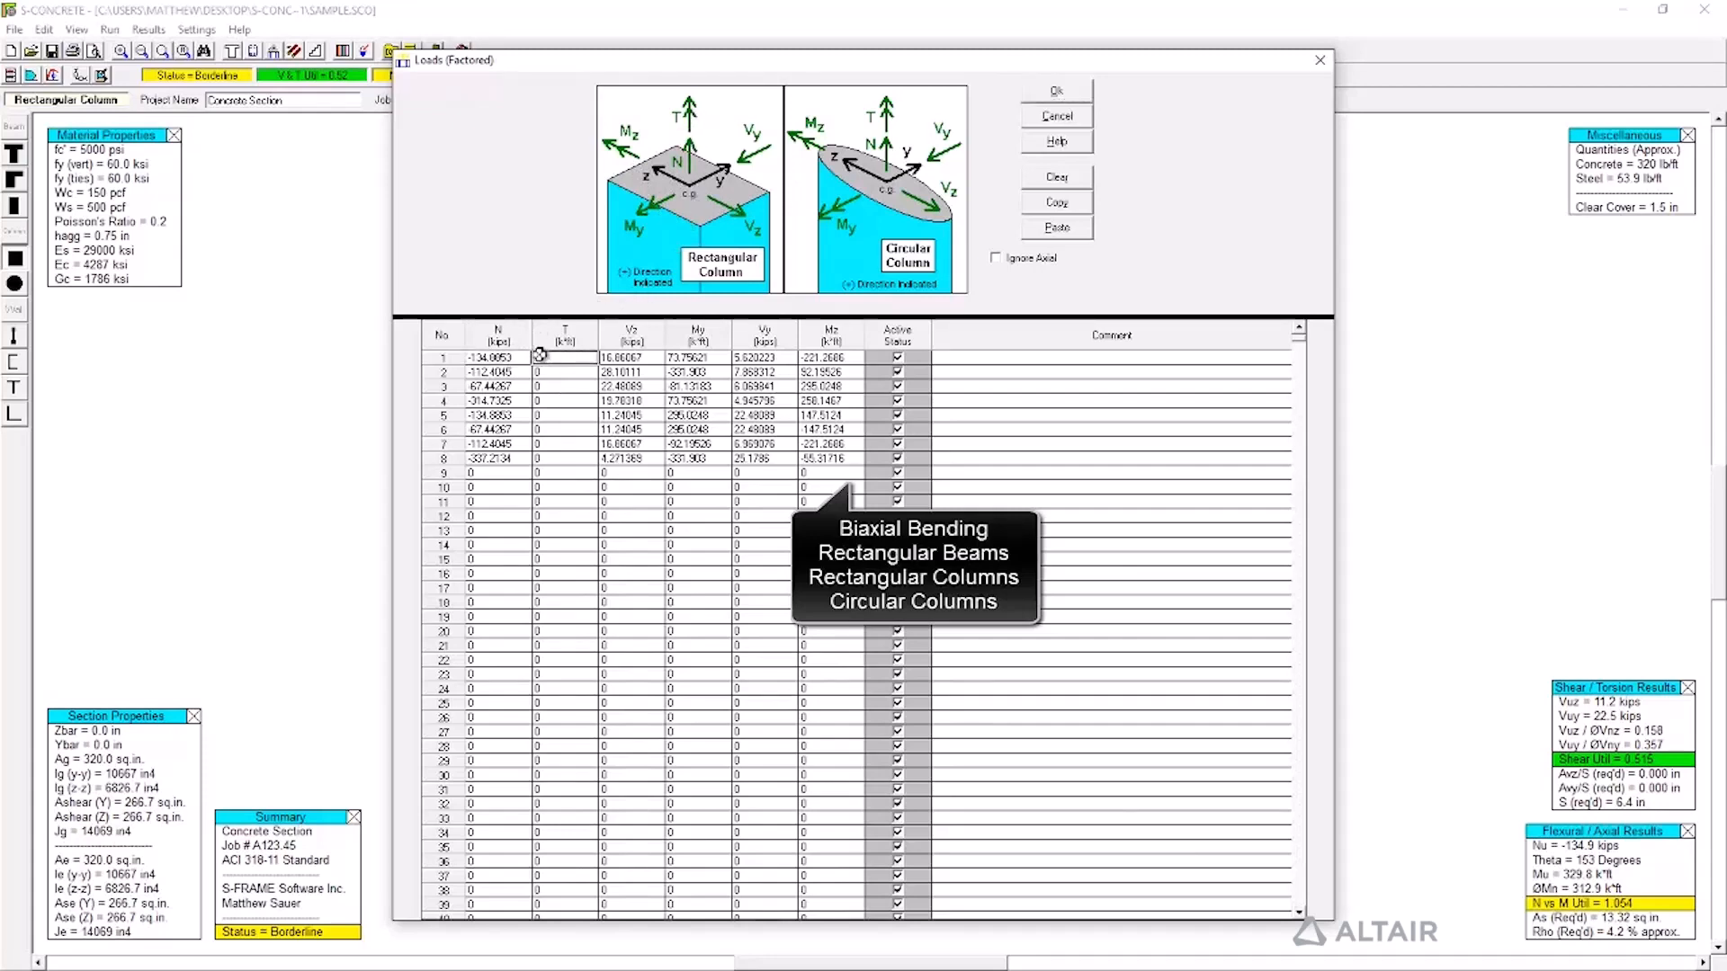
pyautogui.click(615, 352)
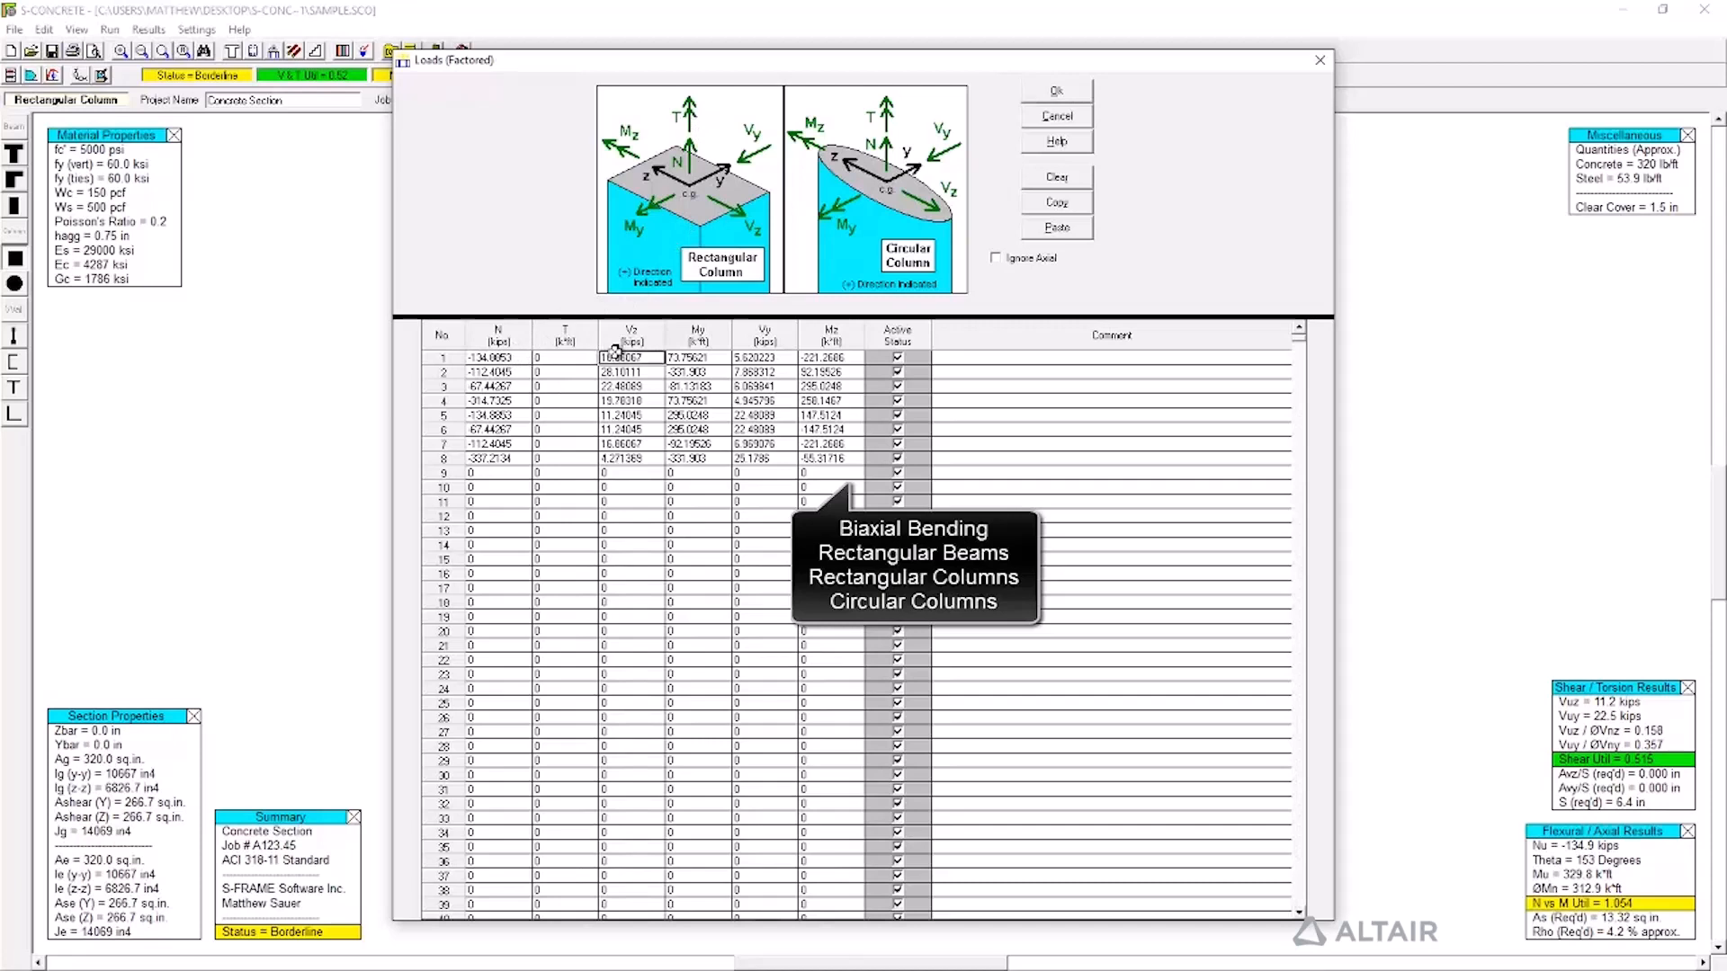
pyautogui.click(723, 357)
pyautogui.click(761, 357)
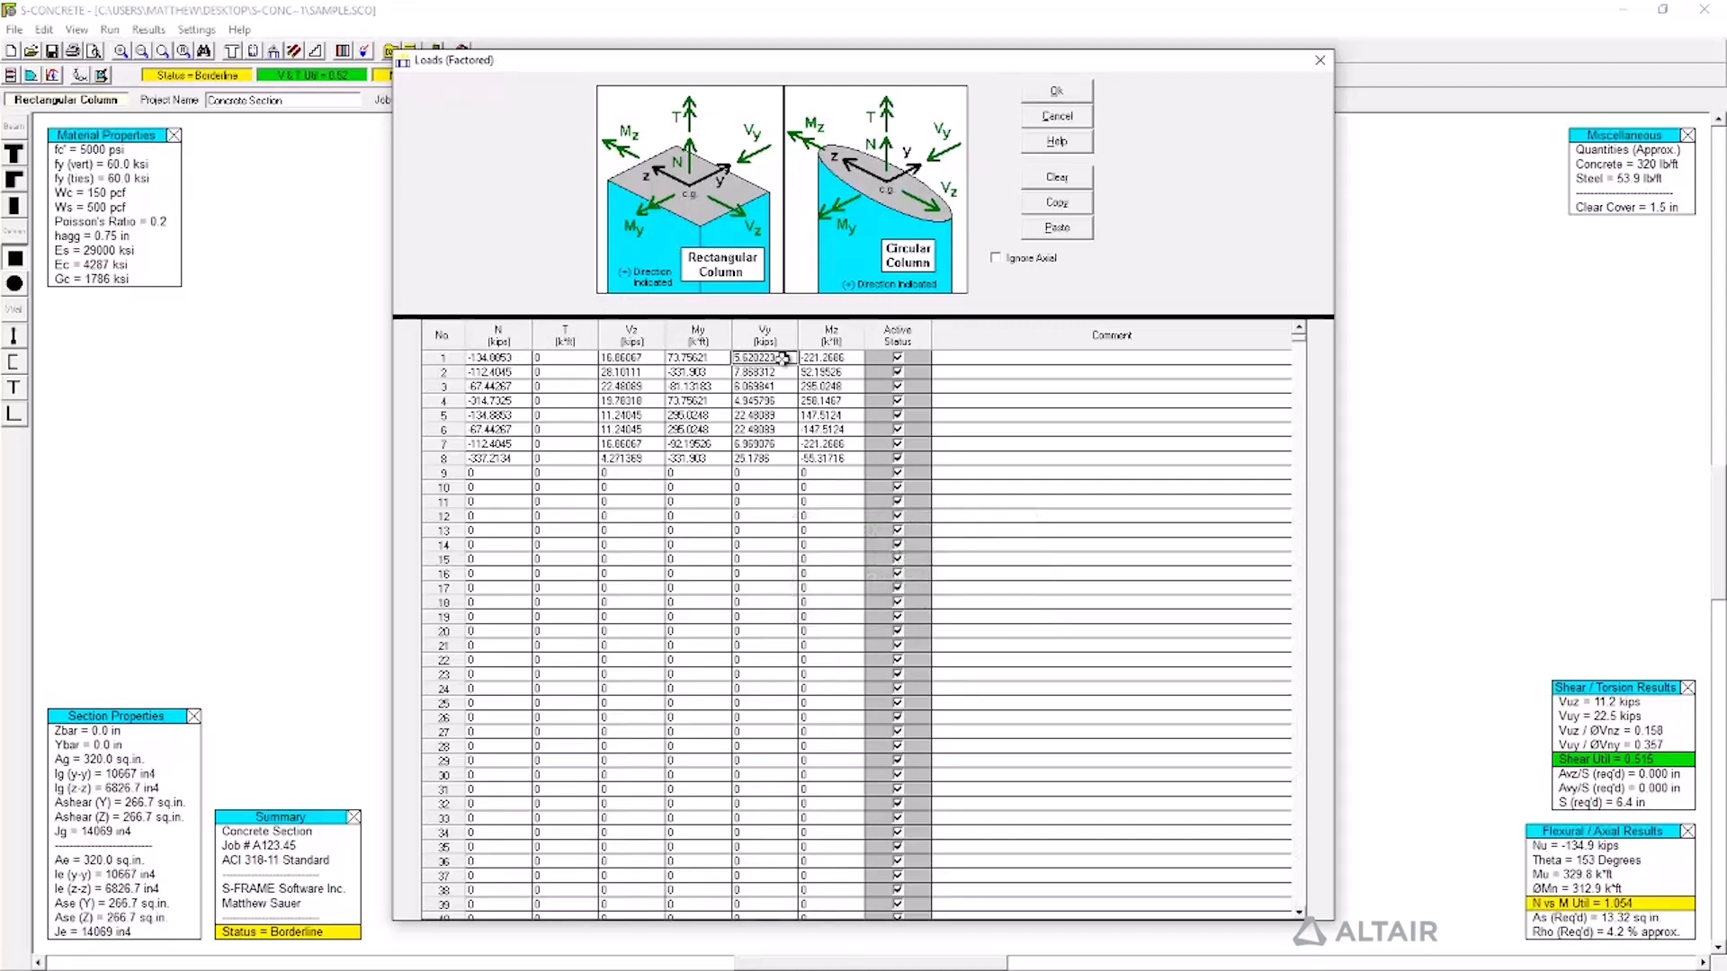
pyautogui.click(814, 358)
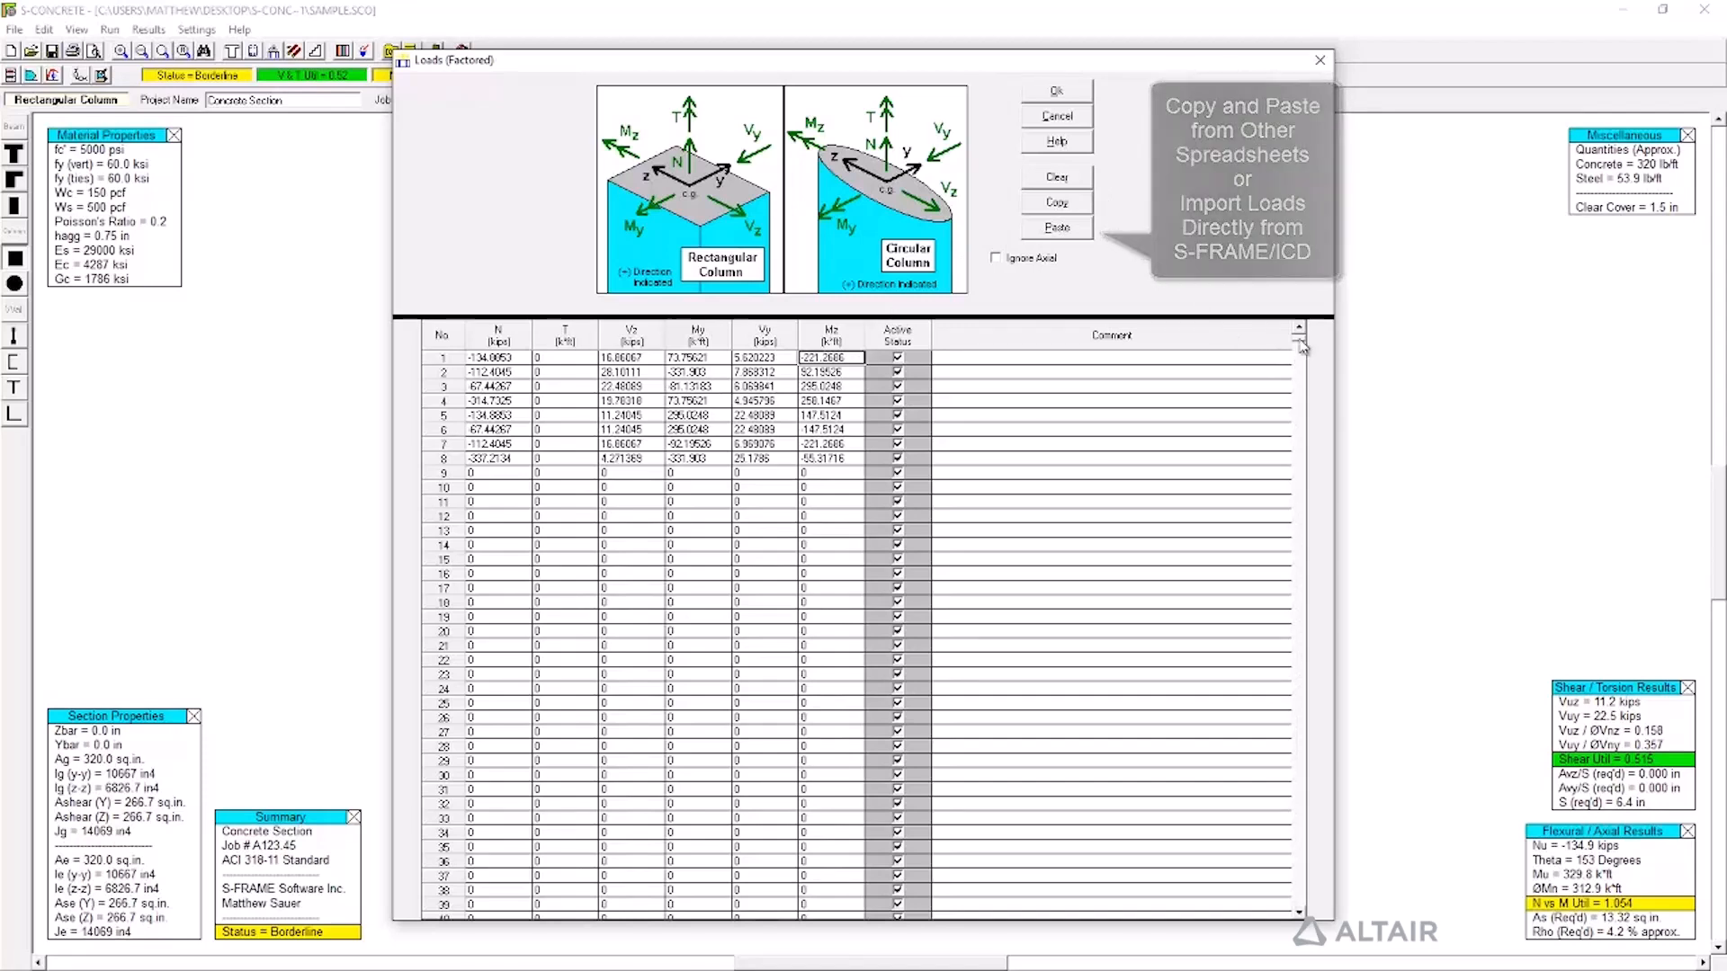
# Check the last row of the factored loads table, load case 32000, return to the first rows and accept the loads.
pyautogui.moveTo(1288, 510); pyautogui.dragTo(1326, 935)
pyautogui.click(447, 905)
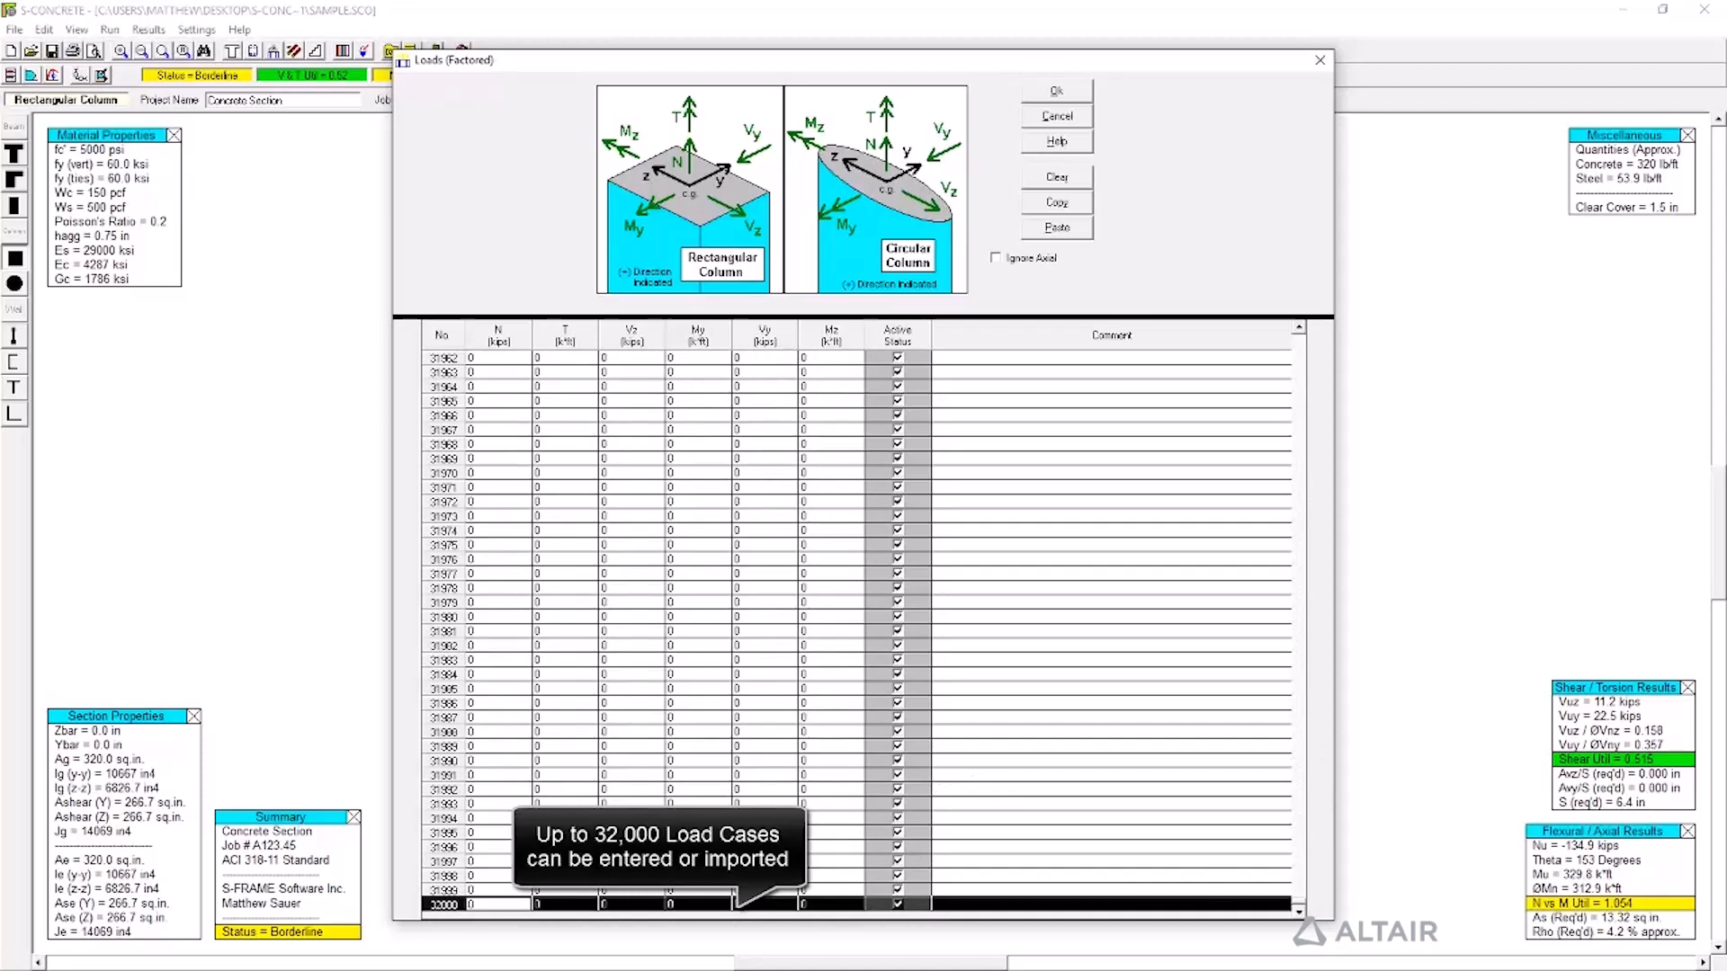
pyautogui.click(714, 905)
pyautogui.moveTo(1299, 903); pyautogui.dragTo(1282, 333)
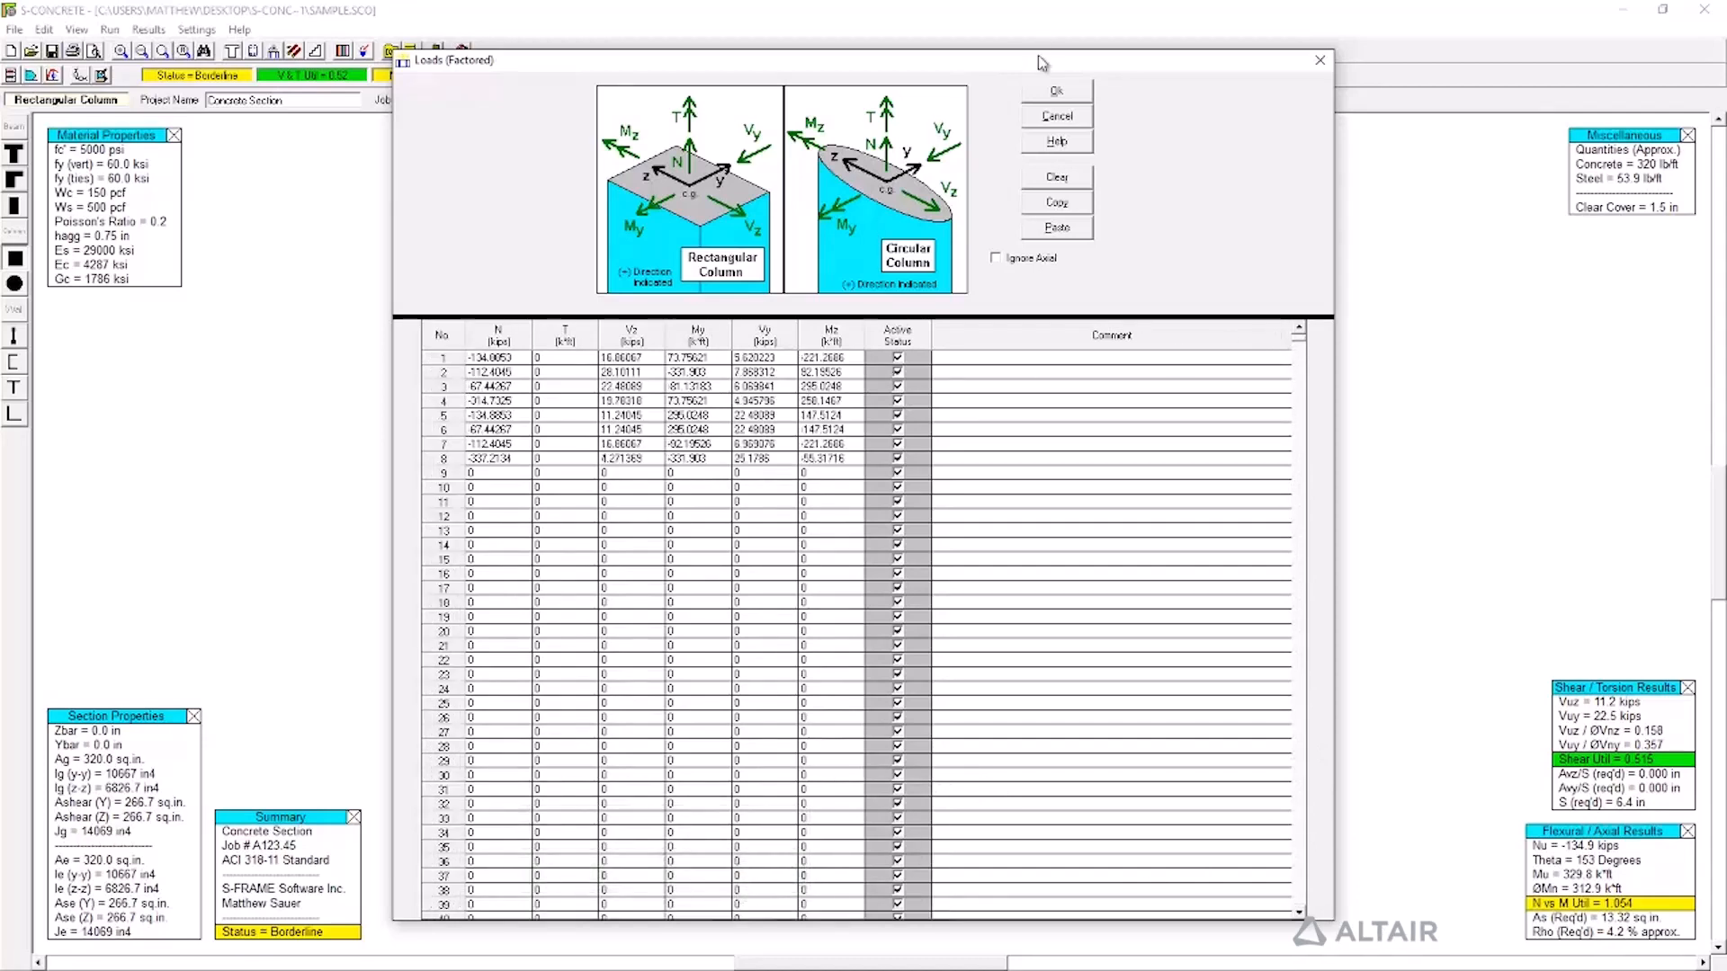
pyautogui.click(1058, 92)
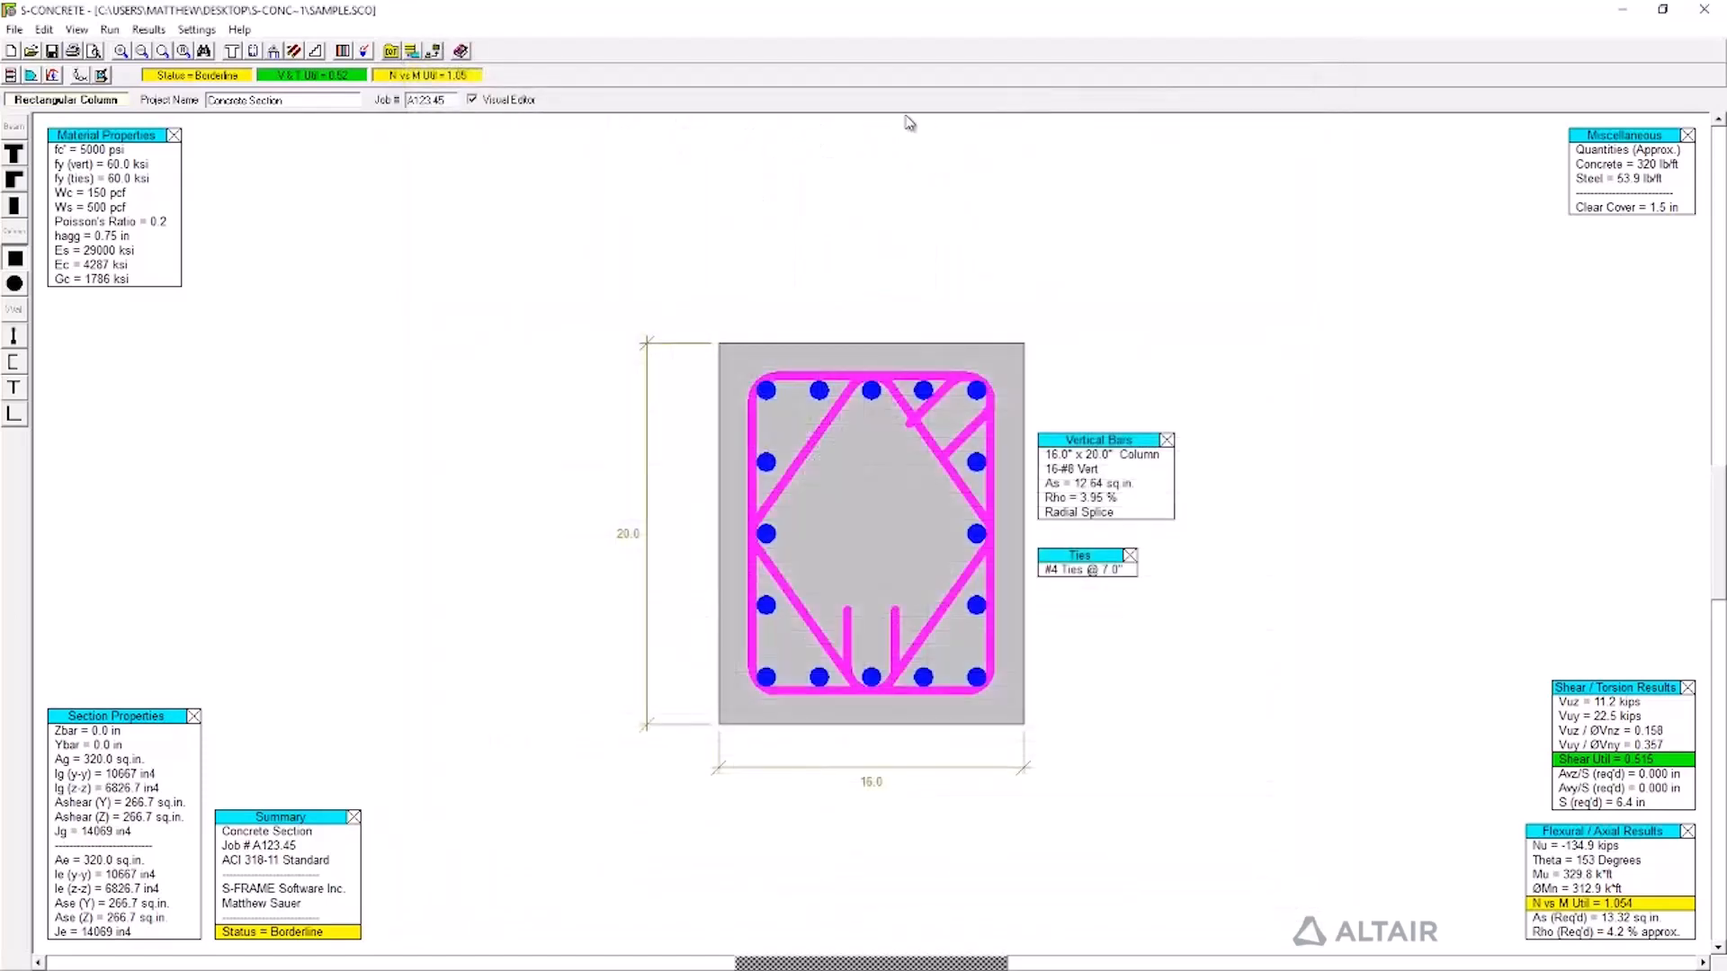
# Examine the column's N vs M diagram at theta 75, 90 and 207 degrees, and return it to 153 degrees.
pyautogui.click(30, 77)
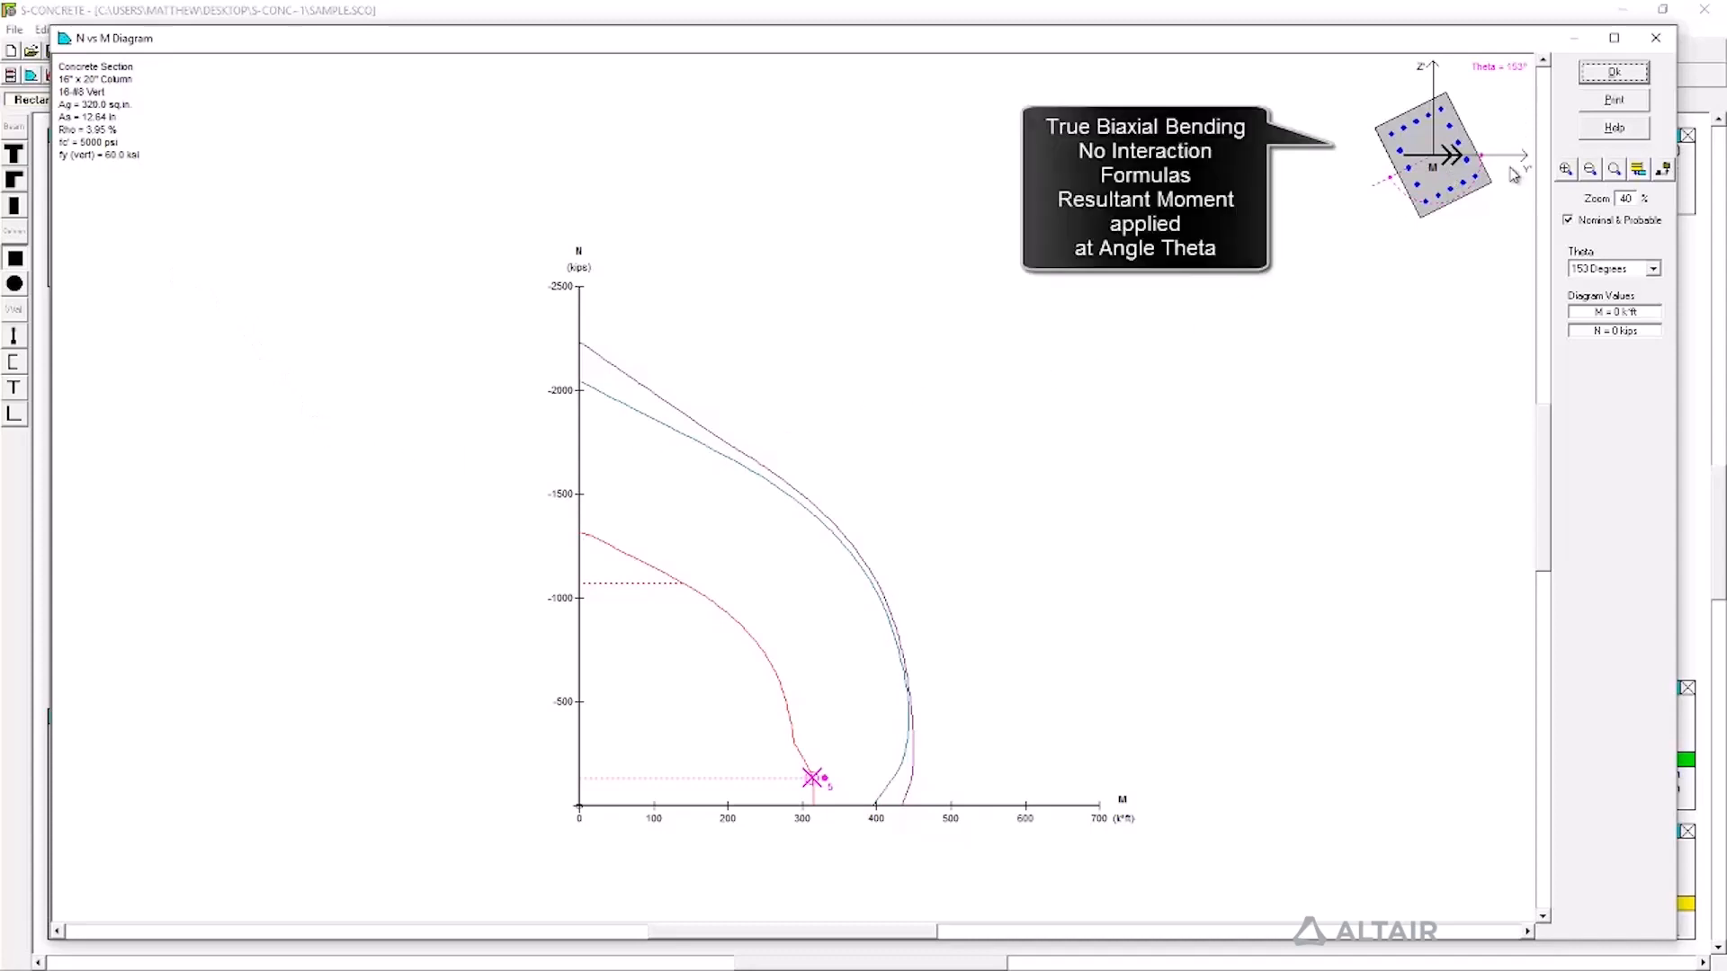
pyautogui.scroll(3, 1626, 275)
pyautogui.click(1628, 269)
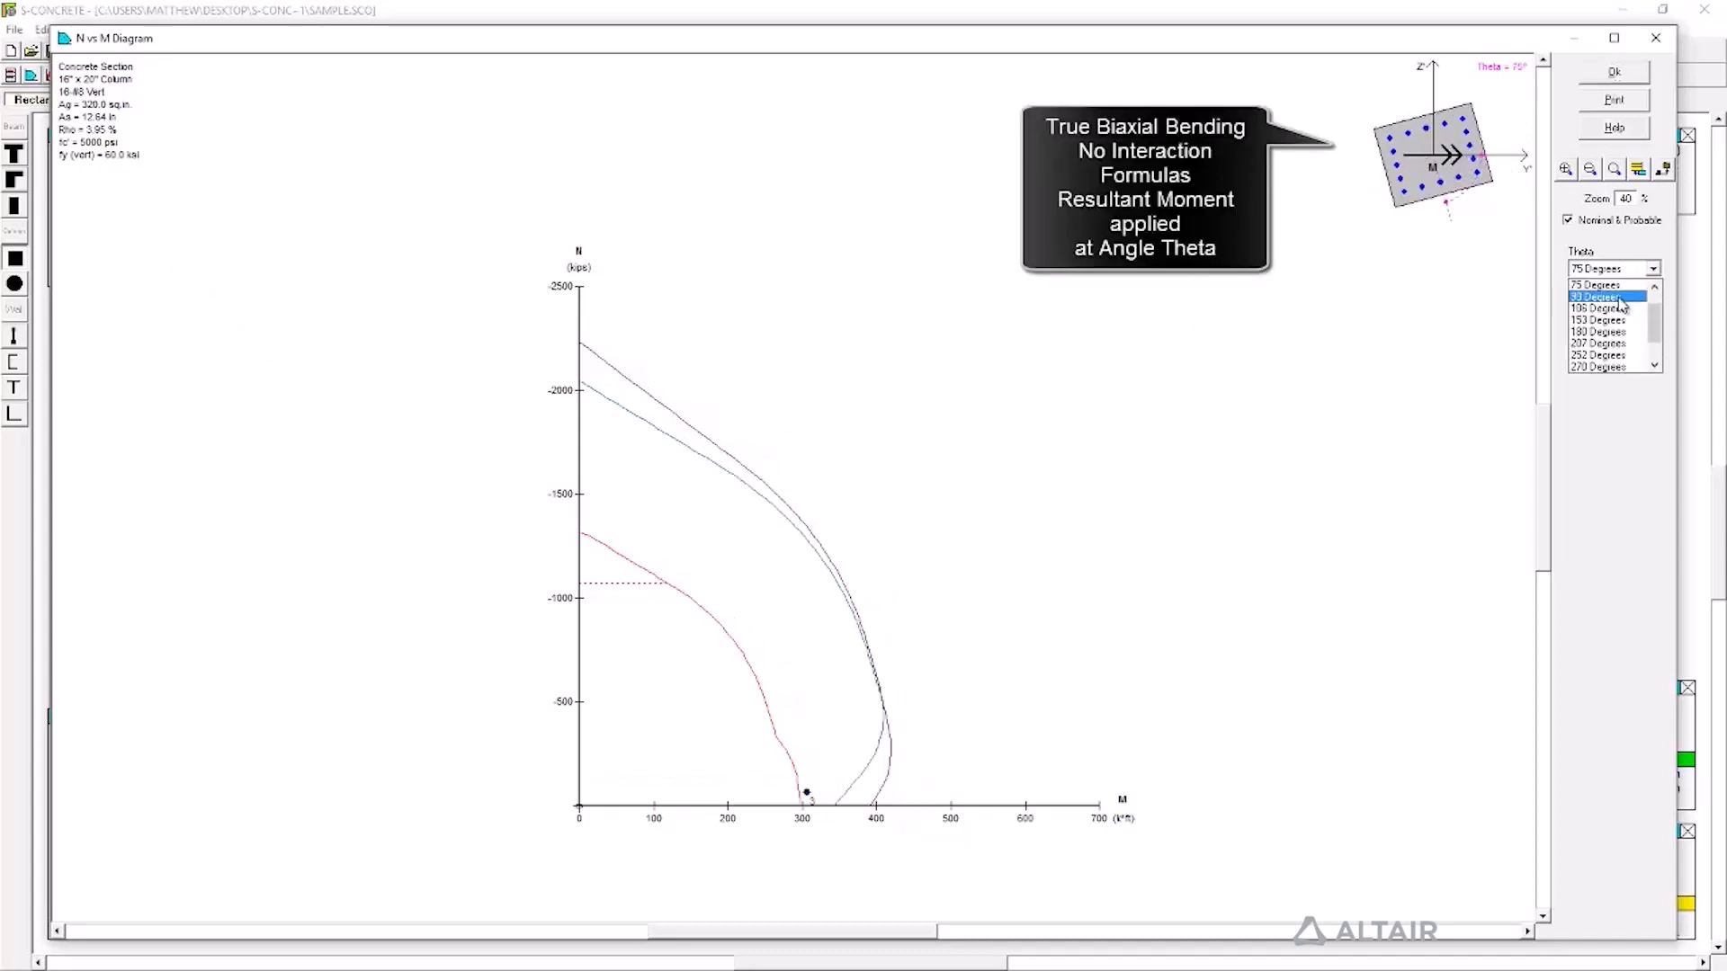
pyautogui.click(1611, 297)
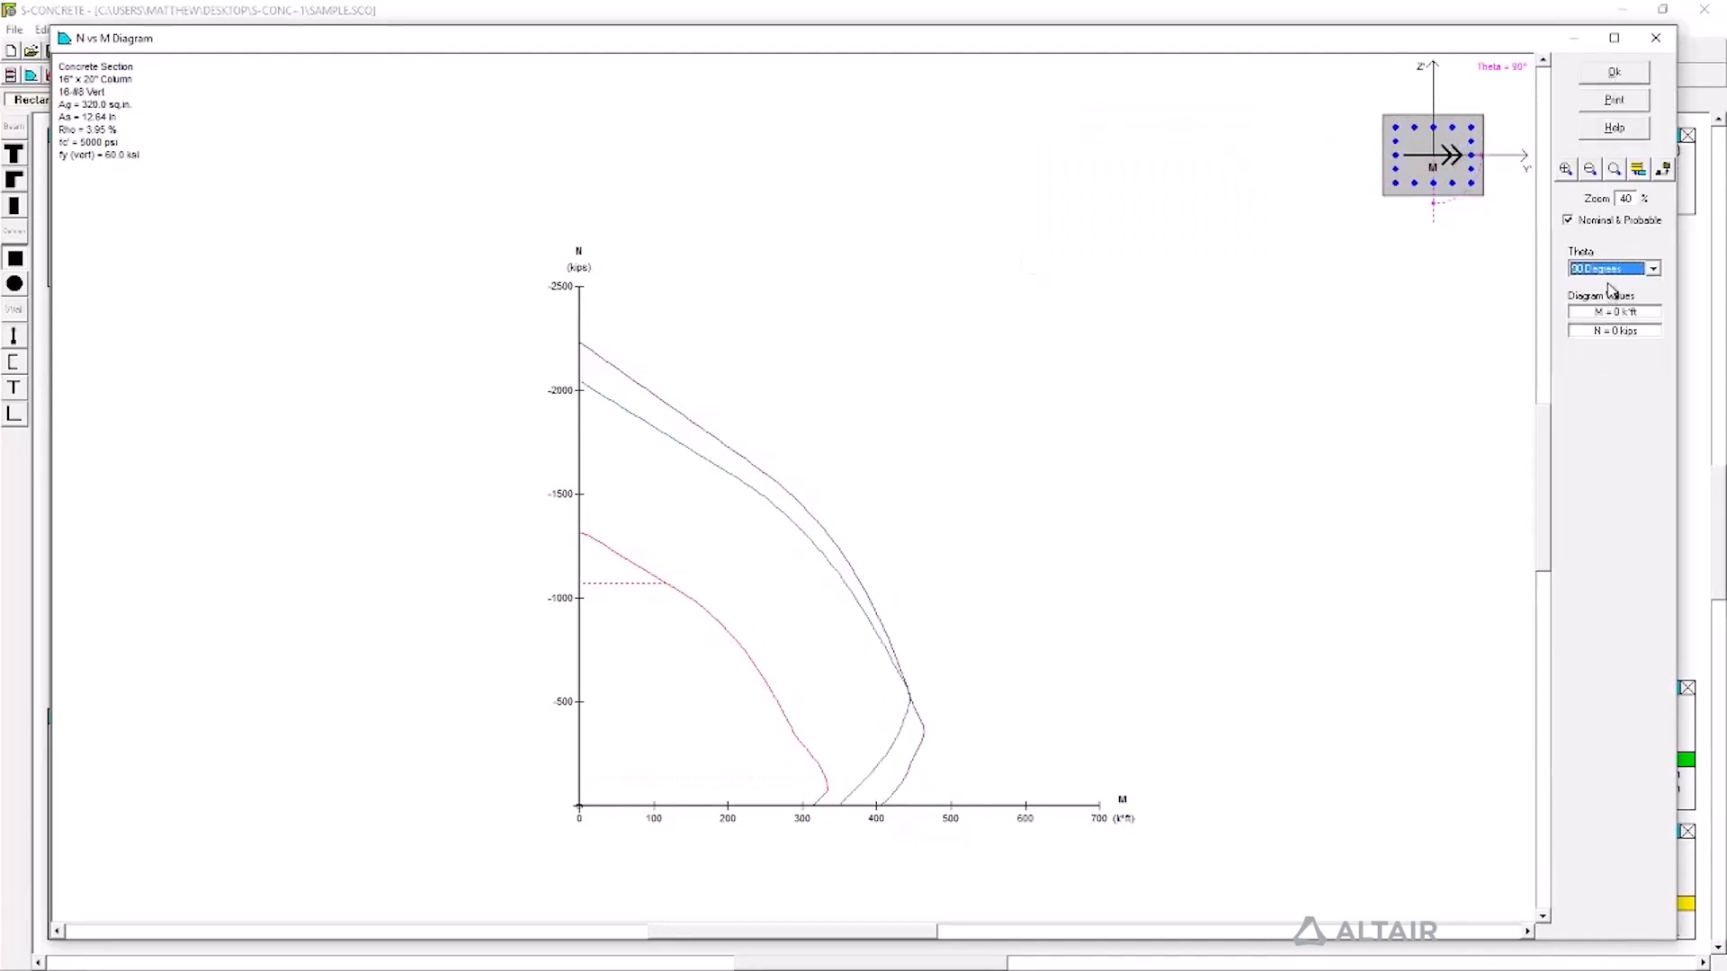
pyautogui.click(1653, 268)
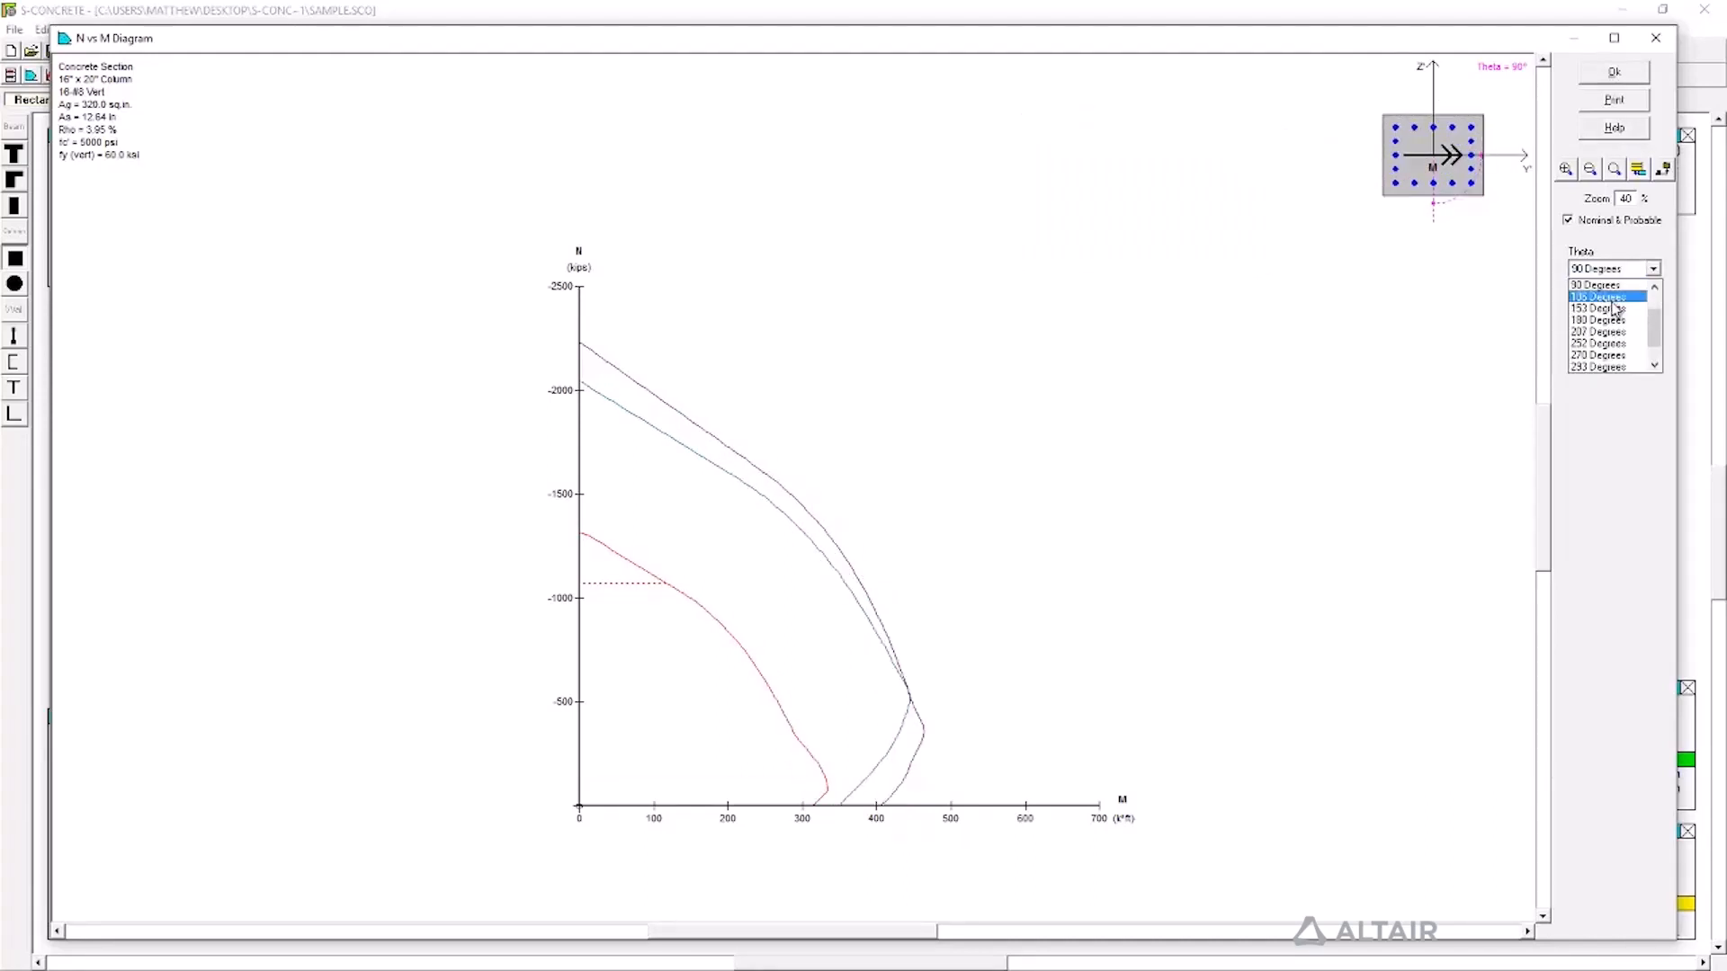
pyautogui.click(1606, 340)
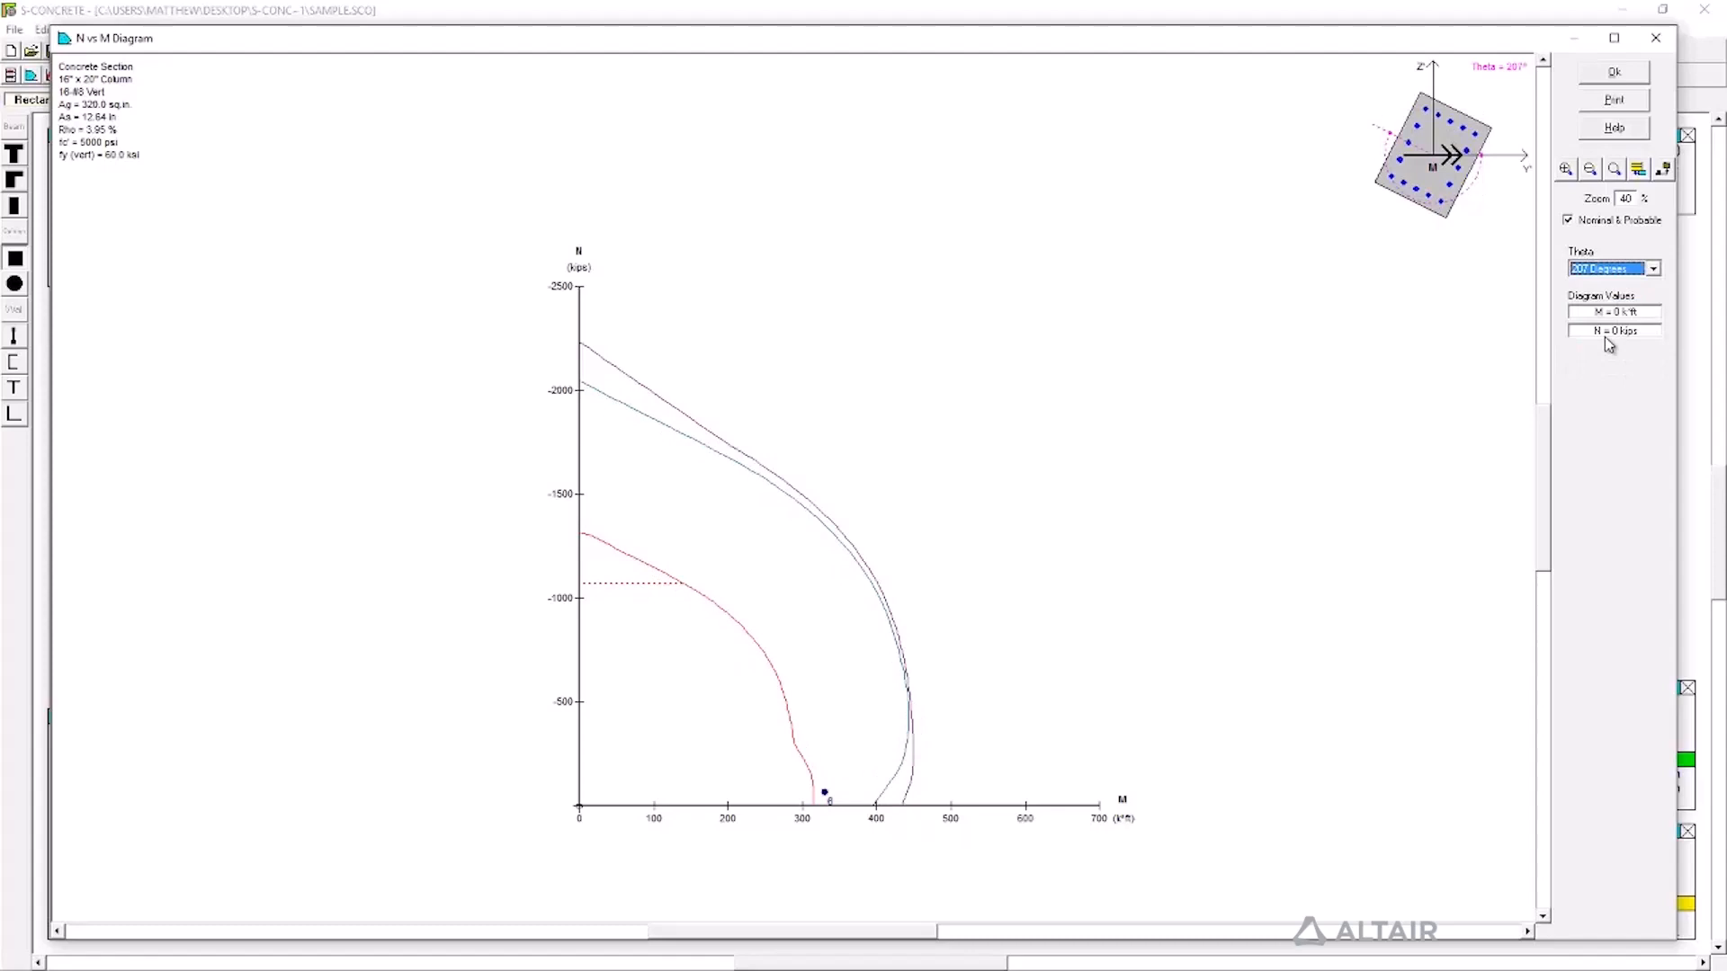
pyautogui.click(1610, 268)
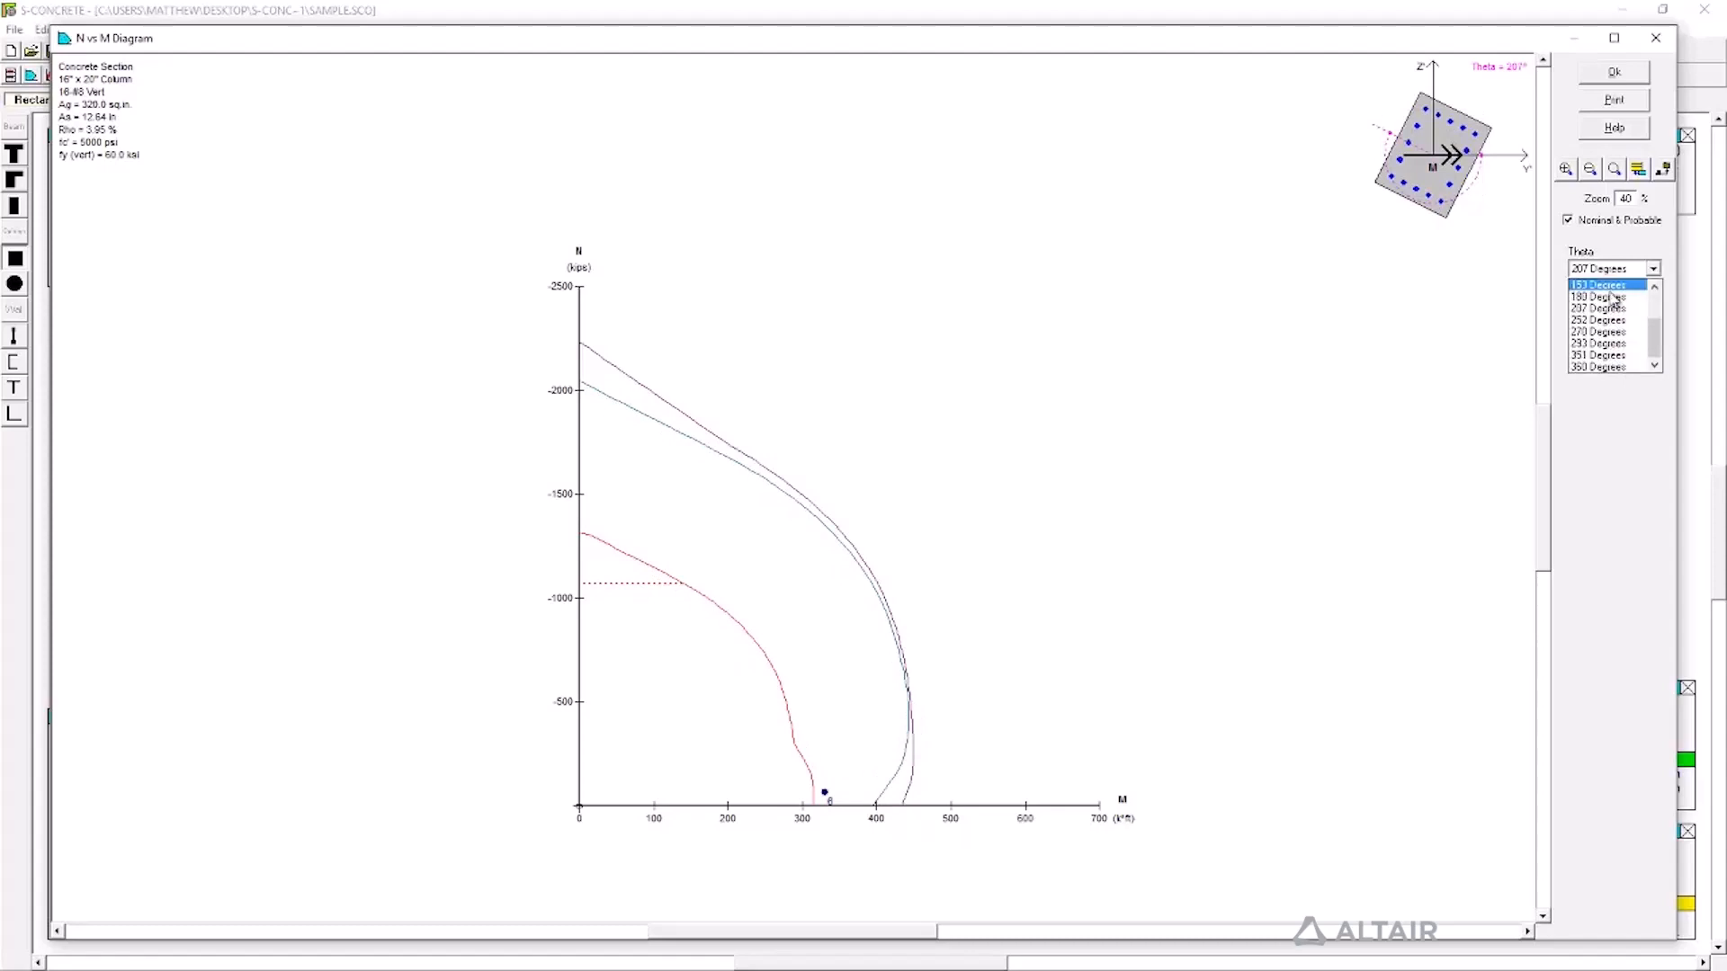
pyautogui.click(1611, 289)
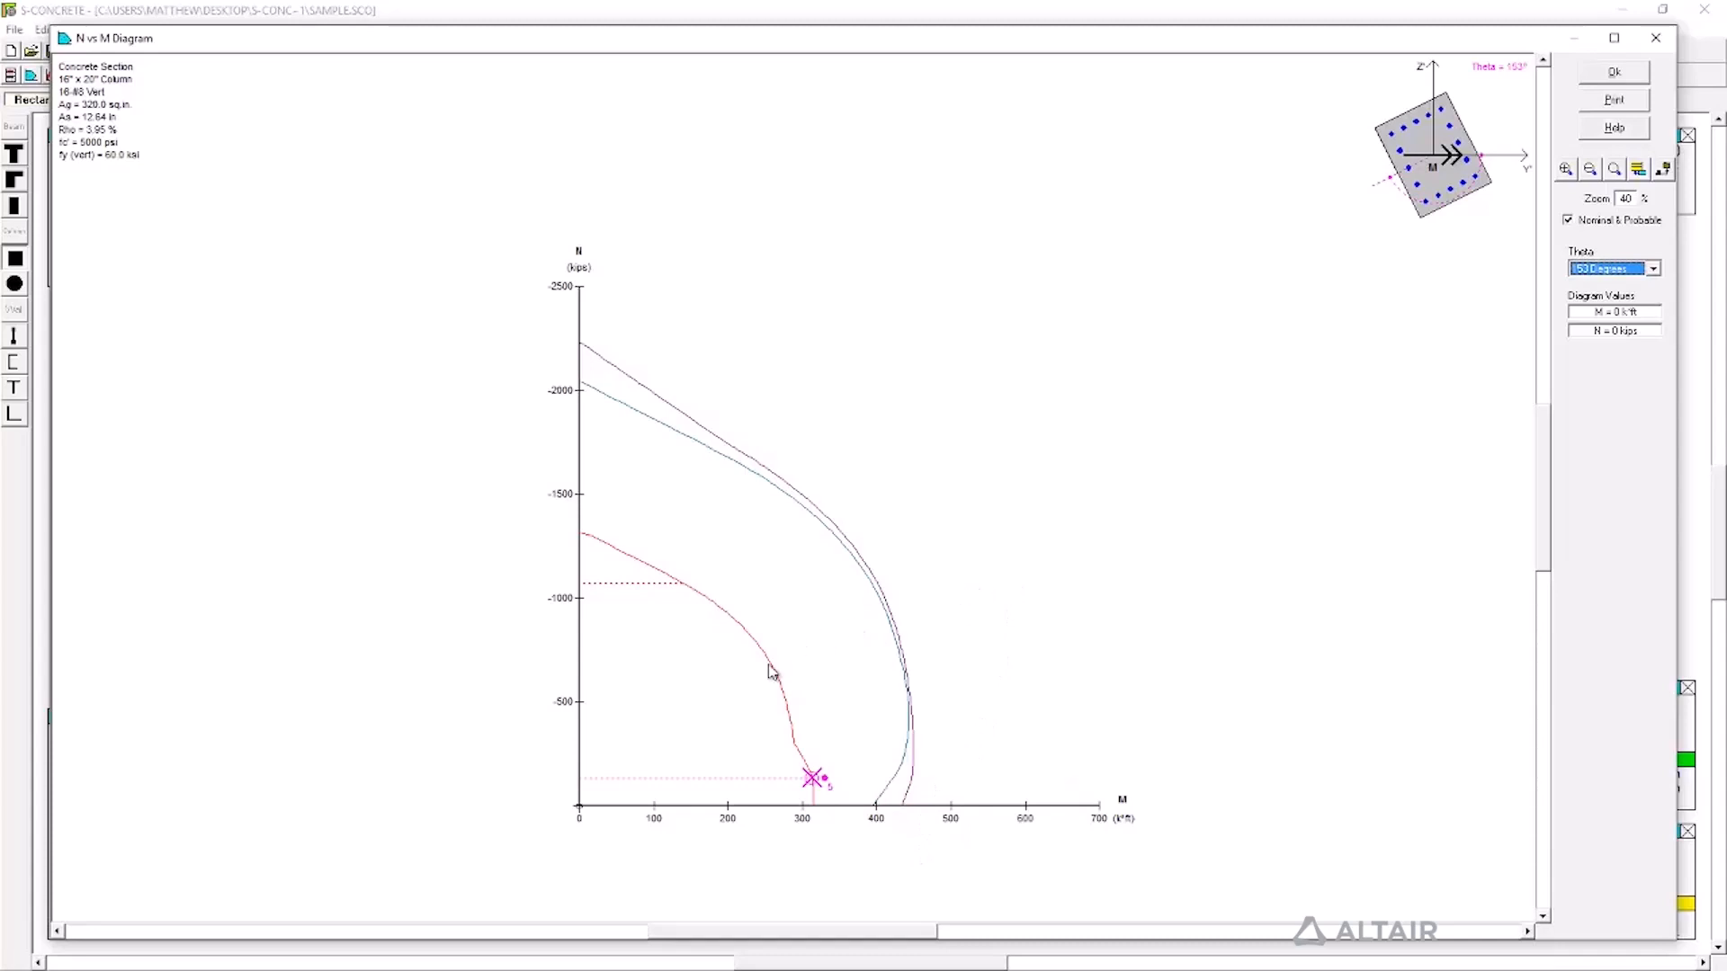
# Read M and N at two points inside the envelope, check the Normal Envelope values at the marked failure point, and close the diagram.
pyautogui.click(717, 731)
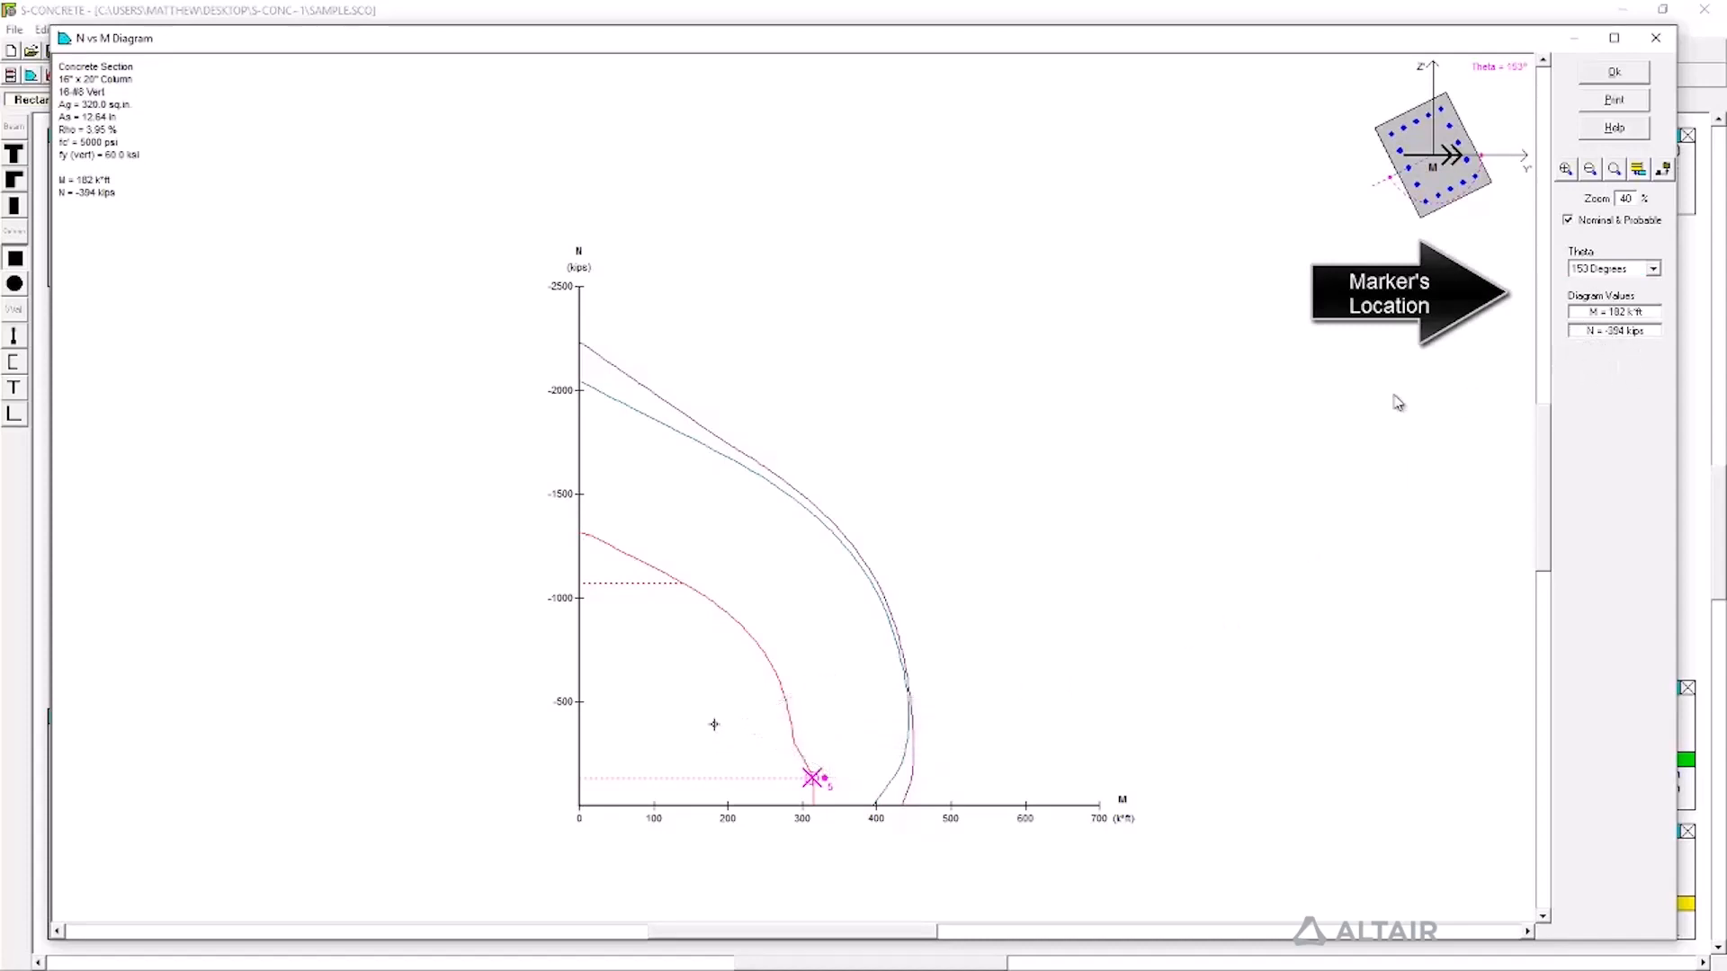
pyautogui.click(661, 621)
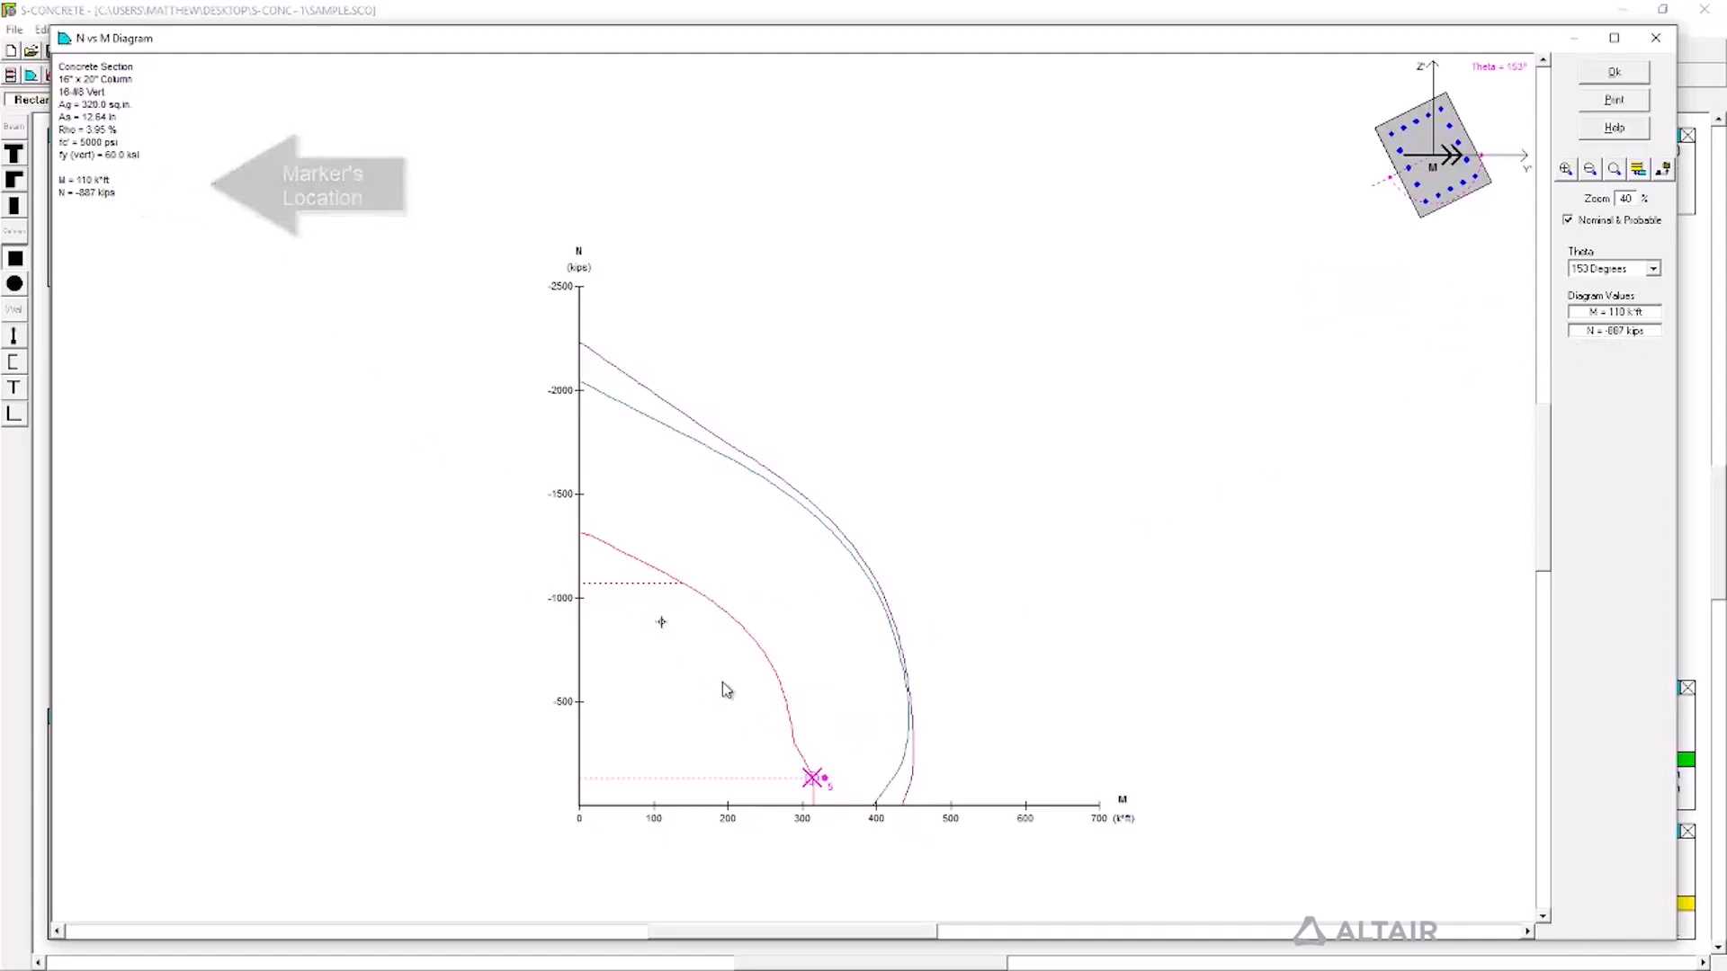
pyautogui.rightClick(818, 782)
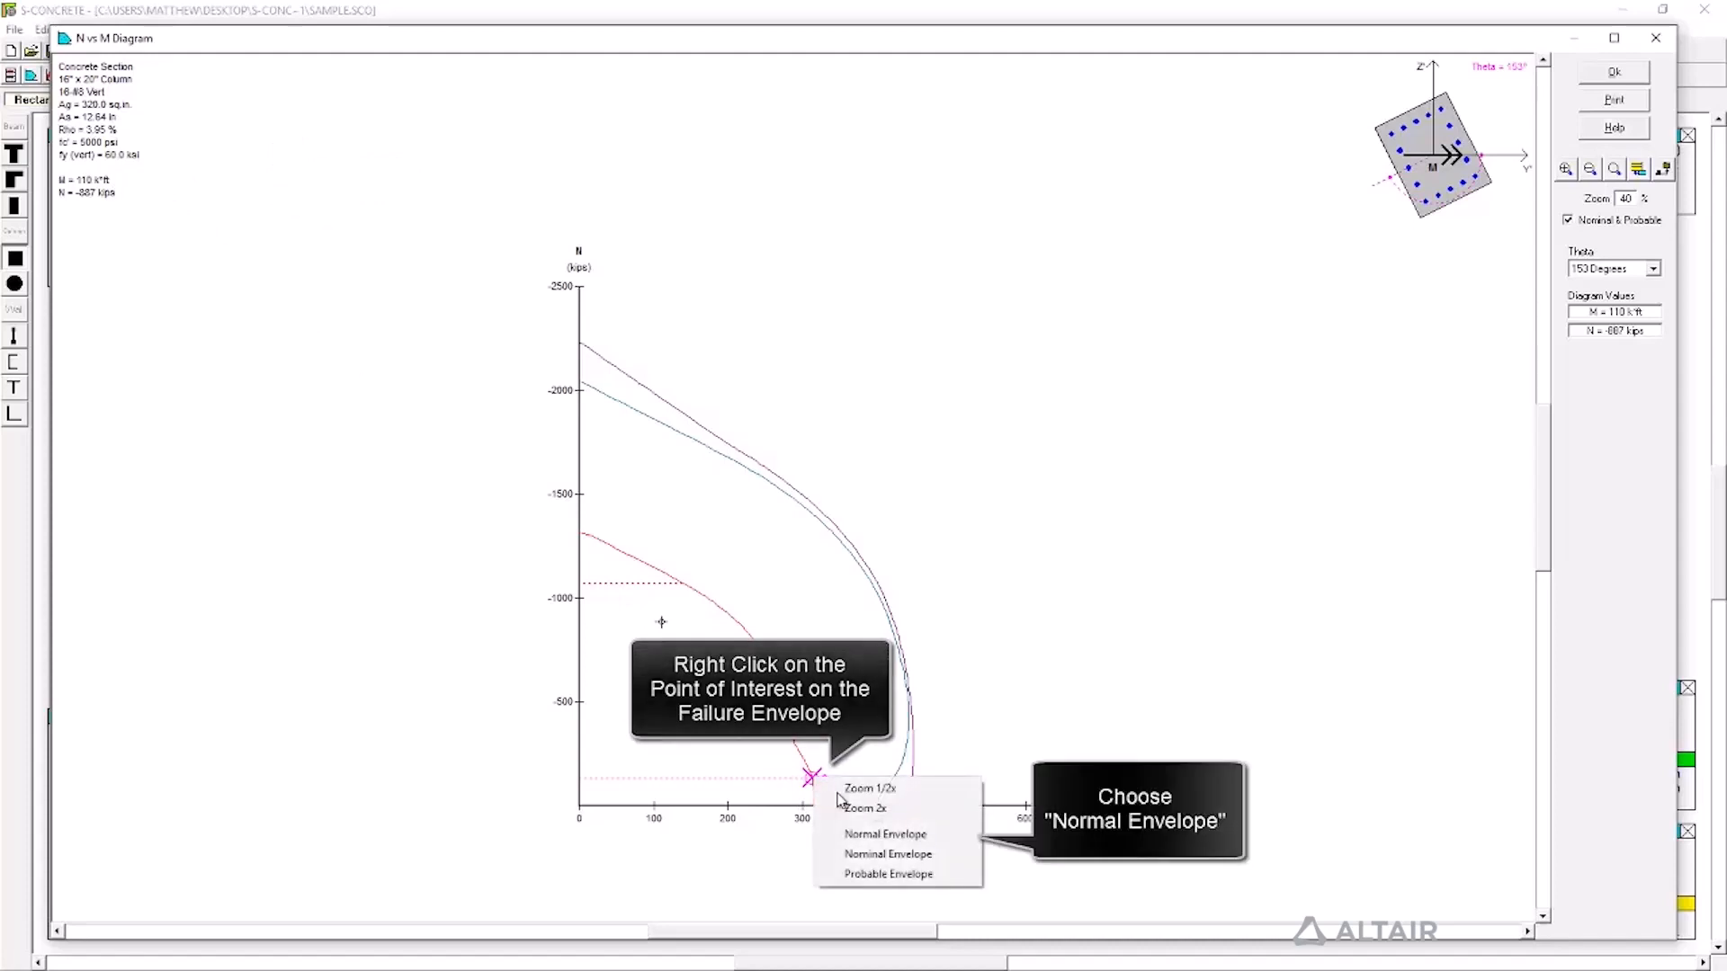
pyautogui.click(893, 835)
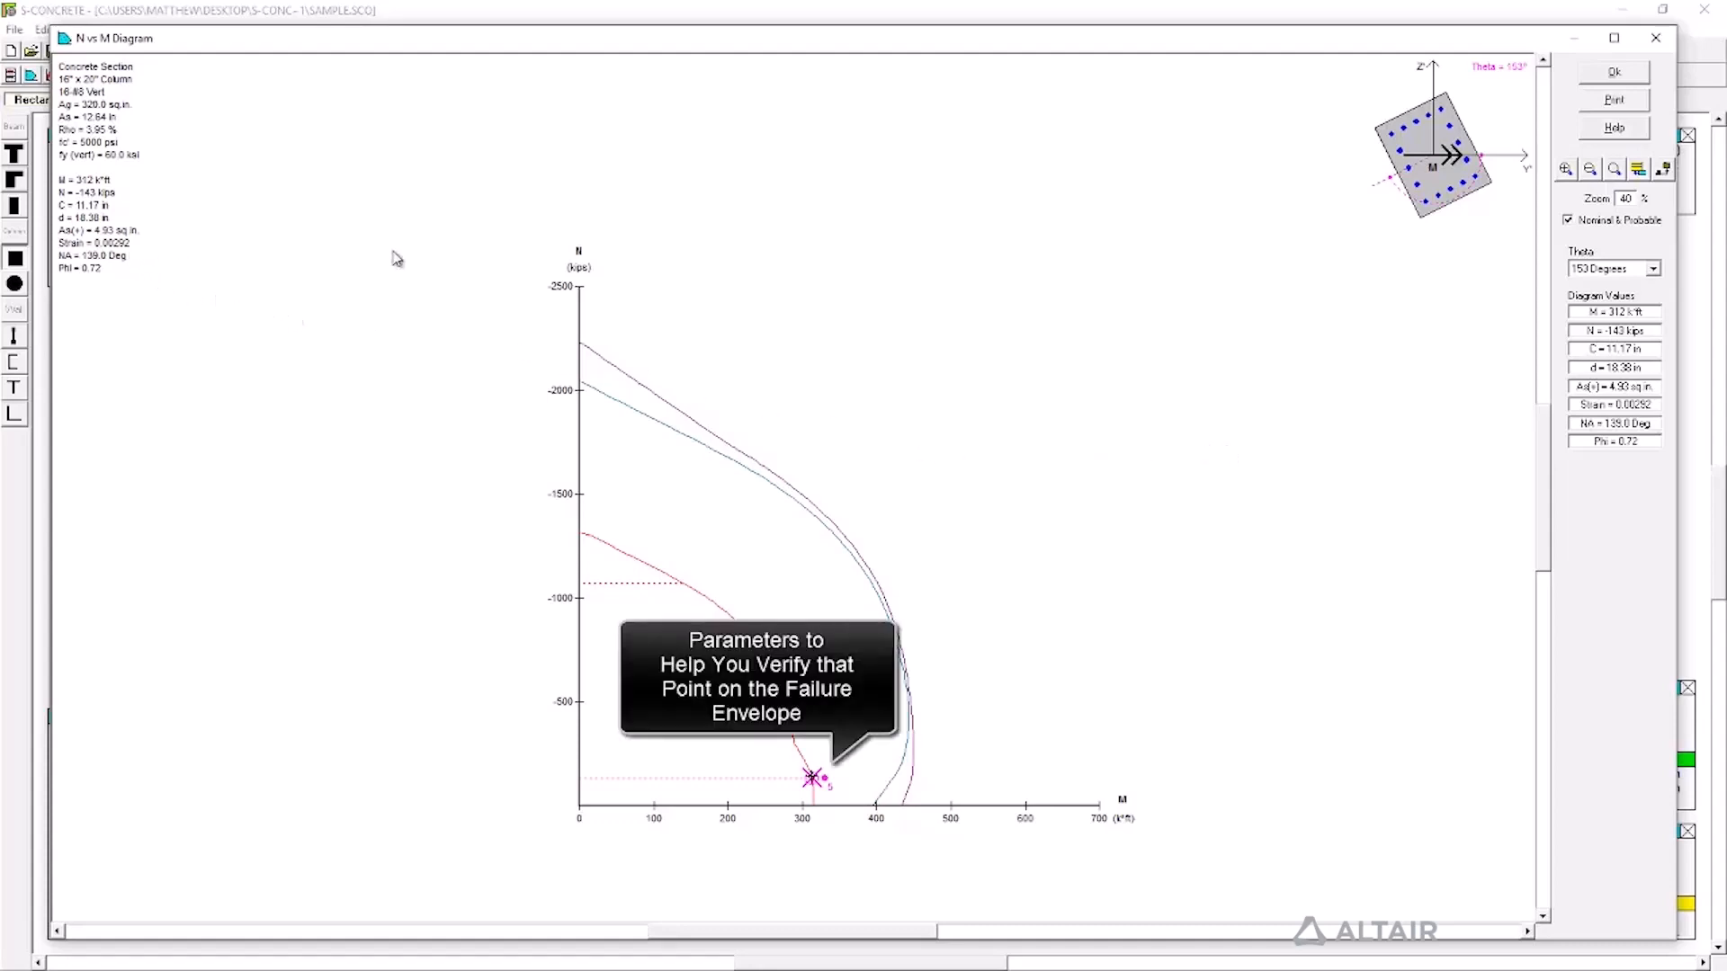
pyautogui.click(1599, 79)
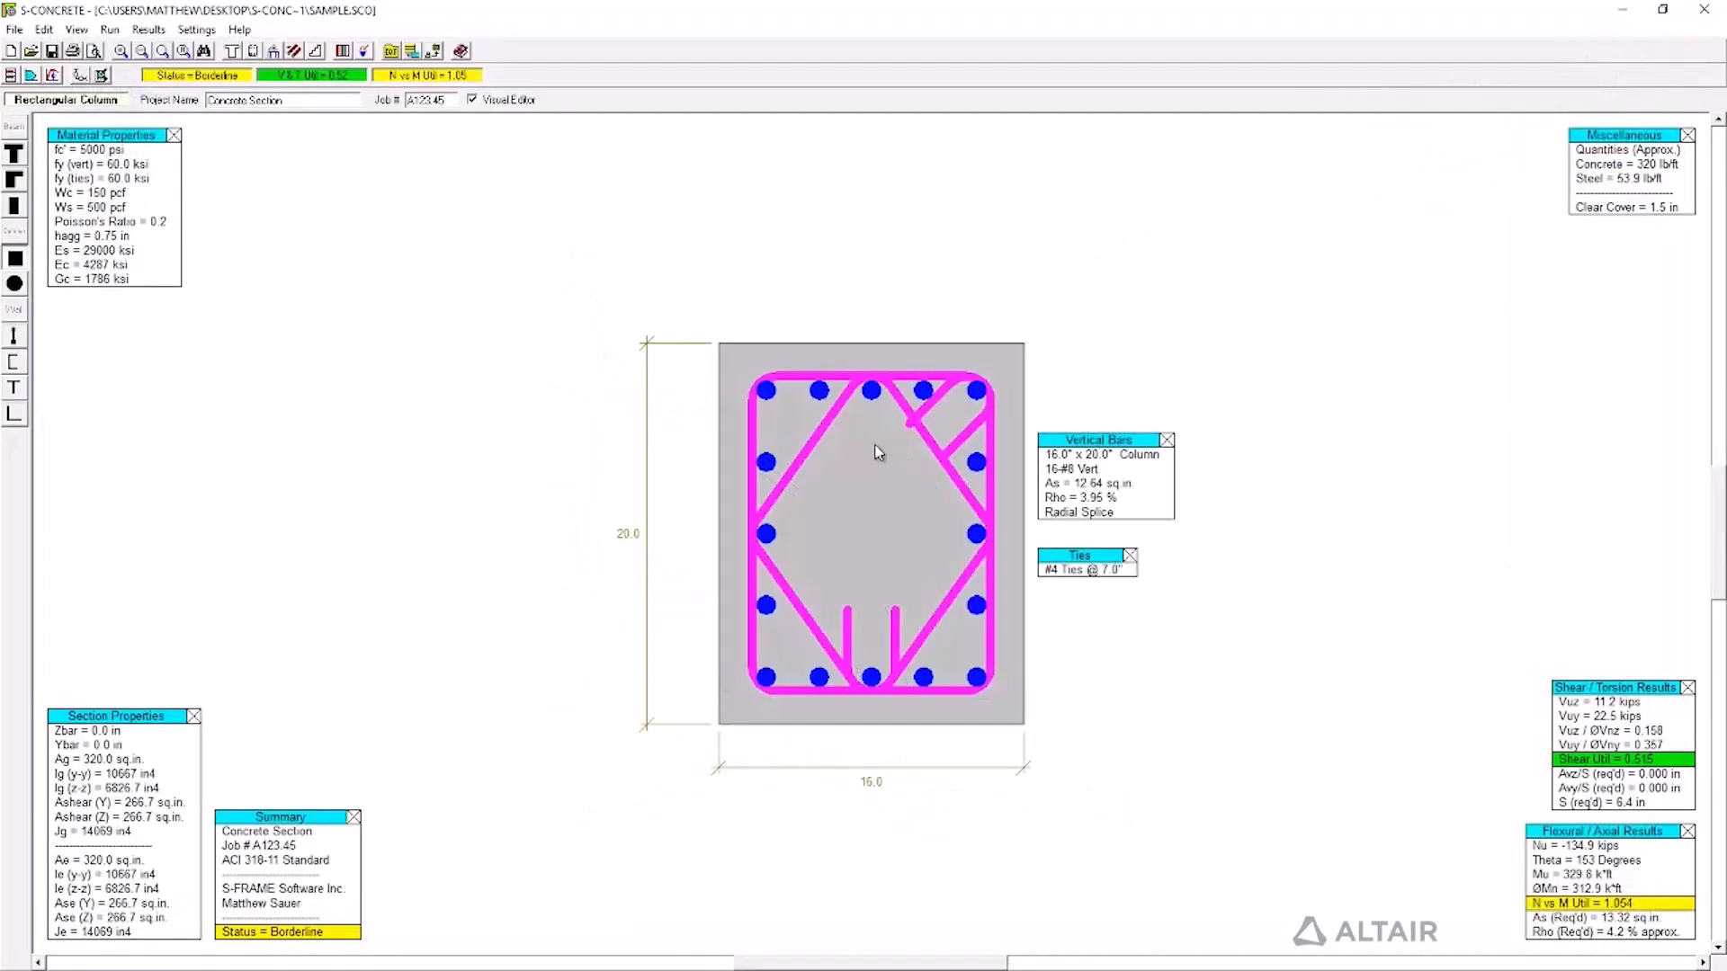
# Add a 2 by 2 in rectangular hole to the column section, apply slenderness effects and accept the section.
pyautogui.click(233, 52)
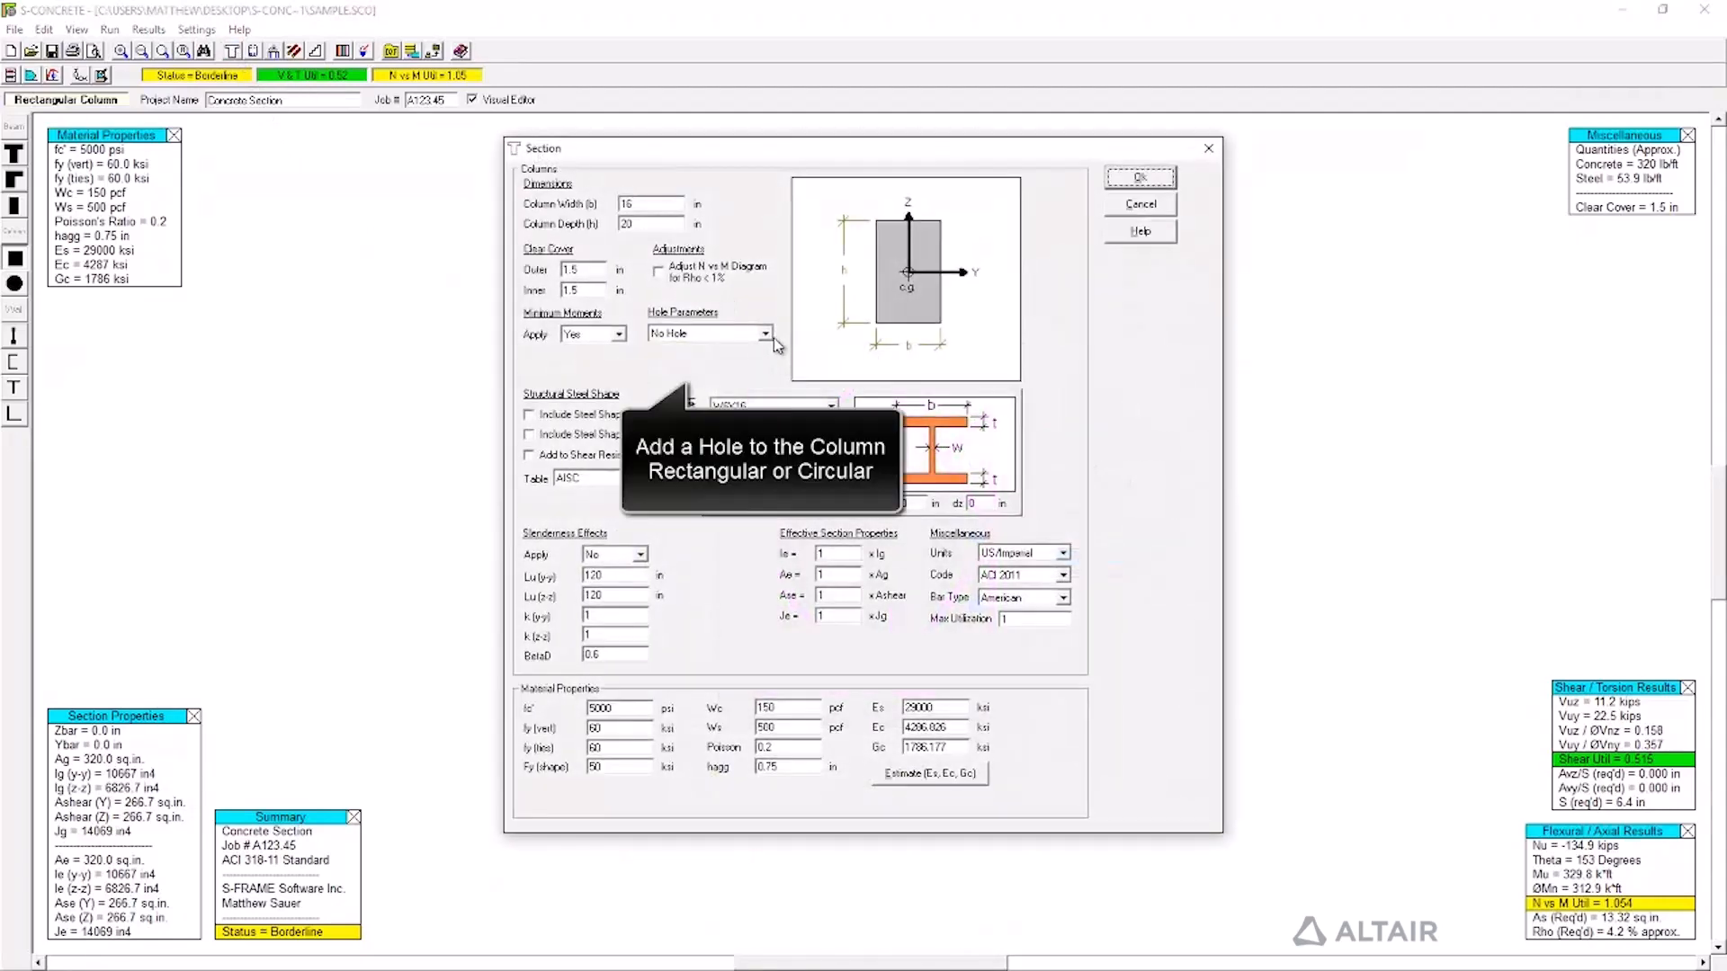
pyautogui.click(765, 333)
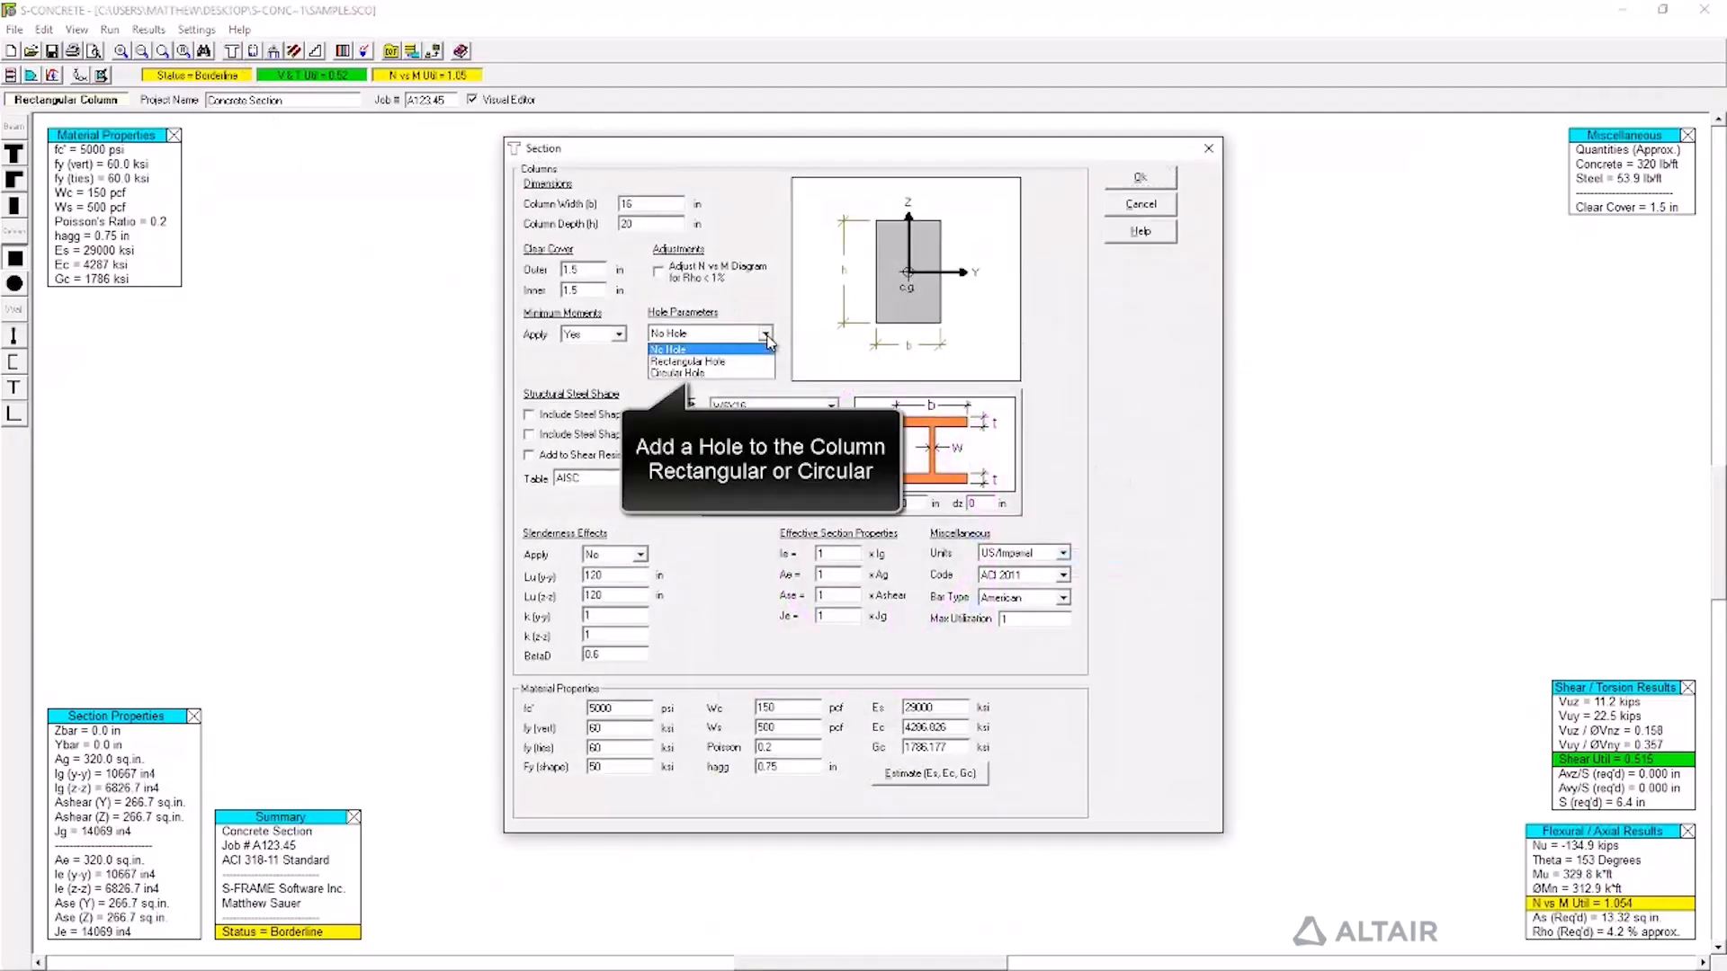
pyautogui.click(729, 361)
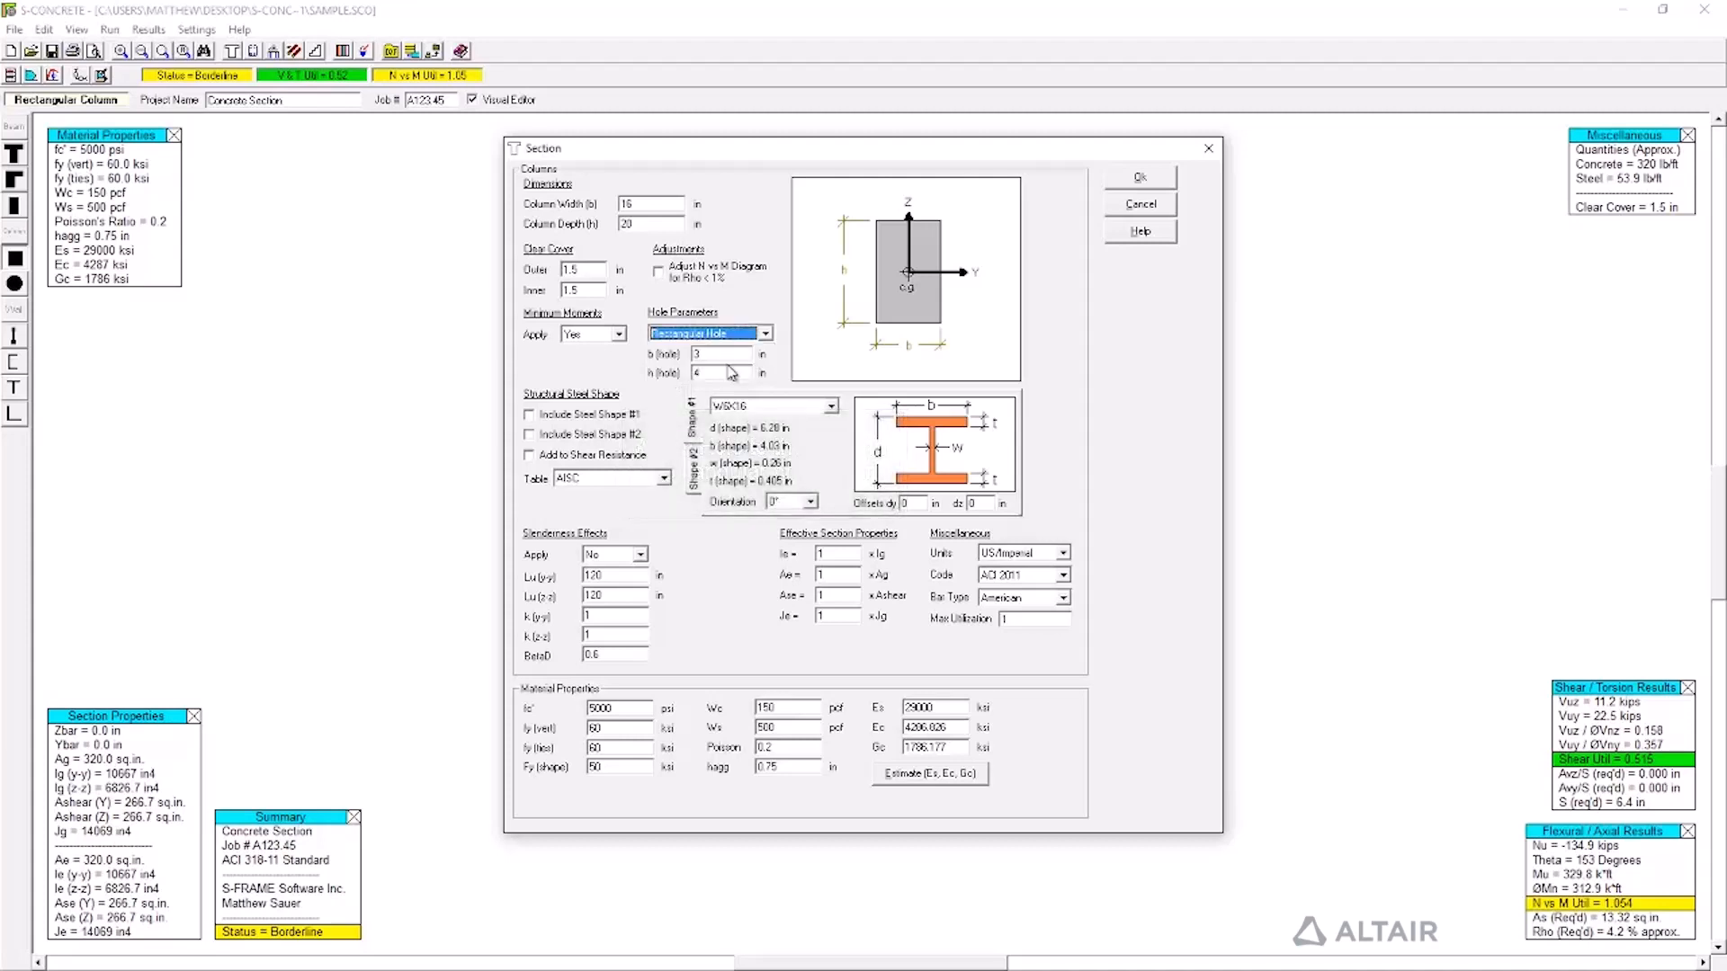
pyautogui.doubleClick(720, 356)
pyautogui.click(639, 555)
pyautogui.click(621, 571)
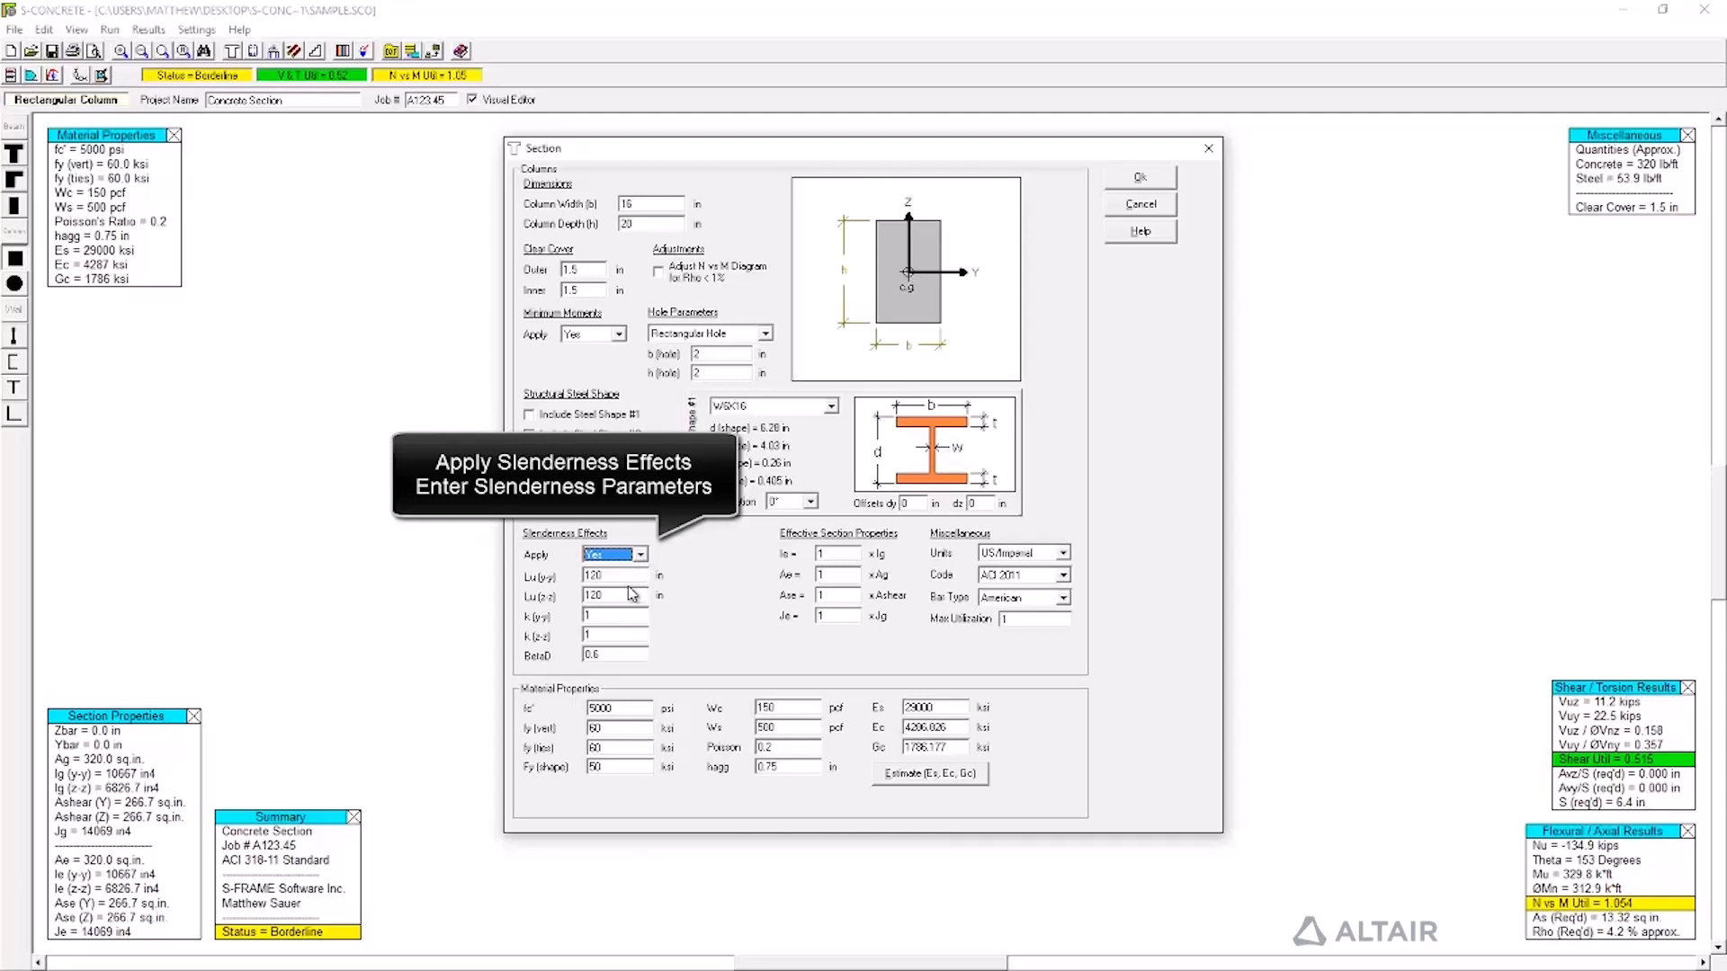
pyautogui.click(630, 576)
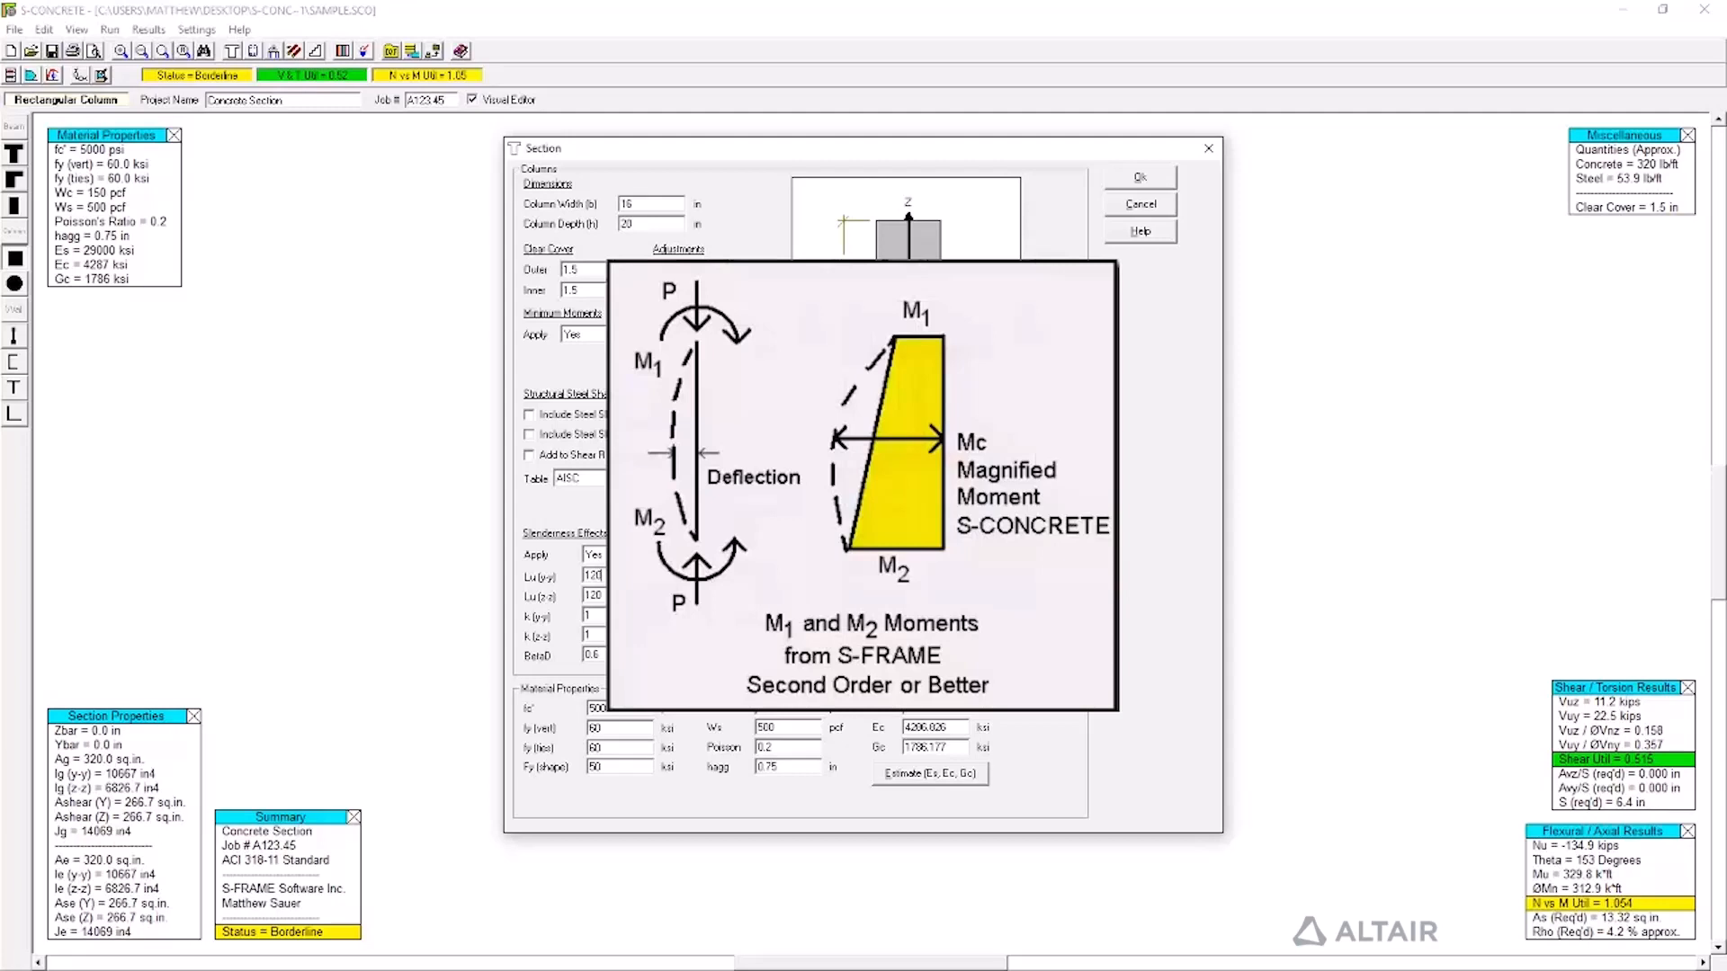
pyautogui.click(1142, 180)
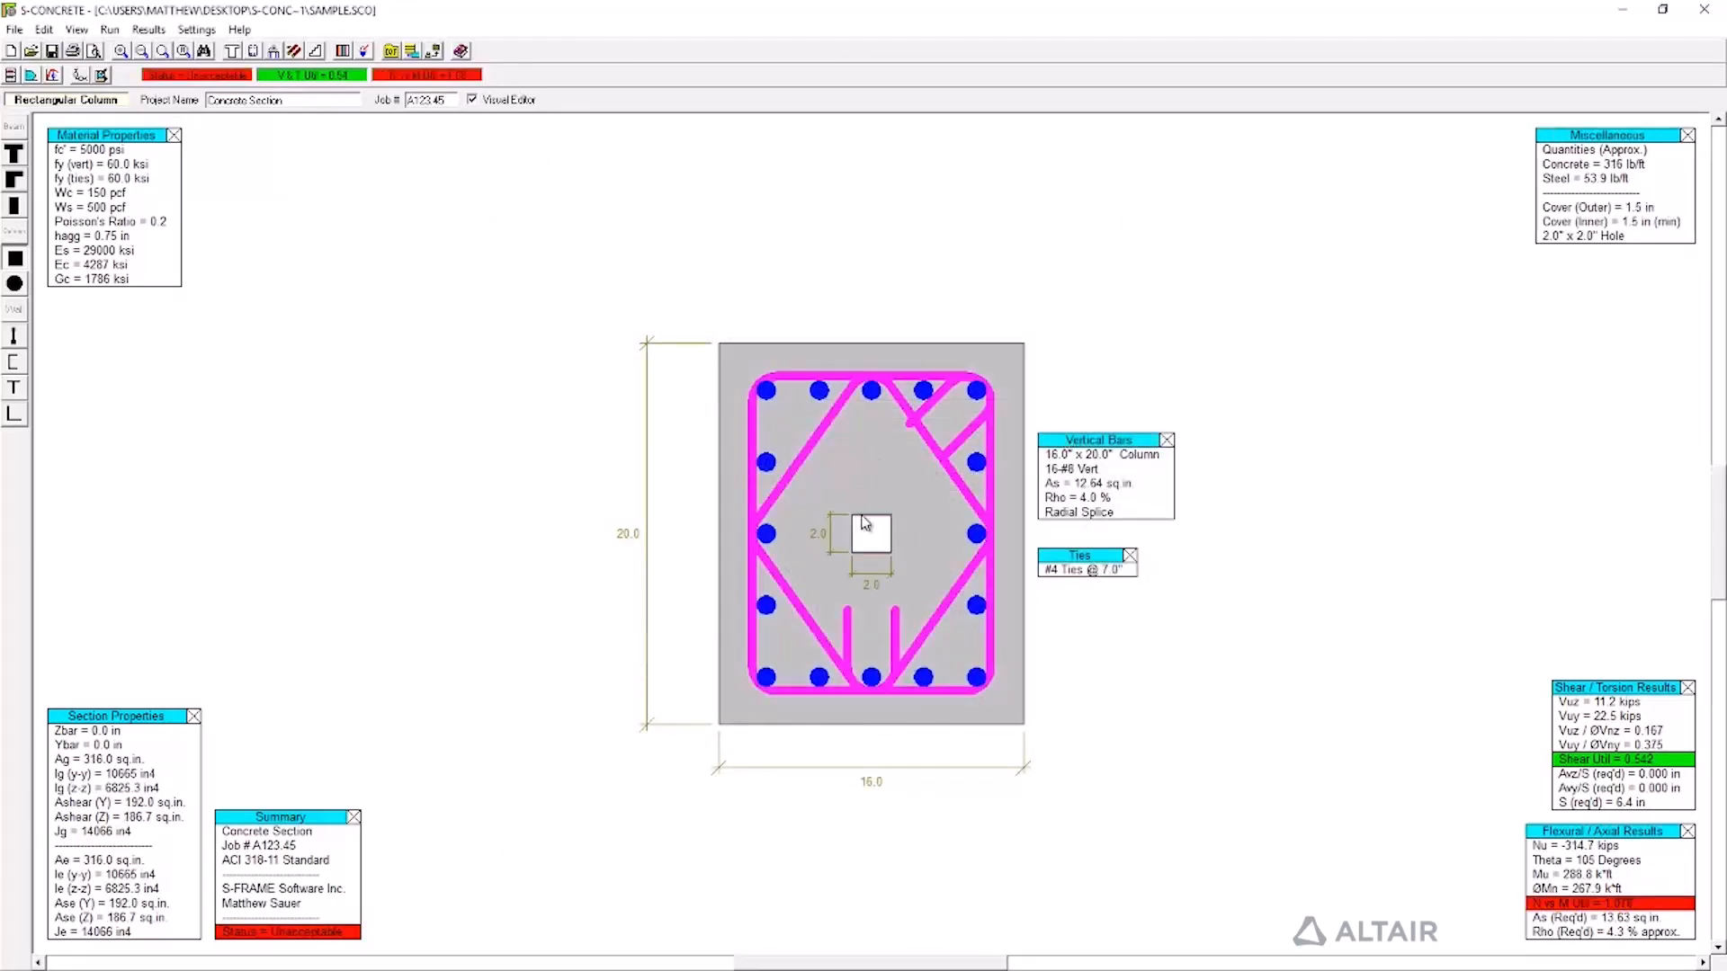
# Enlarge the column's hole to 4 by 4 in and check a Normal Envelope point on the N vs M diagram.
pyautogui.moveTo(865, 523); pyautogui.dragTo(916, 524)
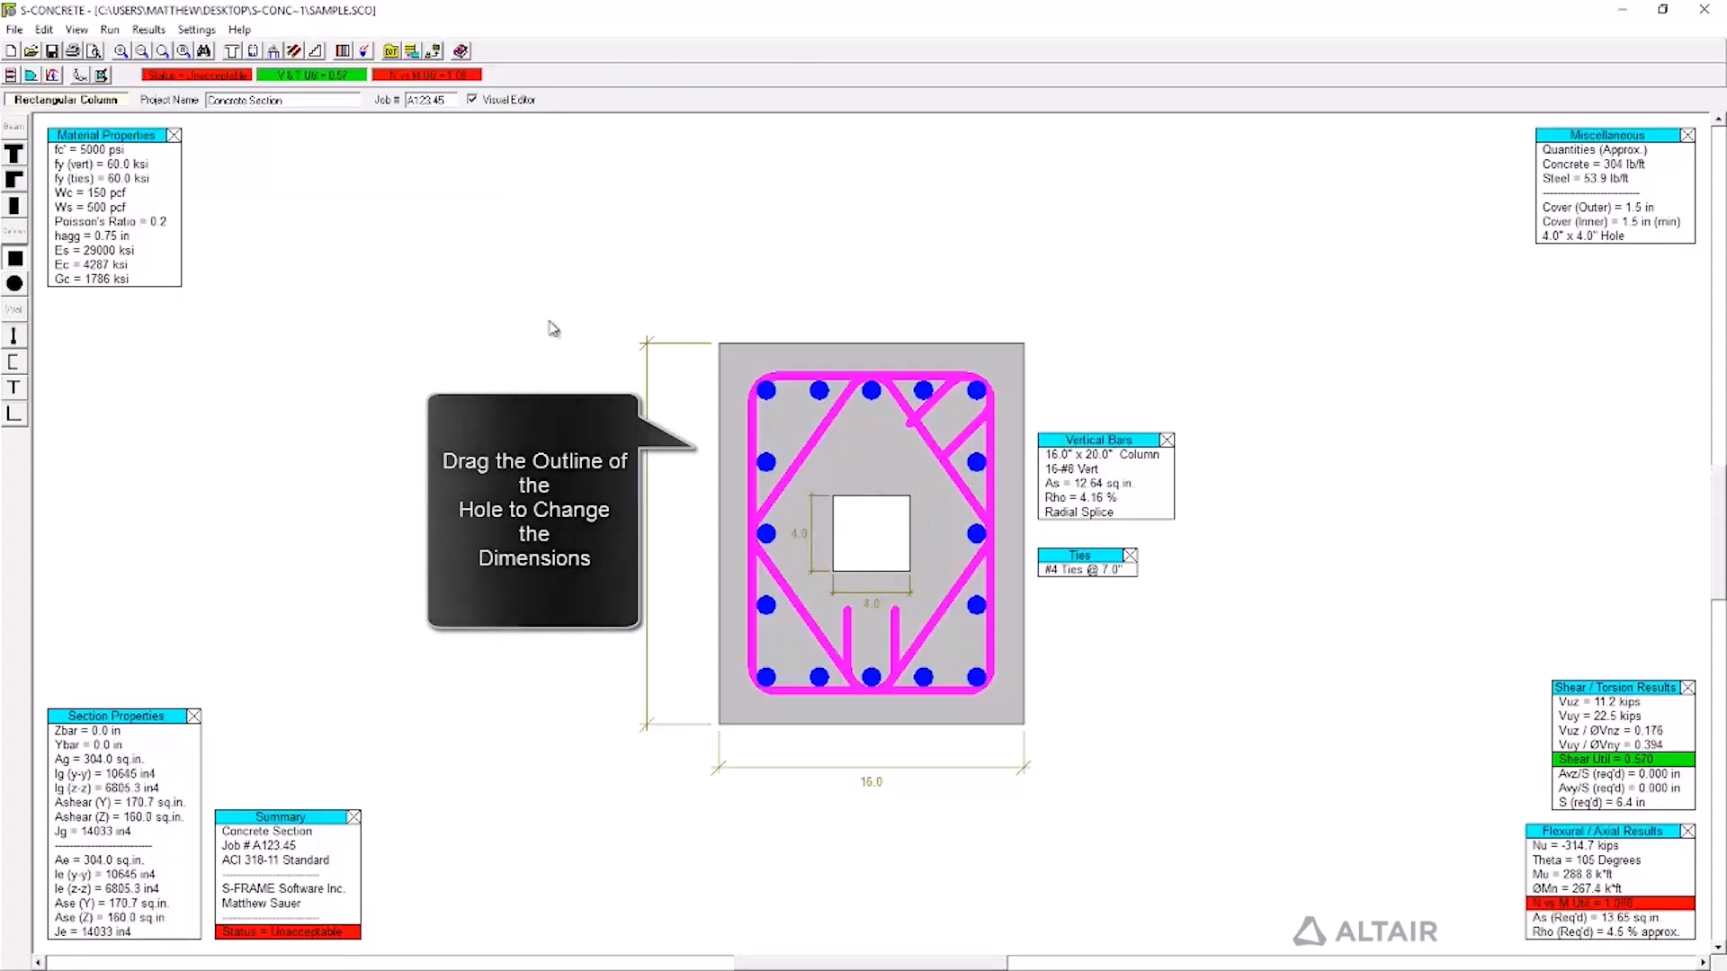
pyautogui.click(33, 73)
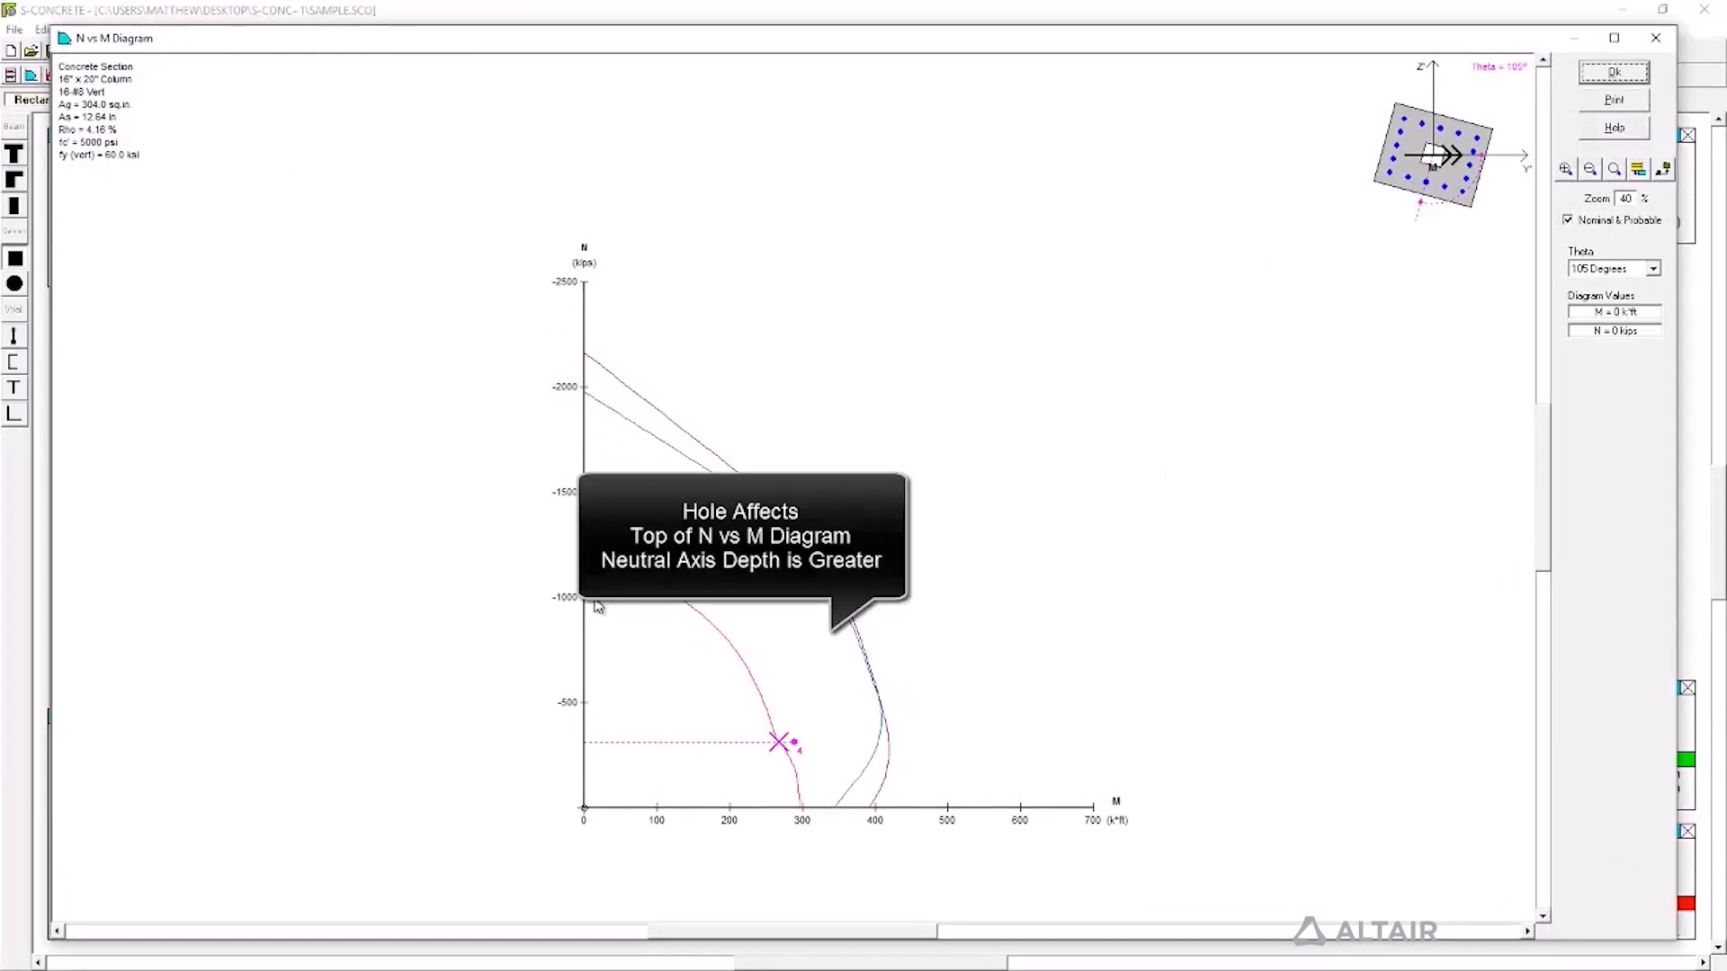
pyautogui.rightClick(714, 629)
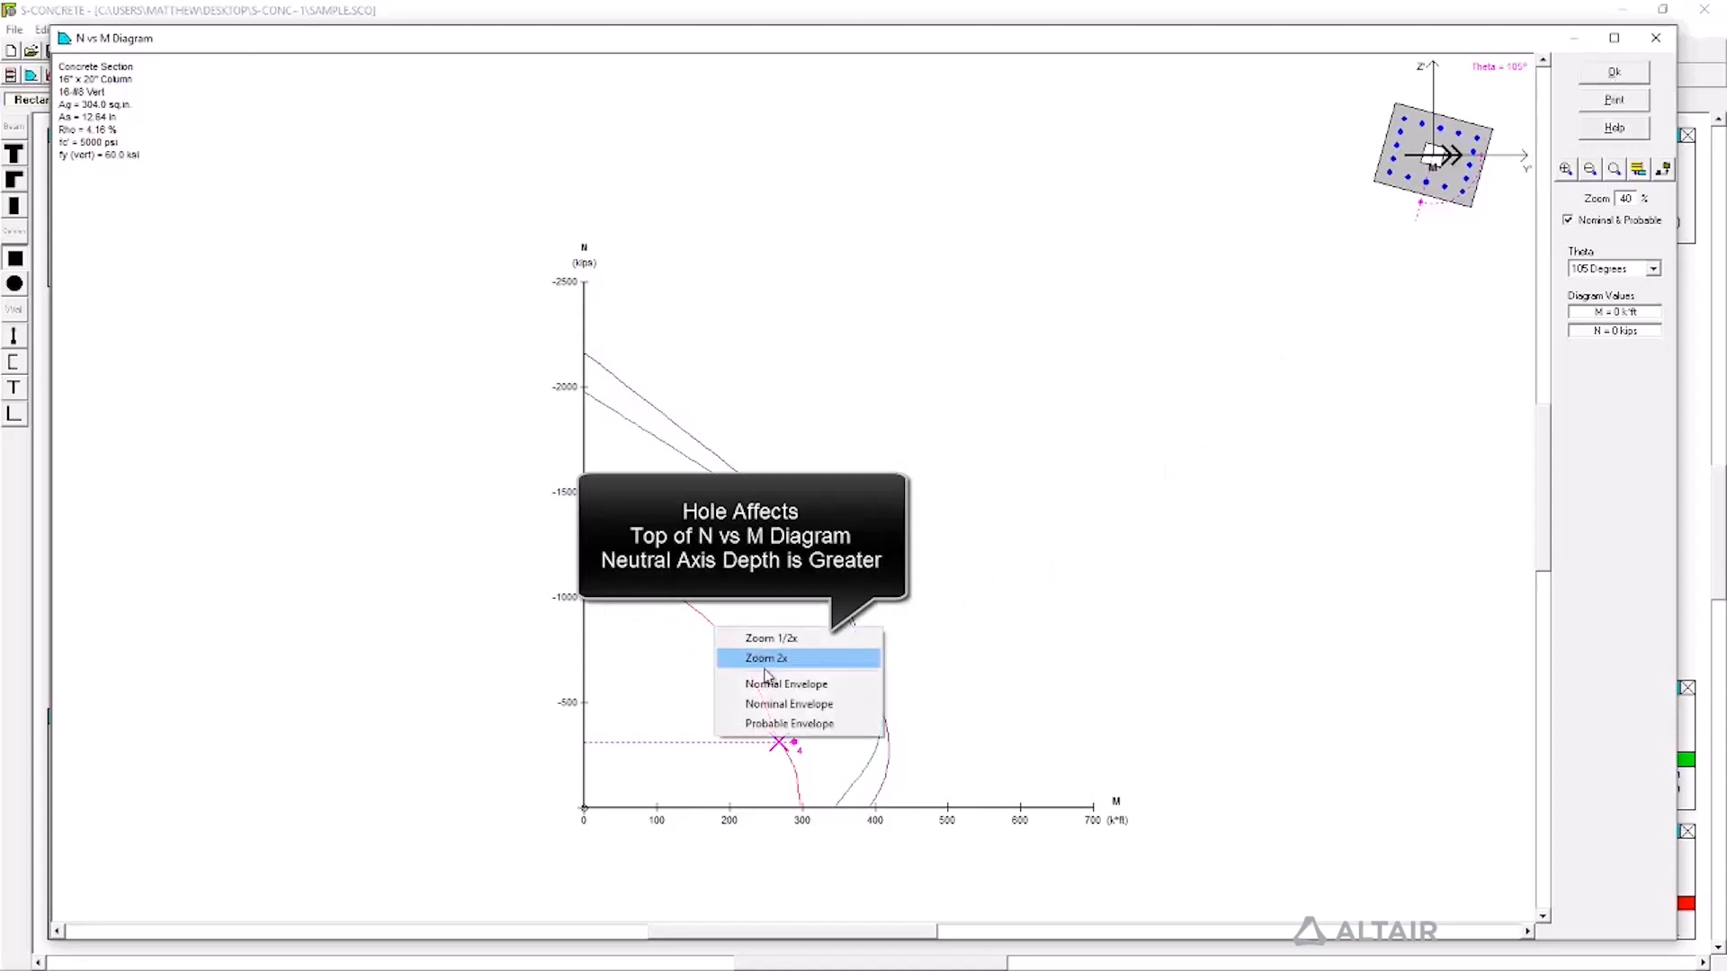
pyautogui.click(788, 686)
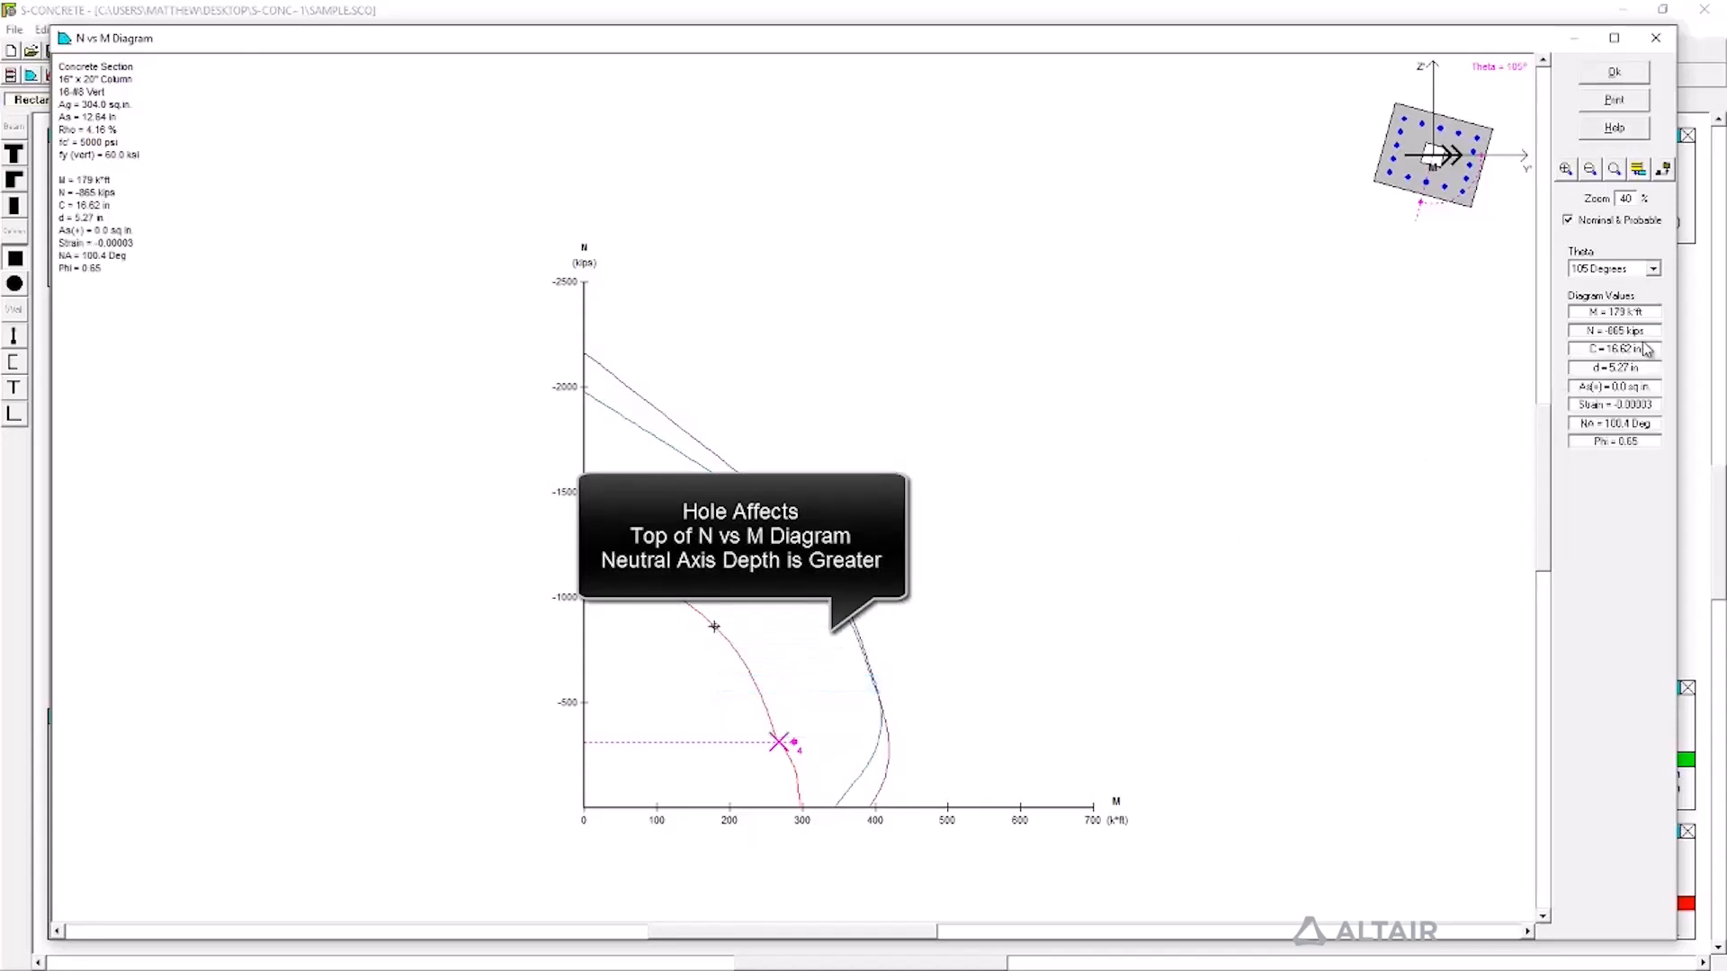
pyautogui.click(1631, 78)
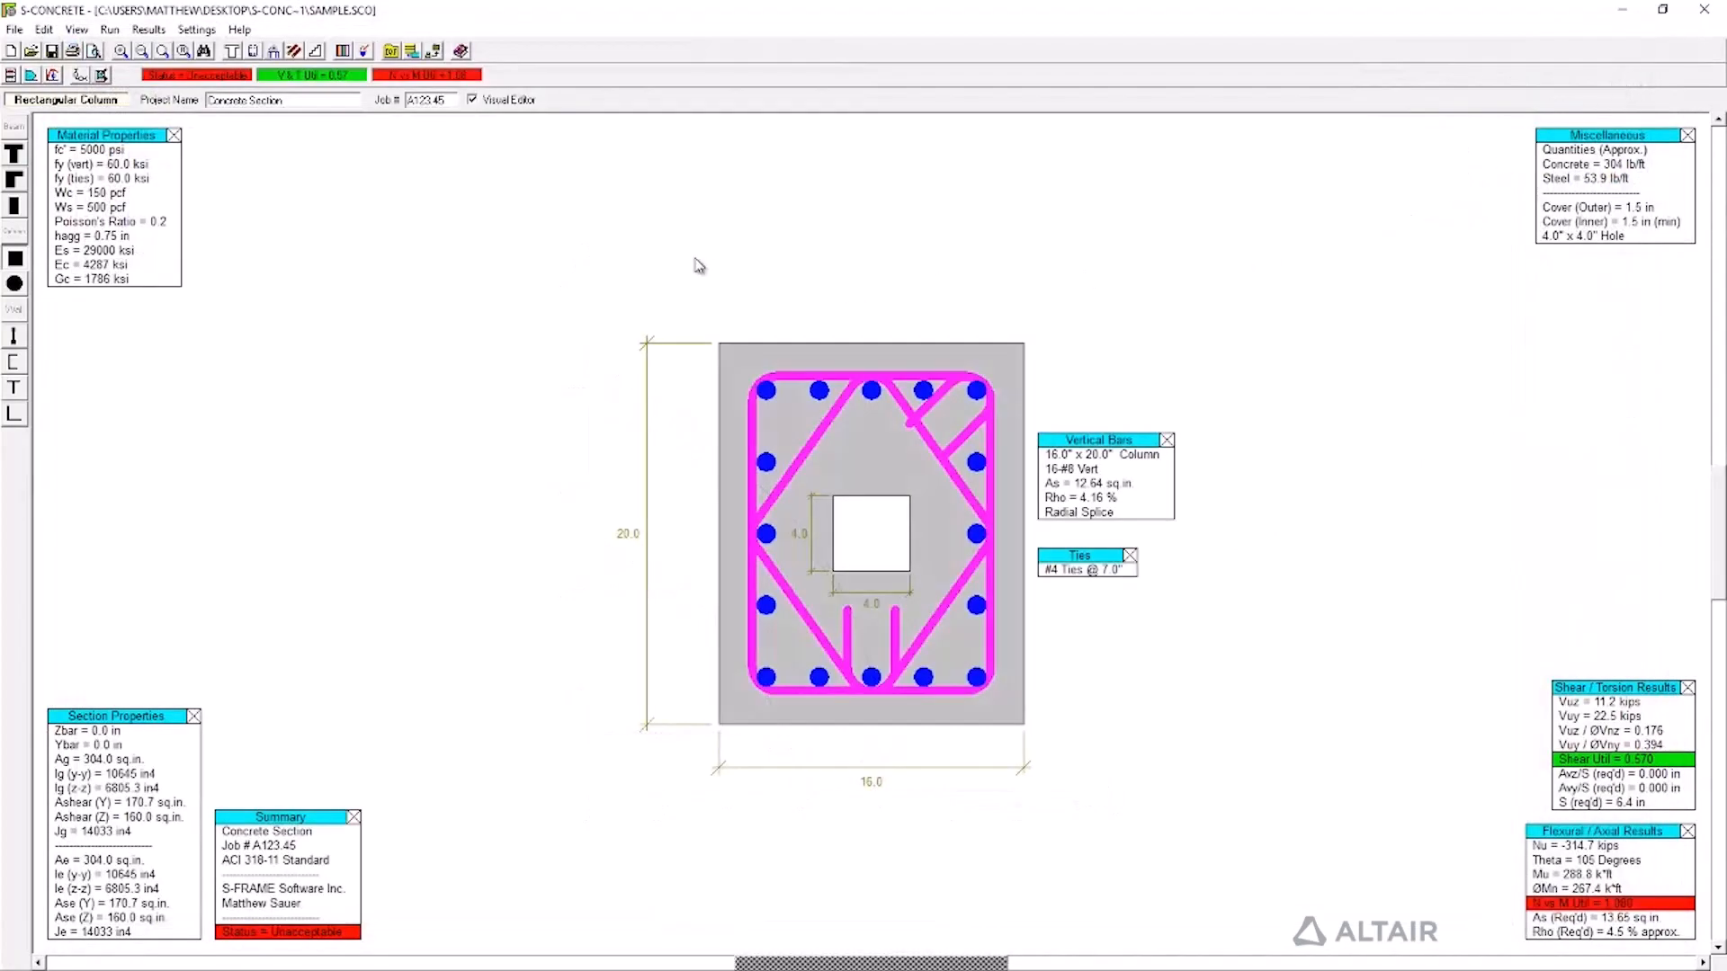
# Reopen the column's section settings and set the hole parameters to No Hole.
pyautogui.click(44, 31)
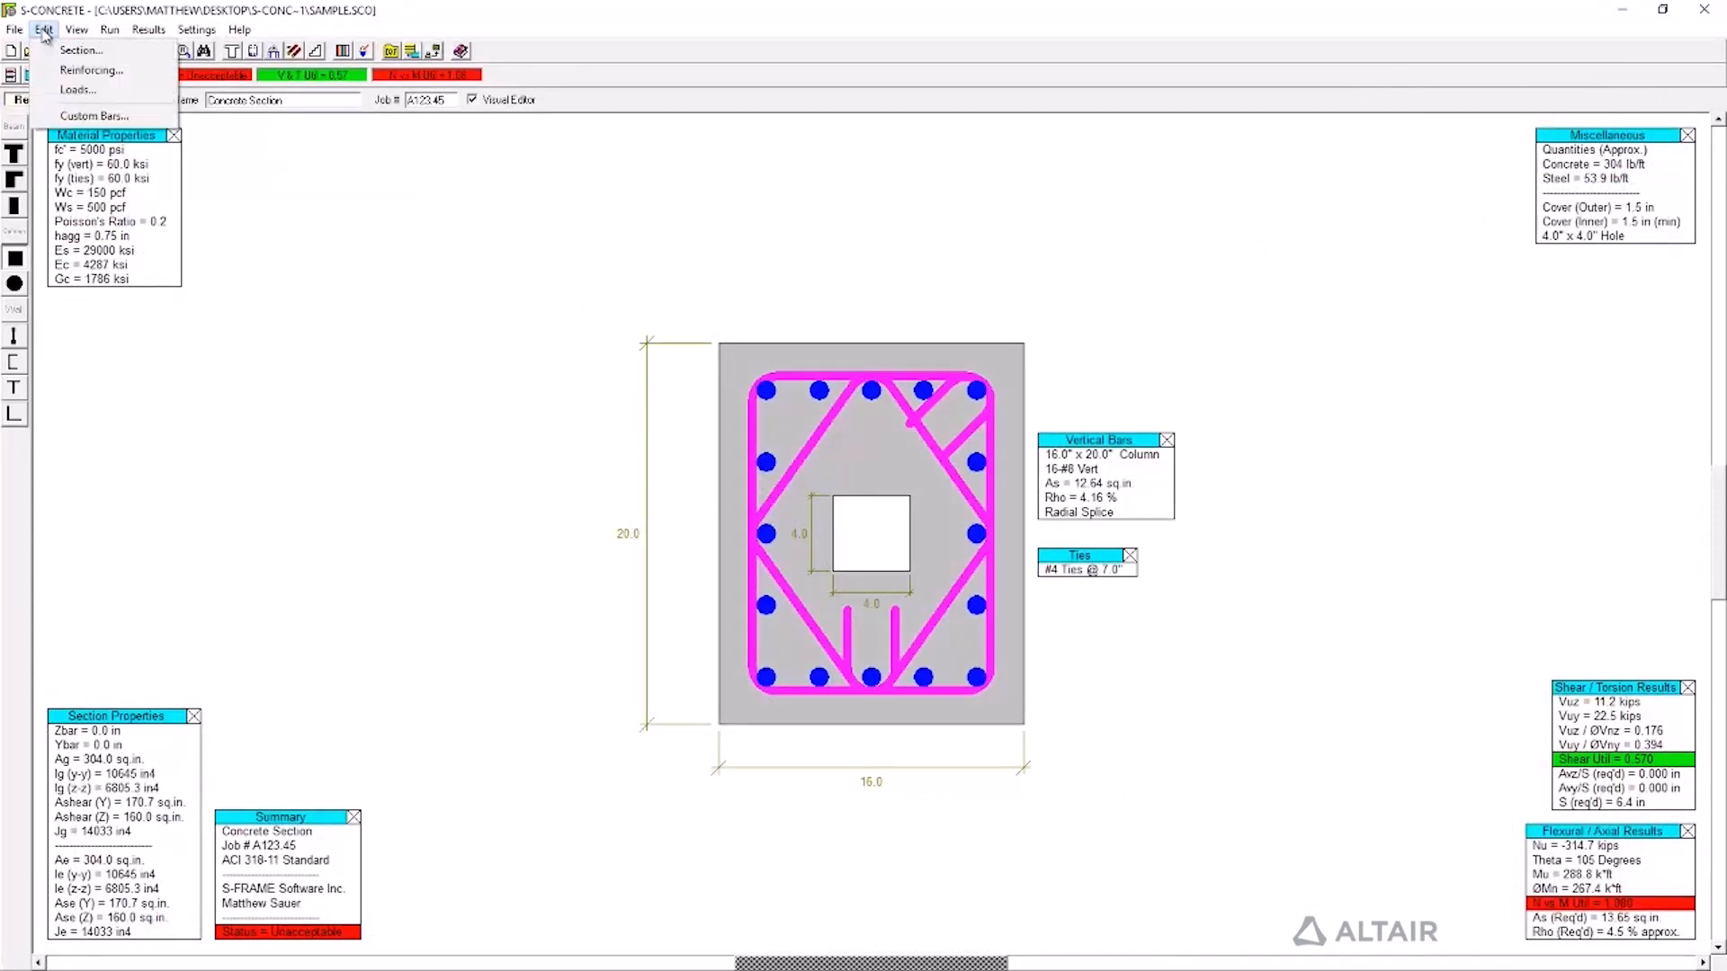
pyautogui.click(79, 51)
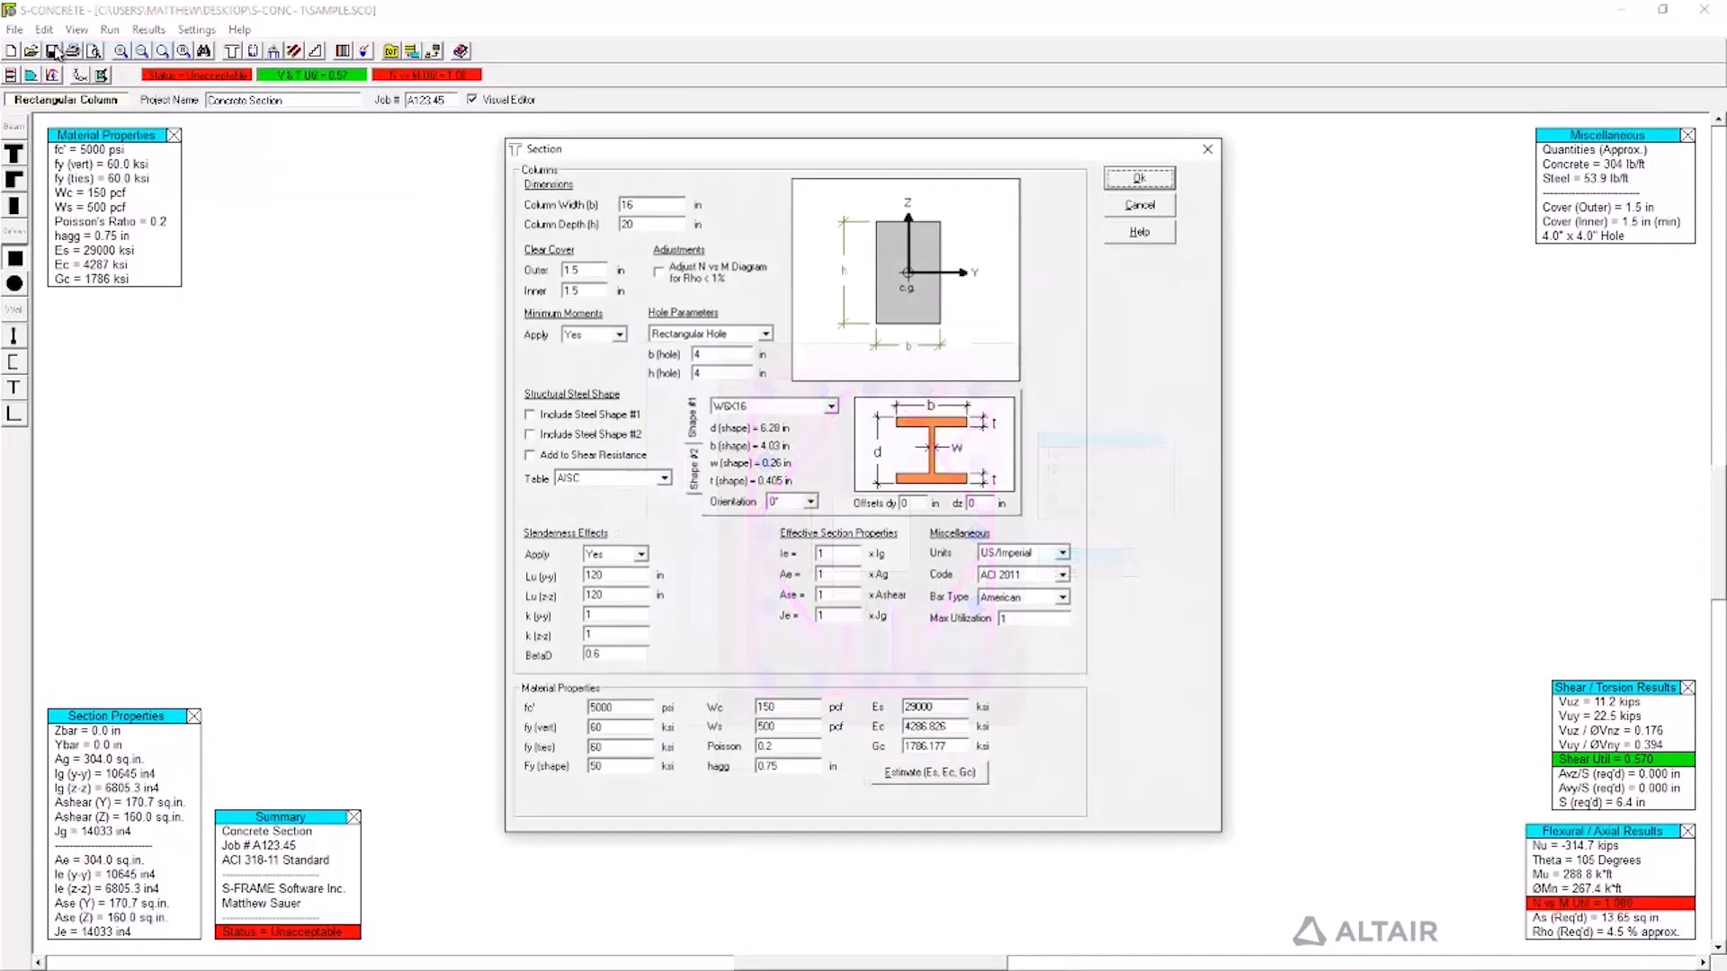
pyautogui.click(767, 335)
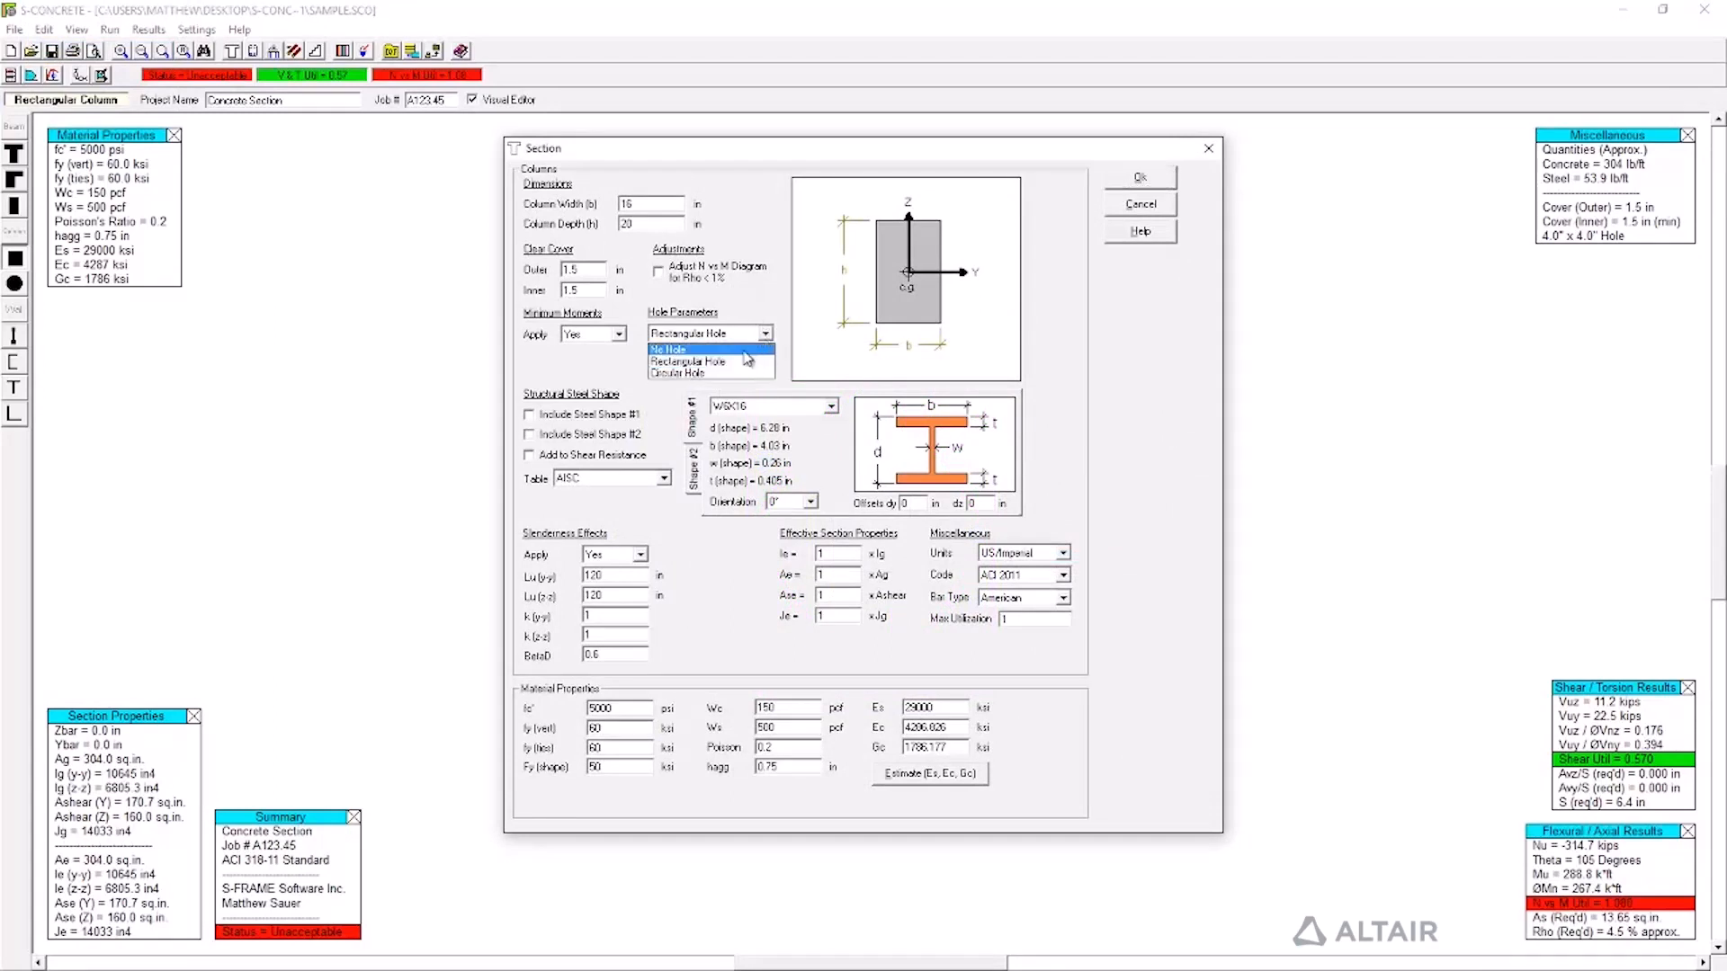
pyautogui.click(746, 358)
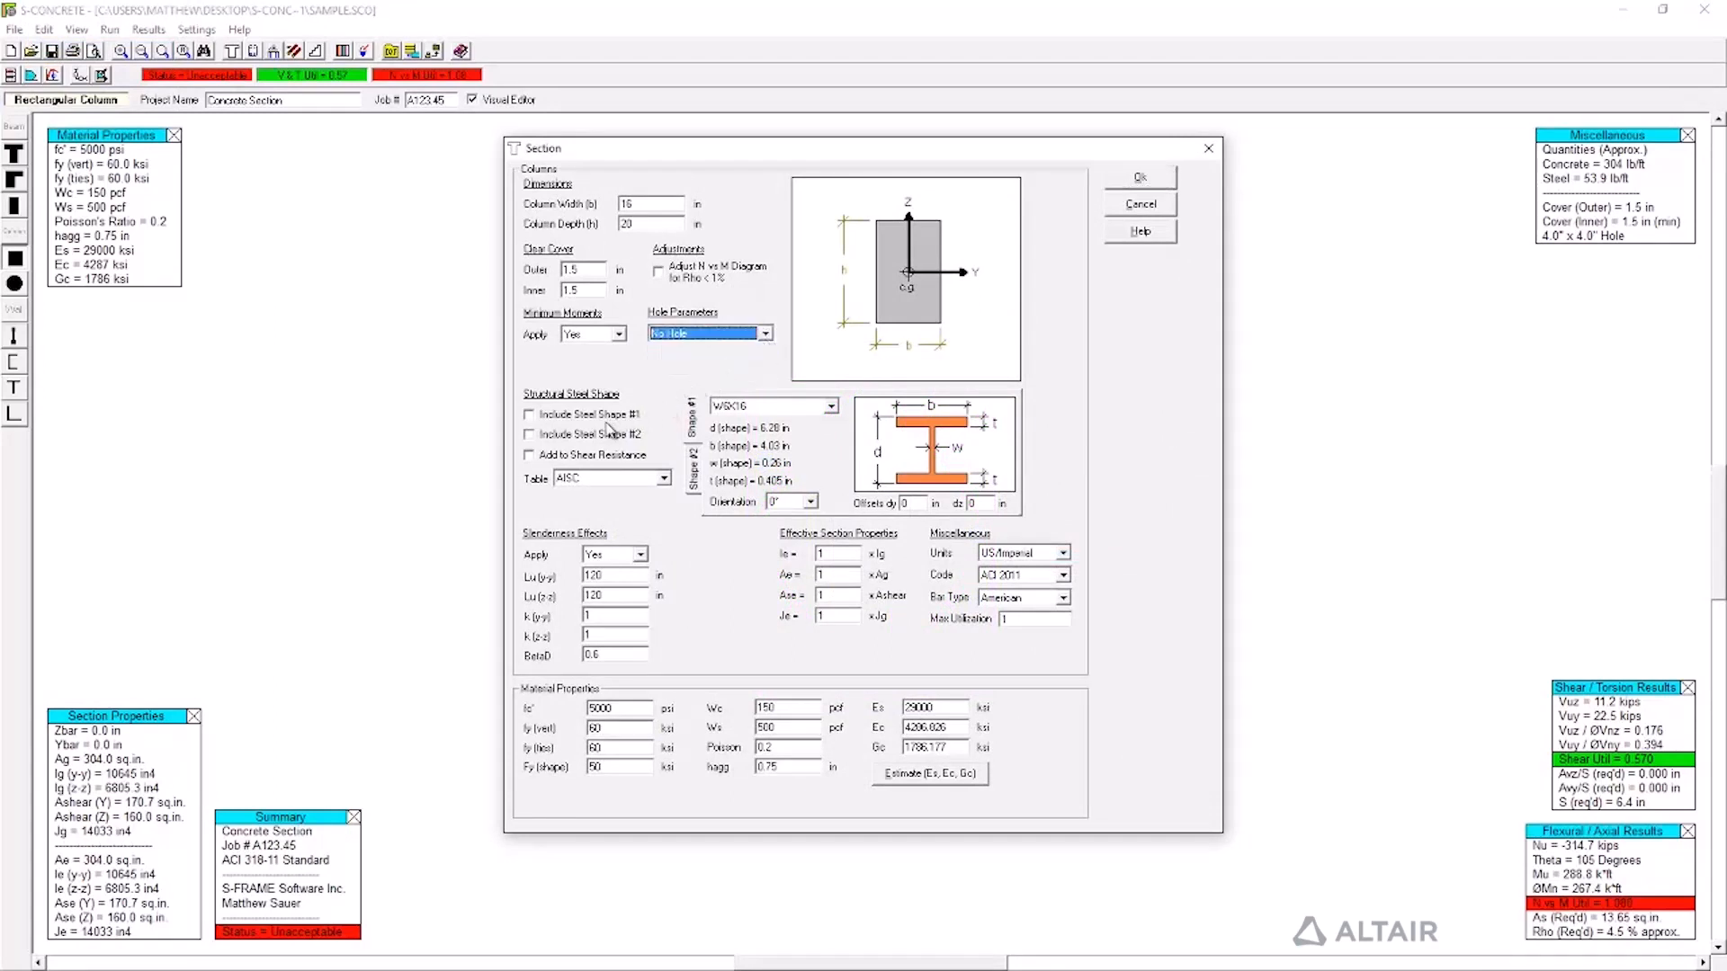
# Include steel shape #1 in the column, keeping the AISC table and choosing the W14X61 section.
pyautogui.click(543, 417)
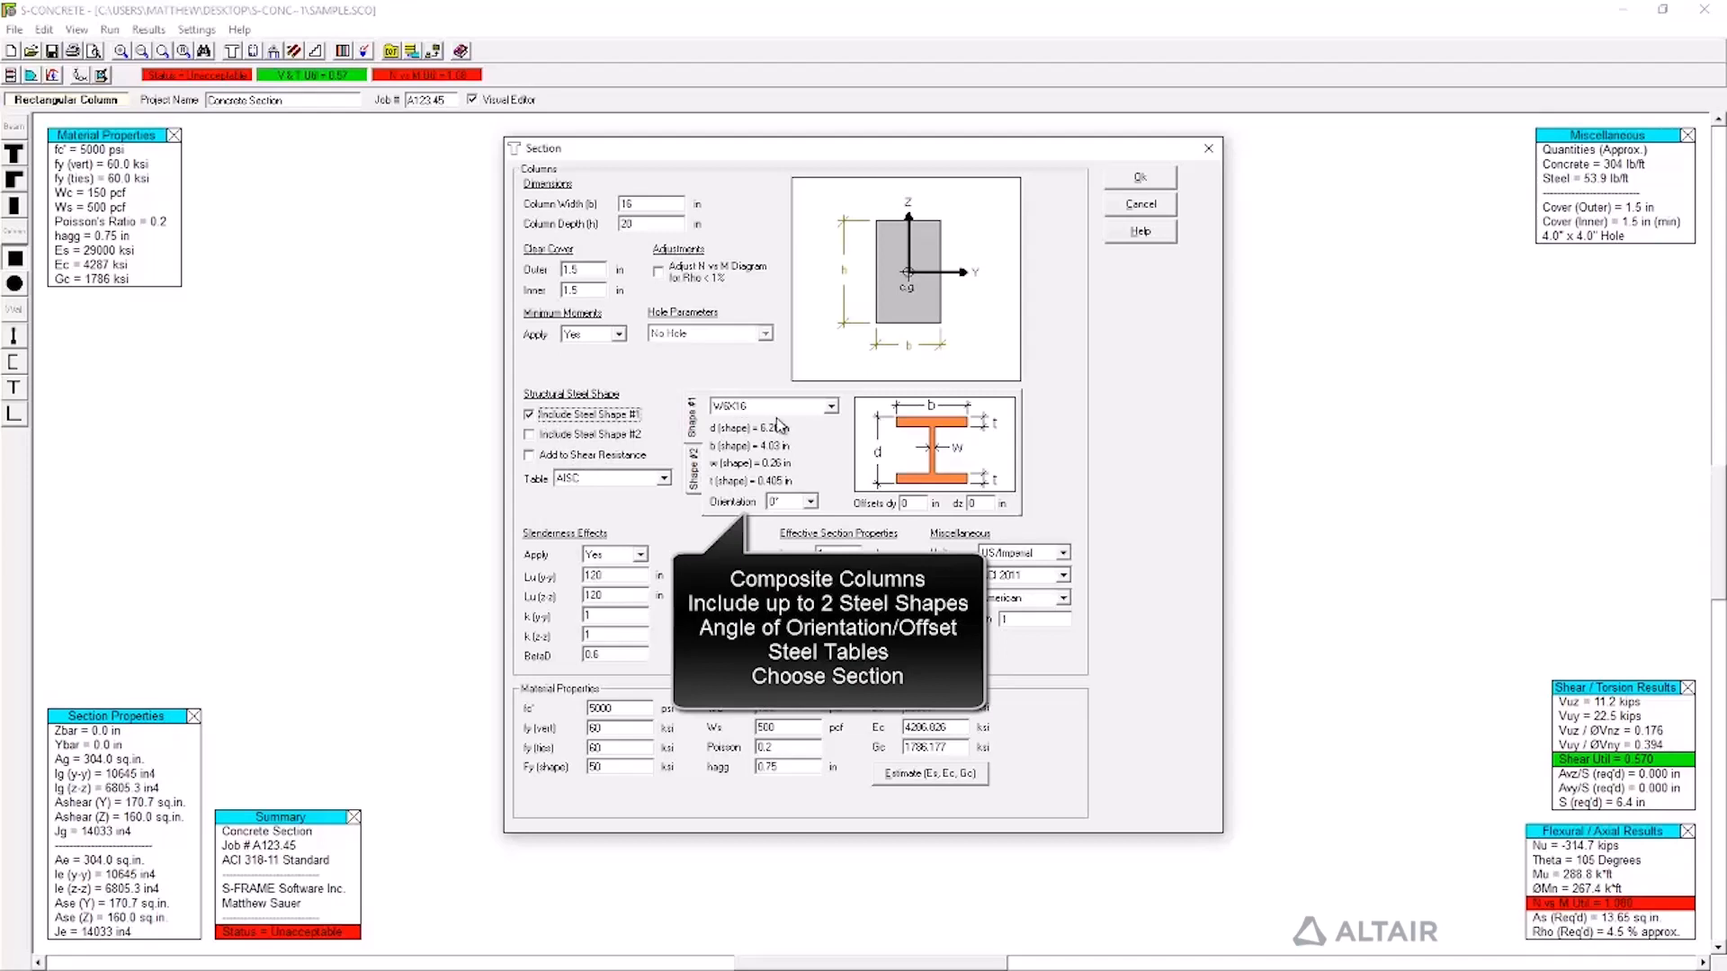
pyautogui.click(662, 478)
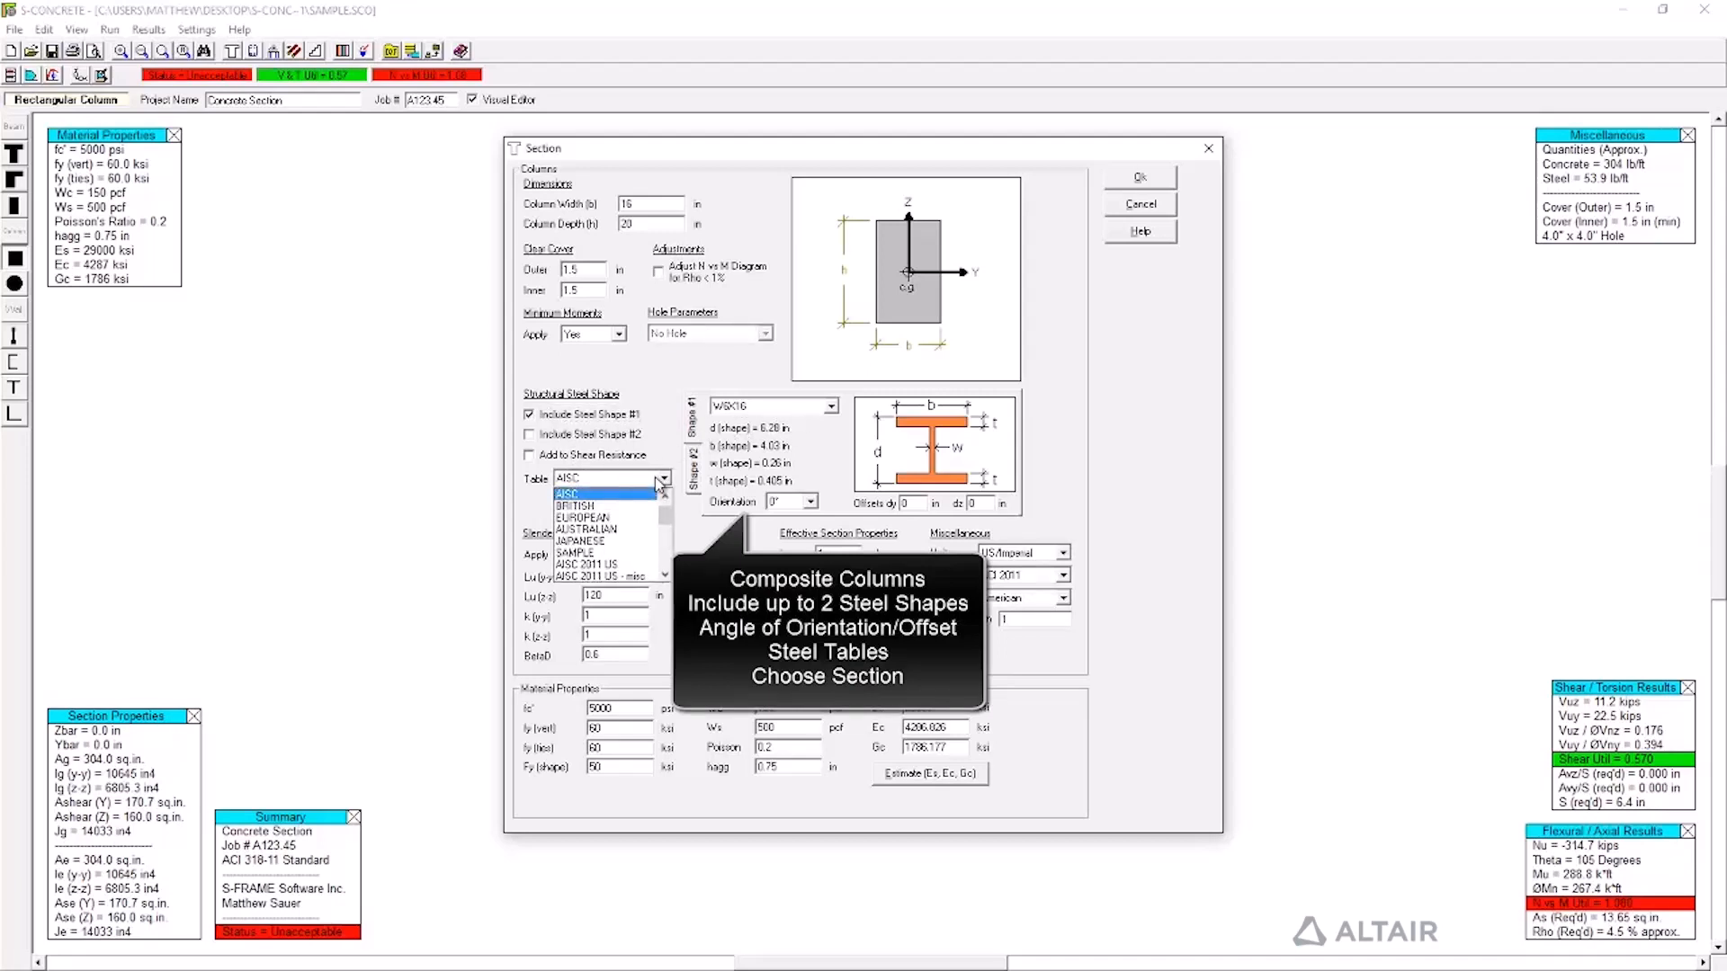
pyautogui.click(664, 480)
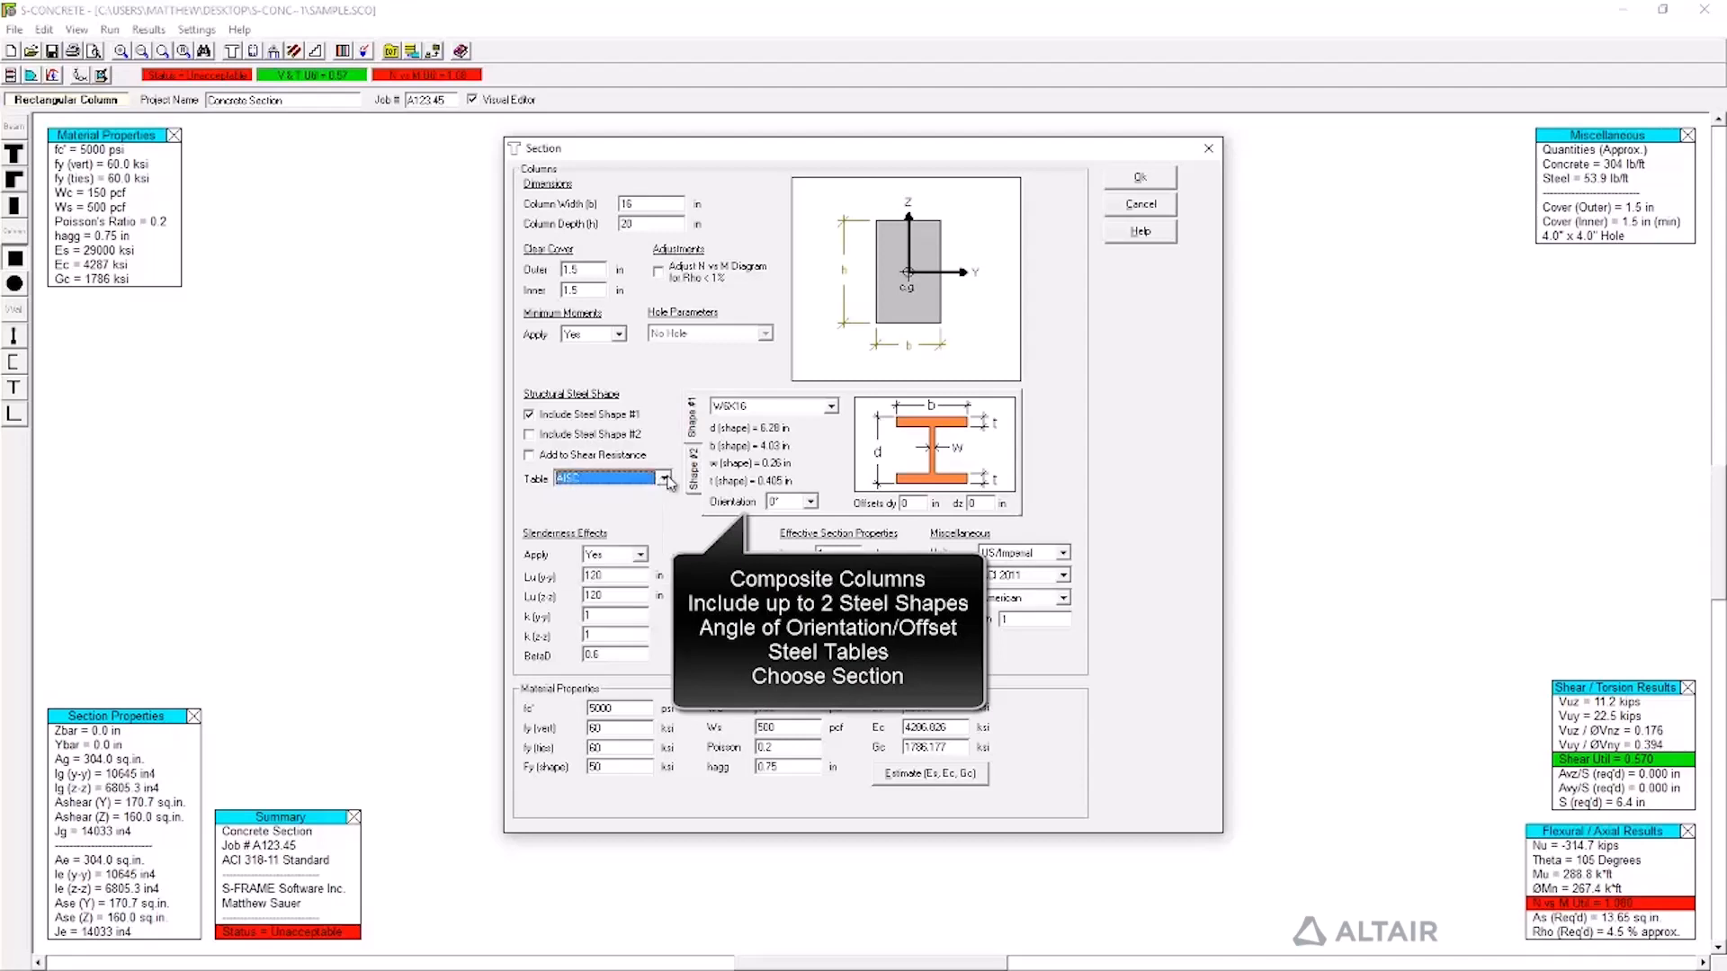
pyautogui.click(797, 409)
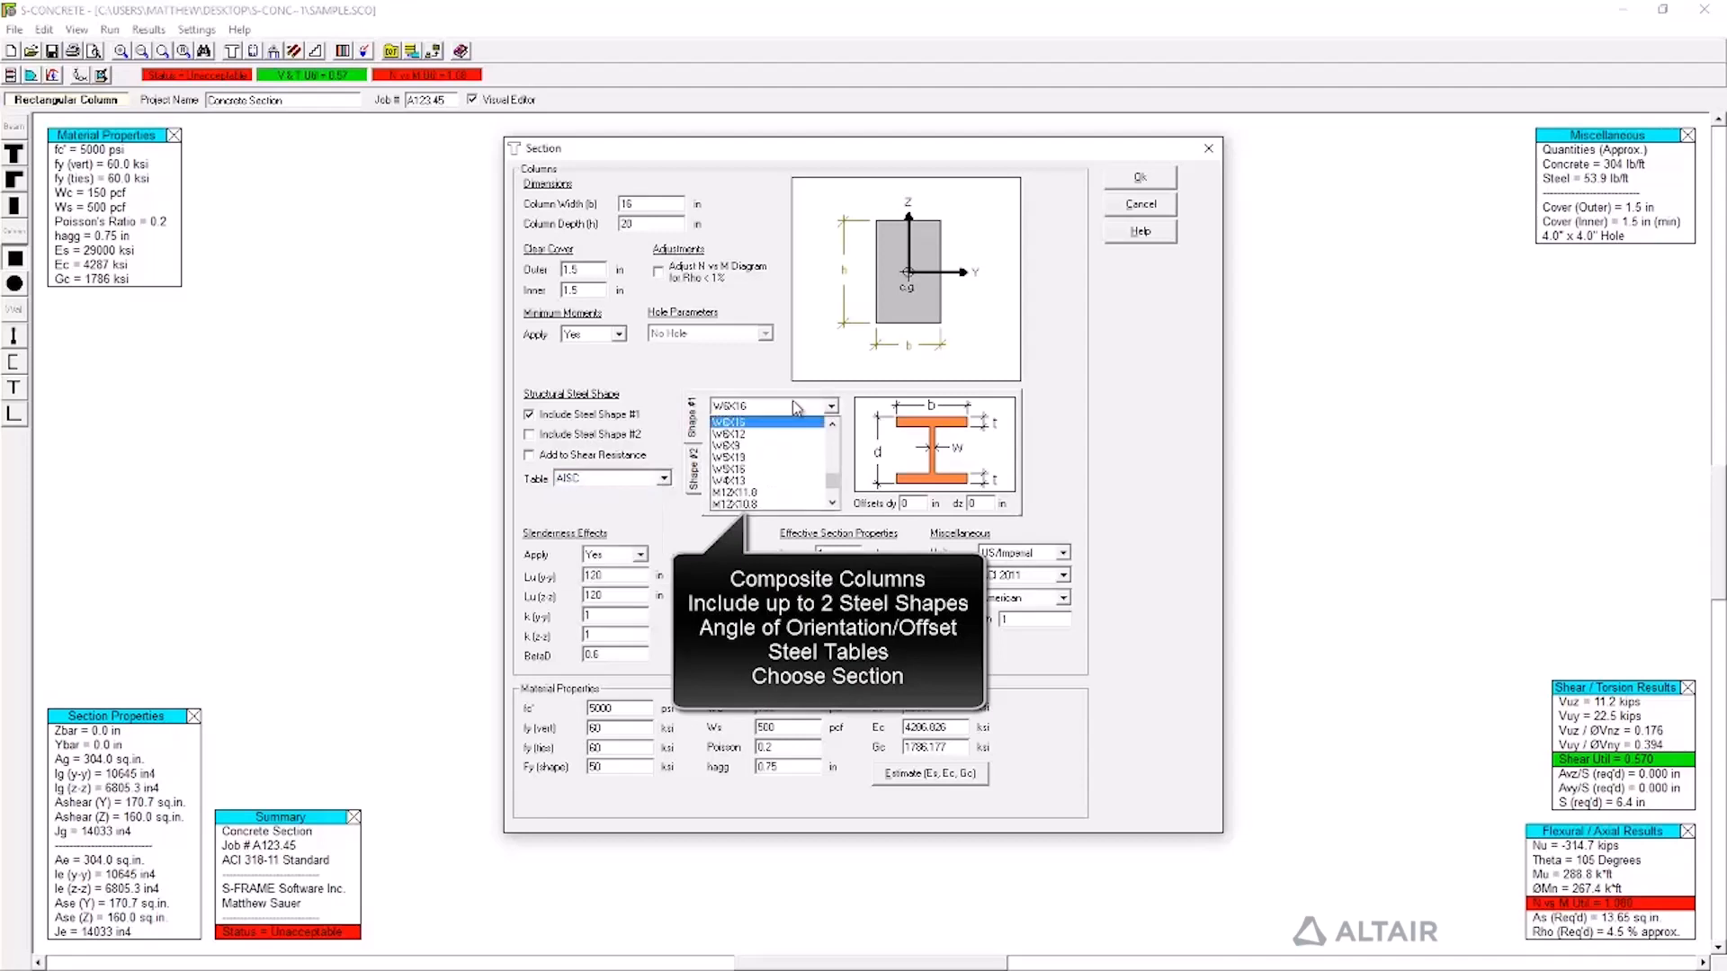
pyautogui.scroll(5, 782, 441)
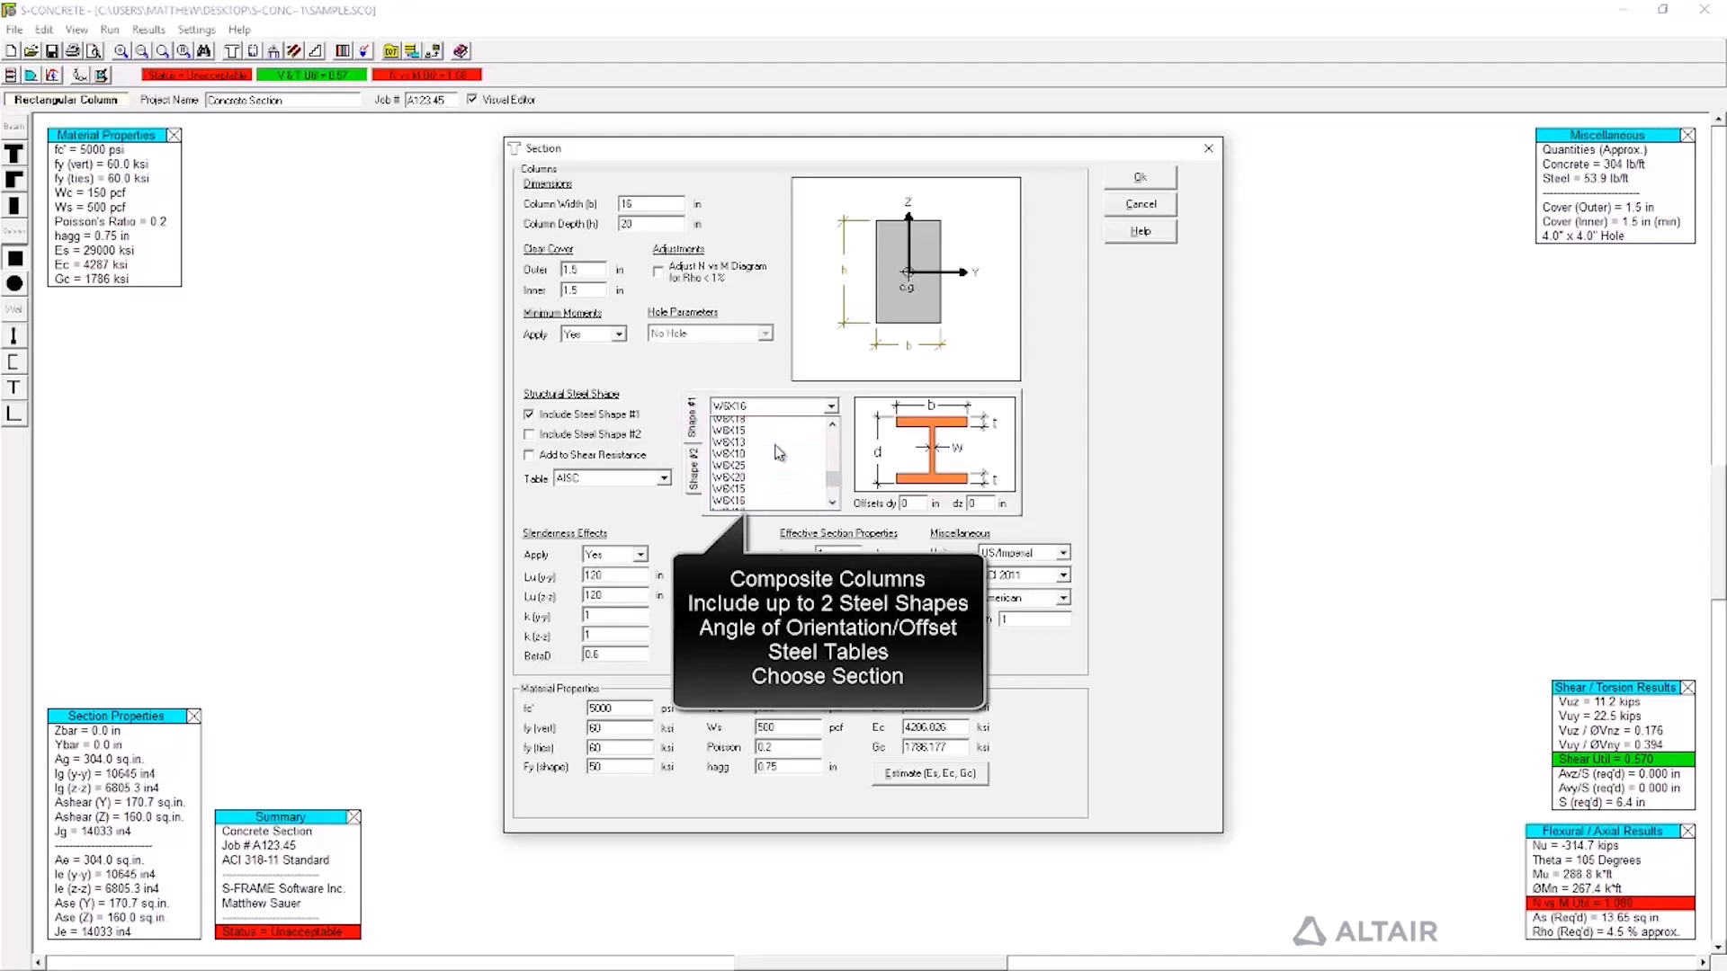
pyautogui.scroll(8, 779, 453)
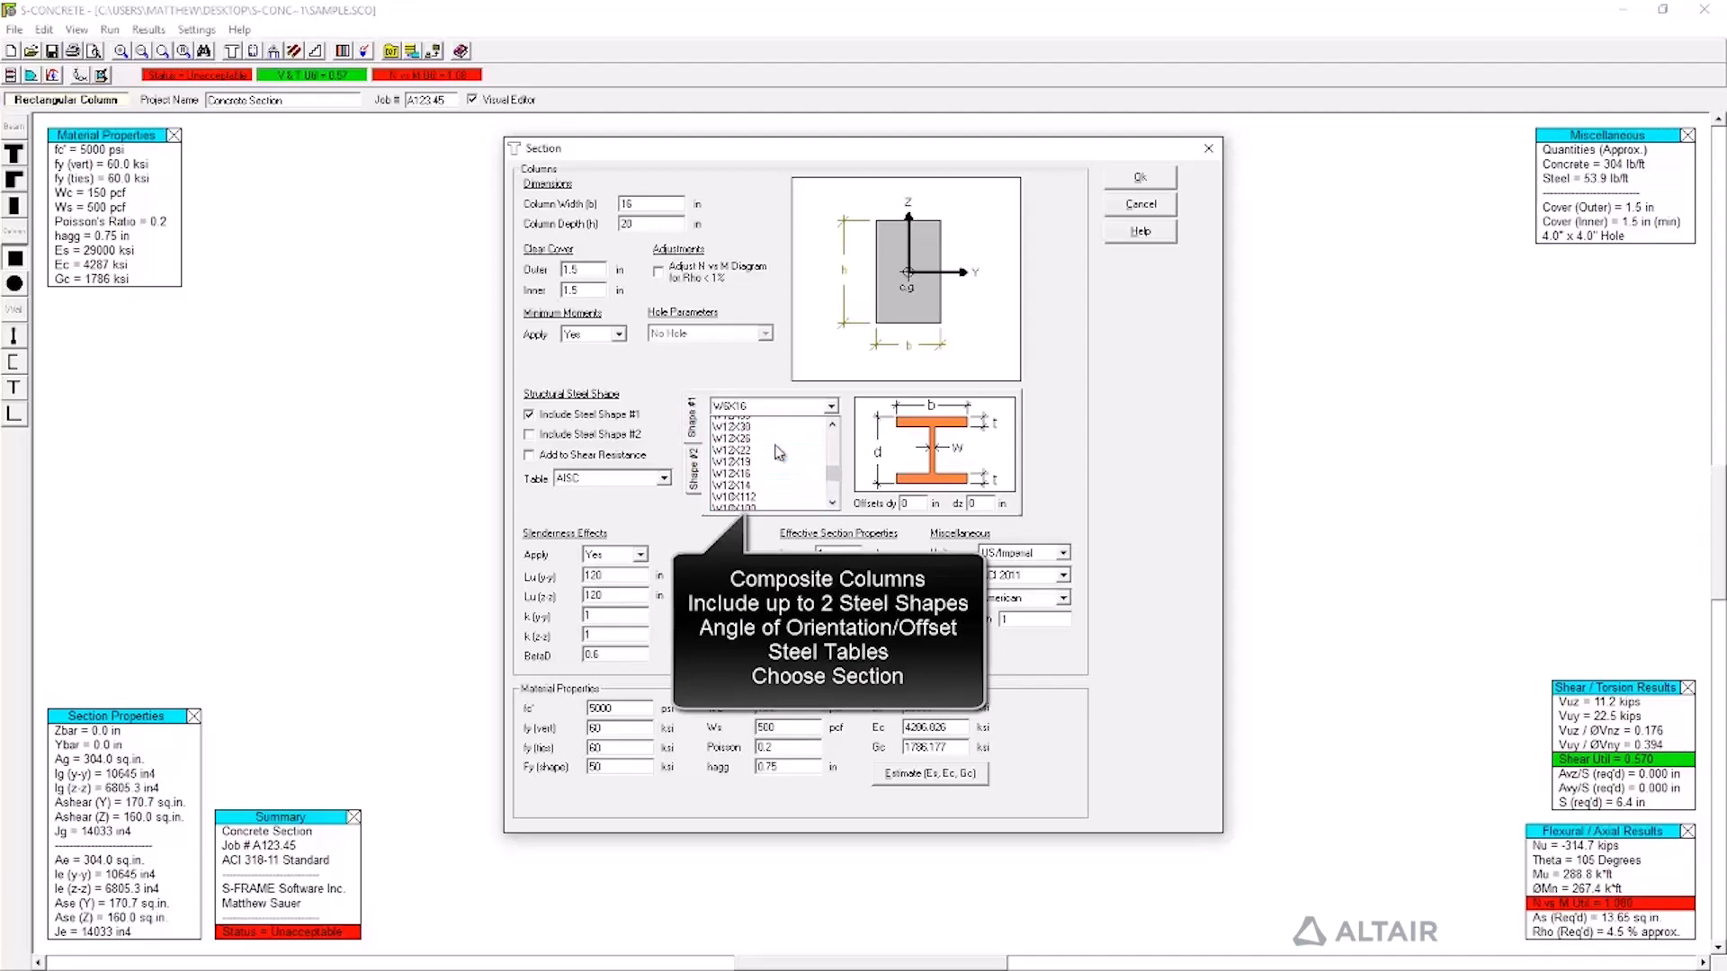
pyautogui.scroll(8, 779, 458)
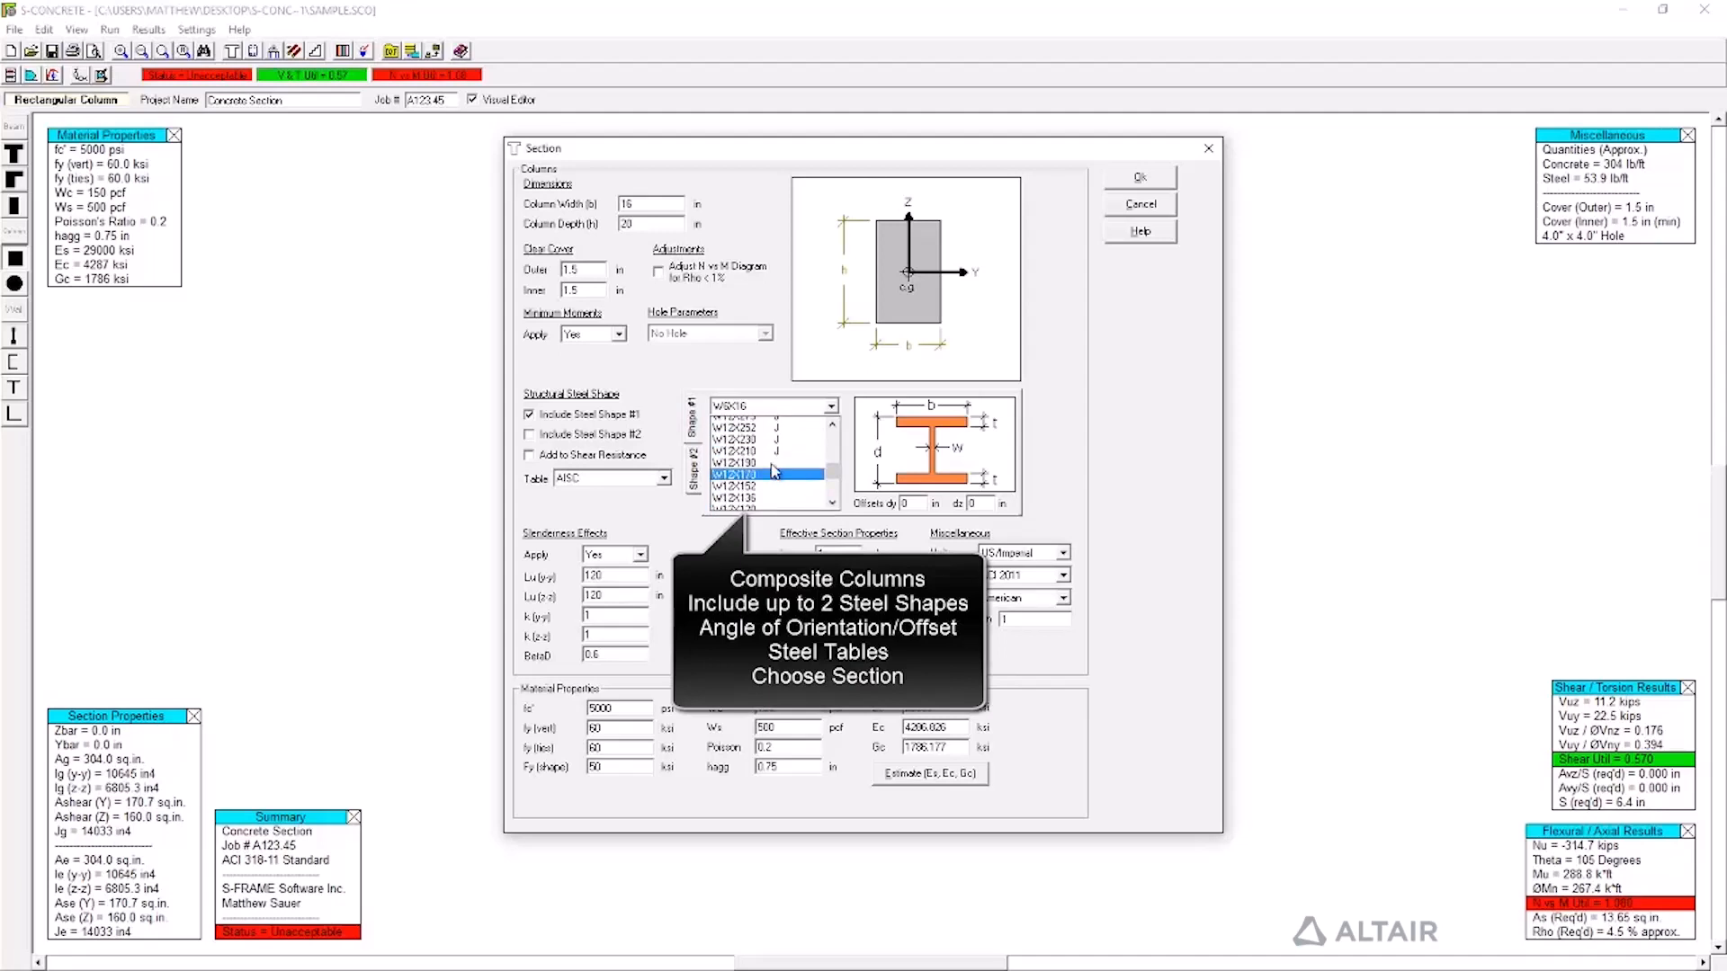
pyautogui.scroll(1, 773, 471)
pyautogui.click(765, 468)
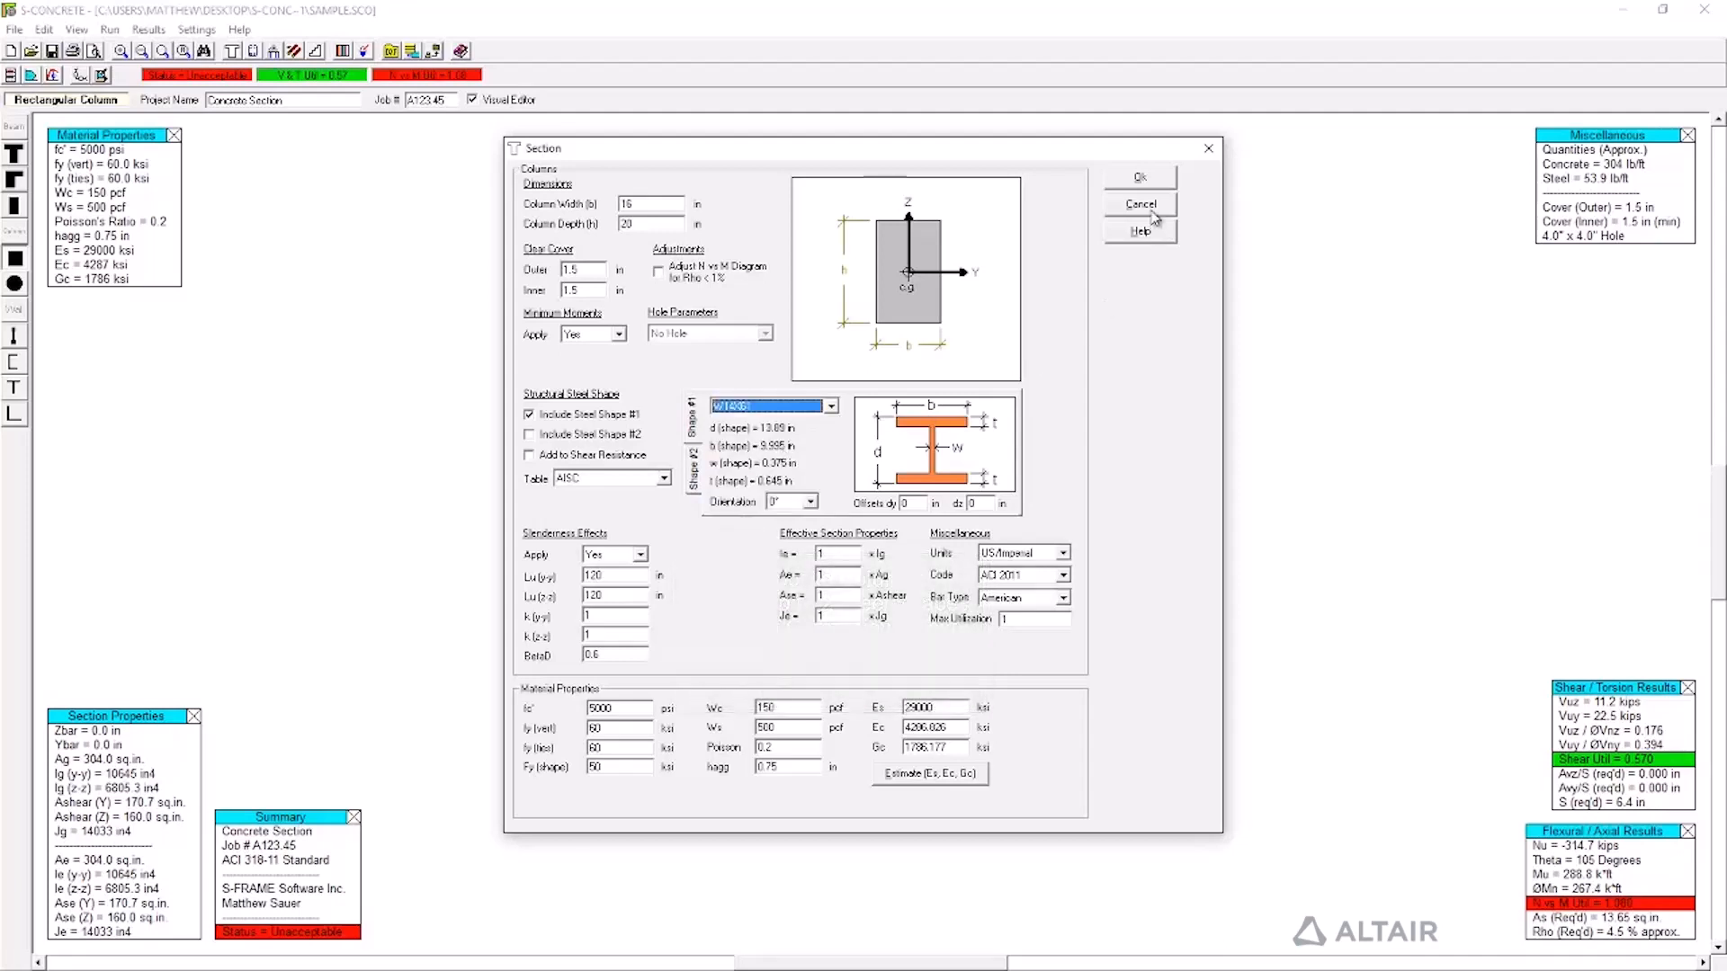
# Accept the composite column section and stretch the column's depth to 26 in directly in the section drawing.
pyautogui.click(1160, 184)
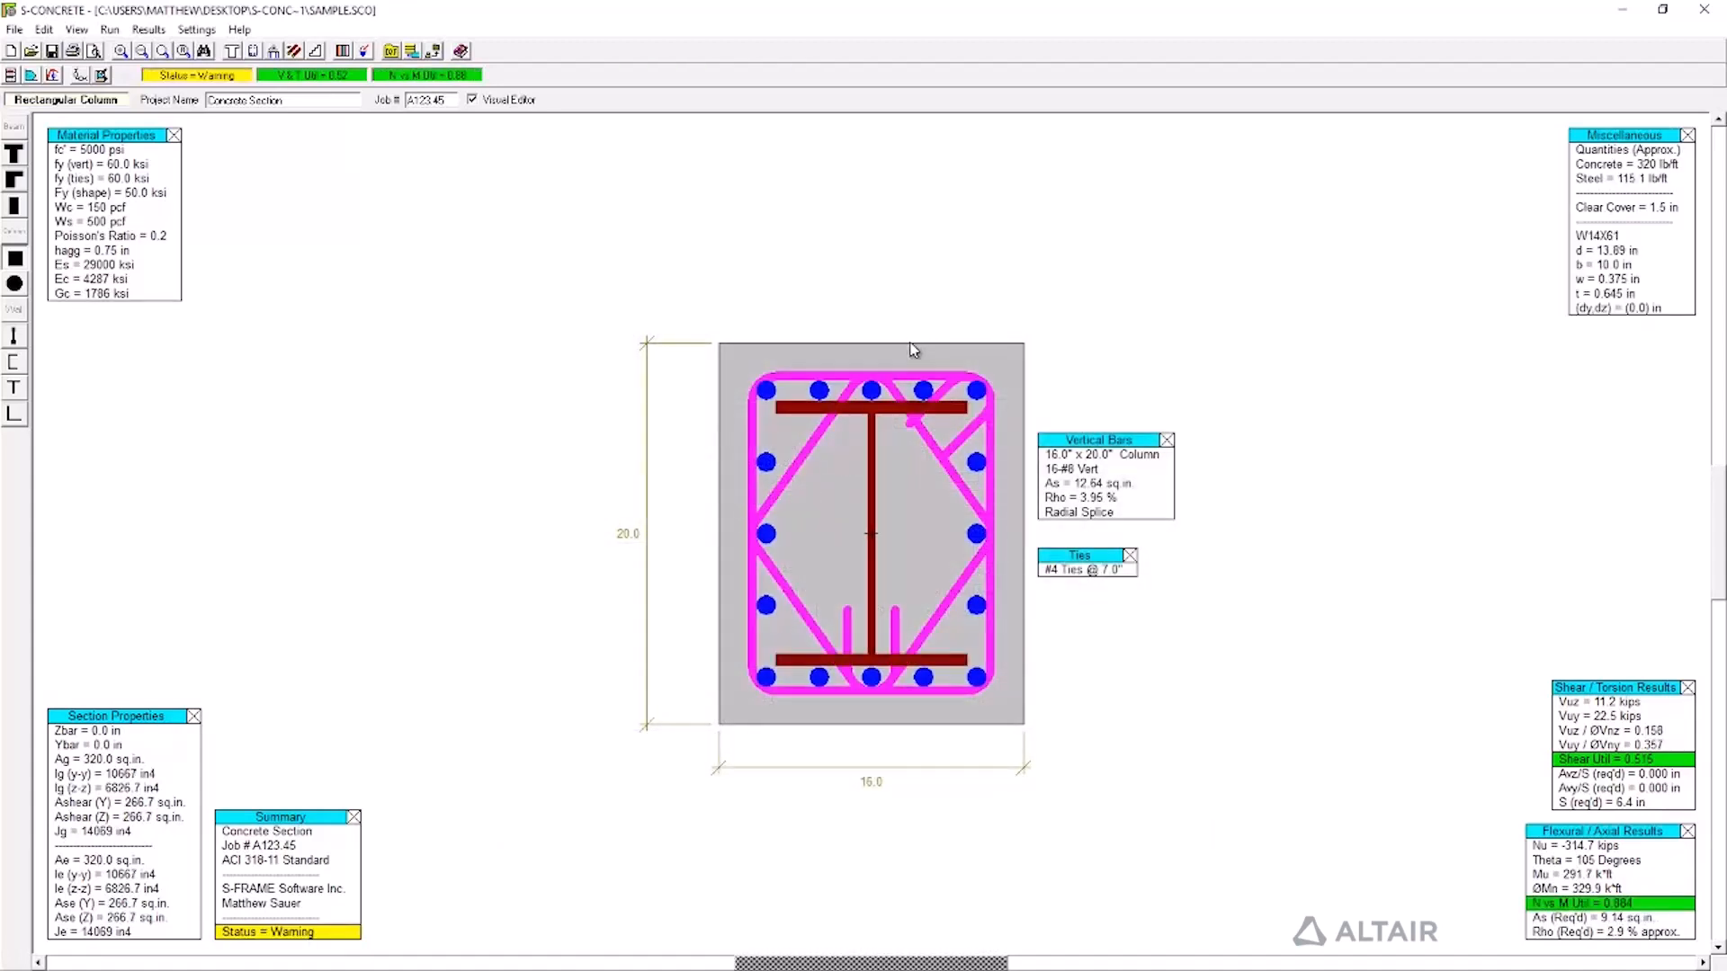
pyautogui.moveTo(913, 349); pyautogui.dragTo(915, 284)
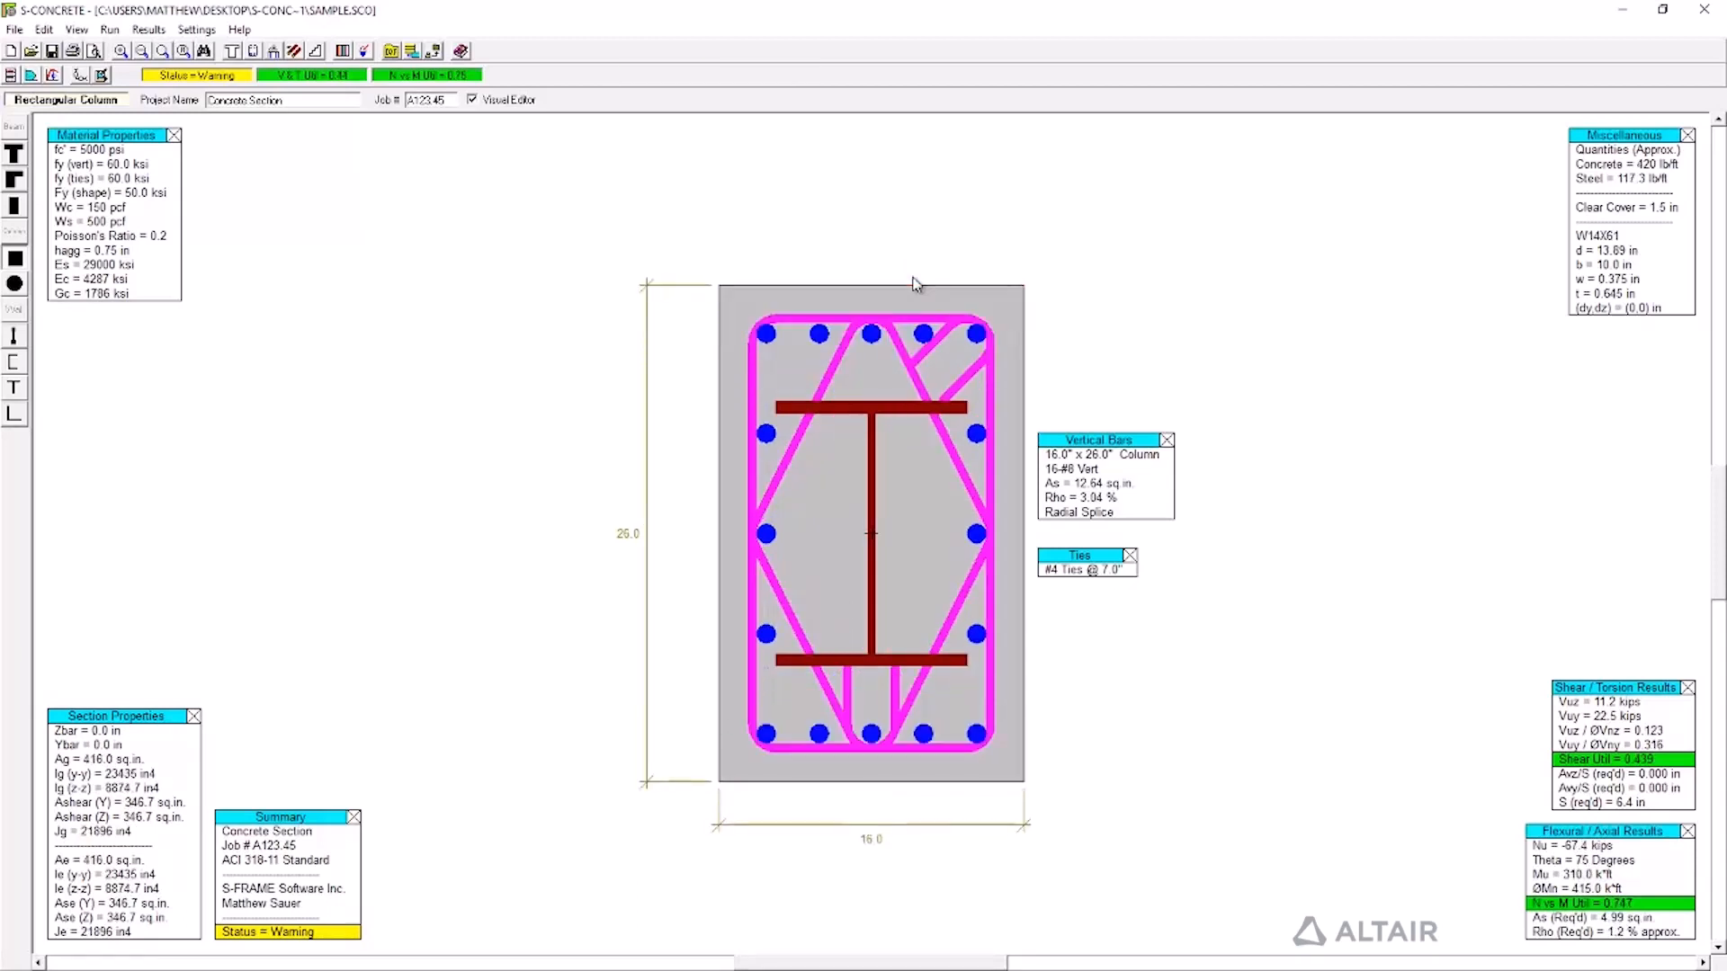
# Resize the embedded steel shape to W10X54 and reduce the column depth to 18 in within the section drawing.
pyautogui.moveTo(895, 407); pyautogui.dragTo(896, 457)
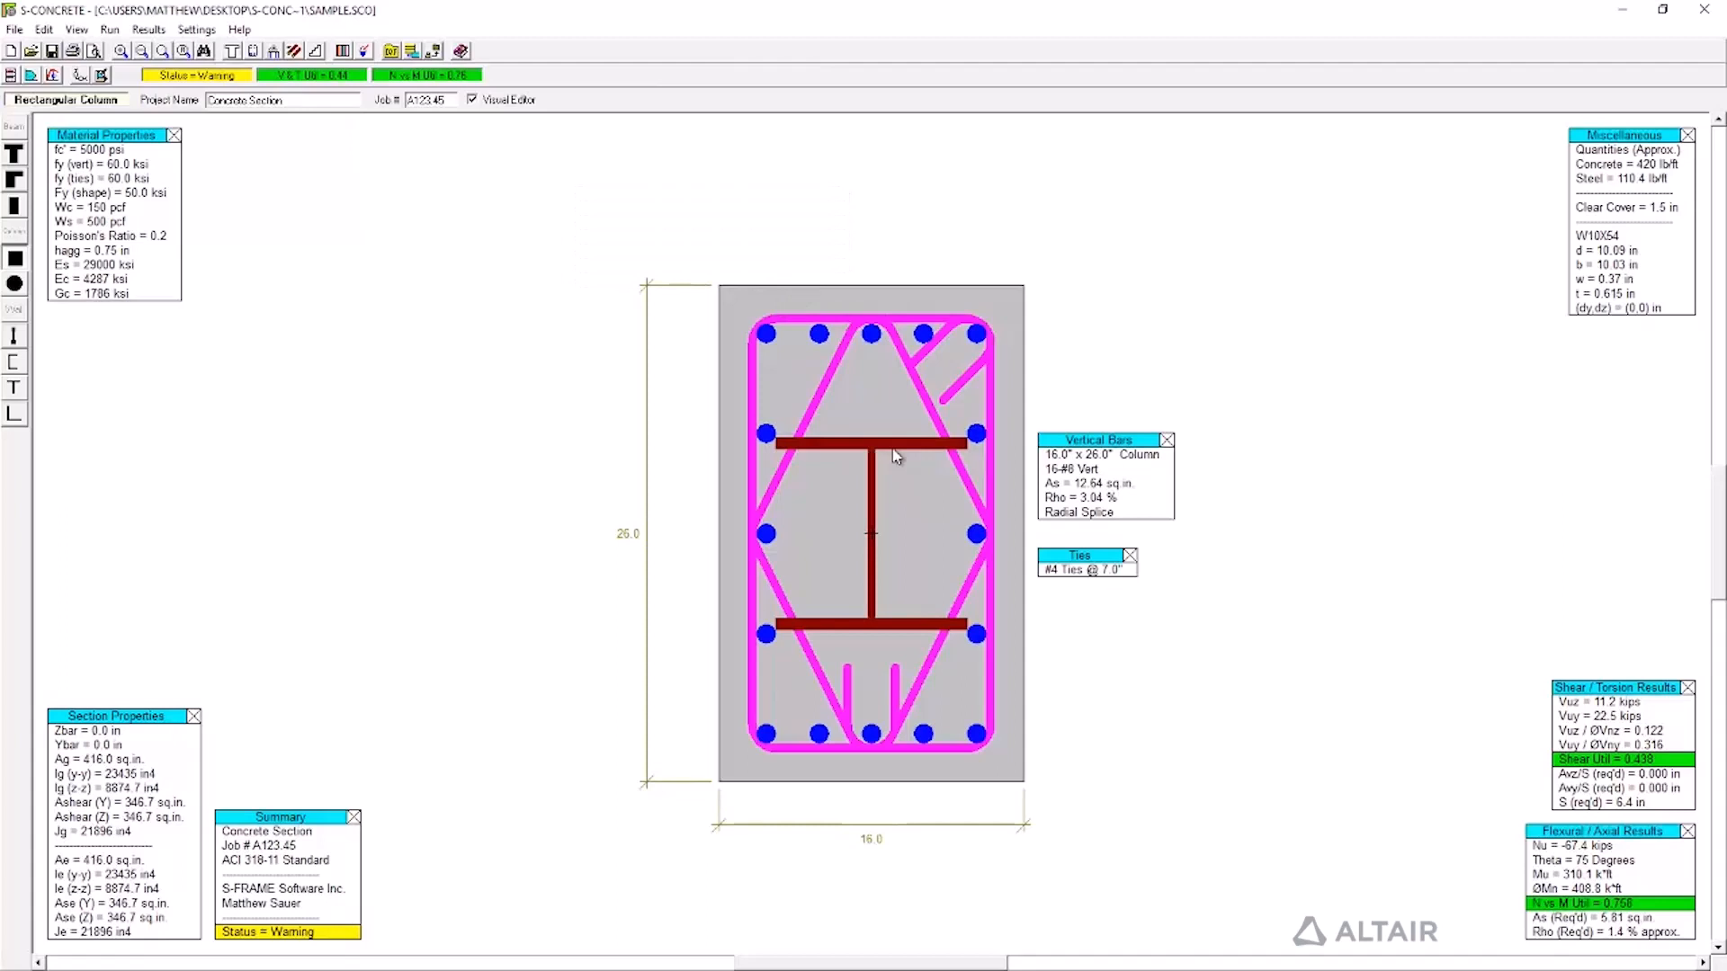
pyautogui.moveTo(879, 287); pyautogui.dragTo(864, 349)
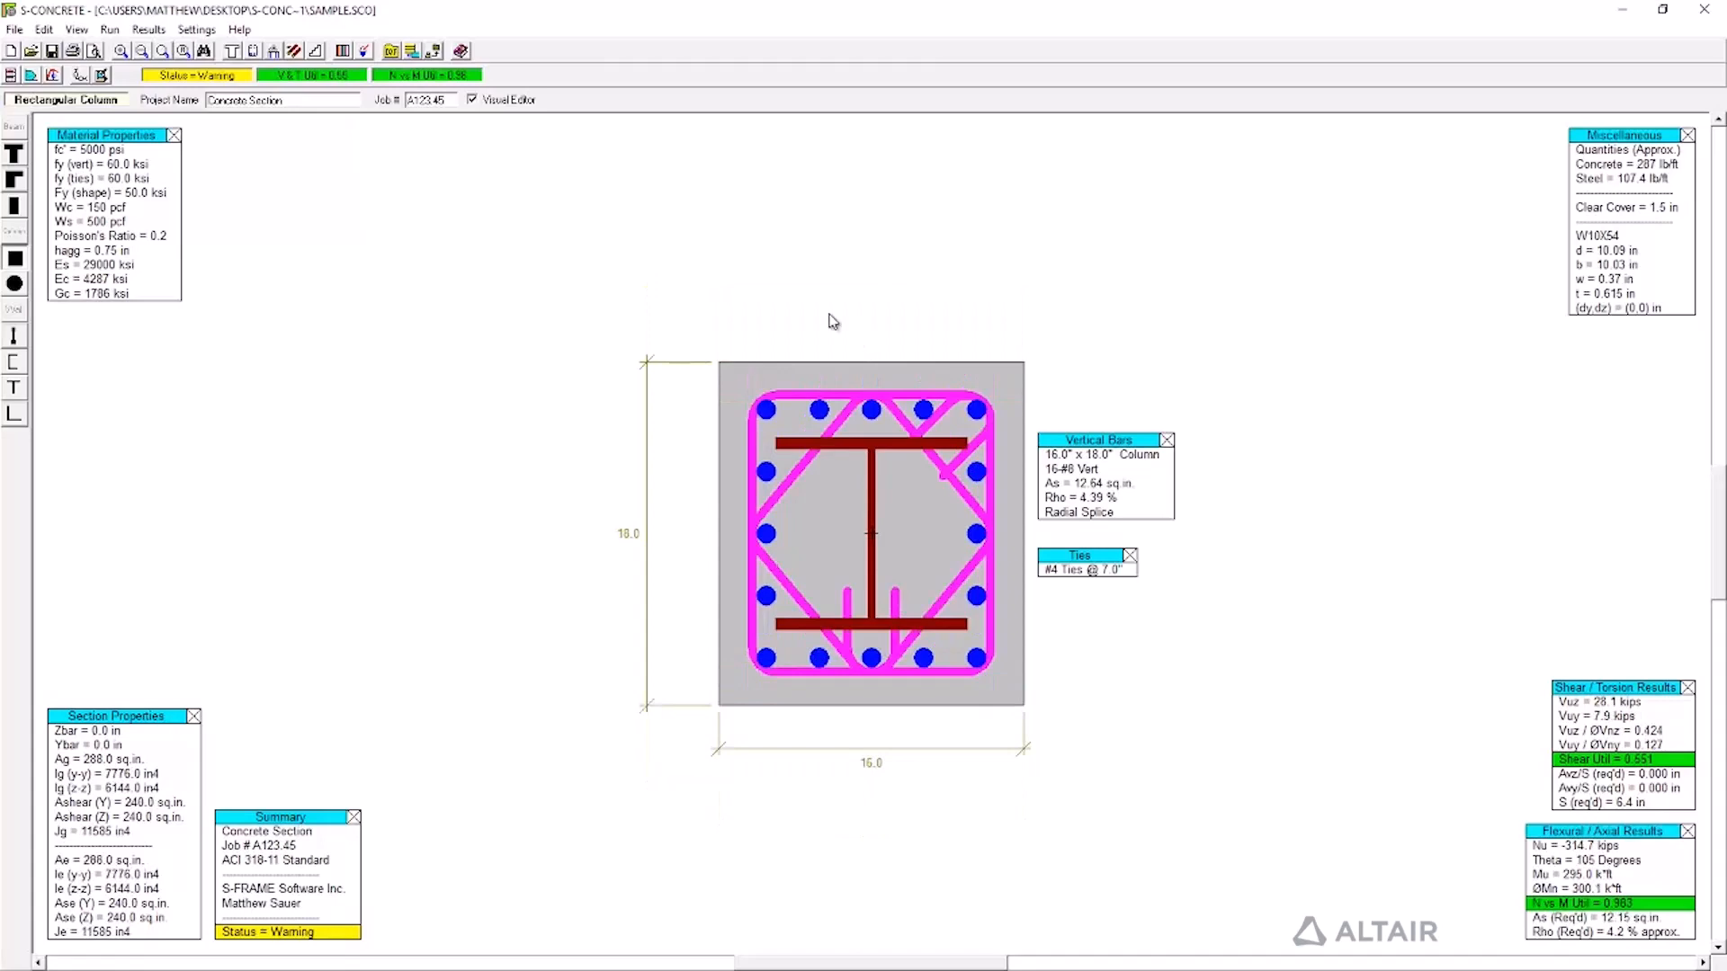
# Exclude steel shape #1 from the column's section settings and accept the section.
pyautogui.click(230, 52)
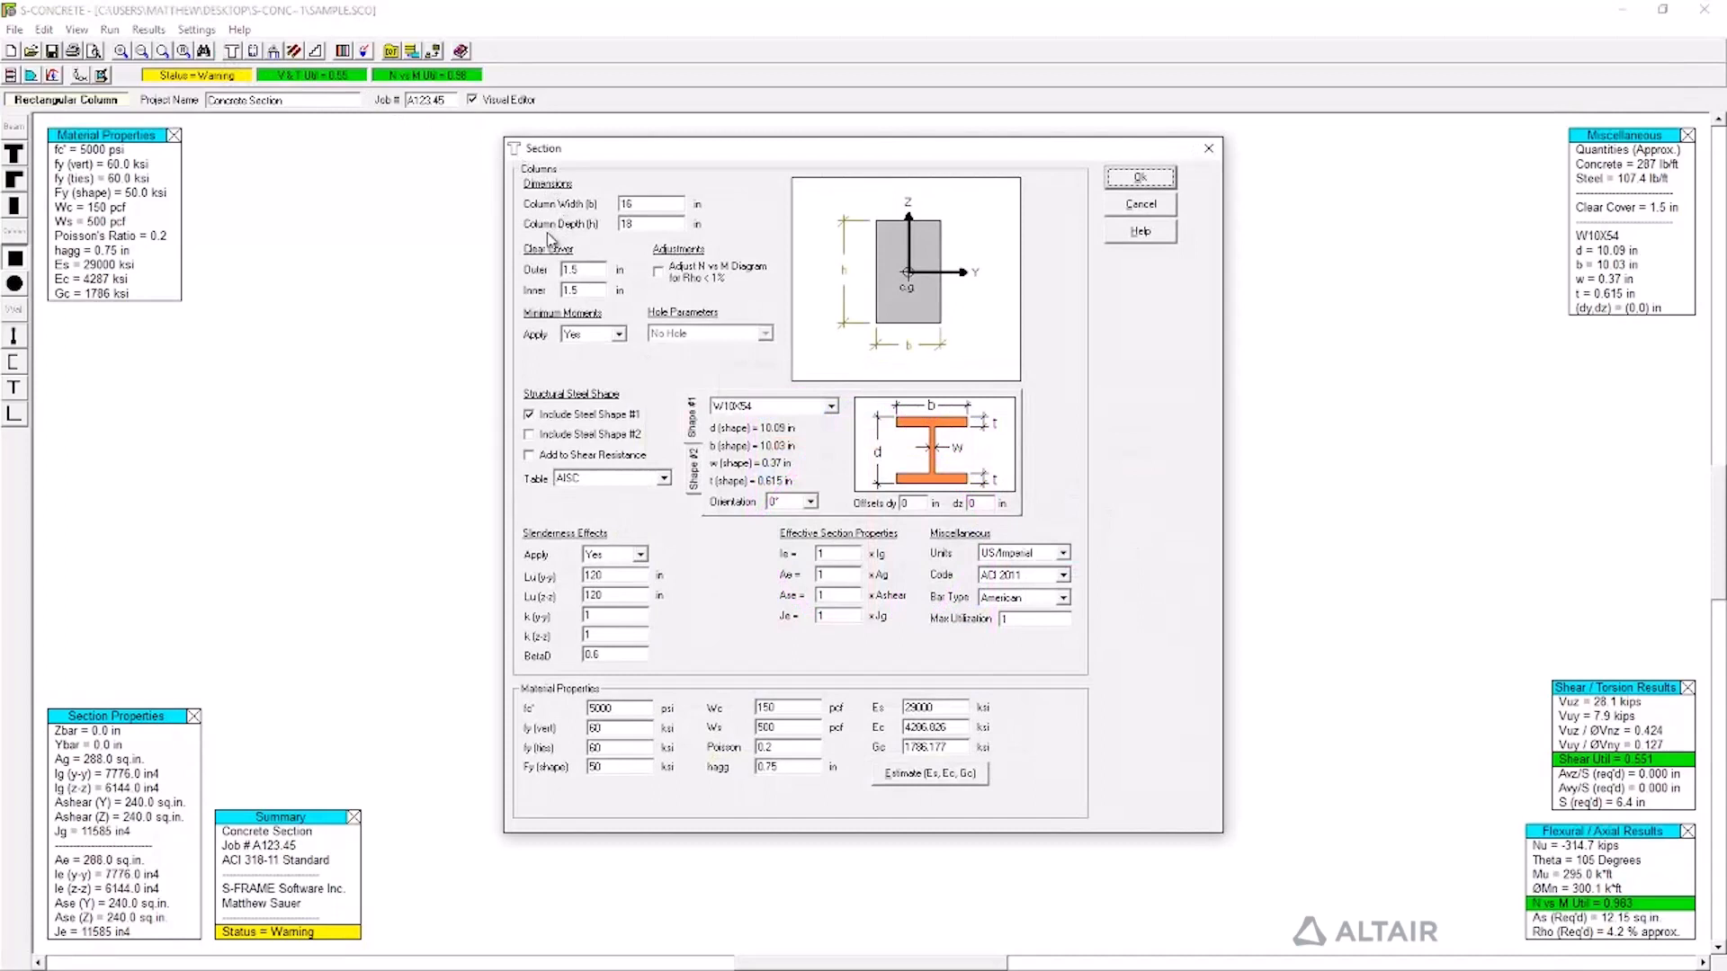
pyautogui.click(534, 418)
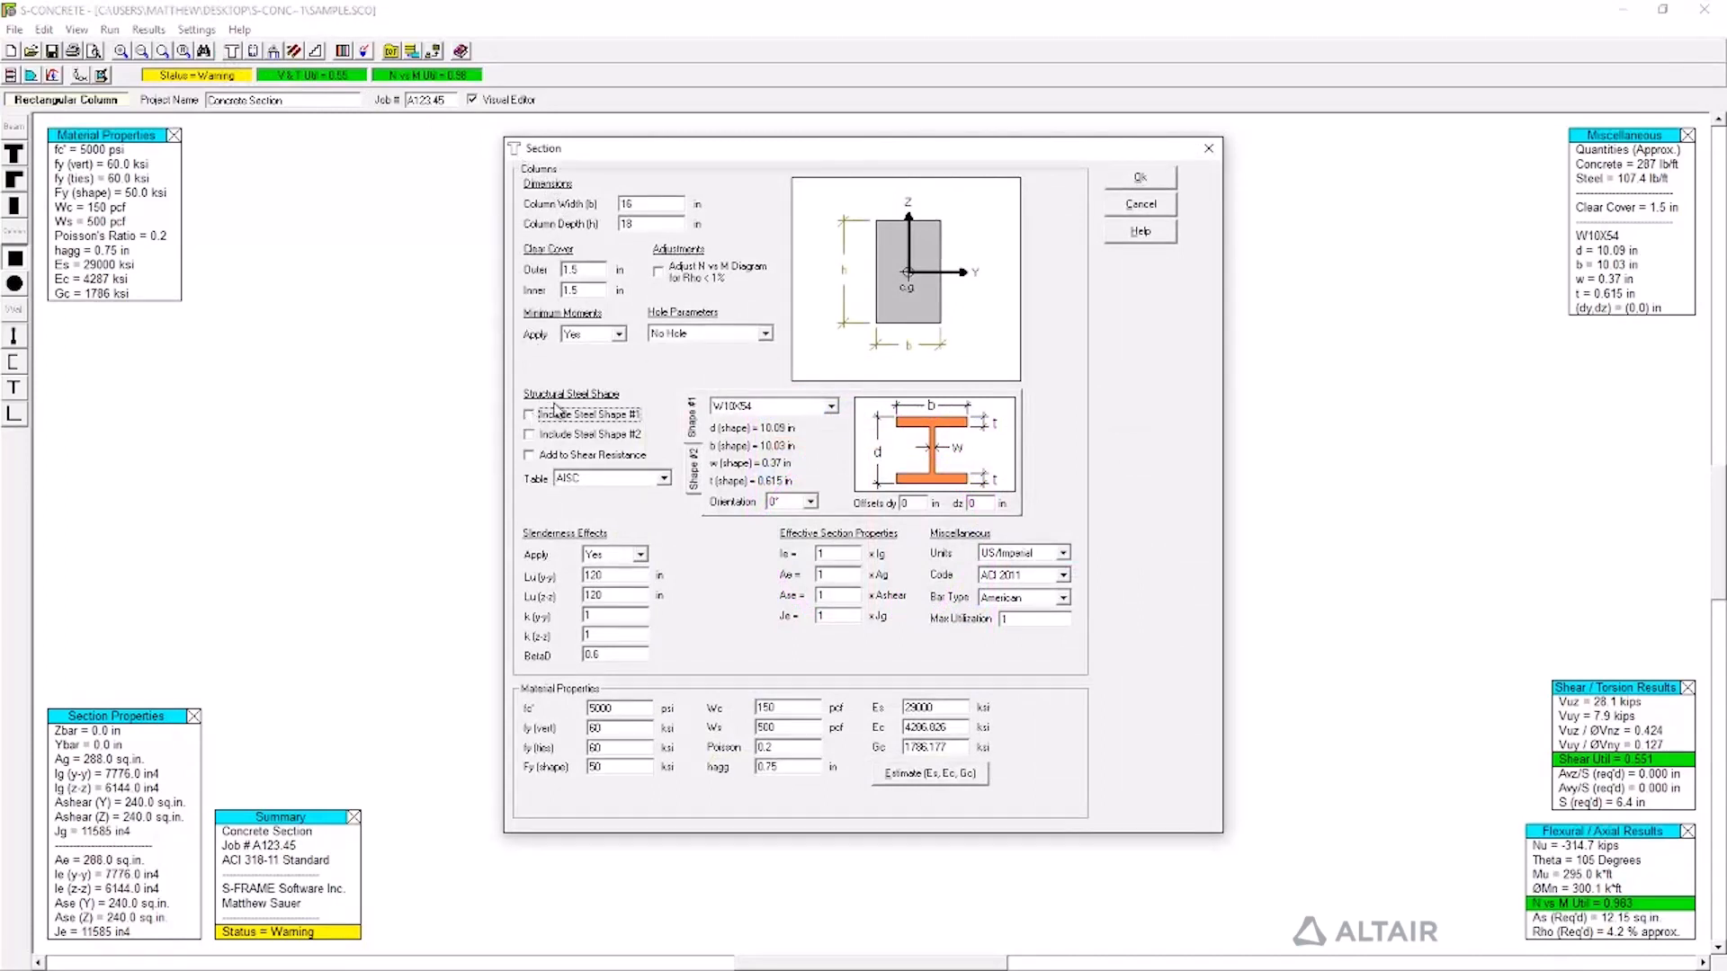
pyautogui.click(1109, 179)
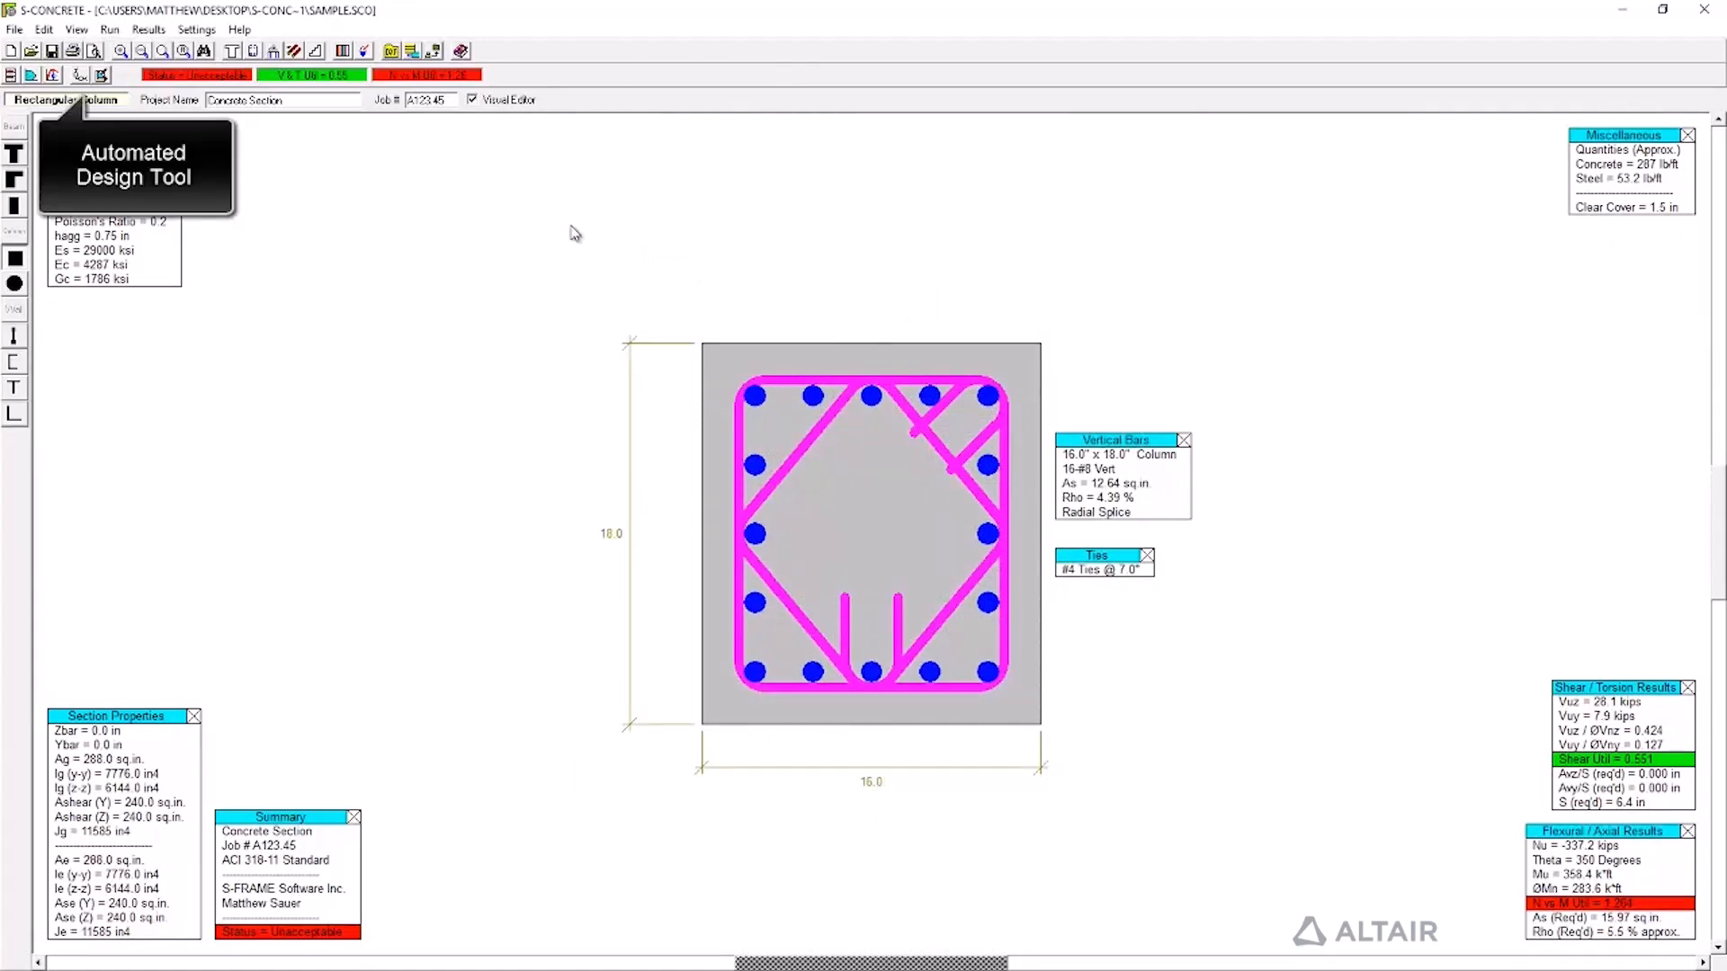
# Run the Automated Design in automatic mode on the column and accept the redesigned section.
pyautogui.click(104, 76)
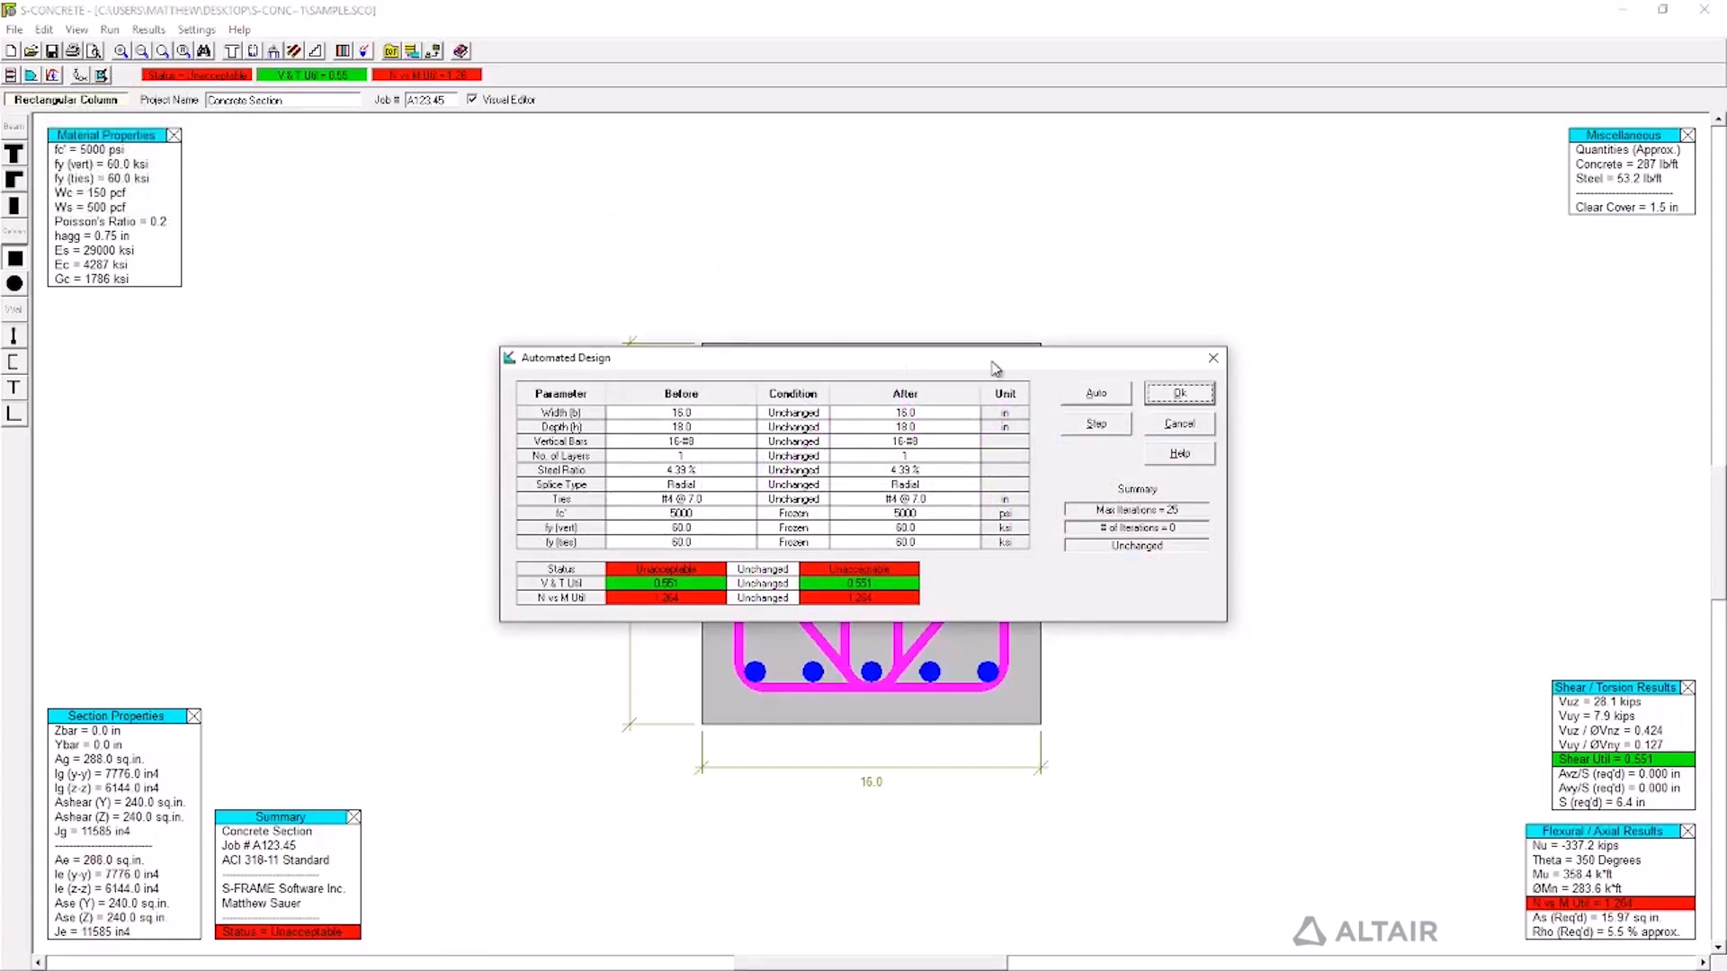
pyautogui.click(1115, 396)
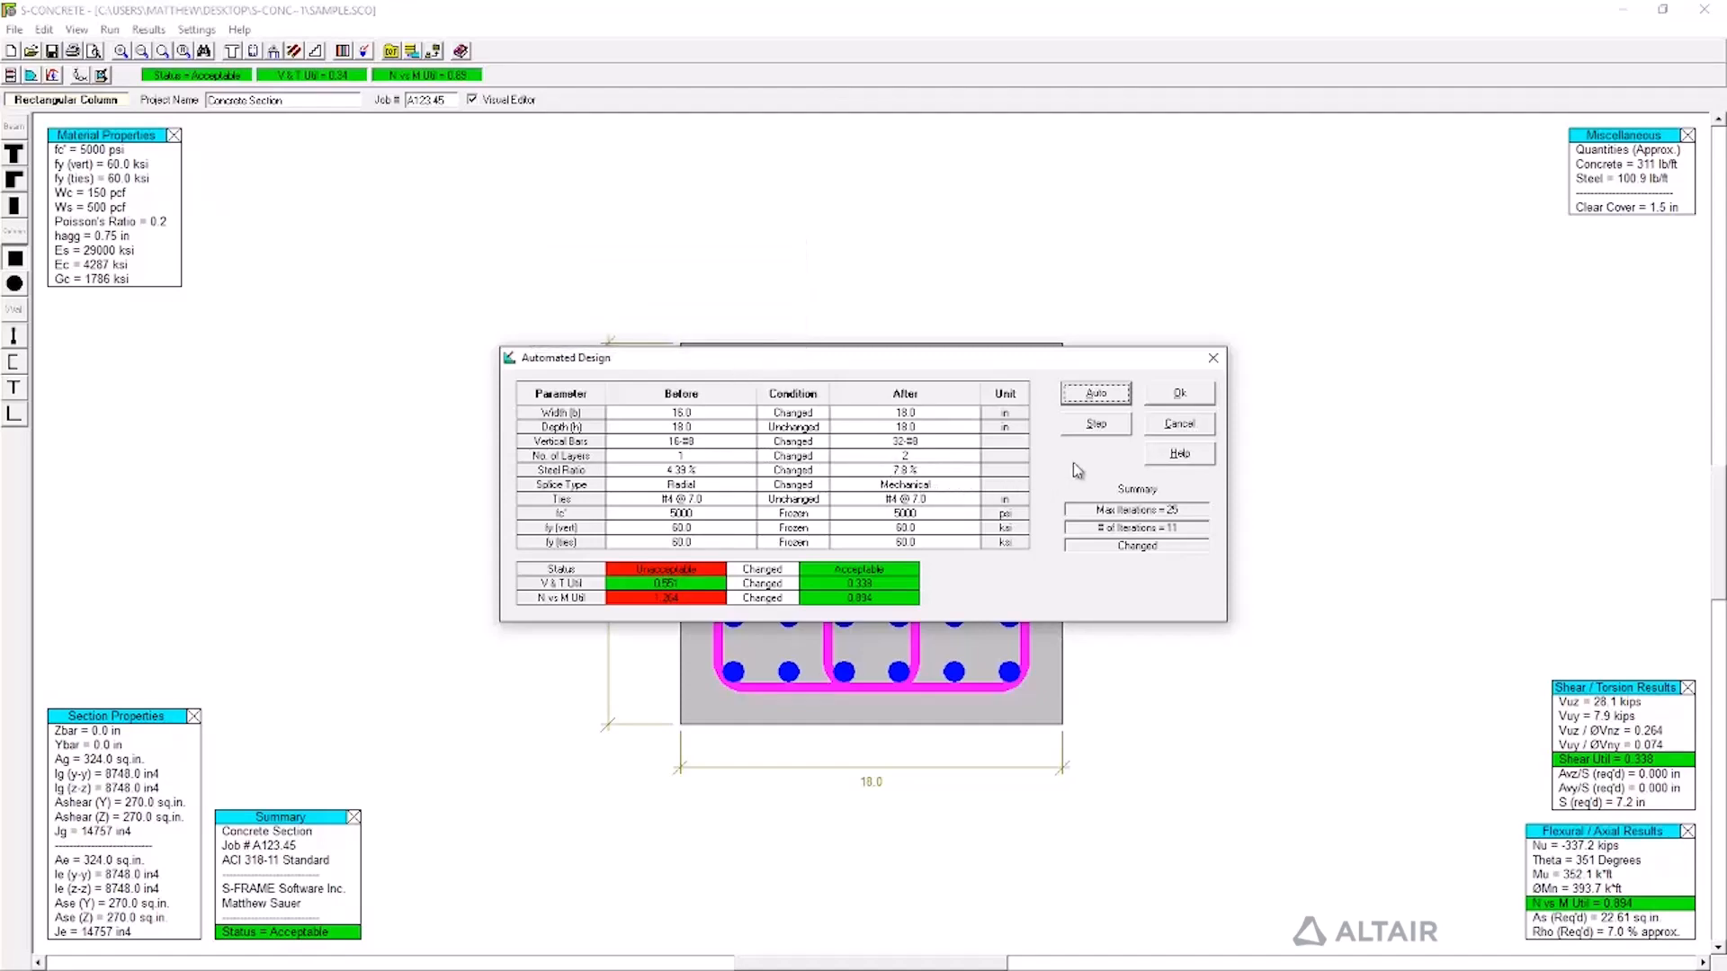
pyautogui.click(1194, 402)
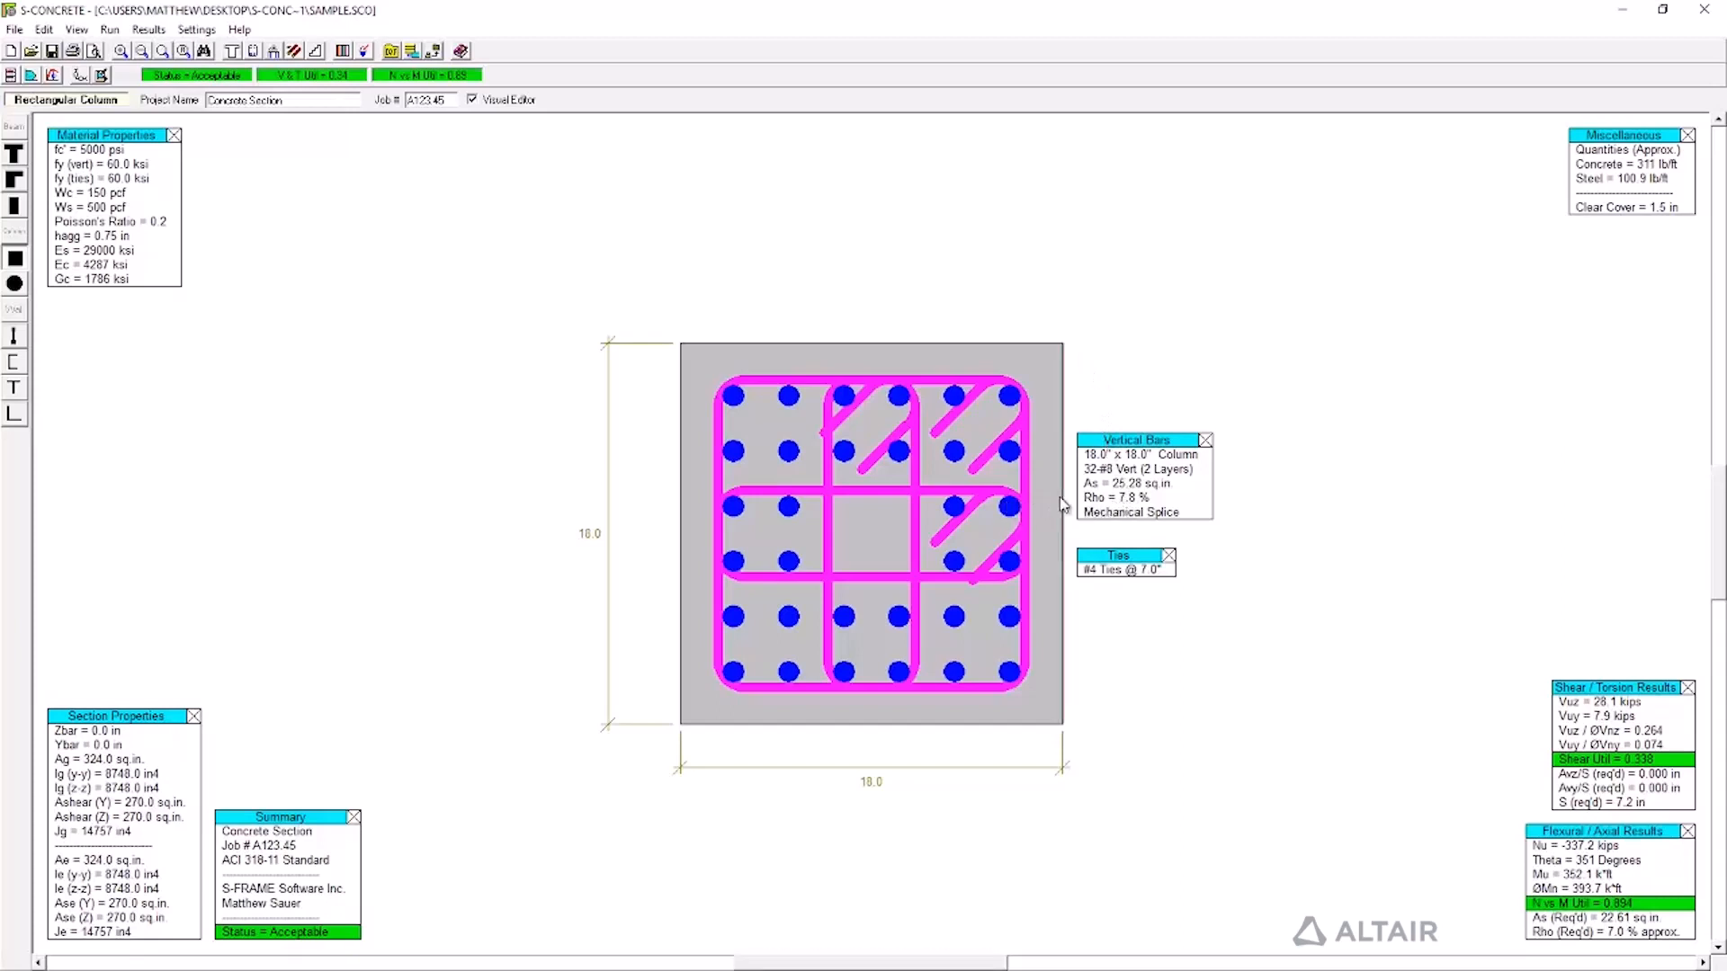
# Reduce the column to 16 in wide by 16 in deep directly in the section drawing.
pyautogui.moveTo(1052, 499); pyautogui.dragTo(1049, 506)
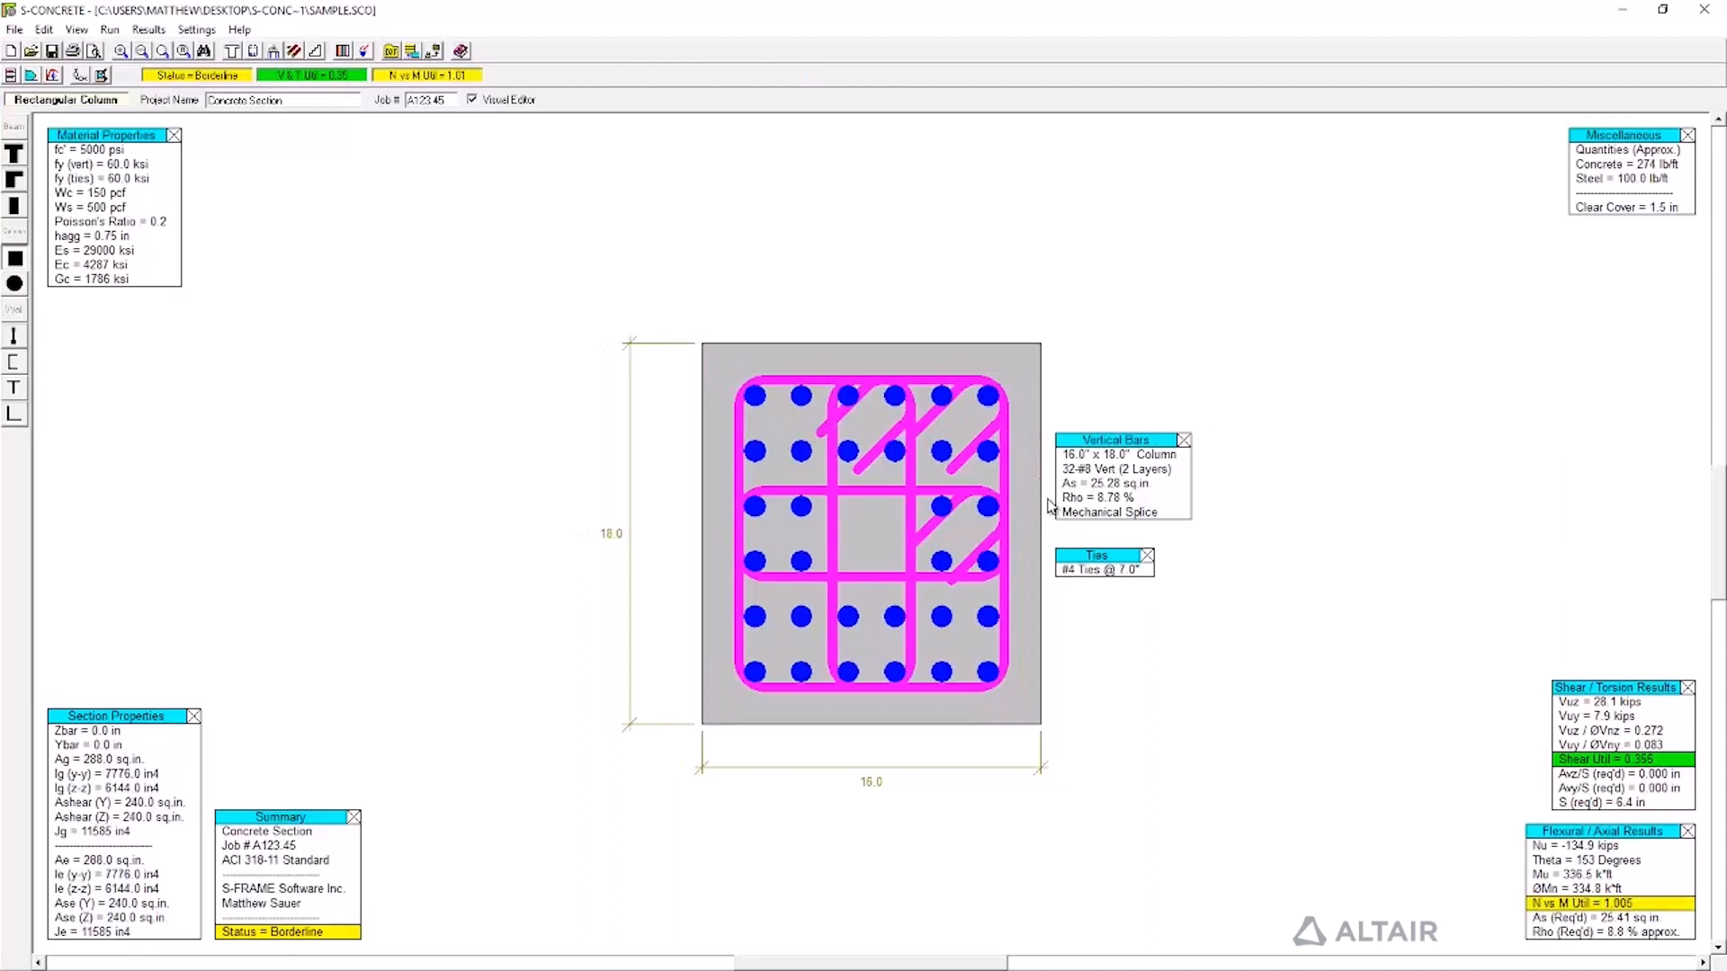
pyautogui.click(907, 354)
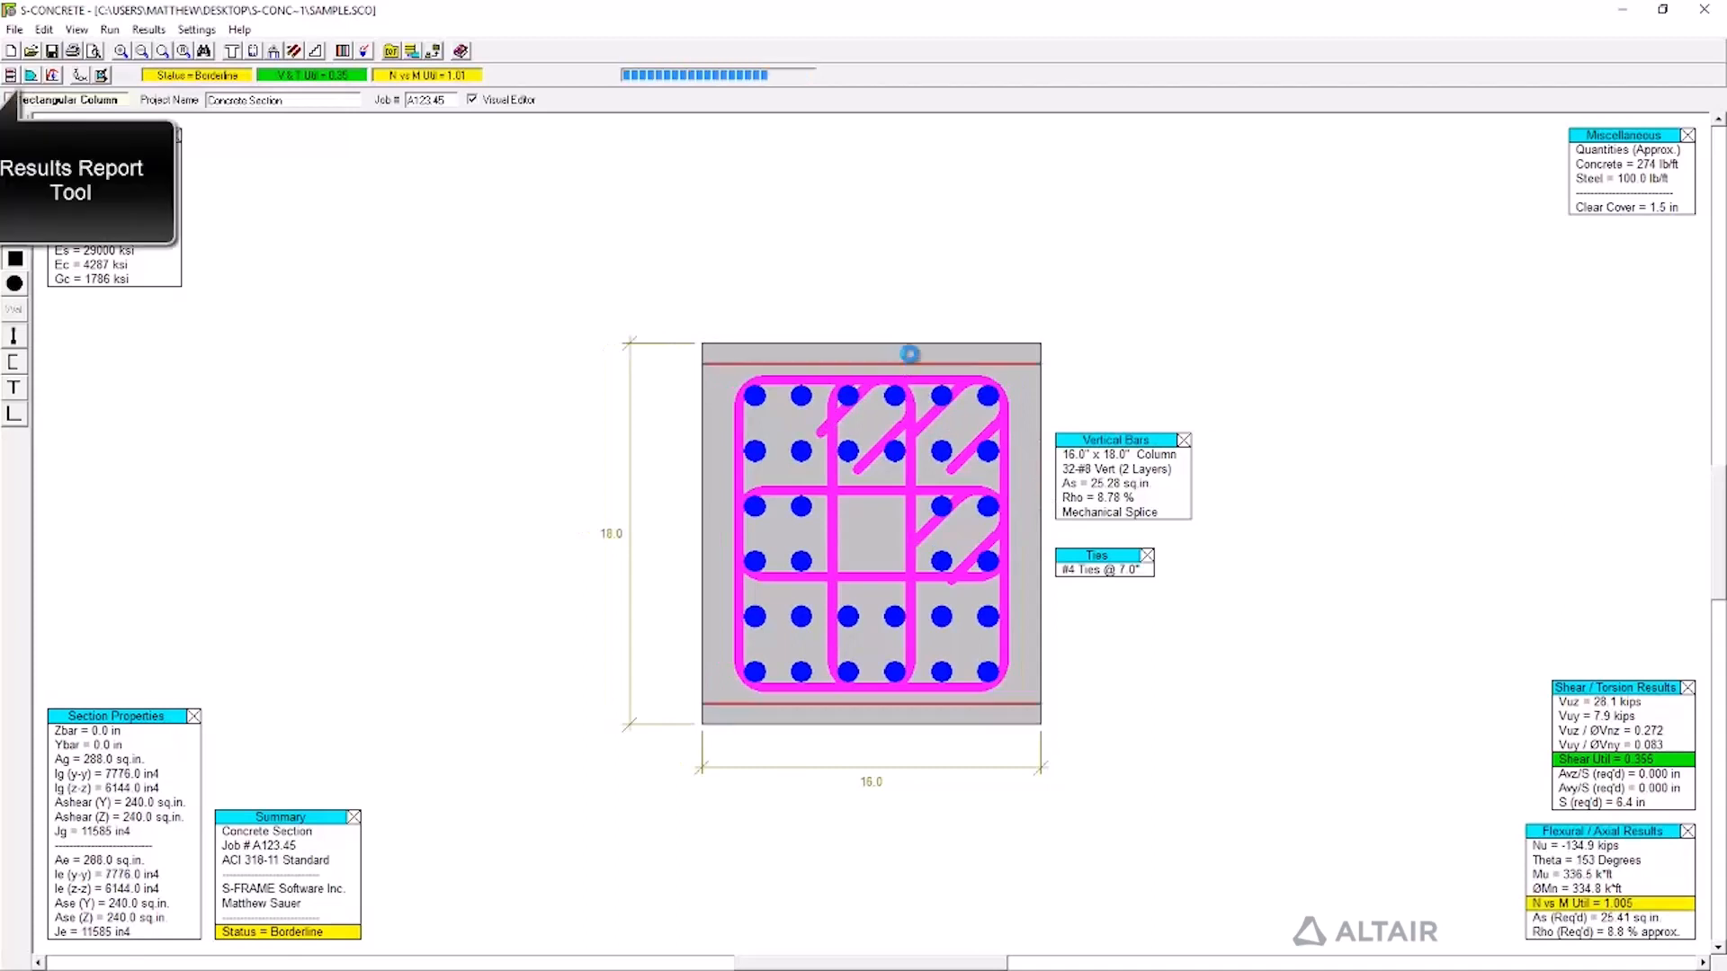
pyautogui.moveTo(907, 354); pyautogui.dragTo(884, 361)
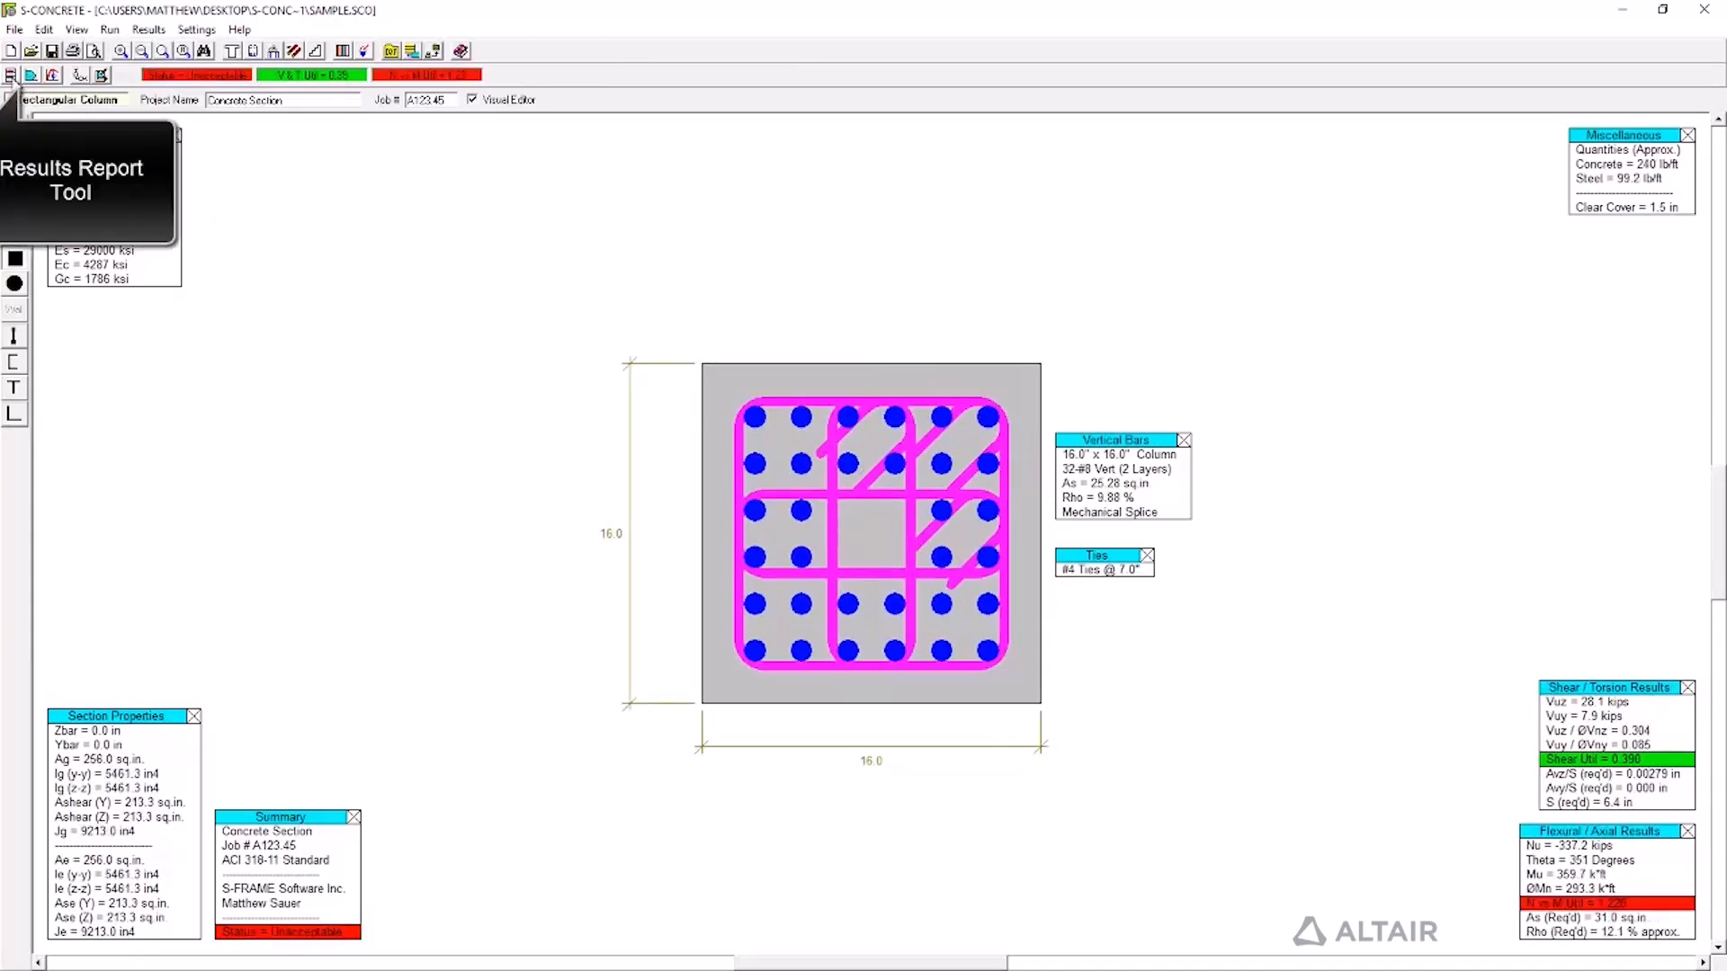
# Open the Results Report and examine the section and material properties, slenderness effects, and factored input and design loads.
pyautogui.click(10, 75)
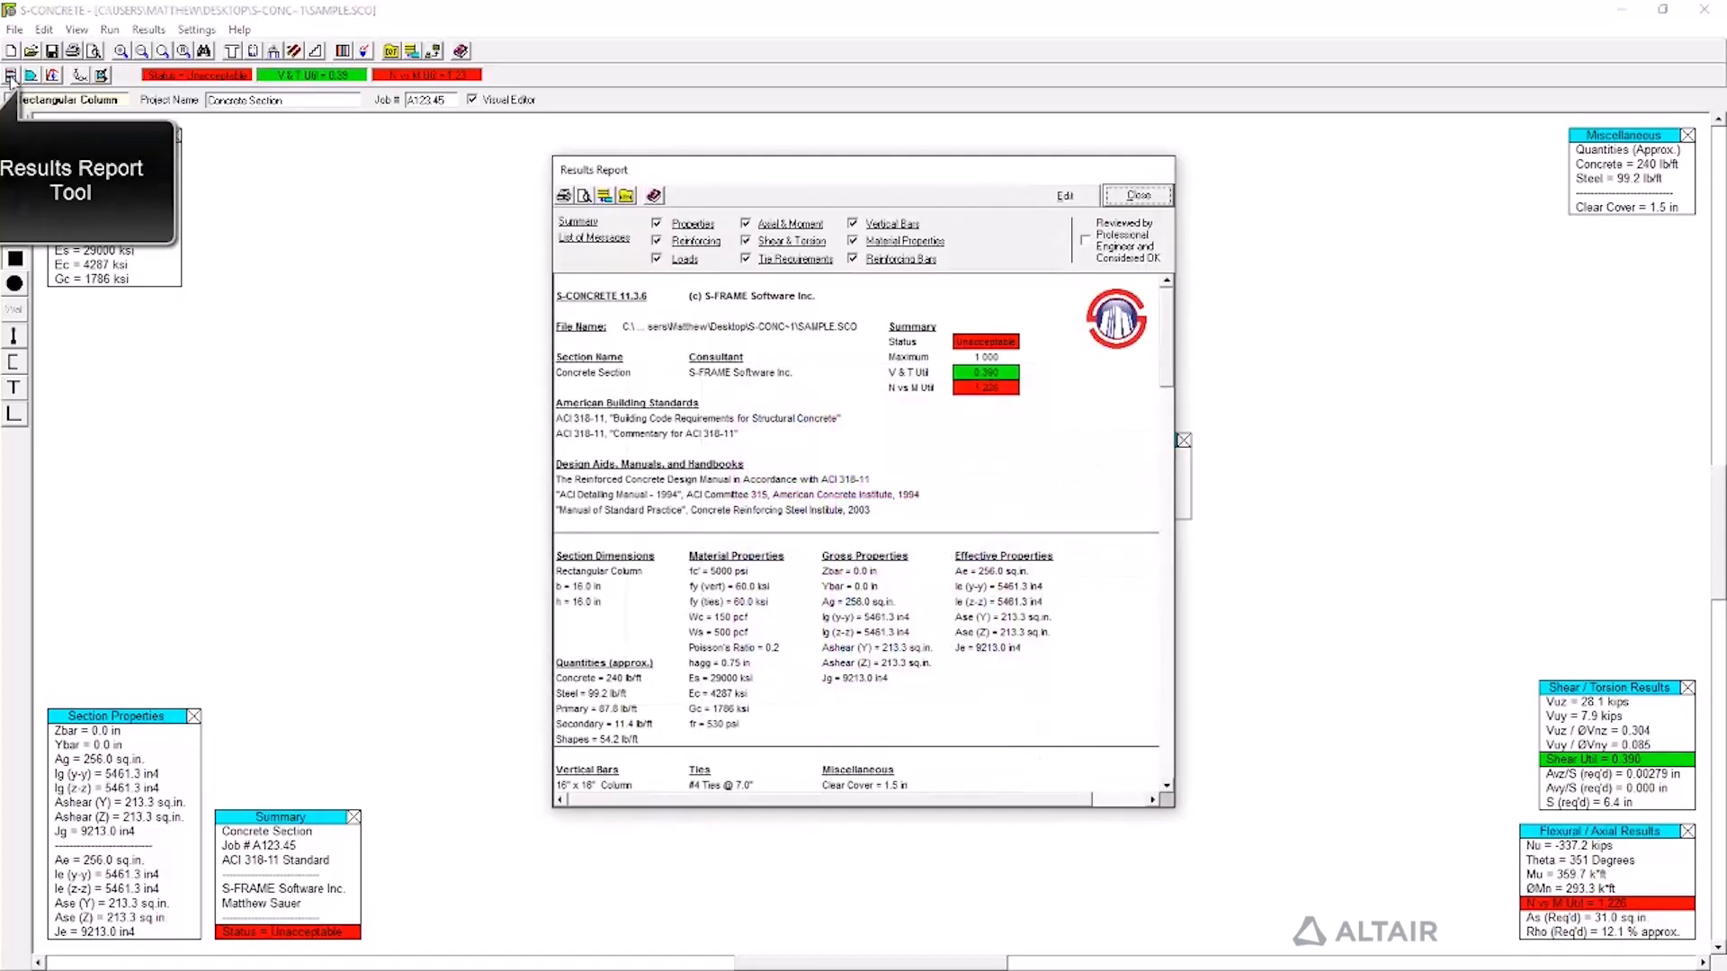
pyautogui.scroll(-3, 764, 589)
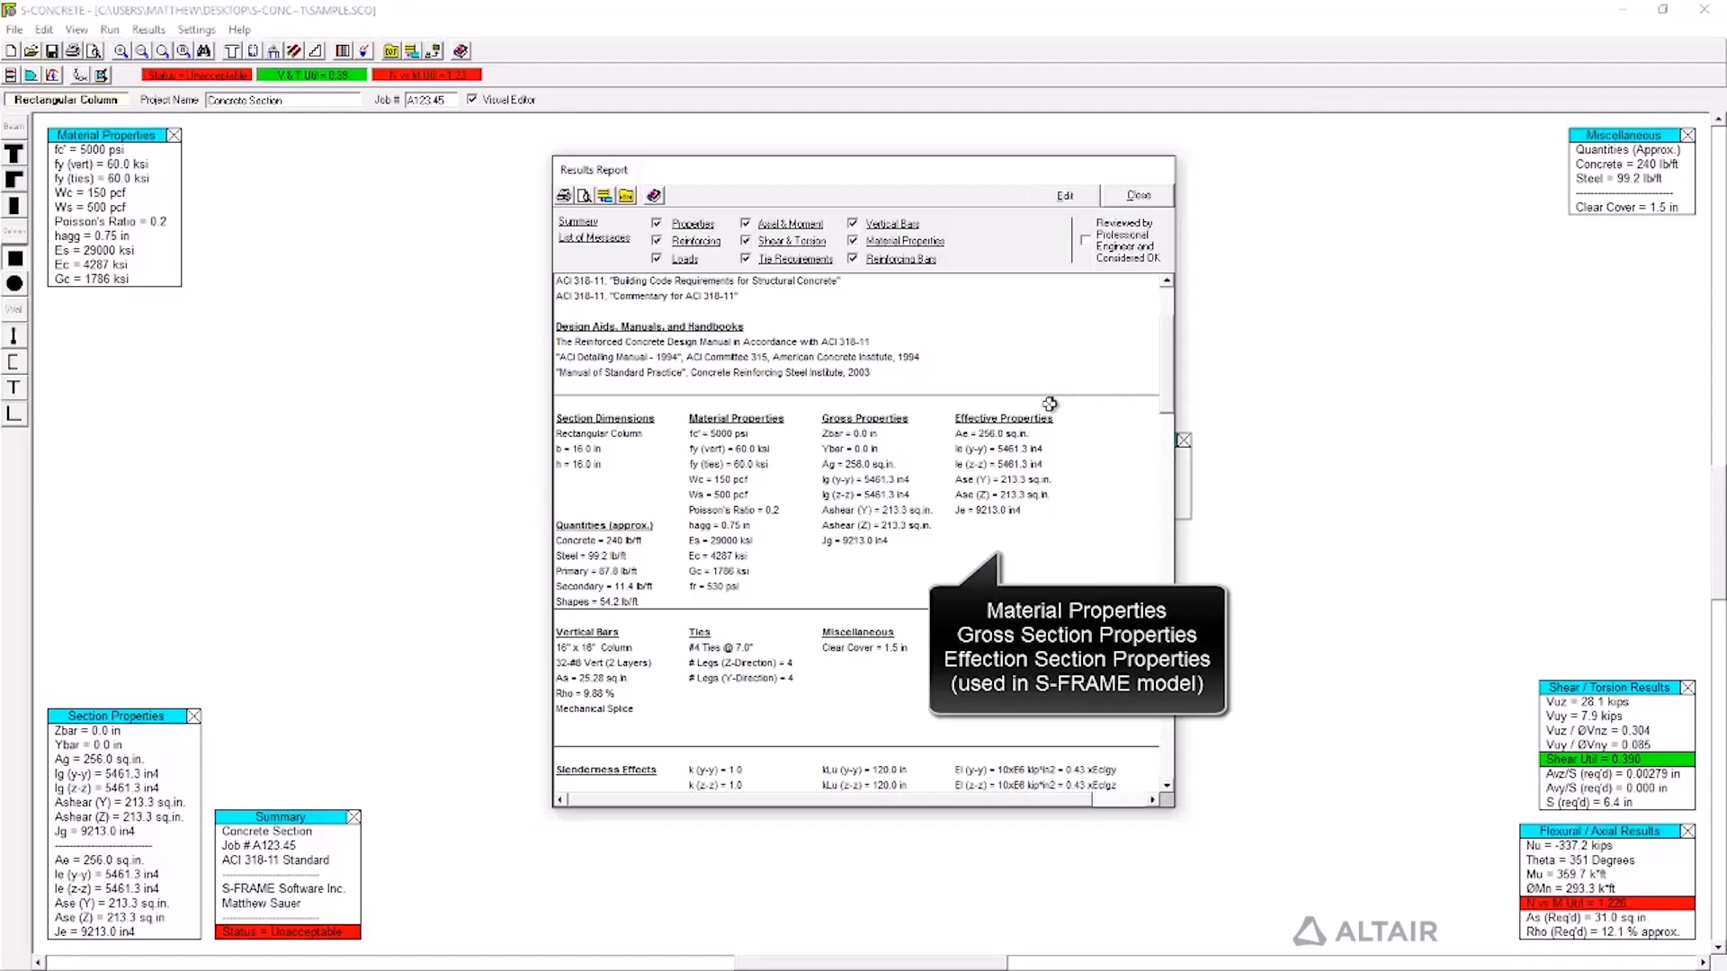
pyautogui.scroll(-8, 1051, 469)
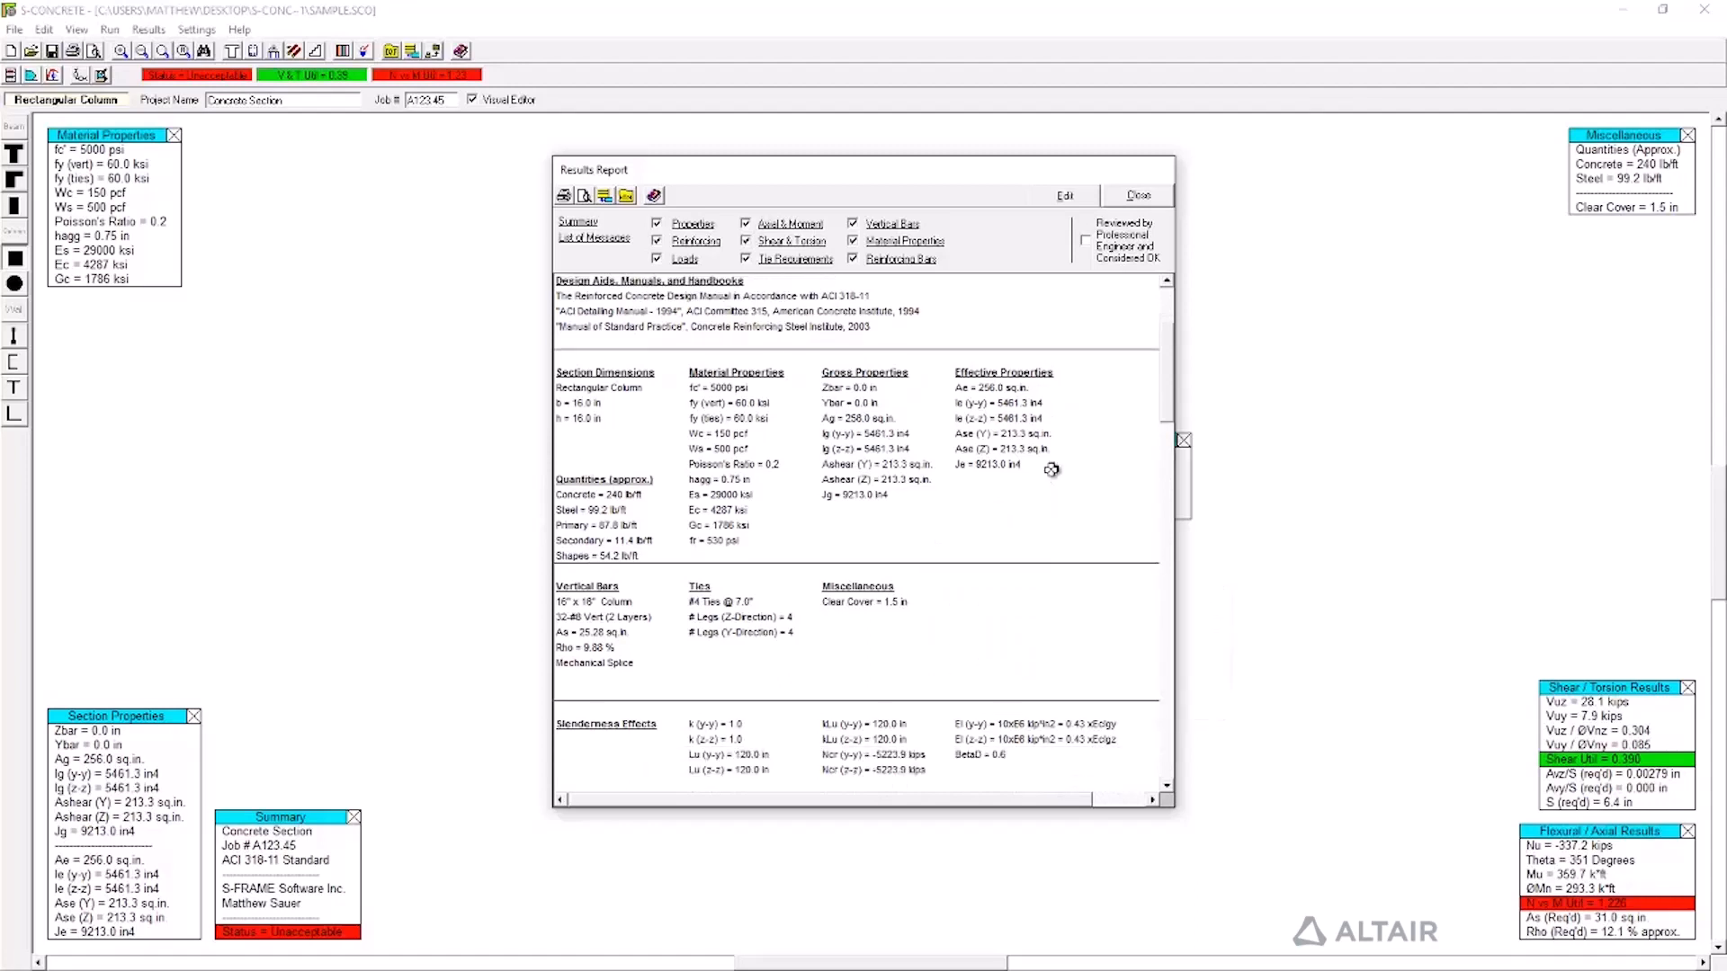
pyautogui.scroll(-3, 1051, 470)
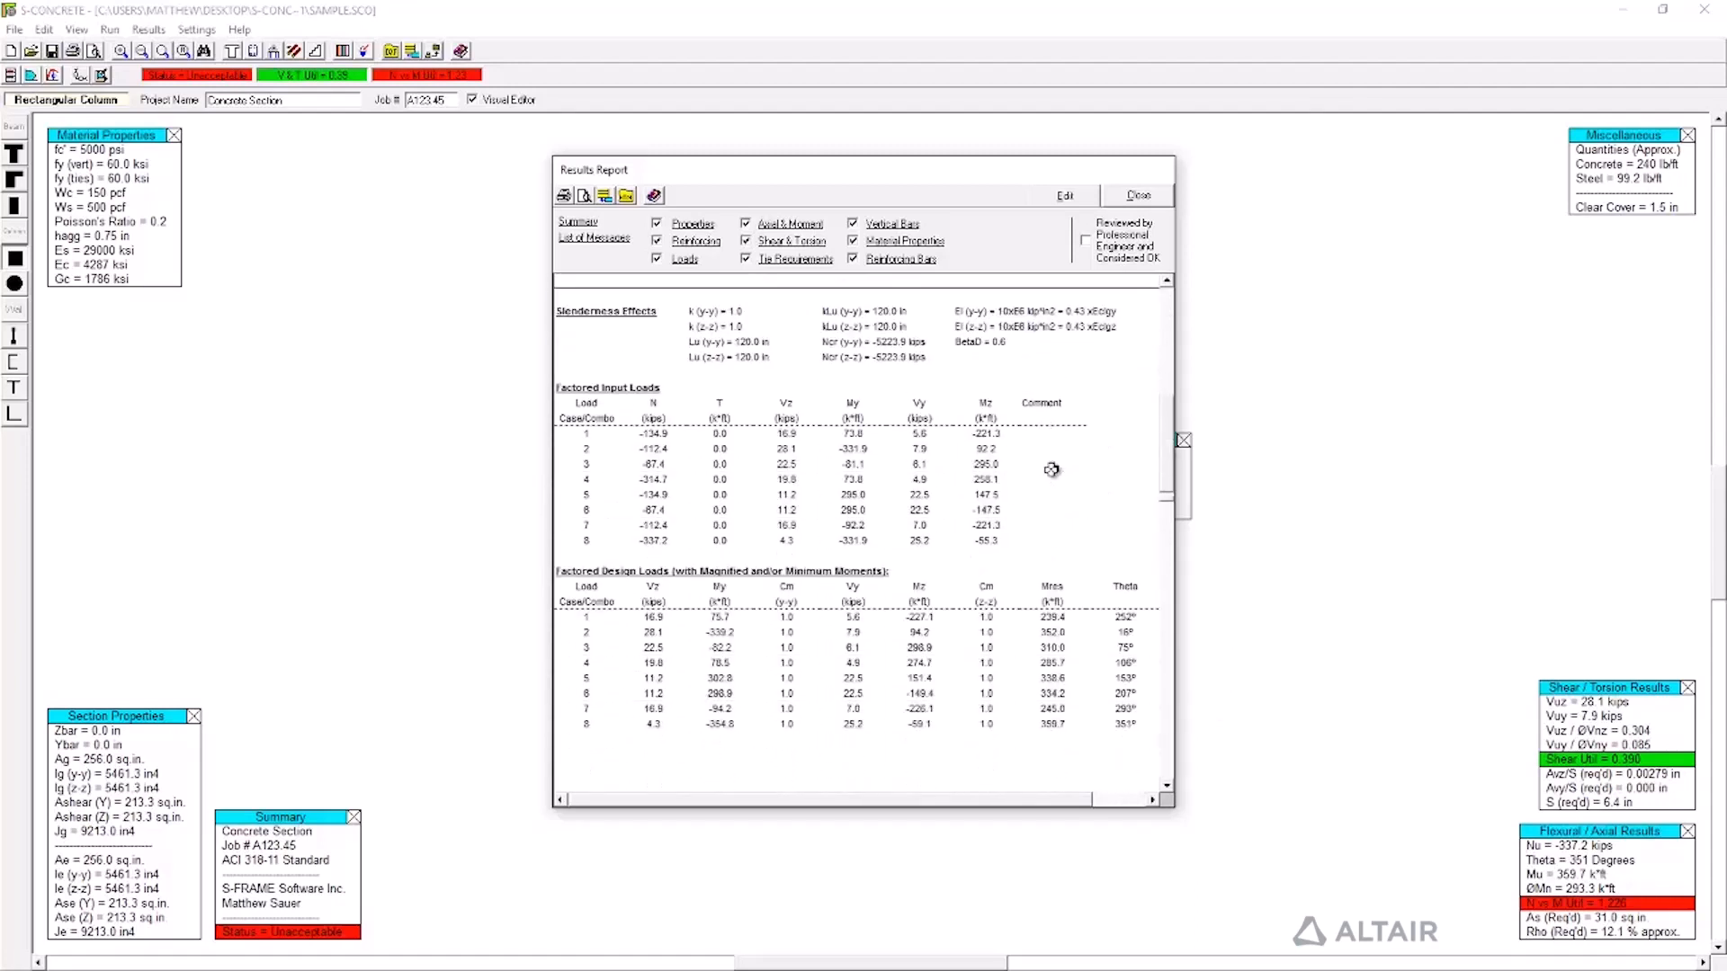
pyautogui.scroll(1, 1052, 469)
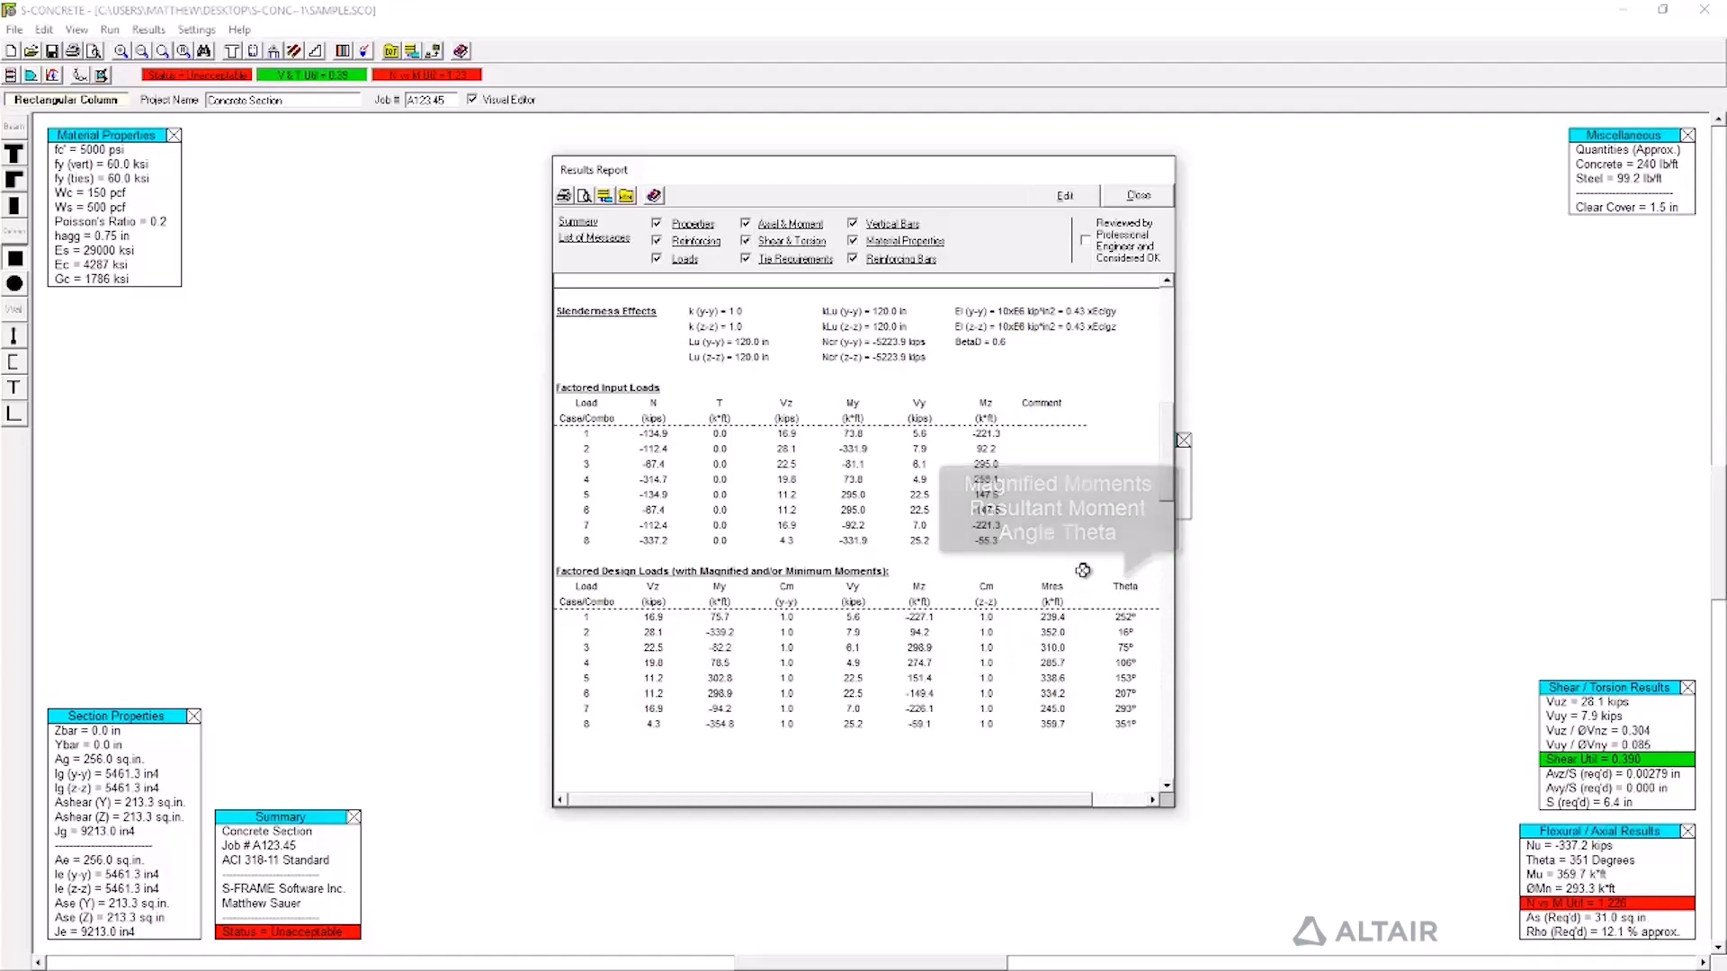
# Examine the report's N vs M, shear, tie and vertical bar checks and its list of messages, and close the report.
pyautogui.scroll(-5, 1083, 562)
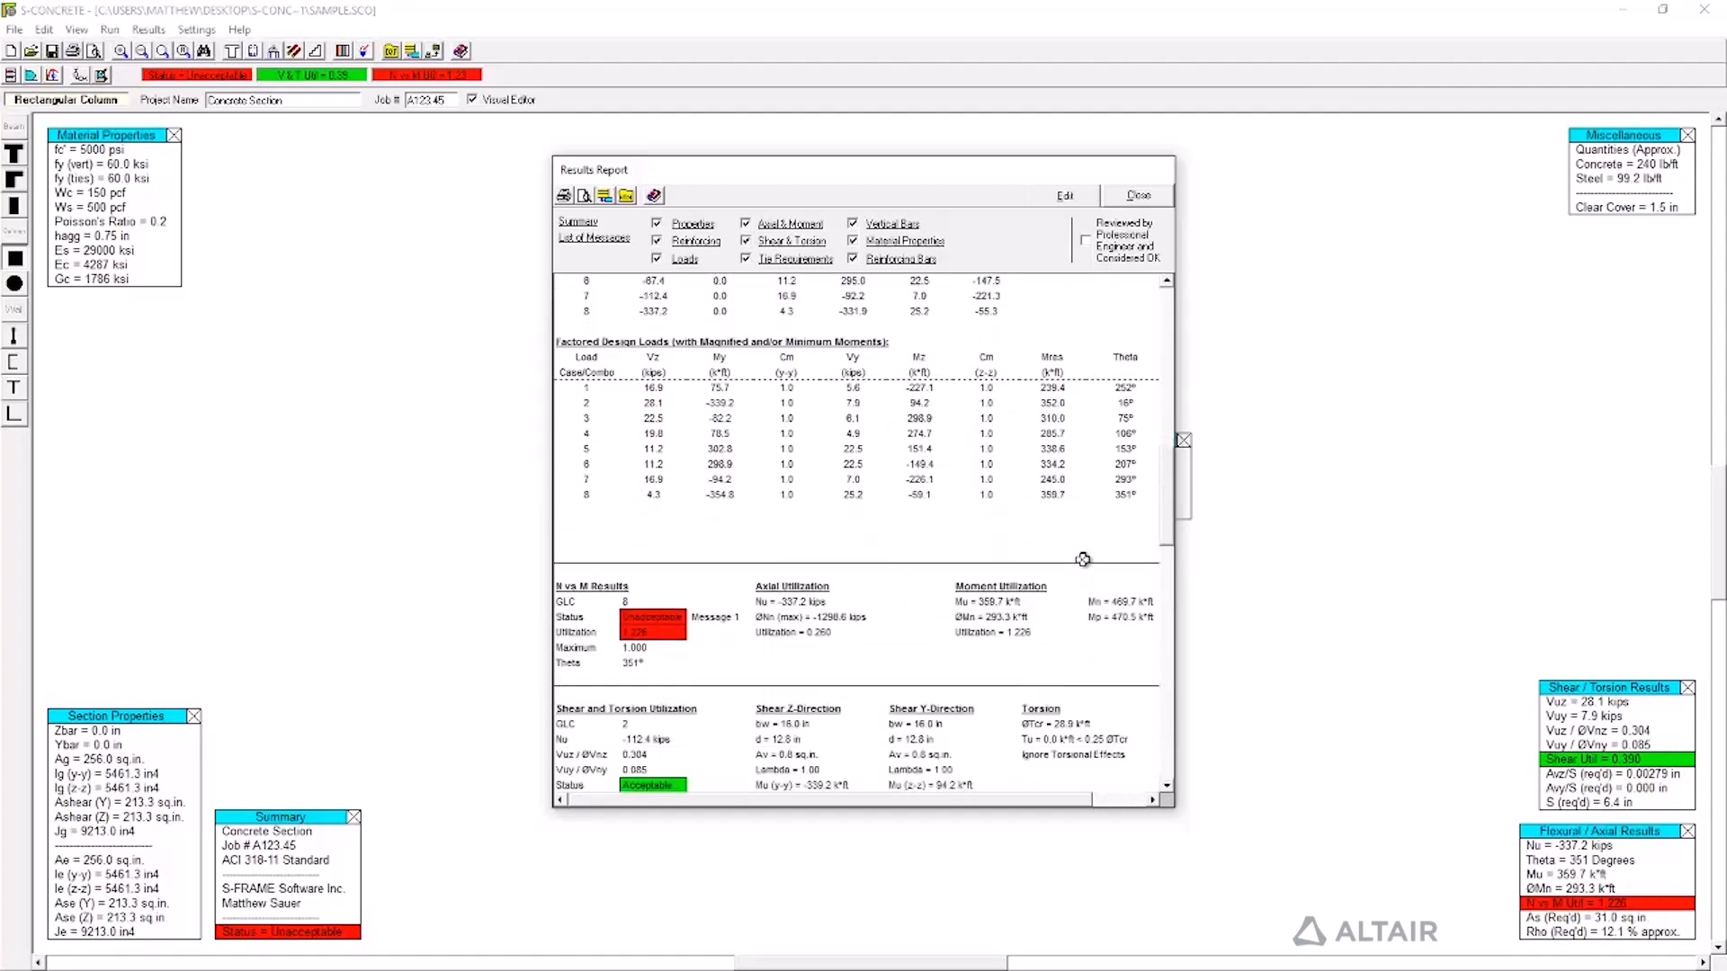
pyautogui.scroll(-3, 1083, 559)
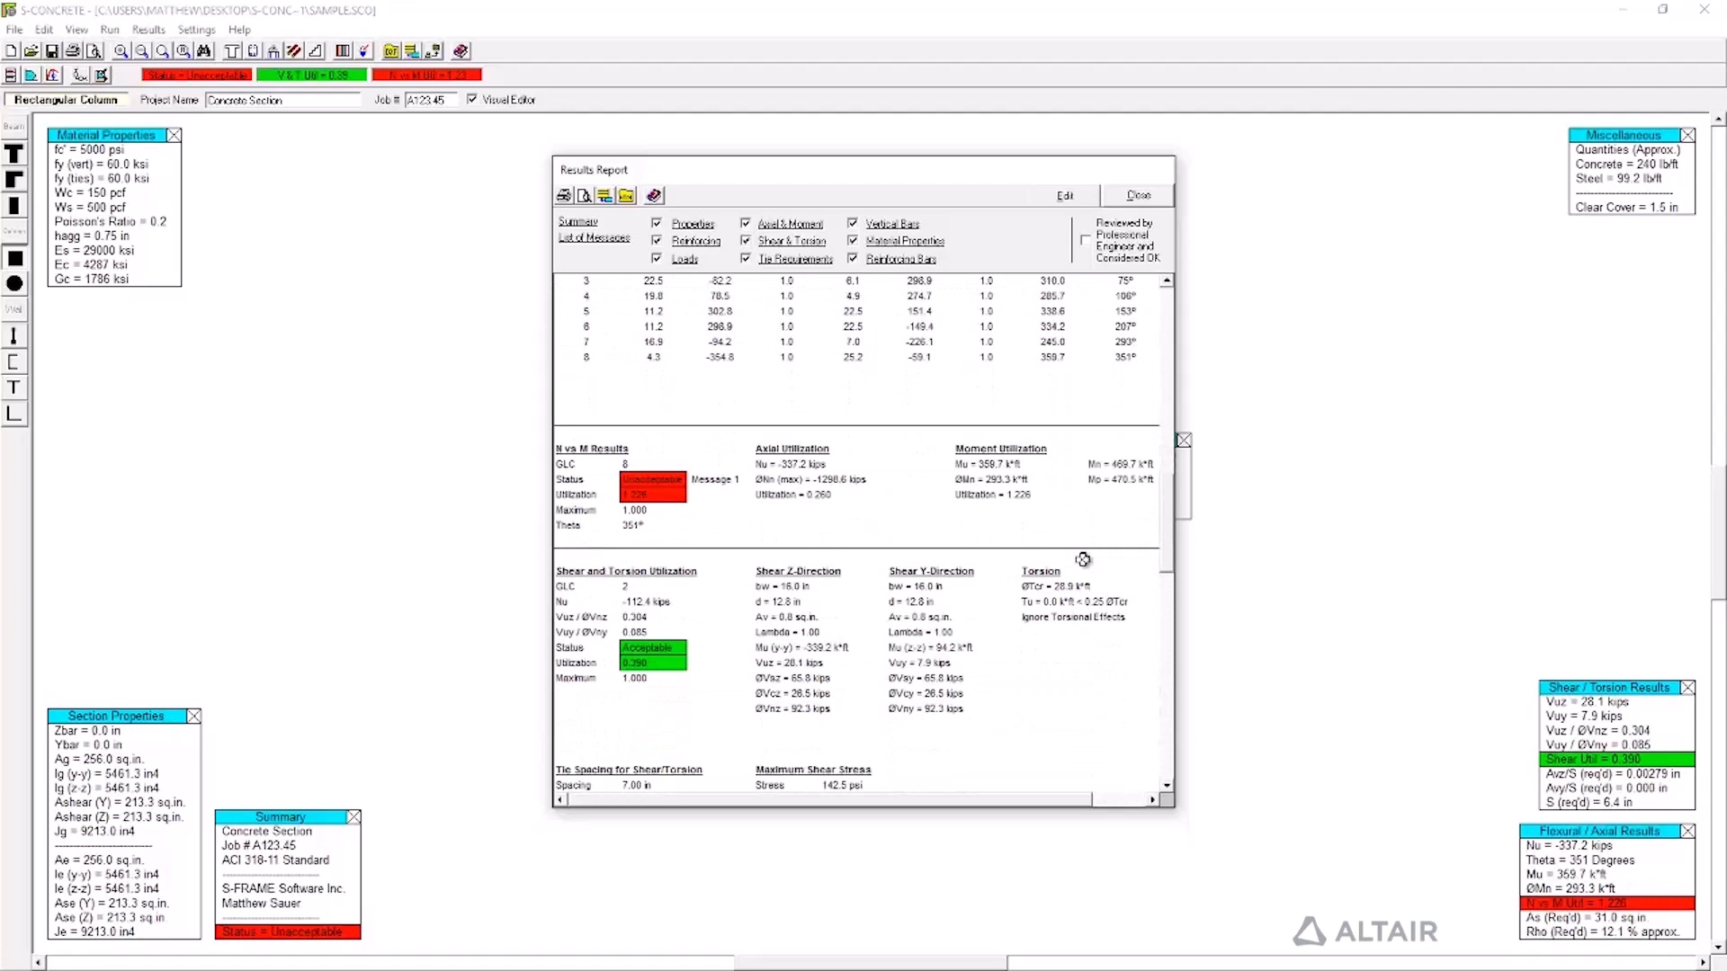
pyautogui.scroll(-2, 1082, 559)
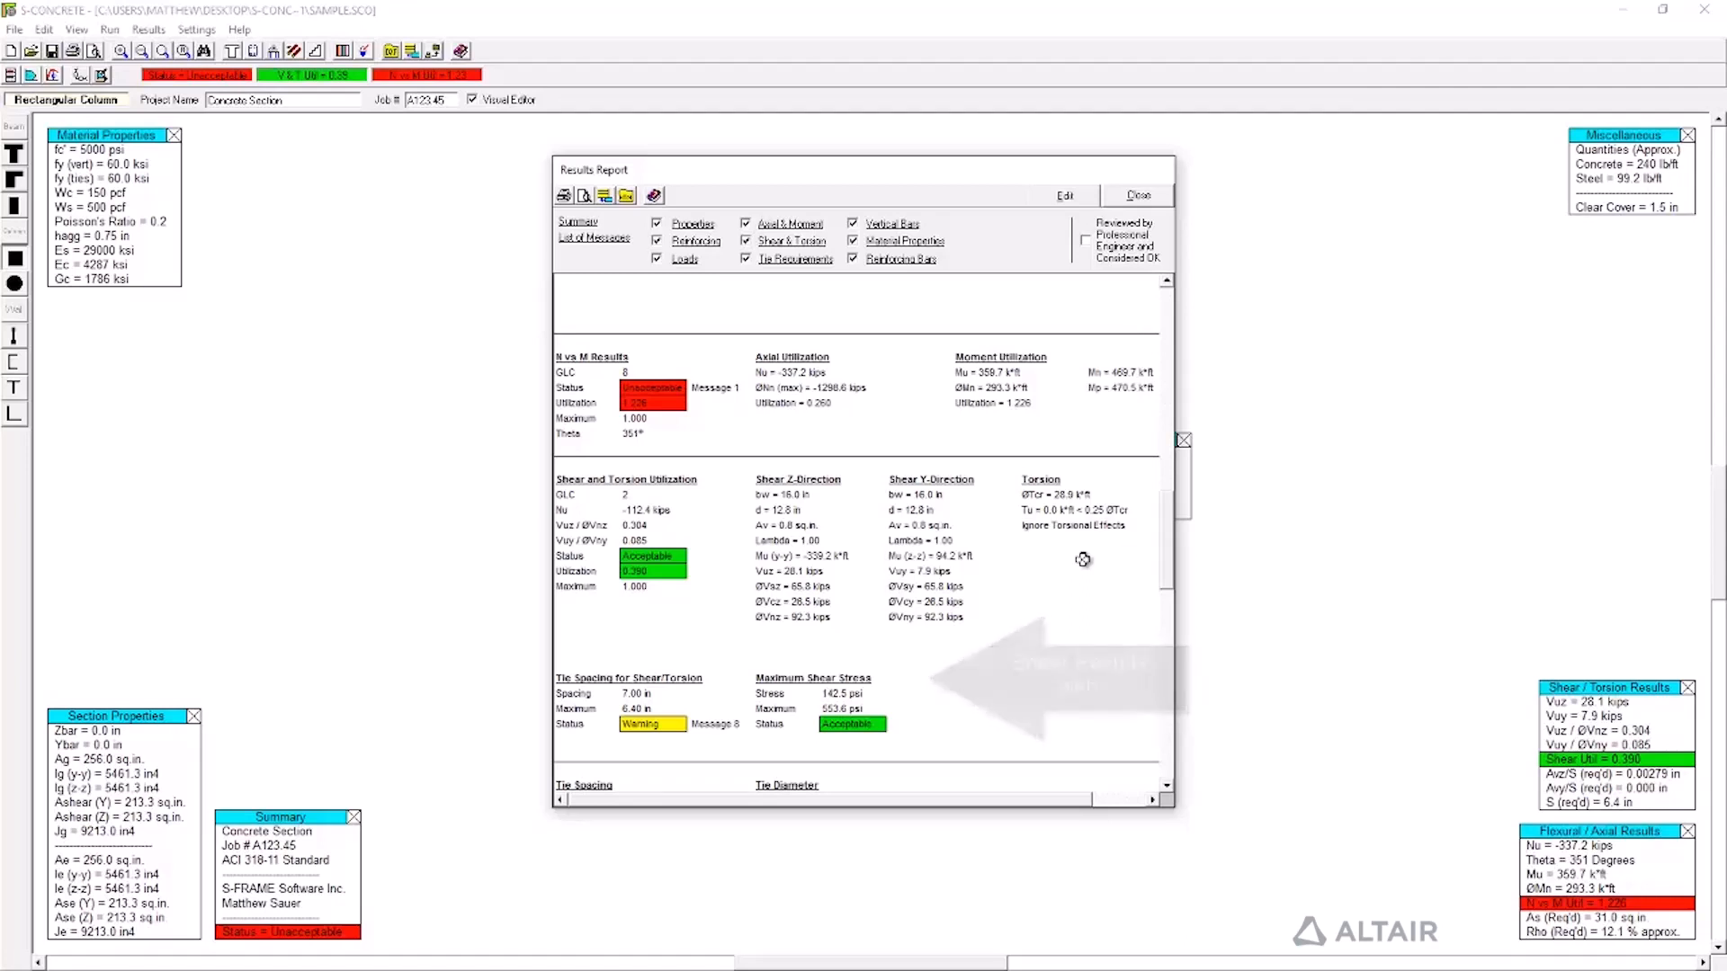
pyautogui.scroll(-3, 1001, 550)
pyautogui.scroll(-2, 1001, 550)
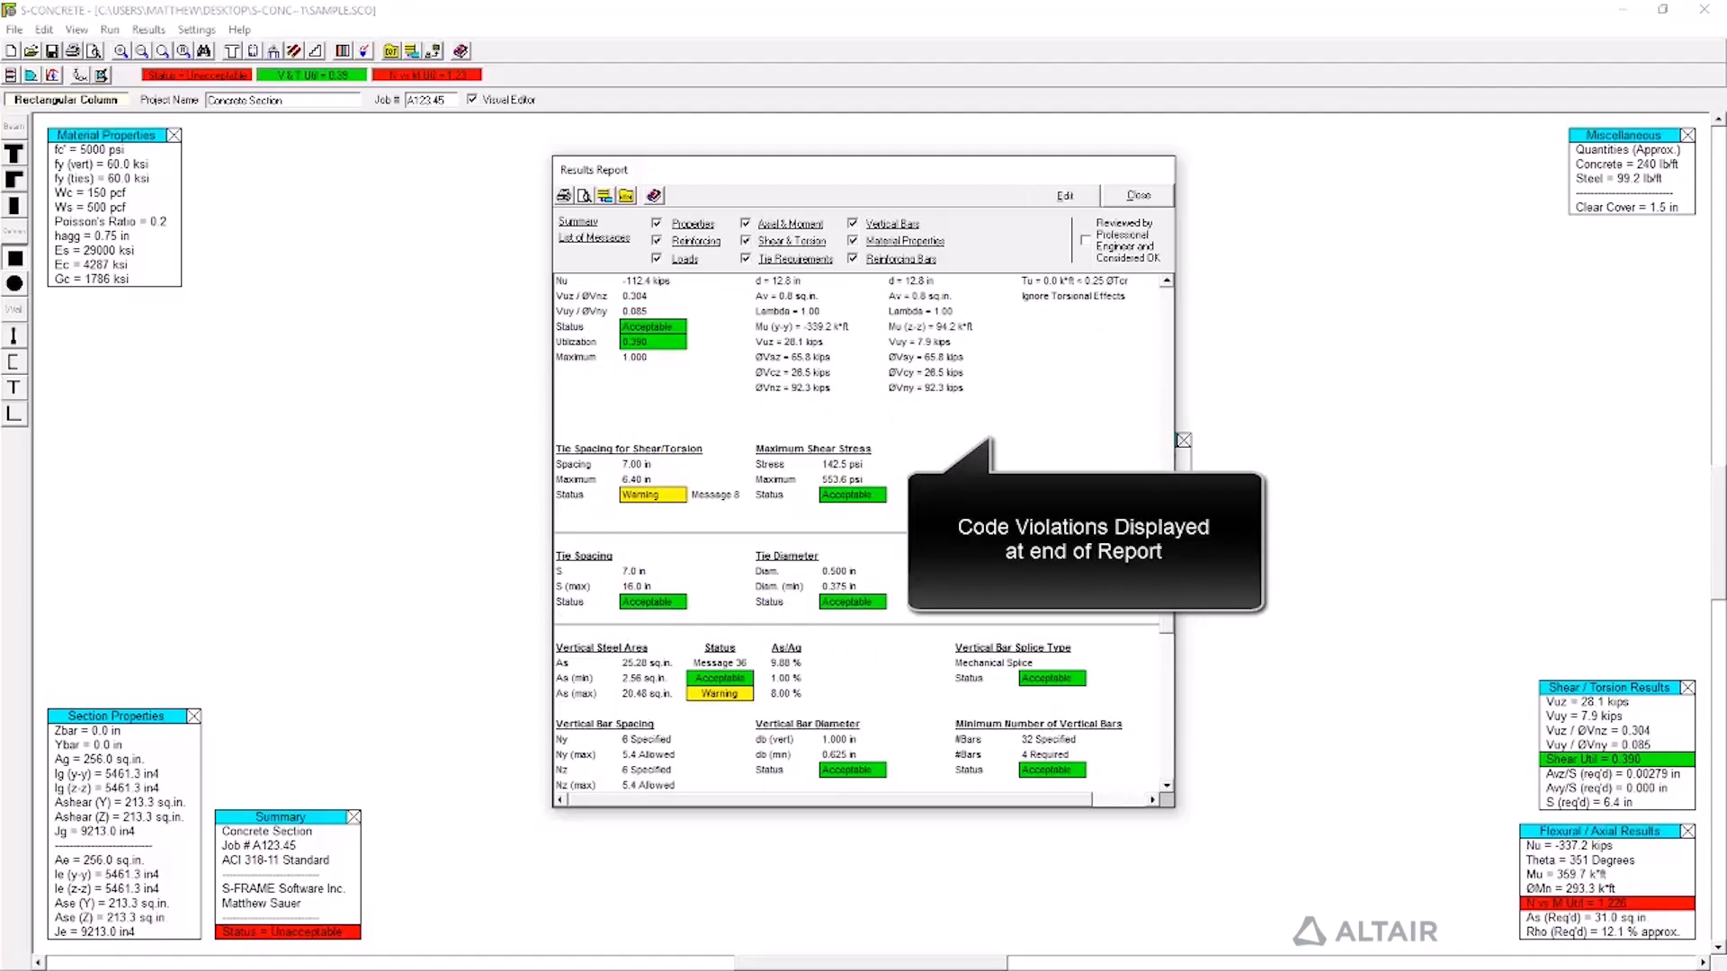
pyautogui.scroll(-5, 1001, 551)
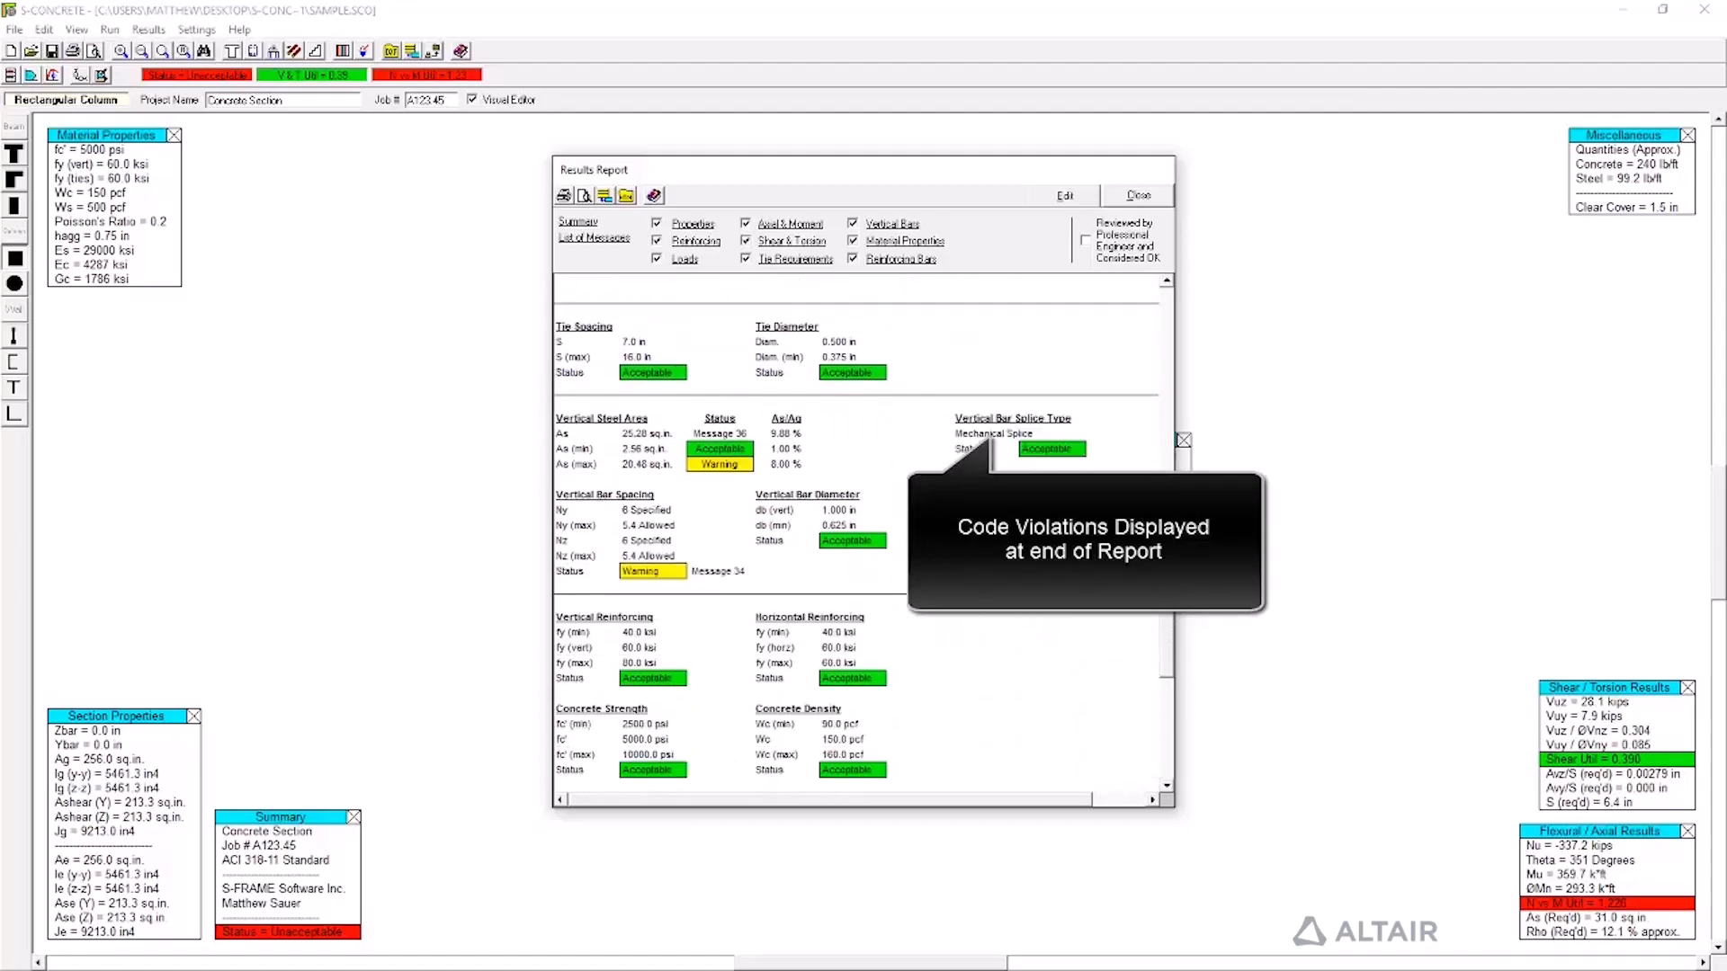
pyautogui.scroll(-4, 963, 507)
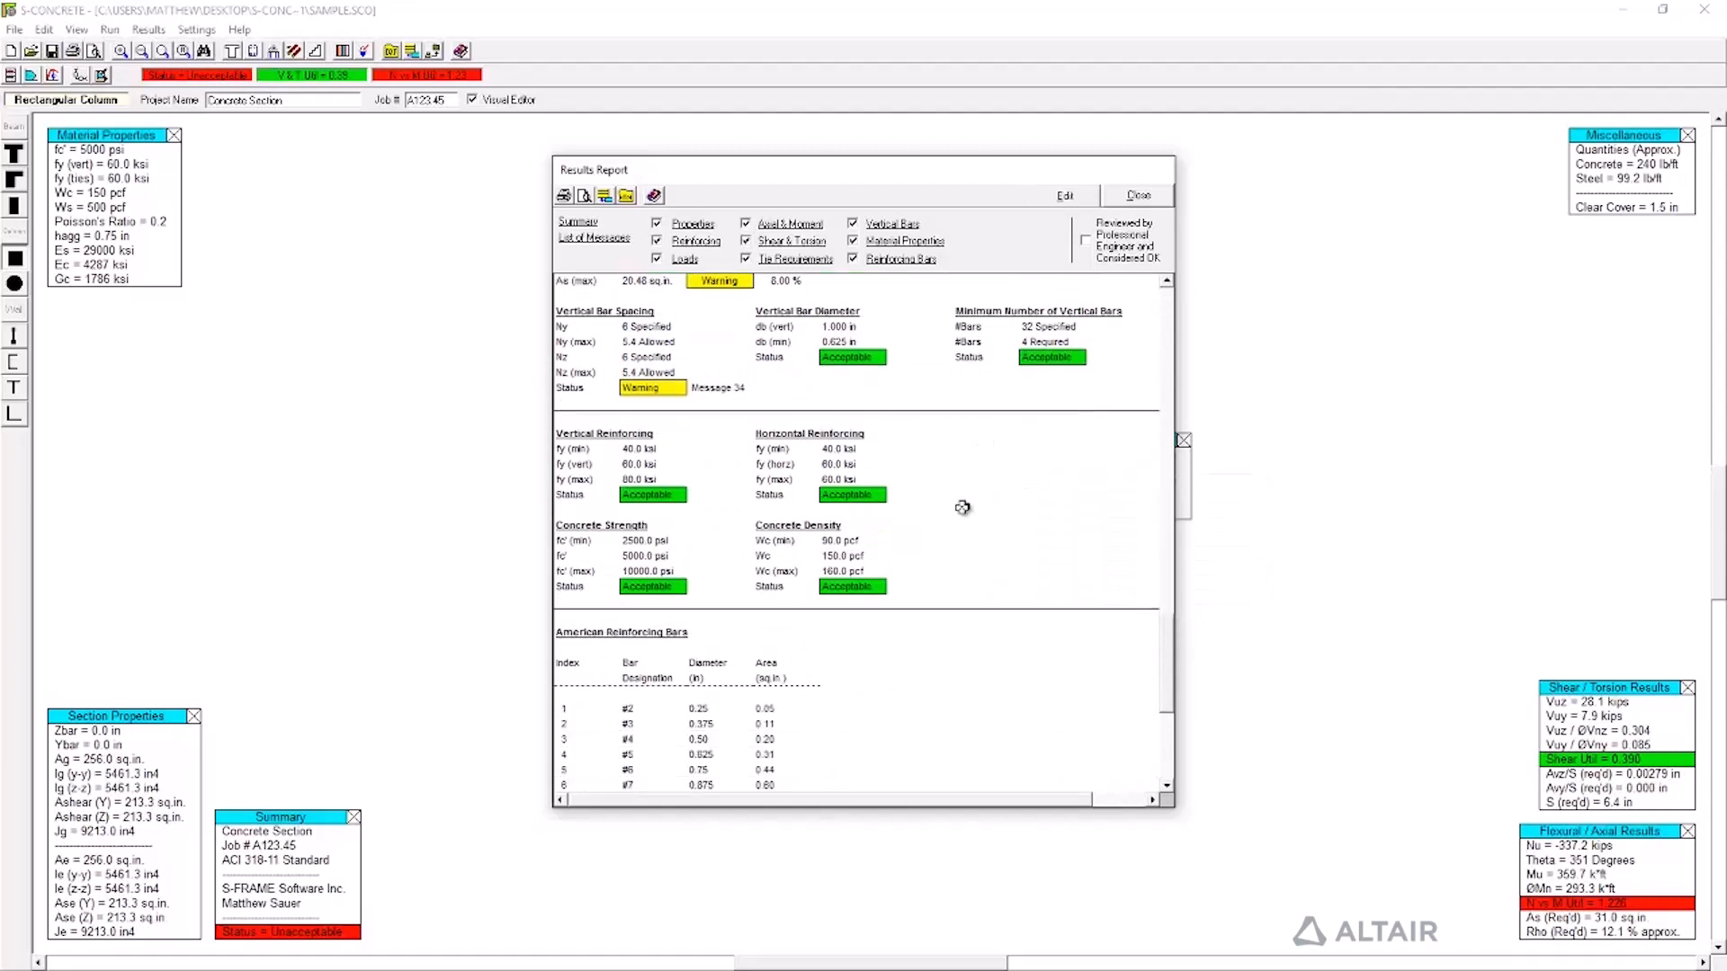
pyautogui.scroll(-7, 963, 507)
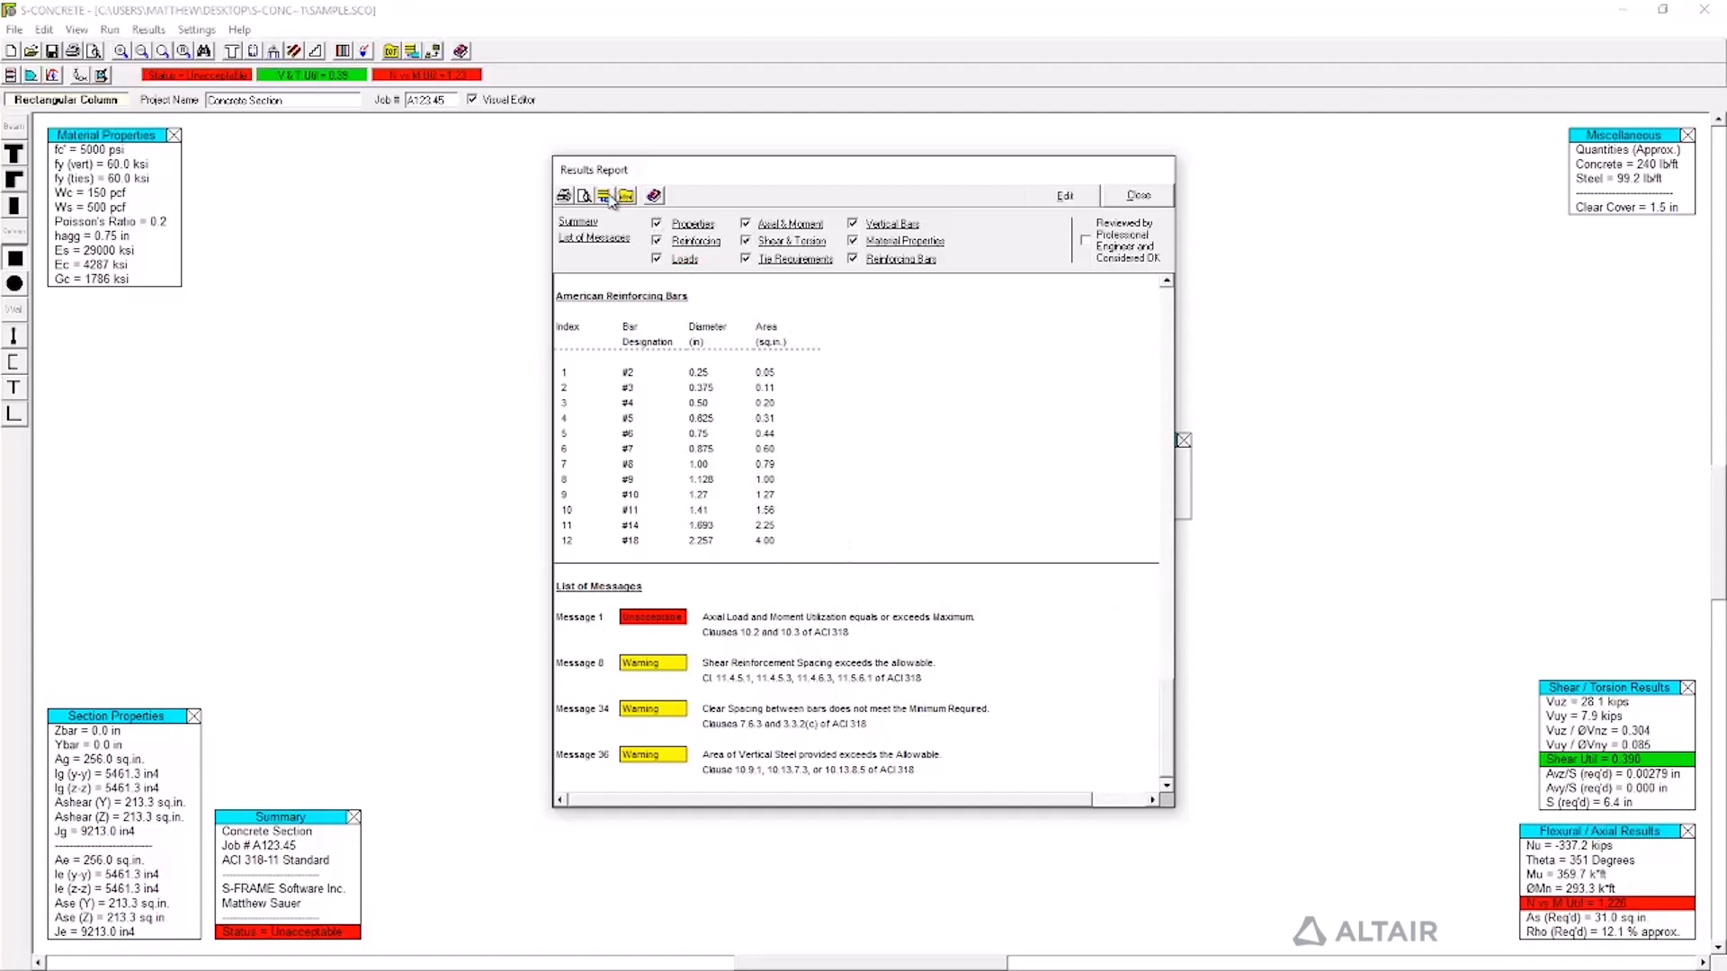
pyautogui.click(1136, 196)
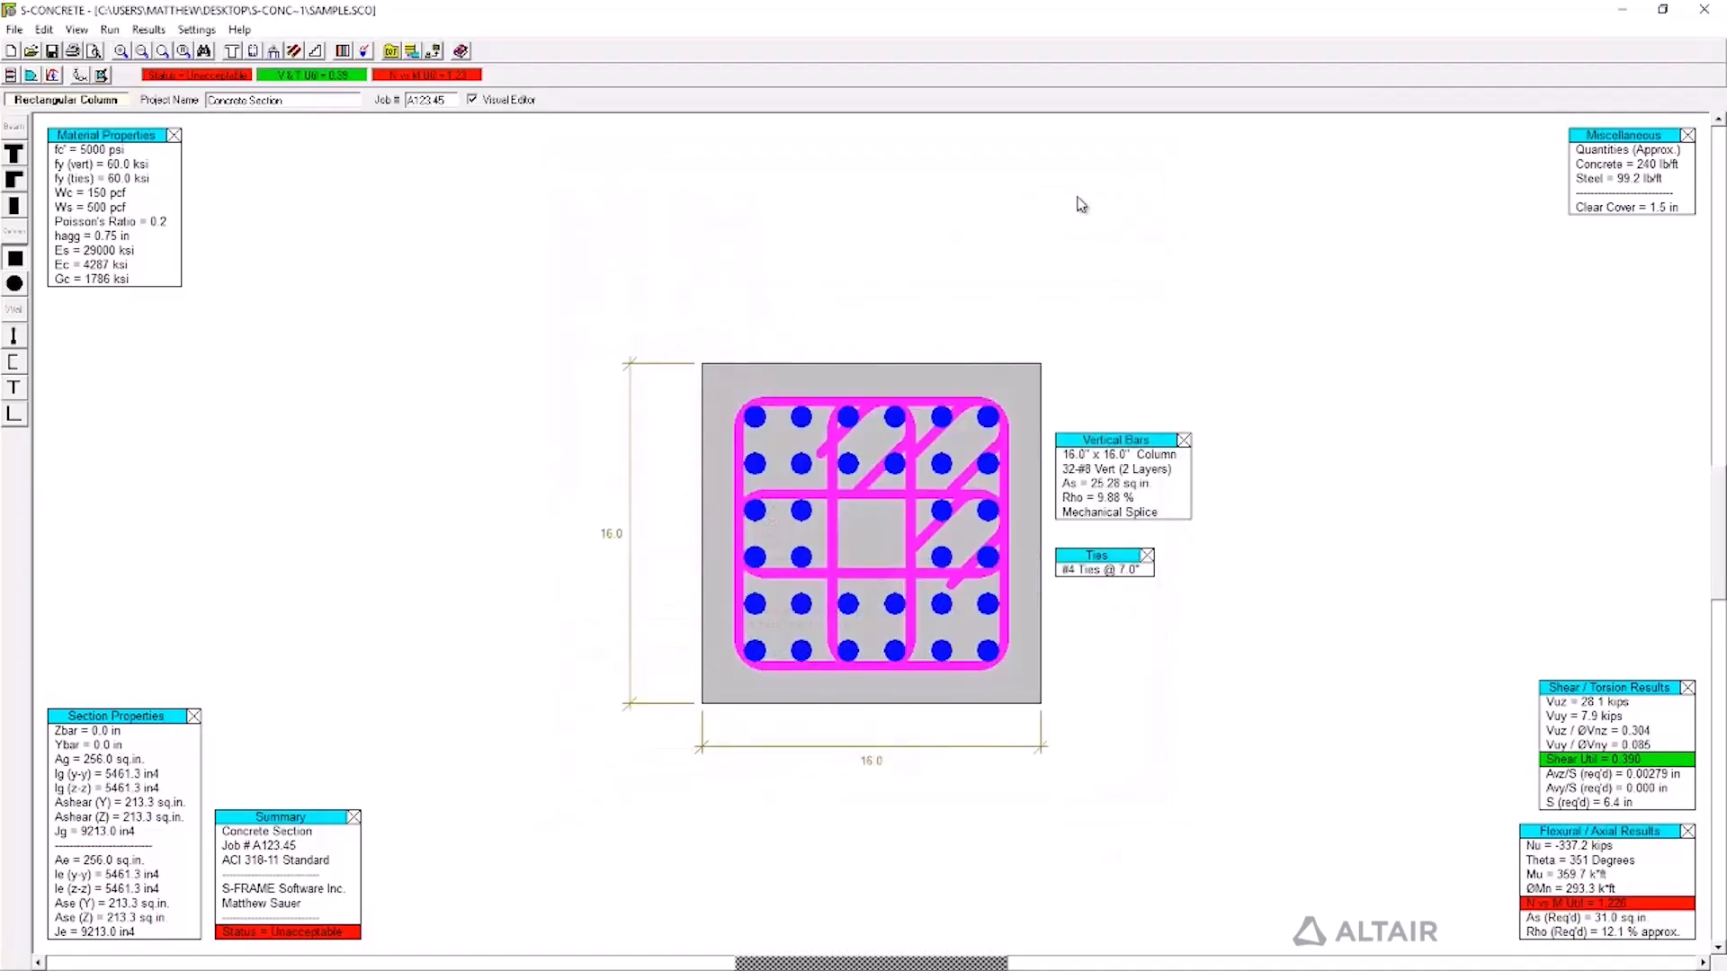
# Add a picture of the section drawing to the report document with the description "Column Section".
pyautogui.click(411, 51)
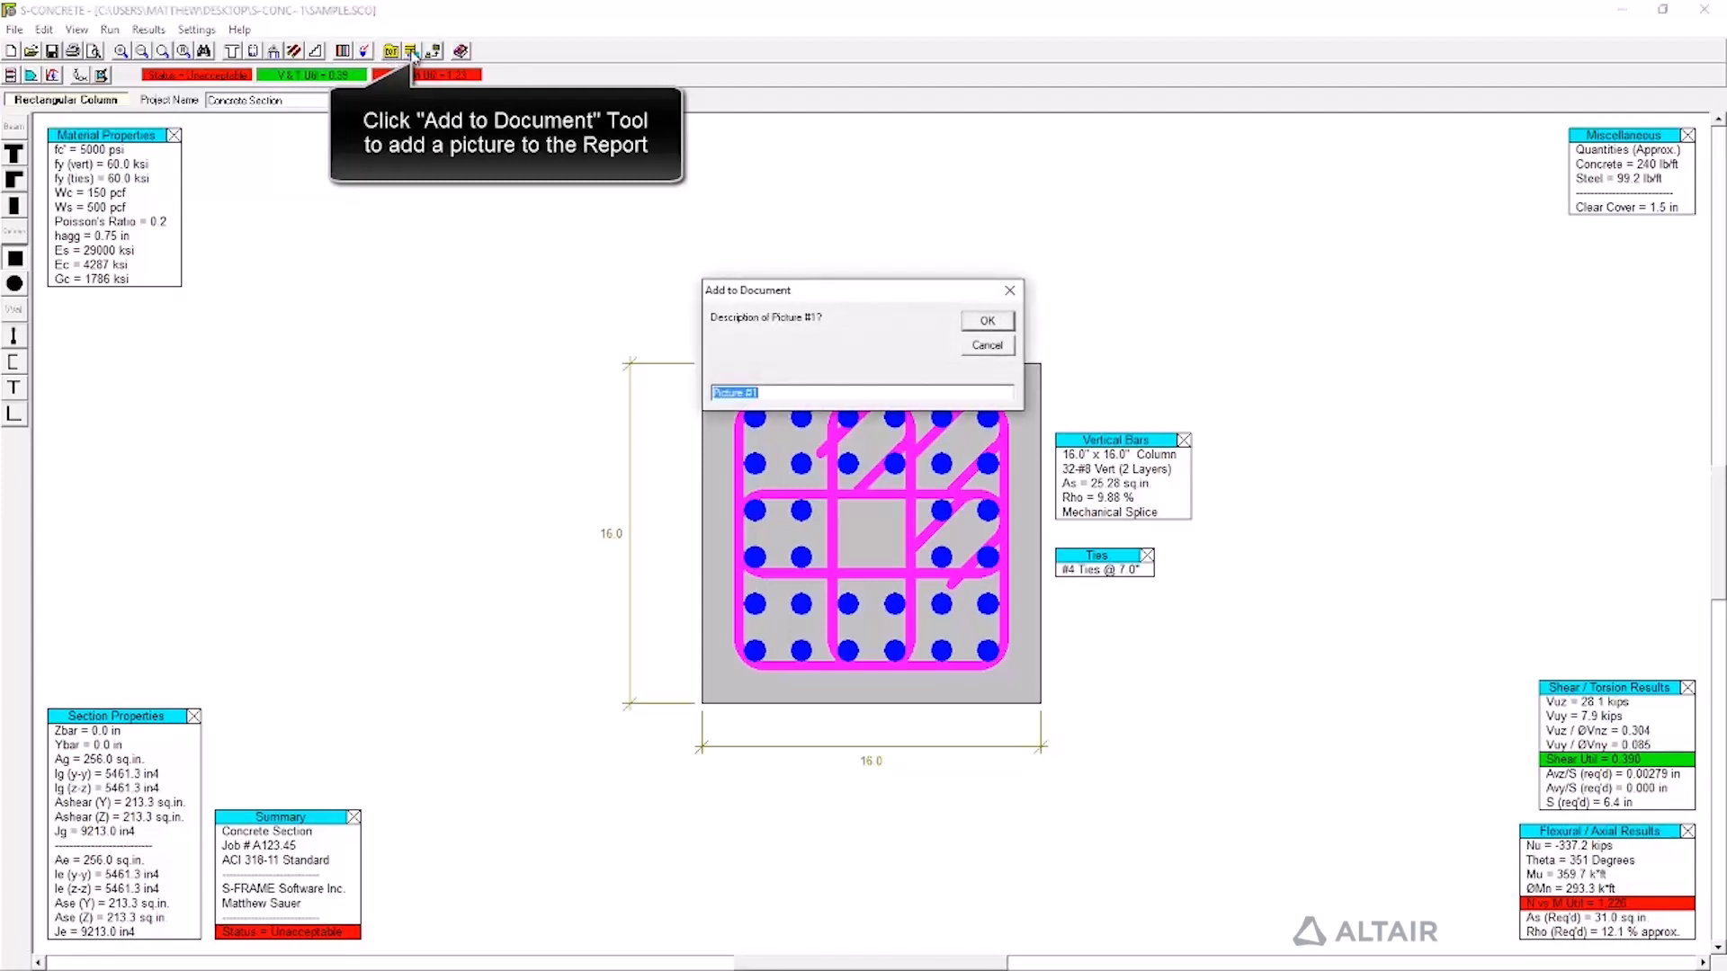
pyautogui.write('Column Section')
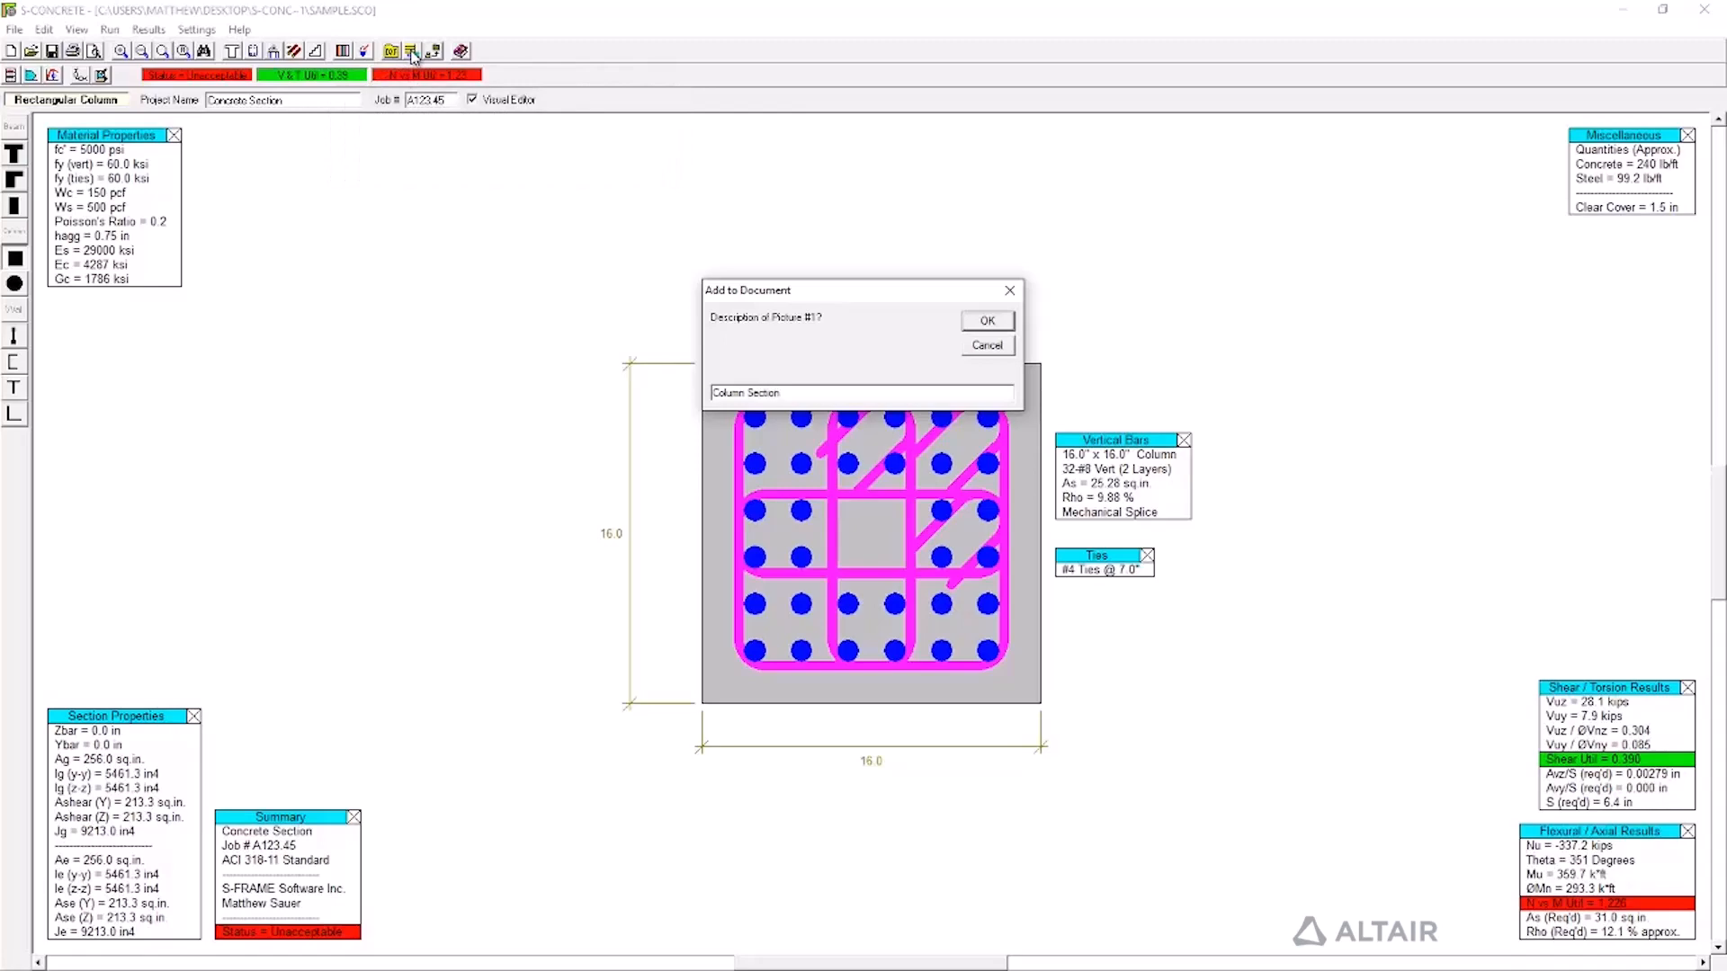
pyautogui.press('Return')
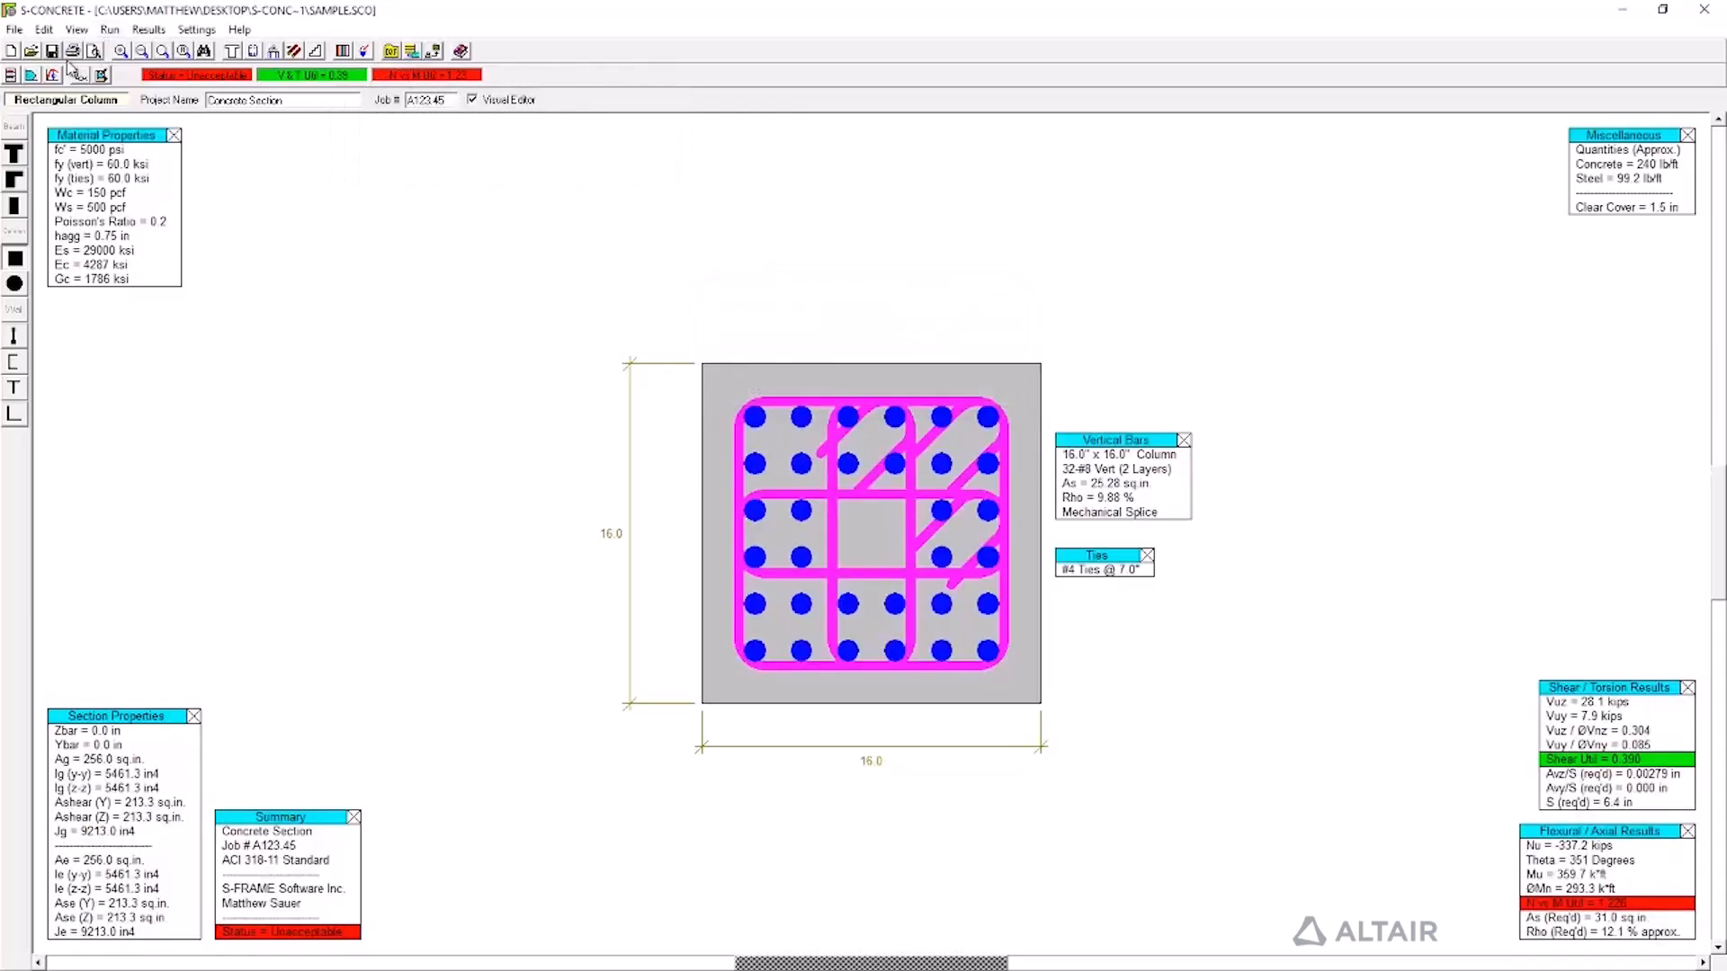
# Add the column's N vs M diagram to the report document with the description "N vs M Diagram" and close the diagram.
pyautogui.click(31, 76)
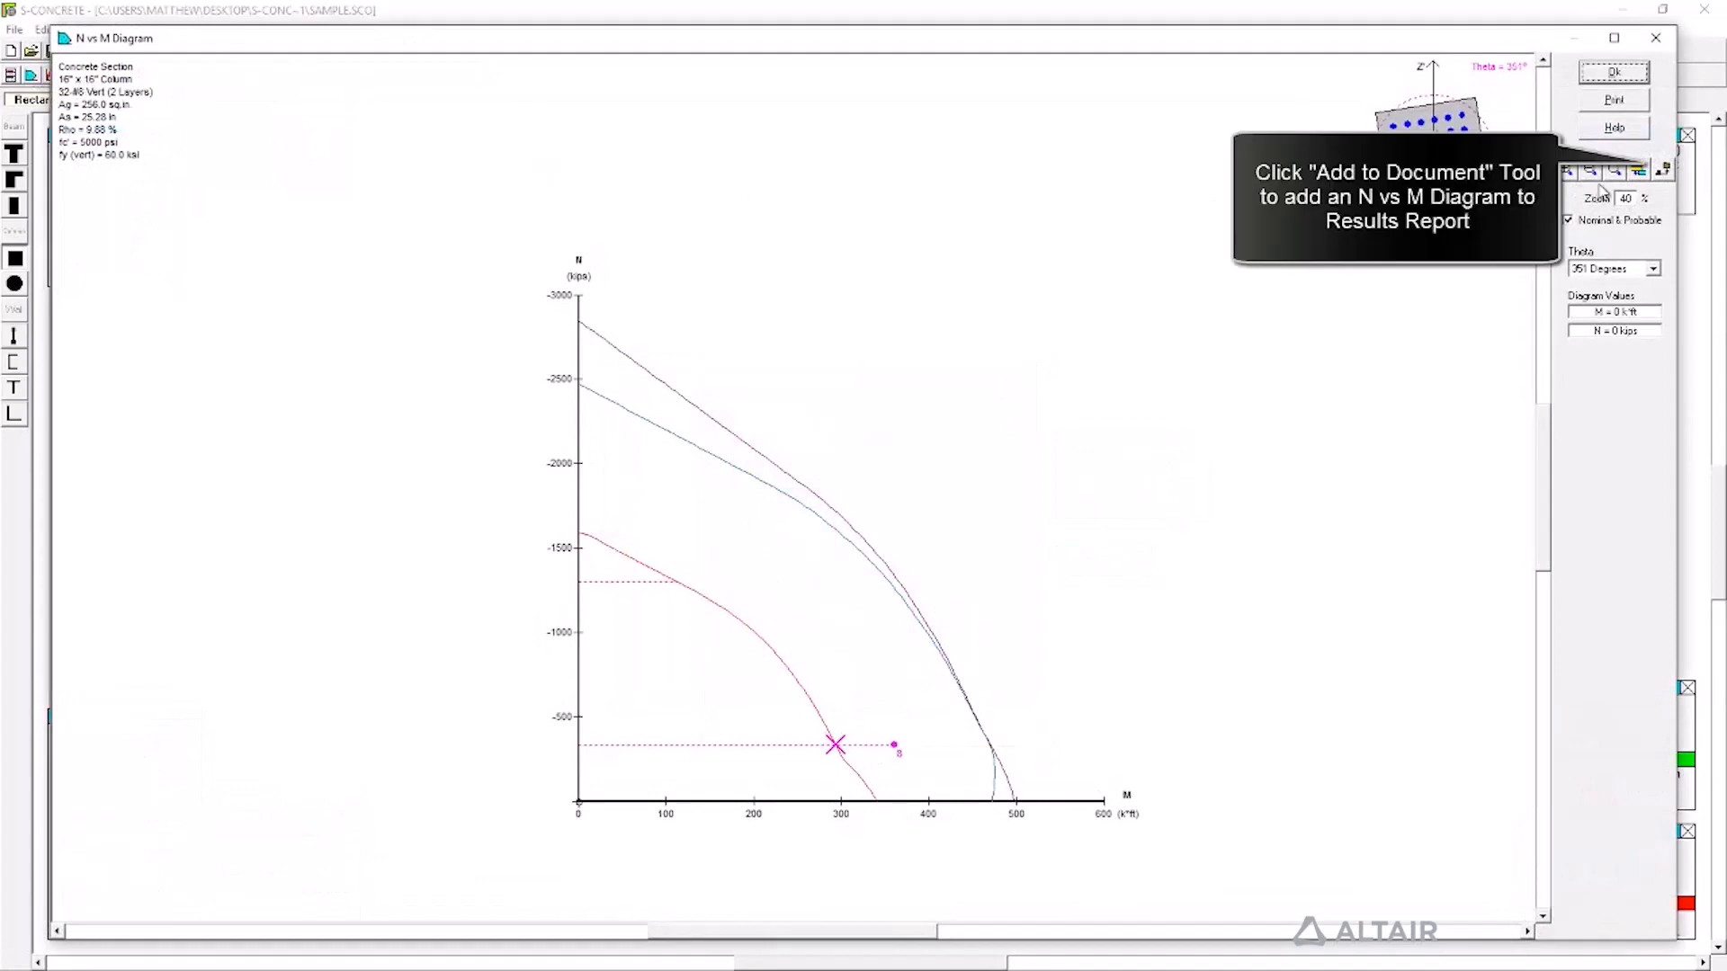
pyautogui.click(1638, 172)
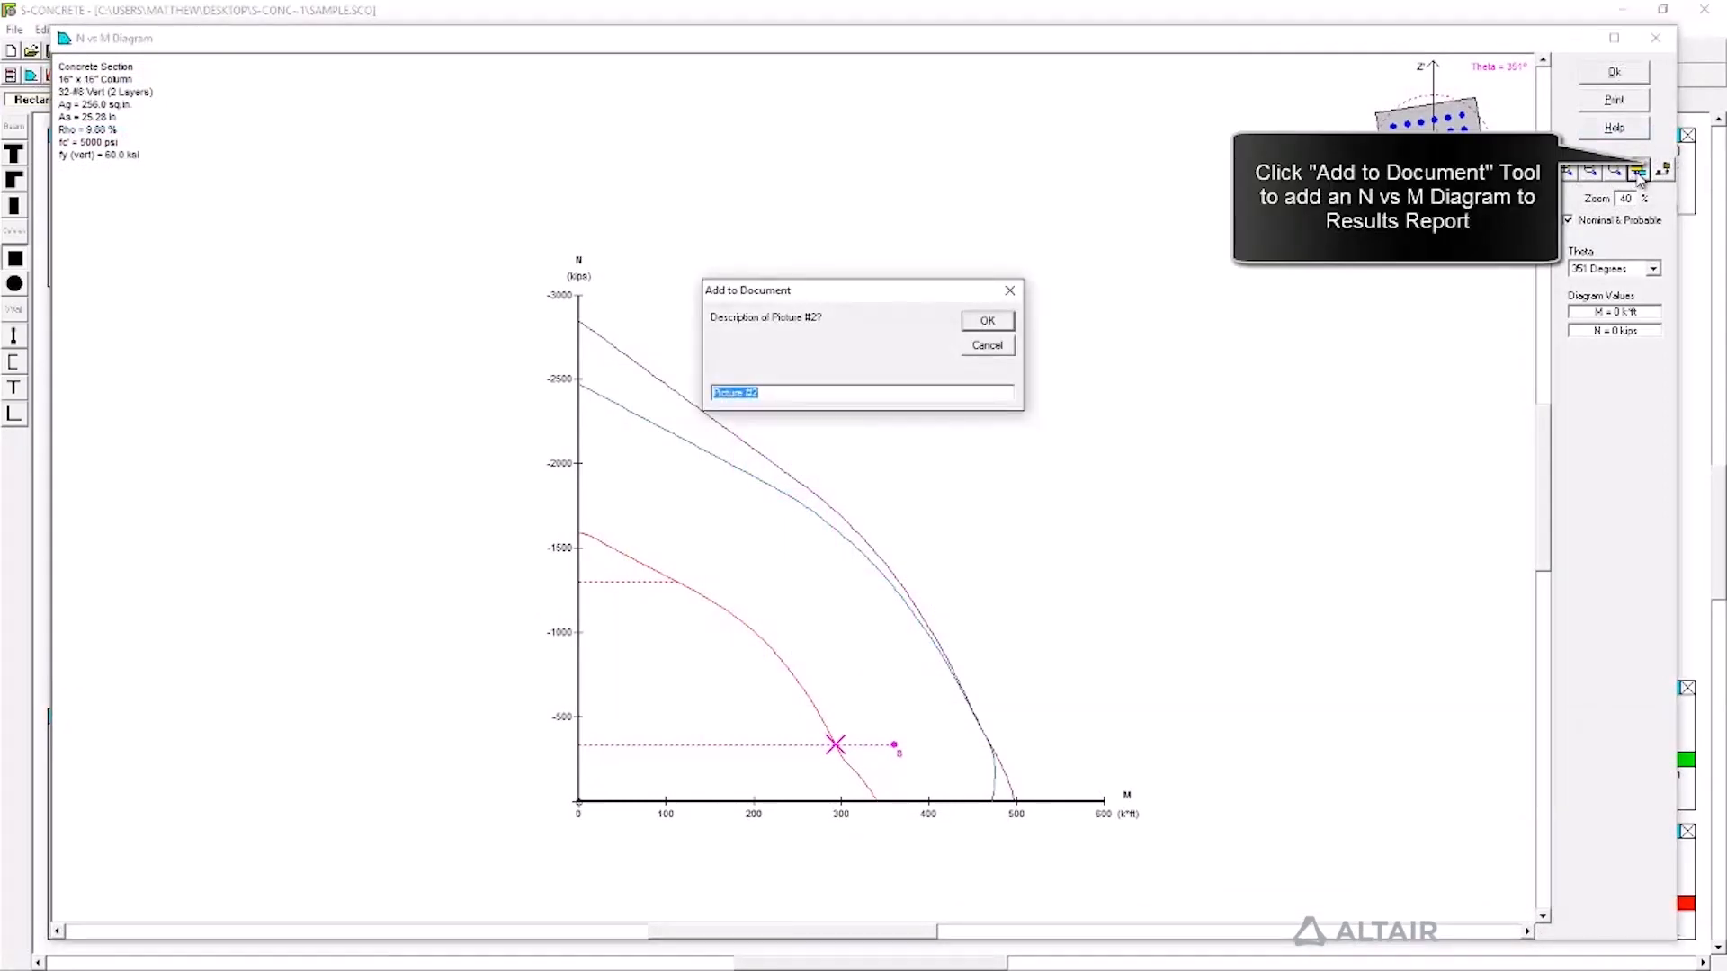
pyautogui.write('N')
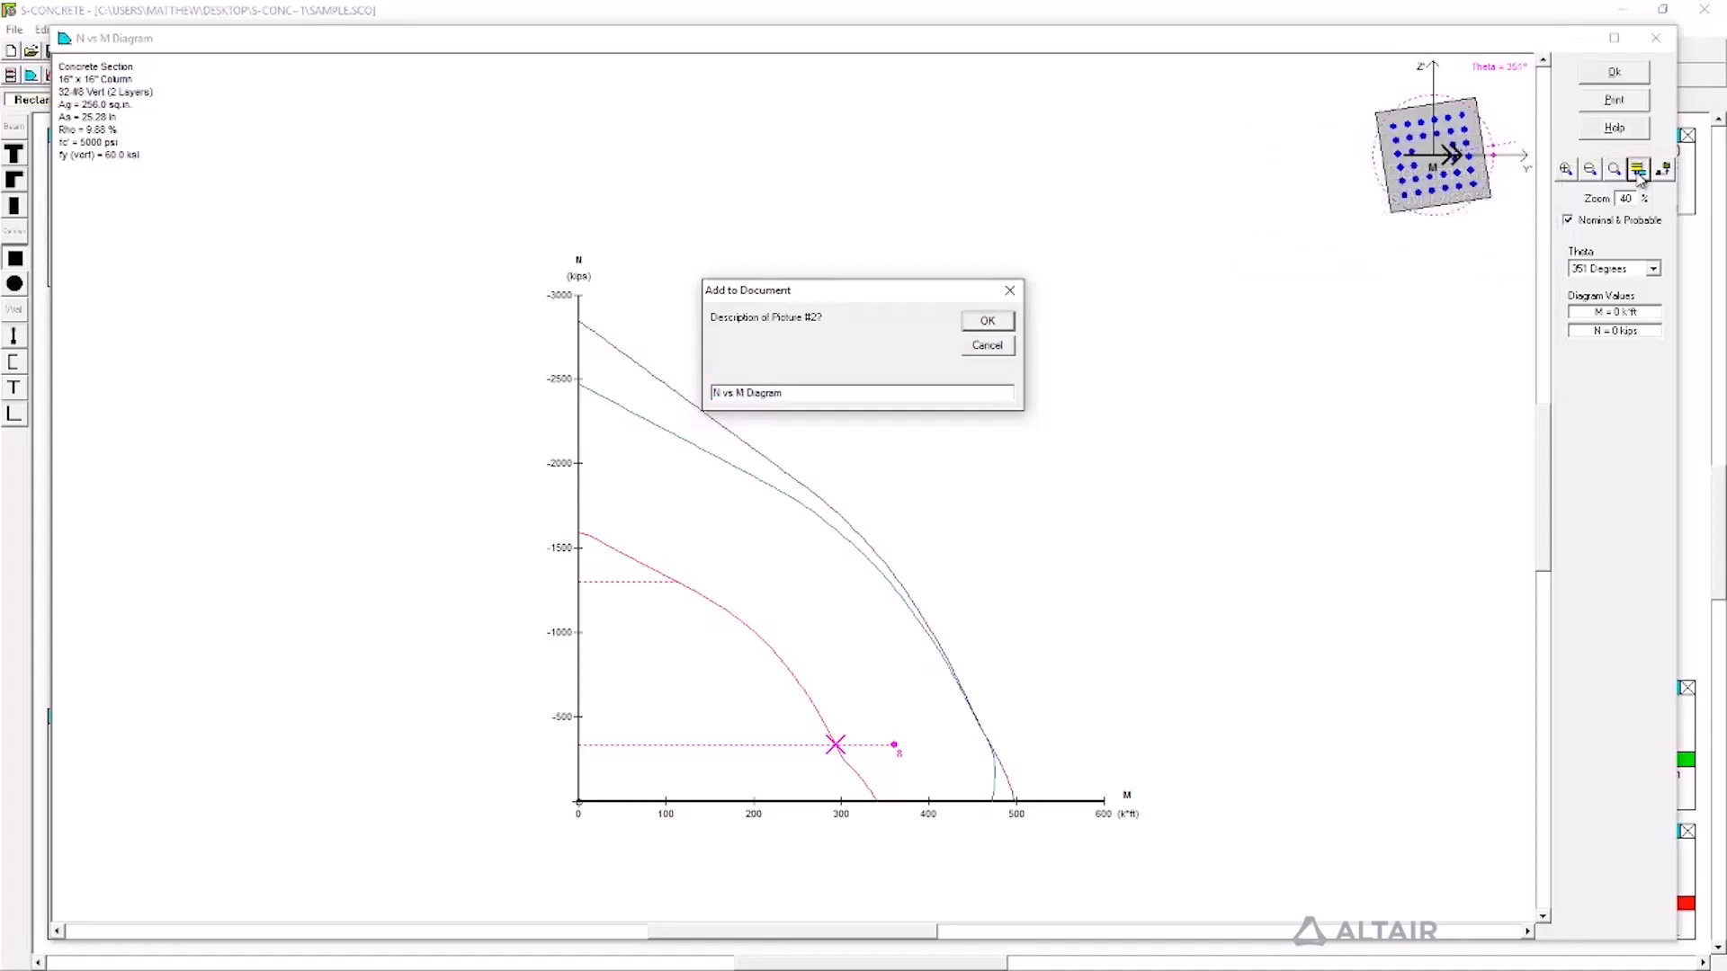
pyautogui.write(' vs M Diagram')
pyautogui.press('Return')
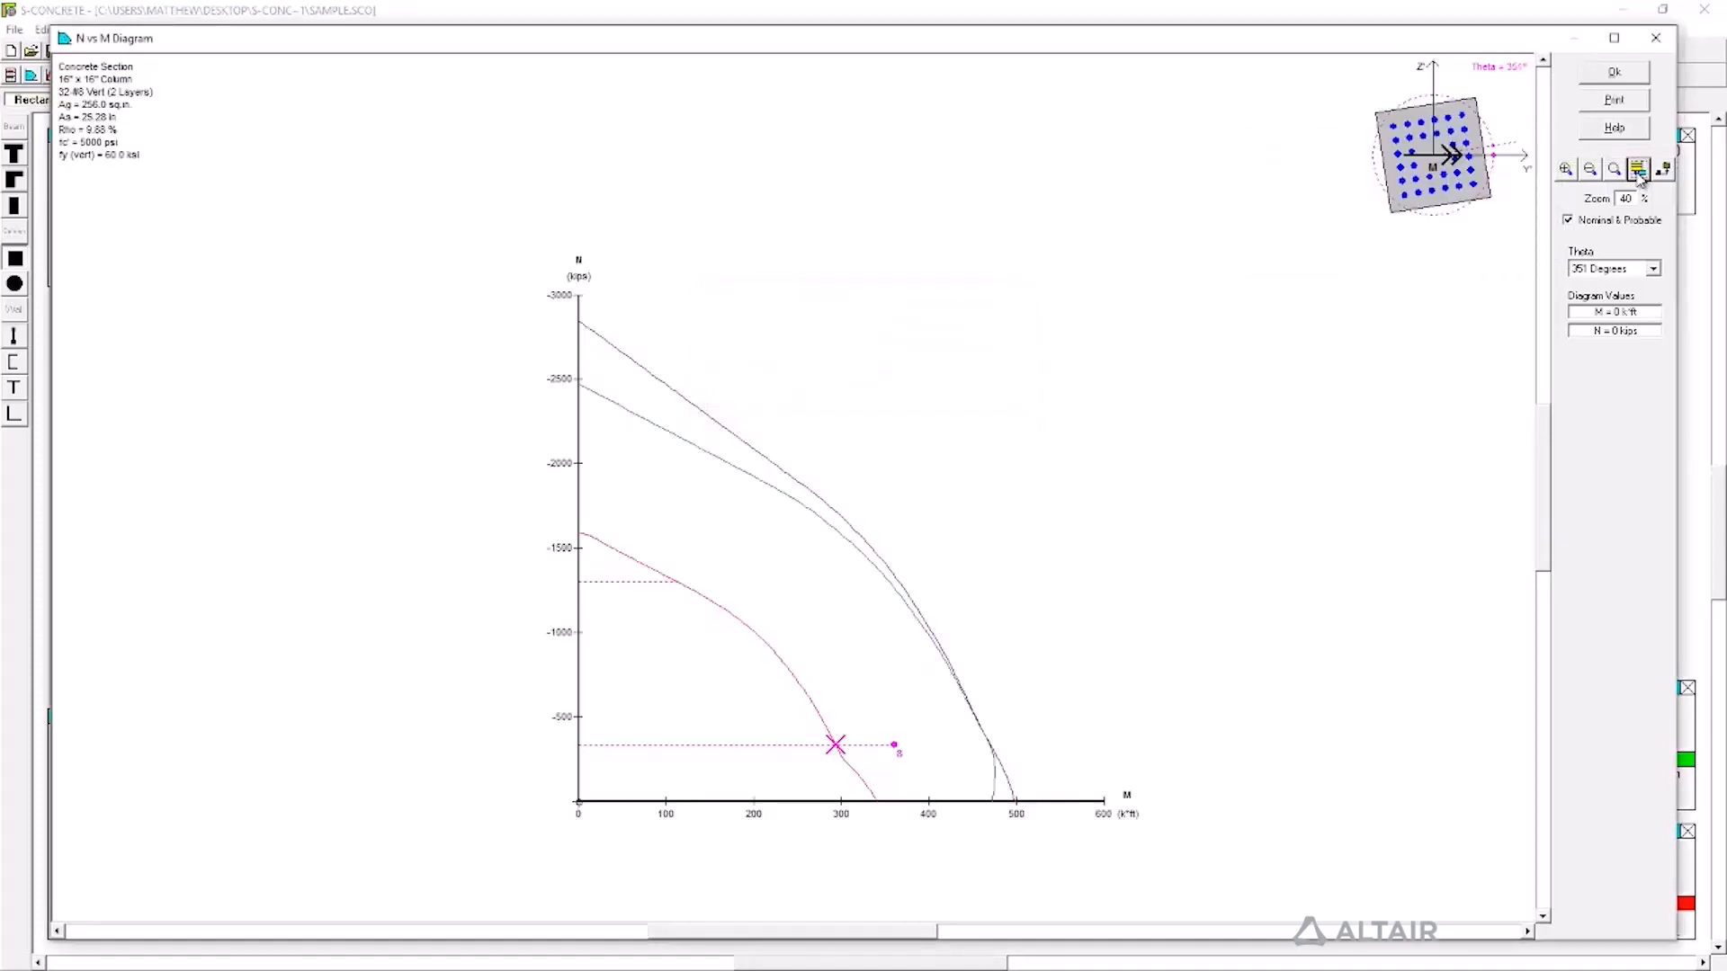
pyautogui.click(1615, 72)
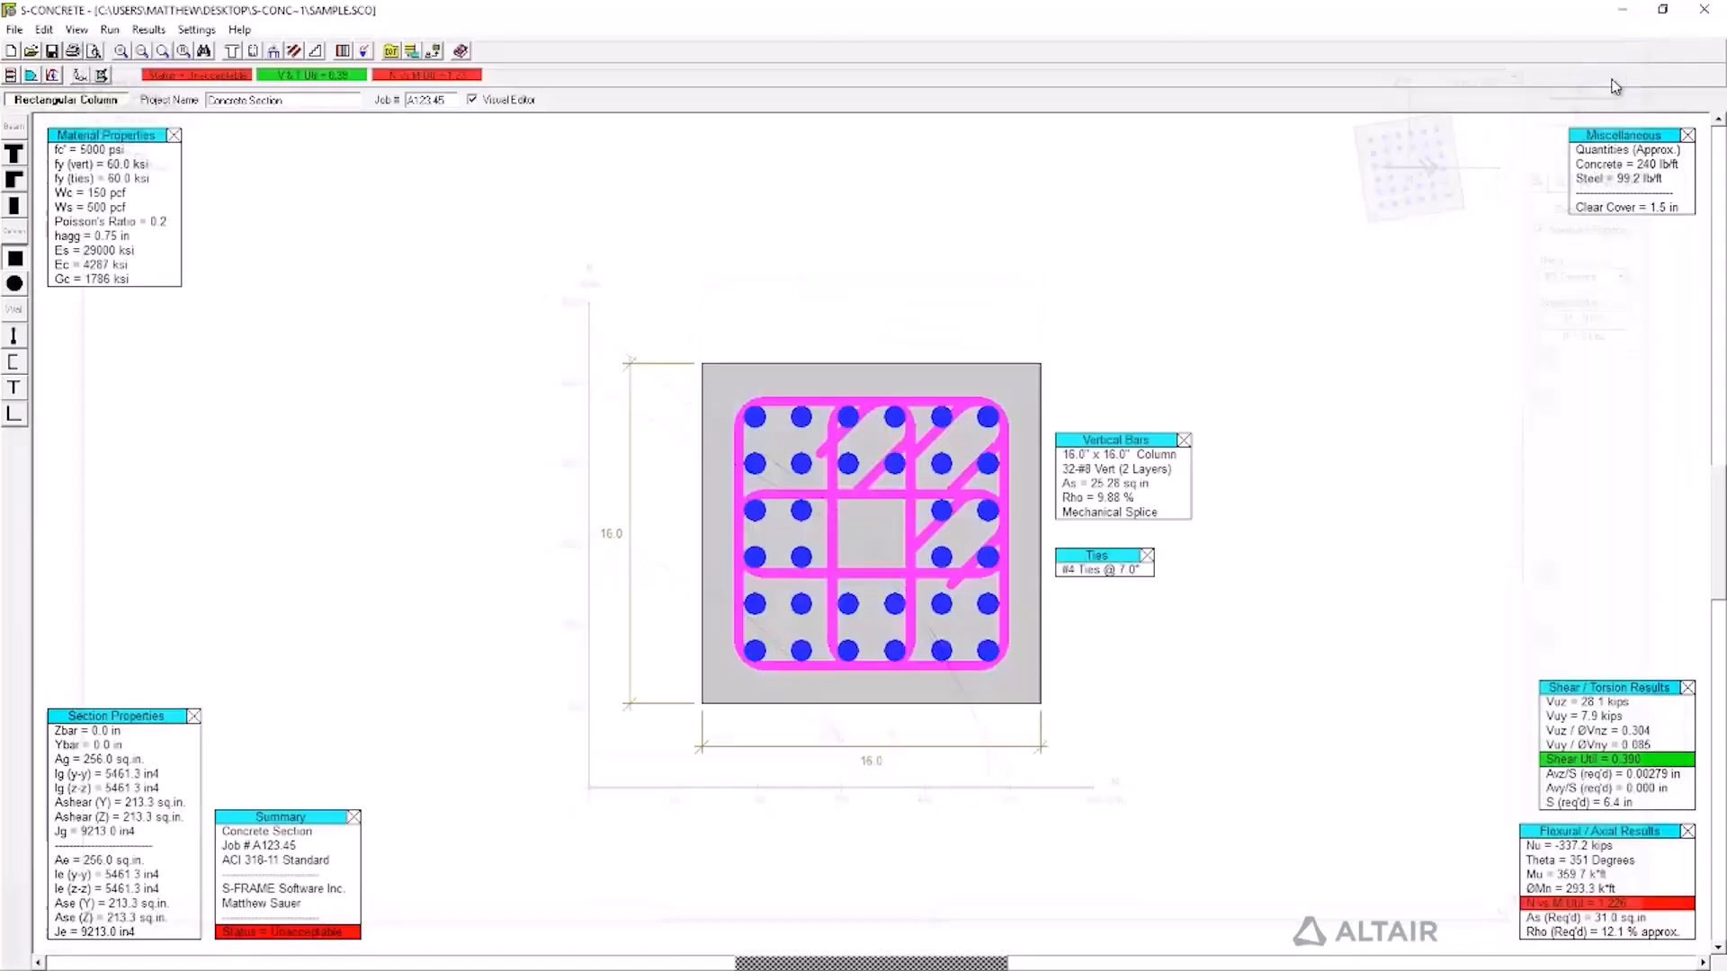
# Open the Results Report and examine it from the section picture through the design checks and messages to the N vs M diagram.
pyautogui.click(29, 76)
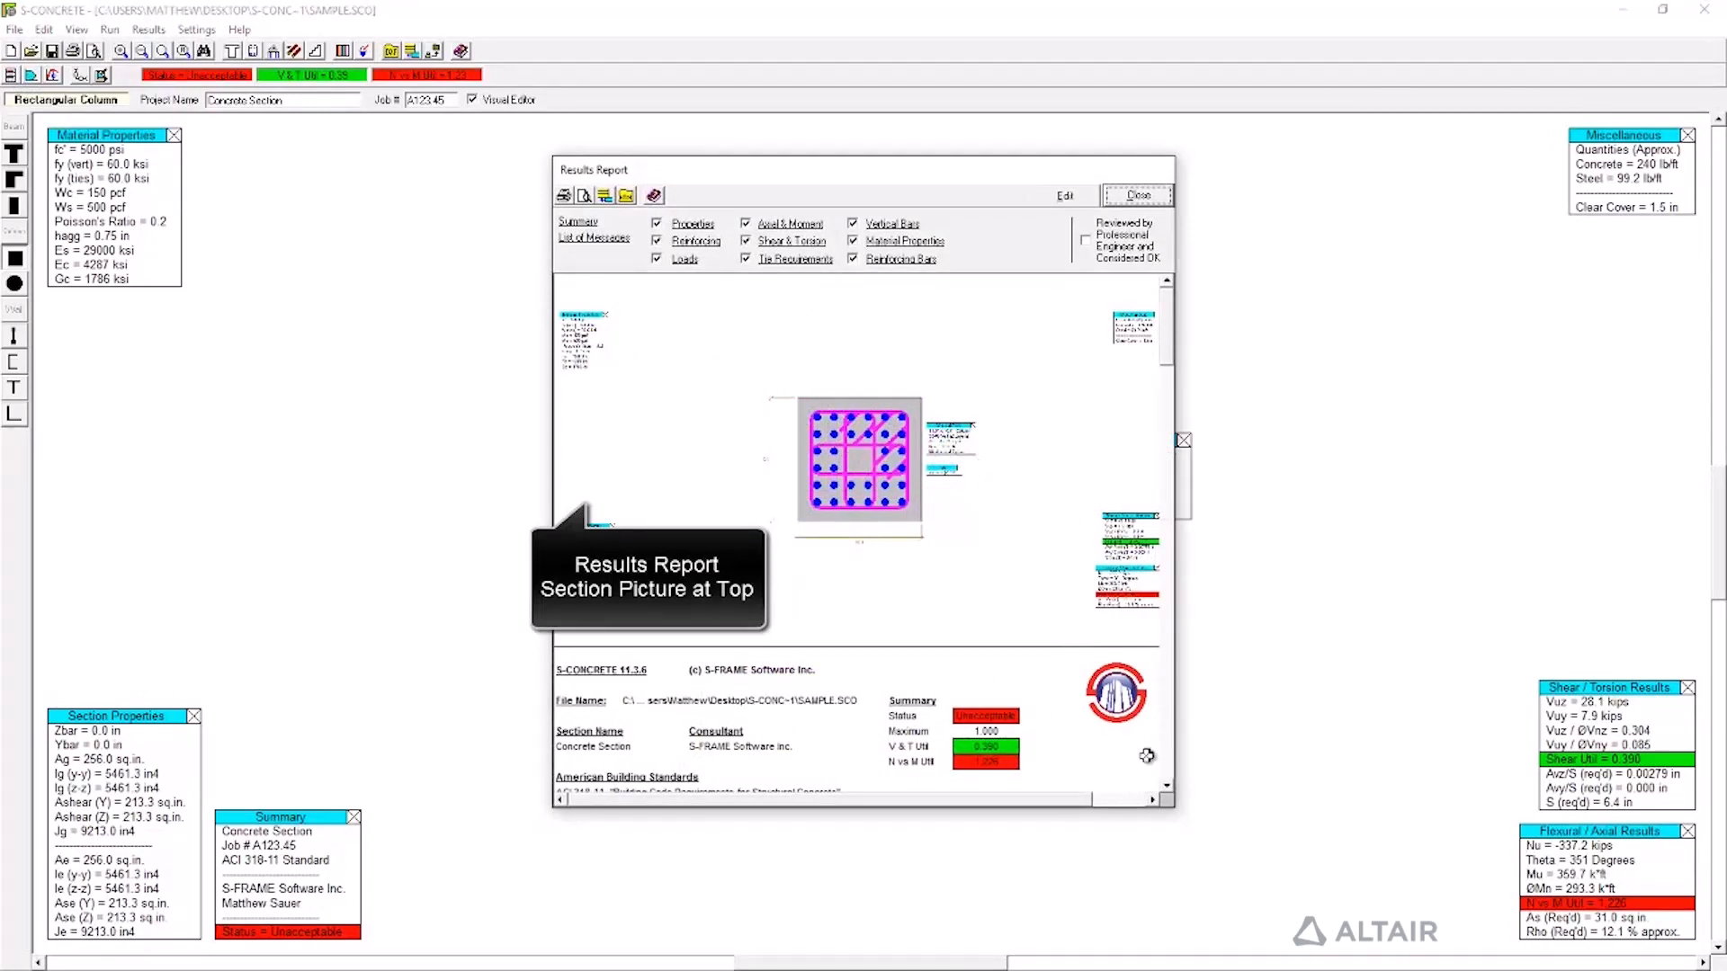
pyautogui.click(1168, 786)
pyautogui.scroll(-10, 1167, 786)
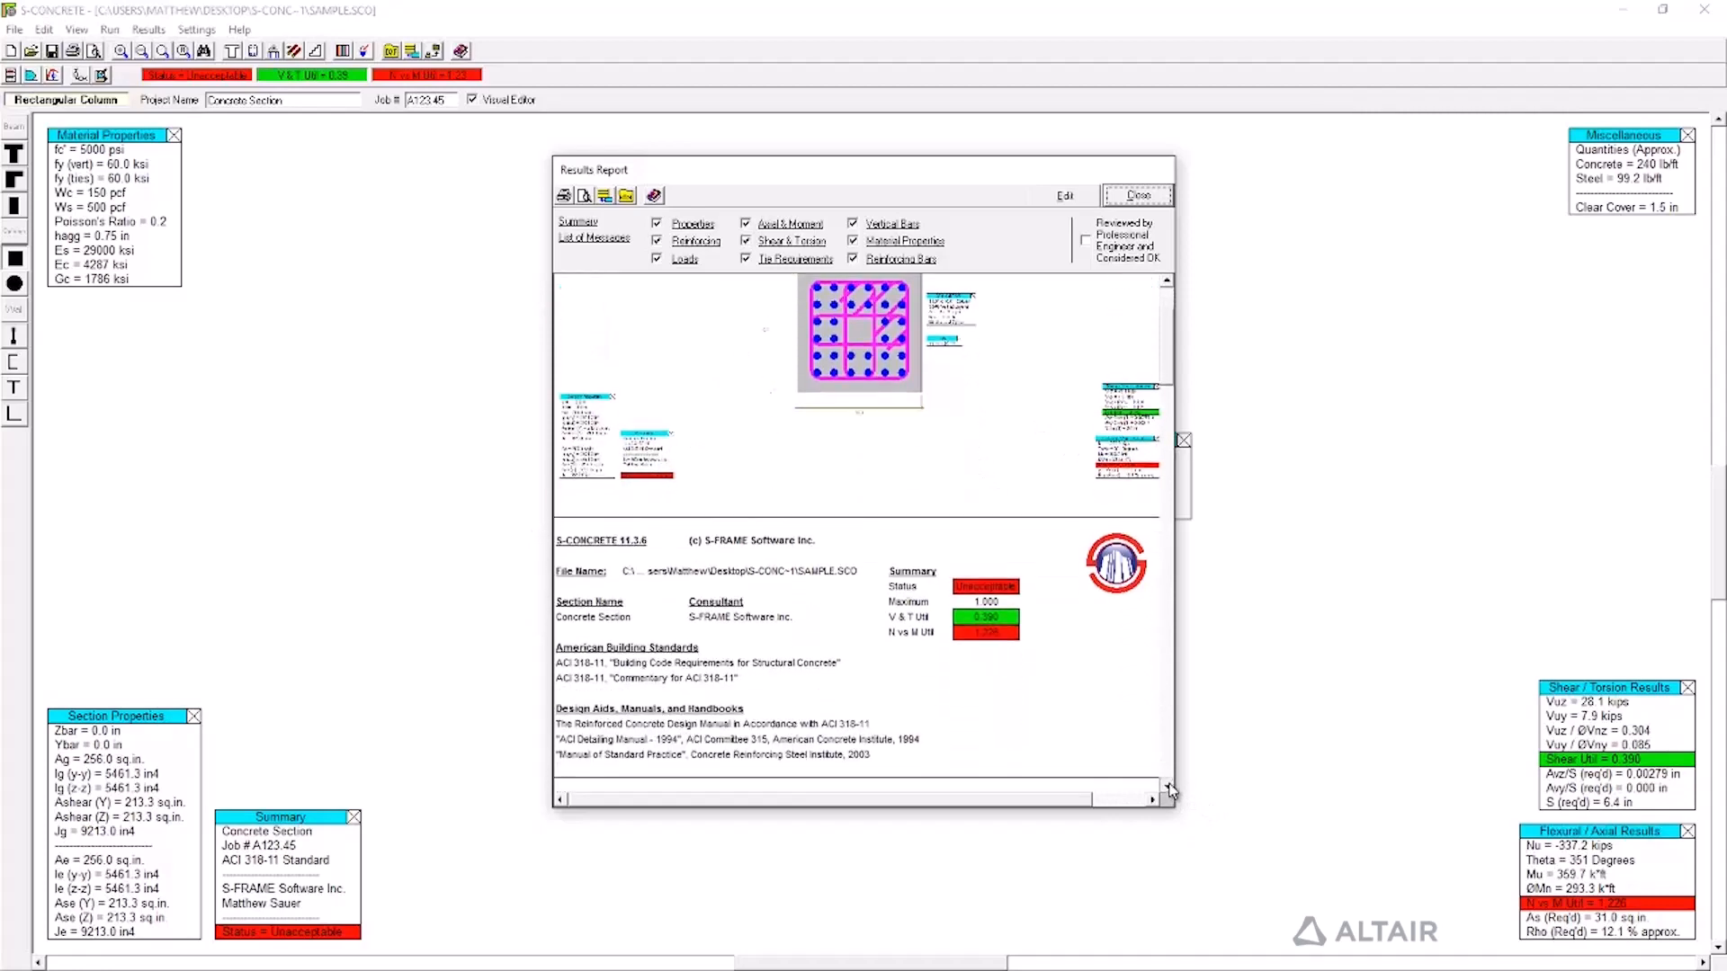
pyautogui.scroll(-10, 1168, 789)
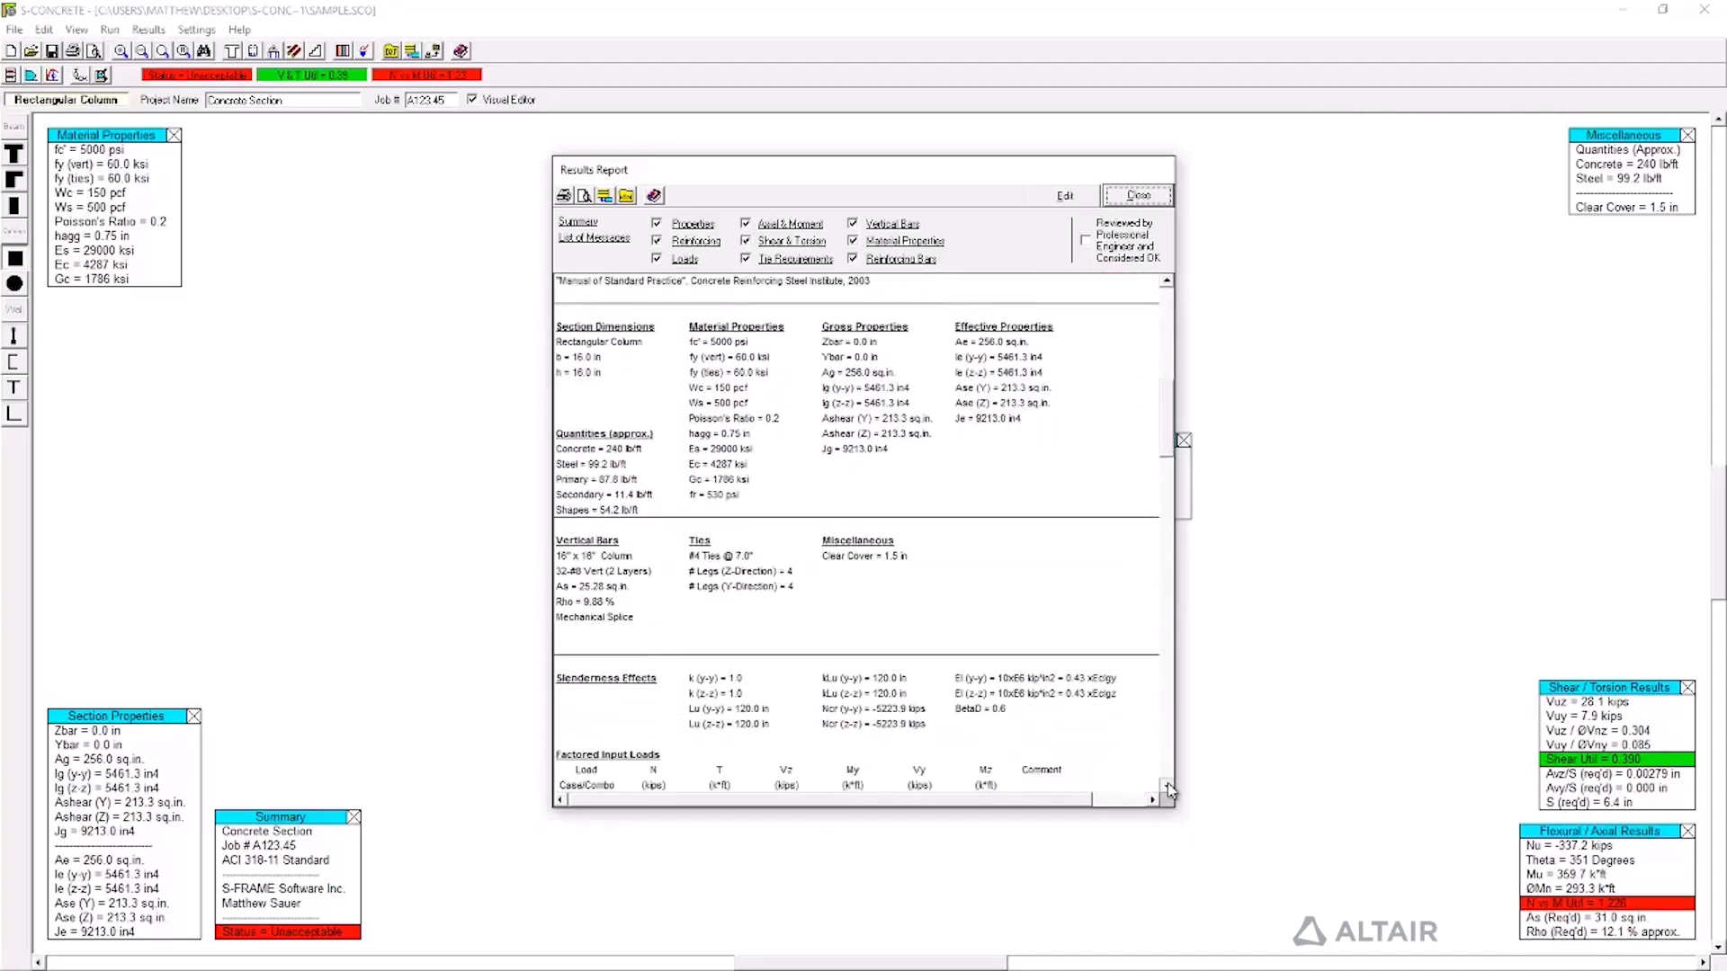
pyautogui.scroll(-10, 1168, 789)
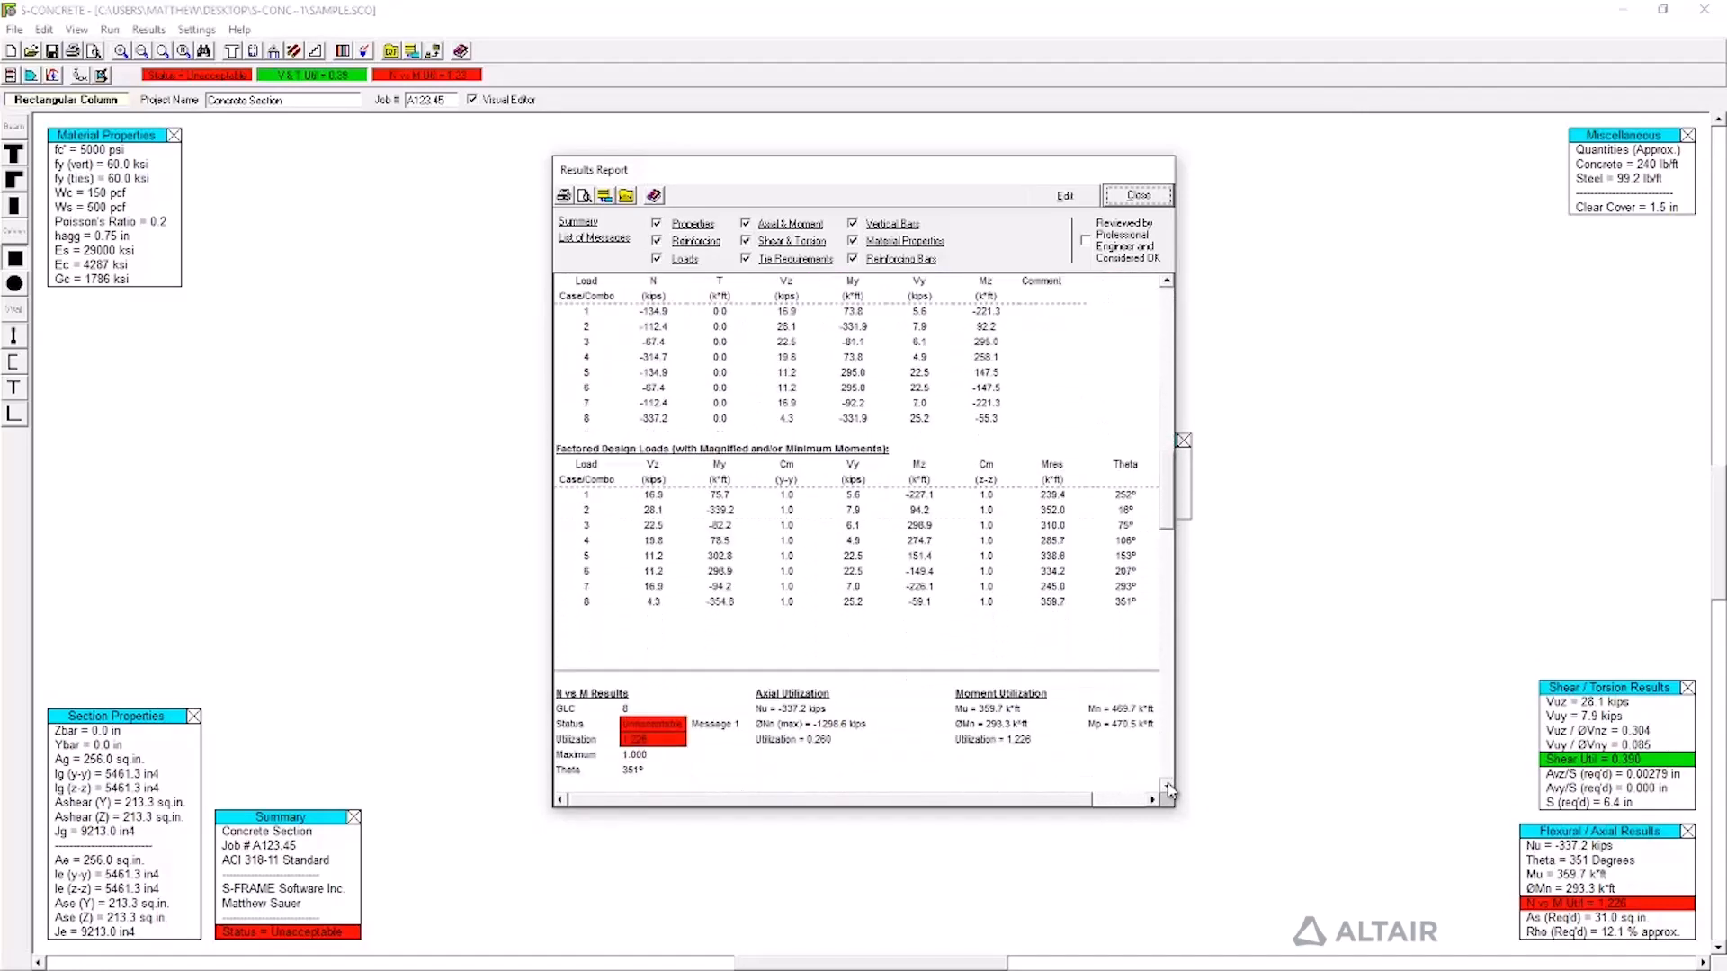
pyautogui.scroll(-10, 1168, 789)
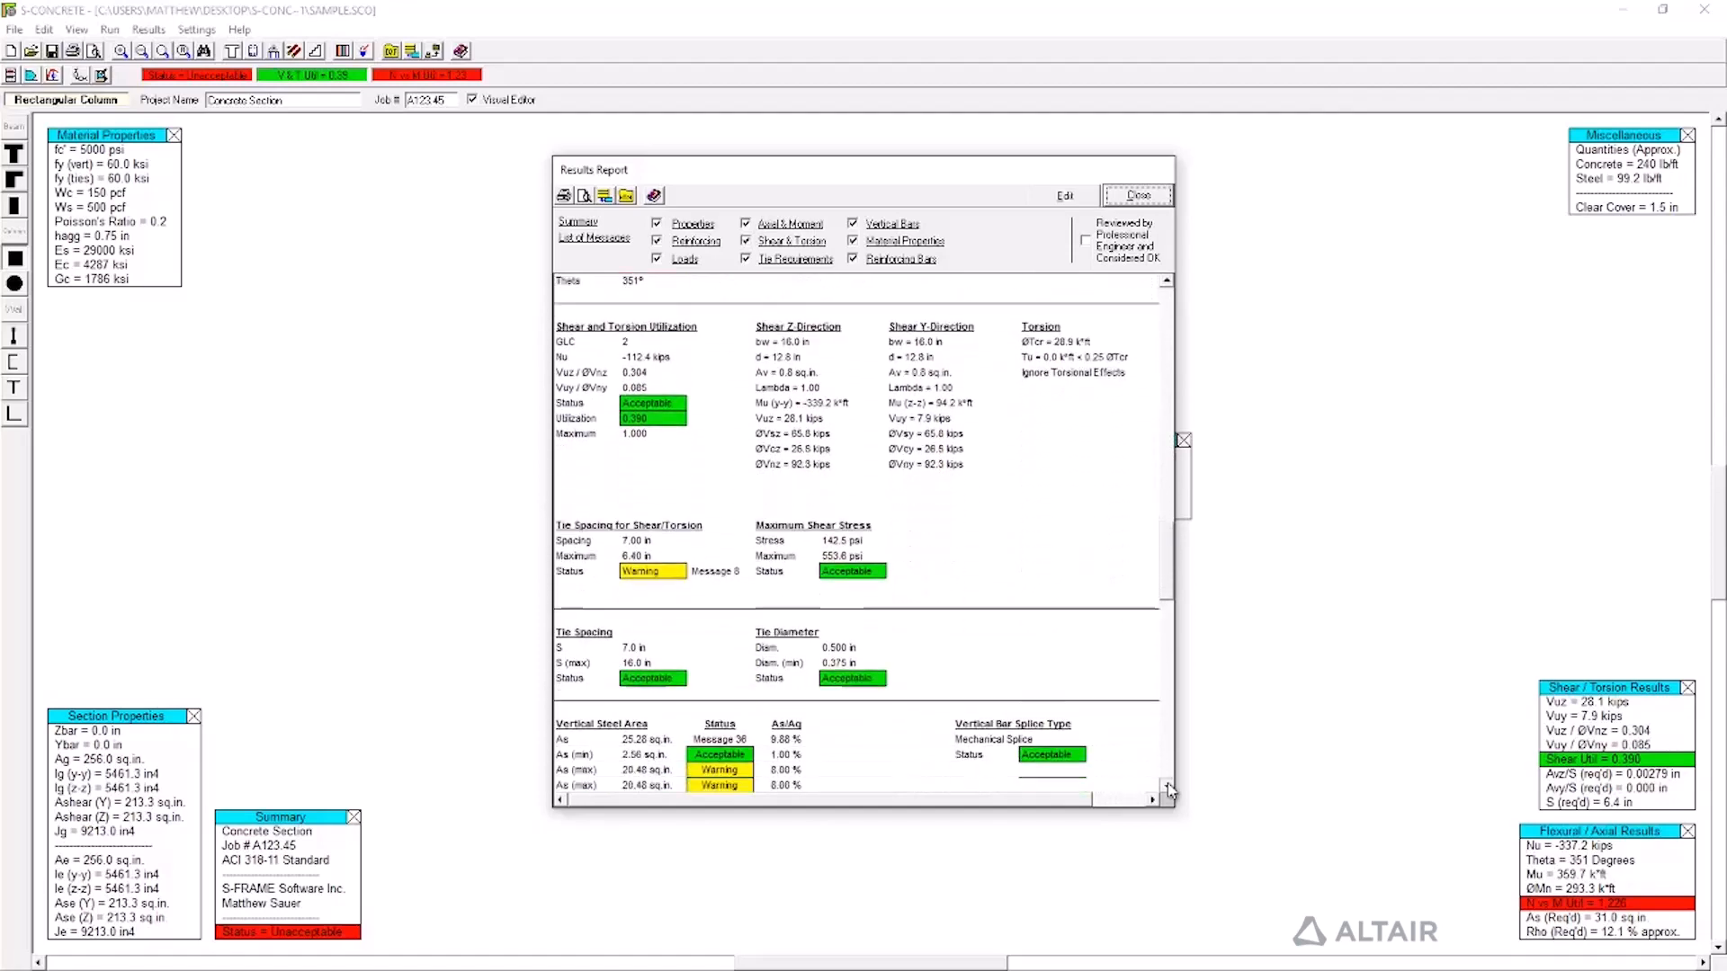
pyautogui.scroll(-10, 1168, 788)
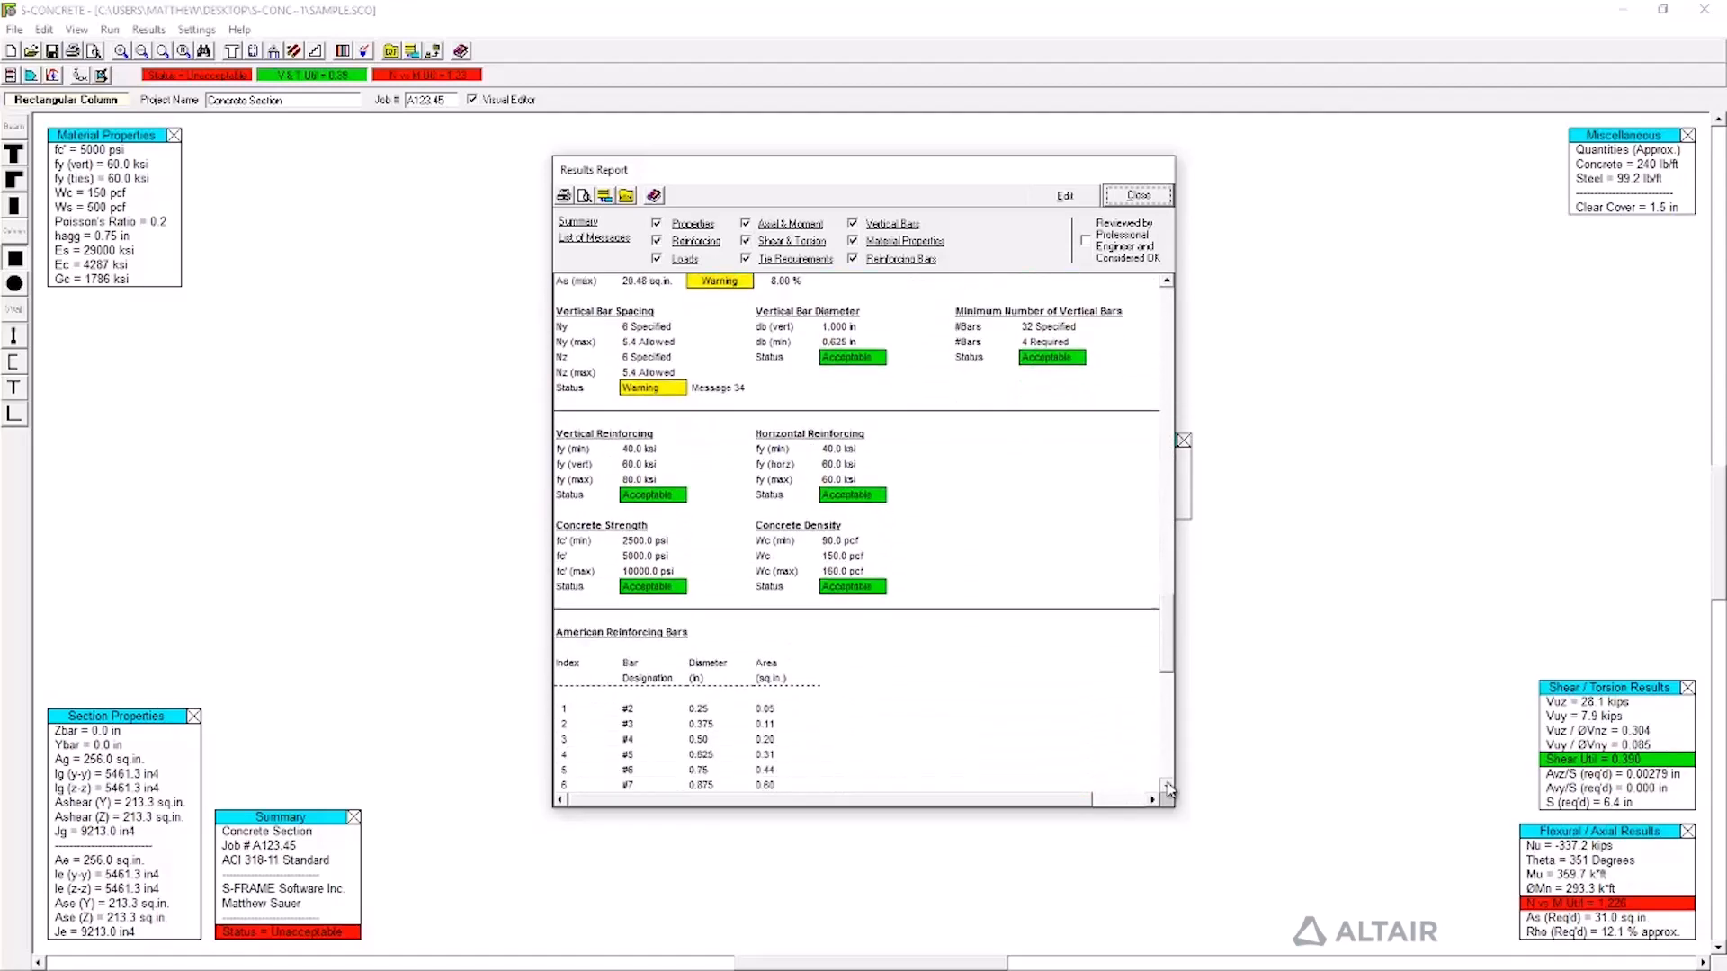
pyautogui.scroll(-5, 1169, 789)
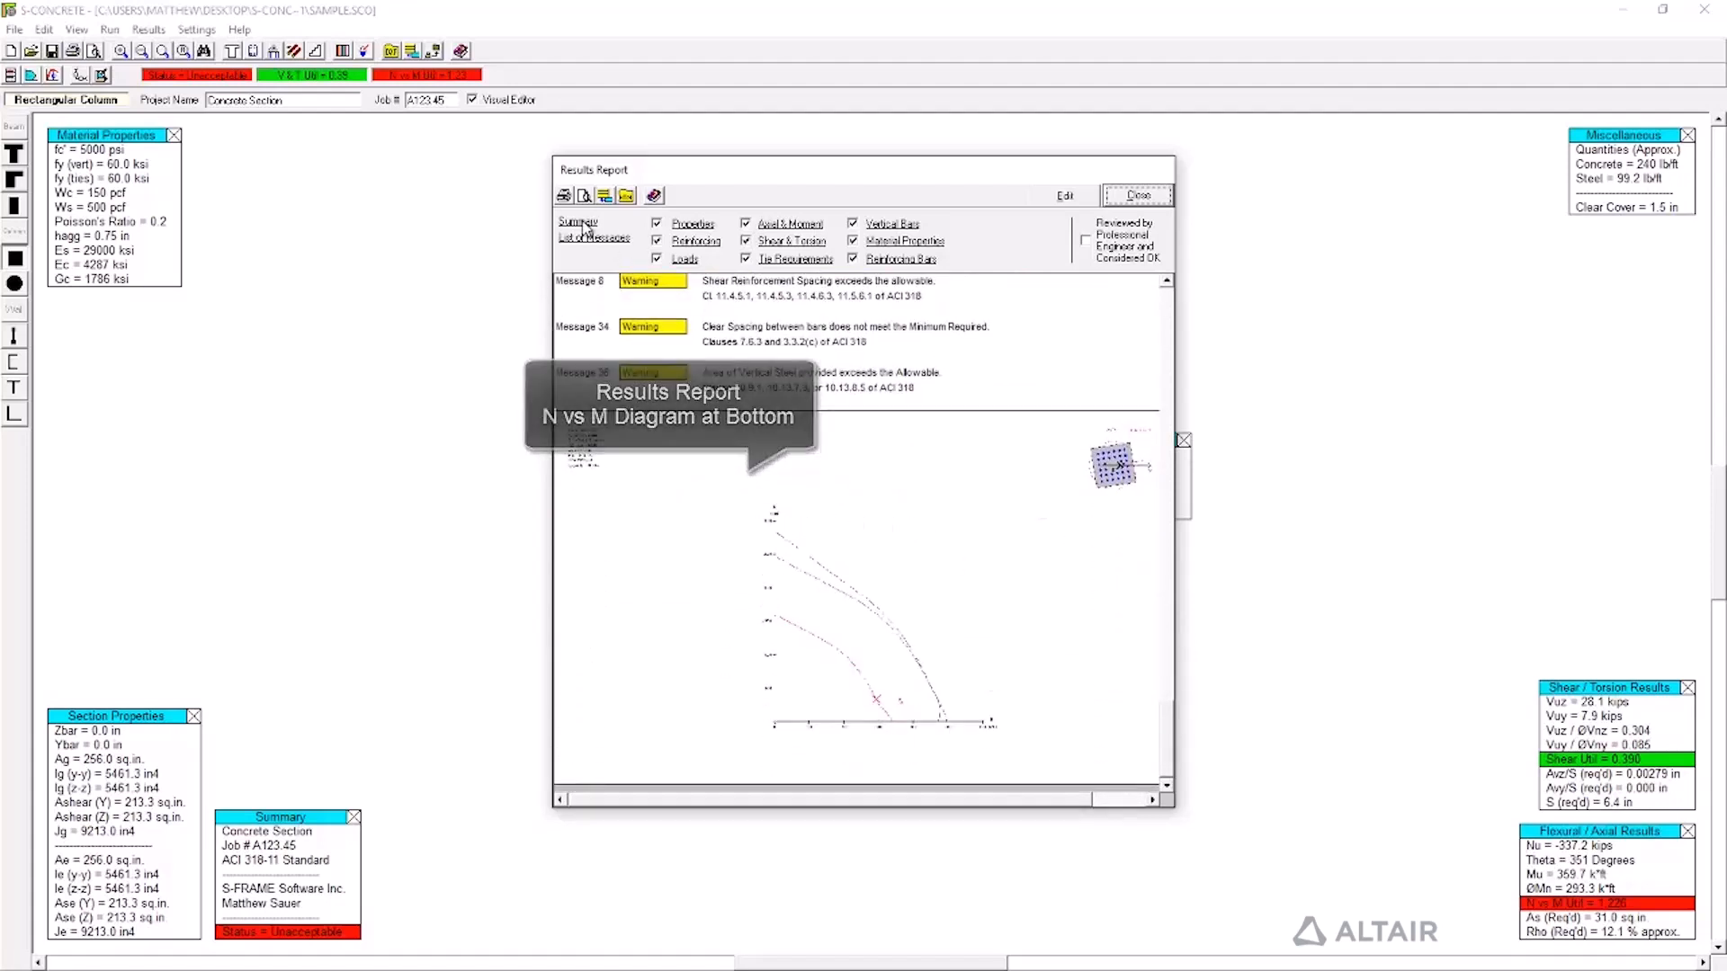
# Preview the report as printed, inspect the first page's section picture up close, return to the normal view and close the report.
pyautogui.click(584, 196)
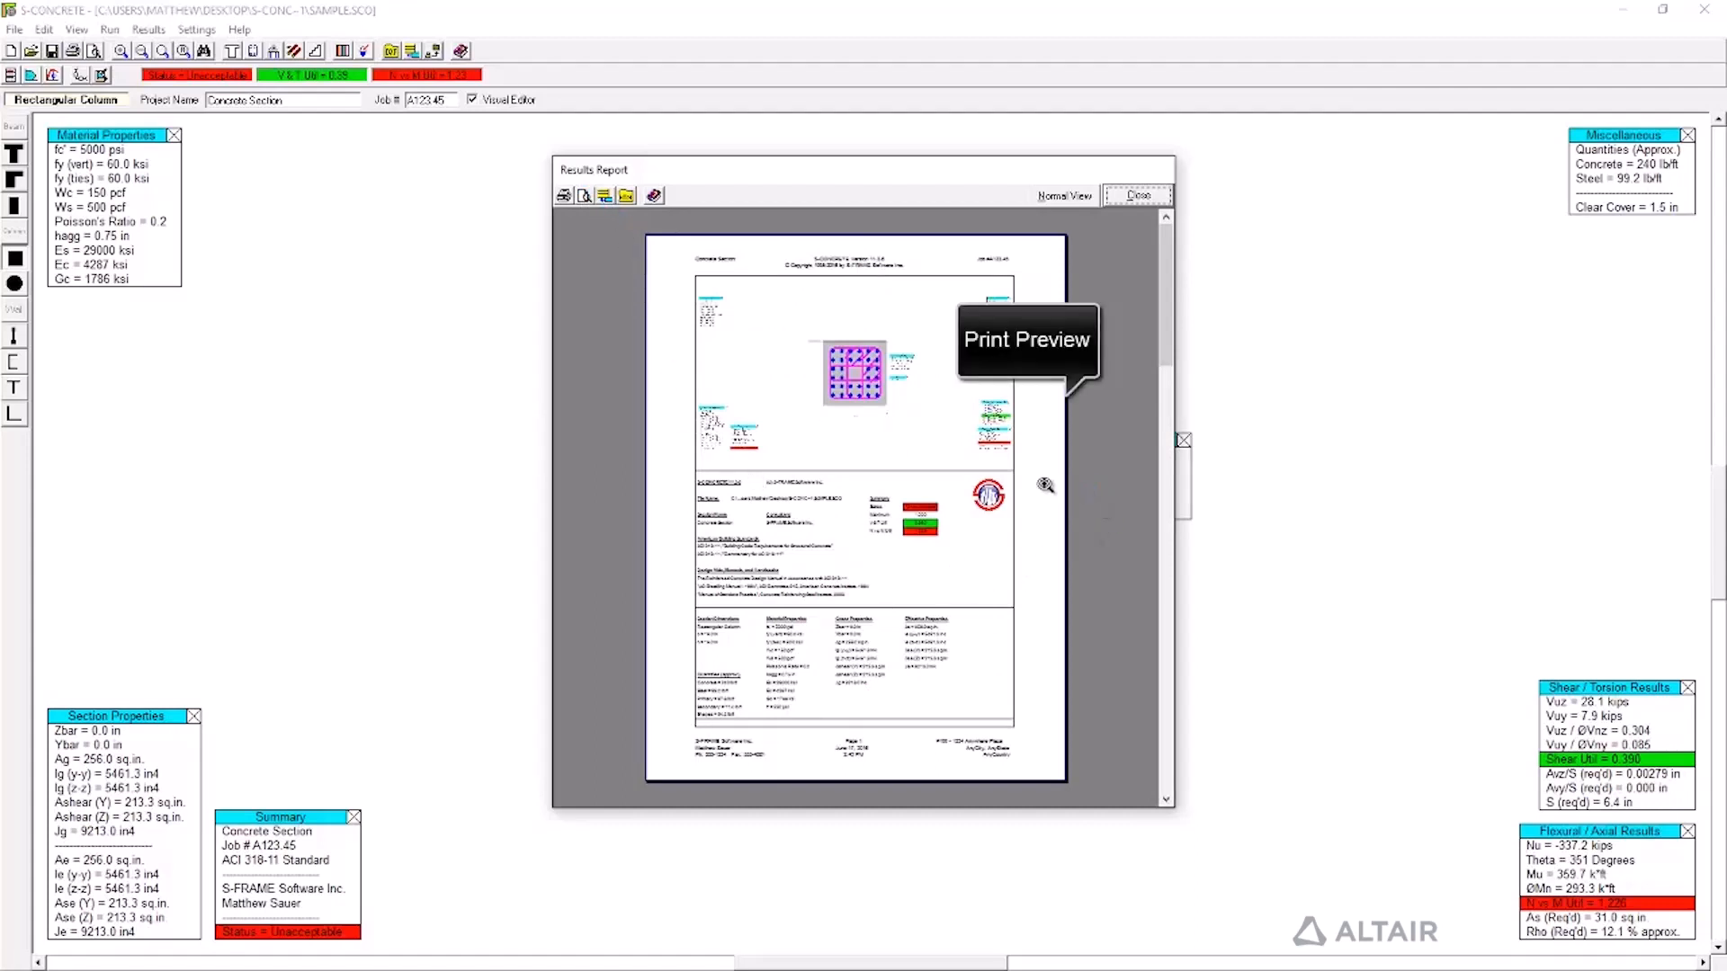
pyautogui.click(880, 385)
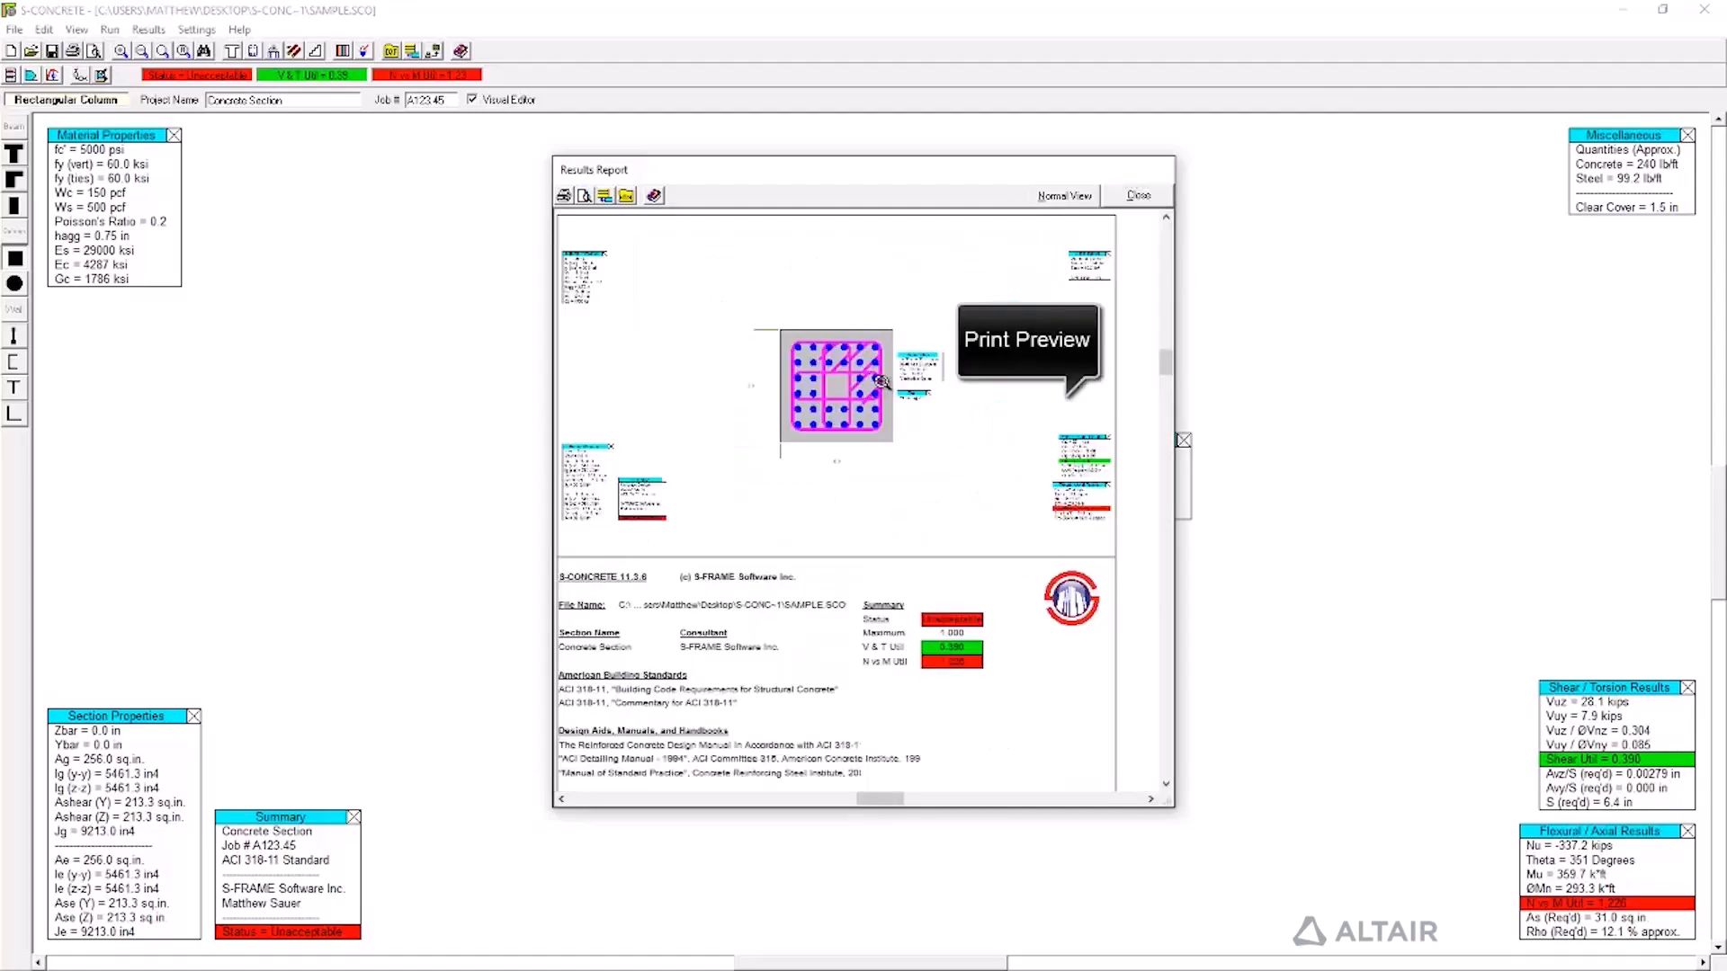
pyautogui.click(883, 383)
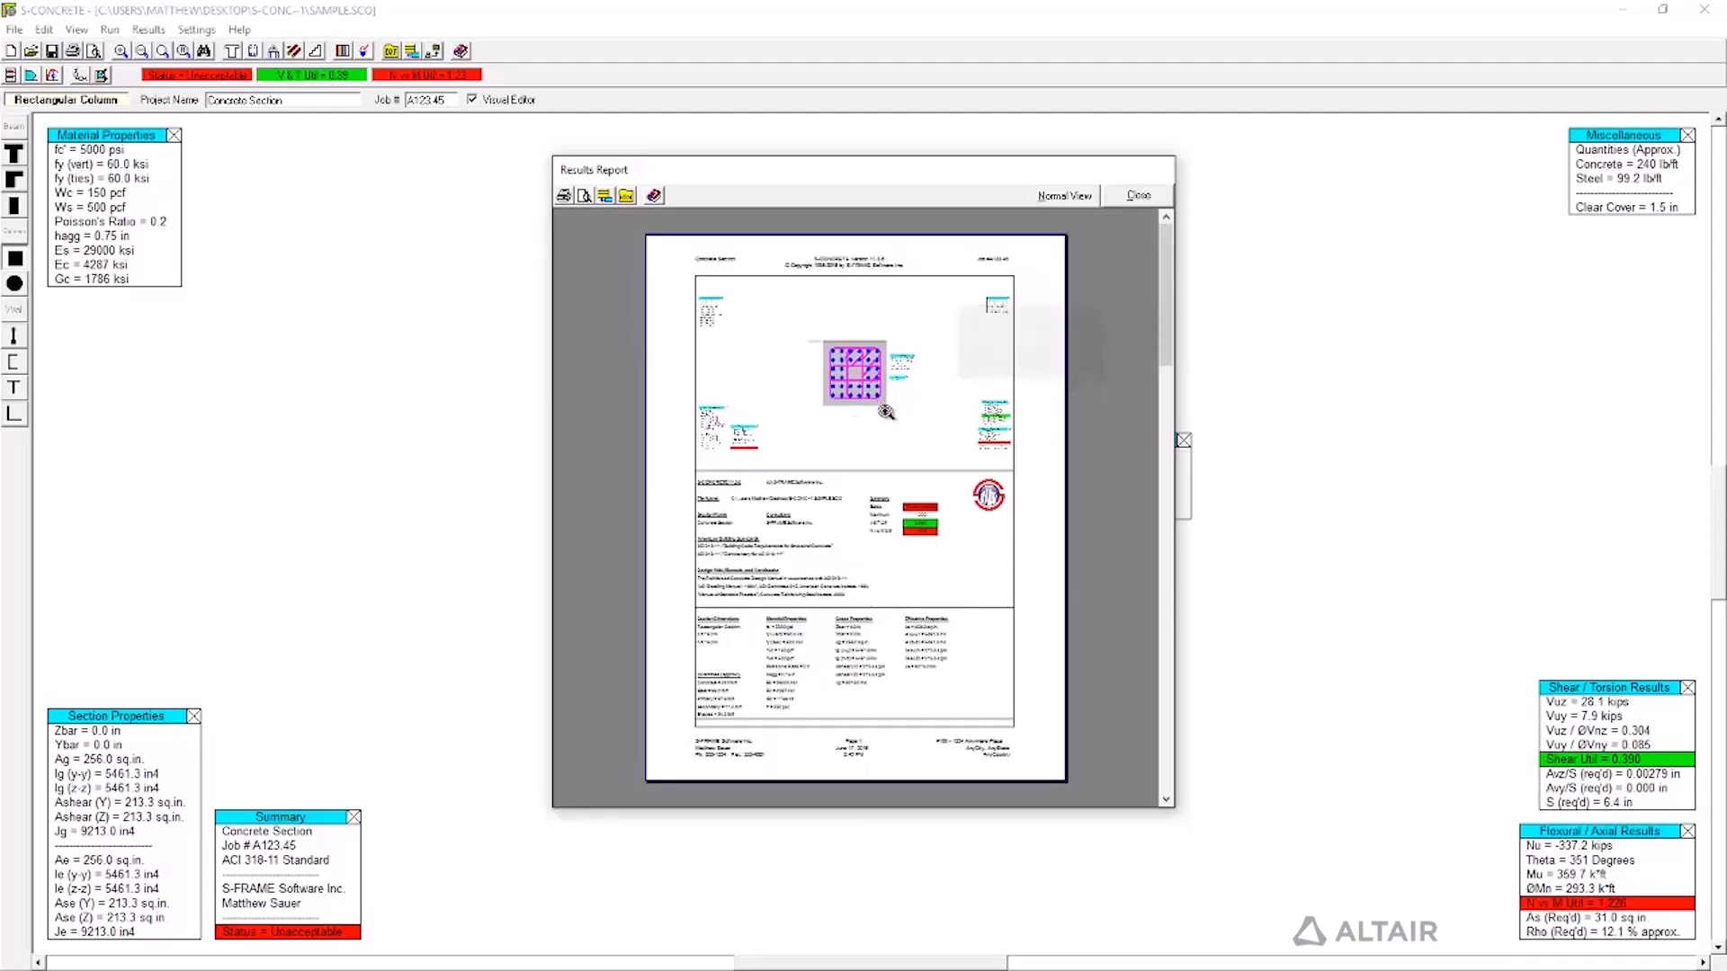
pyautogui.scroll(-2, 891, 427)
pyautogui.click(1069, 196)
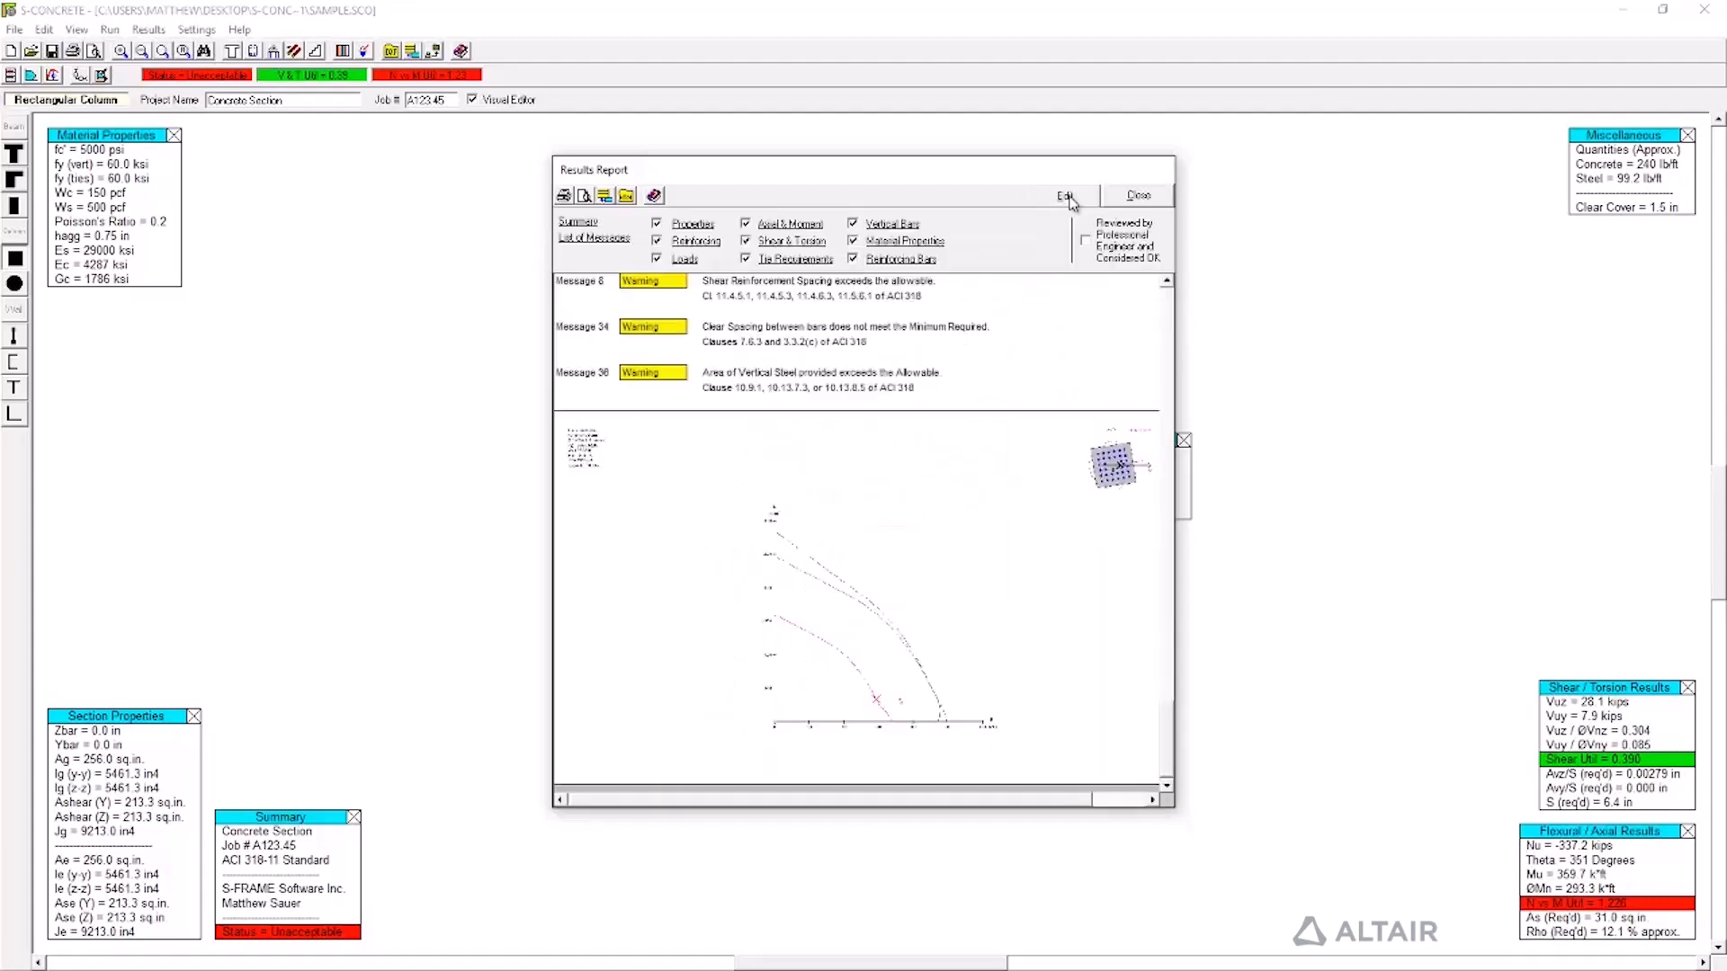
pyautogui.click(1135, 197)
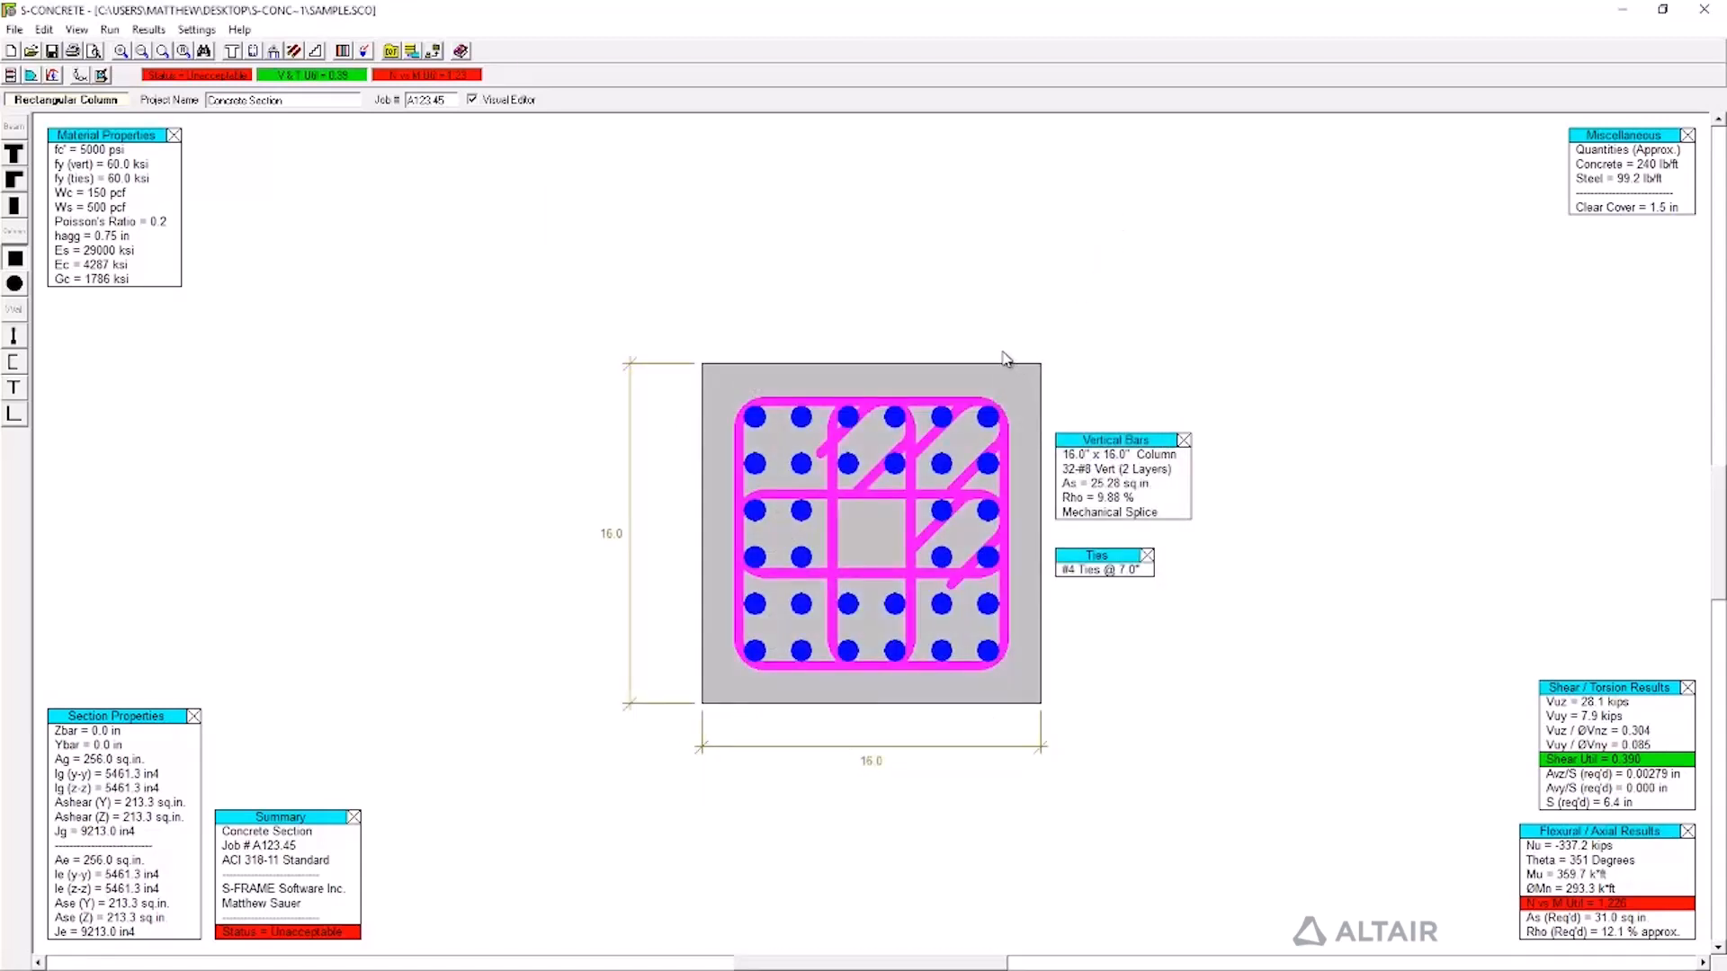
# Switch the section to an I-Shape Wall, open its Wall Reinforcing settings and review the zone parameters and Zone B bar size options.
pyautogui.click(14, 335)
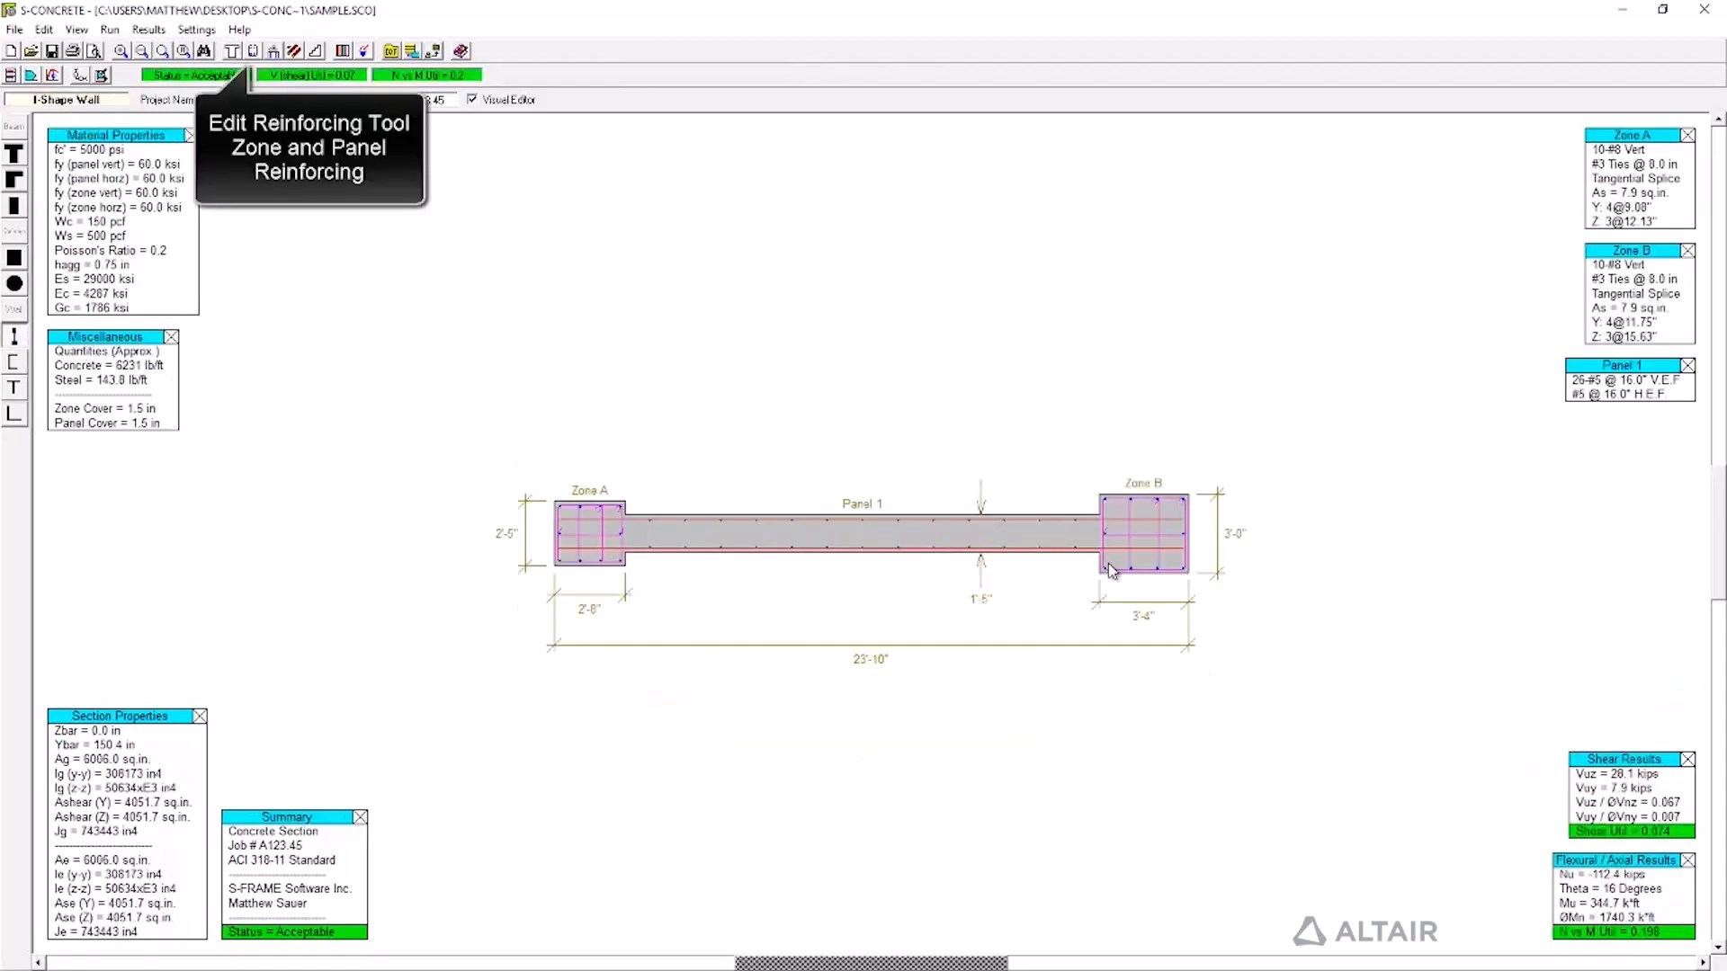
pyautogui.click(255, 54)
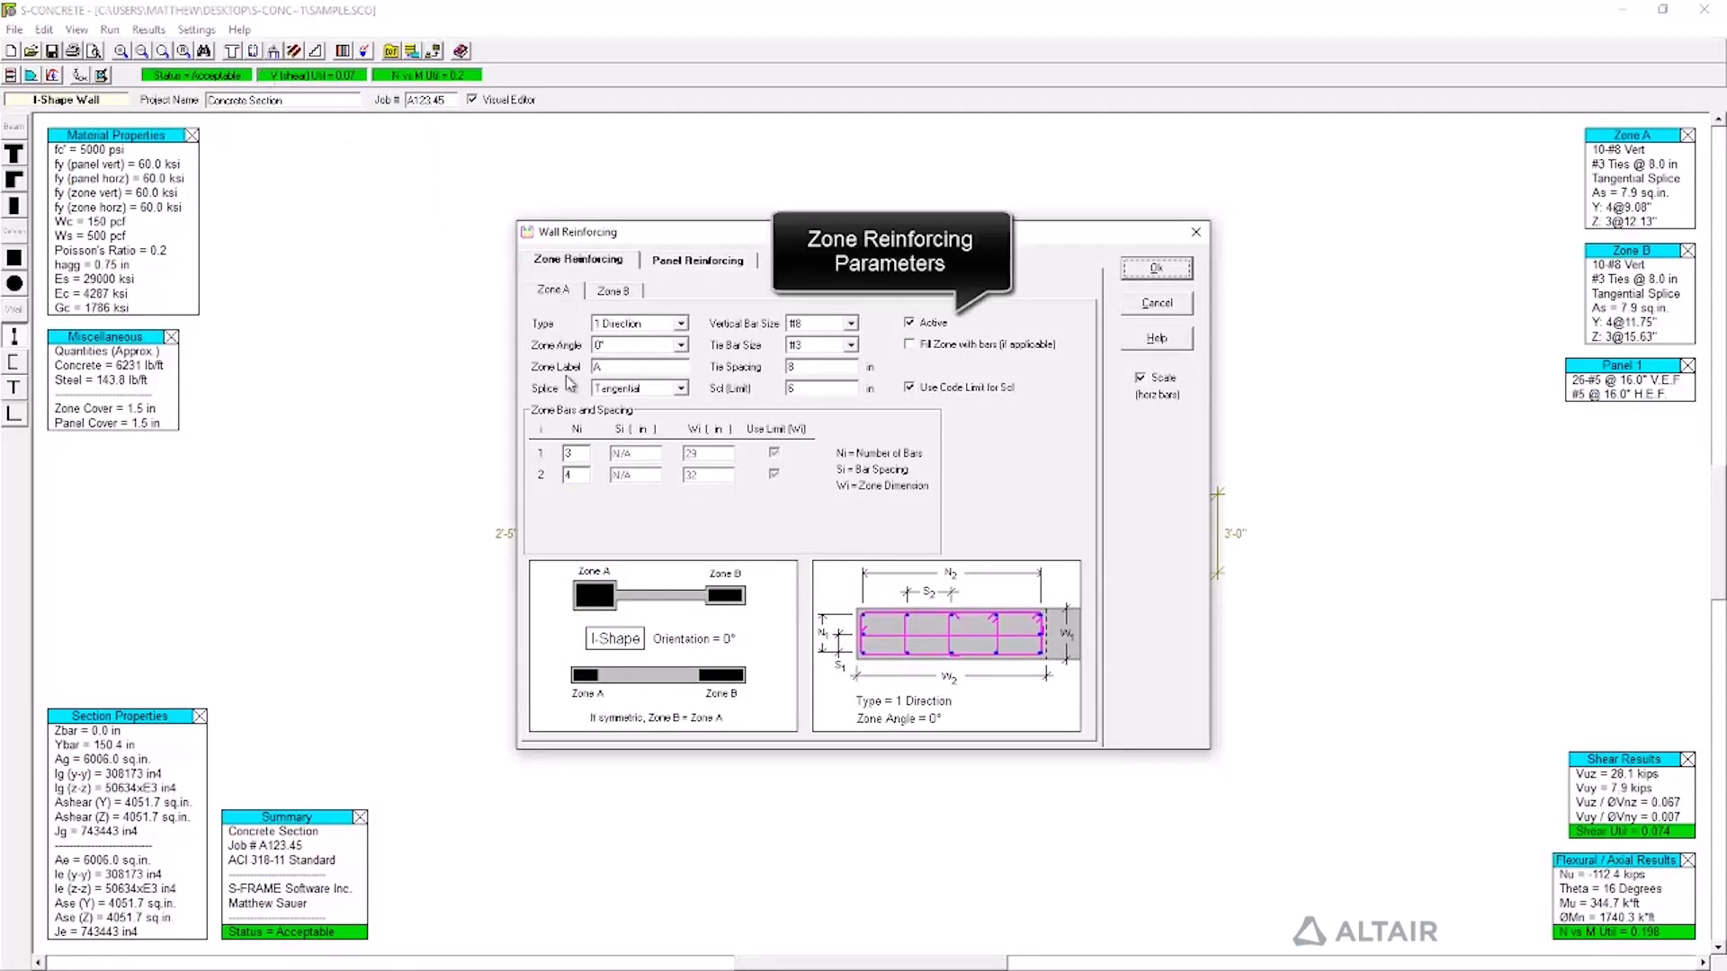
pyautogui.click(638, 297)
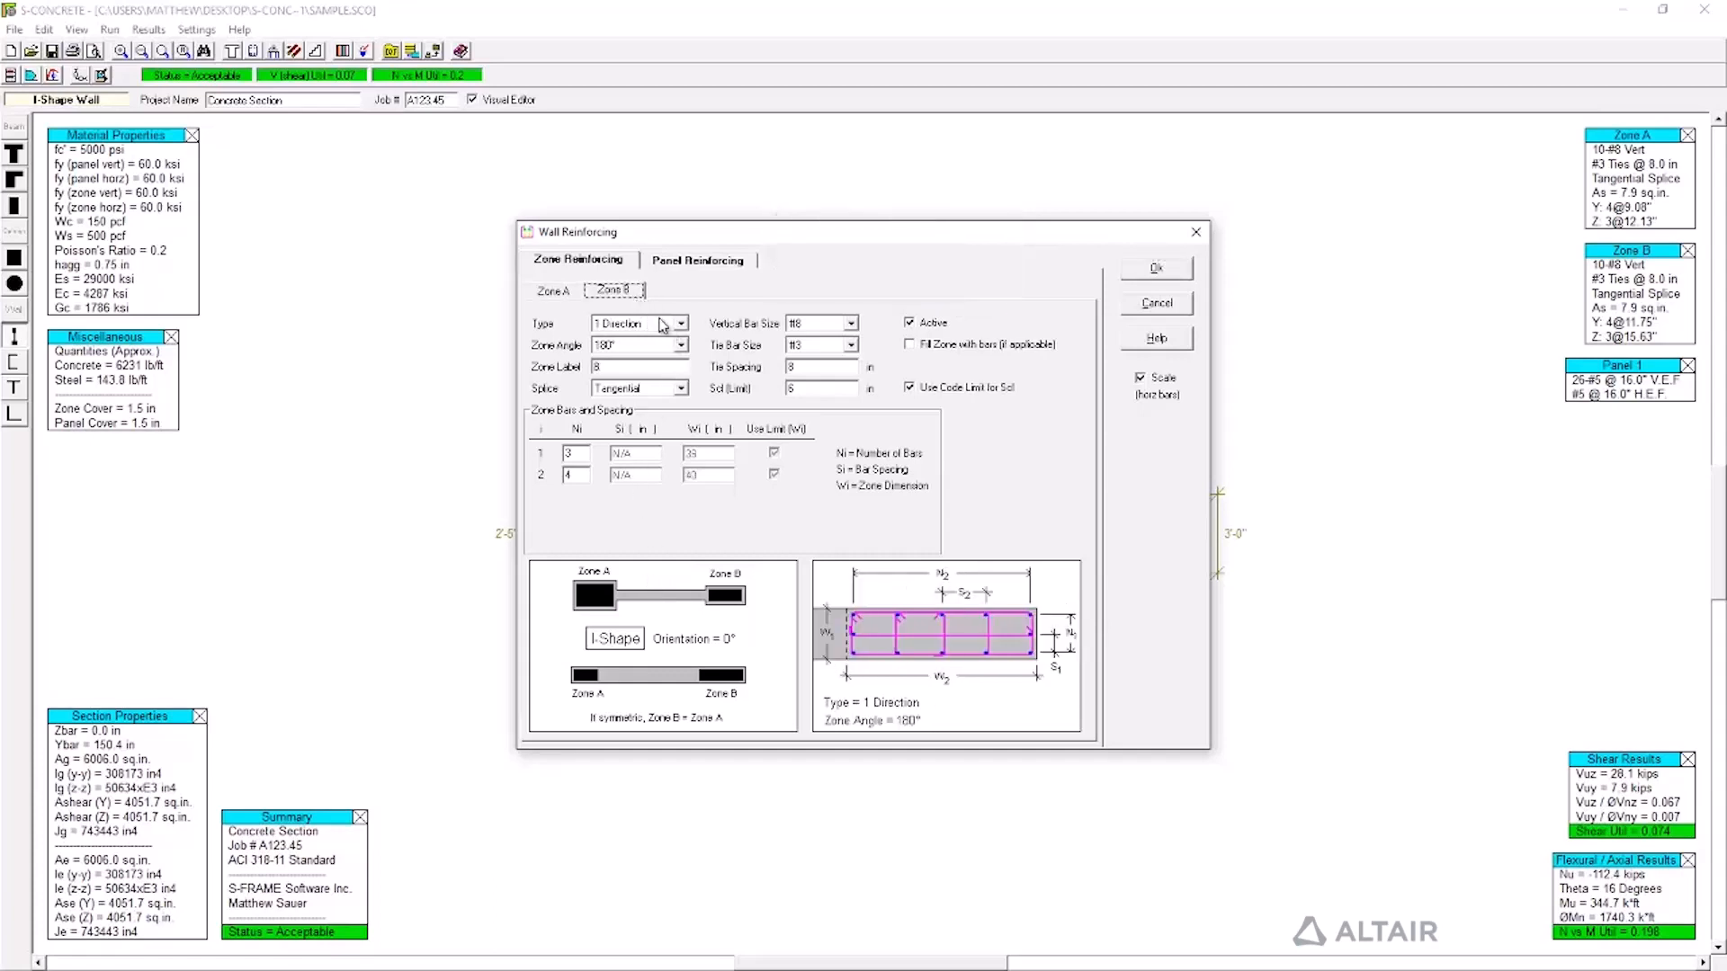
pyautogui.click(850, 323)
pyautogui.click(852, 335)
pyautogui.click(851, 345)
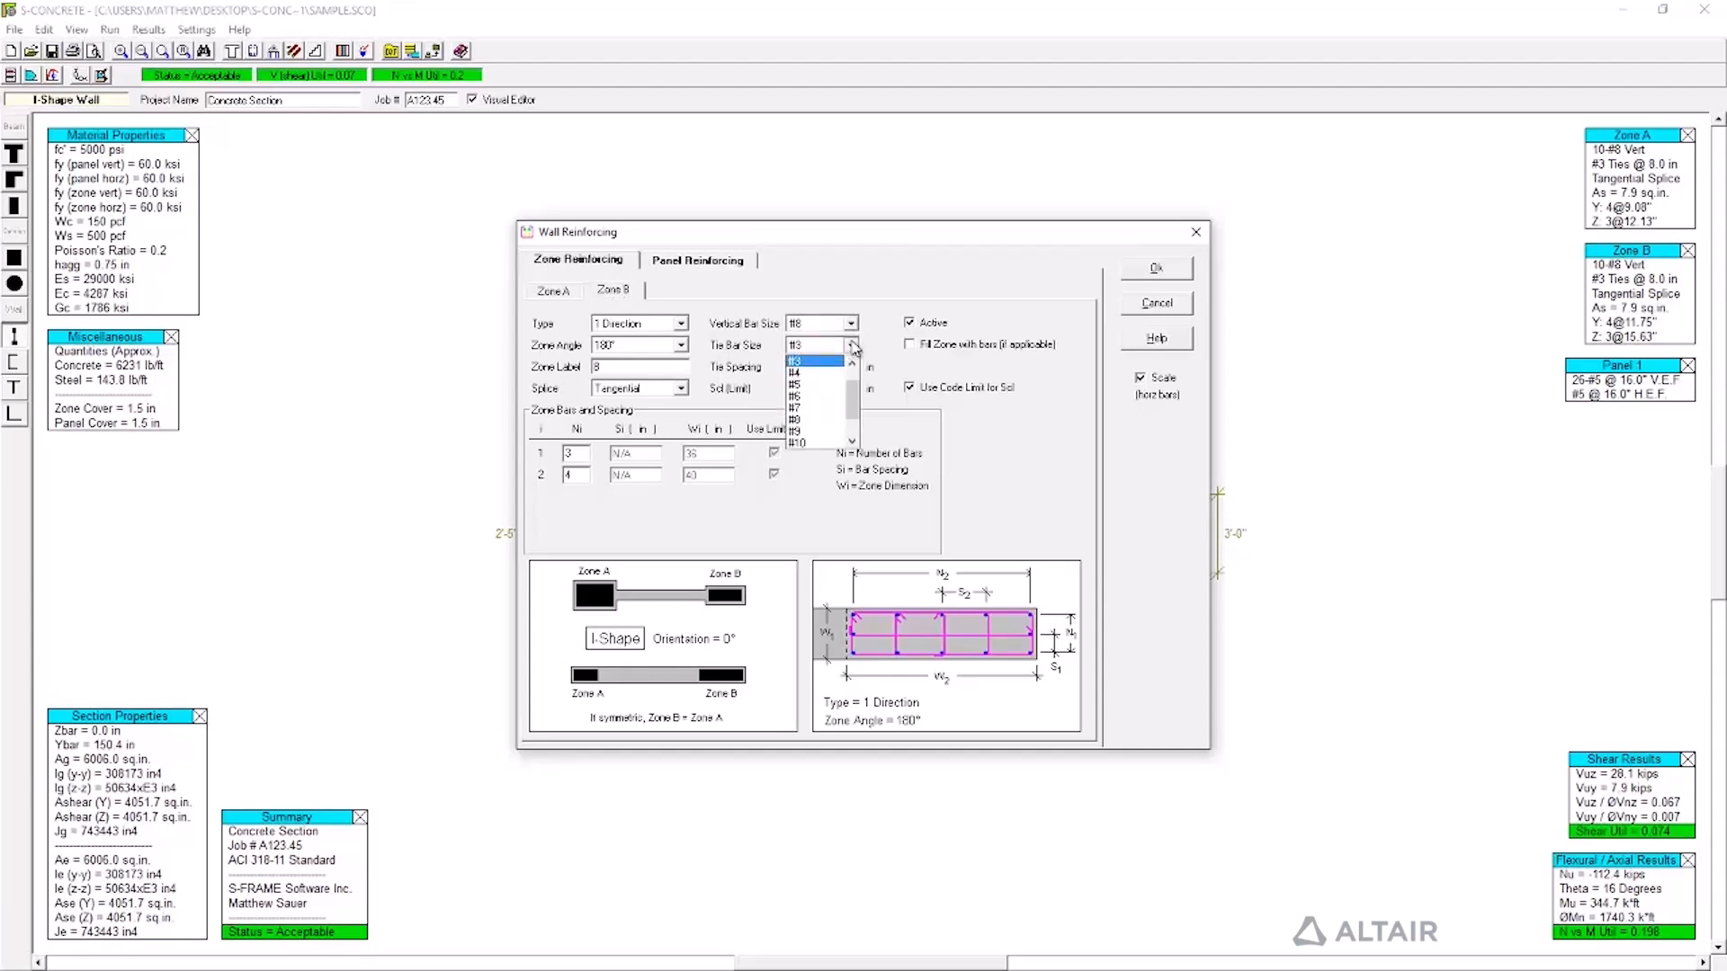
pyautogui.click(852, 345)
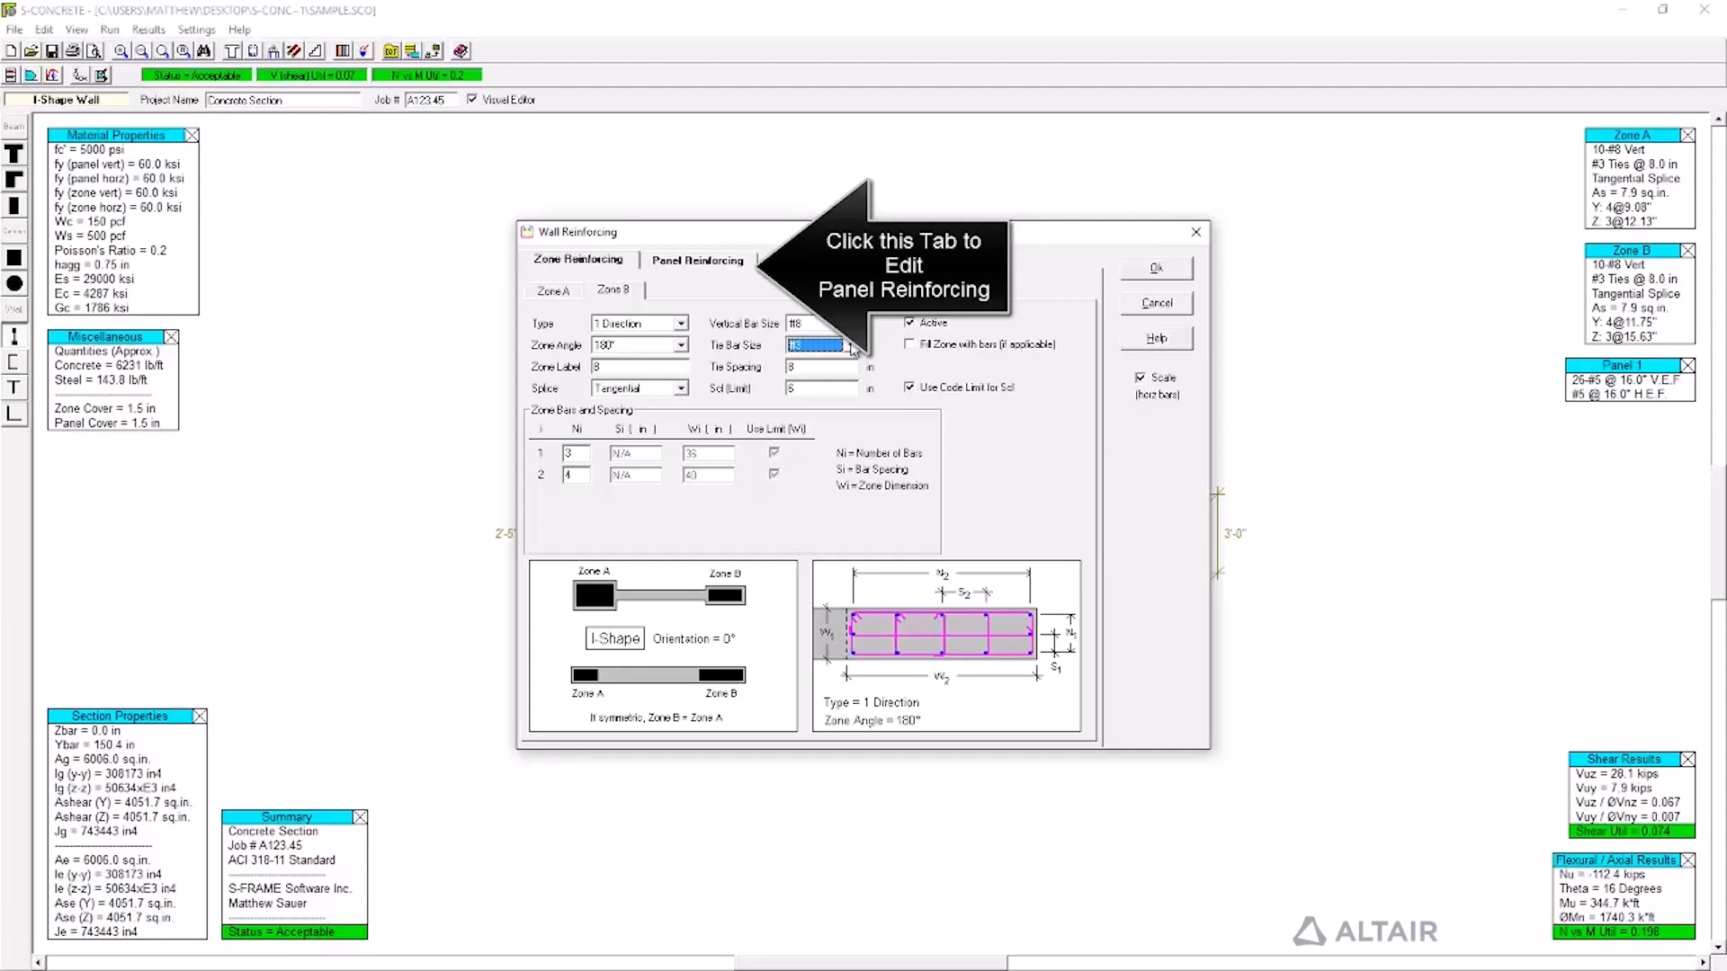
# Set both the vertical and horizontal bar sizes of Panel 1 to #4 in the panel reinforcing.
pyautogui.click(736, 262)
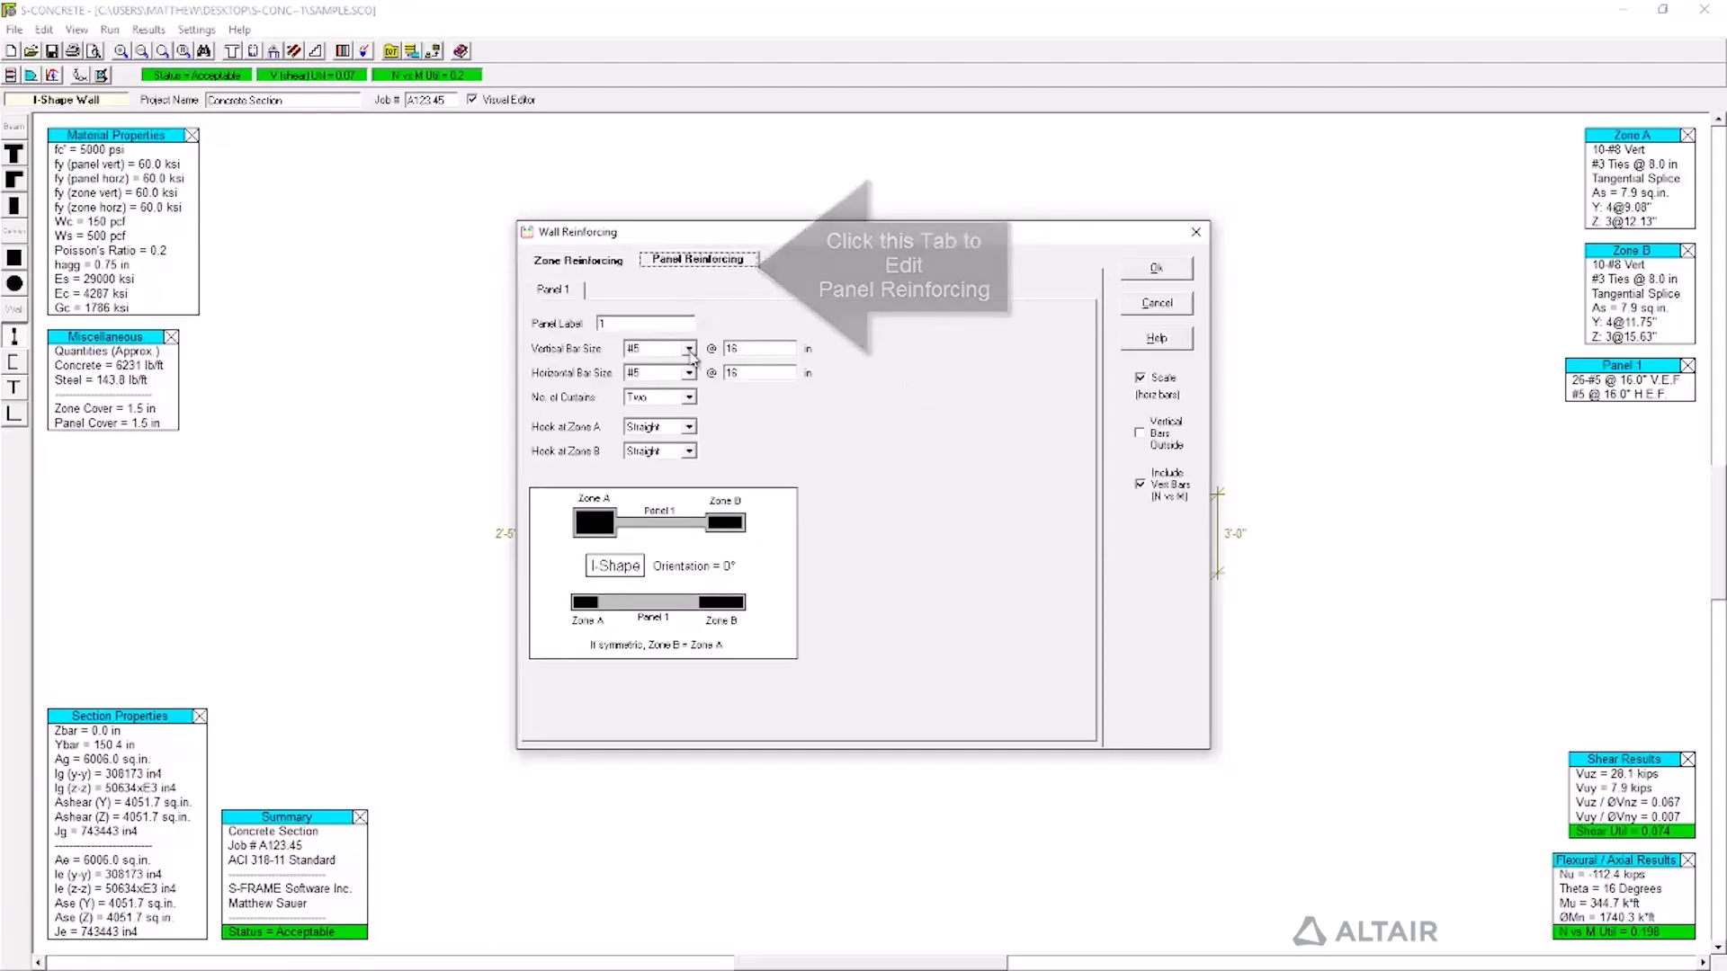
pyautogui.click(689, 350)
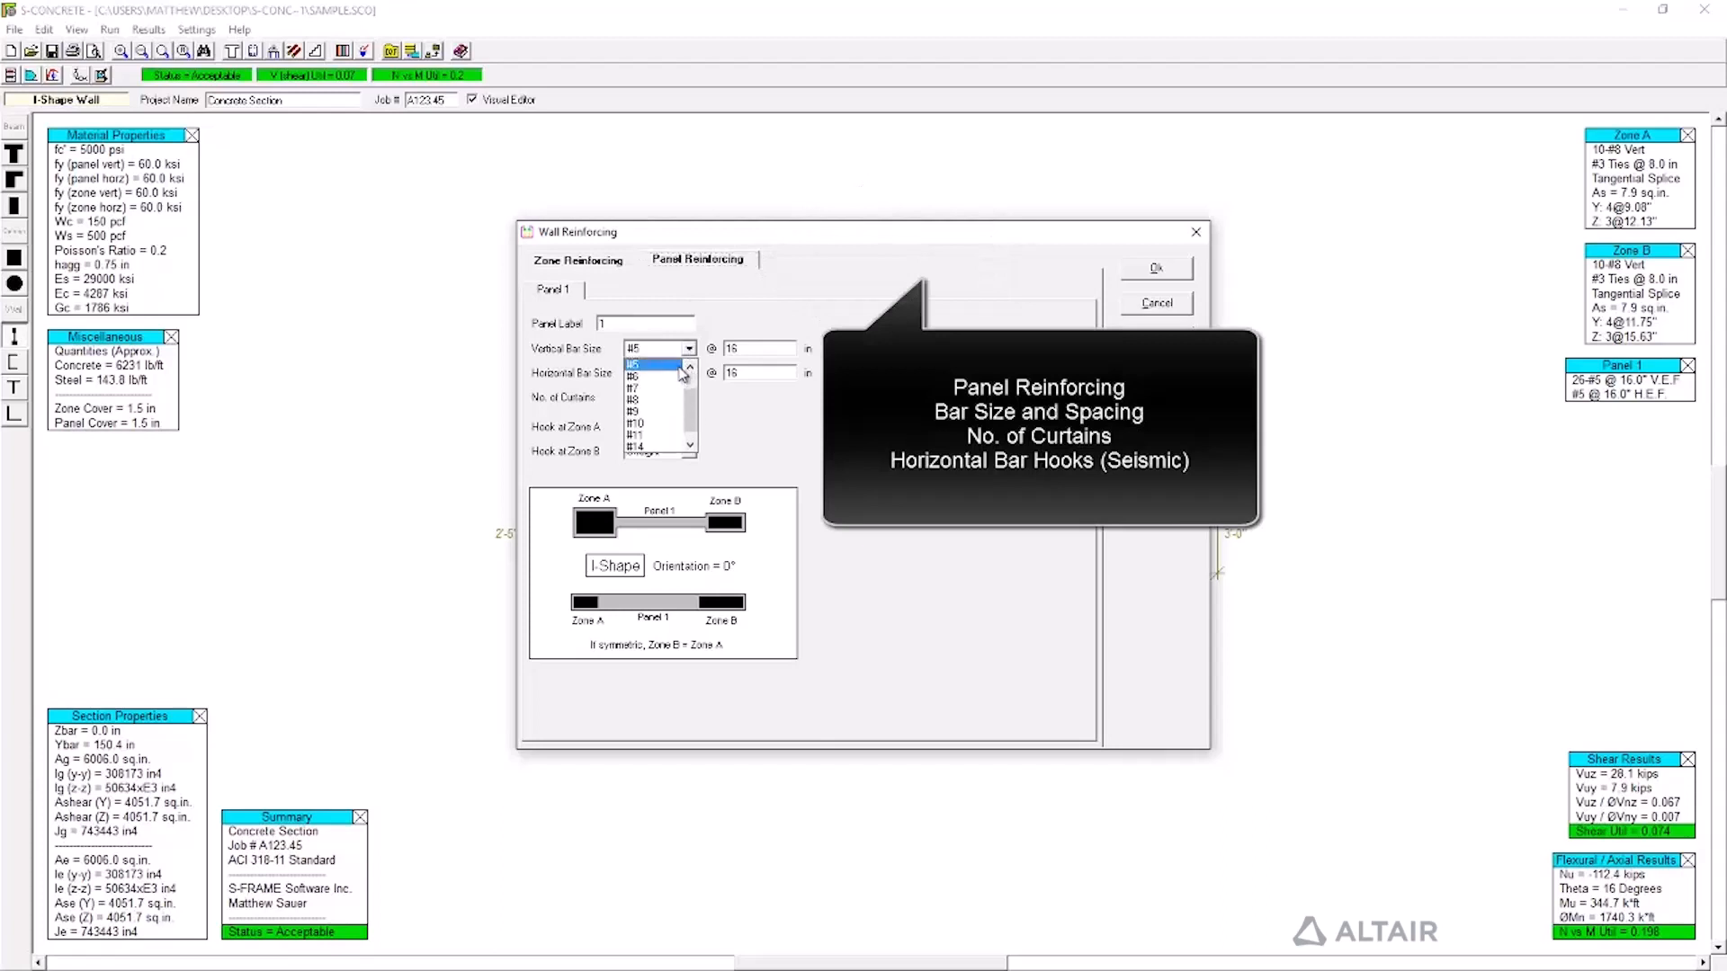
pyautogui.click(670, 363)
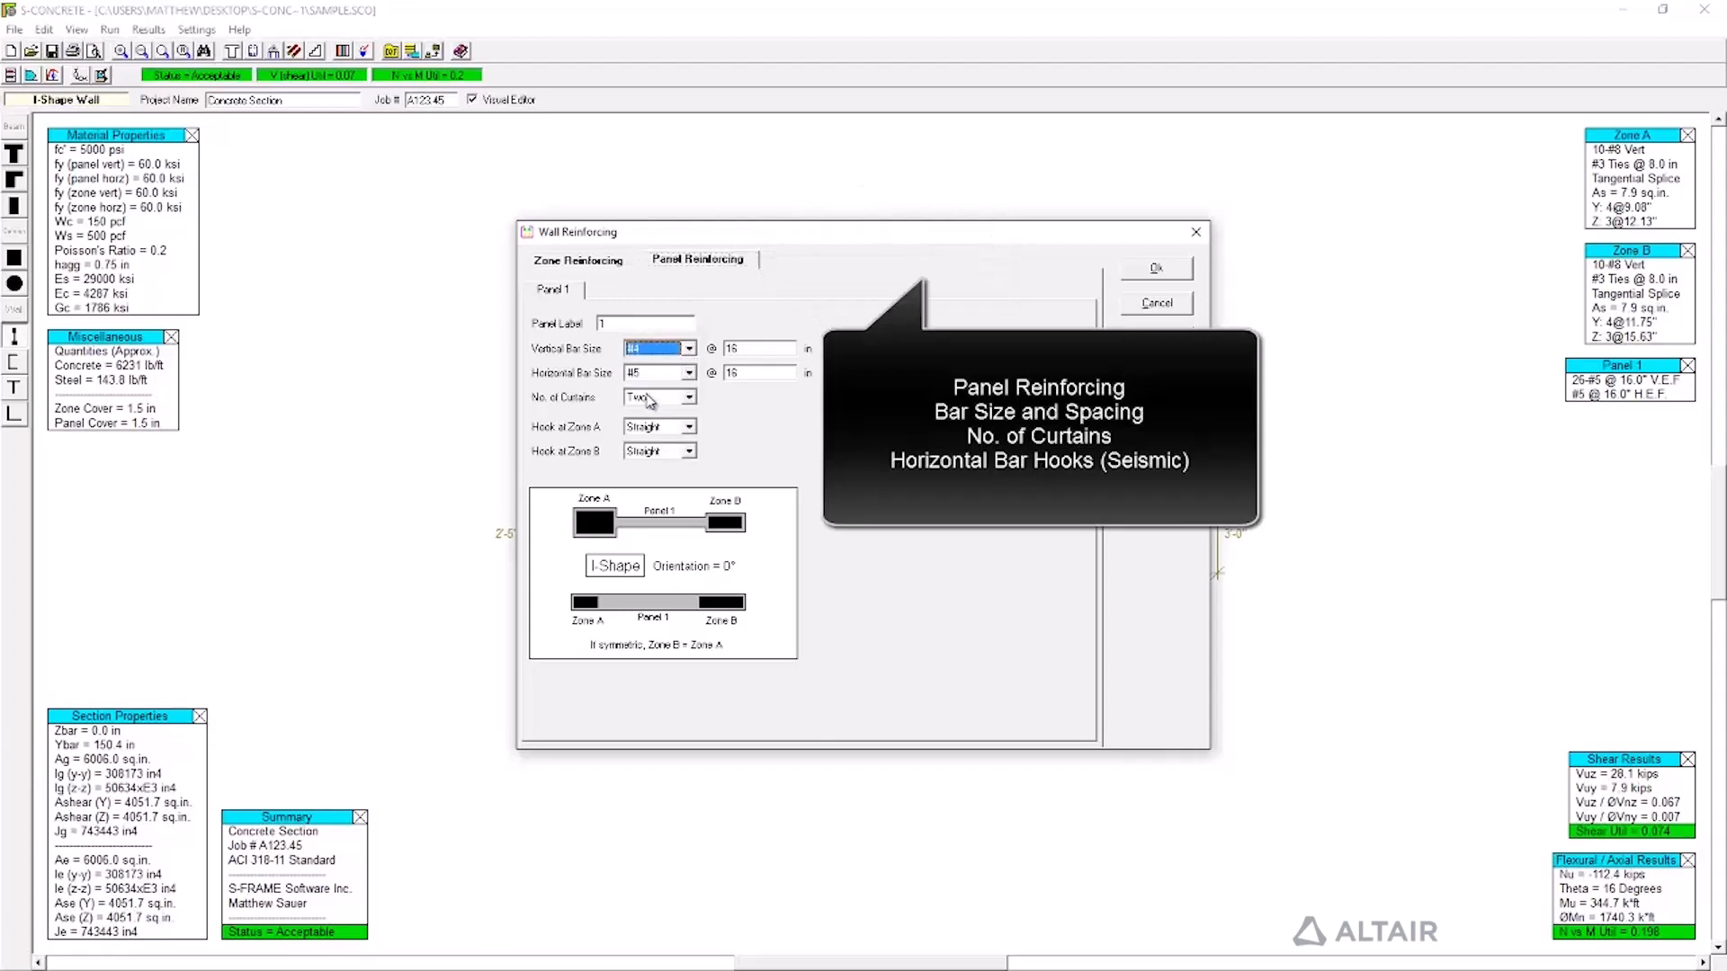
pyautogui.click(688, 374)
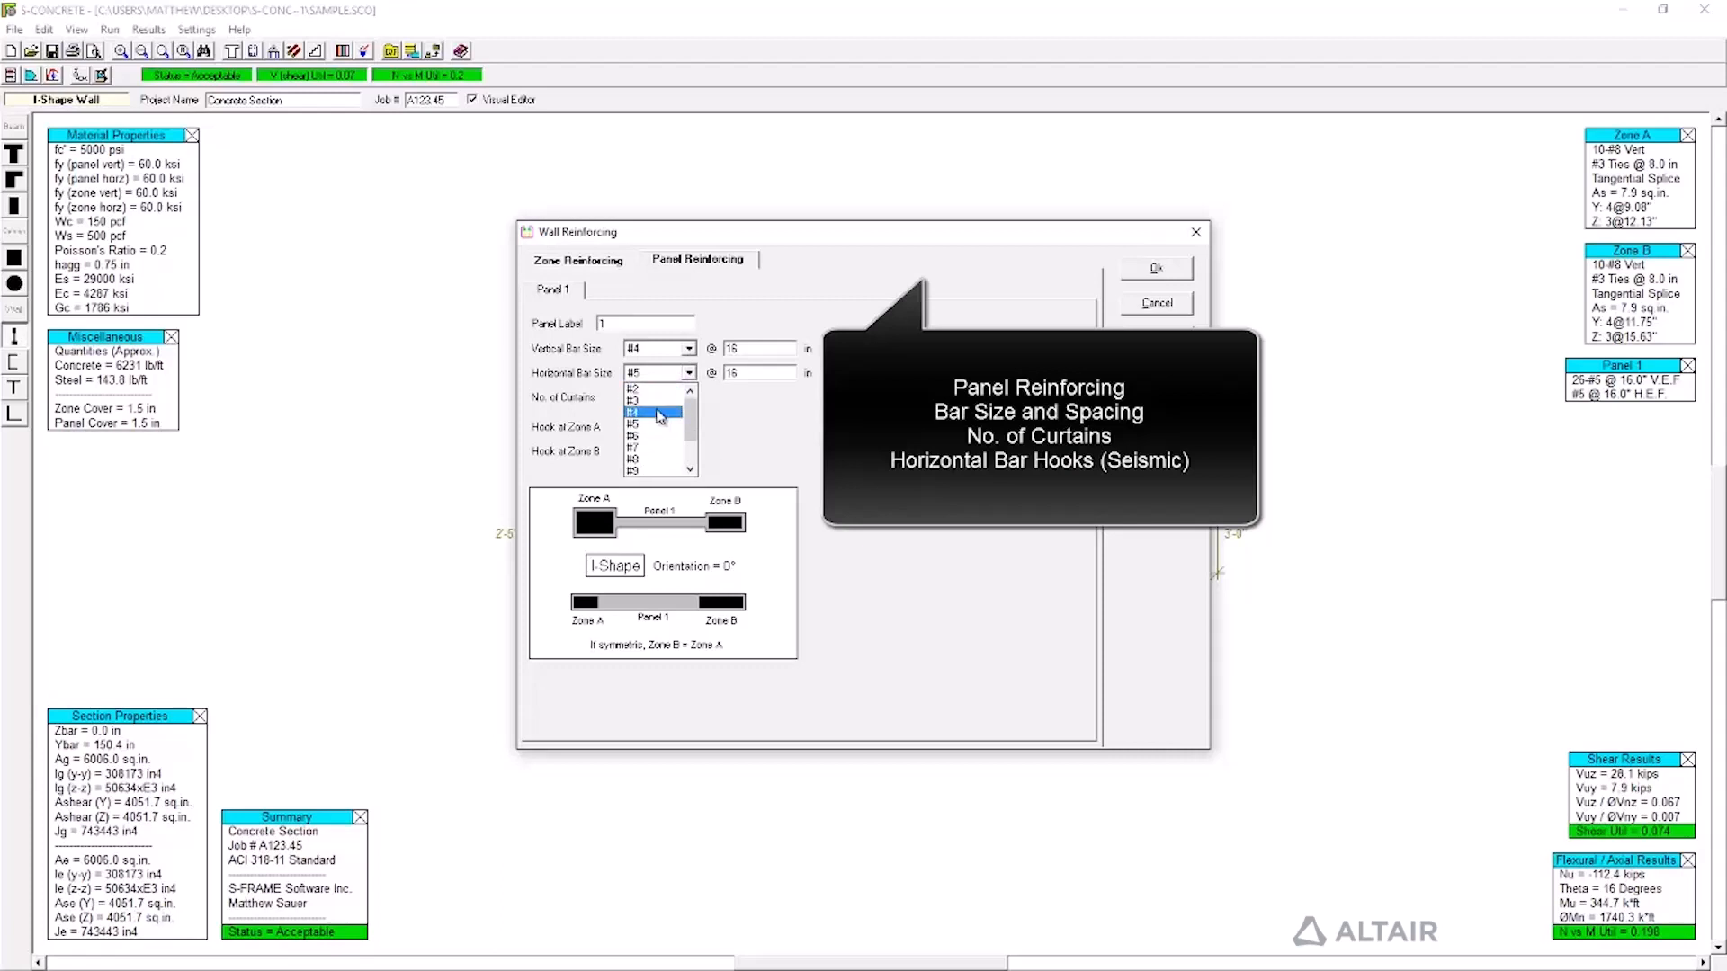
pyautogui.click(659, 412)
# Set Panel 1 to one curtain, keep the hook at Zone A as Straight, and apply the wall reinforcing.
pyautogui.click(659, 398)
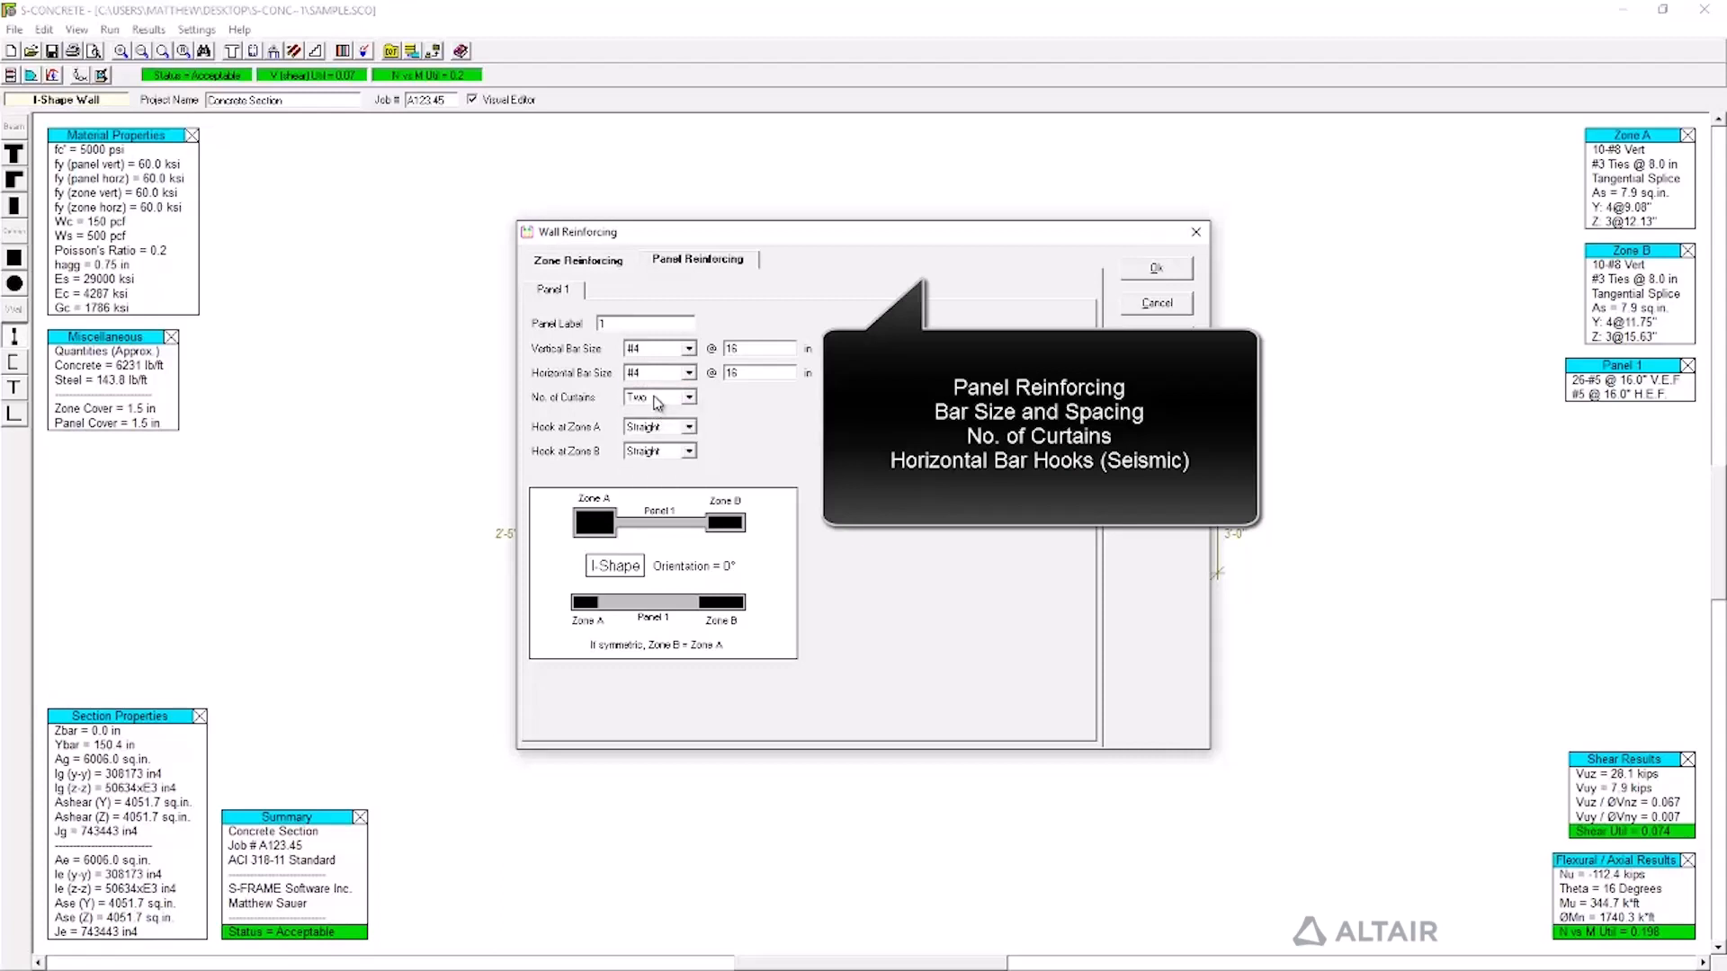
pyautogui.click(677, 413)
pyautogui.click(688, 431)
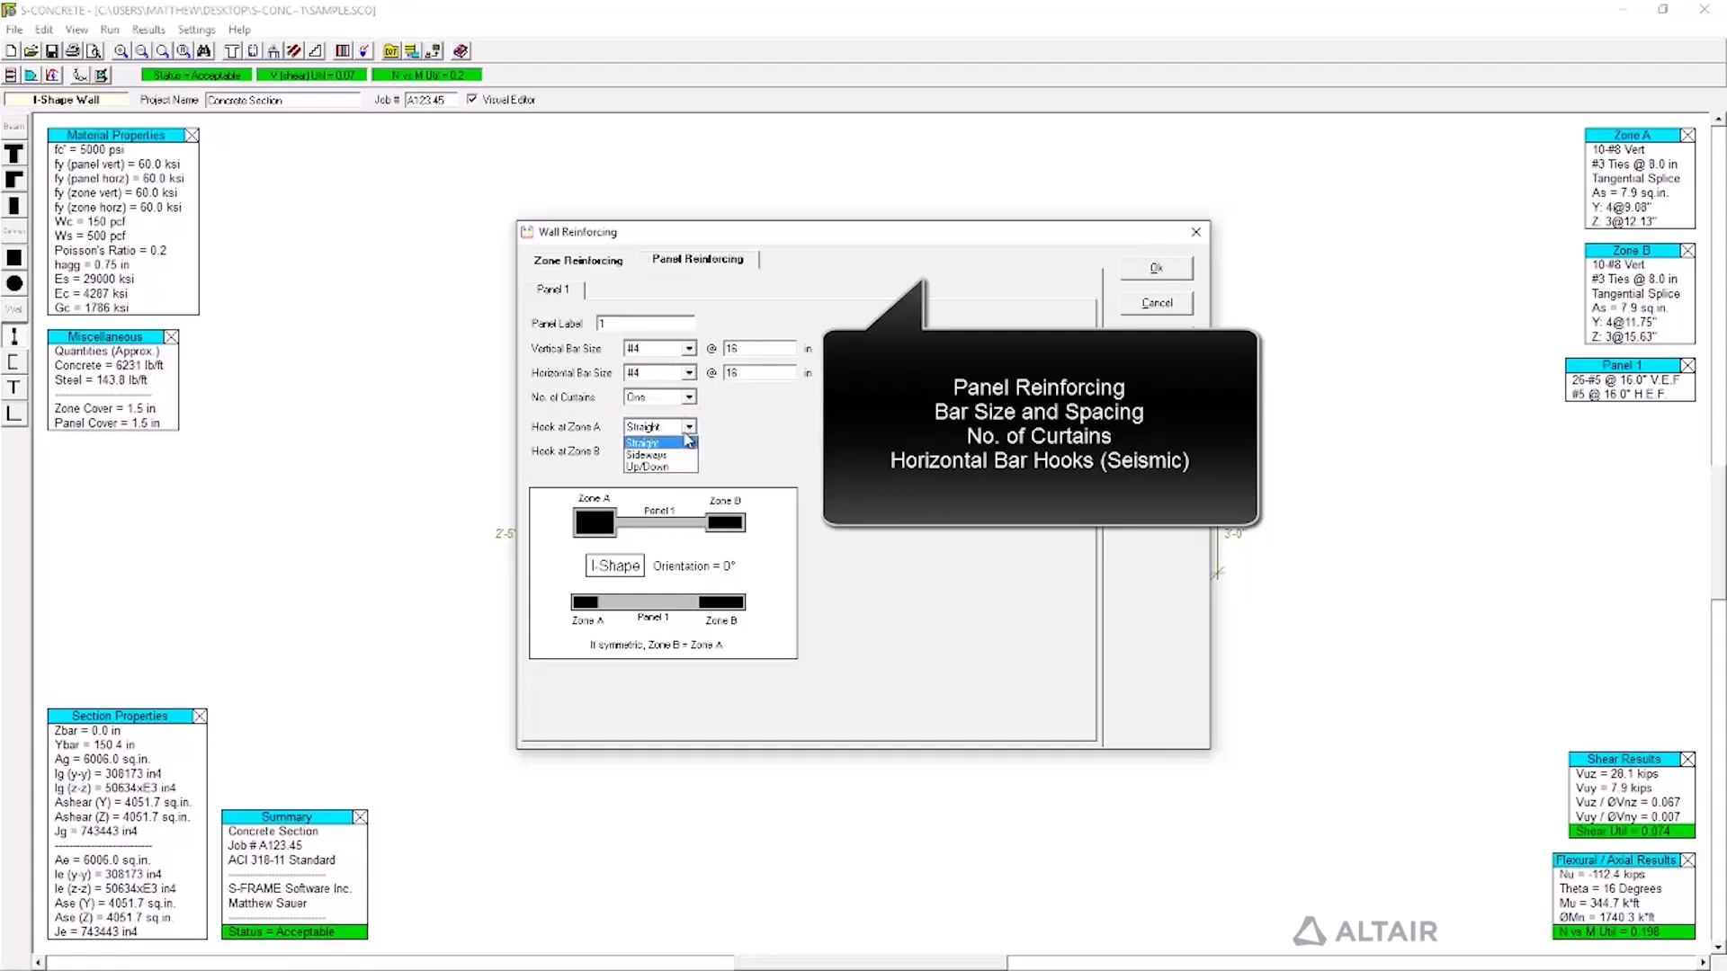
pyautogui.click(688, 442)
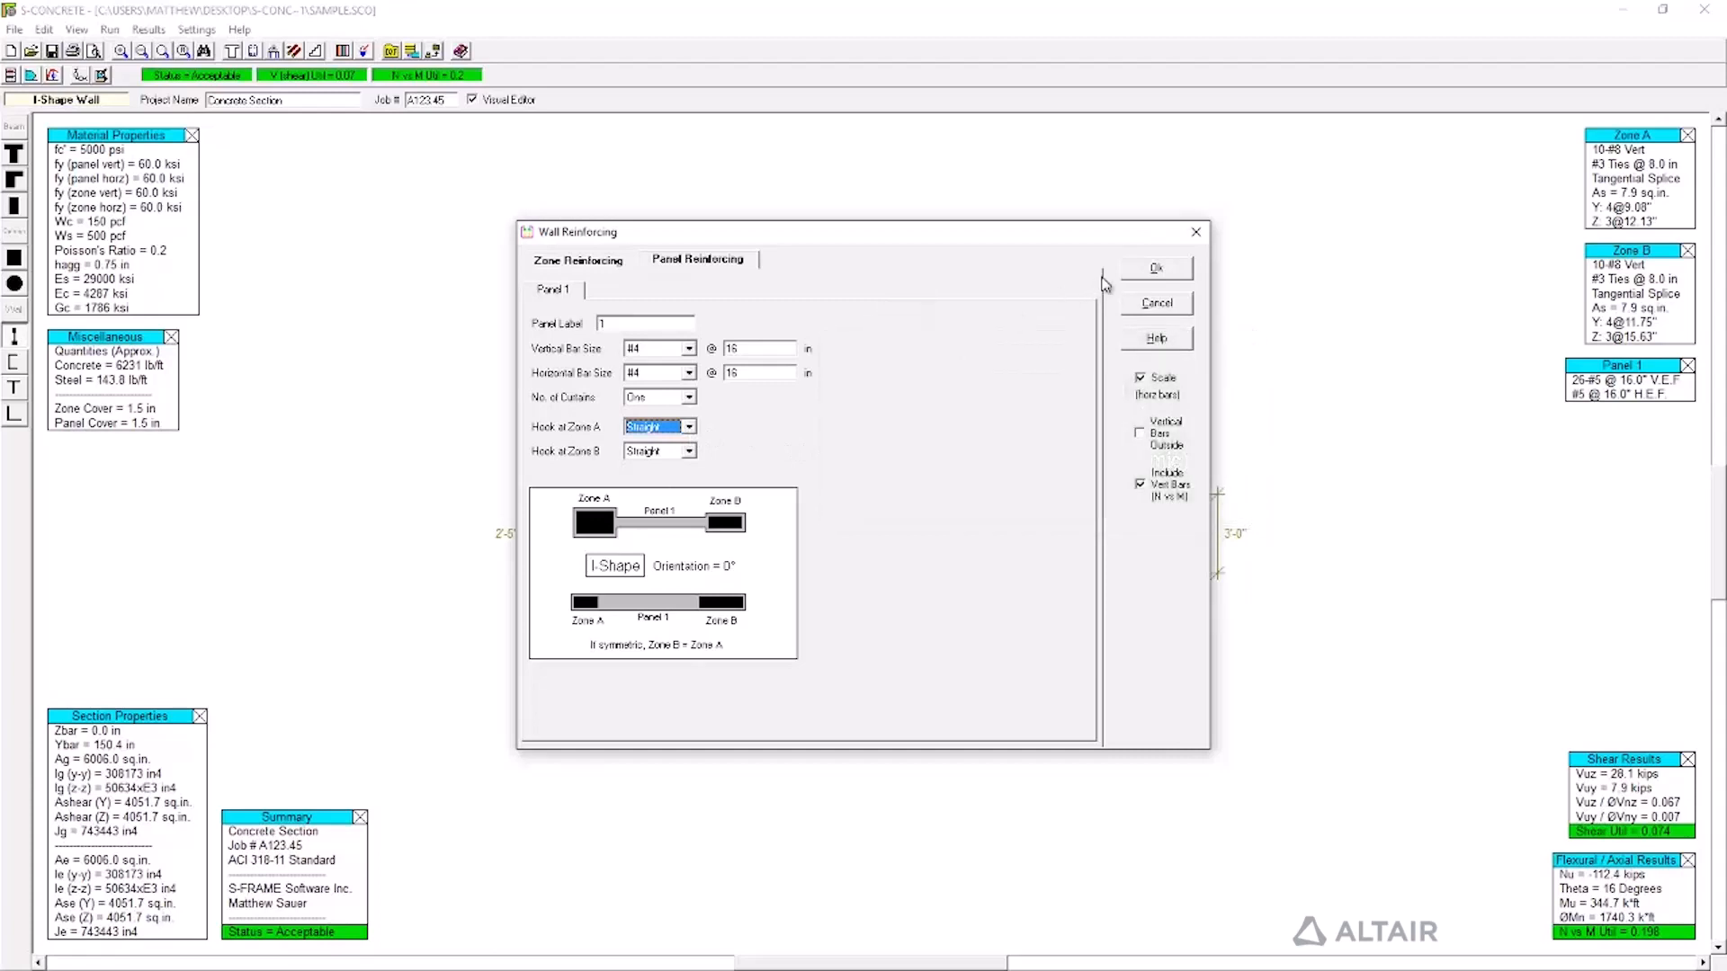
pyautogui.click(1130, 273)
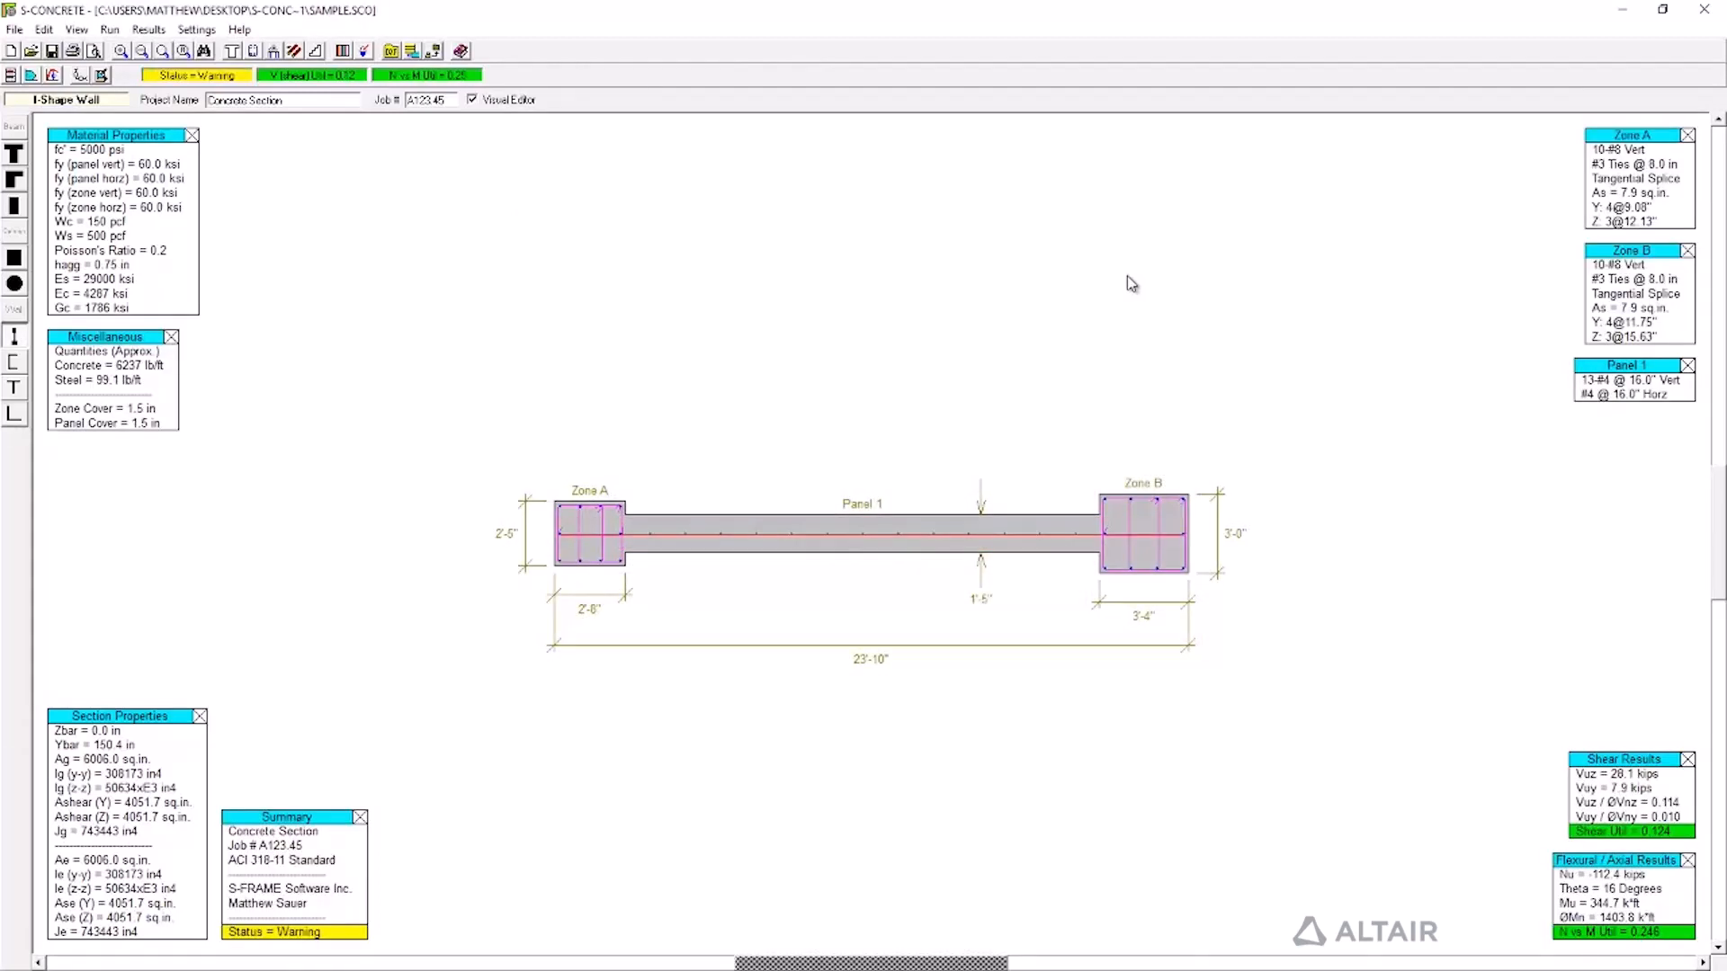
# Switch the section to a C-Shape Wall and set the Zone B reinforcing type to 3 Direction.
pyautogui.click(16, 364)
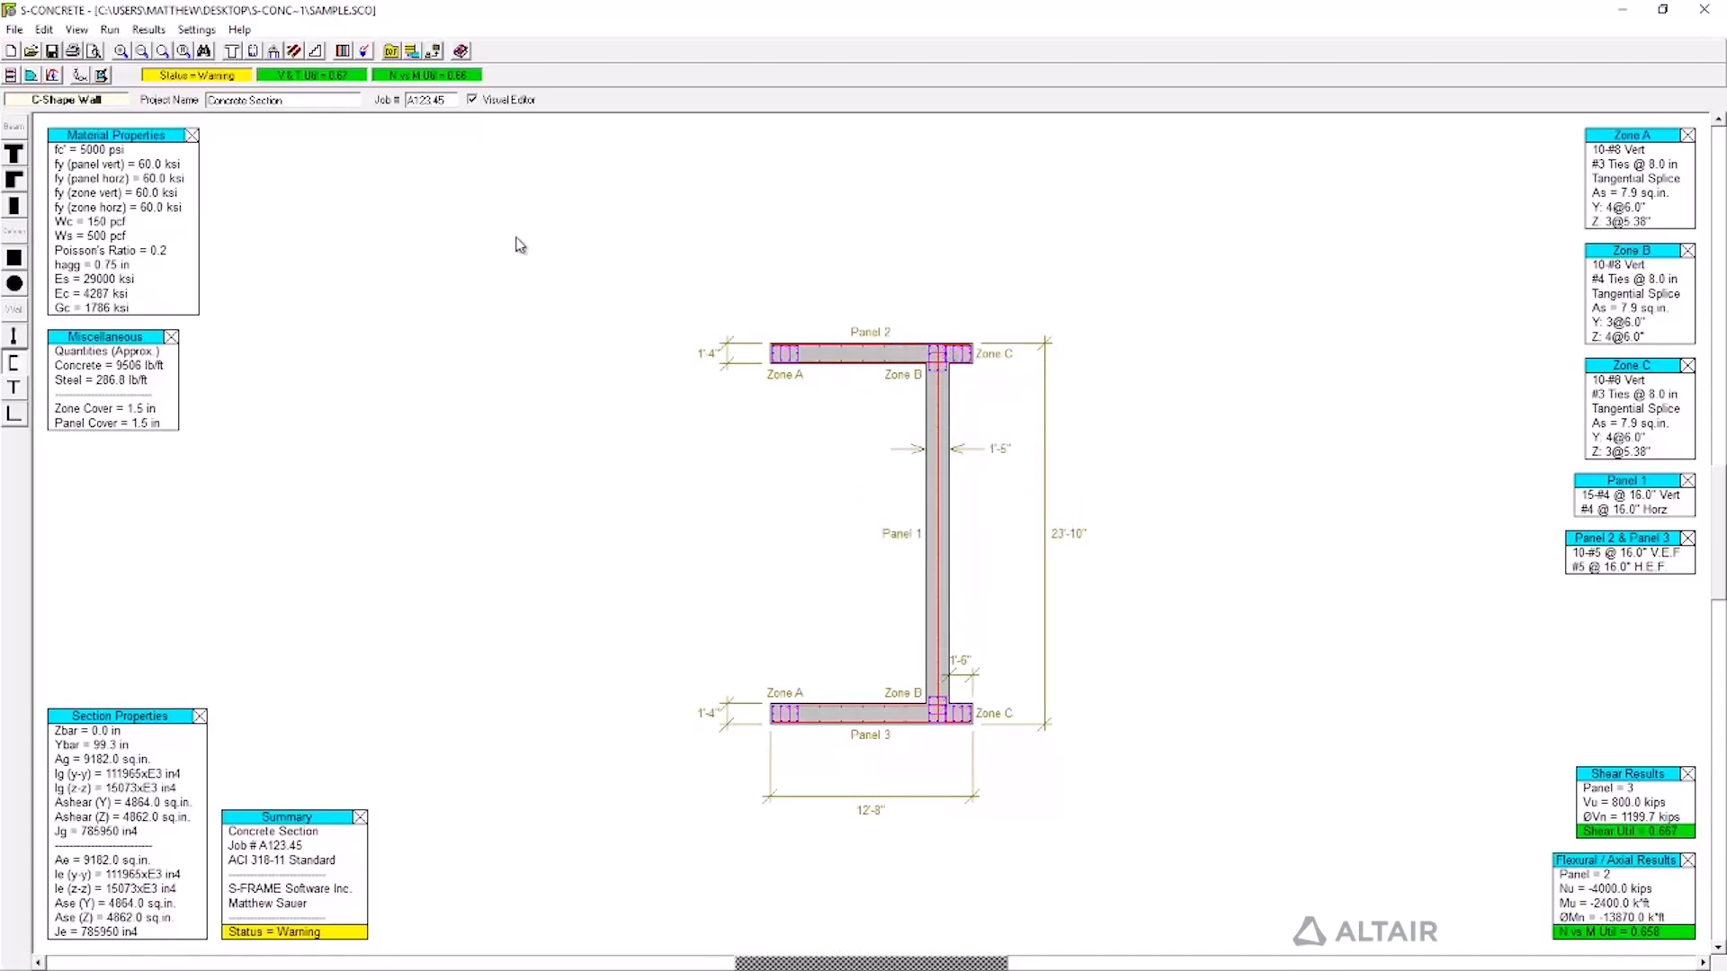
pyautogui.click(254, 53)
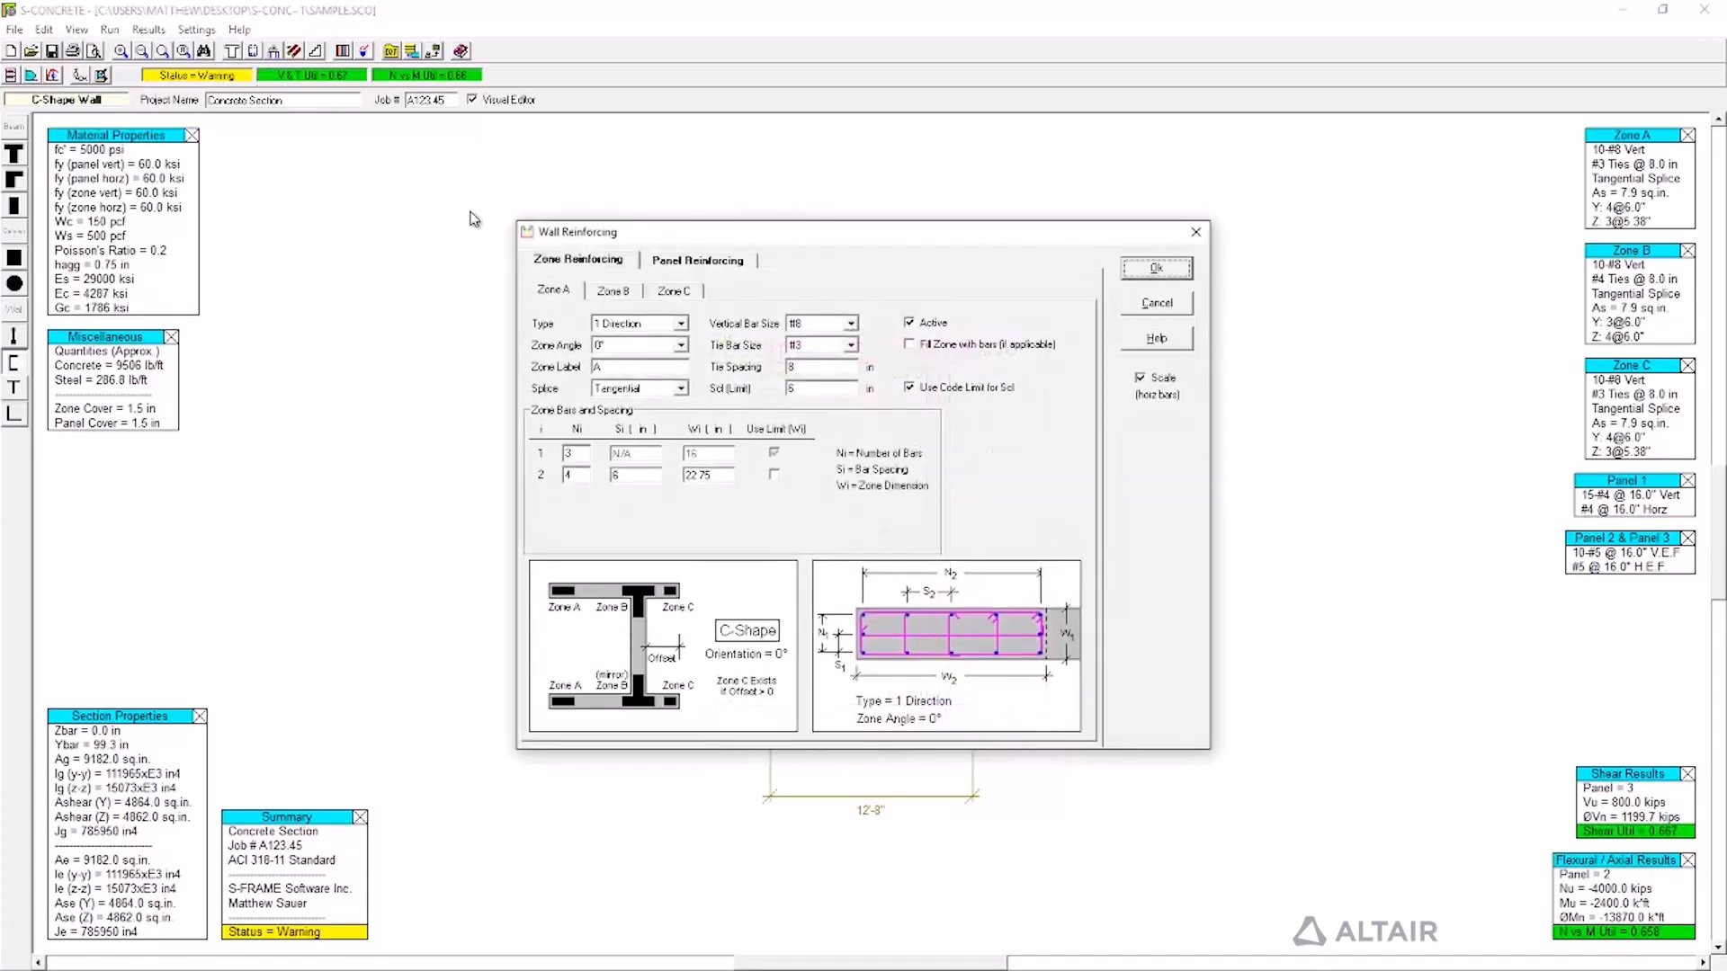
pyautogui.click(625, 295)
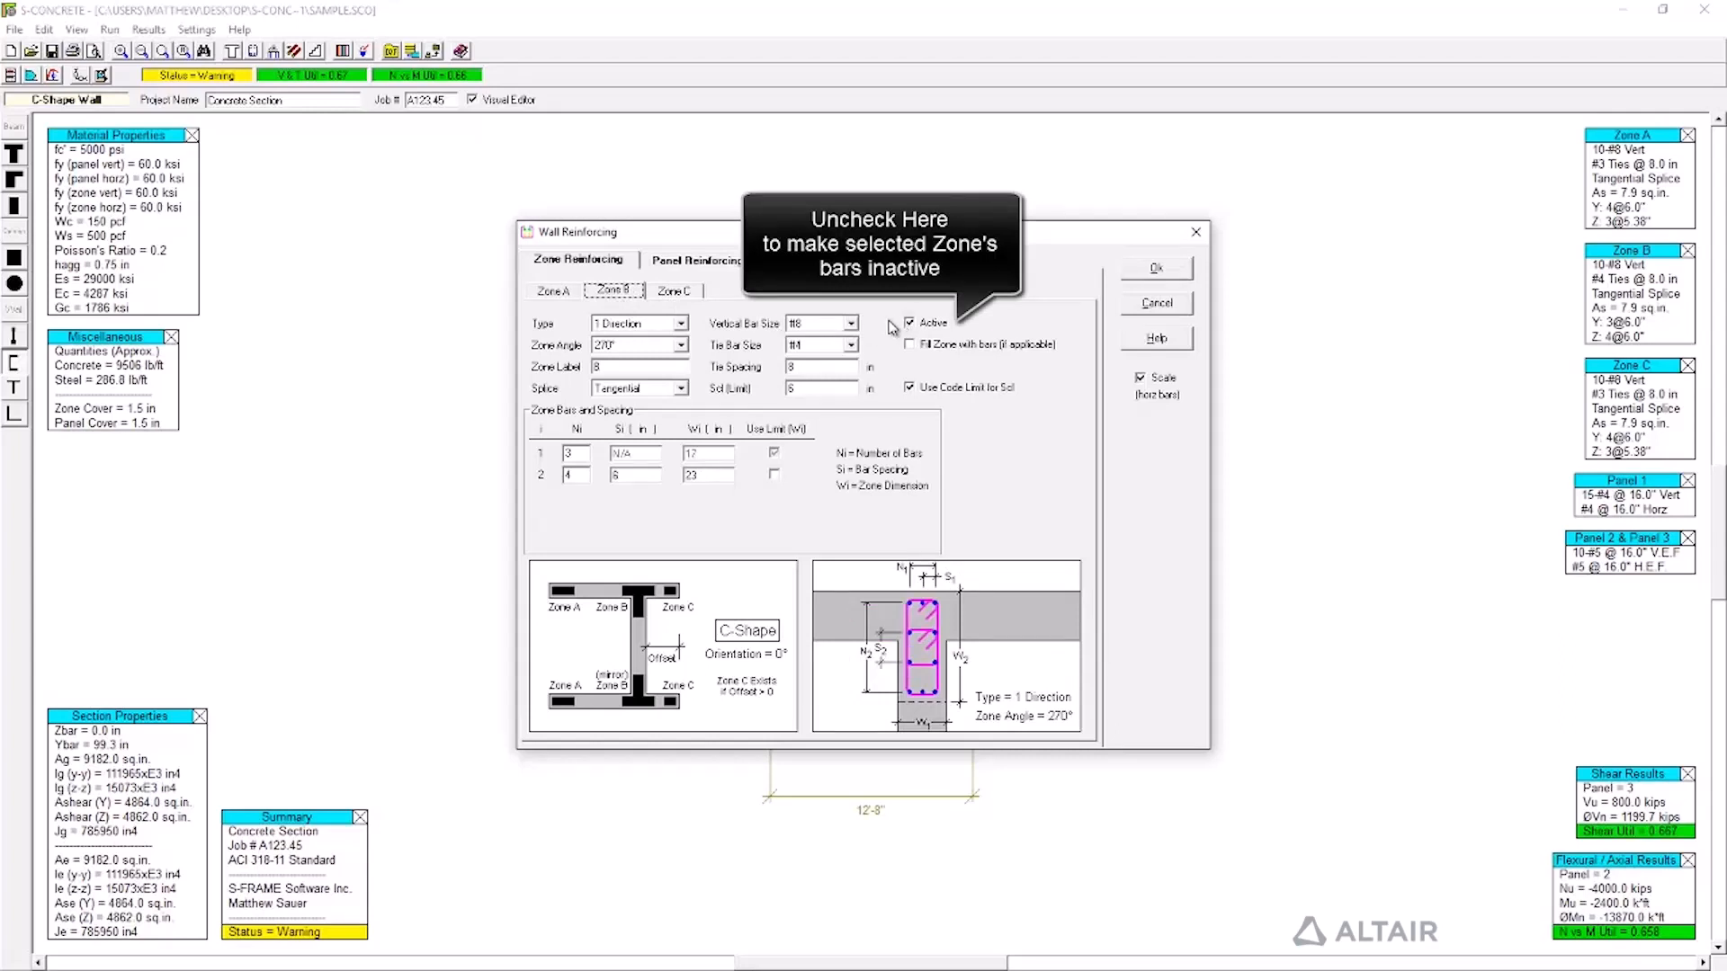
pyautogui.click(677, 324)
pyautogui.click(636, 359)
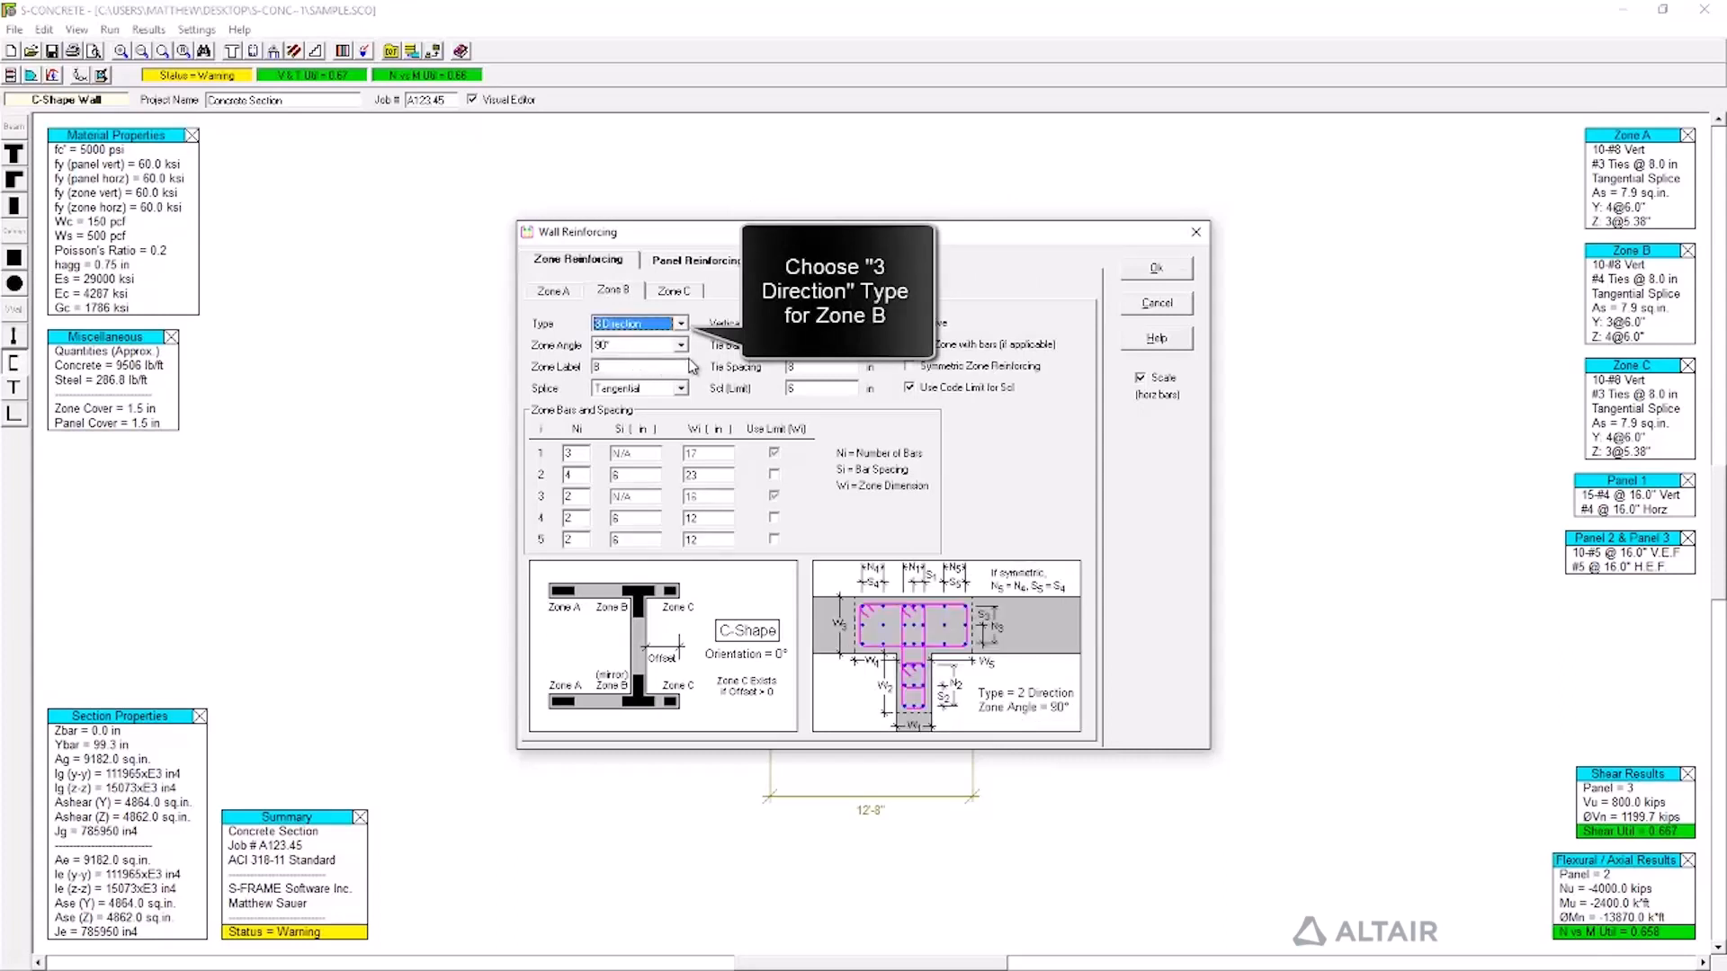
# Set the Zone B tie bar size to #3 and change its vertical bar size.
pyautogui.click(849, 346)
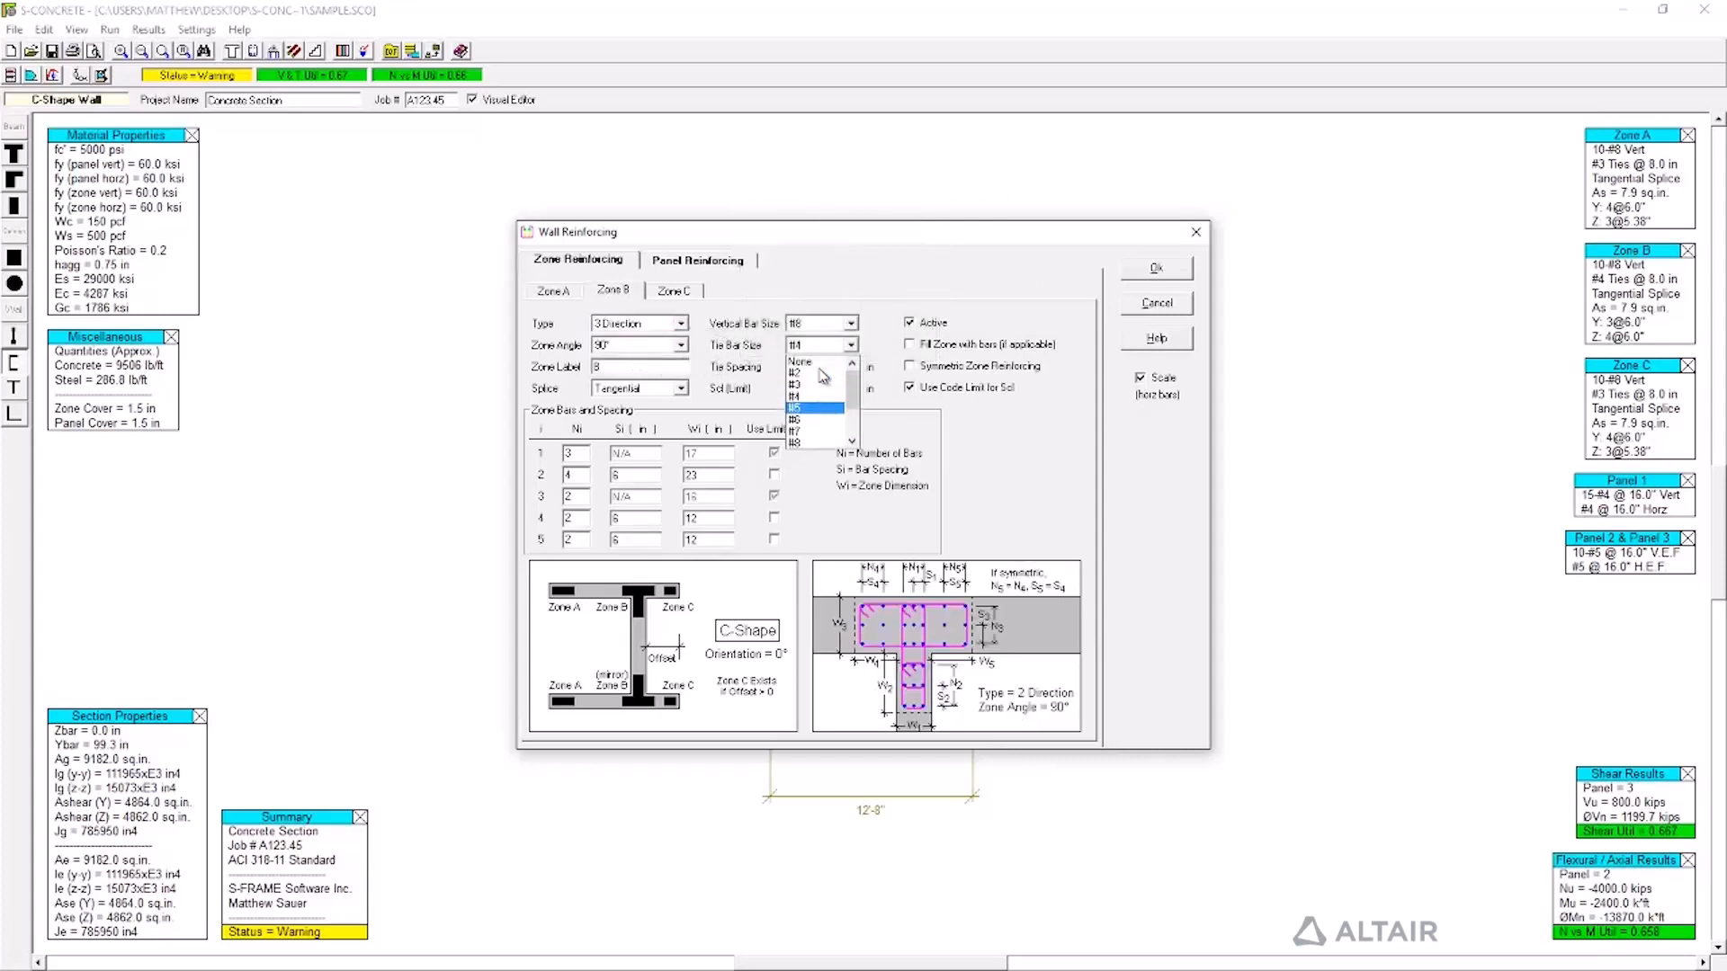
pyautogui.click(799, 388)
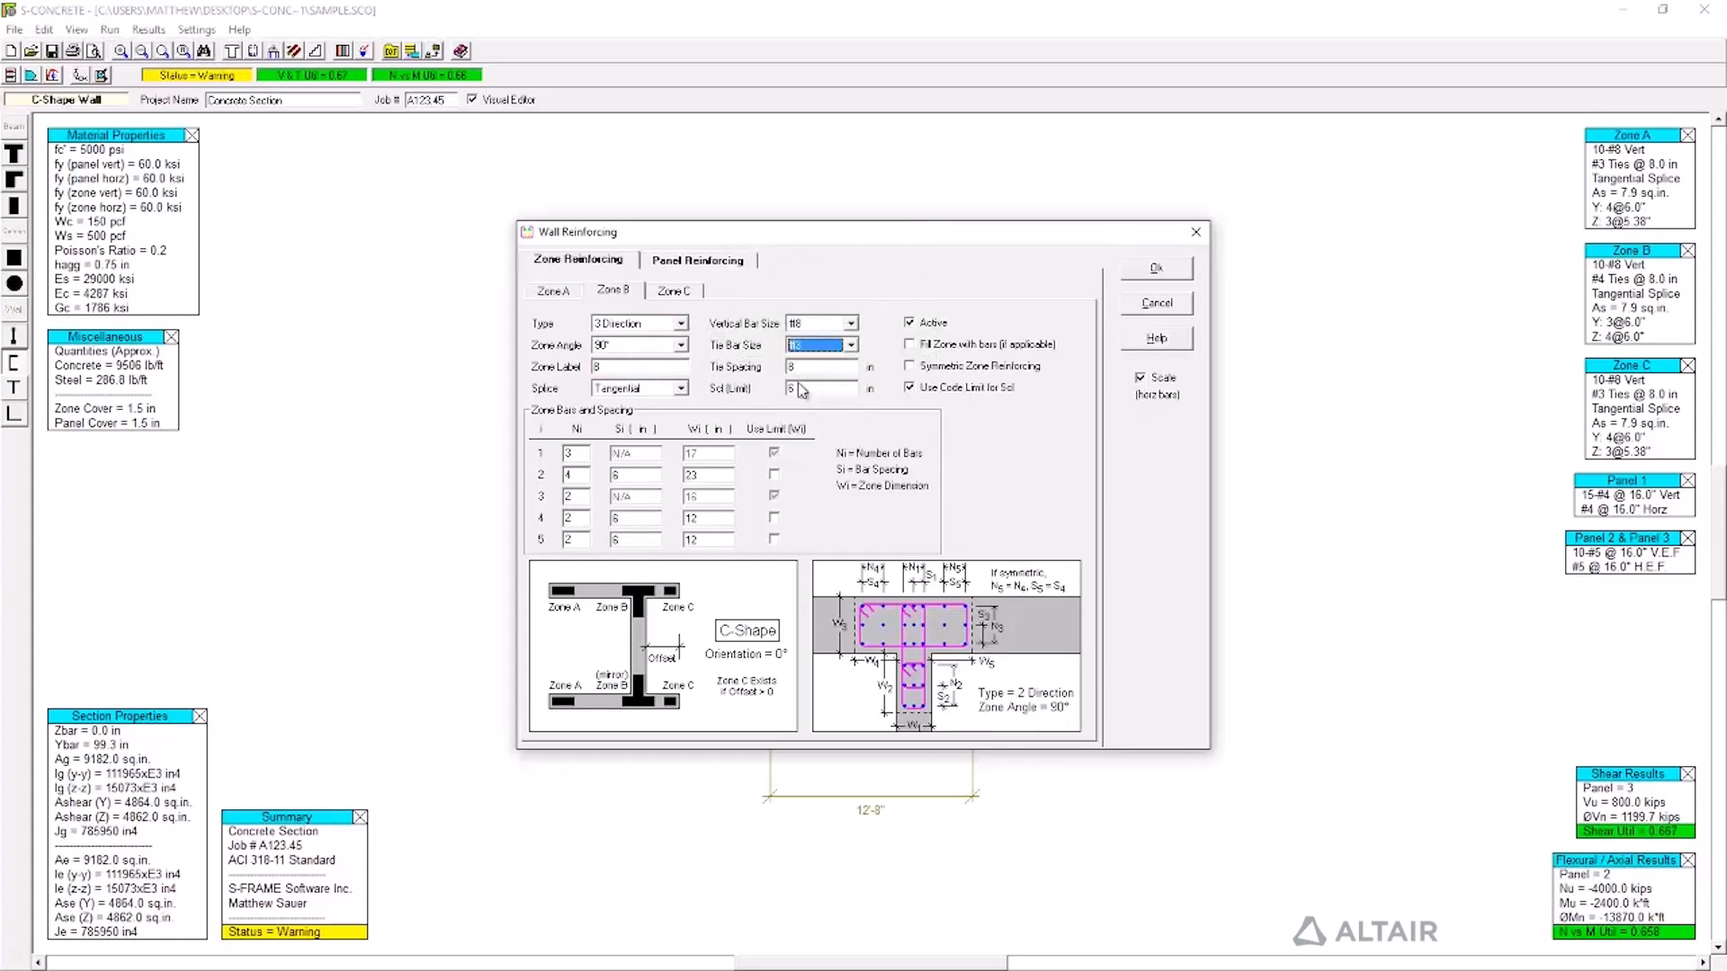
pyautogui.click(821, 323)
pyautogui.click(814, 360)
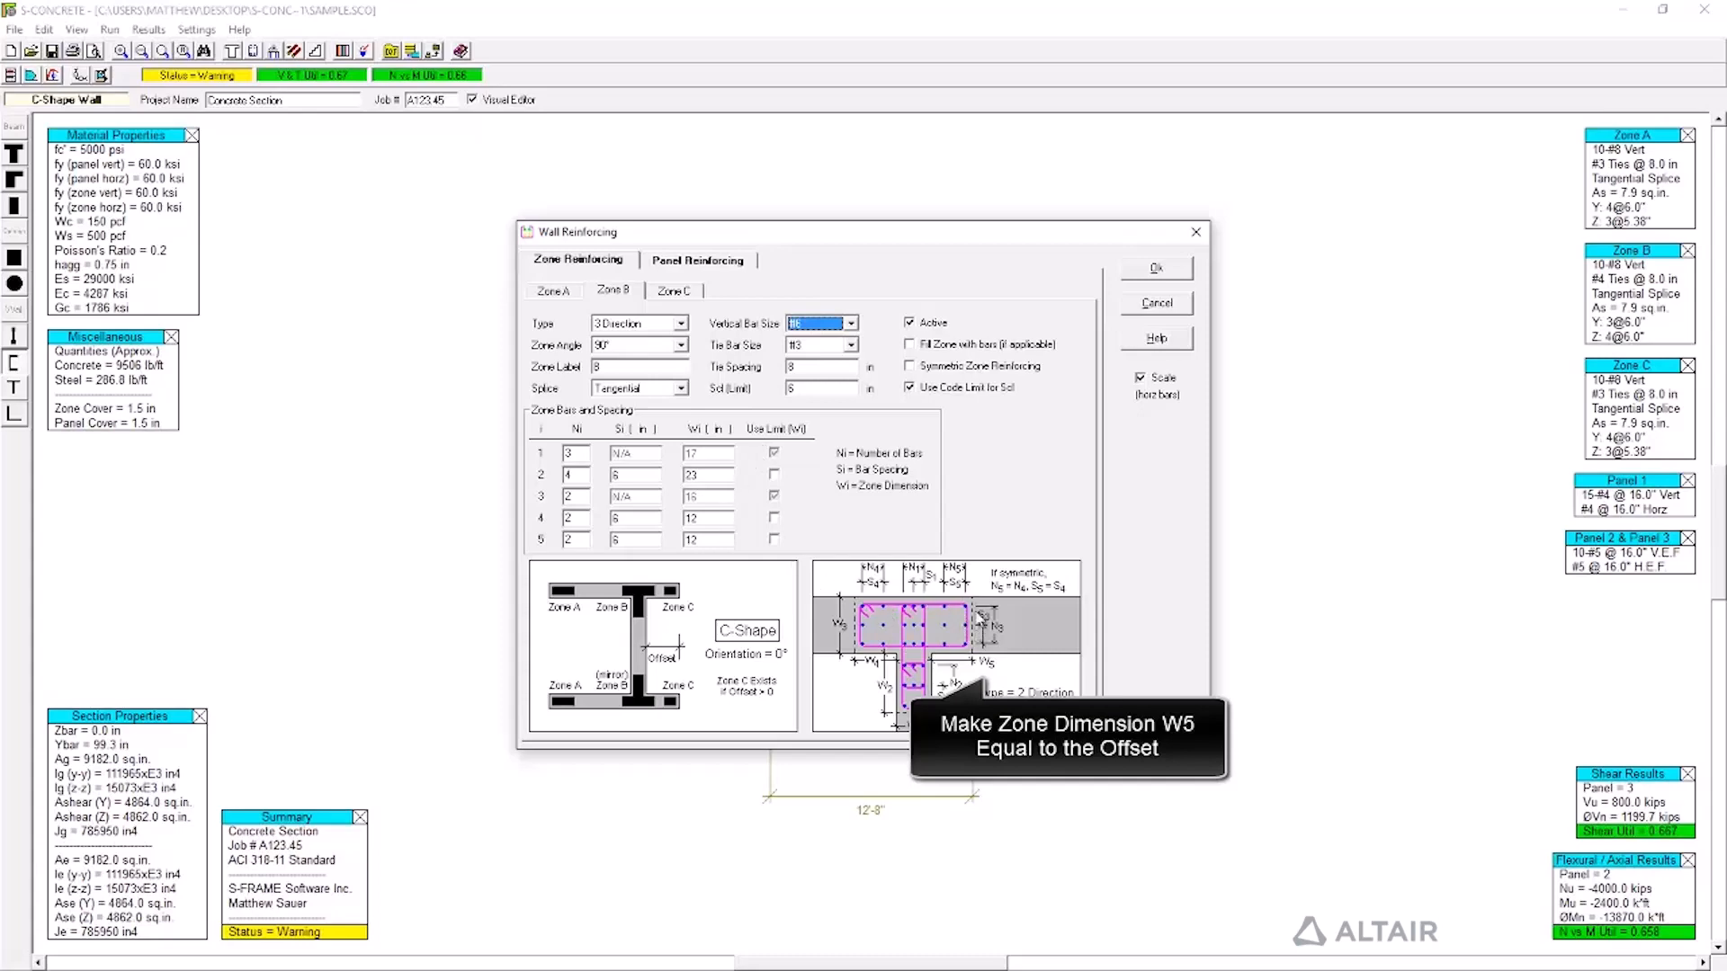
# Make Zone B's W5 dimension equal to the 18 in offset, change its Use Limit option, and apply the wall reinforcing.
pyautogui.moveTo(911, 234)
pyautogui.mouseDown()
pyautogui.moveTo(806, 274)
pyautogui.moveTo(503, 268)
pyautogui.mouseUp()
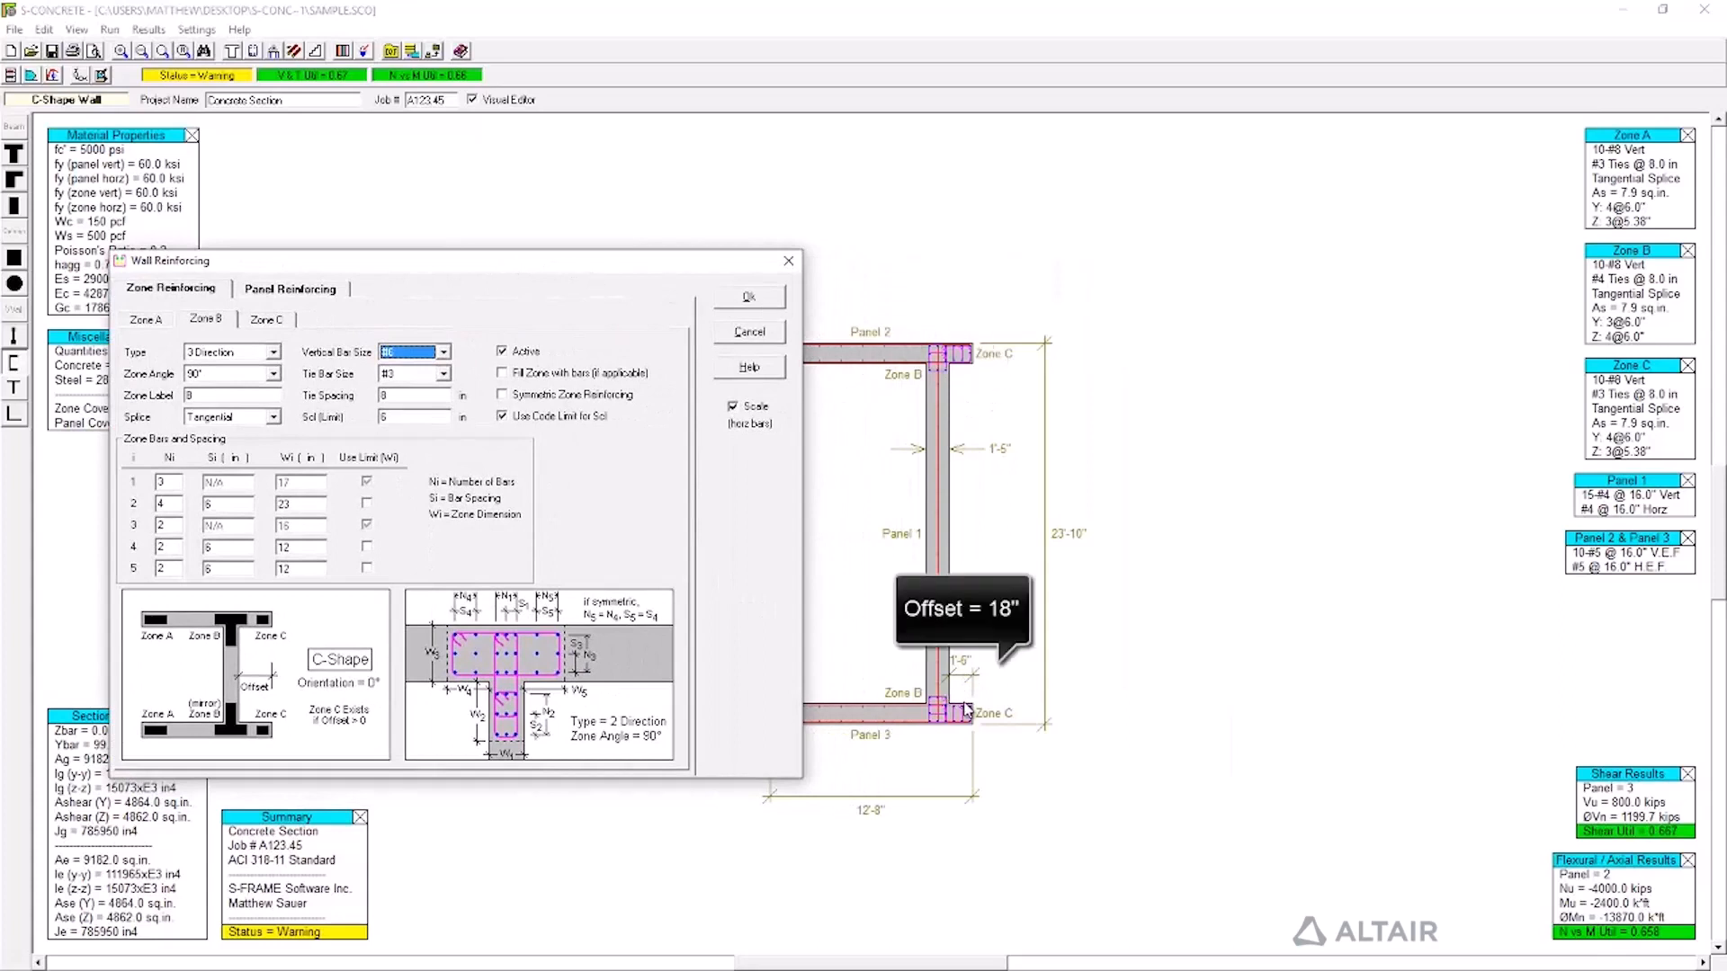
pyautogui.moveTo(594, 266); pyautogui.dragTo(859, 254)
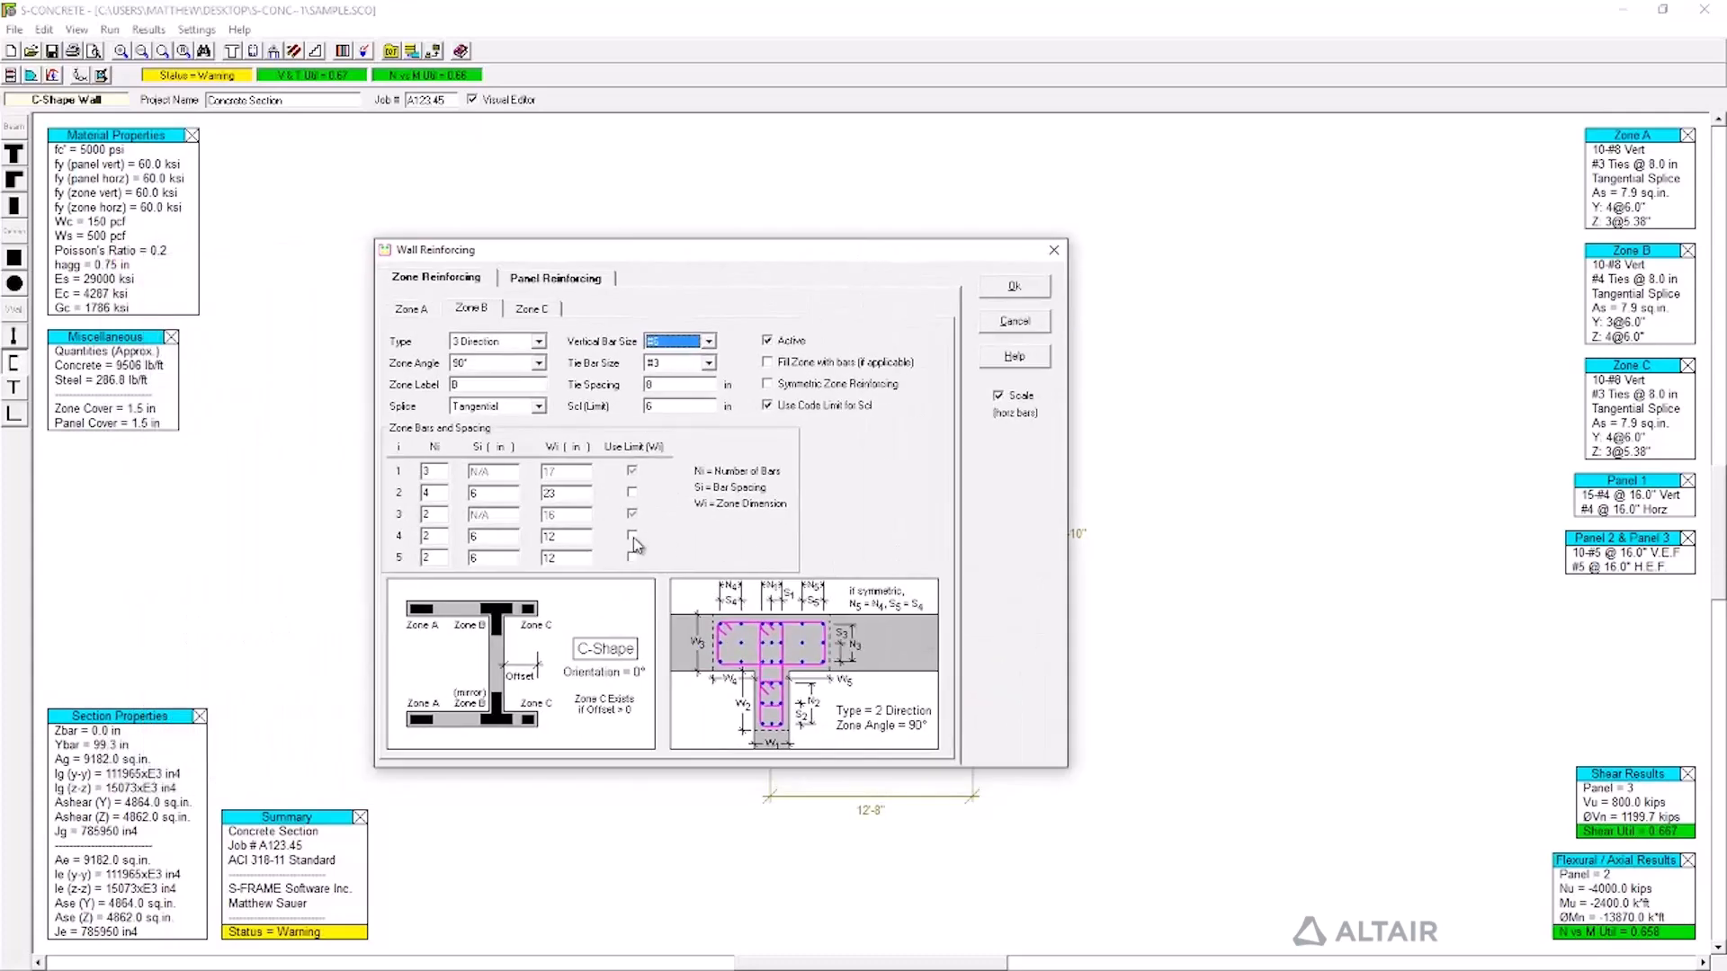
pyautogui.doubleClick(567, 557)
pyautogui.click(633, 558)
pyautogui.click(1003, 285)
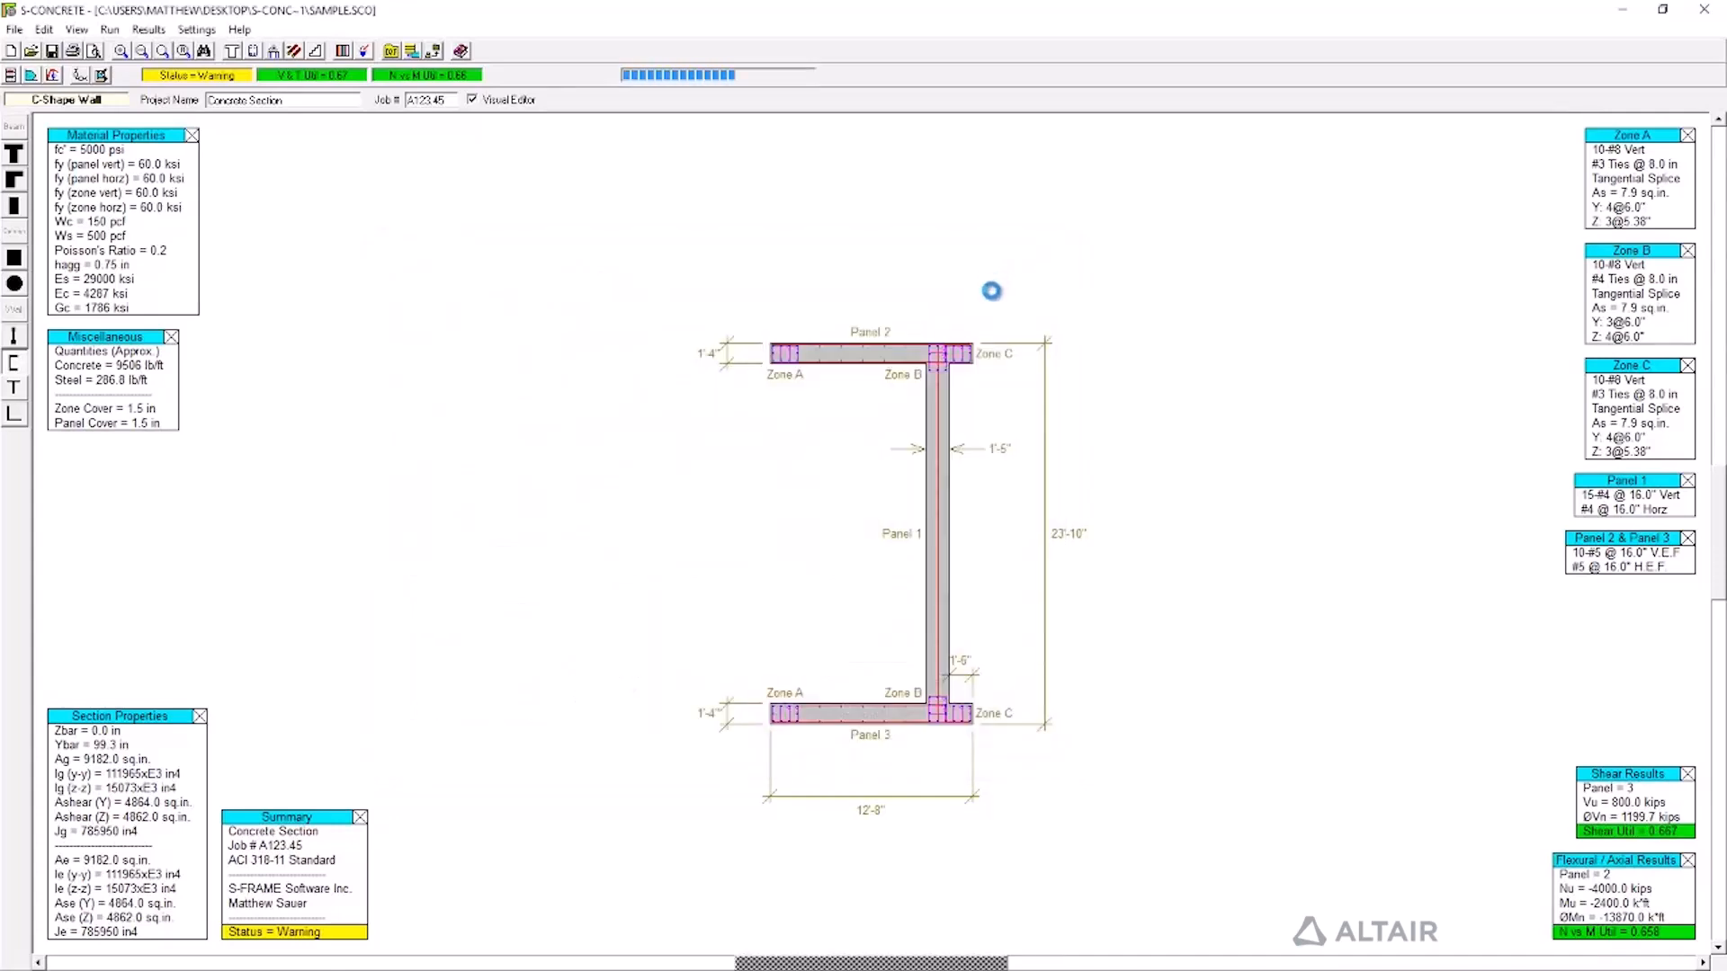
# Reposition Panel 1 in the section drawing to give a 1'-11" offset, try a thinner panel, and return its thickness to 1'-5".
pyautogui.click(78, 33)
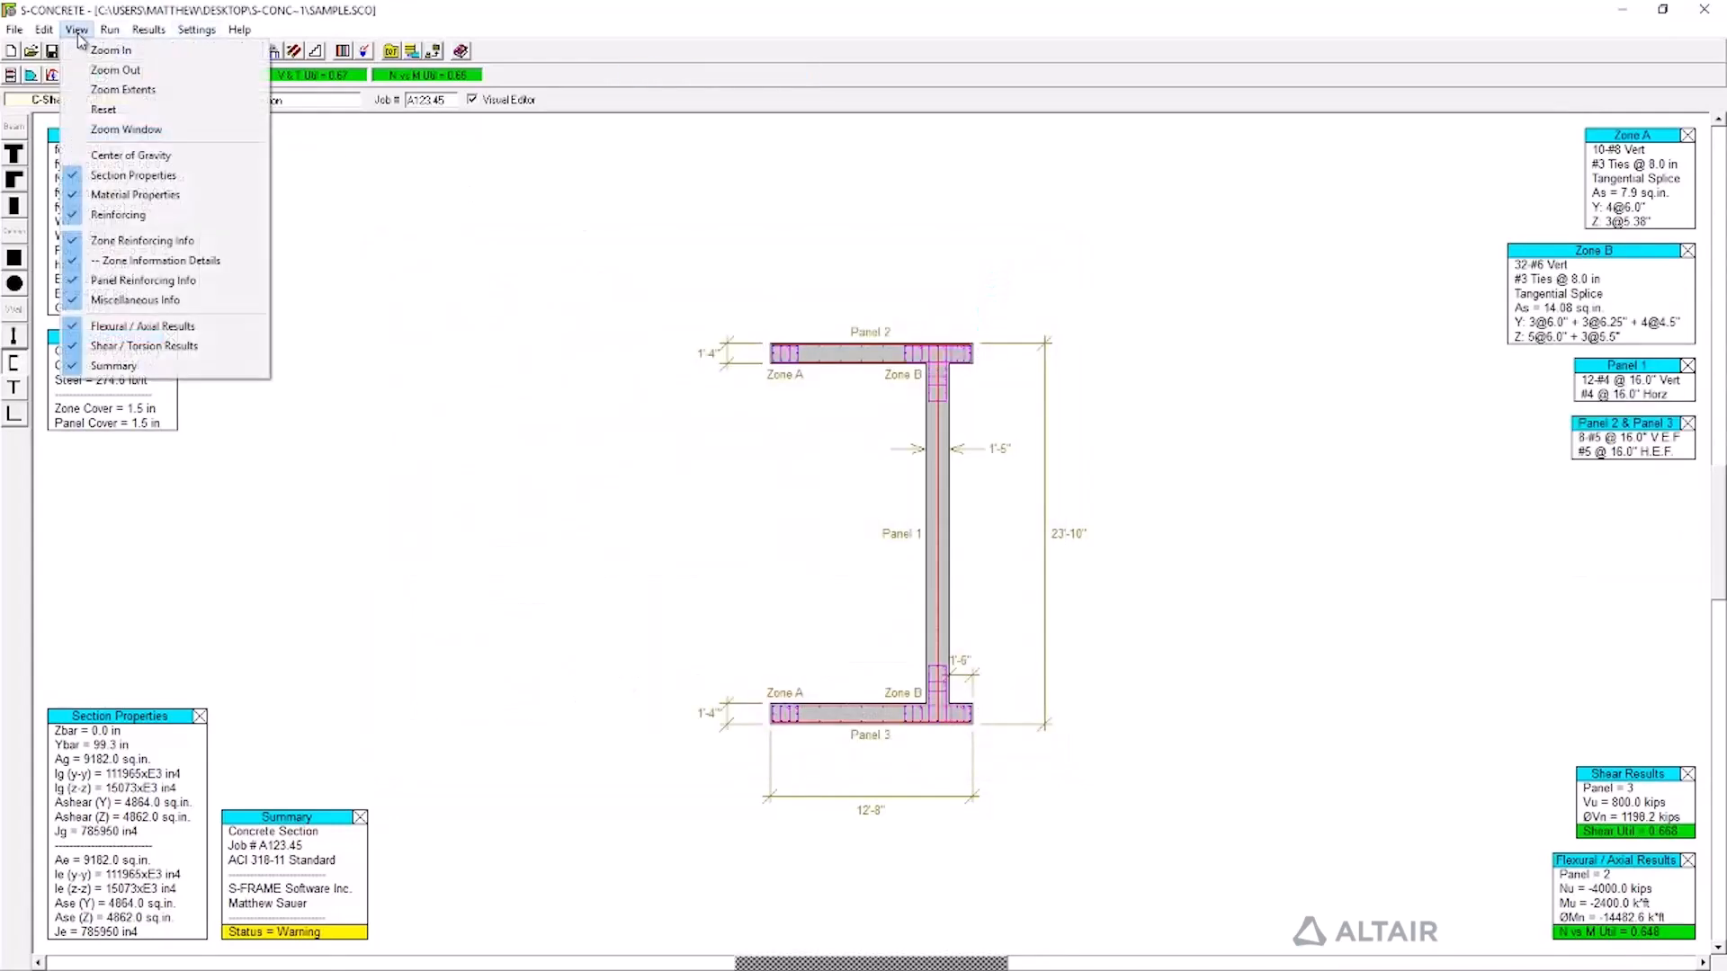
pyautogui.click(121, 129)
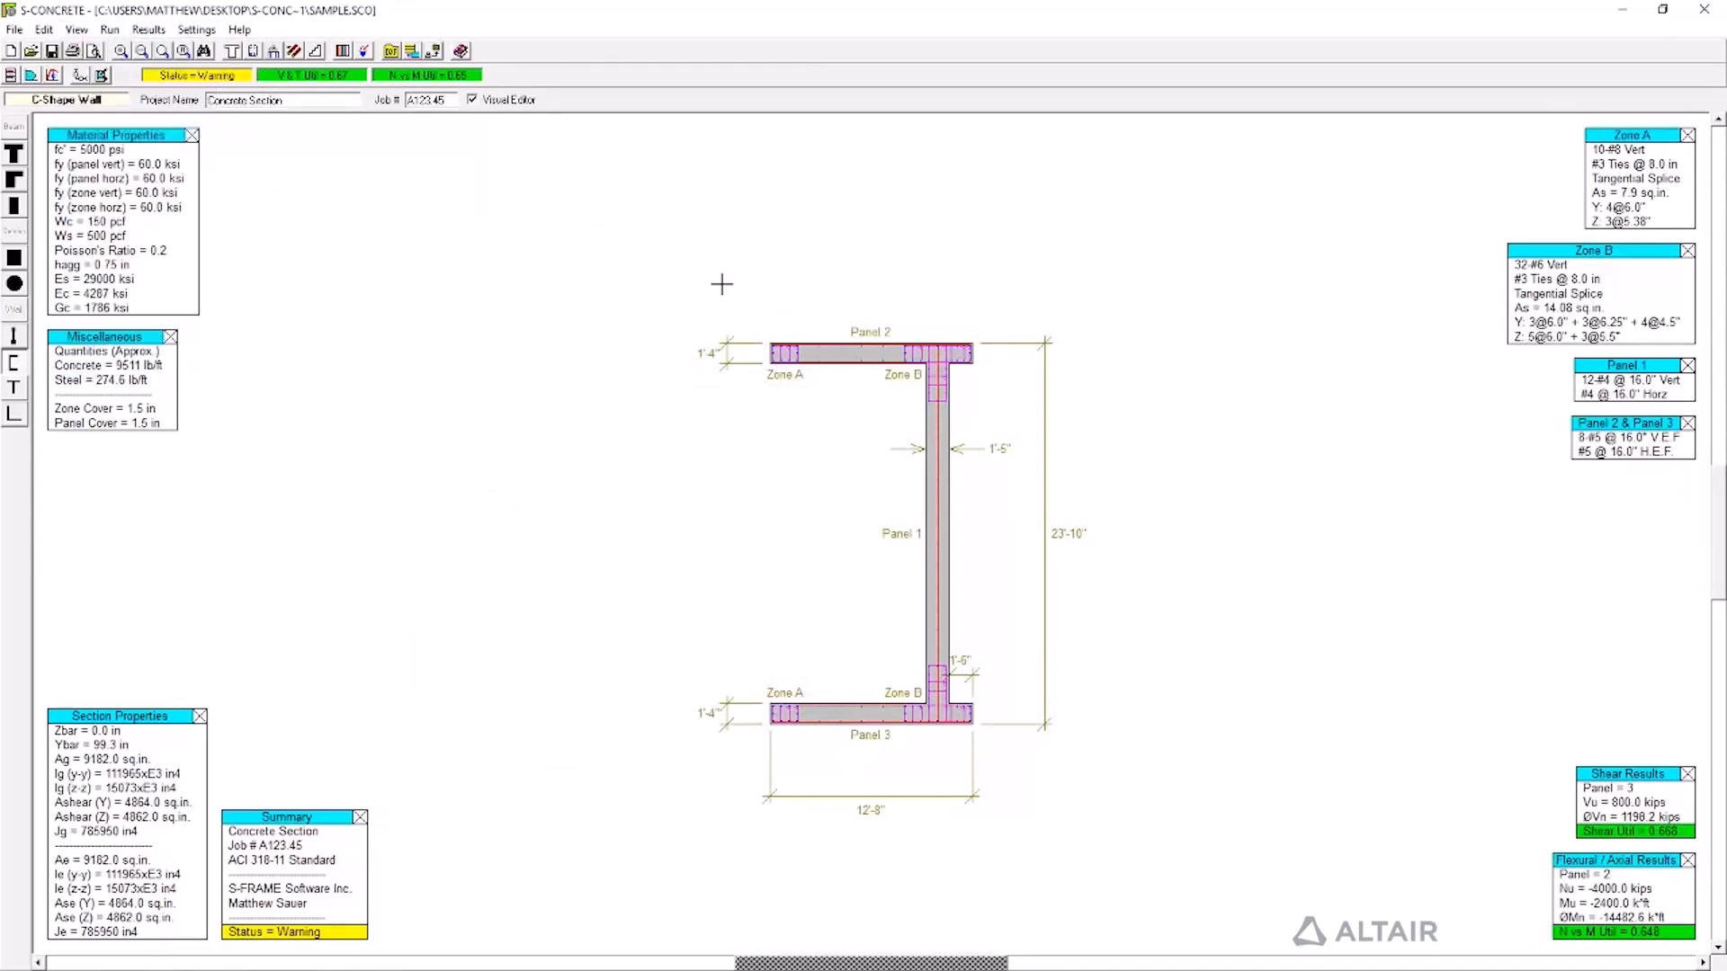
pyautogui.moveTo(843, 297); pyautogui.dragTo(1068, 430)
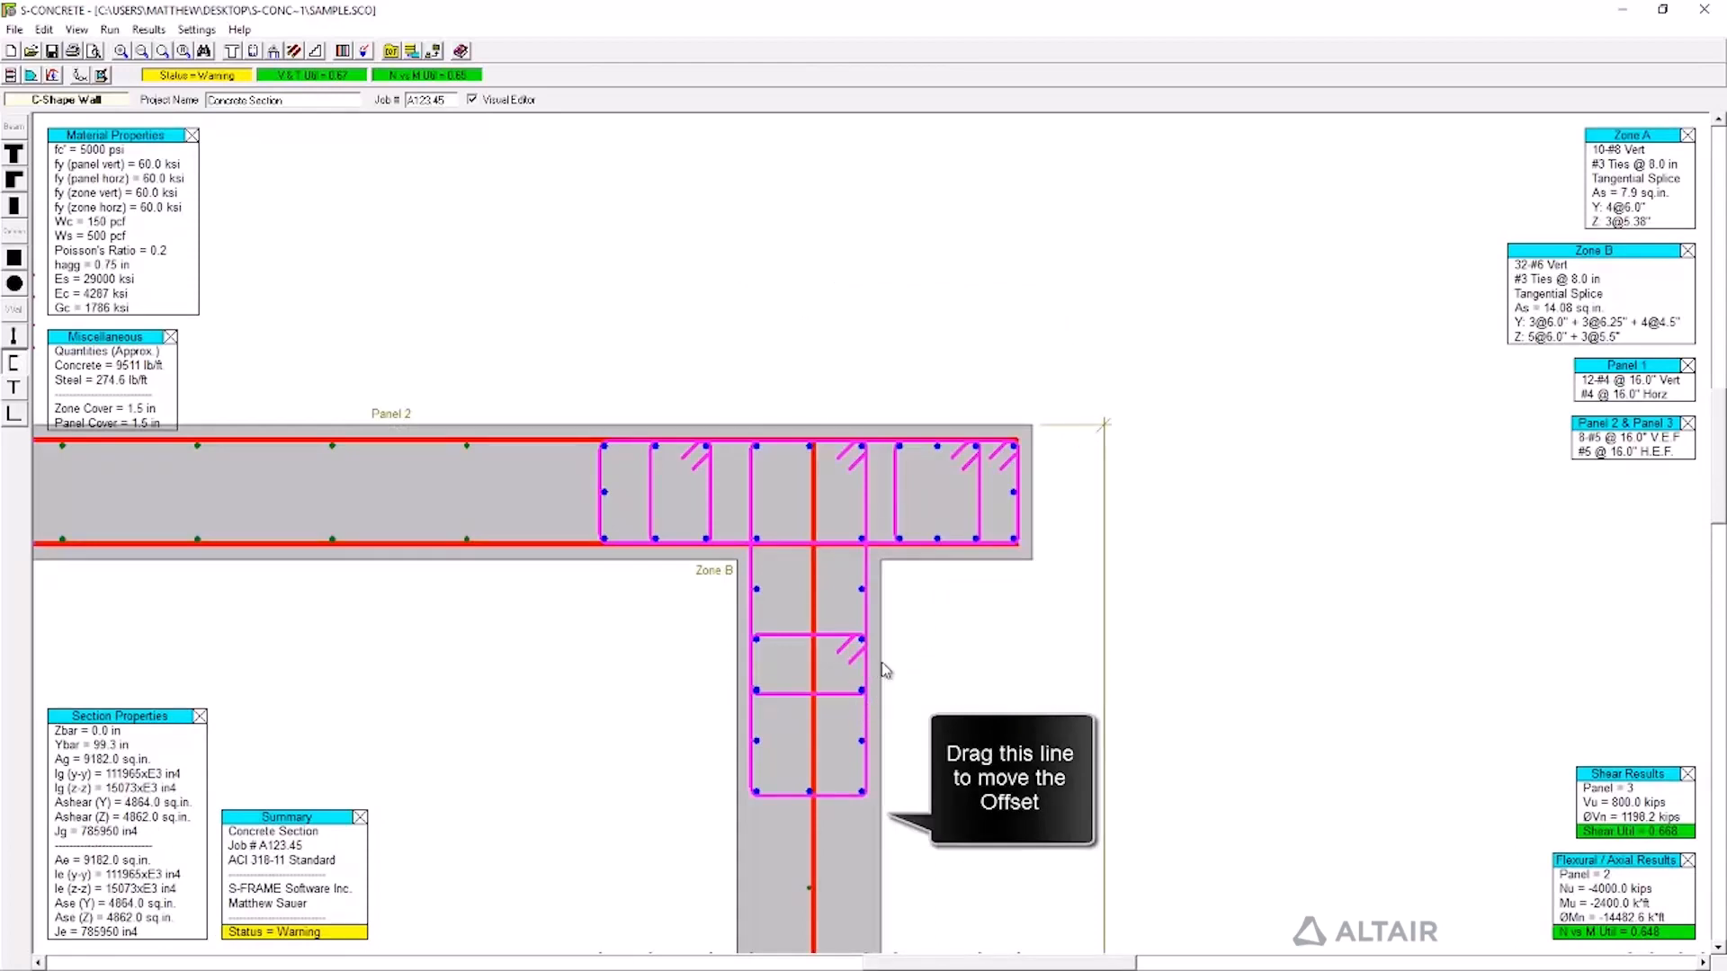
pyautogui.moveTo(884, 670); pyautogui.dragTo(900, 669)
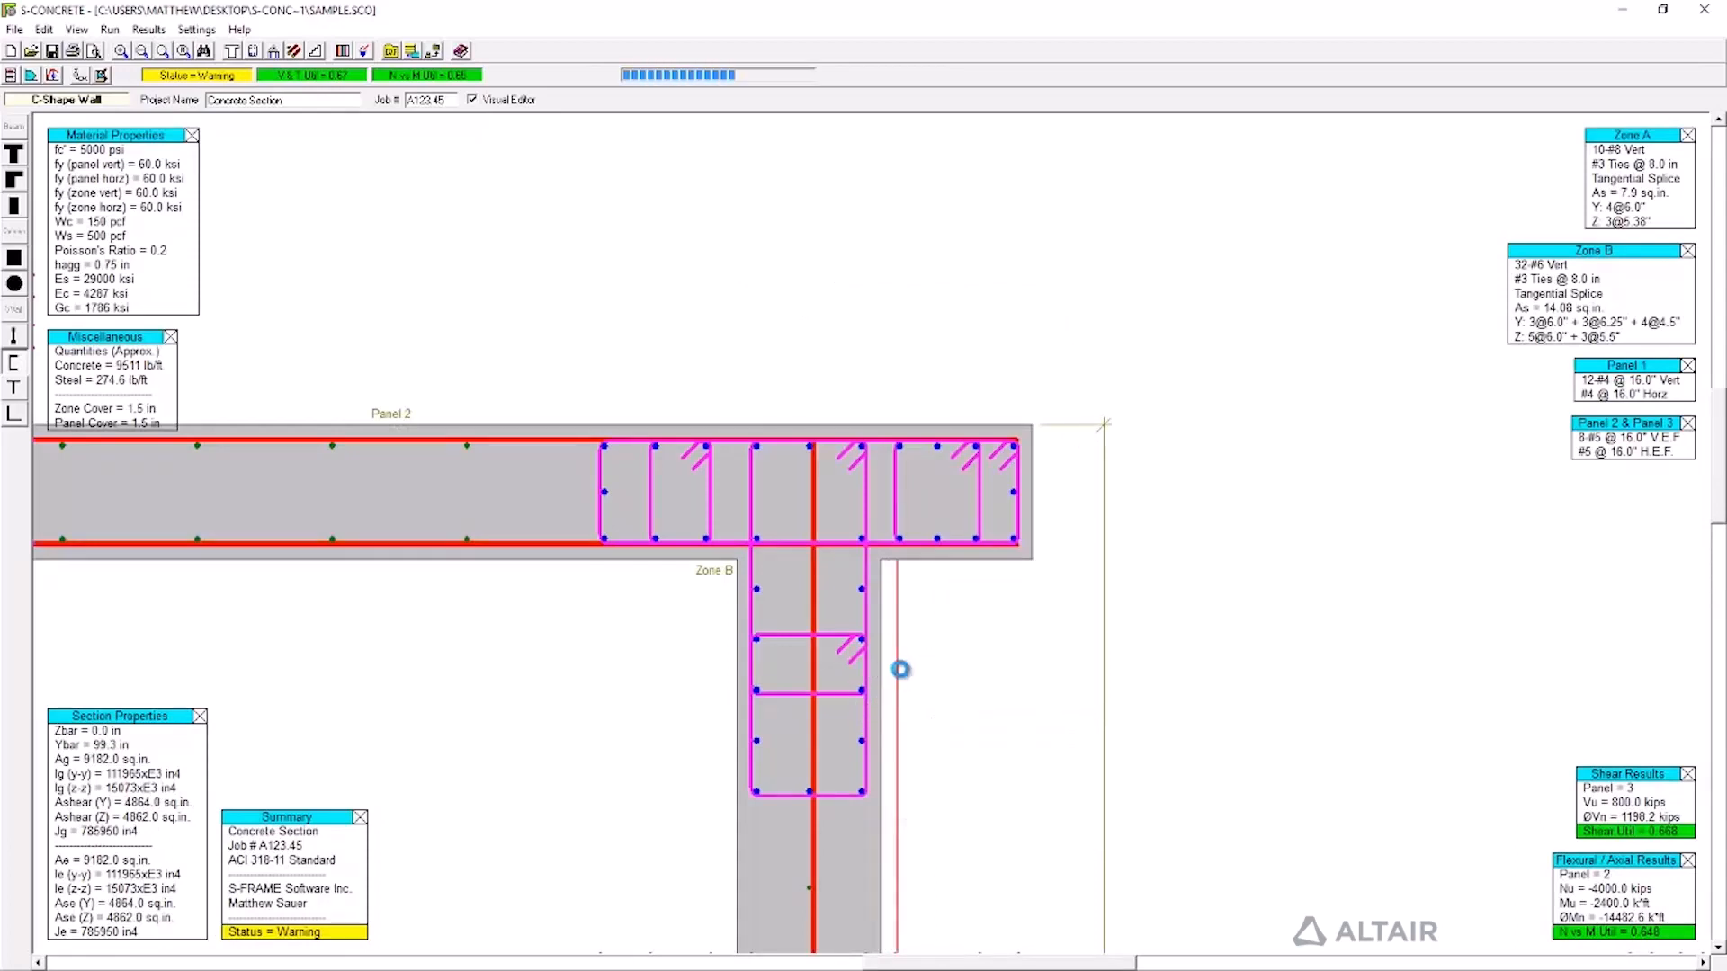
pyautogui.moveTo(902, 679); pyautogui.dragTo(837, 673)
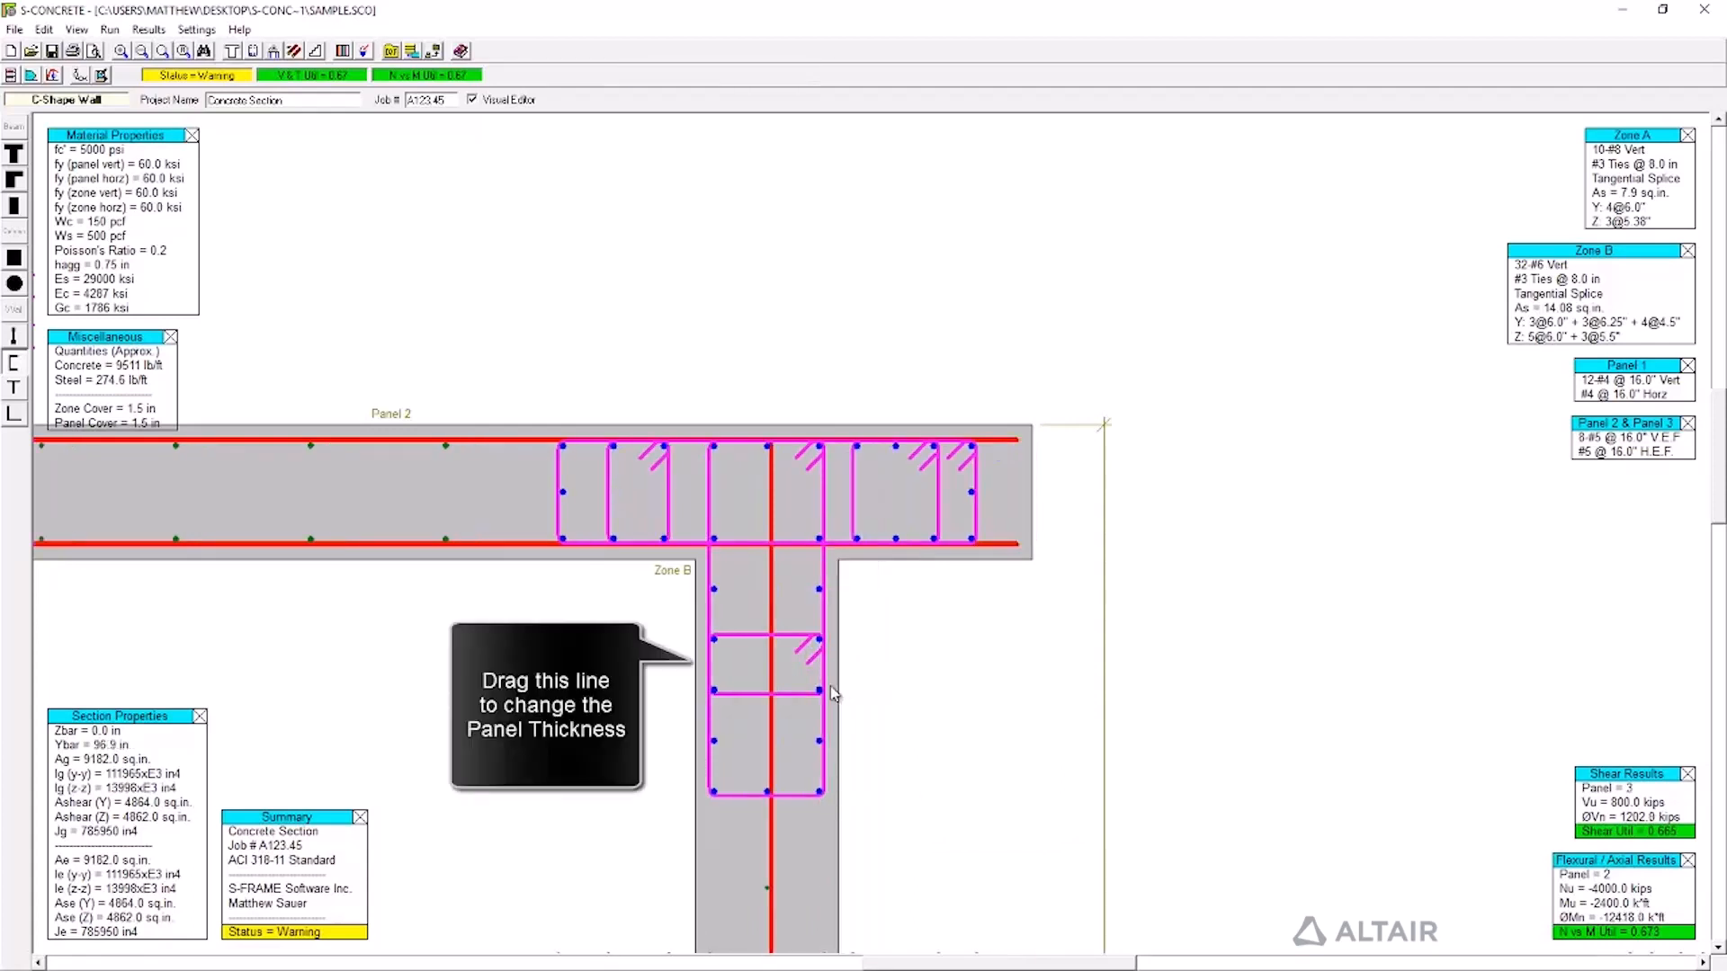
pyautogui.moveTo(692, 666); pyautogui.dragTo(704, 669)
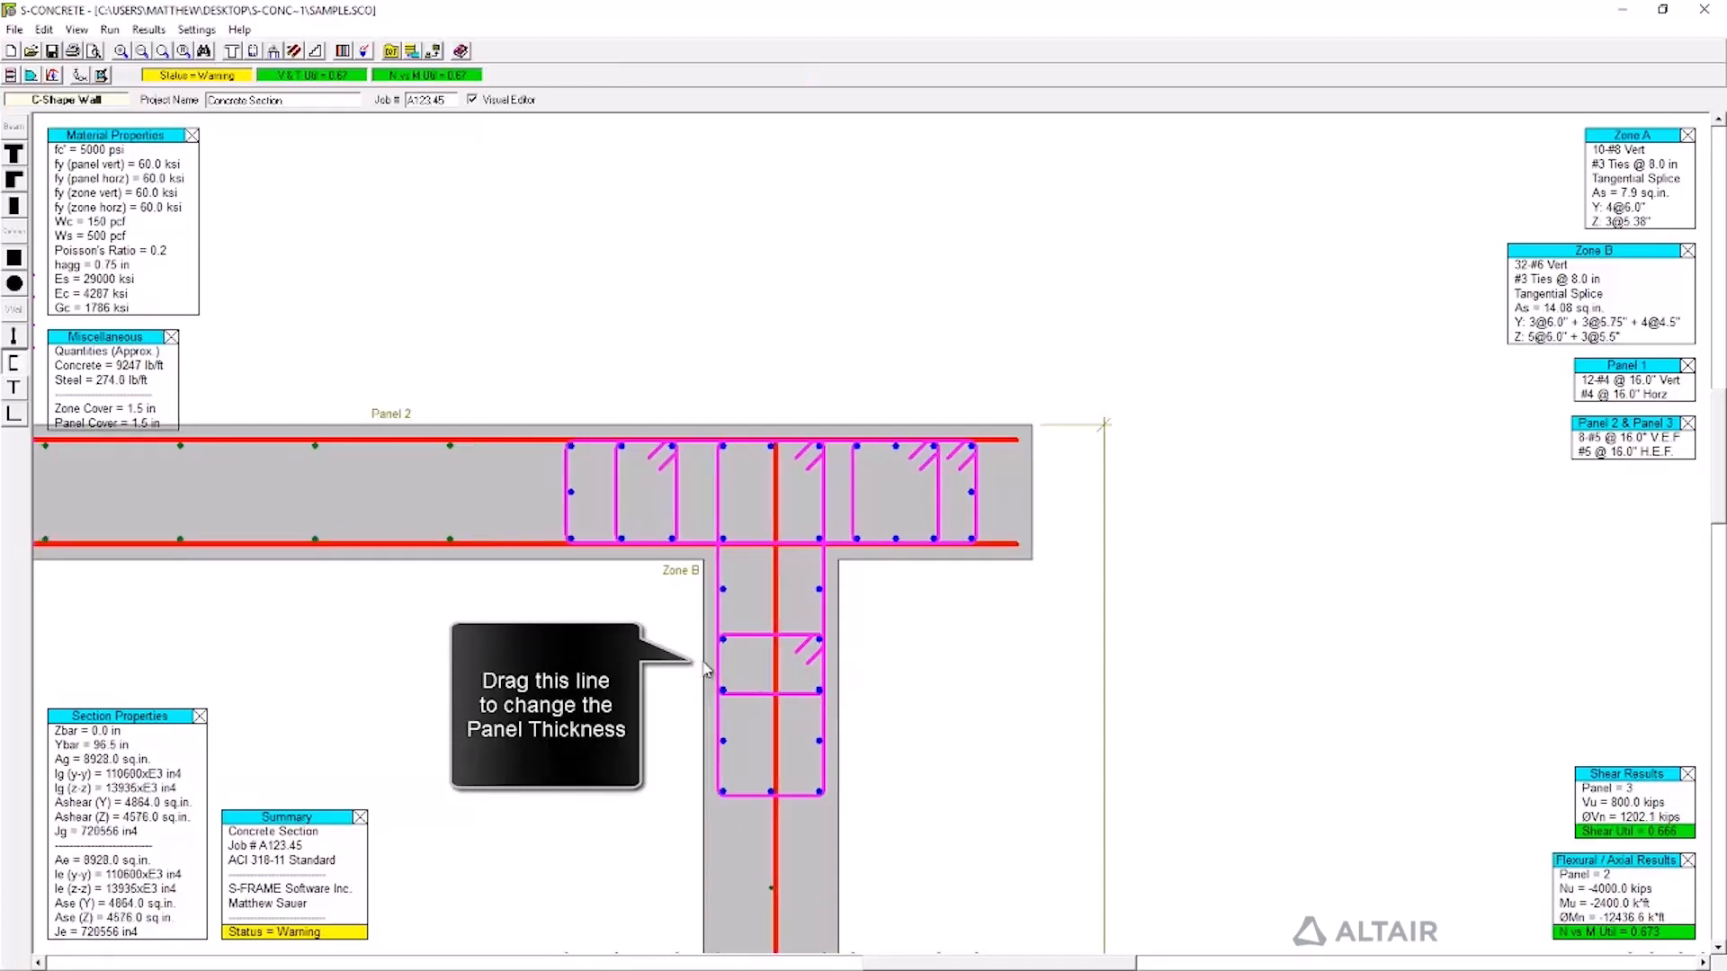
pyautogui.moveTo(702, 670)
pyautogui.mouseDown()
pyautogui.moveTo(671, 667)
pyautogui.moveTo(694, 663)
pyautogui.mouseUp()
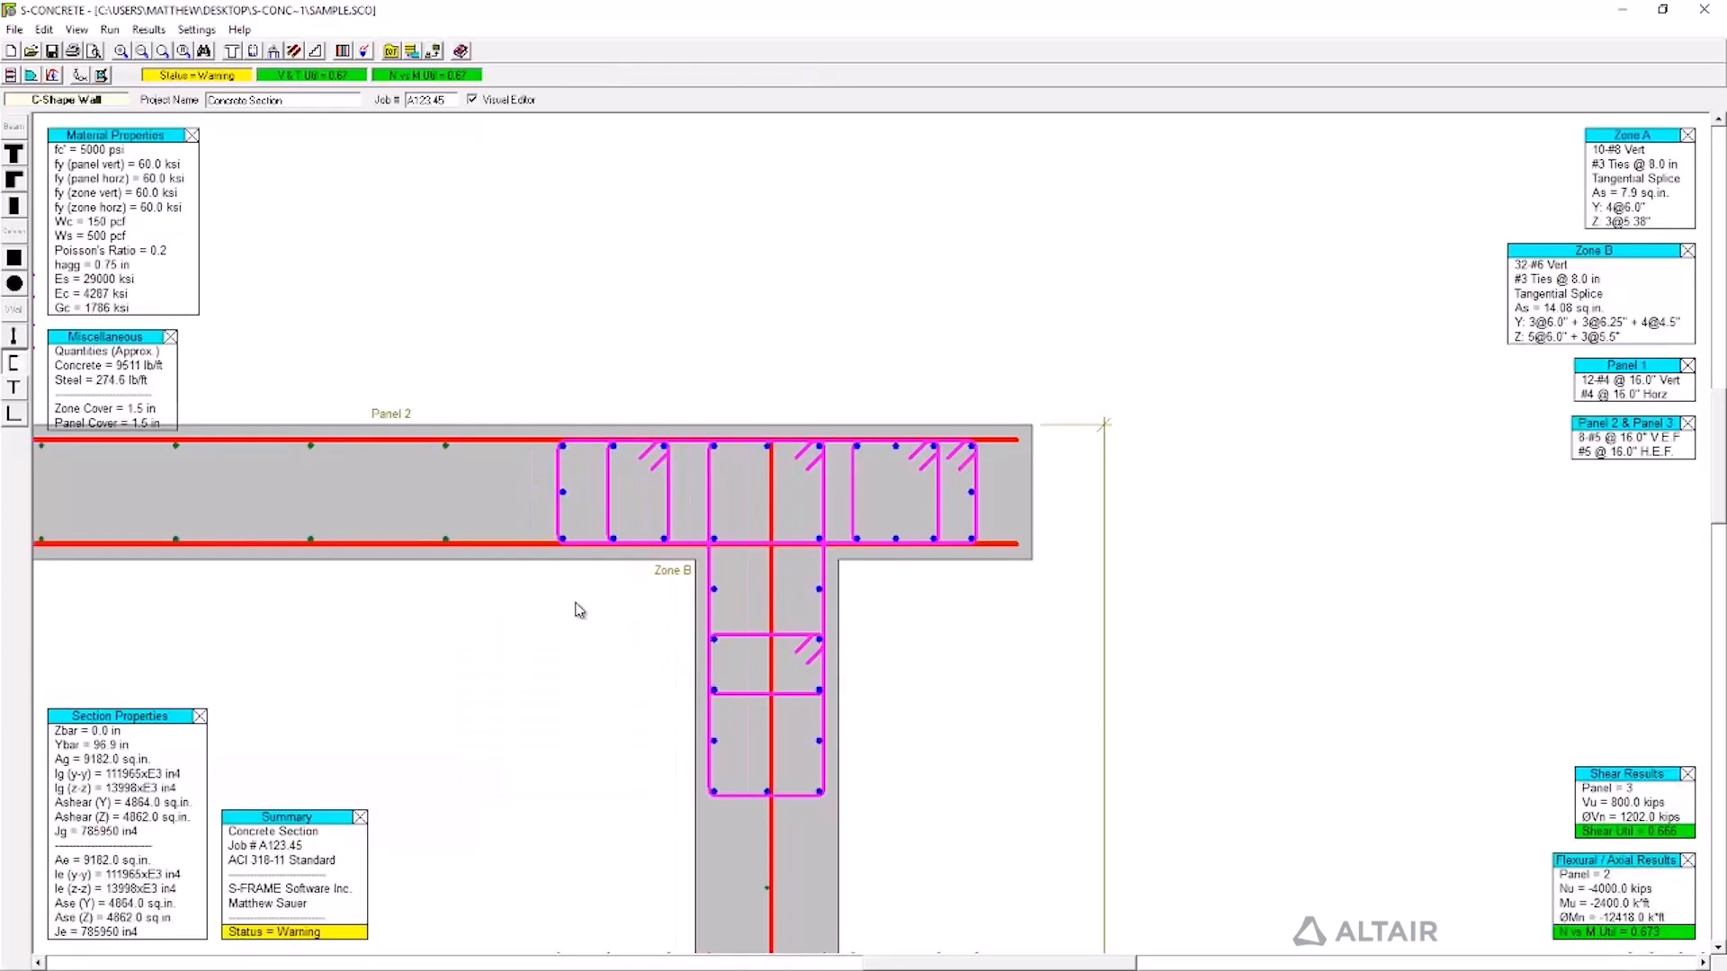
# Fill Zone B with reinforcing bars, set its N3 bar count to 6, and apply the wall reinforcing.
pyautogui.click(255, 51)
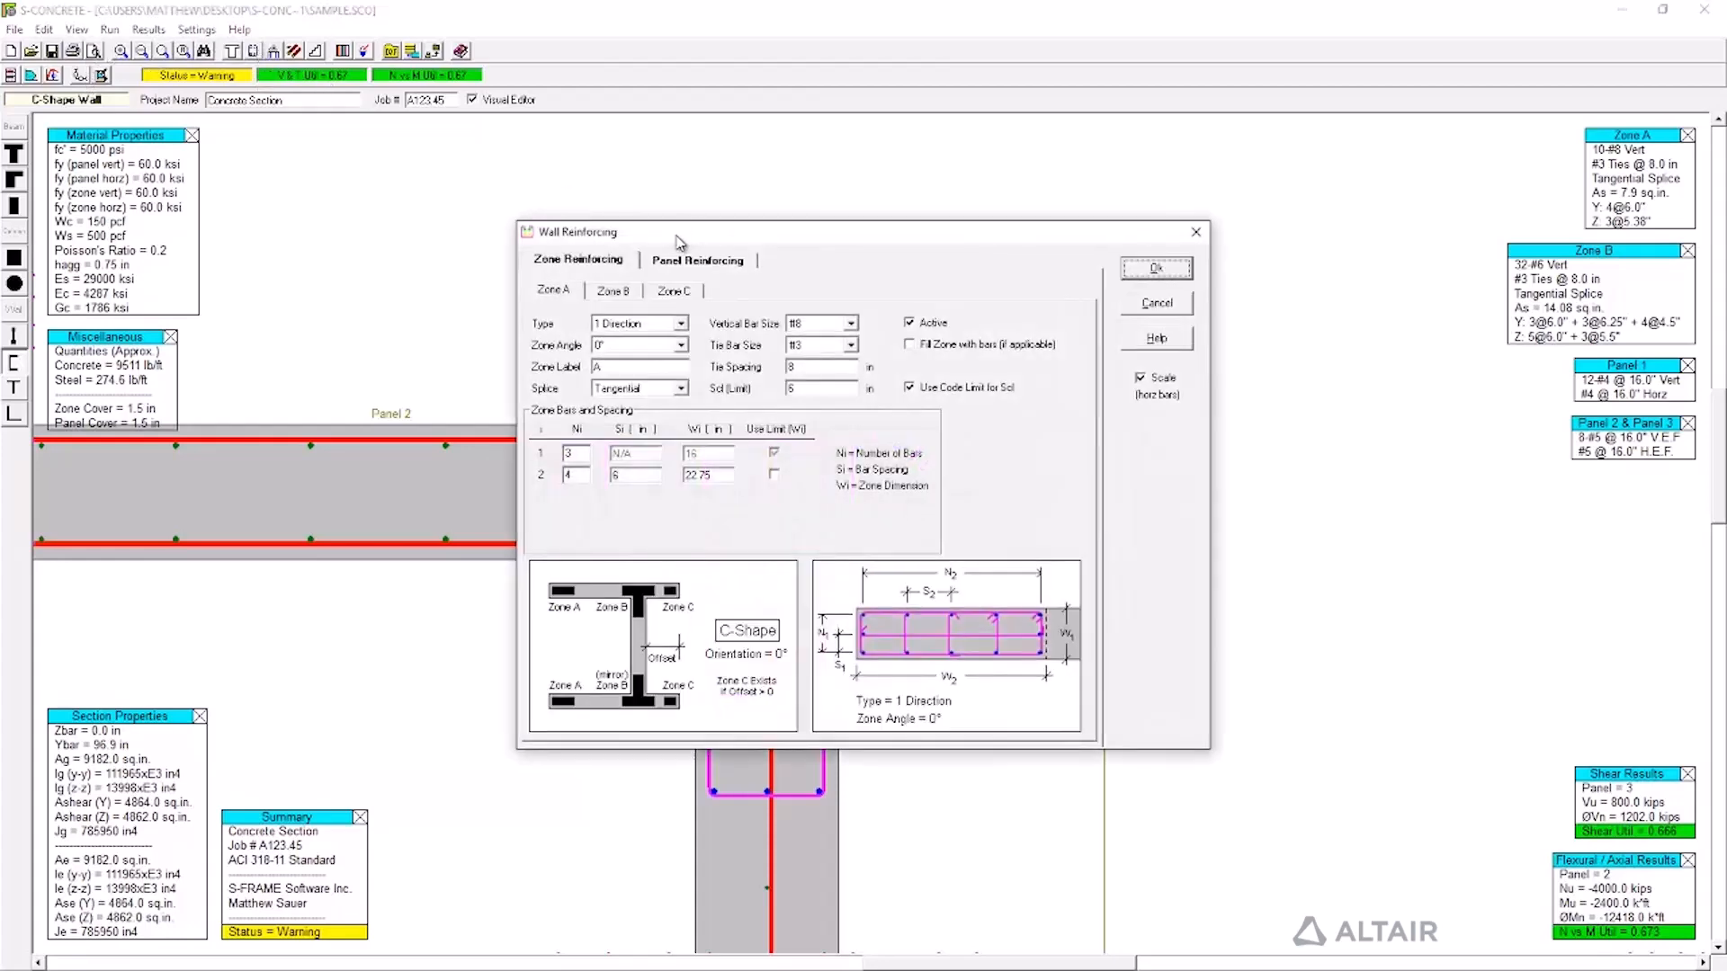
pyautogui.click(674, 291)
pyautogui.click(616, 293)
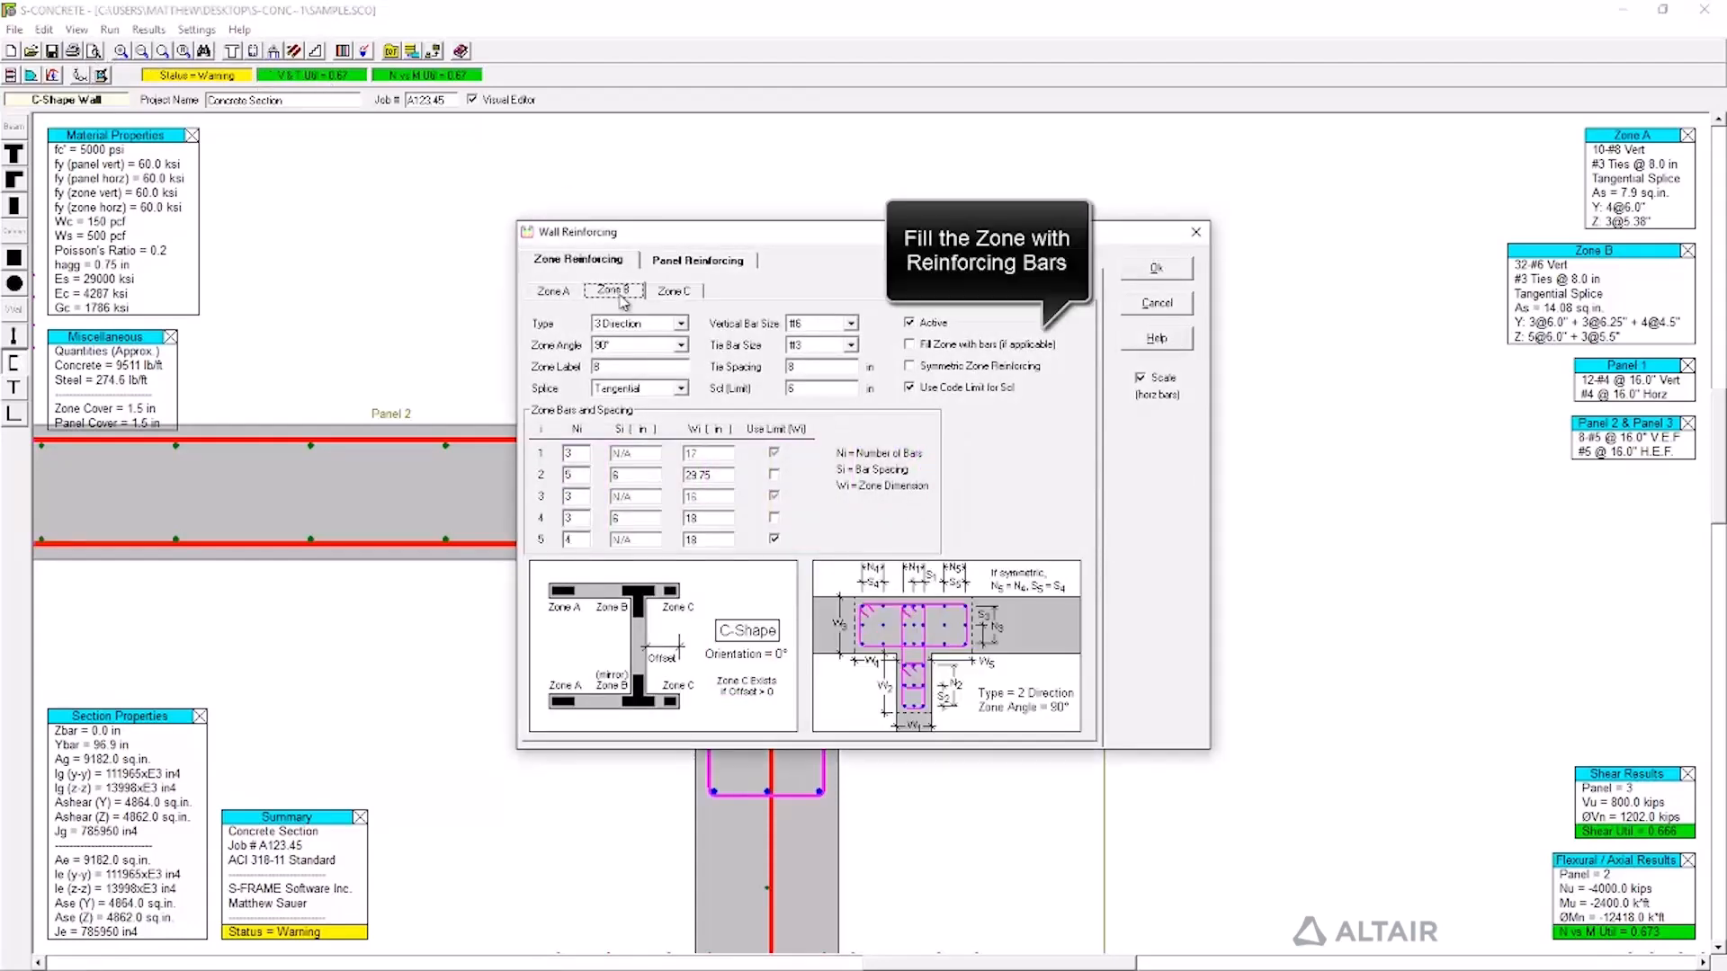
pyautogui.click(910, 346)
pyautogui.doubleClick(580, 497)
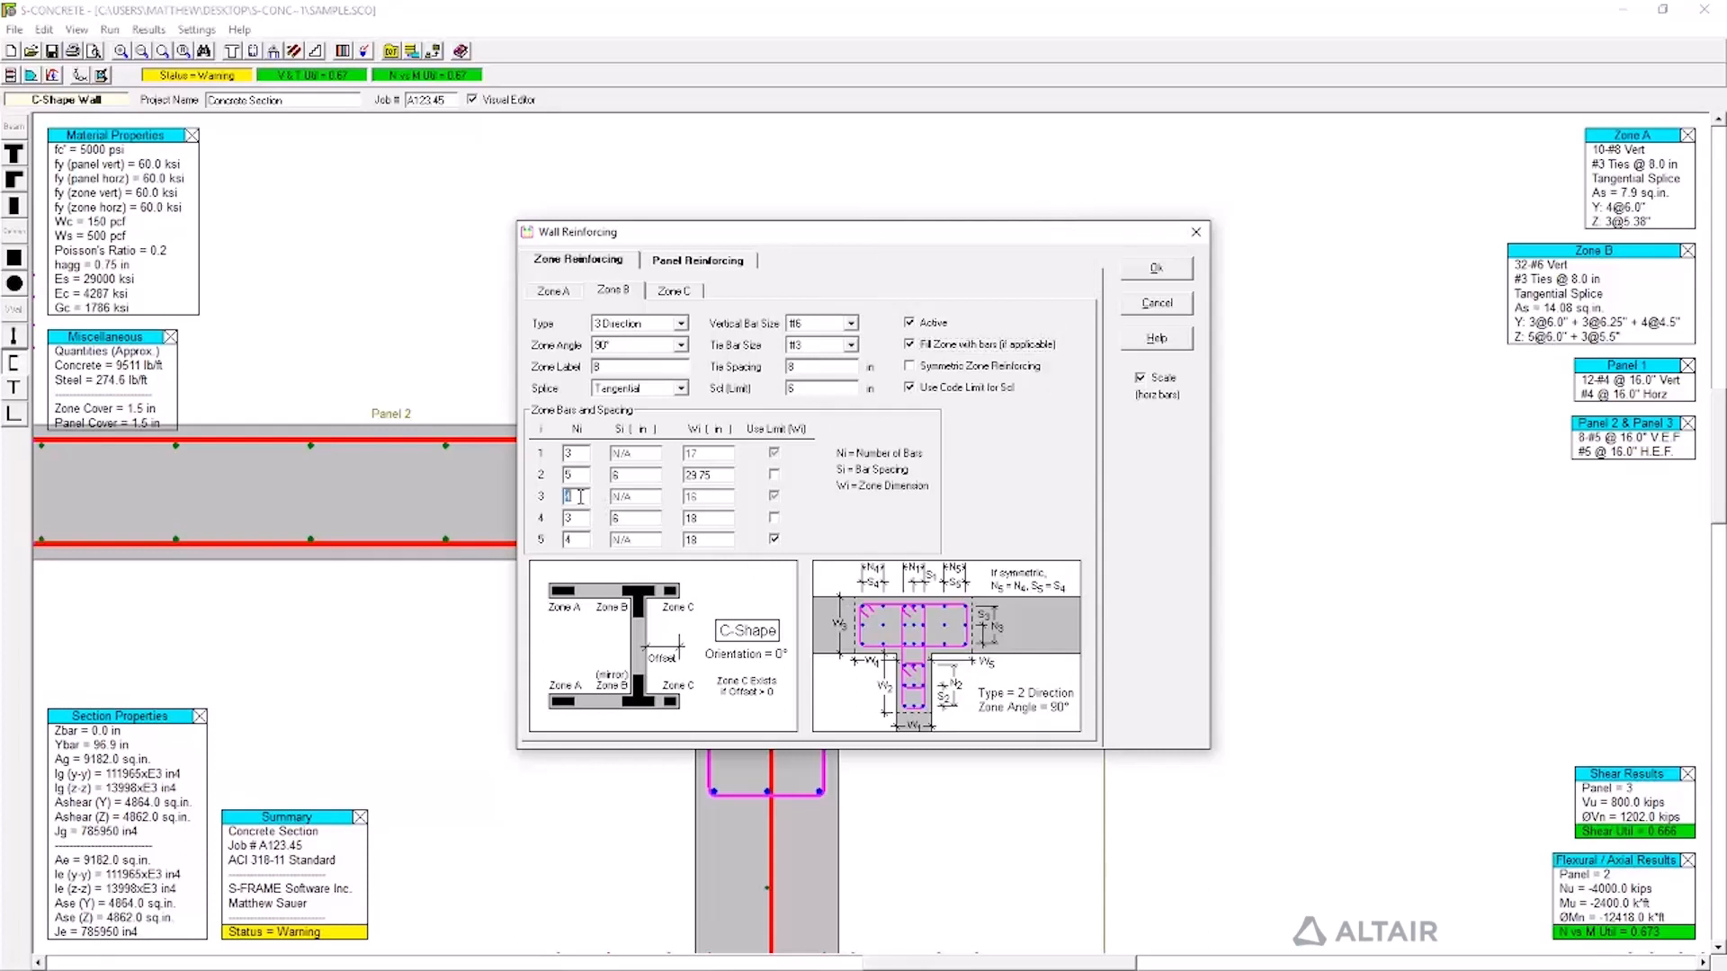
pyautogui.write('6')
pyautogui.click(1153, 268)
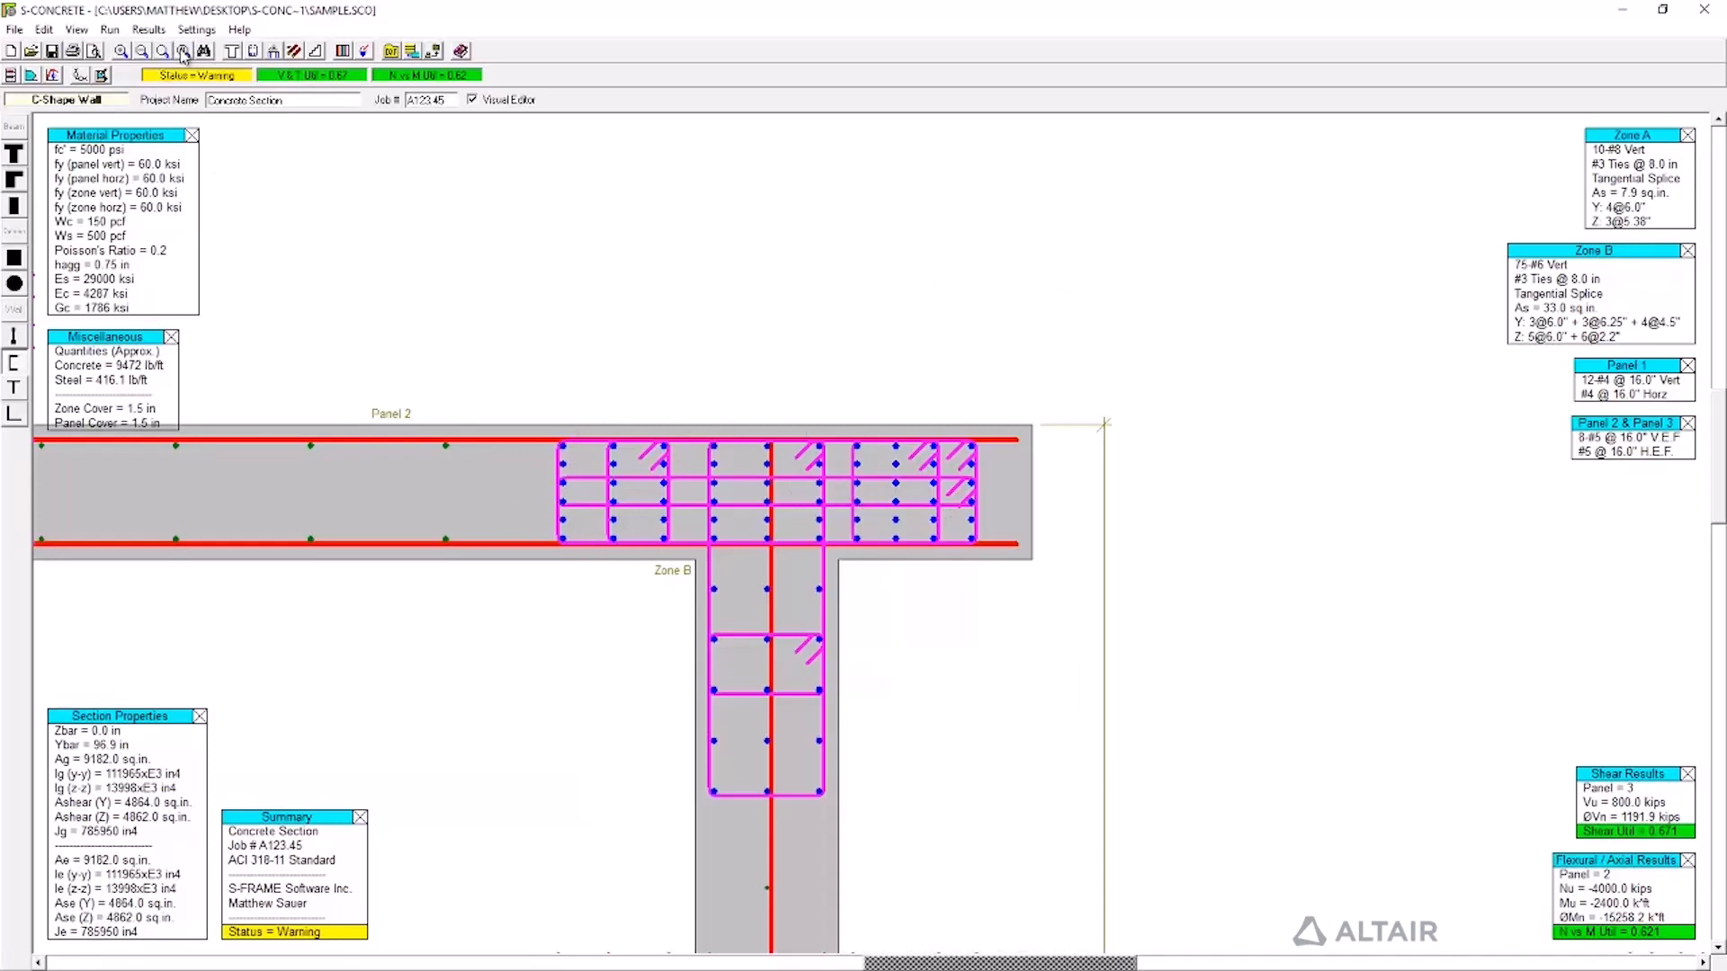
# Examine the axial, torsion and shear entries in the C-shape wall's factored sectional loads.
pyautogui.click(184, 53)
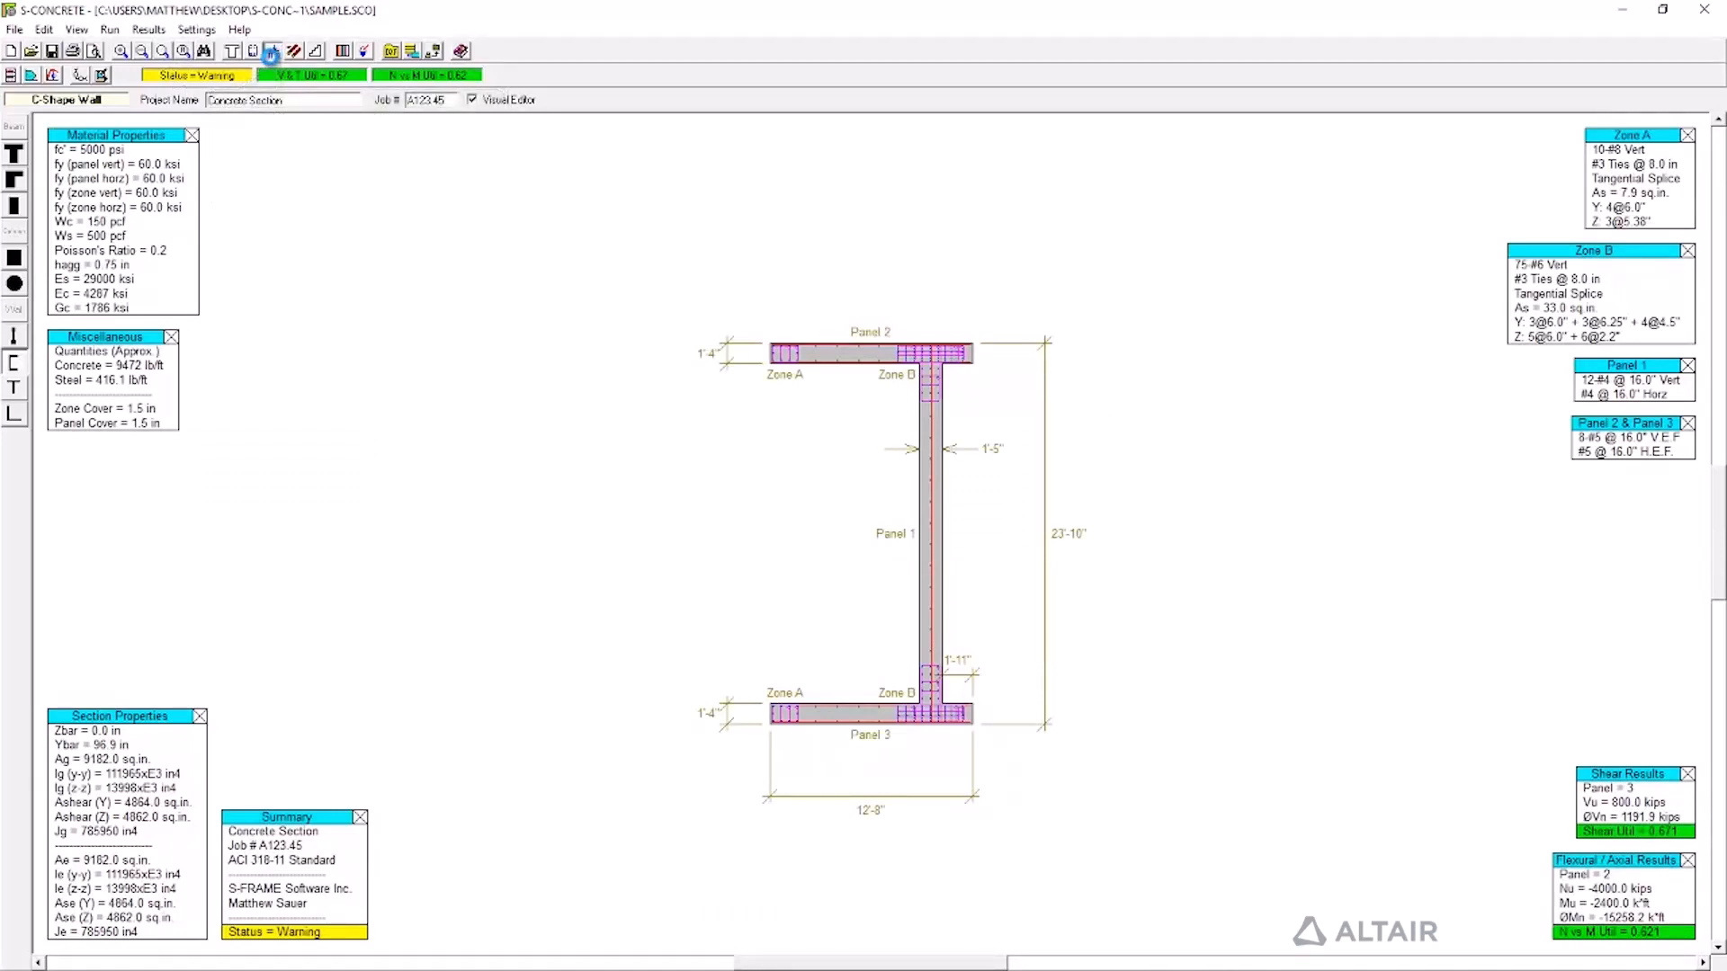
pyautogui.click(274, 54)
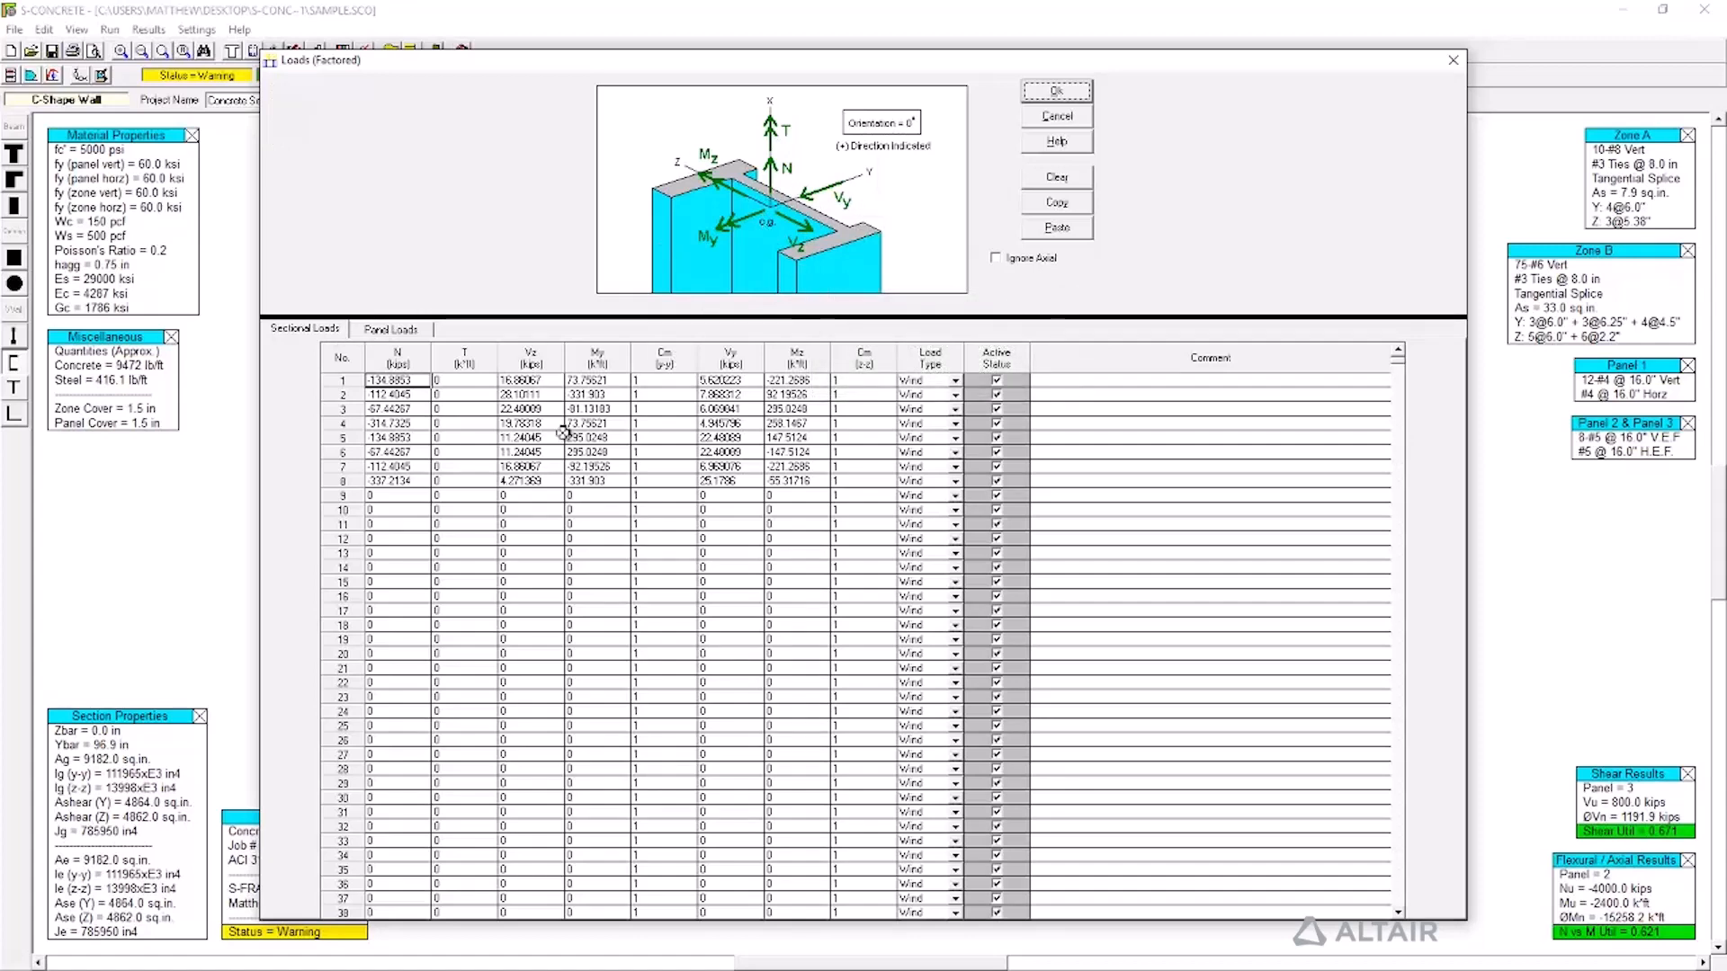
pyautogui.click(422, 480)
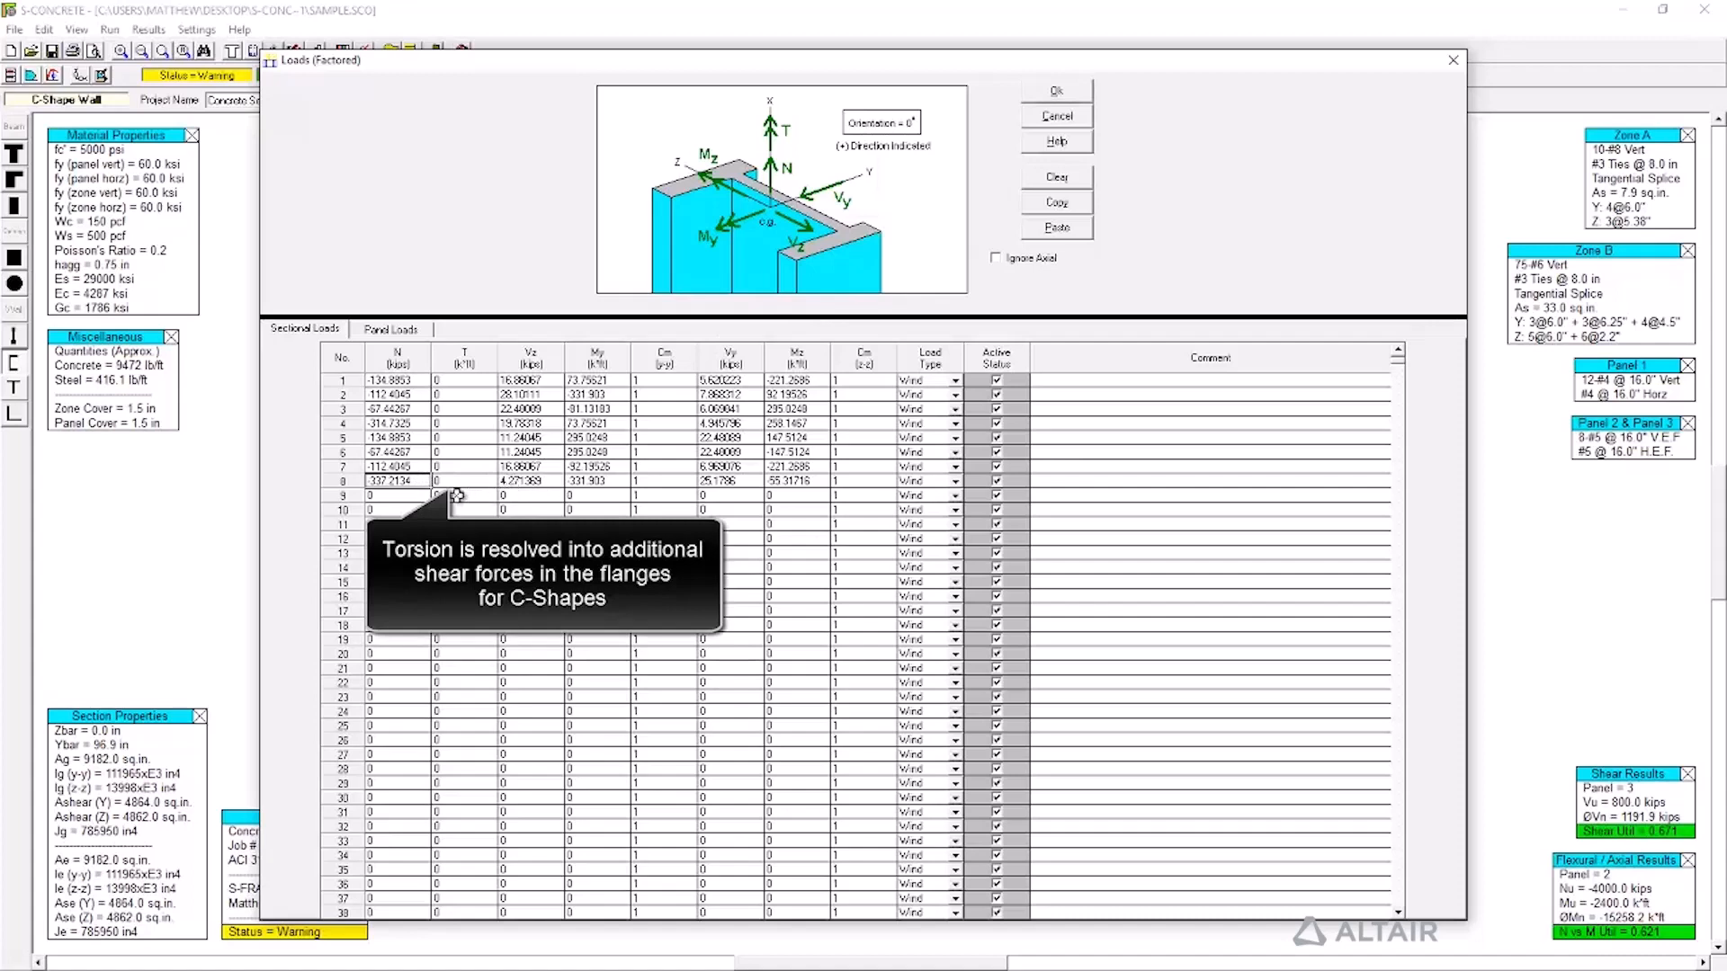
pyautogui.click(460, 482)
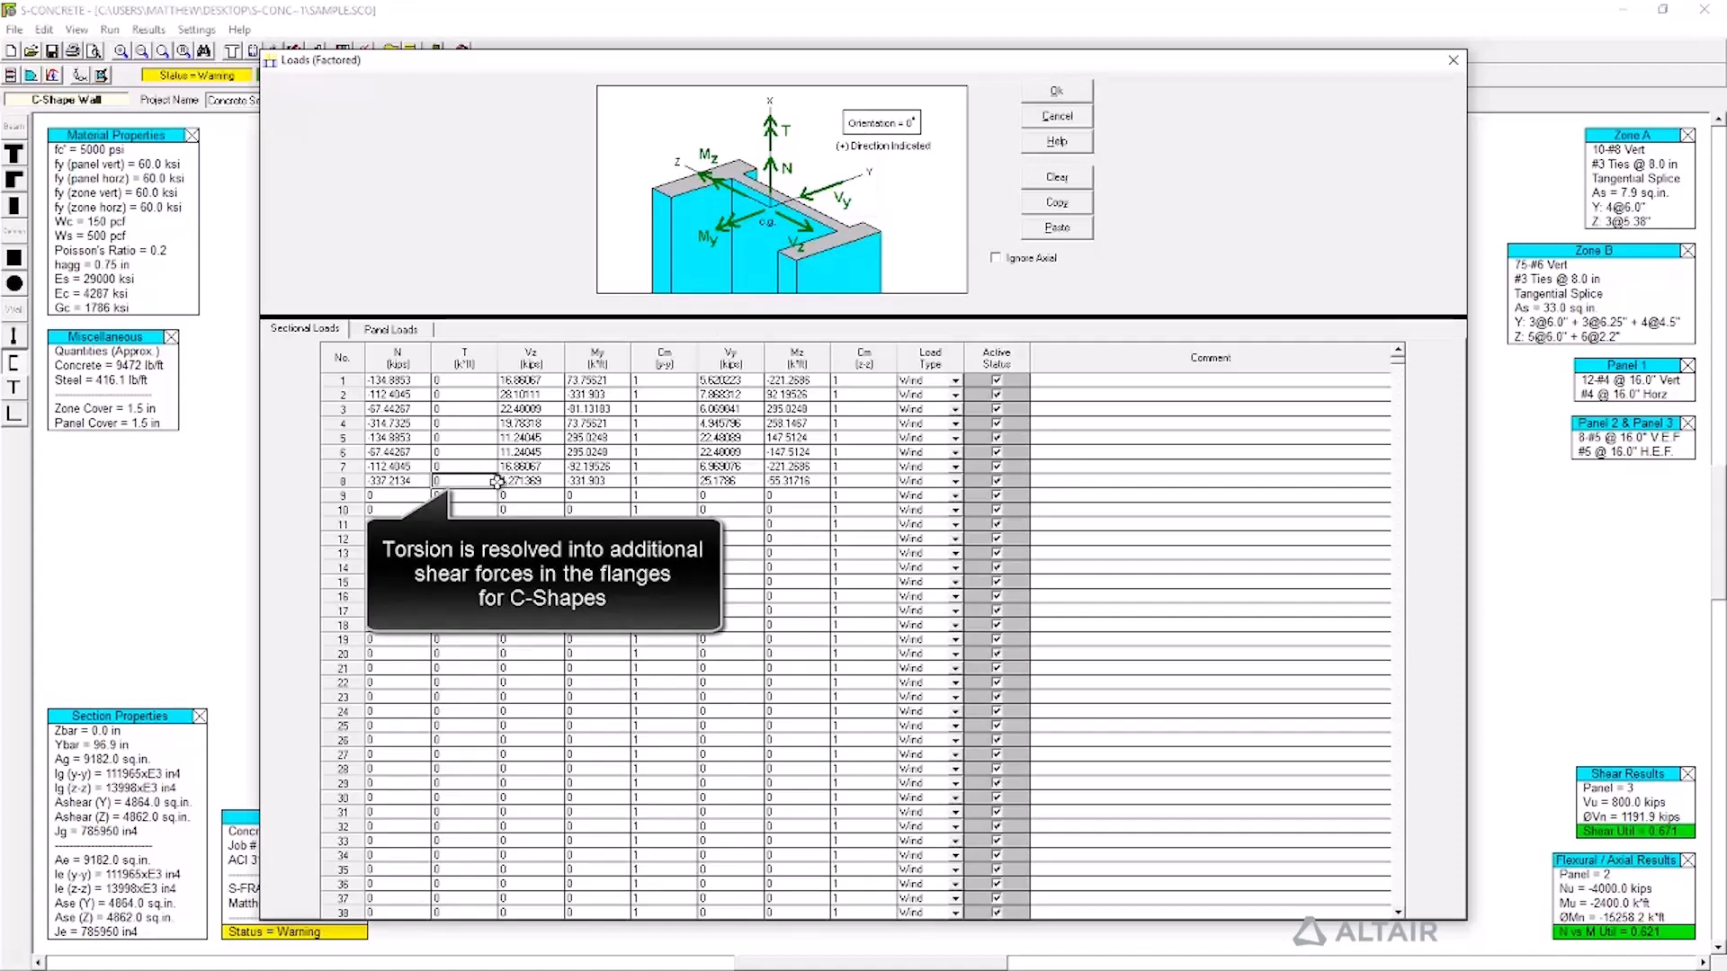
pyautogui.click(547, 494)
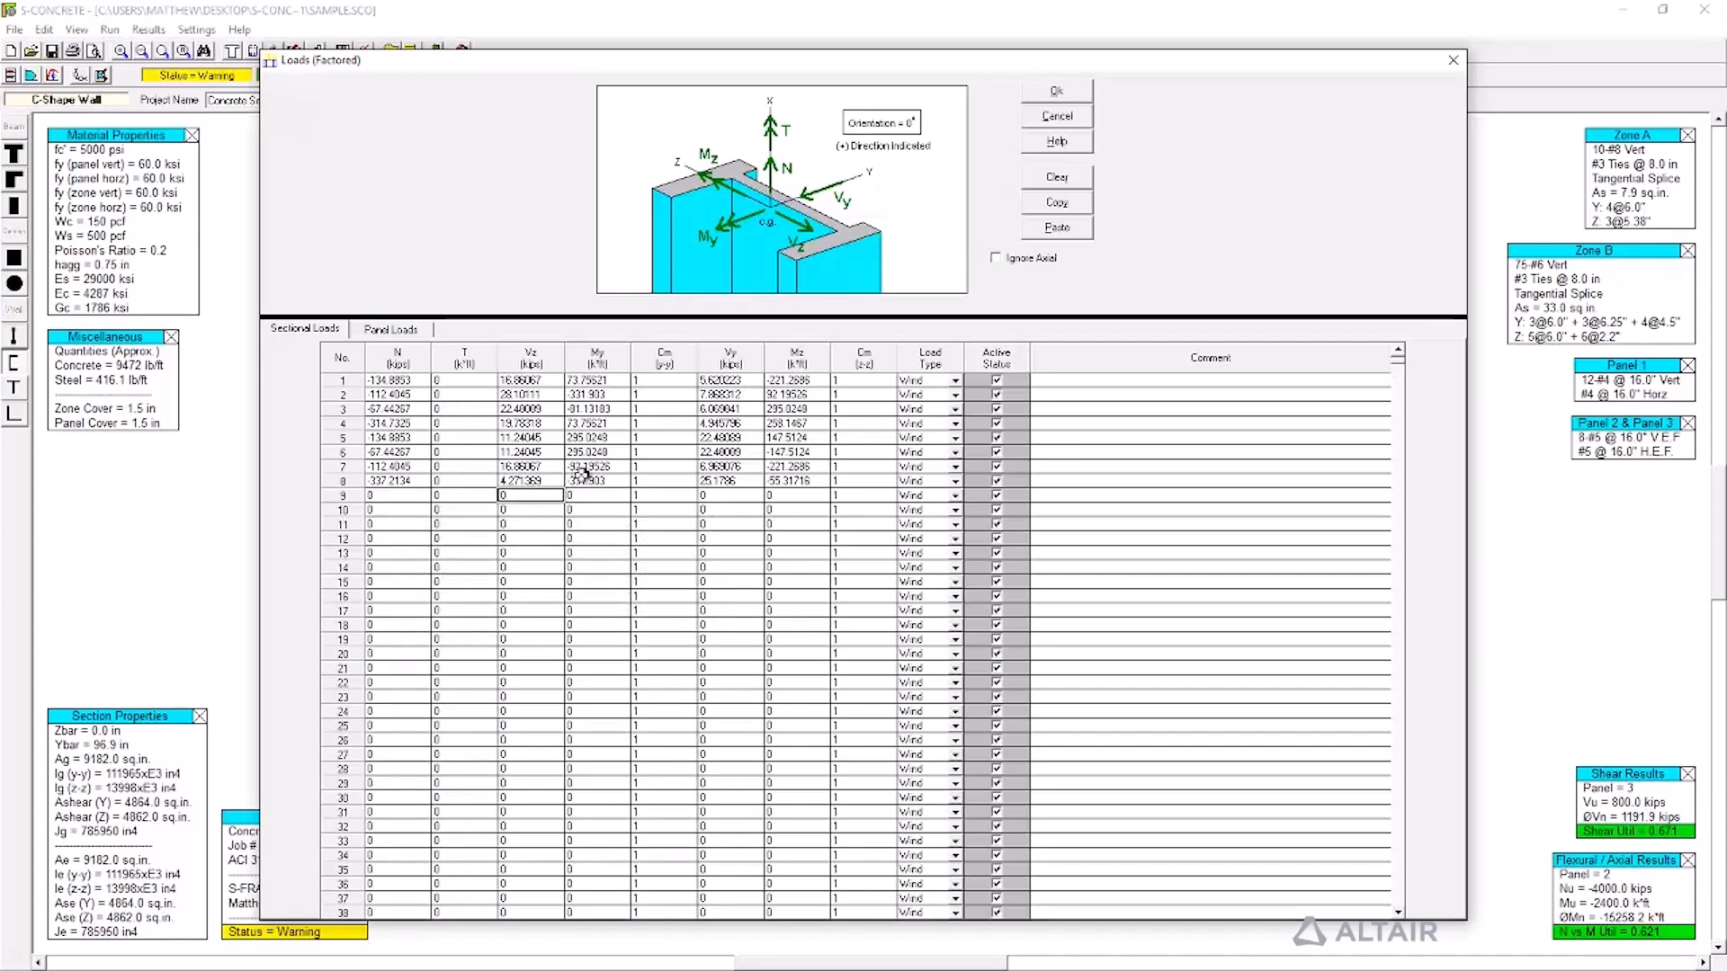
pyautogui.scroll(-3, 583, 474)
pyautogui.click(733, 438)
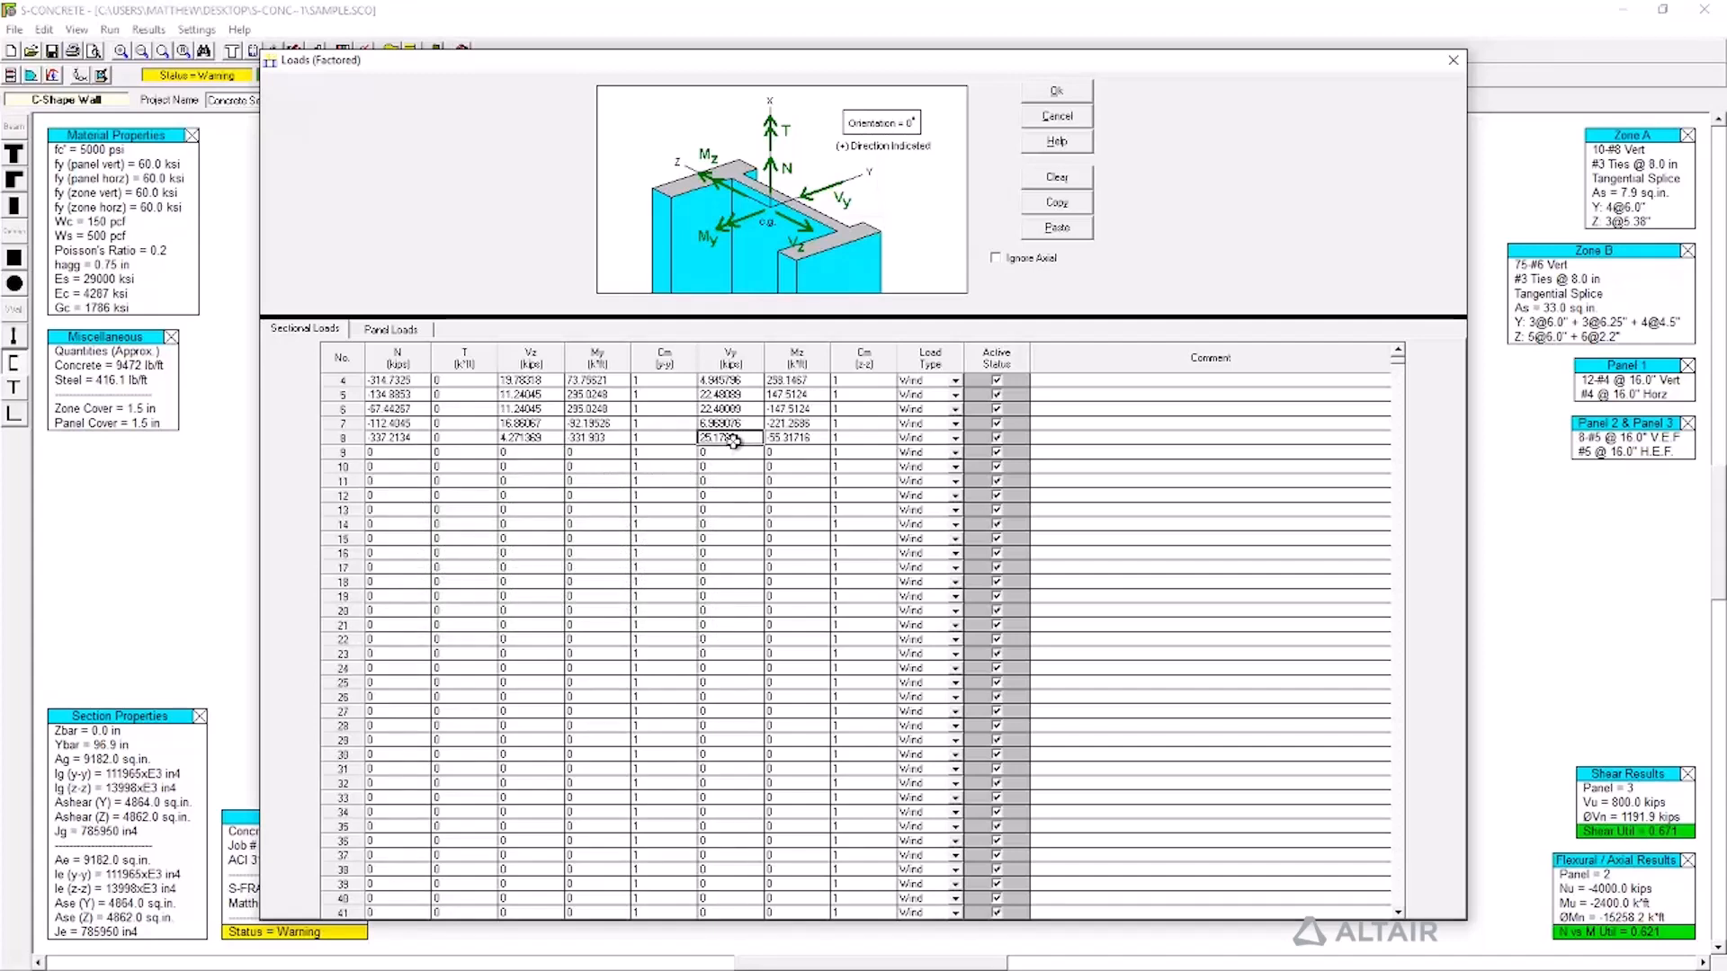
# Review the panel loads, set the first panel load case's Load Type to Seismic, and apply the loads.
pyautogui.click(411, 334)
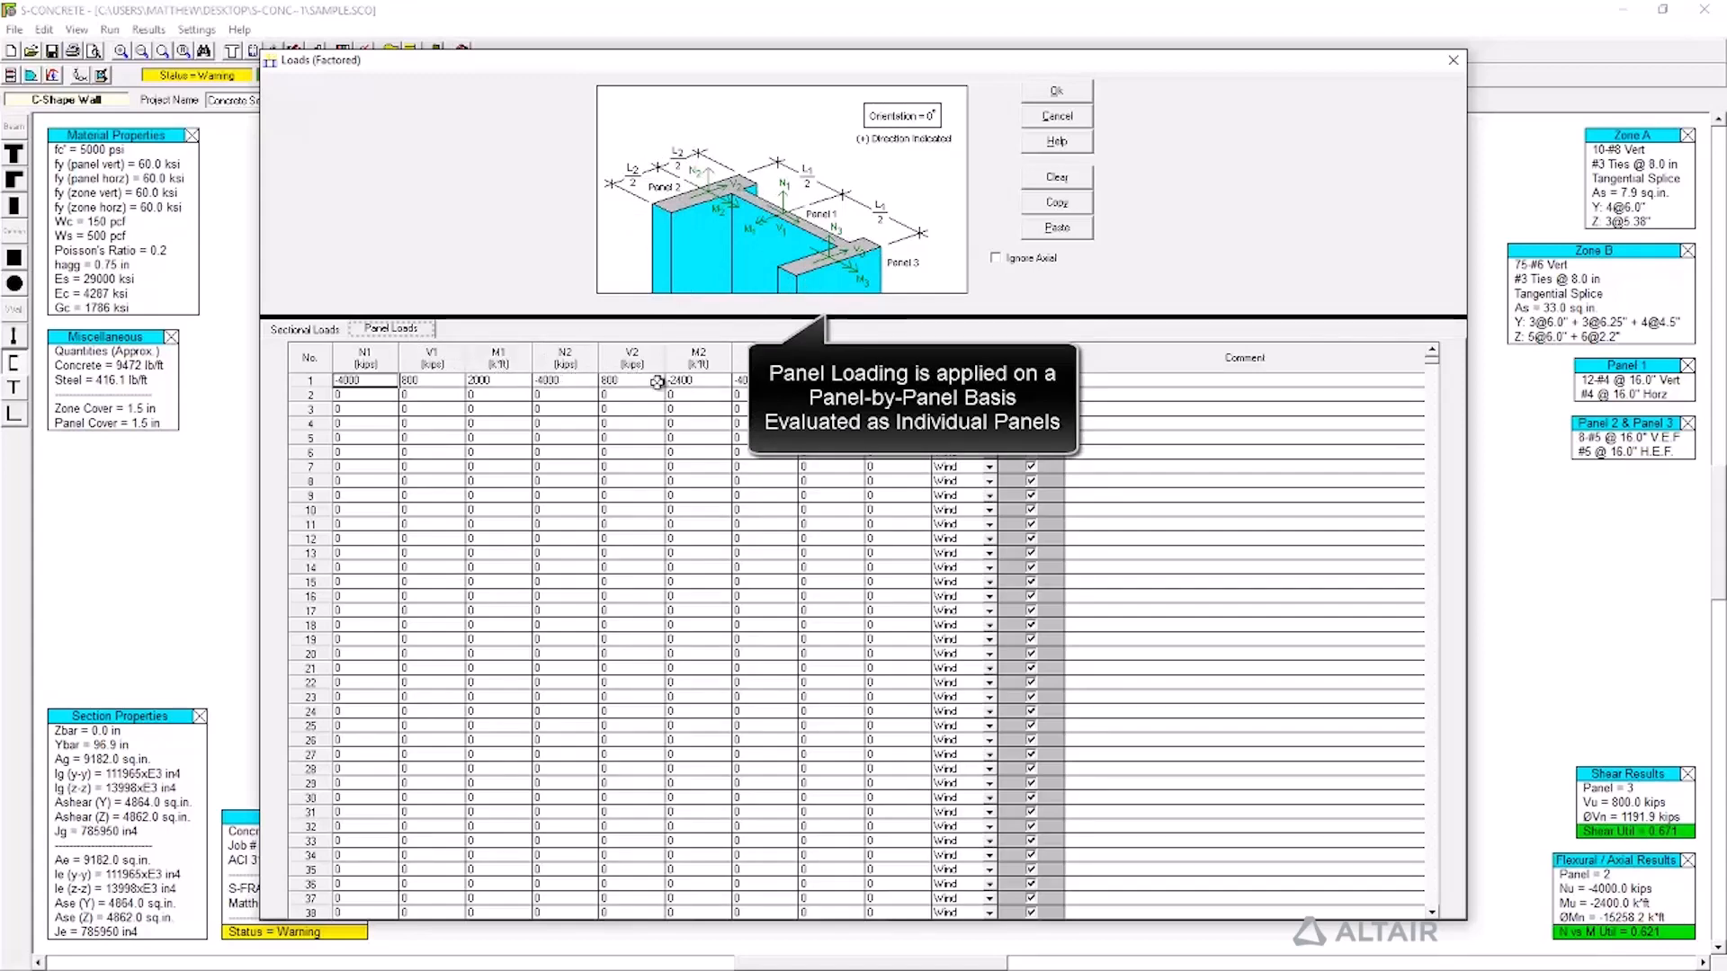
pyautogui.click(720, 367)
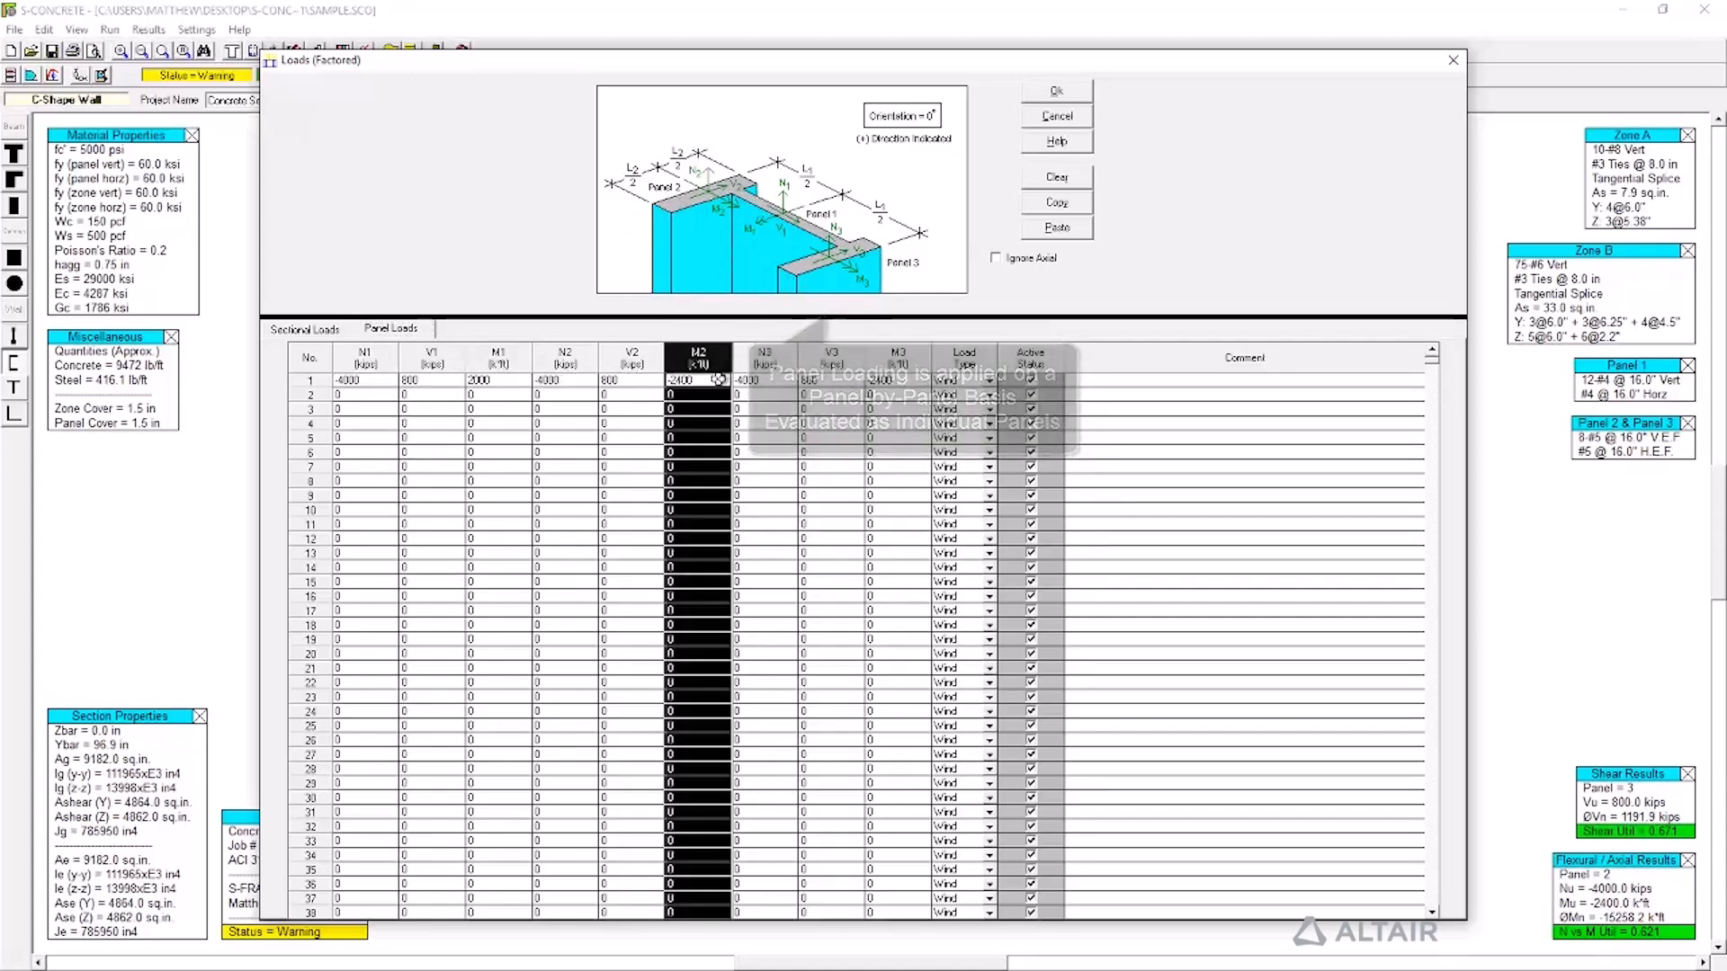
pyautogui.click(763, 364)
pyautogui.click(779, 379)
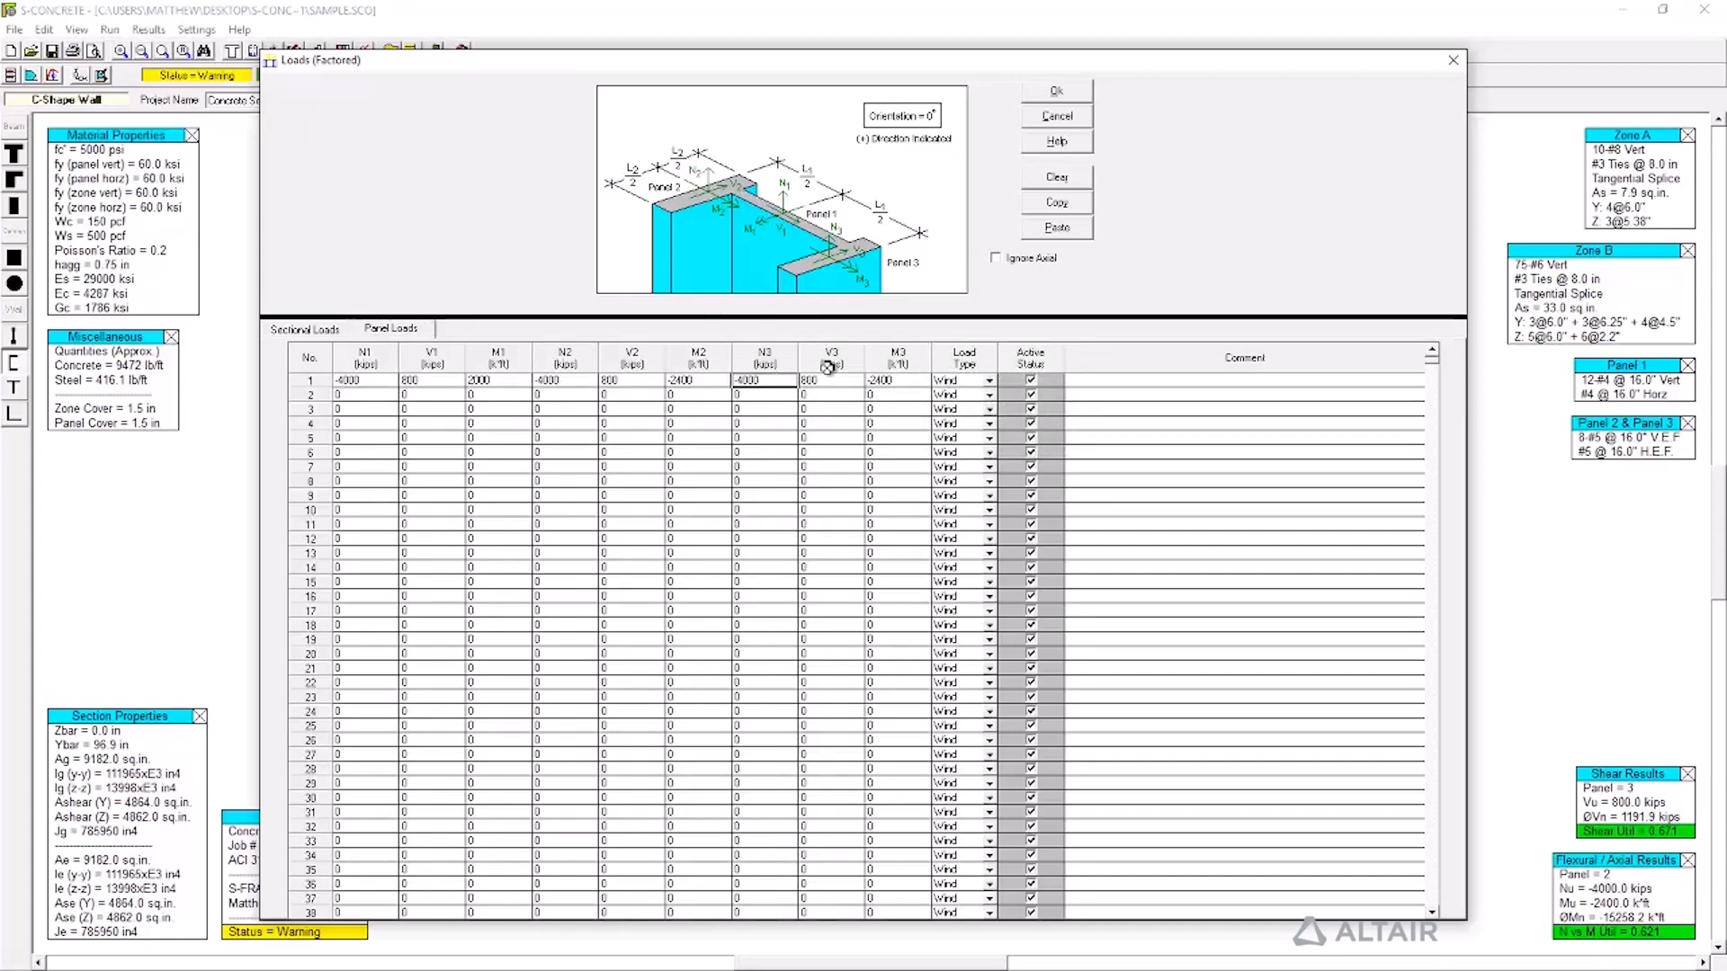
pyautogui.click(990, 381)
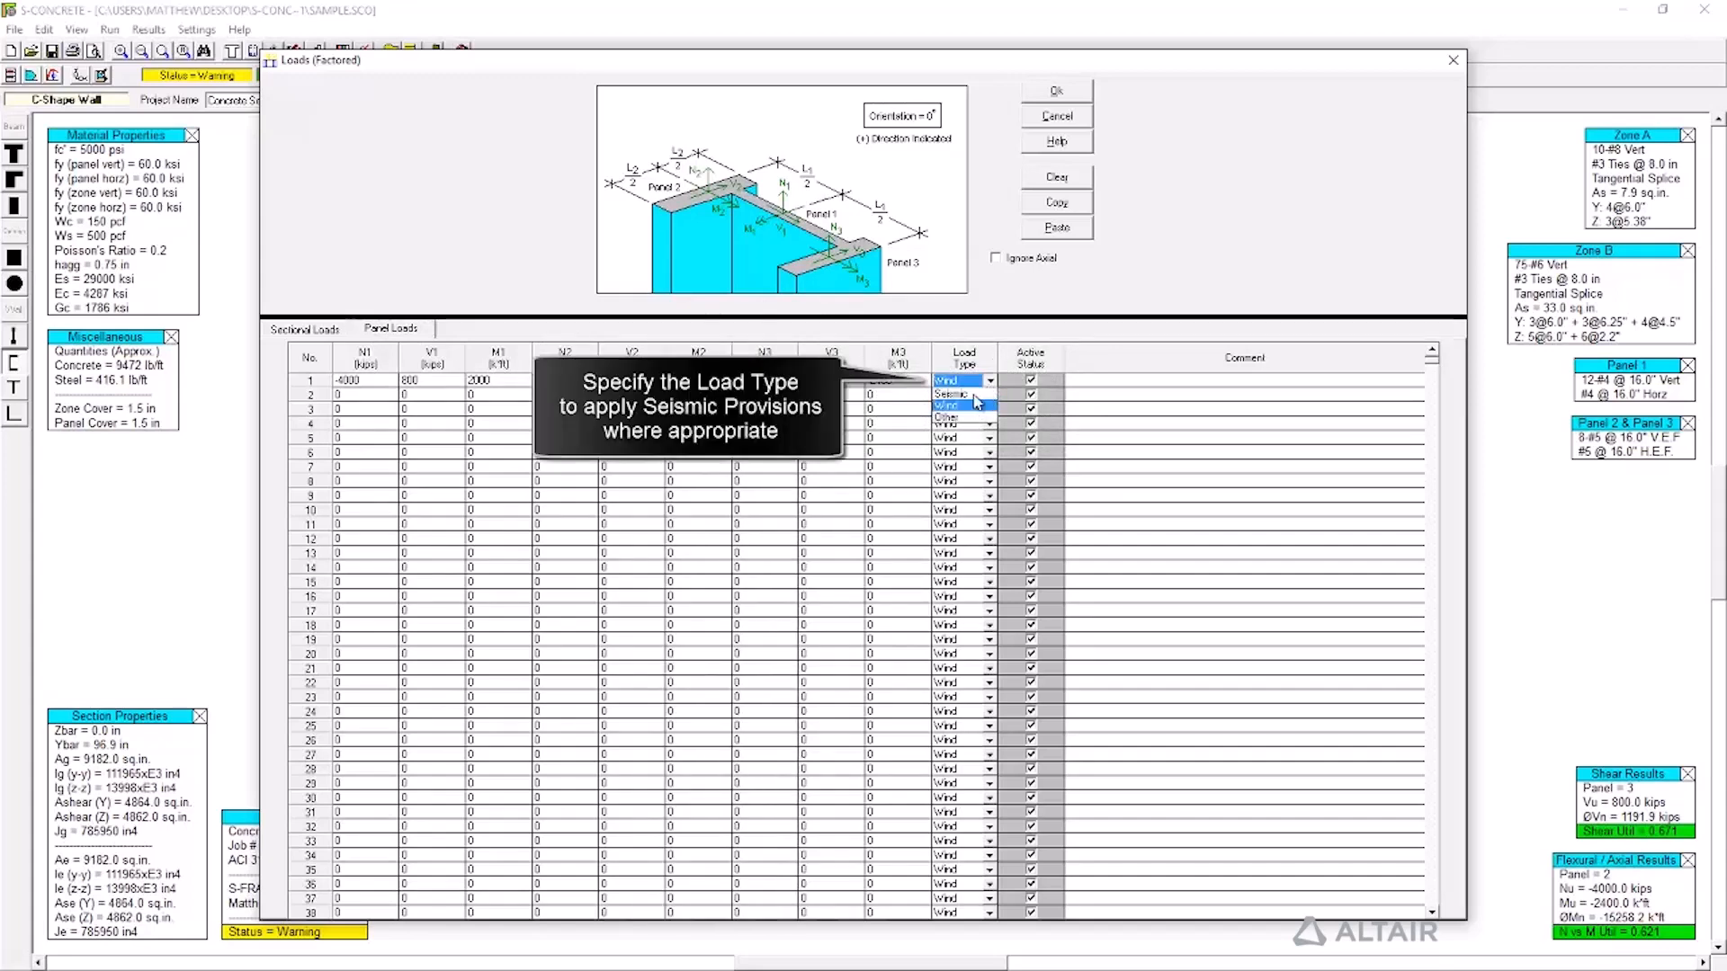
pyautogui.click(974, 394)
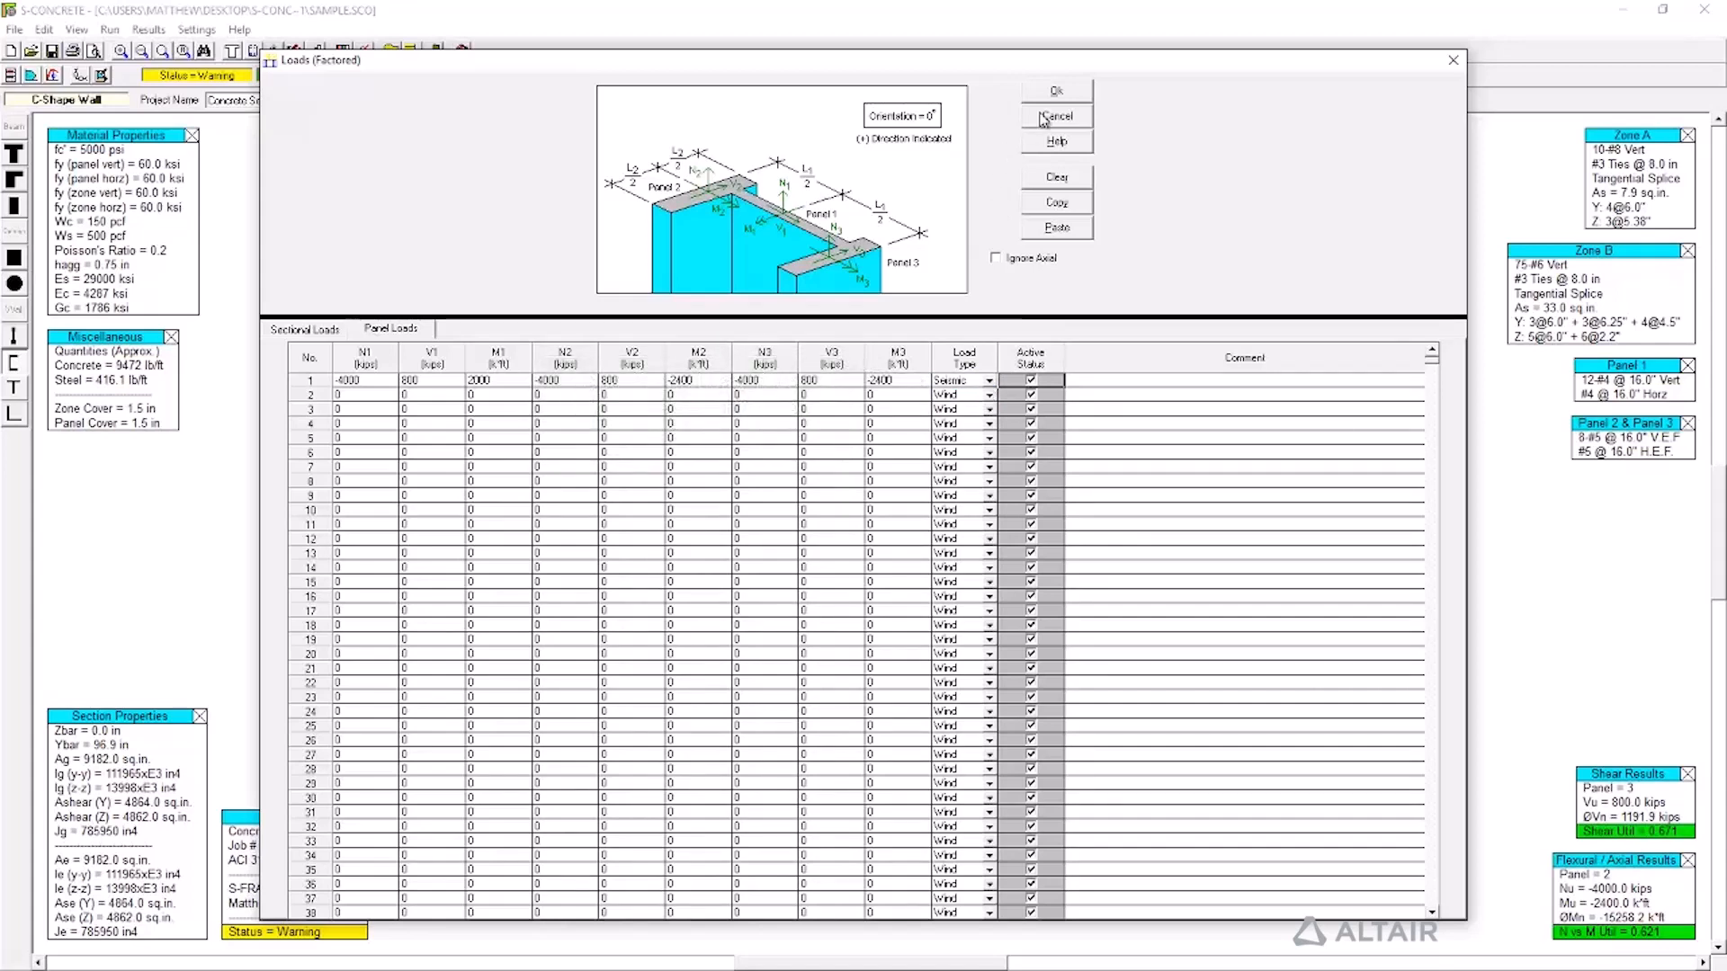
pyautogui.click(1058, 91)
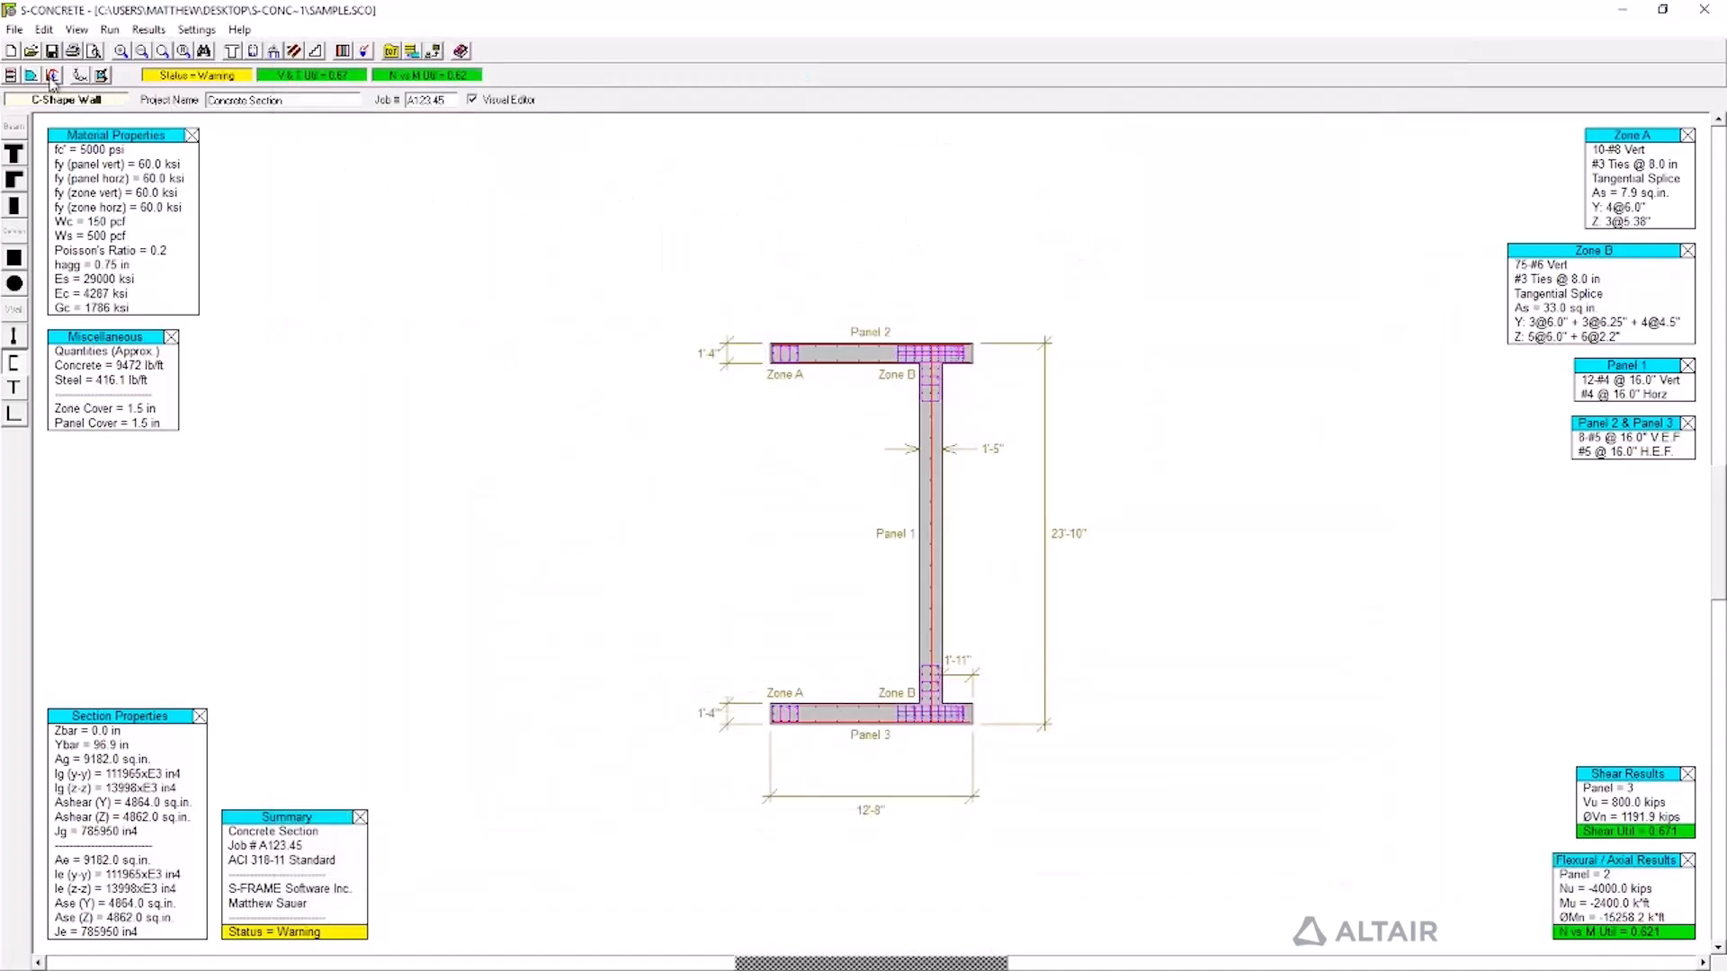
# Examine the wall's individual panel N vs M diagrams, switching to Panel 1 and Panel 3.
pyautogui.click(33, 76)
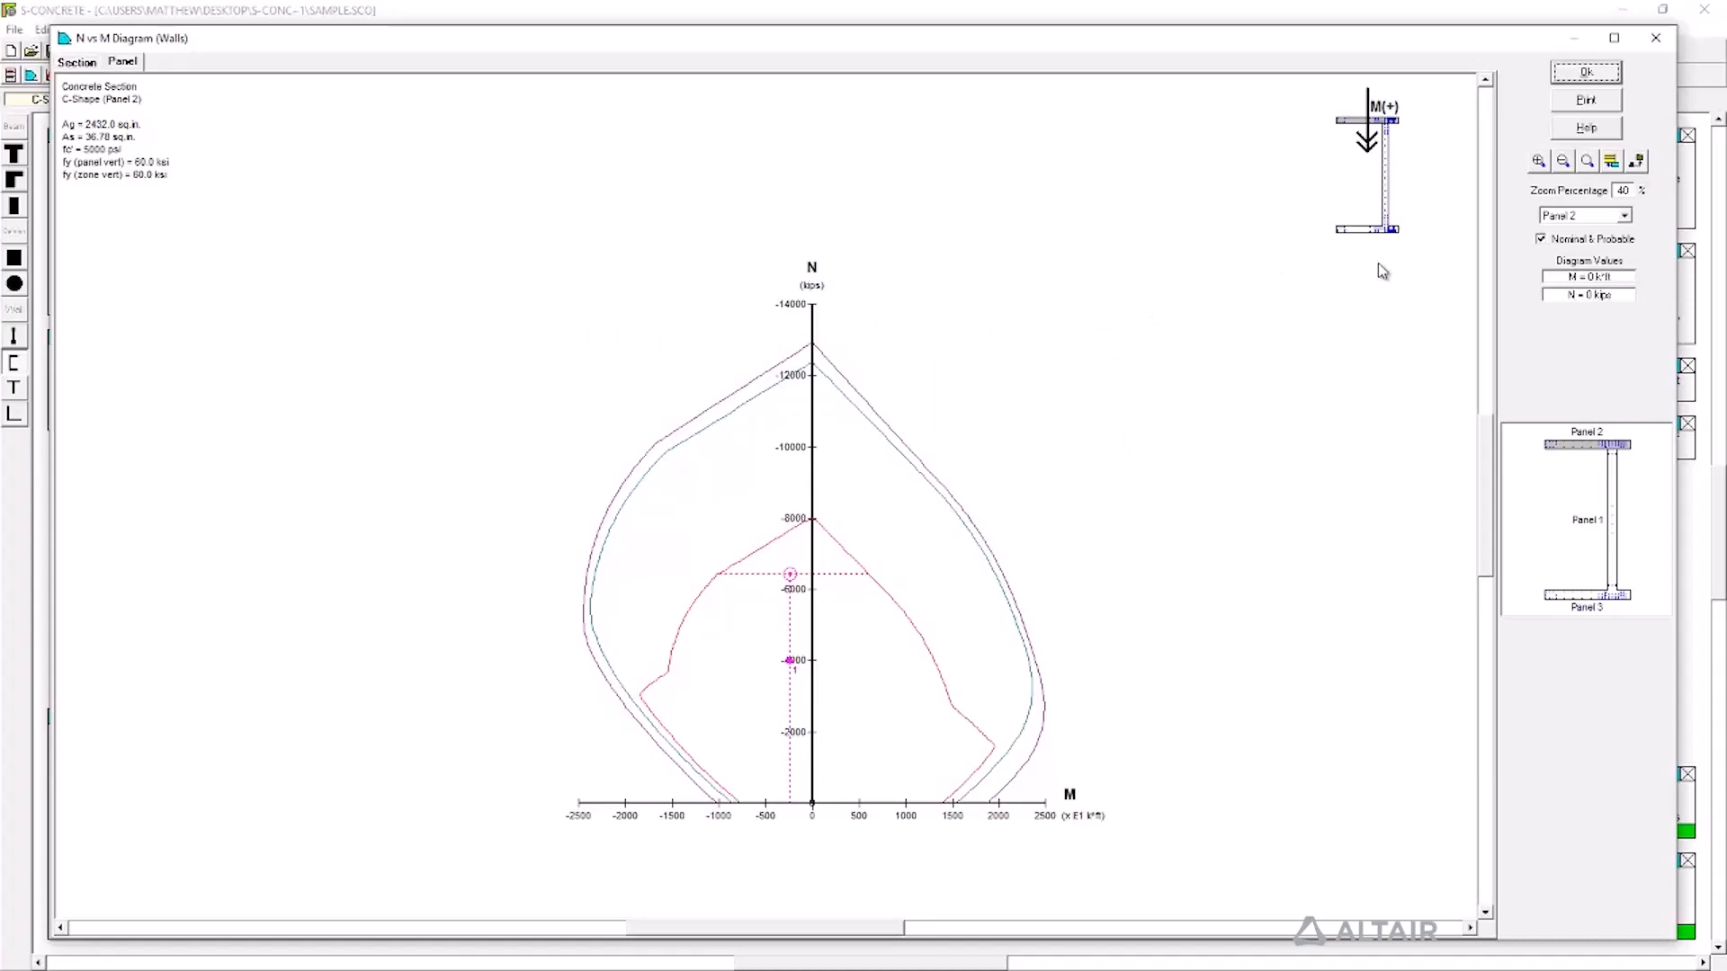
pyautogui.click(1615, 229)
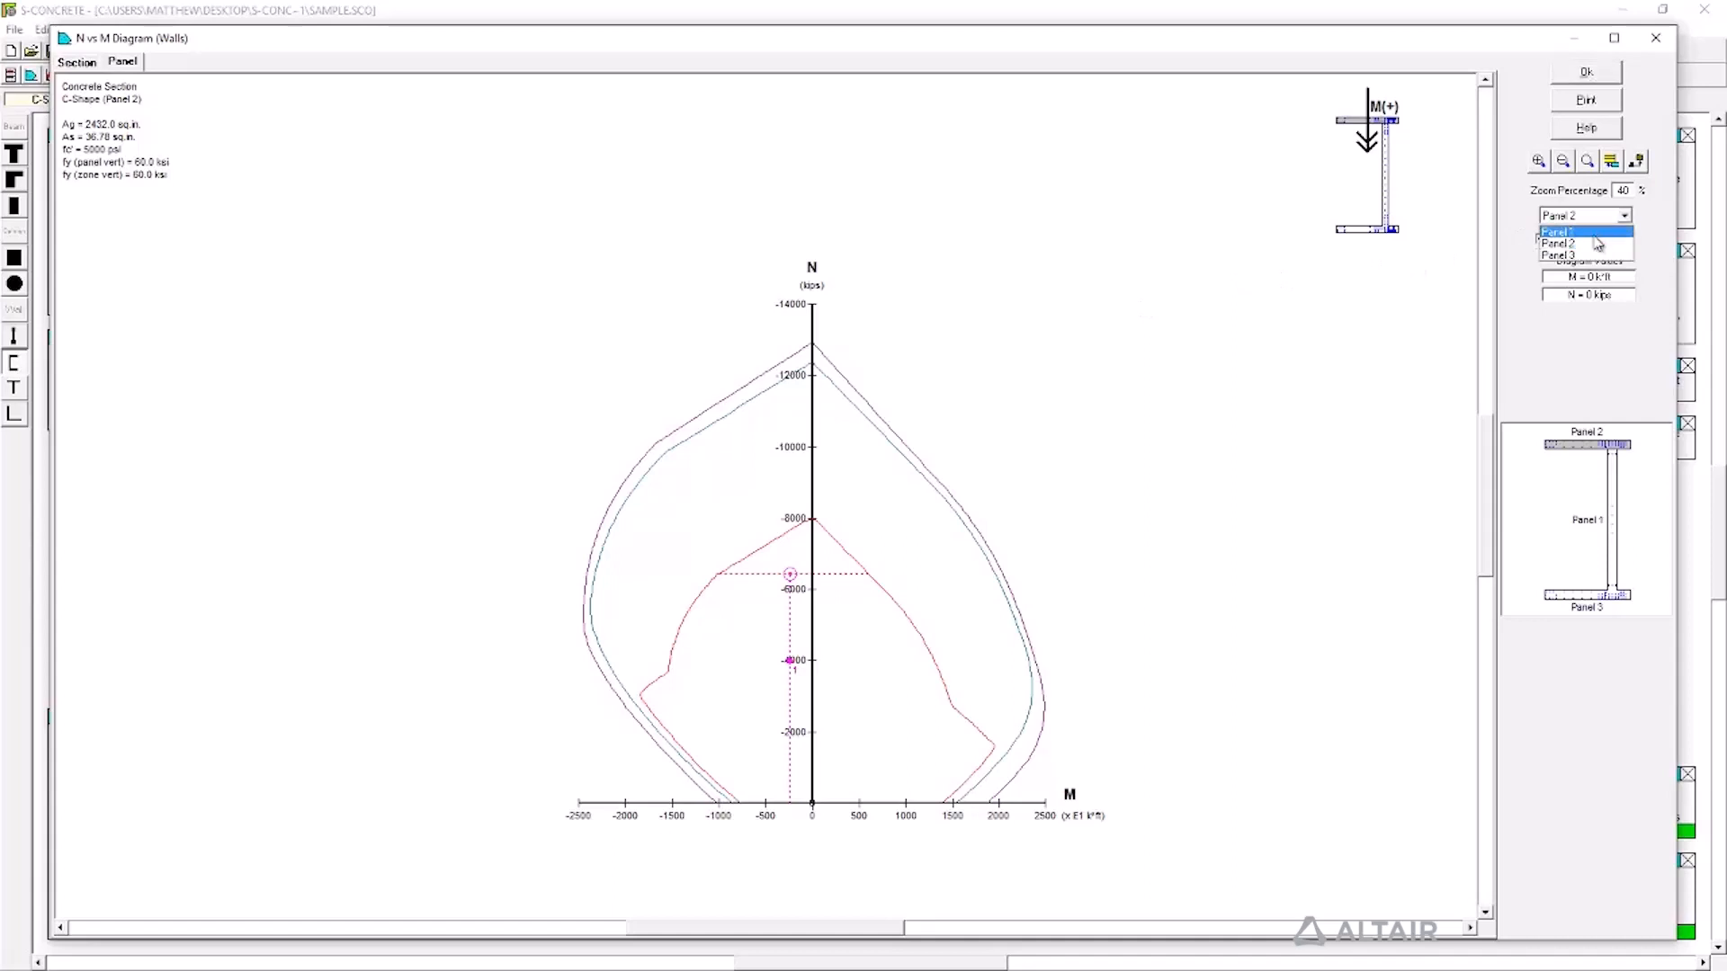
pyautogui.click(1600, 233)
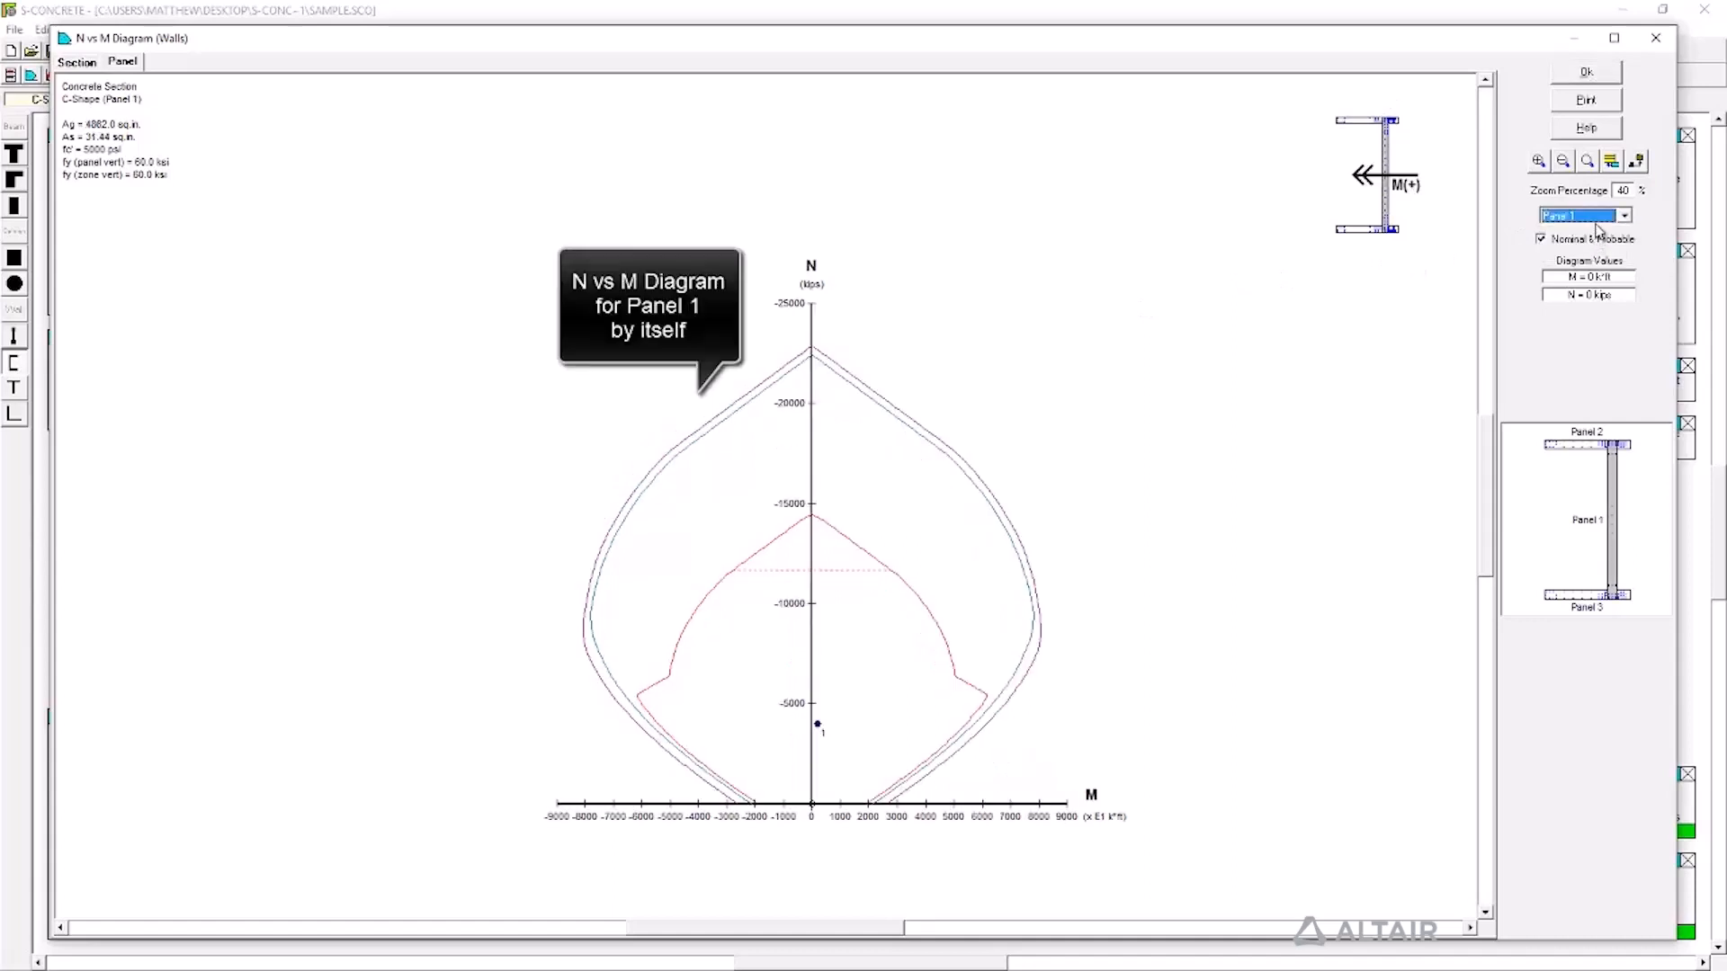
pyautogui.click(1597, 225)
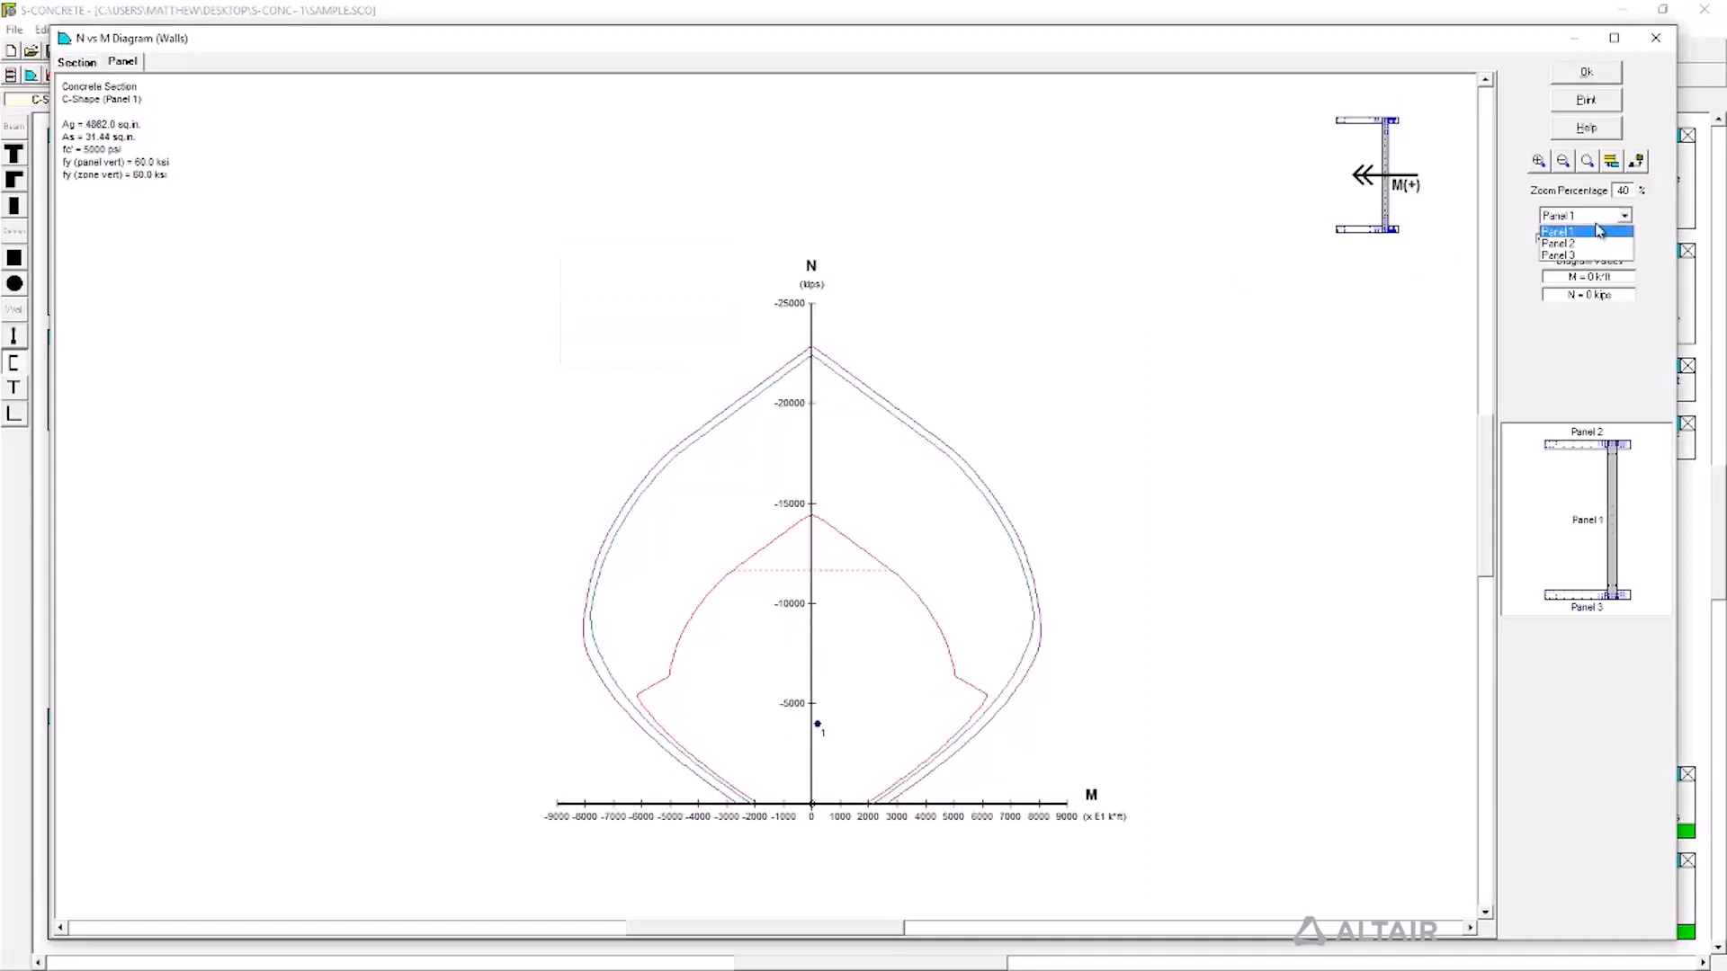
pyautogui.click(1587, 255)
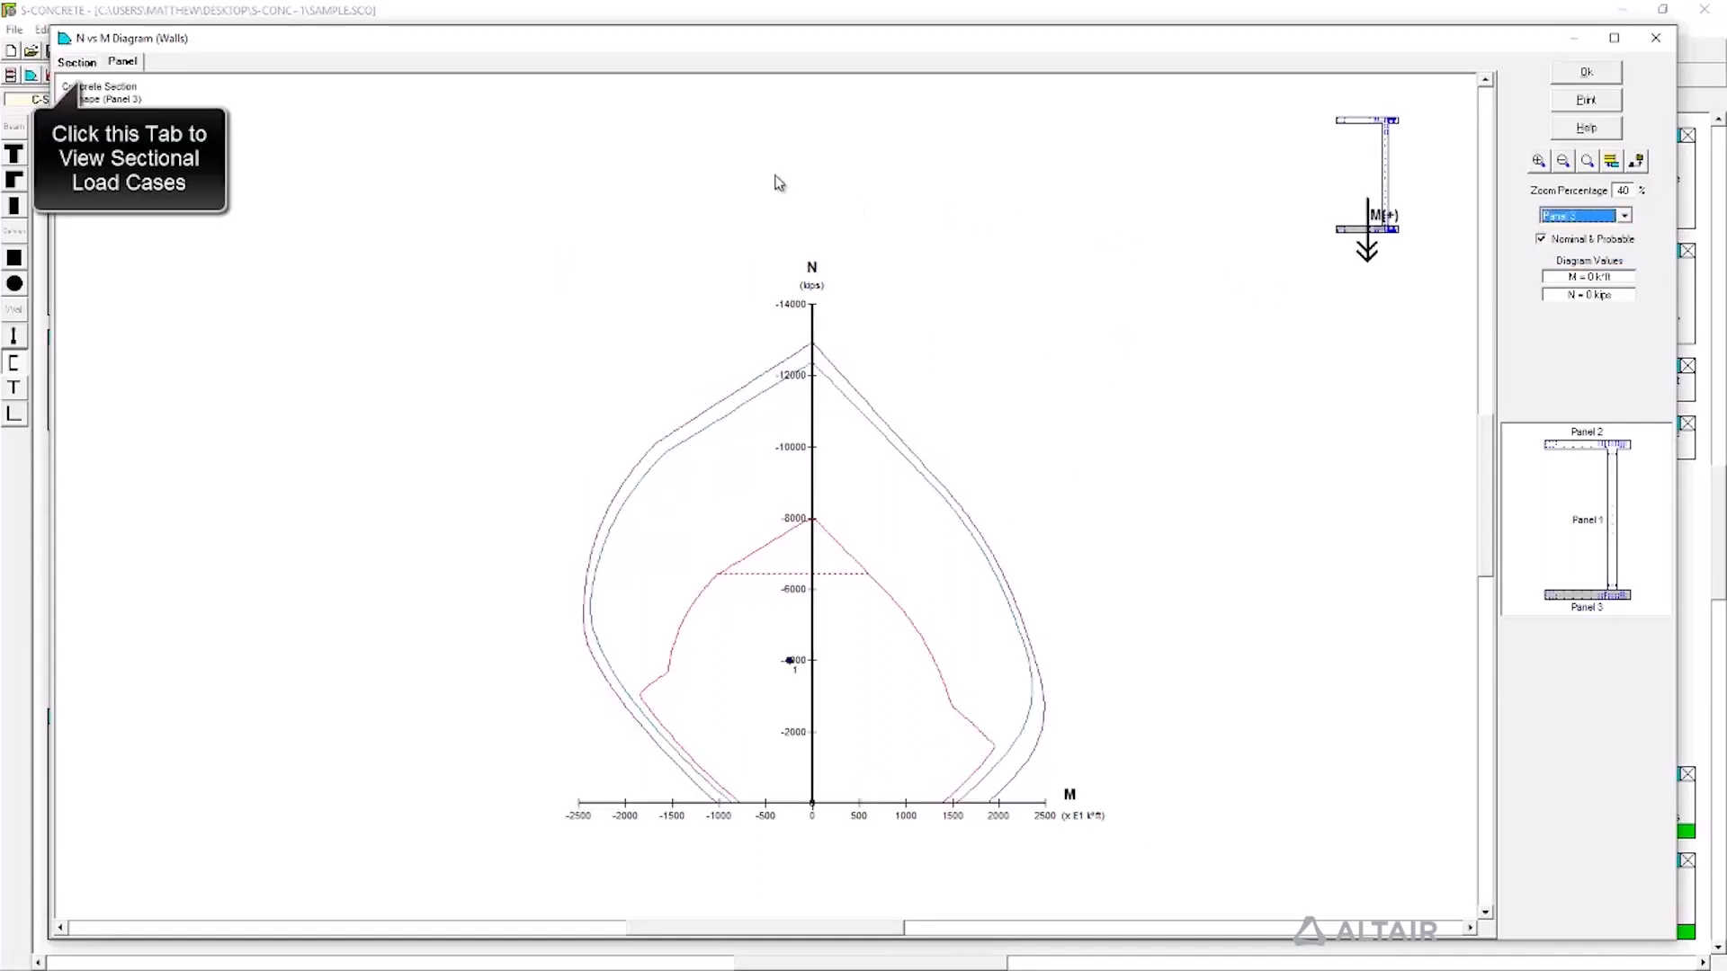
# Examine the whole section's N vs M diagrams at Theta angles of 106, 207 and 293 degrees, and close the diagrams.
pyautogui.click(94, 65)
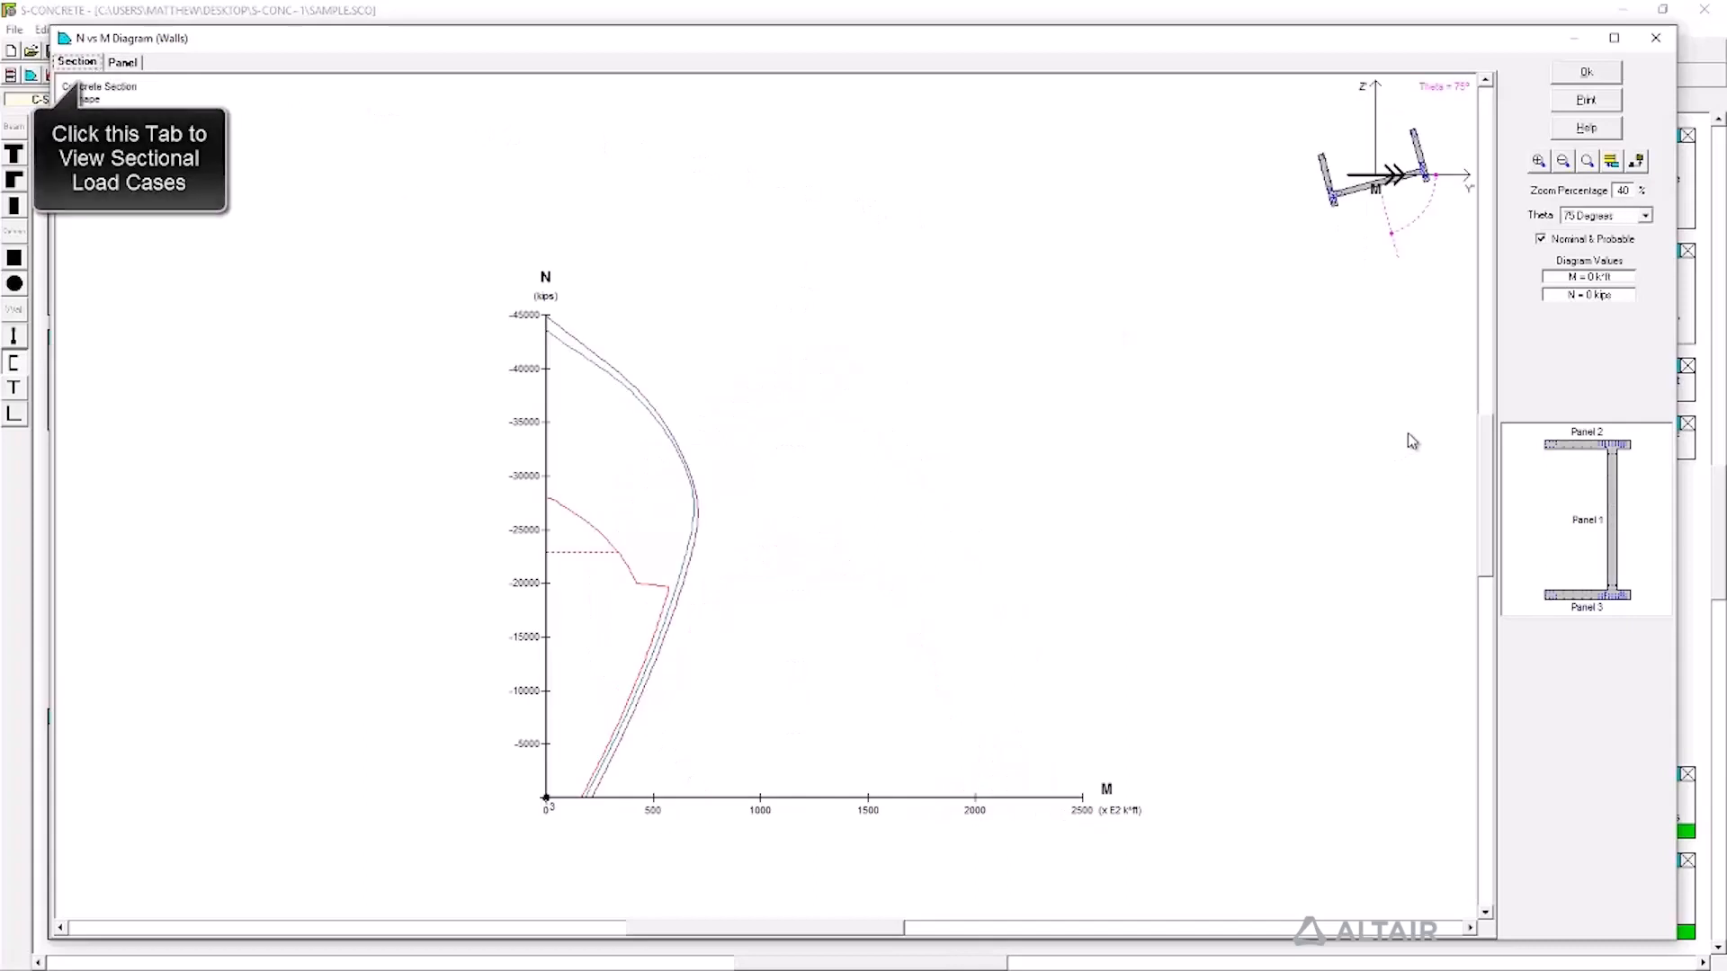
pyautogui.click(1607, 223)
pyautogui.click(1598, 253)
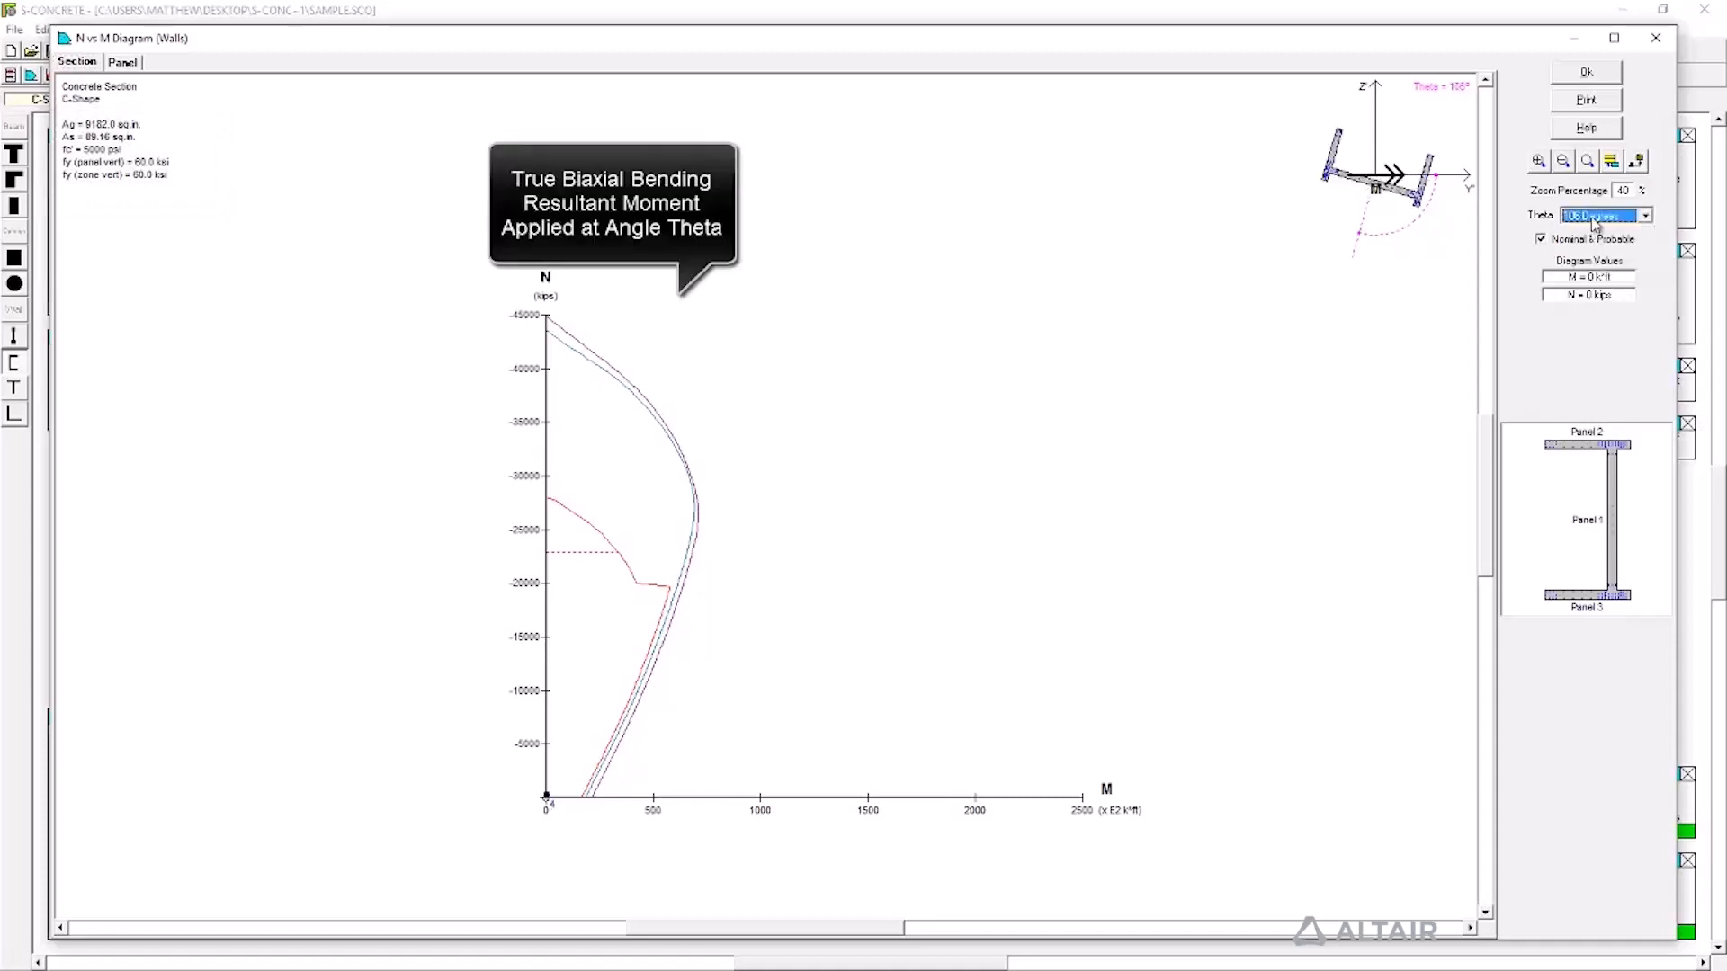
pyautogui.click(1593, 223)
pyautogui.click(1592, 269)
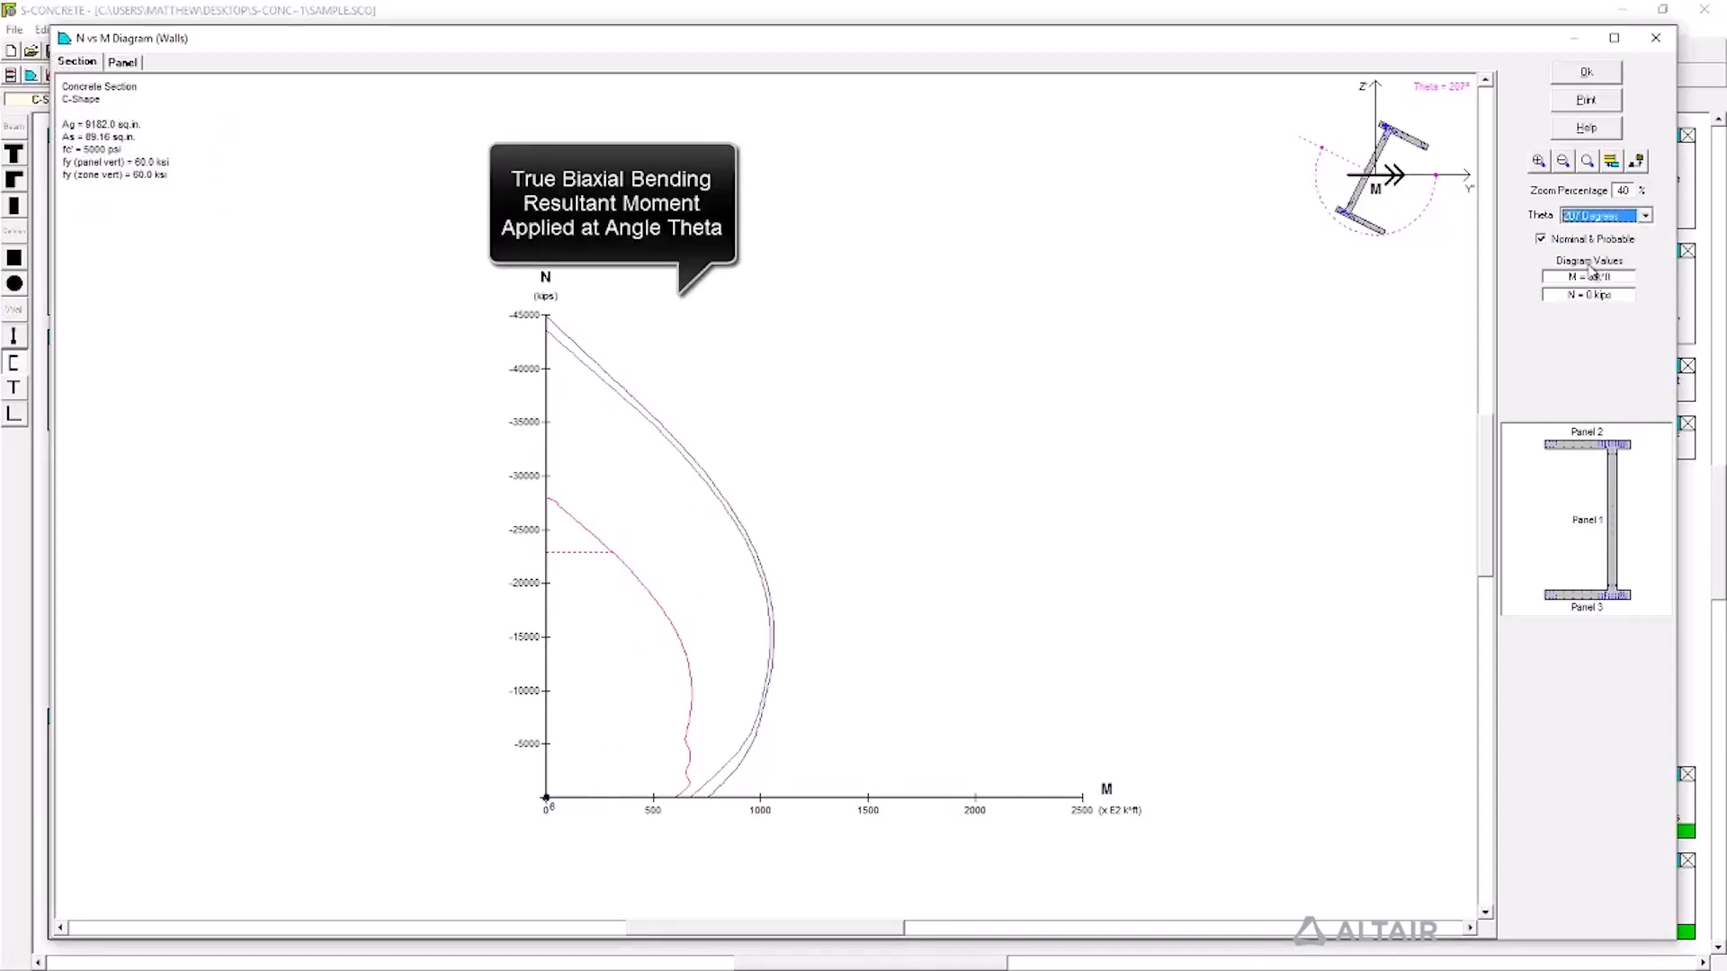
pyautogui.click(1589, 225)
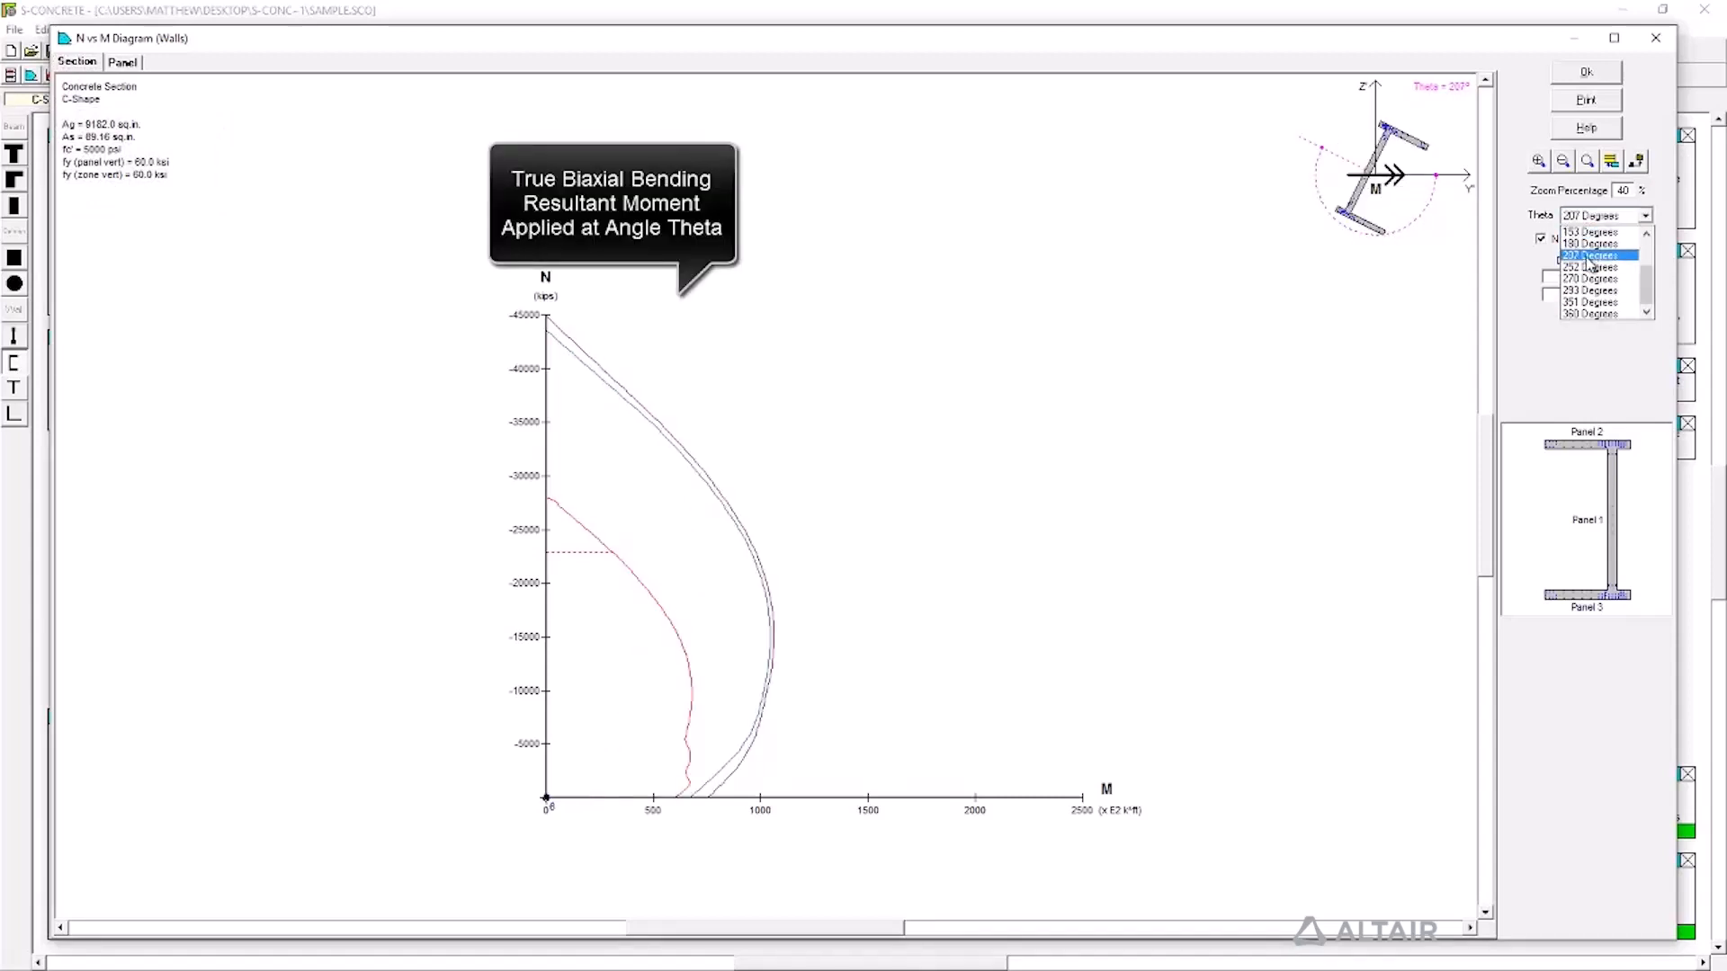
pyautogui.click(1600, 290)
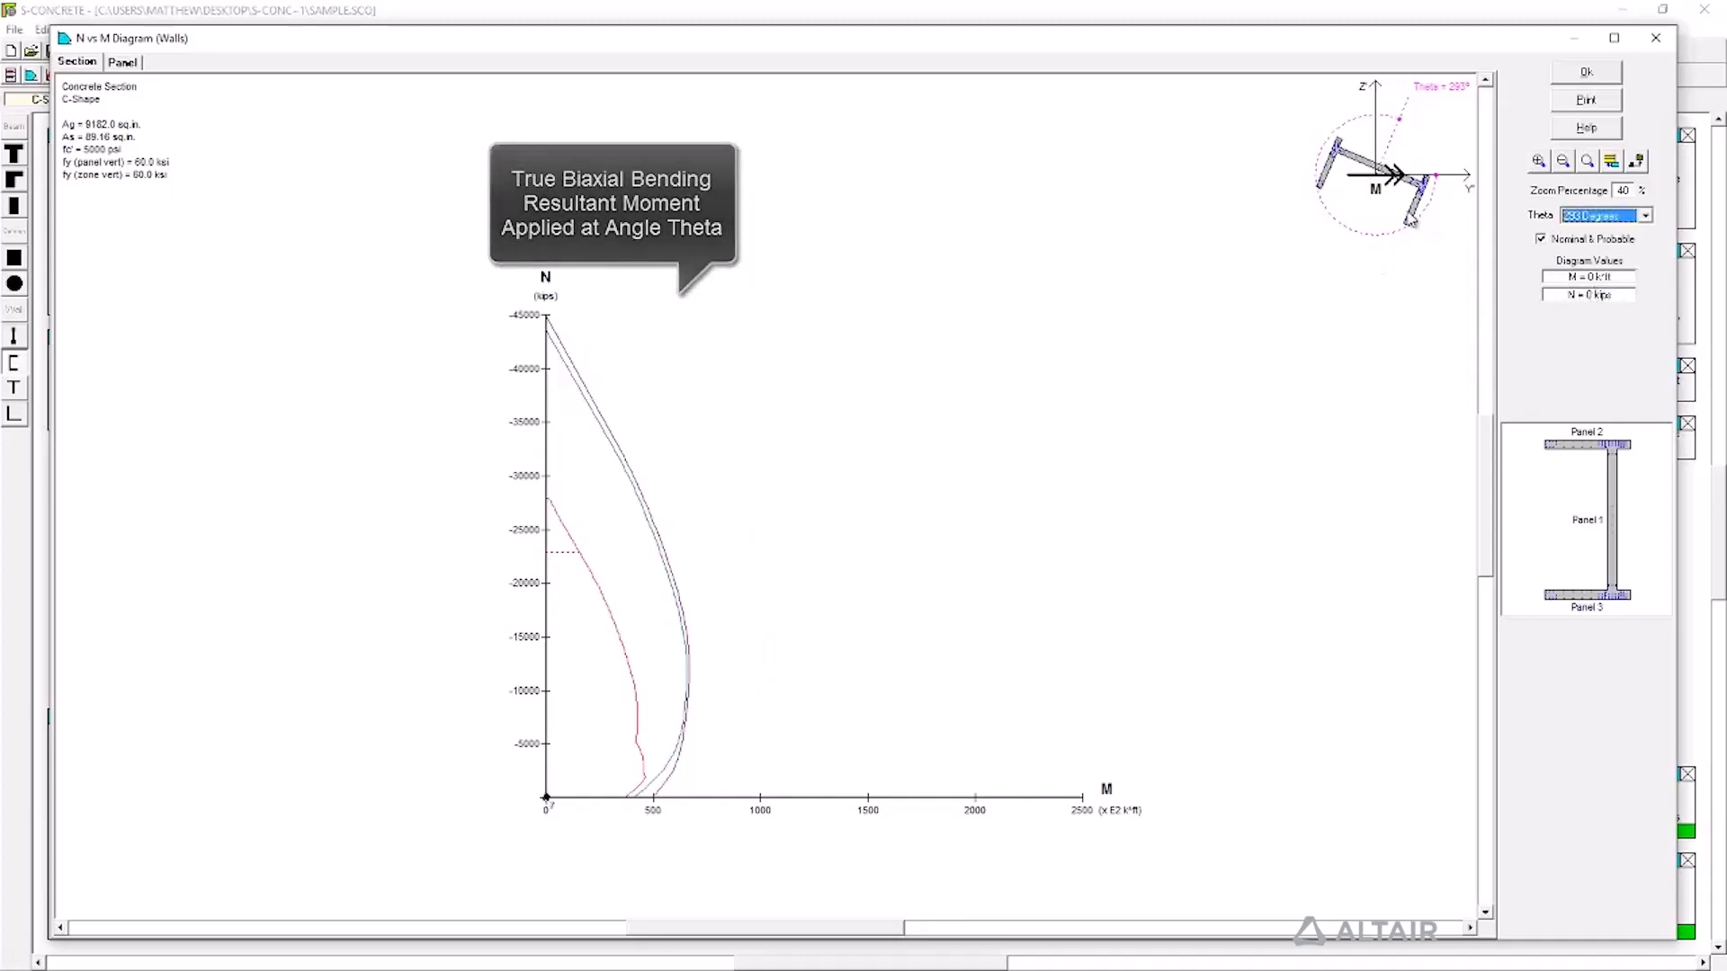
pyautogui.click(1587, 74)
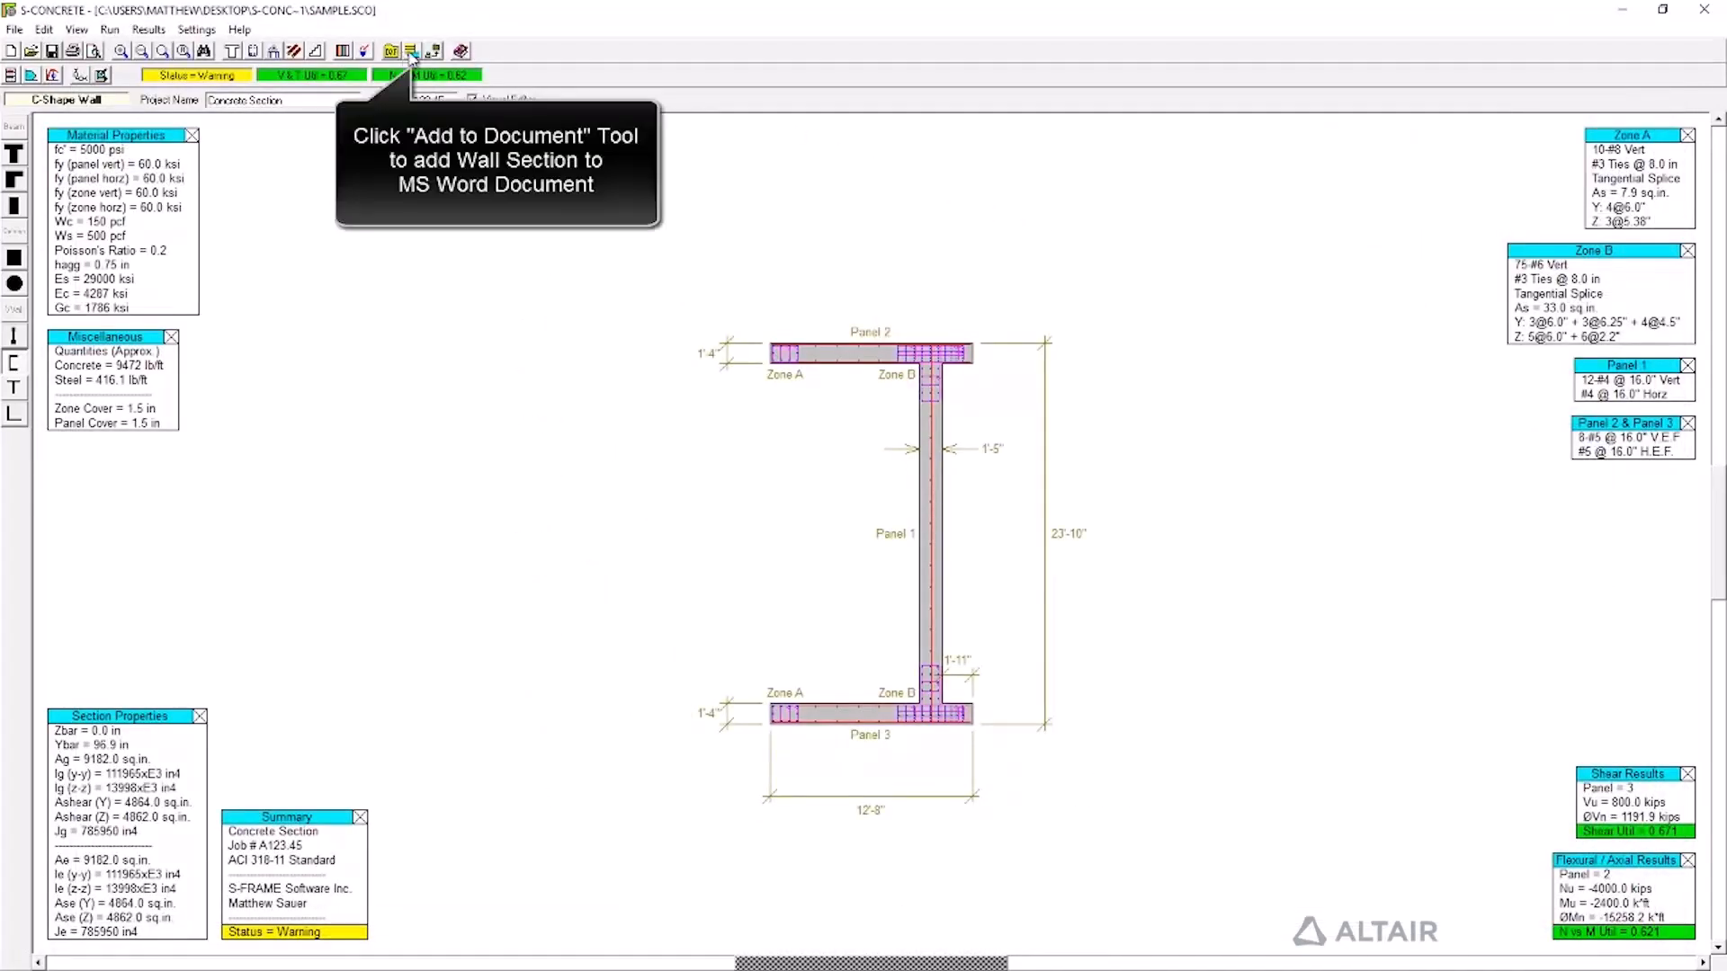
# Add the C-shape wall section drawing to the document list with the description "wall section".
pyautogui.click(409, 54)
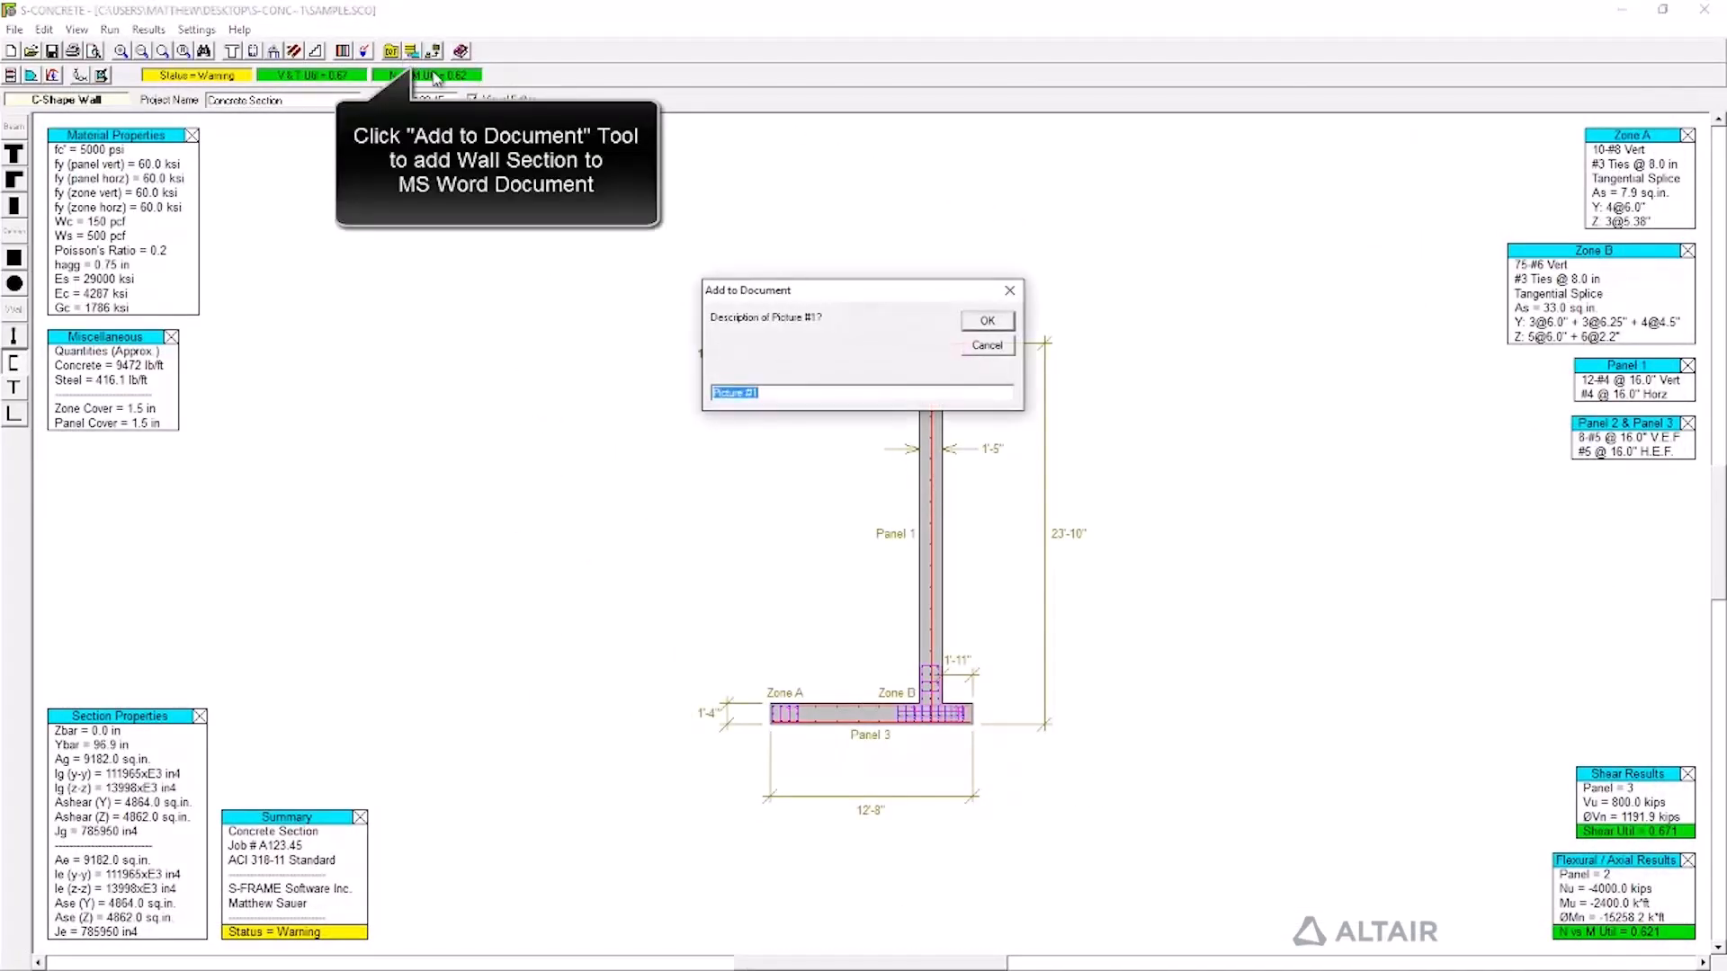
pyautogui.write('wall section')
pyautogui.press('Return')
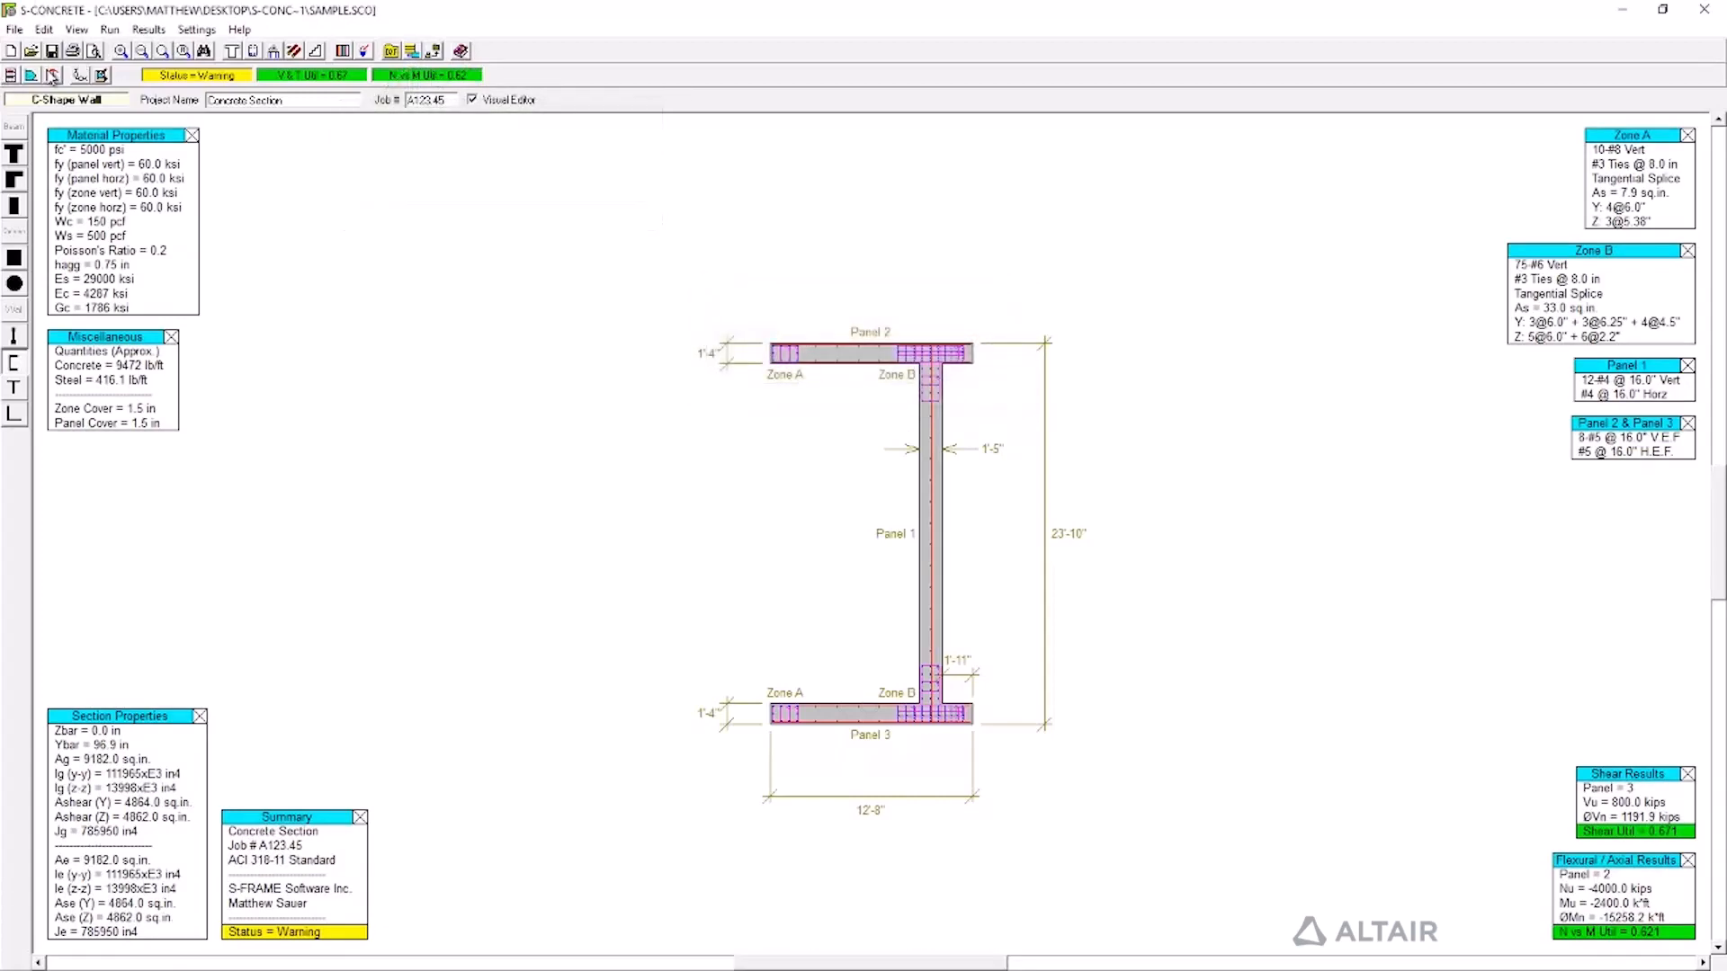
# Add Panel 2's N vs M diagram to the document list as "N vs. M Diagram (Panel 2)" and close the diagram.
pyautogui.click(32, 76)
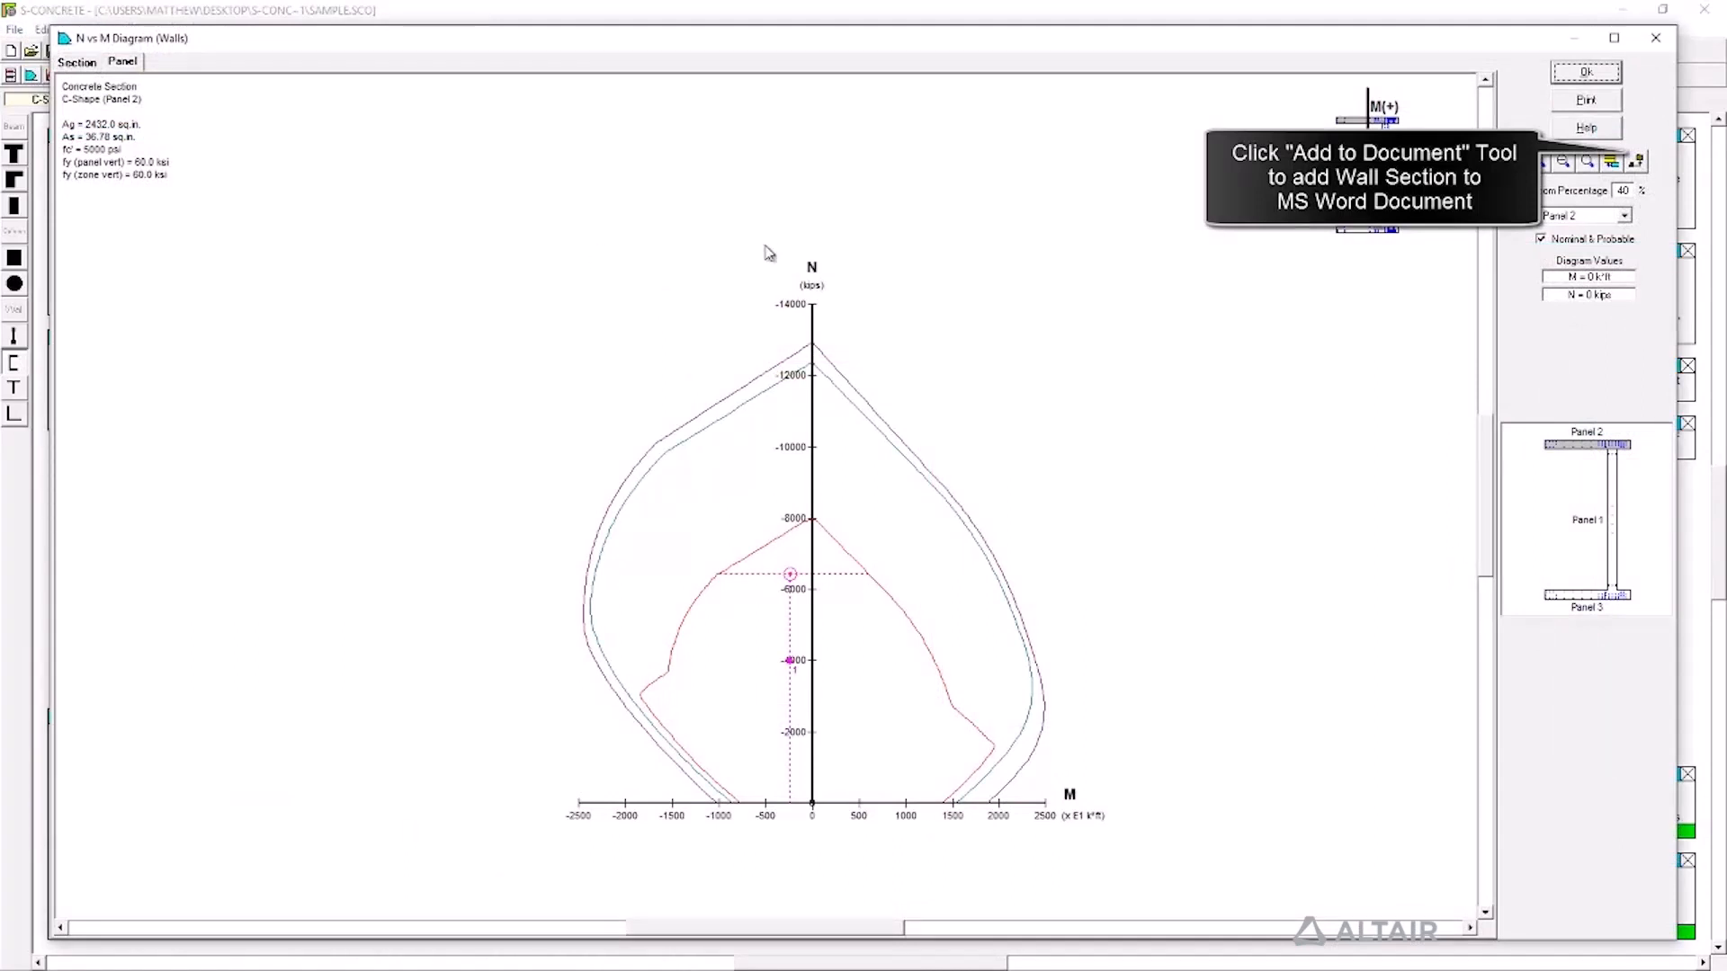
pyautogui.click(1611, 162)
pyautogui.write('N v')
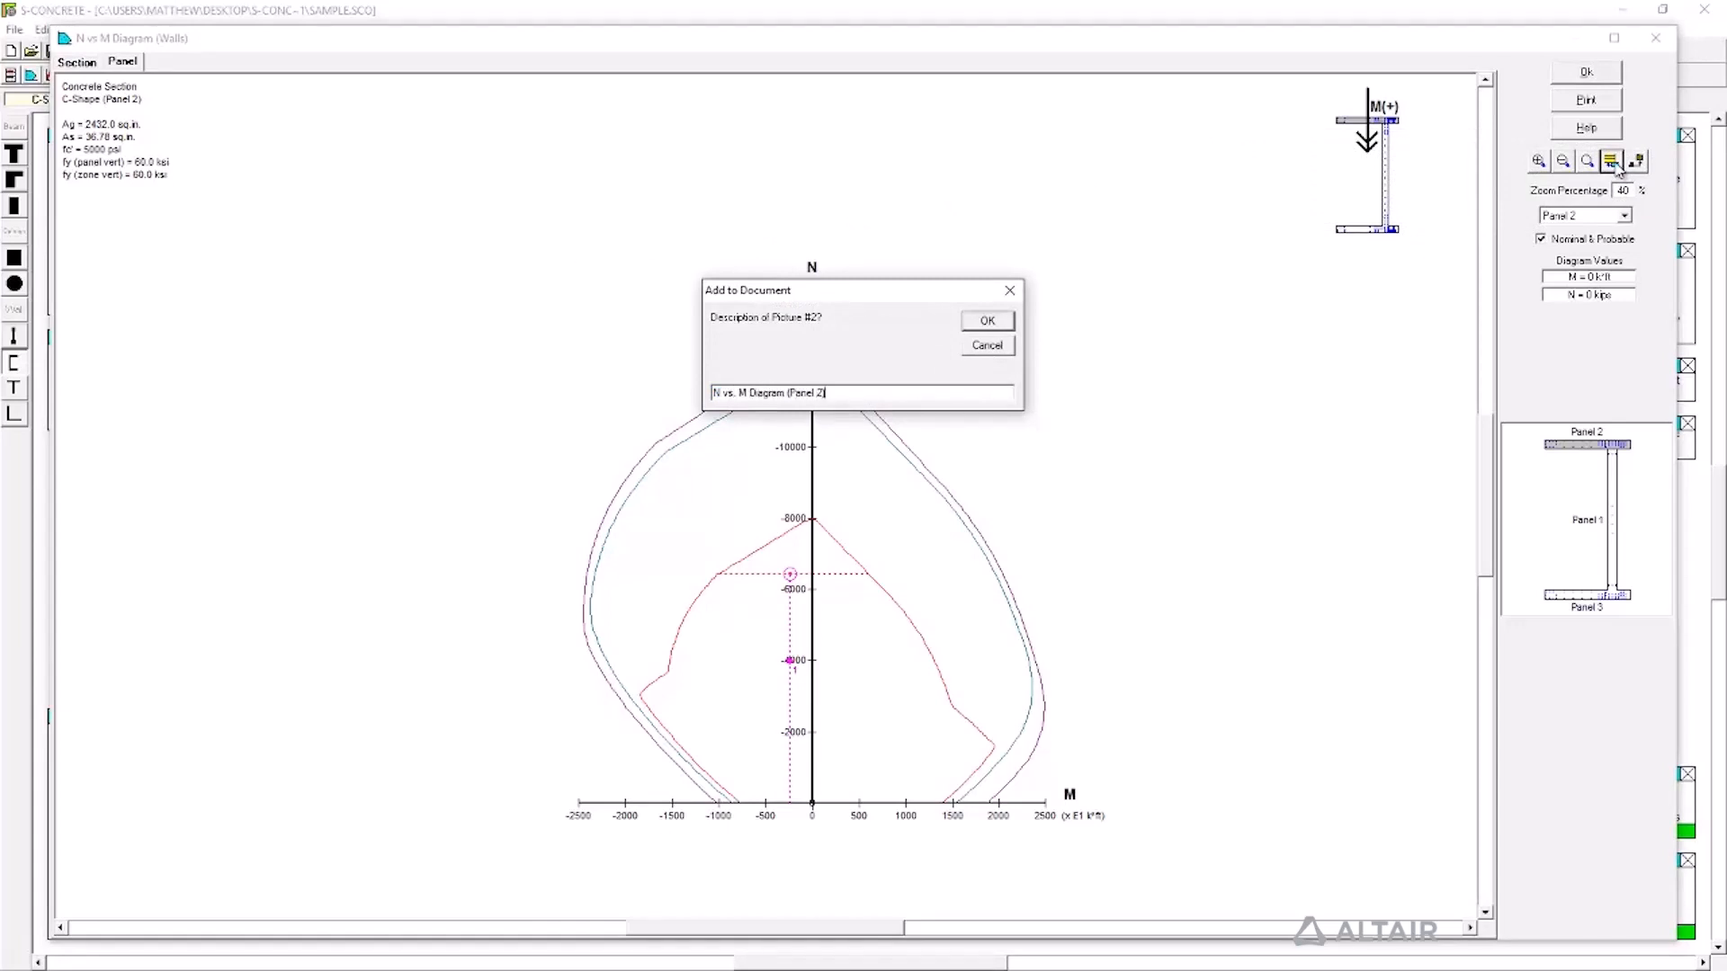
pyautogui.write('s. M Diagram (Panel 2)')
pyautogui.press('Return')
pyautogui.click(1583, 74)
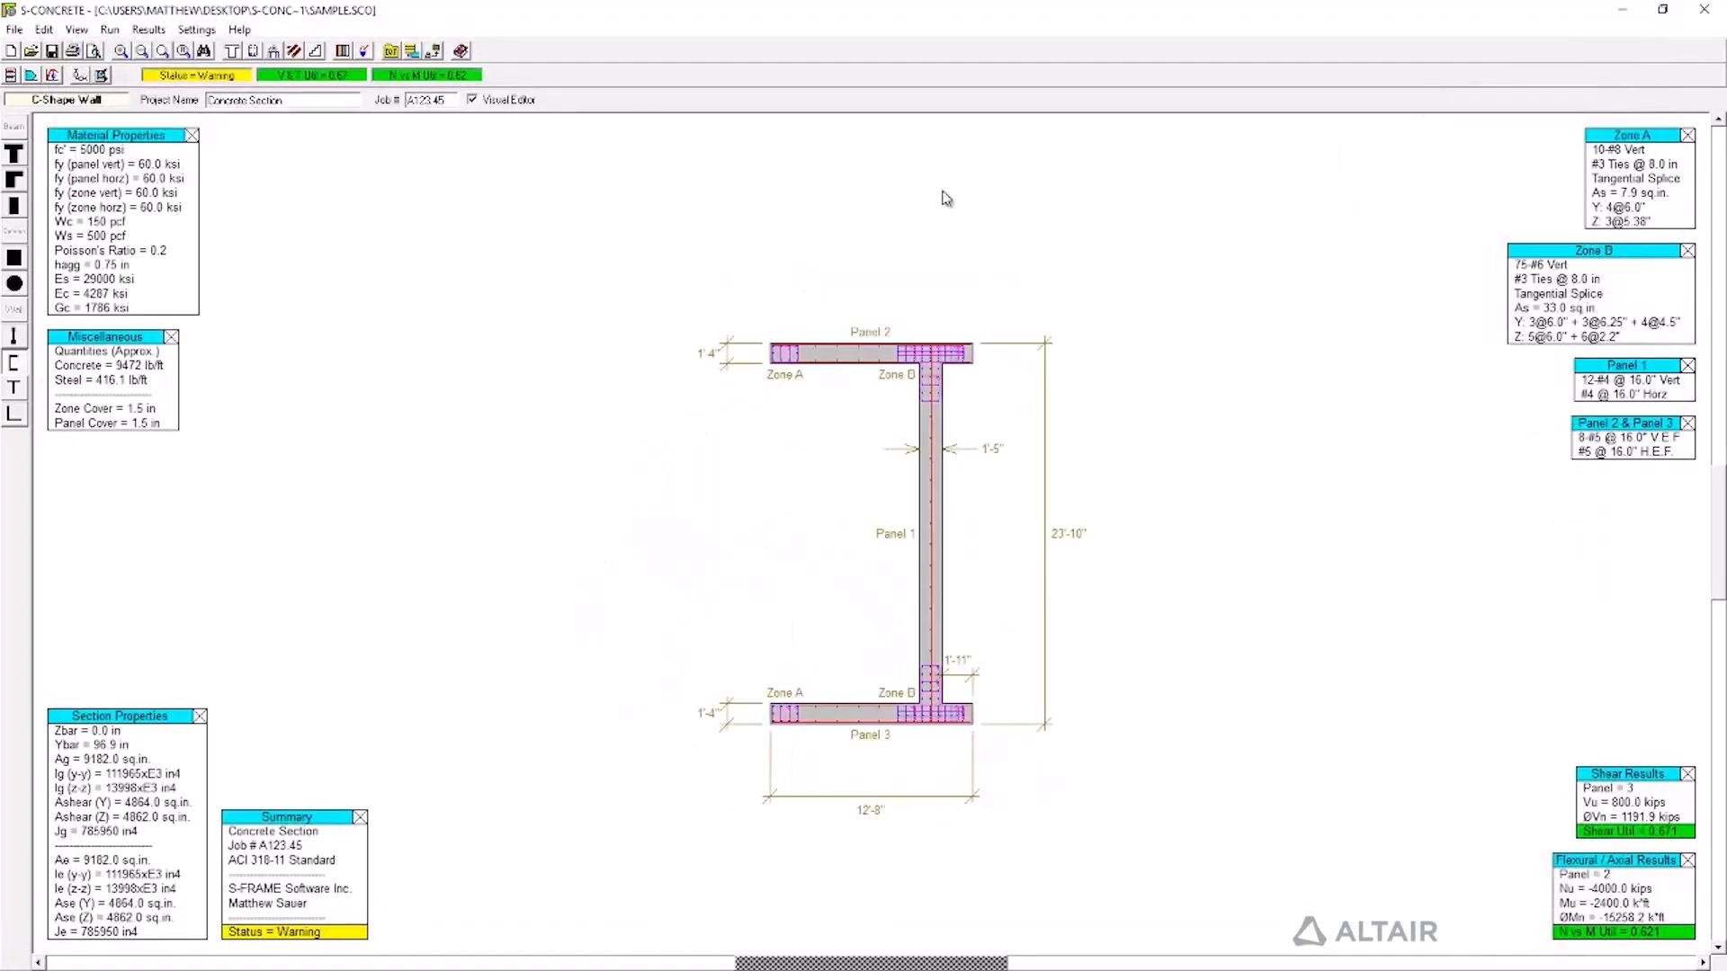
# Export the document list to Microsoft Word with the wall section first and the Panel 2 N vs M diagram second.
pyautogui.click(433, 51)
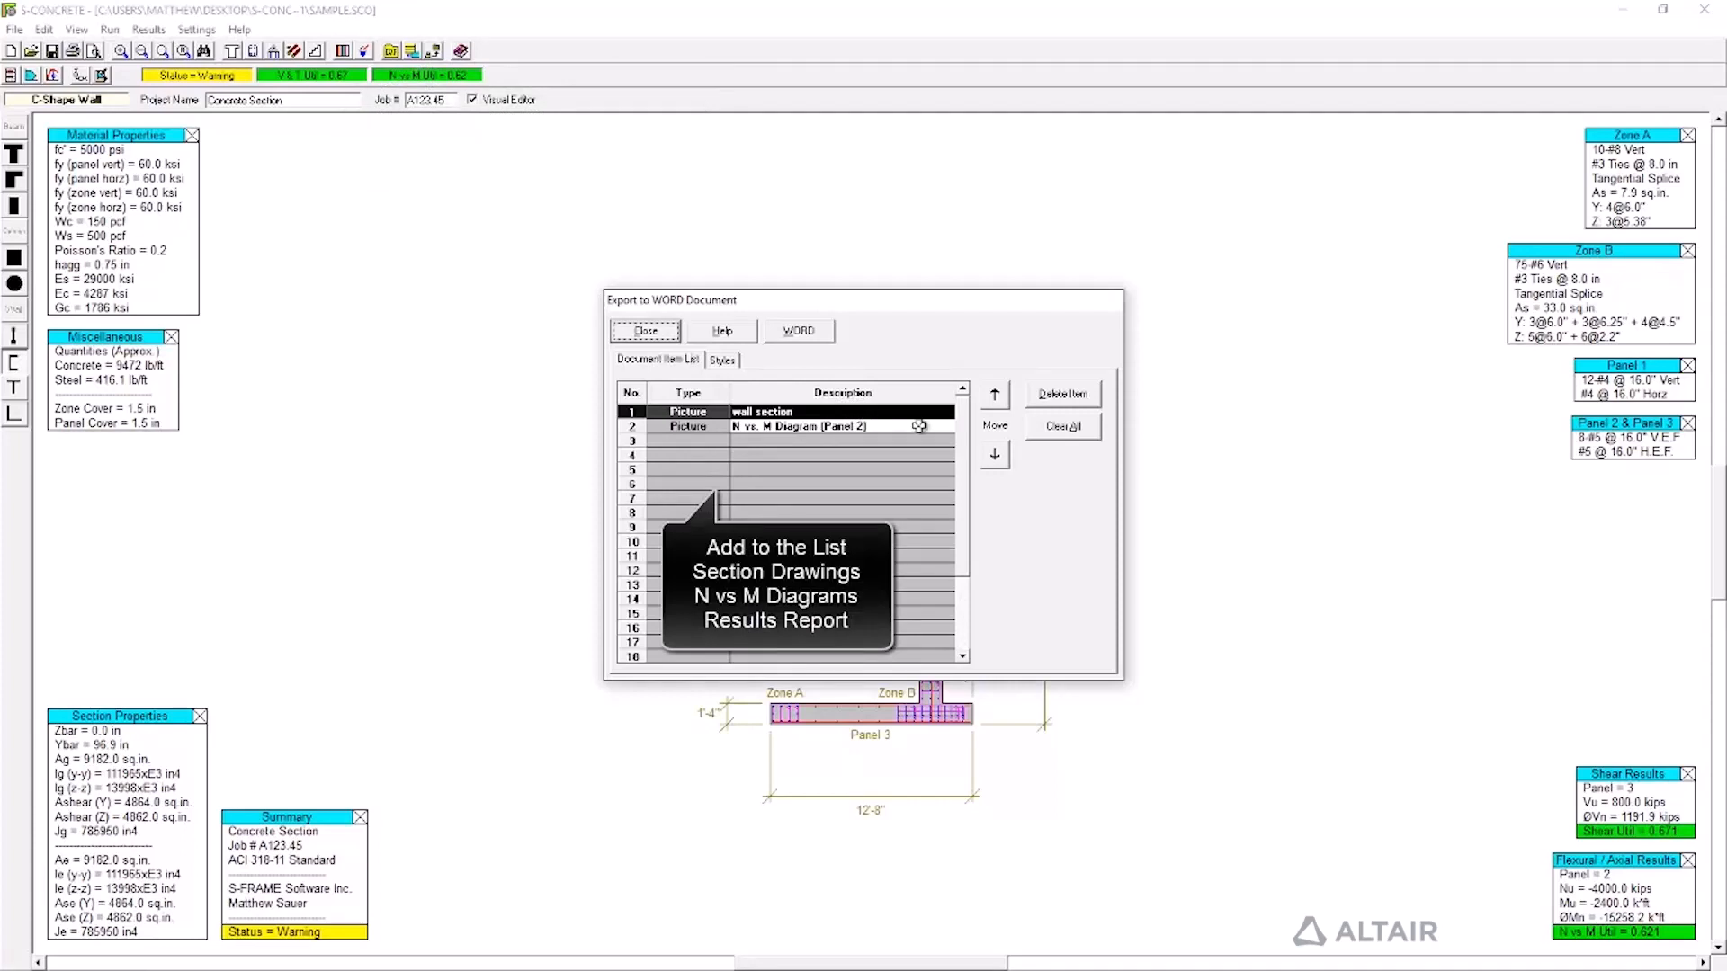
pyautogui.click(995, 453)
pyautogui.click(995, 396)
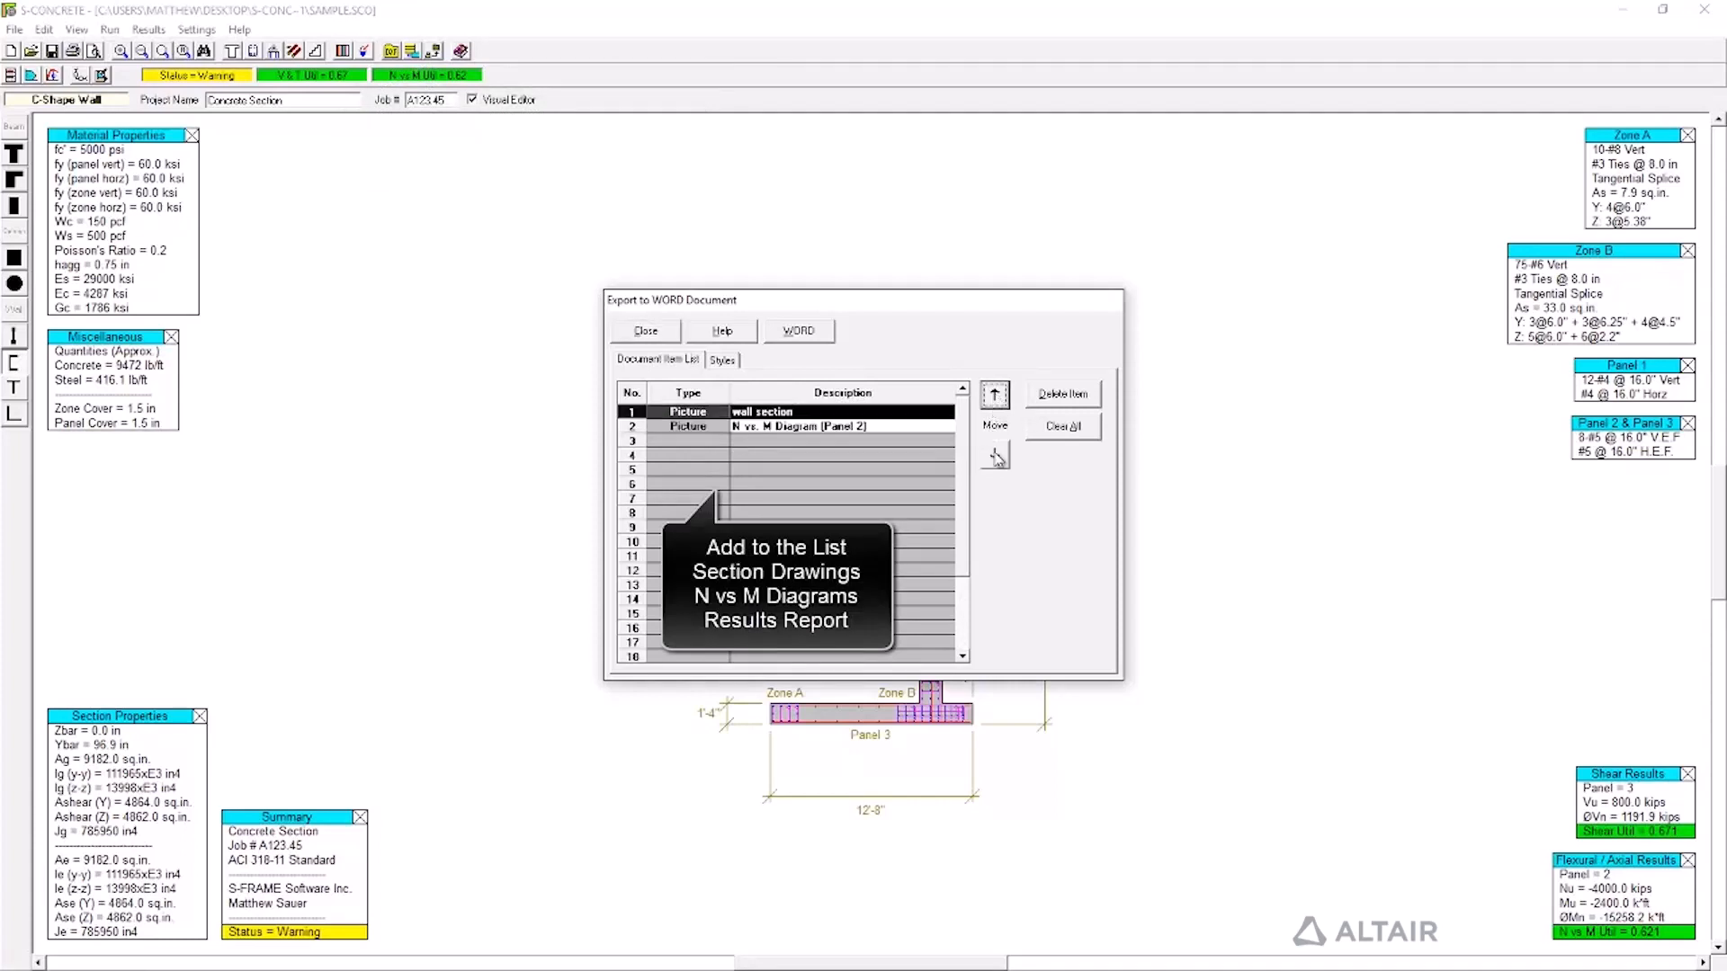
pyautogui.click(995, 453)
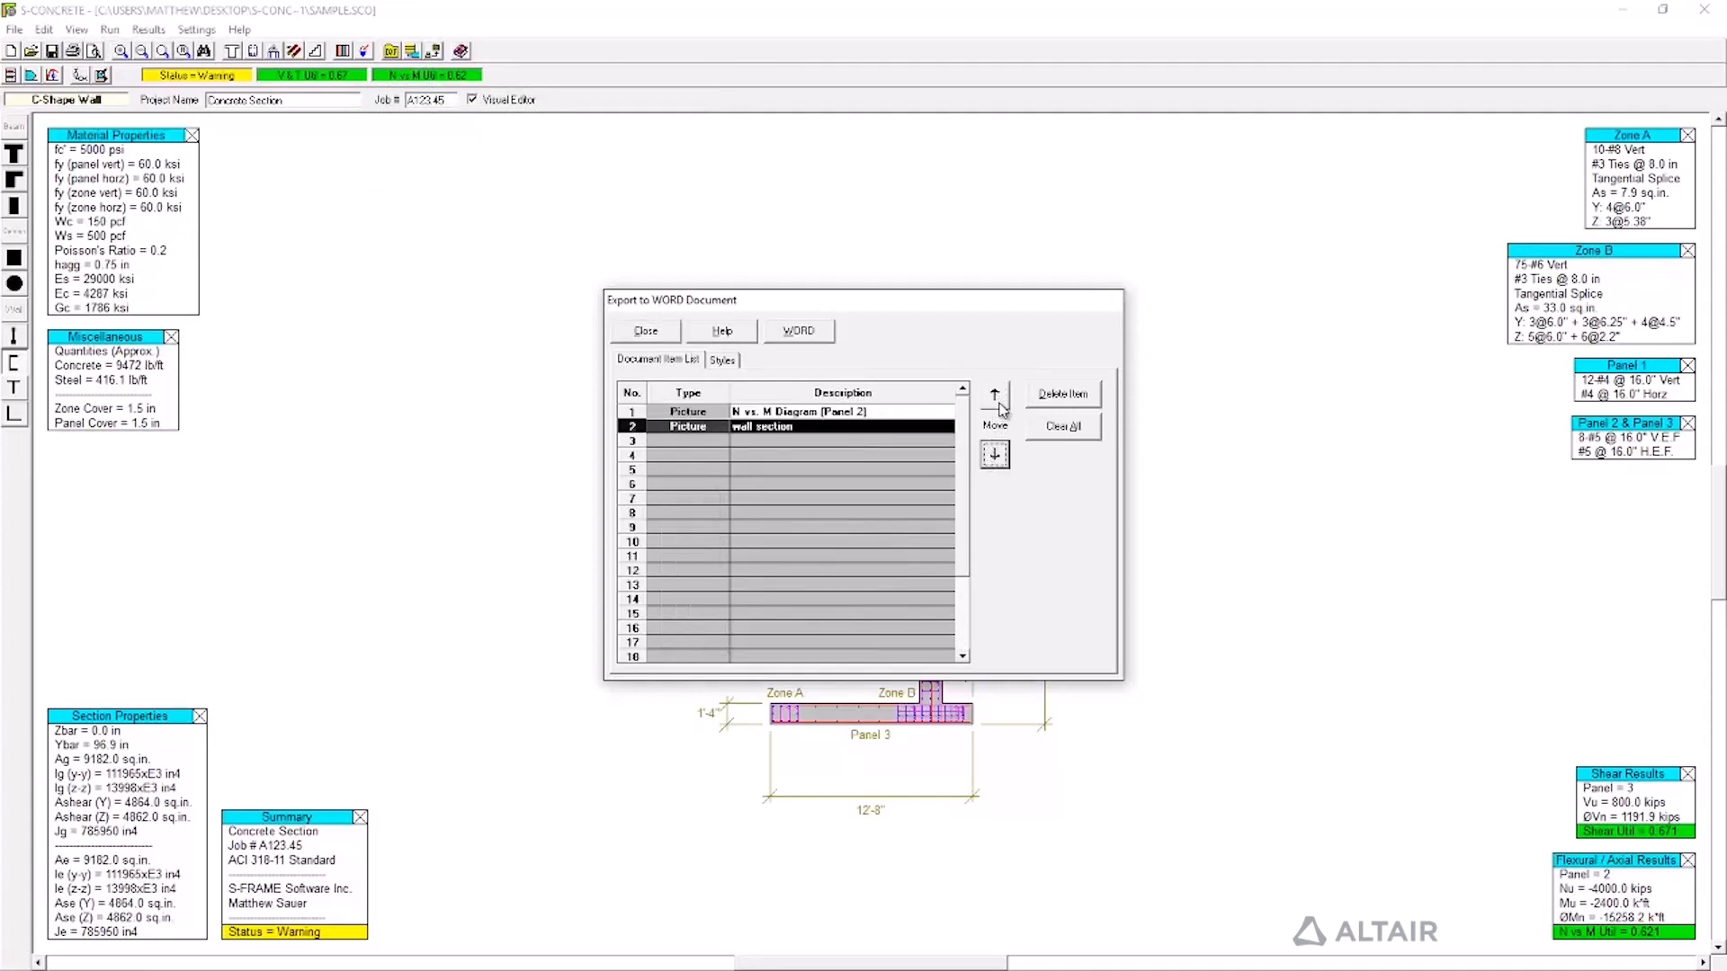
pyautogui.click(1001, 408)
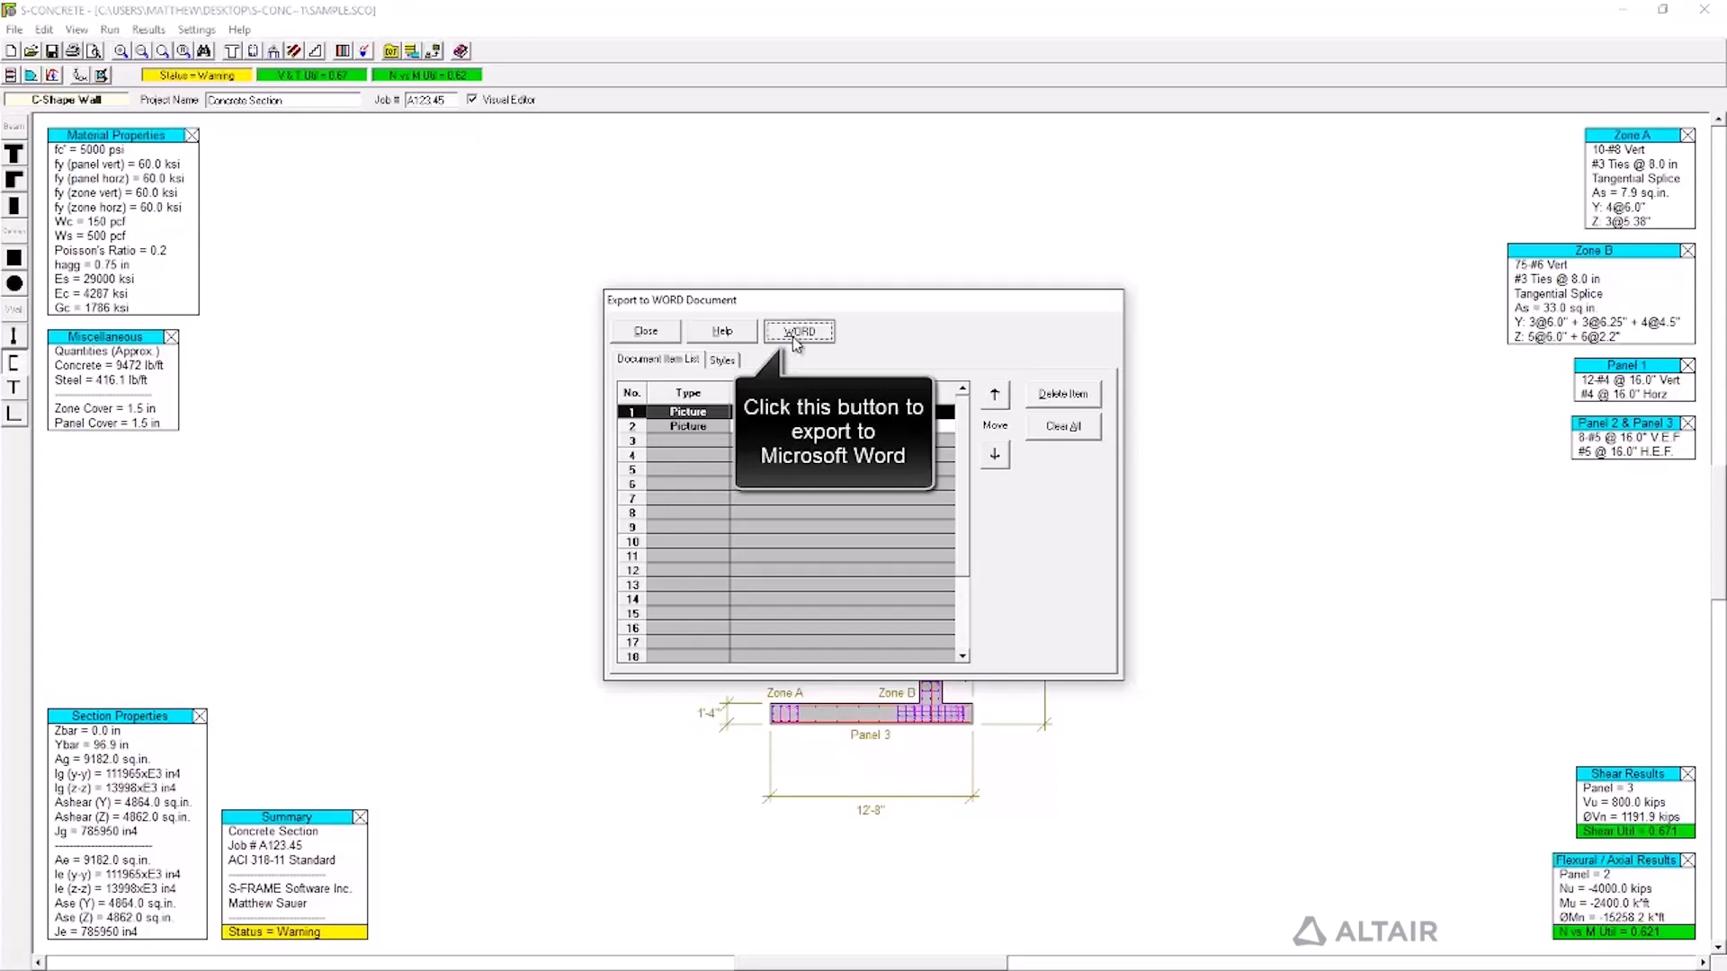
pyautogui.click(794, 338)
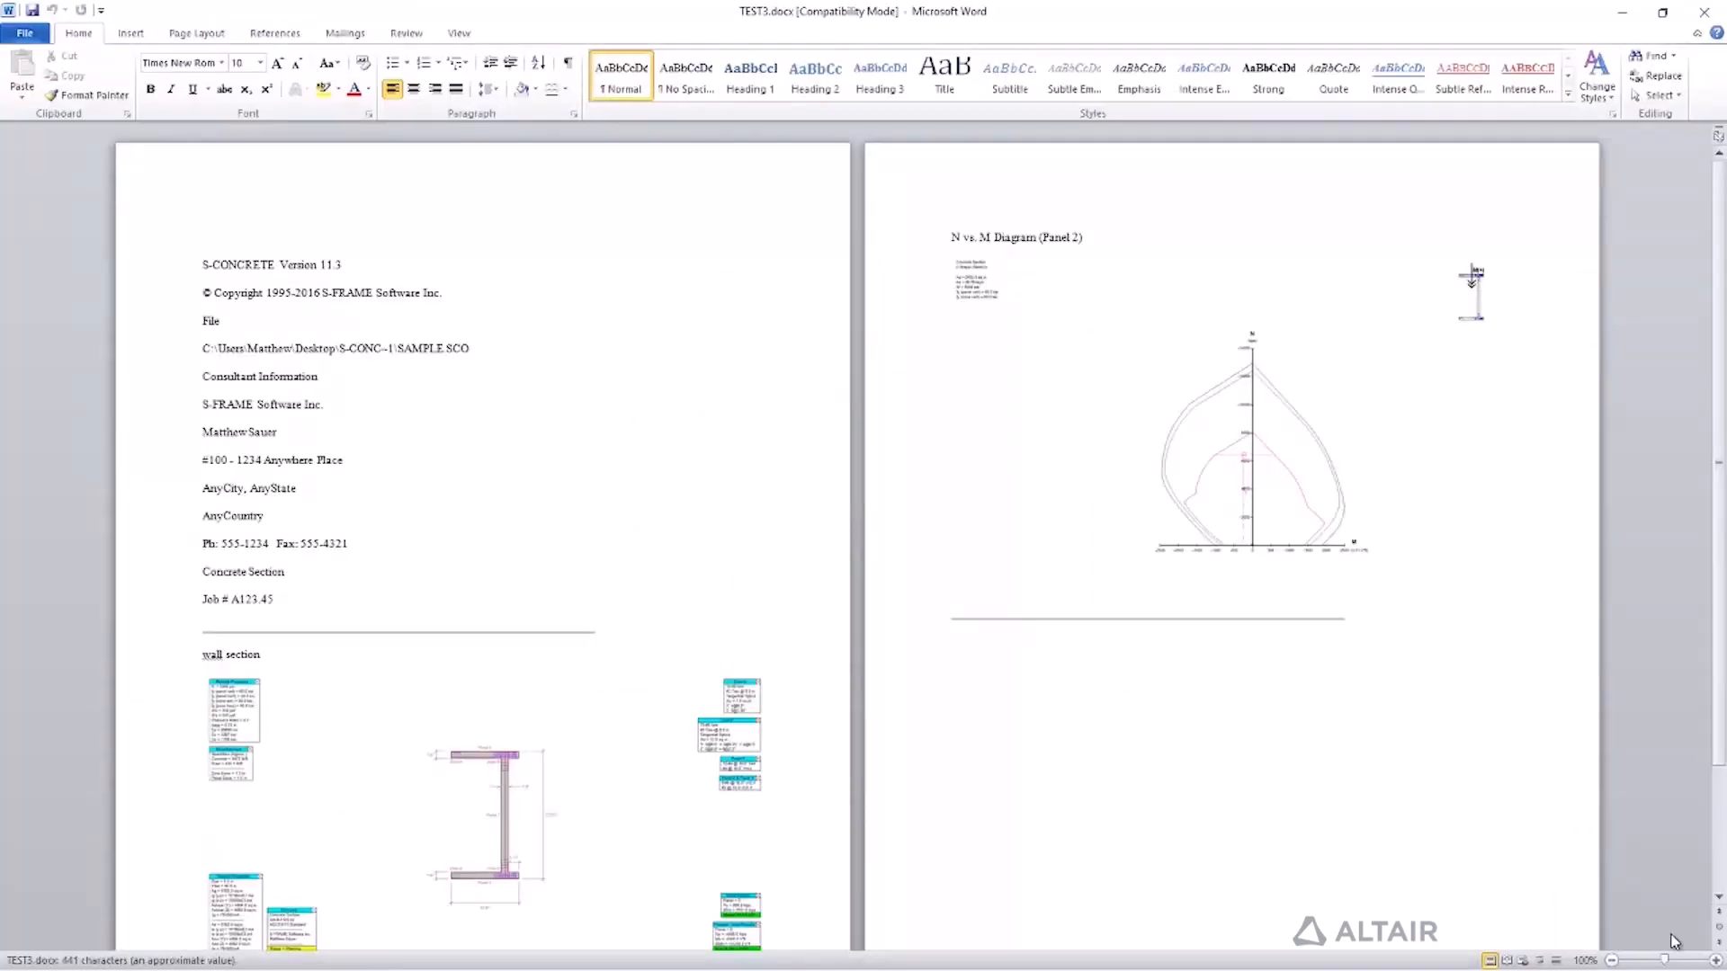
# Review the wall section and N vs M diagram pictures in the exported Word document, and return to S-CONCRETE's main section view.
pyautogui.click(1715, 960)
pyautogui.click(1715, 961)
pyautogui.scroll(-4, 899, 479)
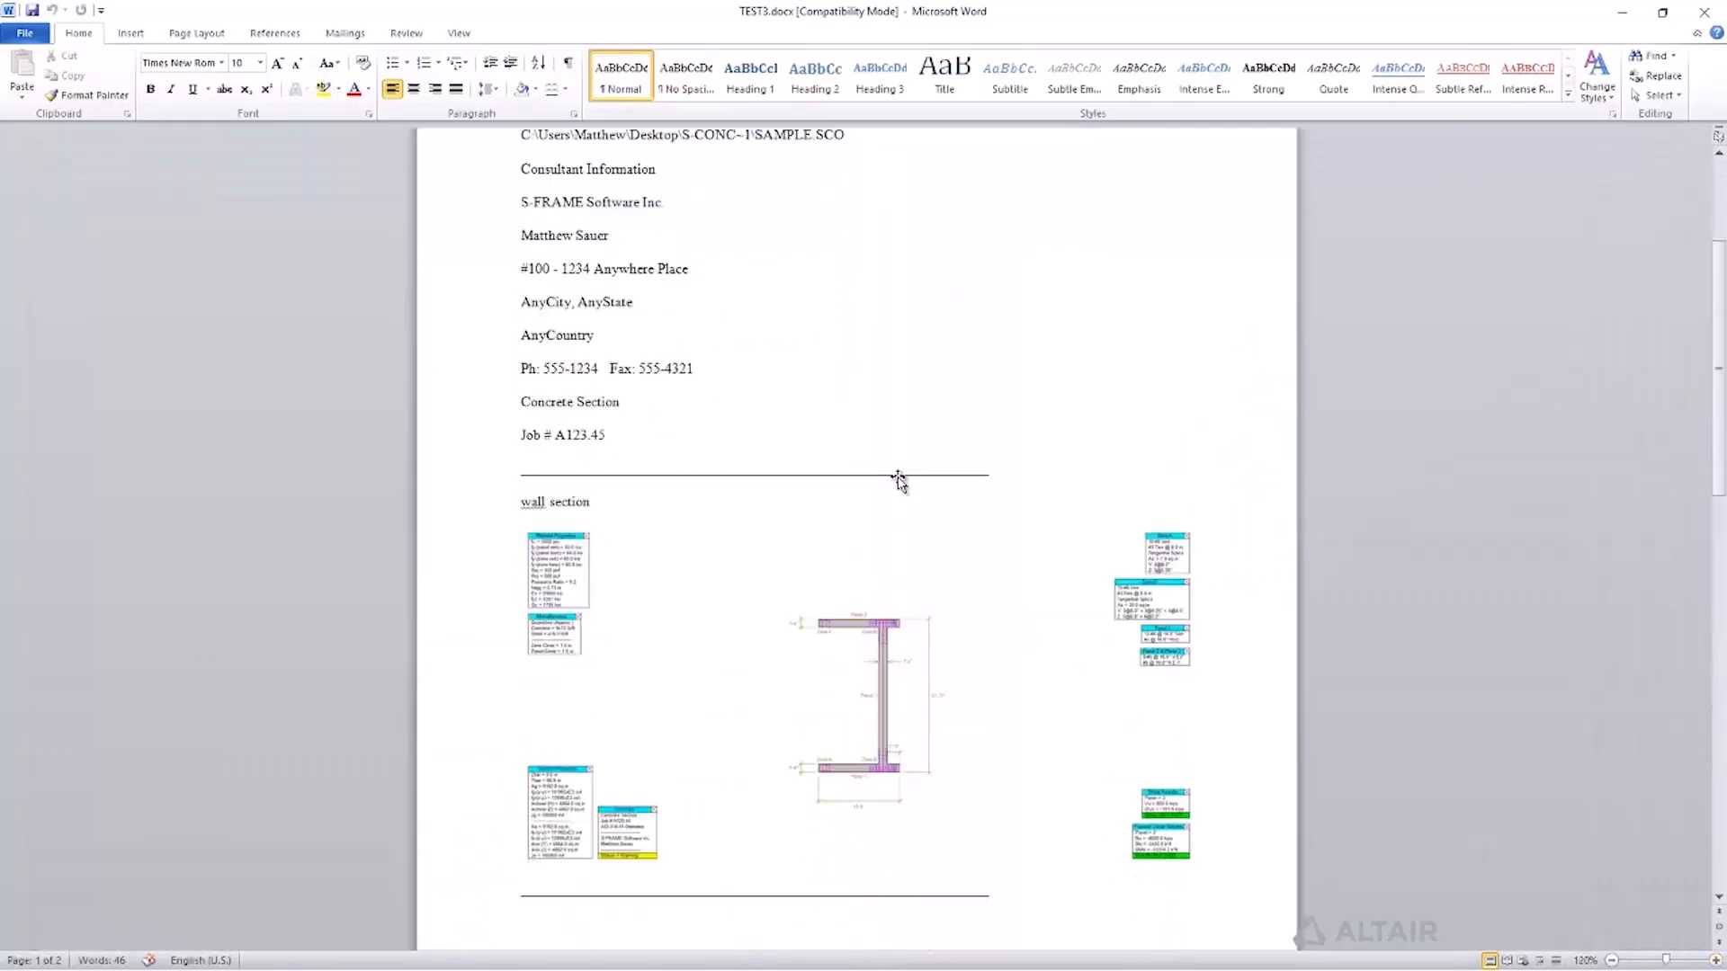
pyautogui.click(899, 481)
pyautogui.scroll(-5, 634, 580)
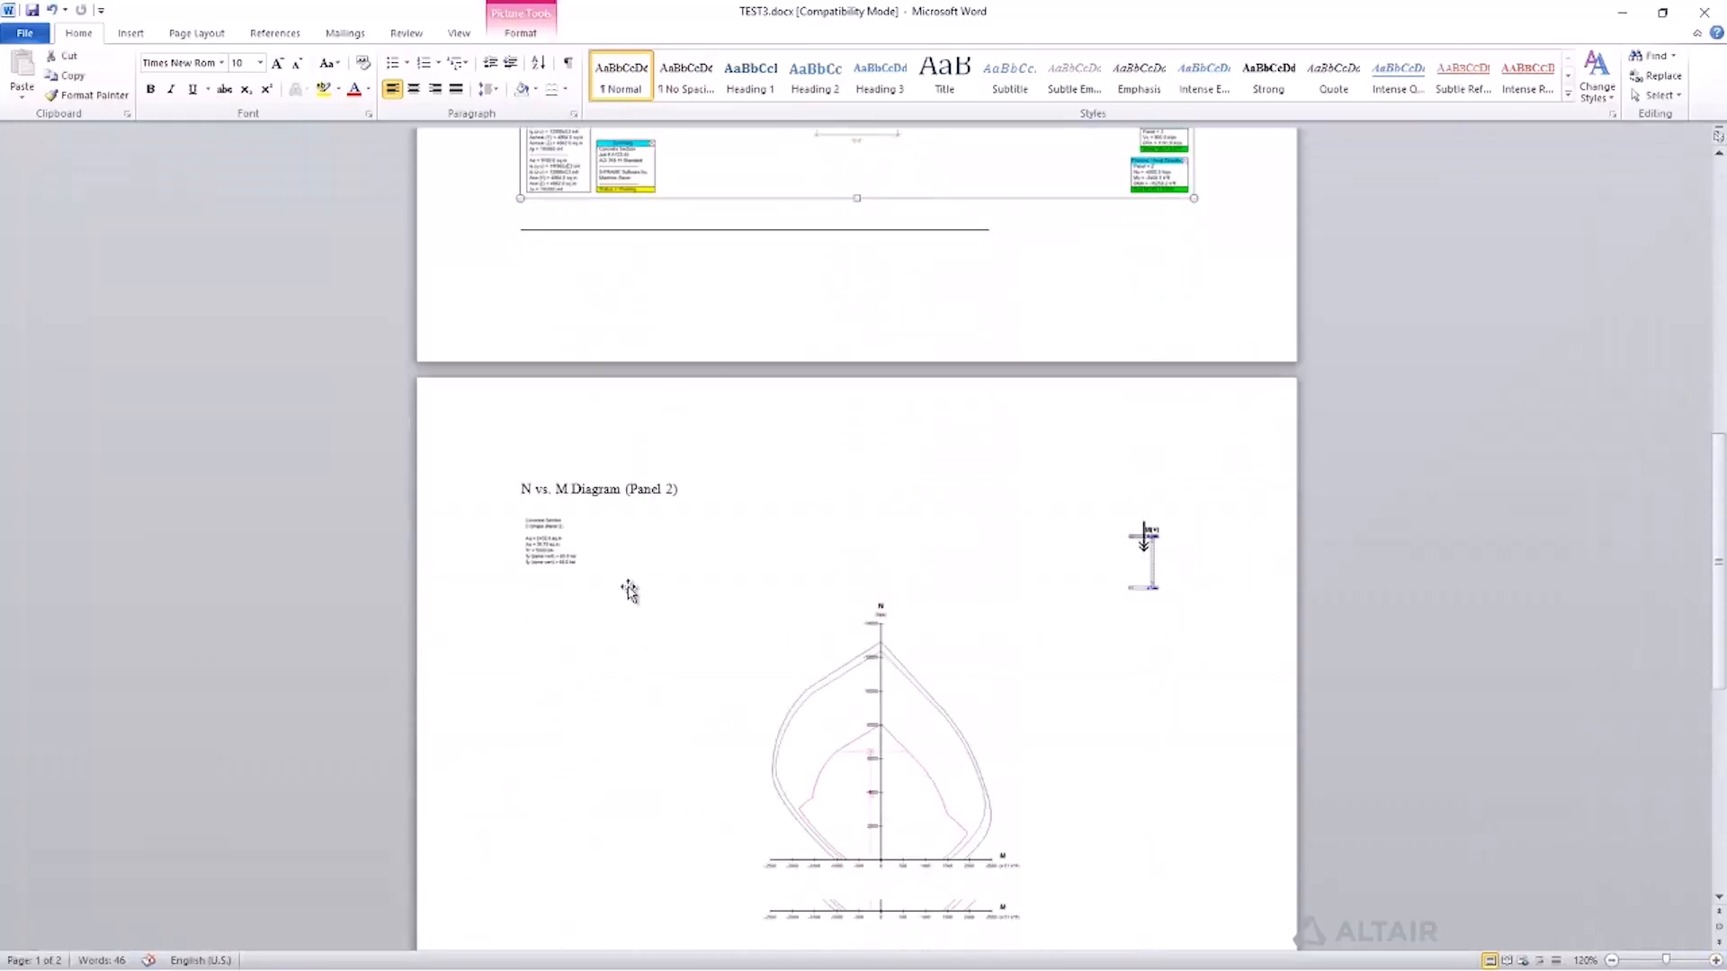
pyautogui.click(1622, 13)
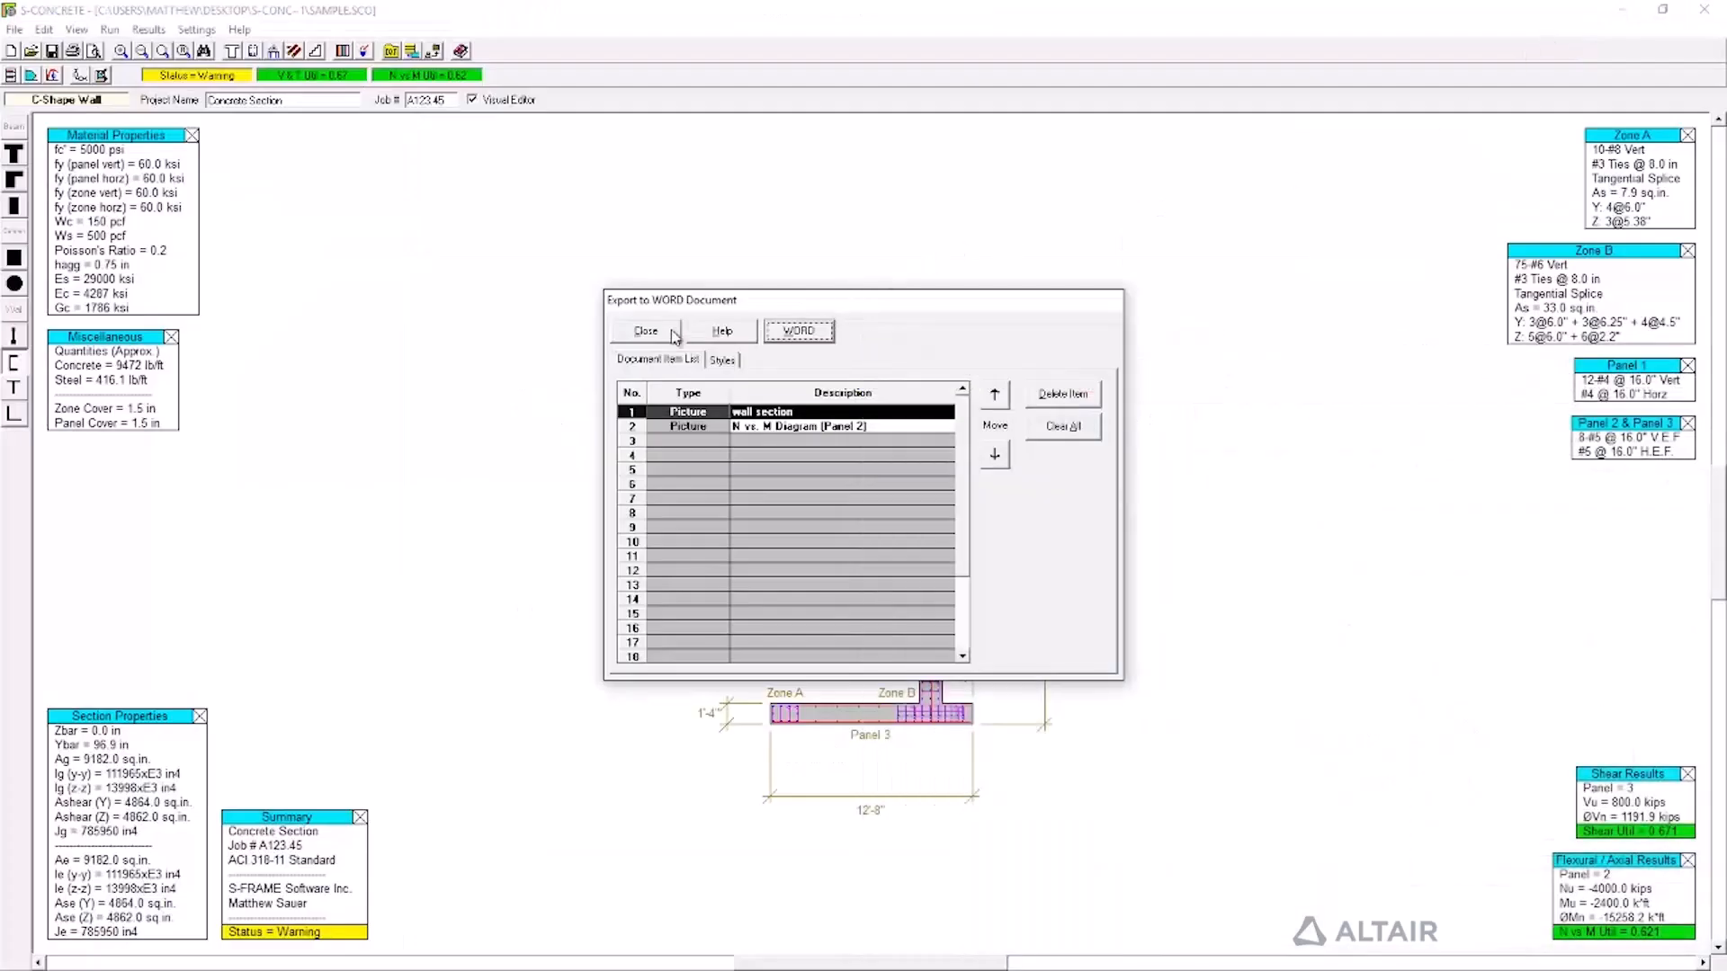
pyautogui.click(646, 331)
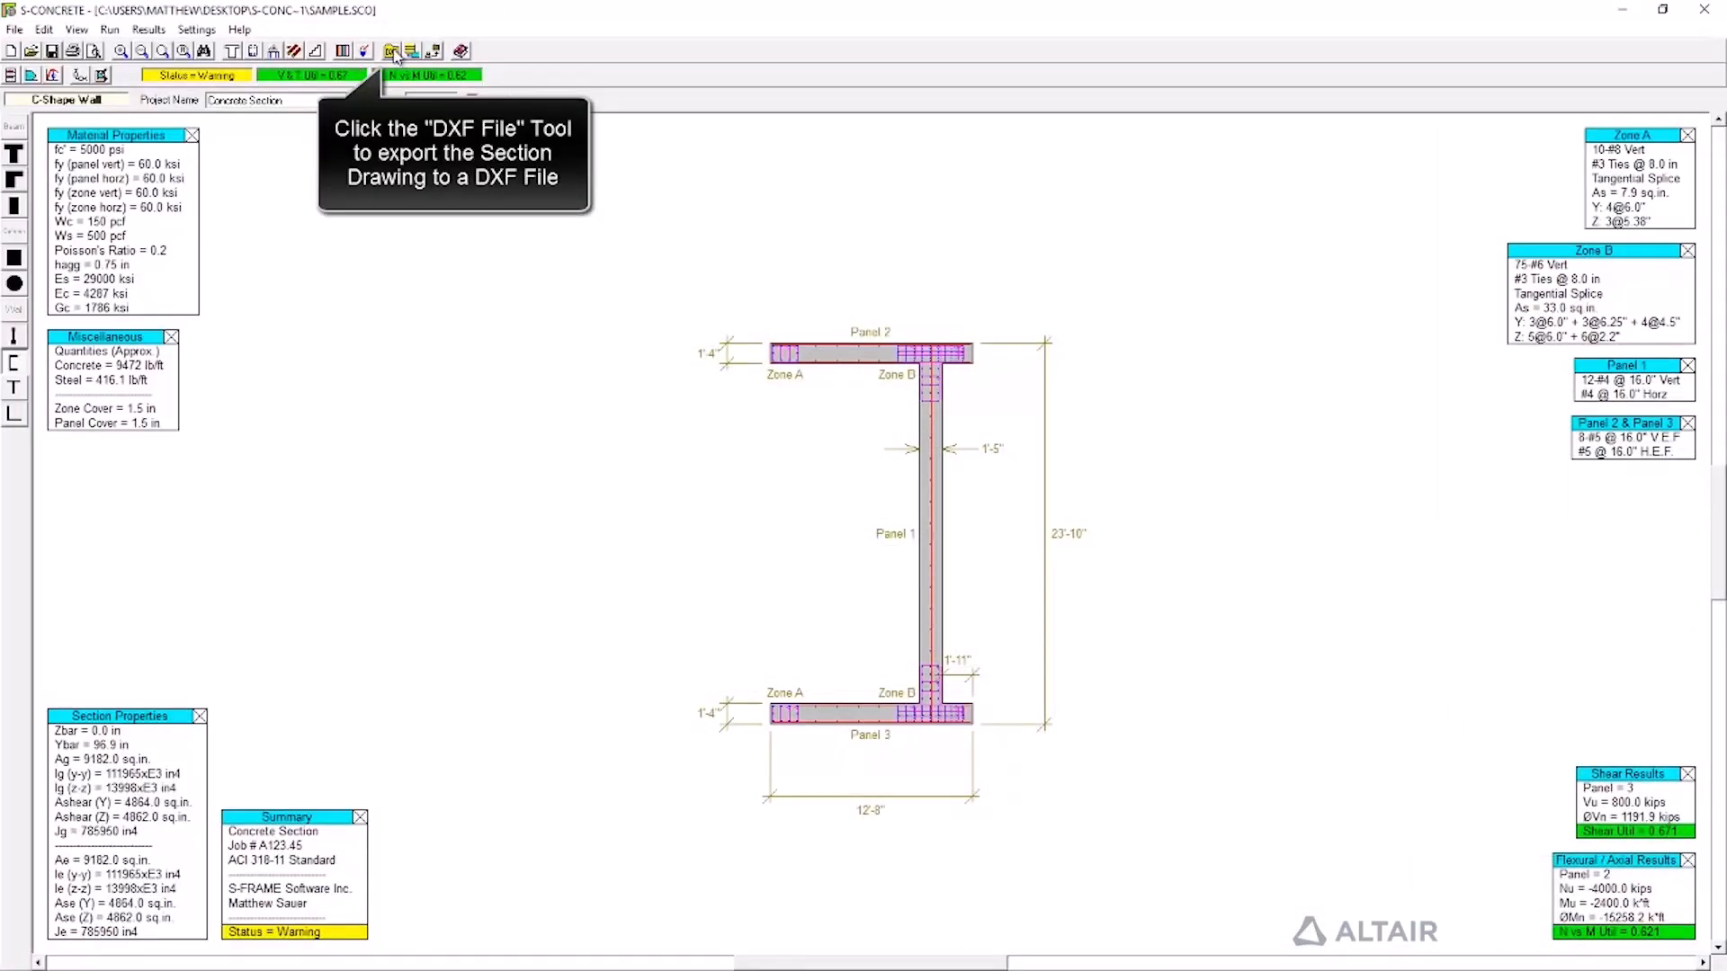
# Export the wall section drawing to SAMPLE.DXF with DXF Shading included.
pyautogui.click(392, 51)
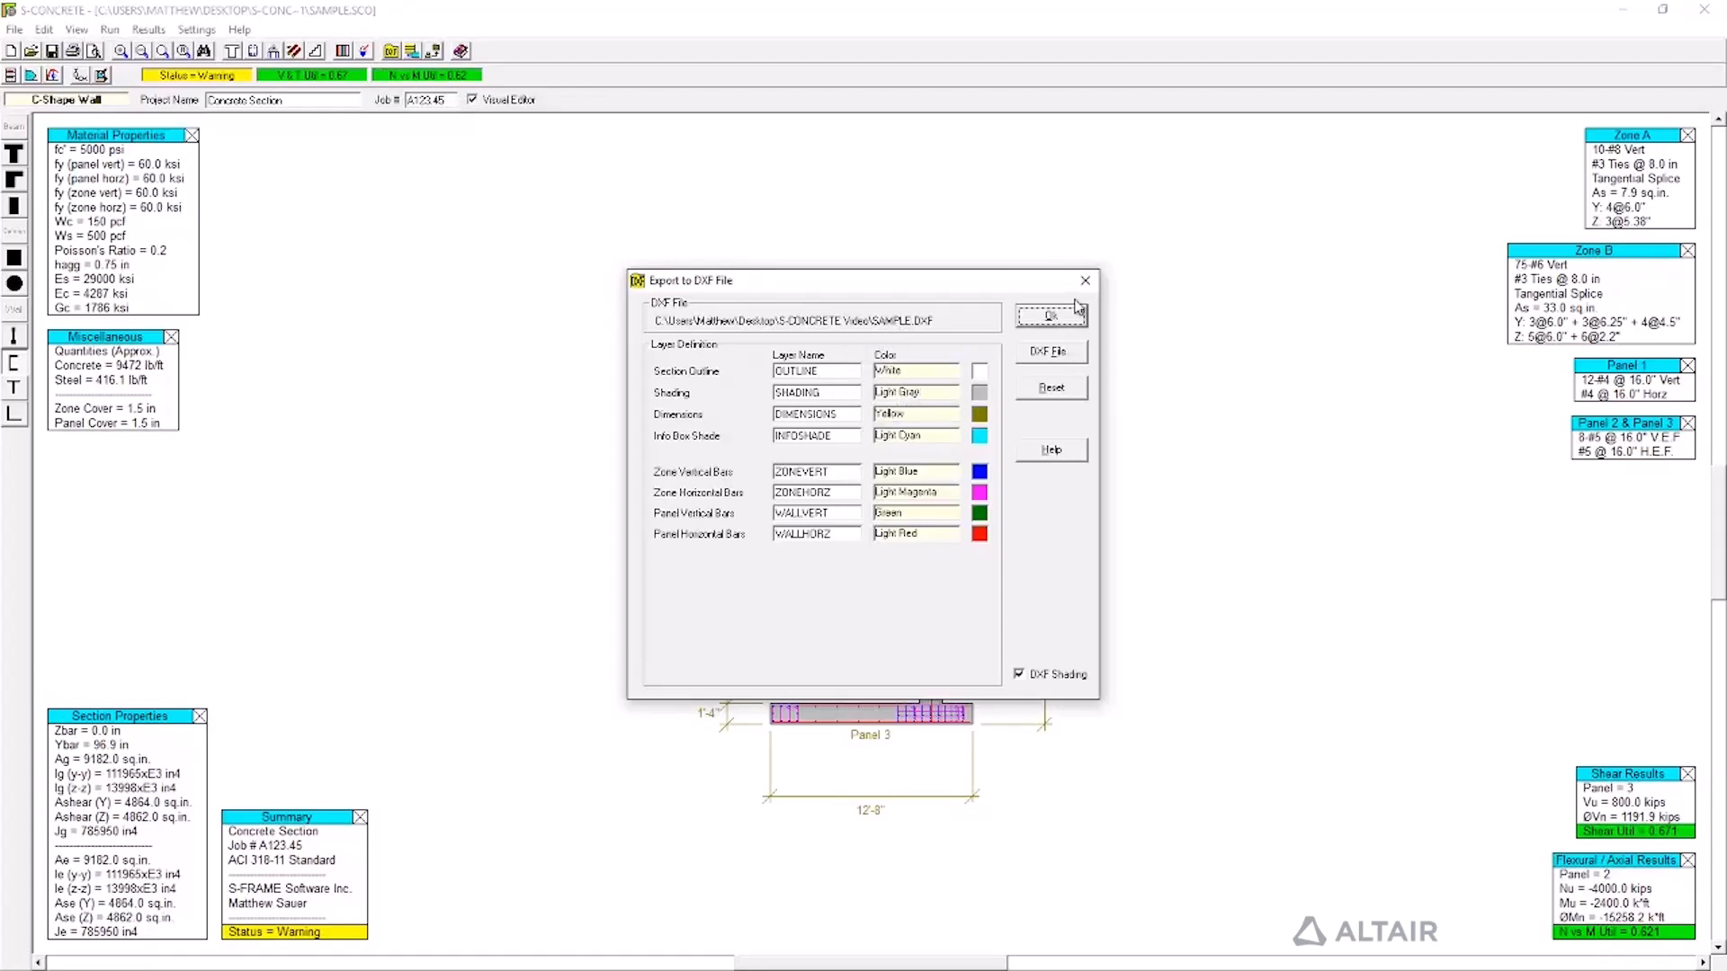
pyautogui.click(1053, 317)
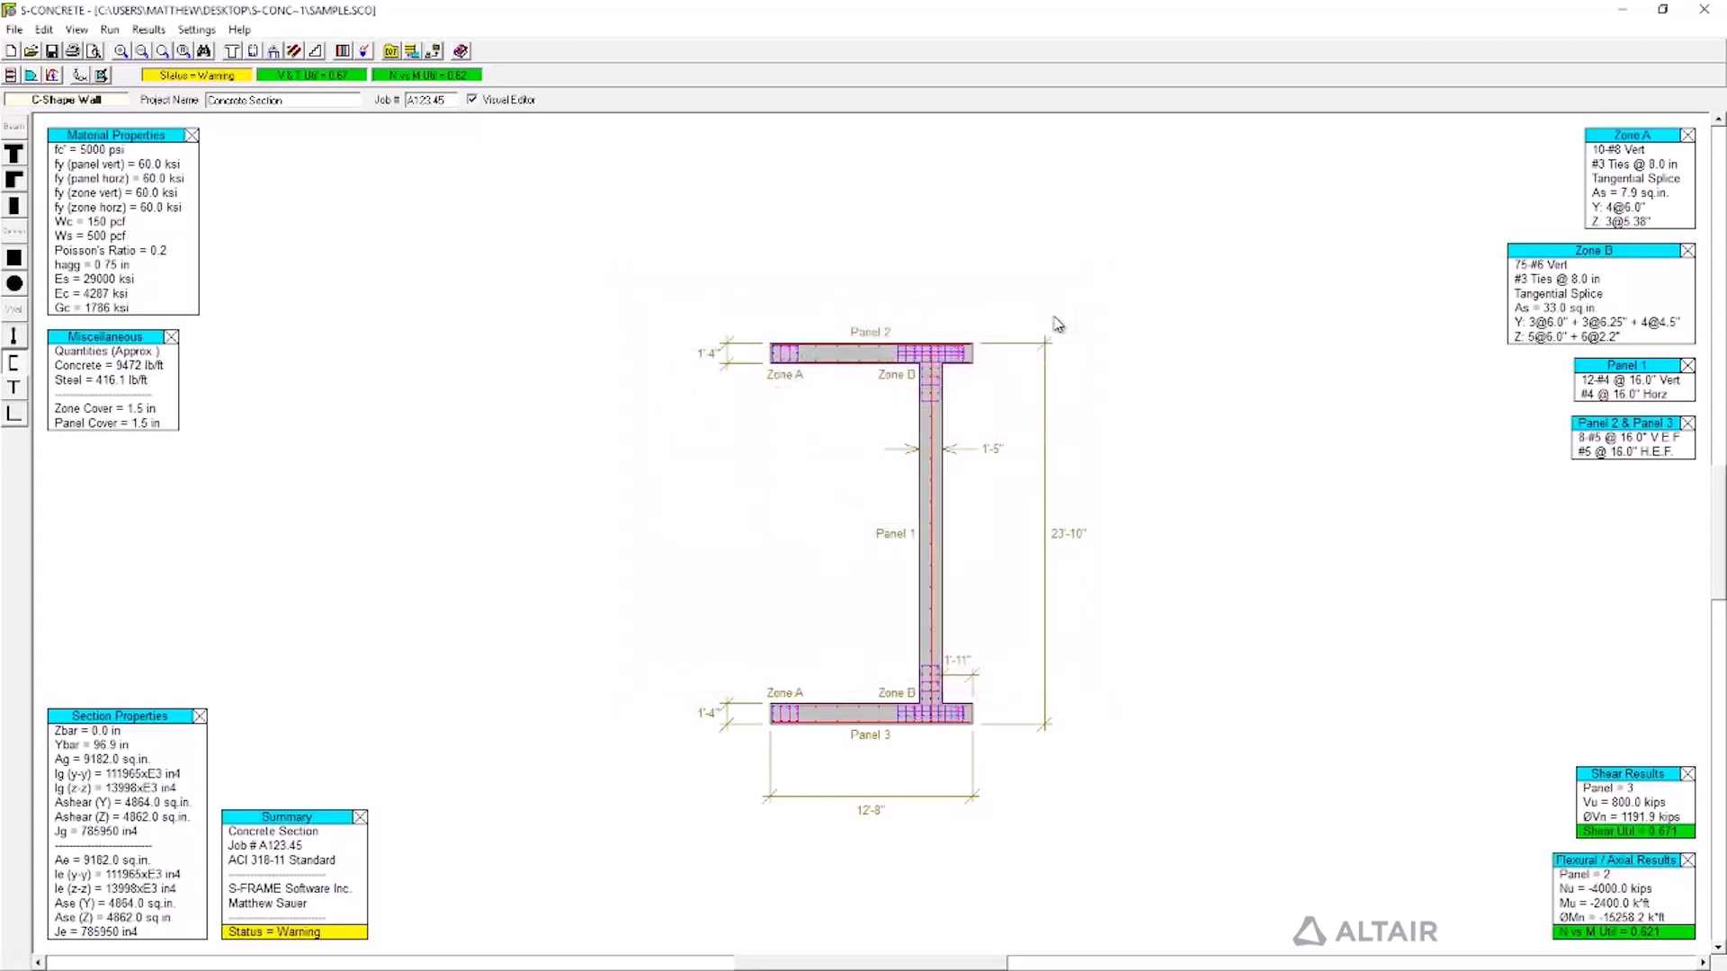
# Open the S-CONCRETE help and view the New, Open, Save, Save As, Exit topic under File Menu Commands.
pyautogui.click(463, 51)
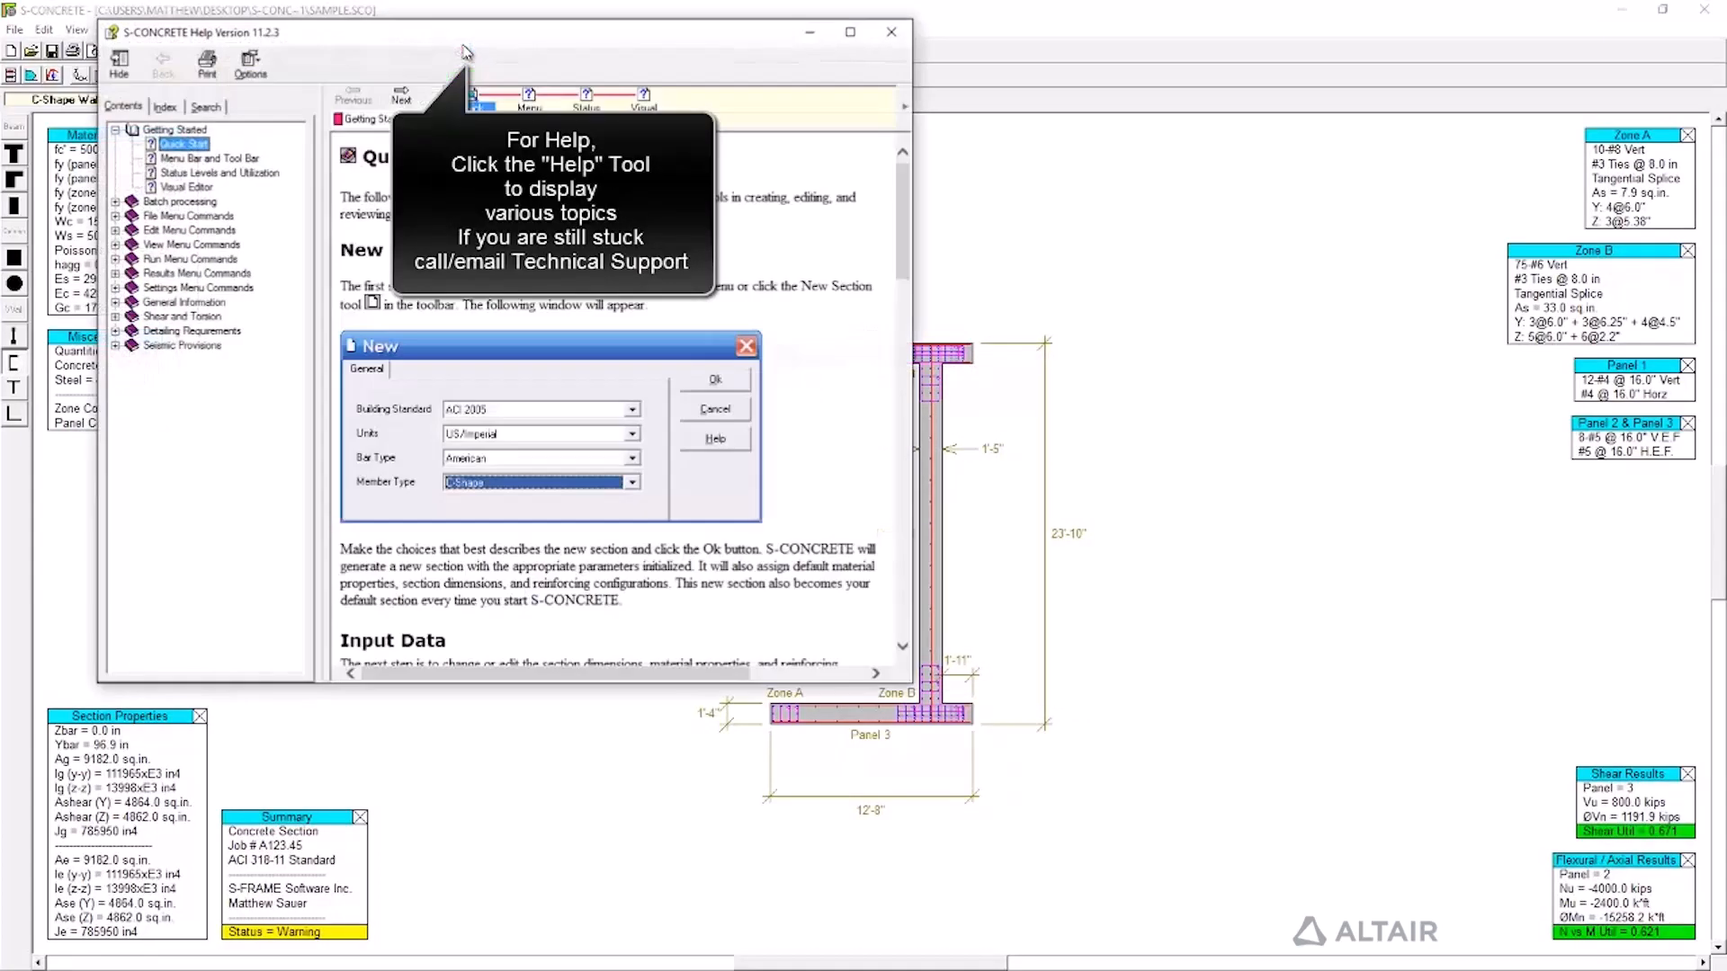
pyautogui.click(115, 217)
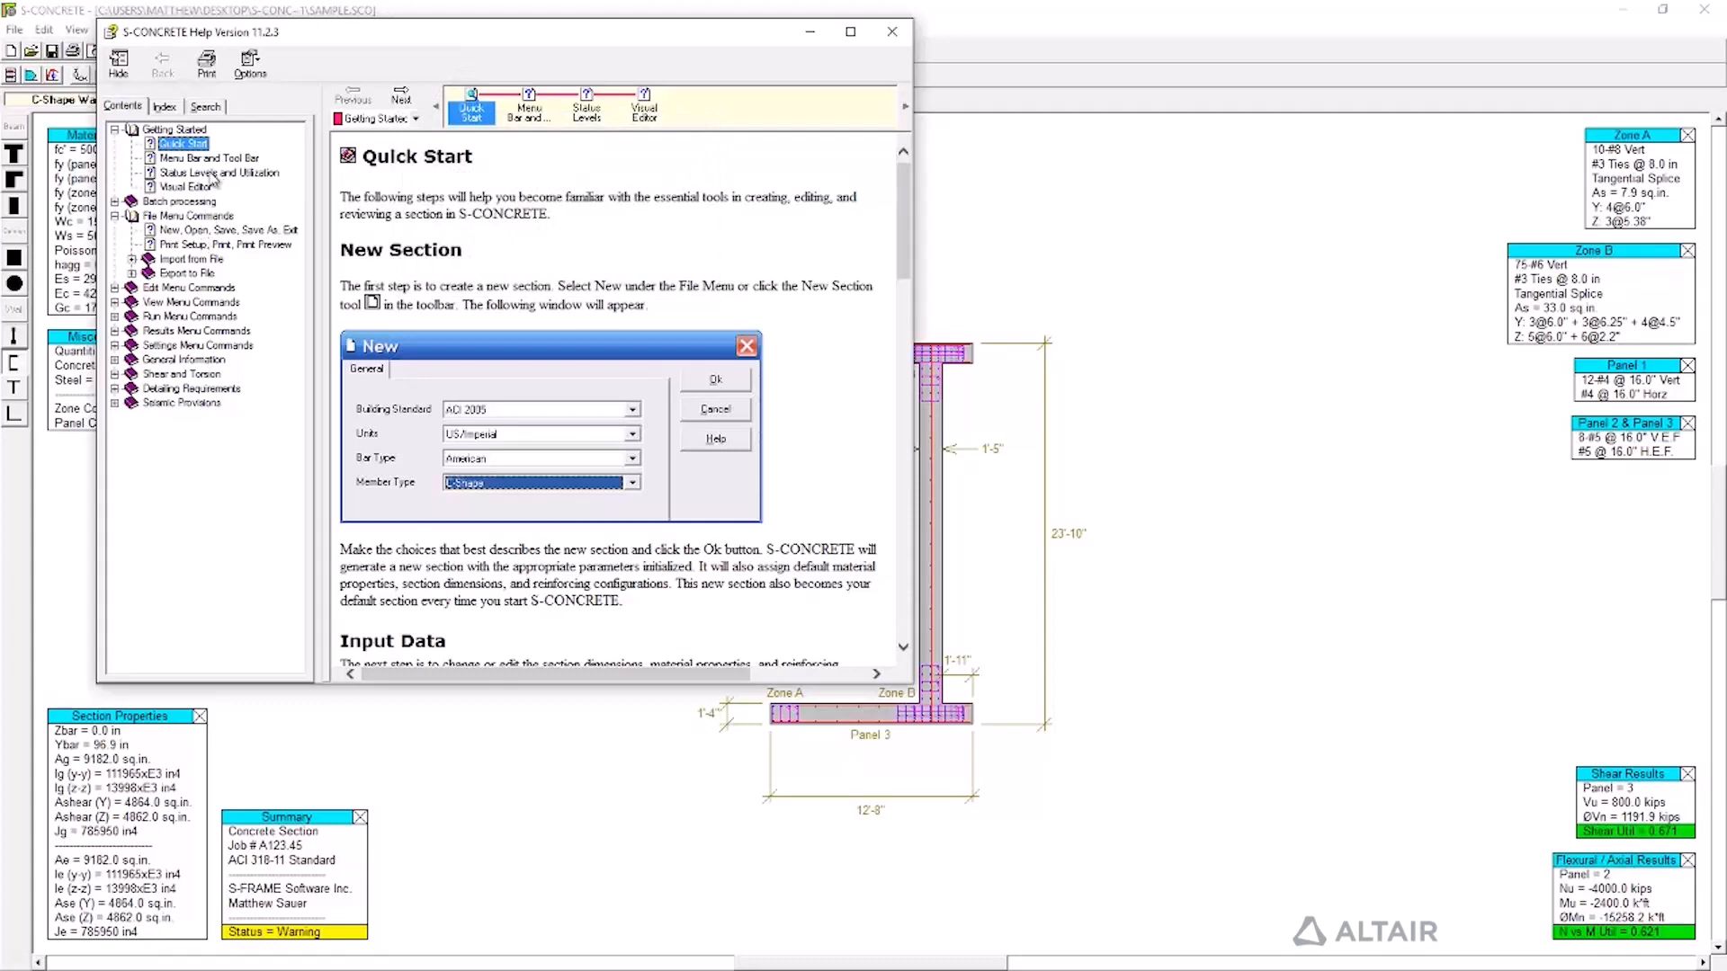
pyautogui.click(174, 232)
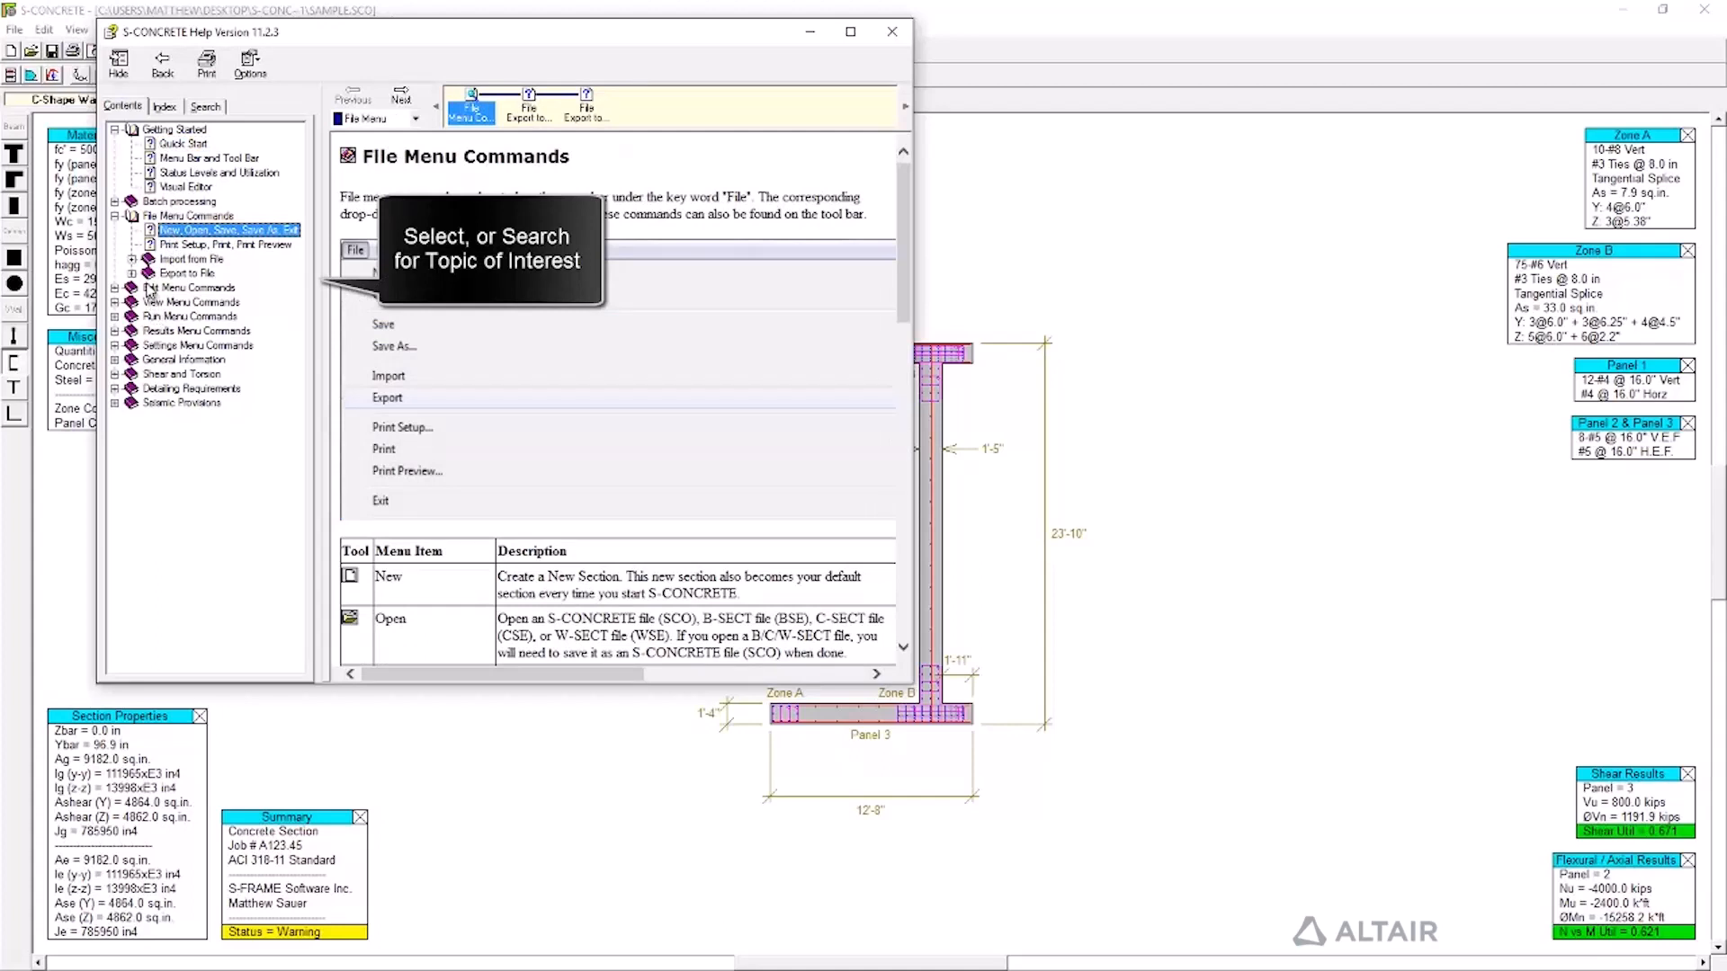
# Read the Material Properties and Design moments help topics under General Information, and expand the Shear and Torsion topics.
pyautogui.click(114, 359)
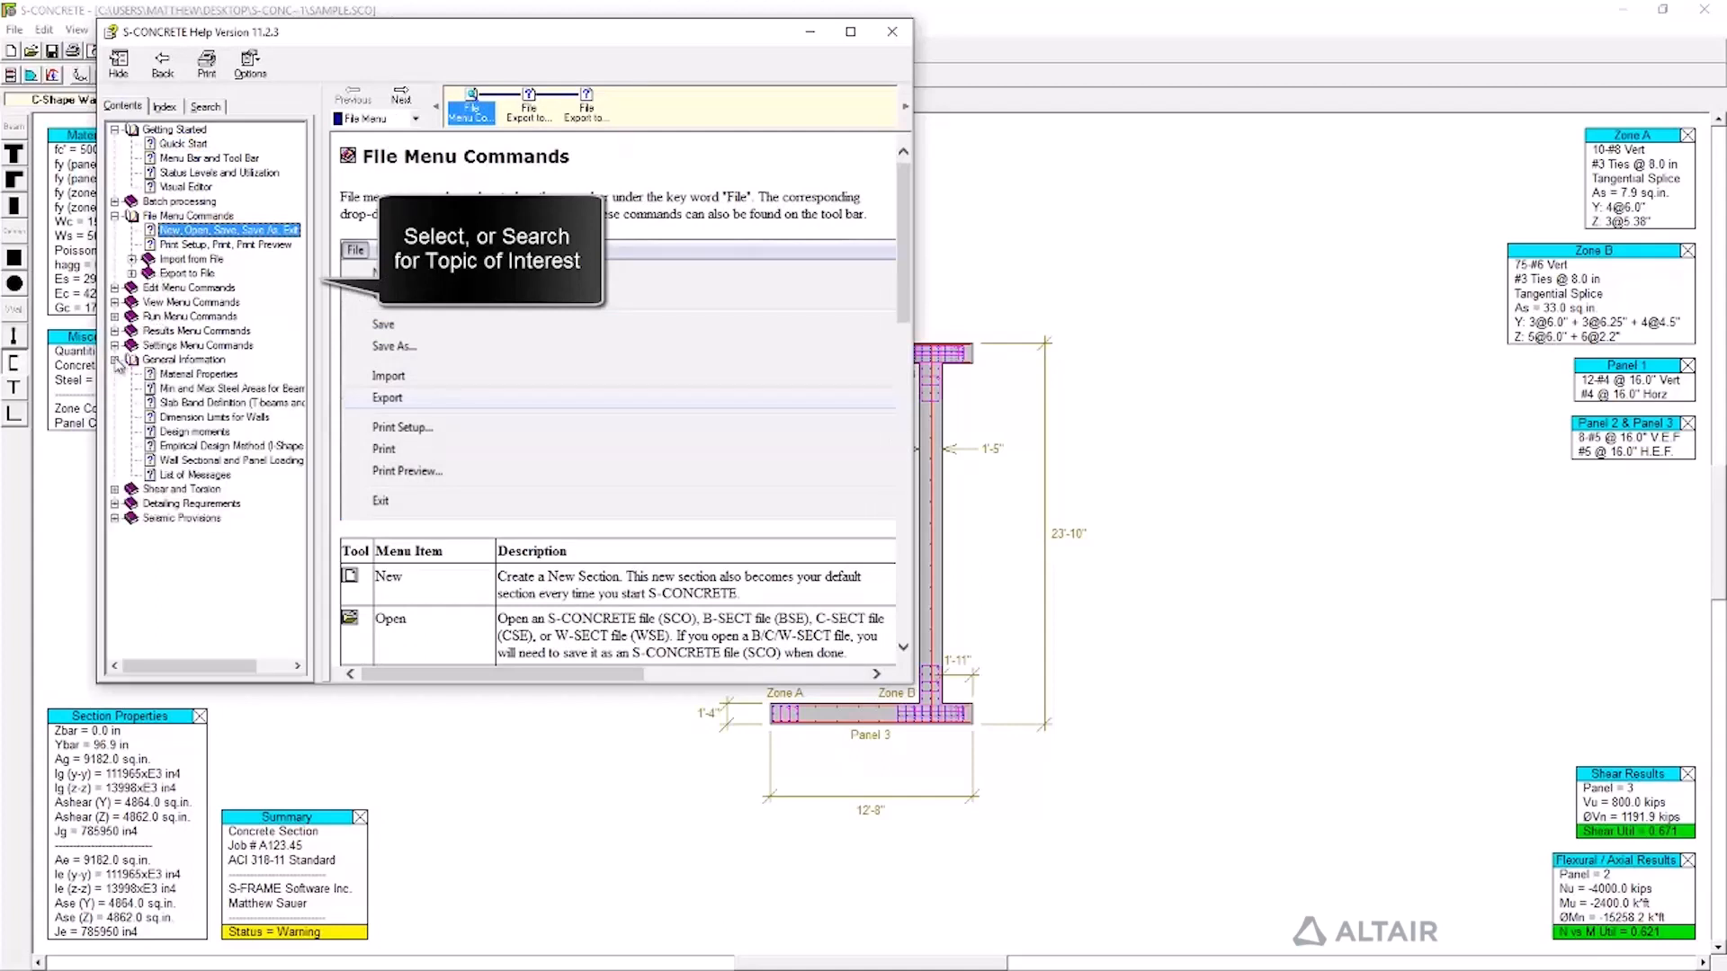
pyautogui.click(175, 376)
pyautogui.scroll(-5, 530, 298)
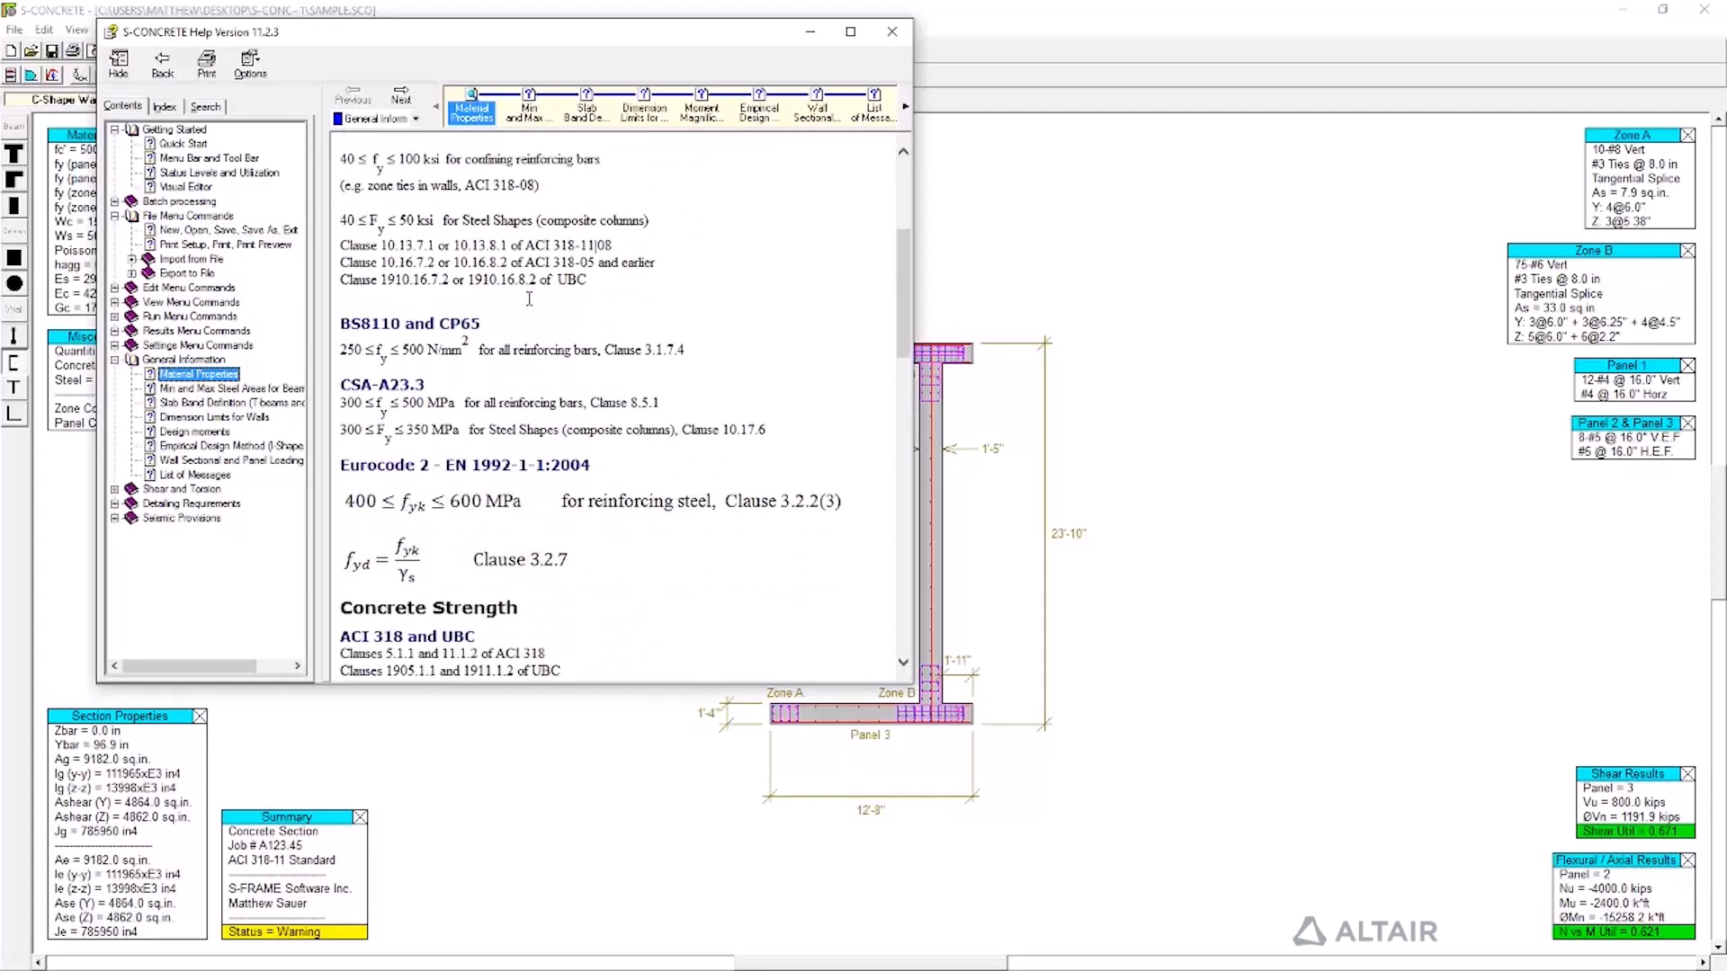
pyautogui.scroll(-5, 529, 298)
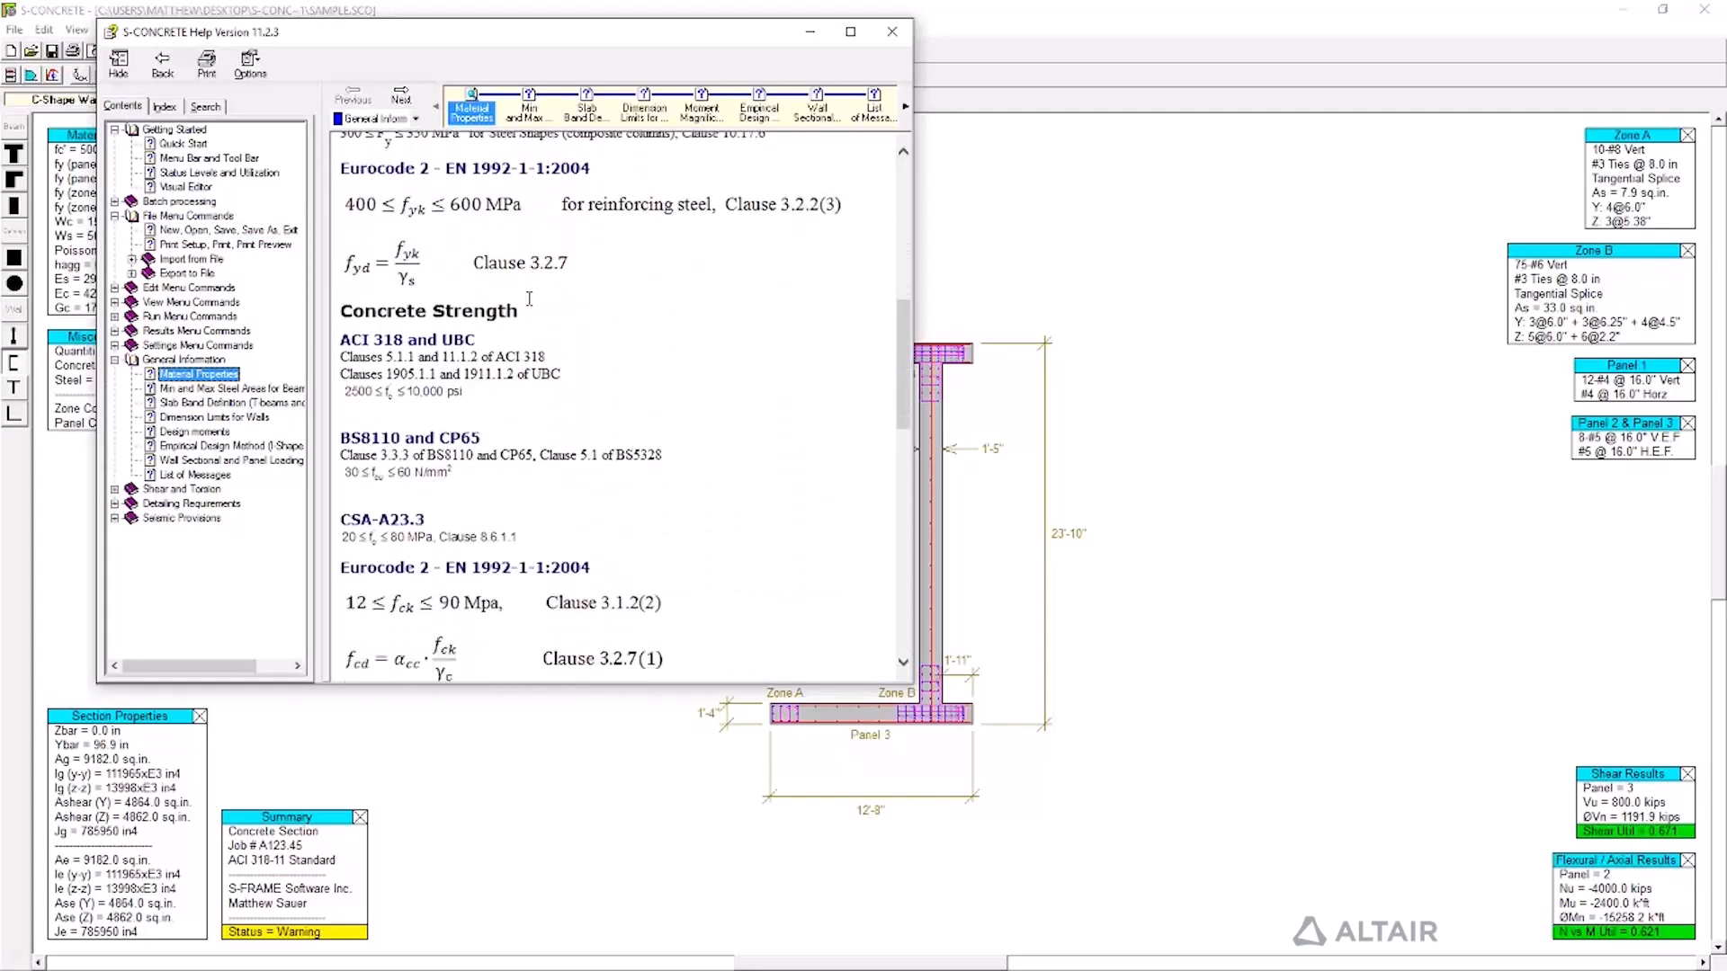
pyautogui.scroll(-1, 530, 299)
pyautogui.click(225, 434)
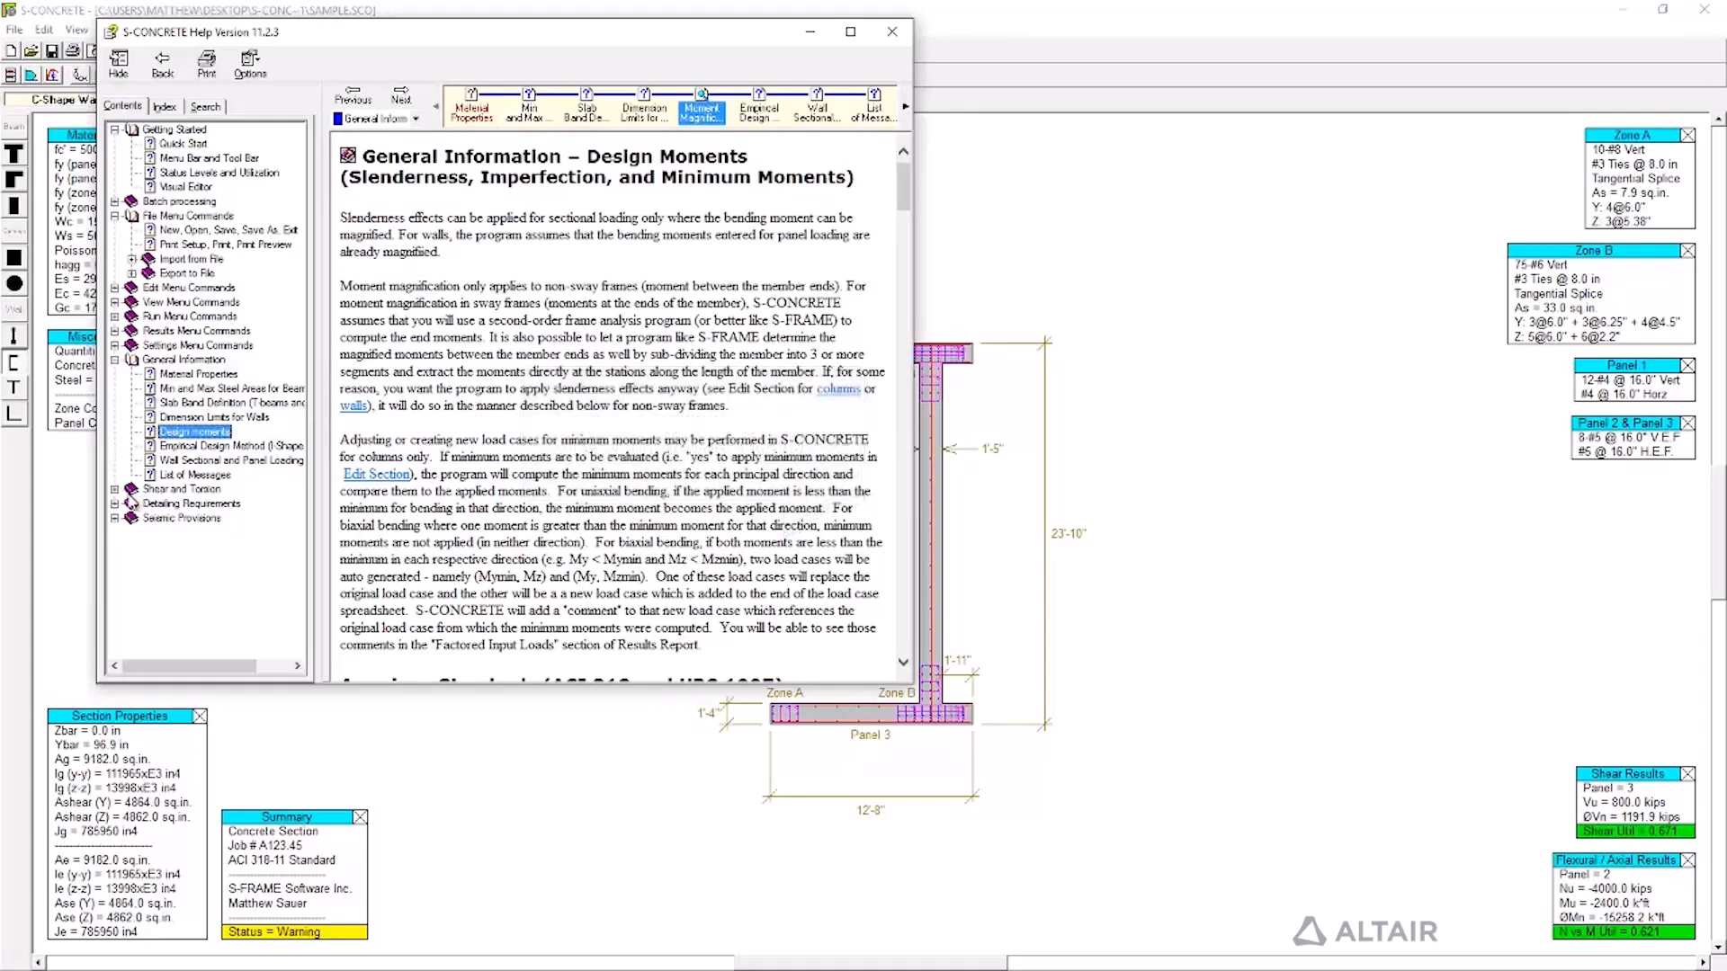
pyautogui.click(131, 489)
# Read the Wall Sectional and Panel Loading help discussion in a widened help window, and close the help.
pyautogui.click(225, 460)
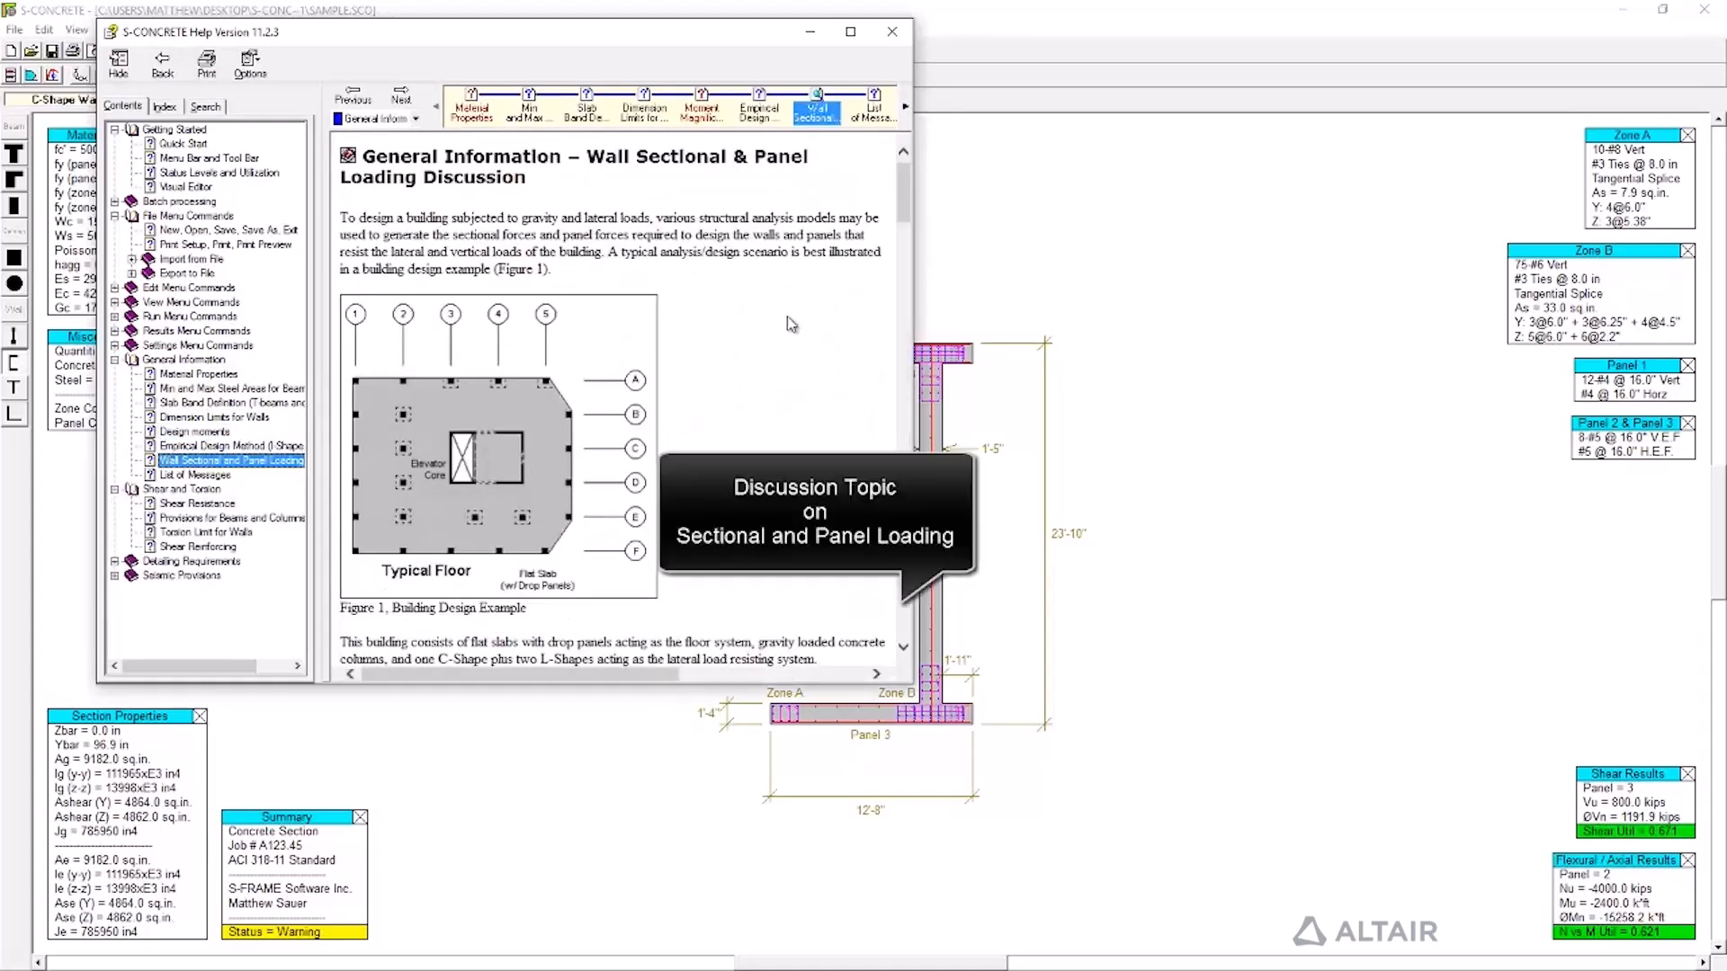
pyautogui.scroll(-2, 791, 323)
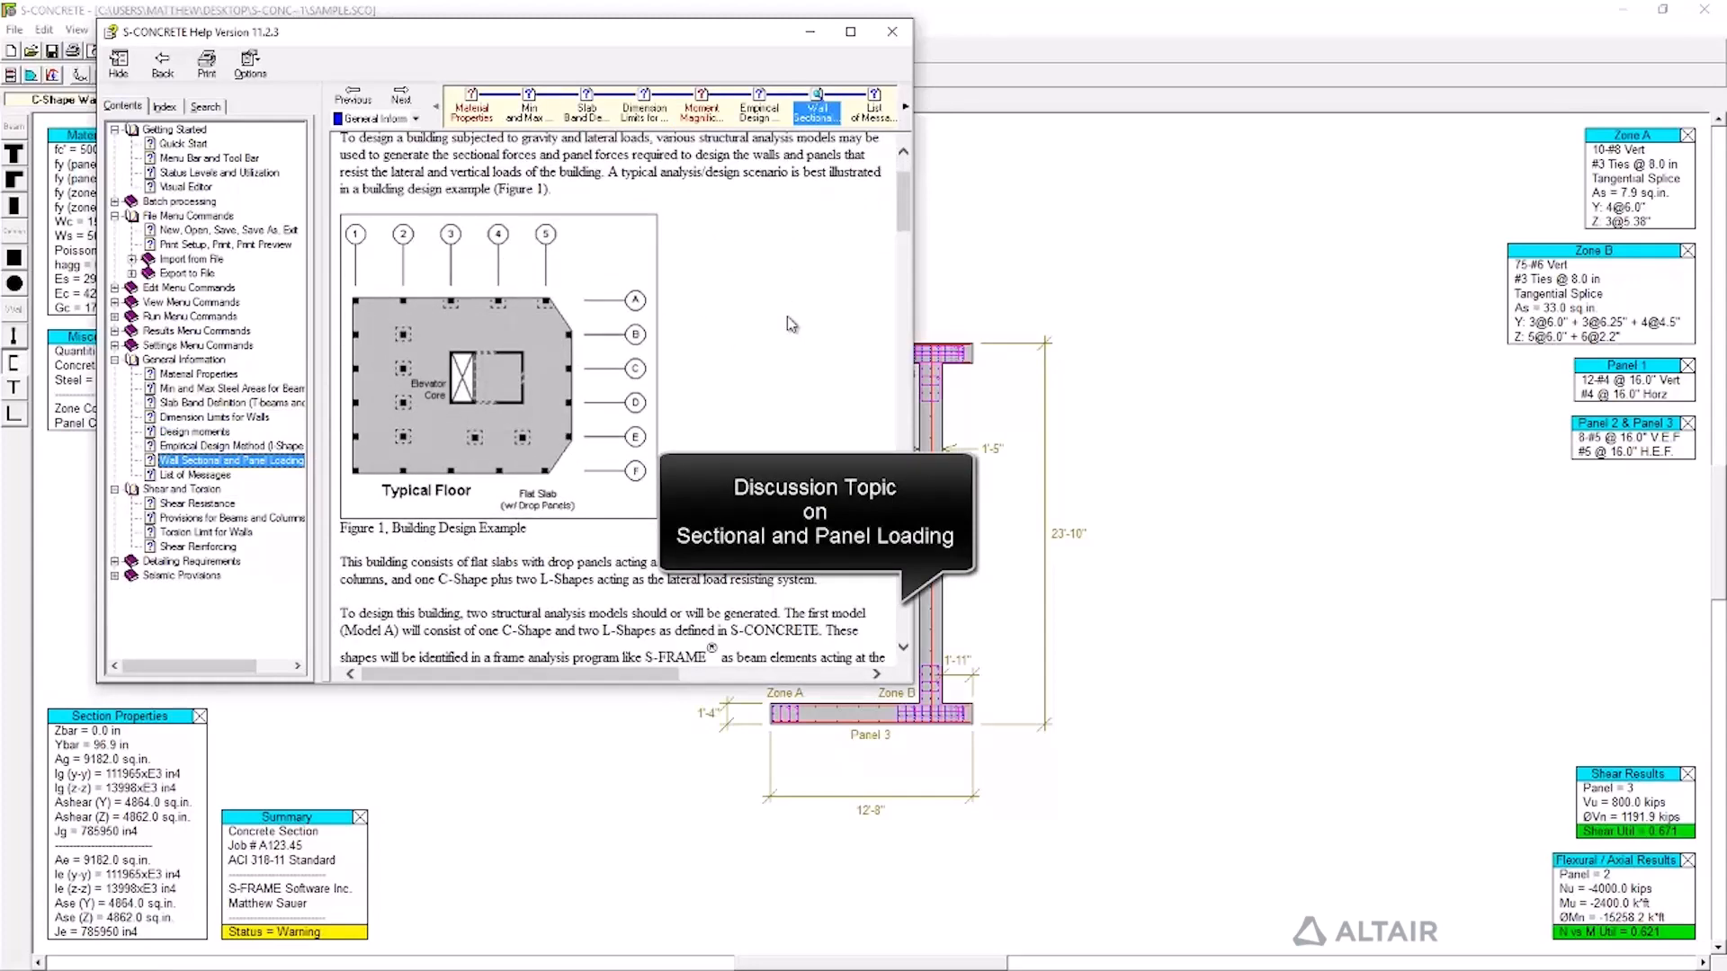
pyautogui.scroll(-4, 791, 324)
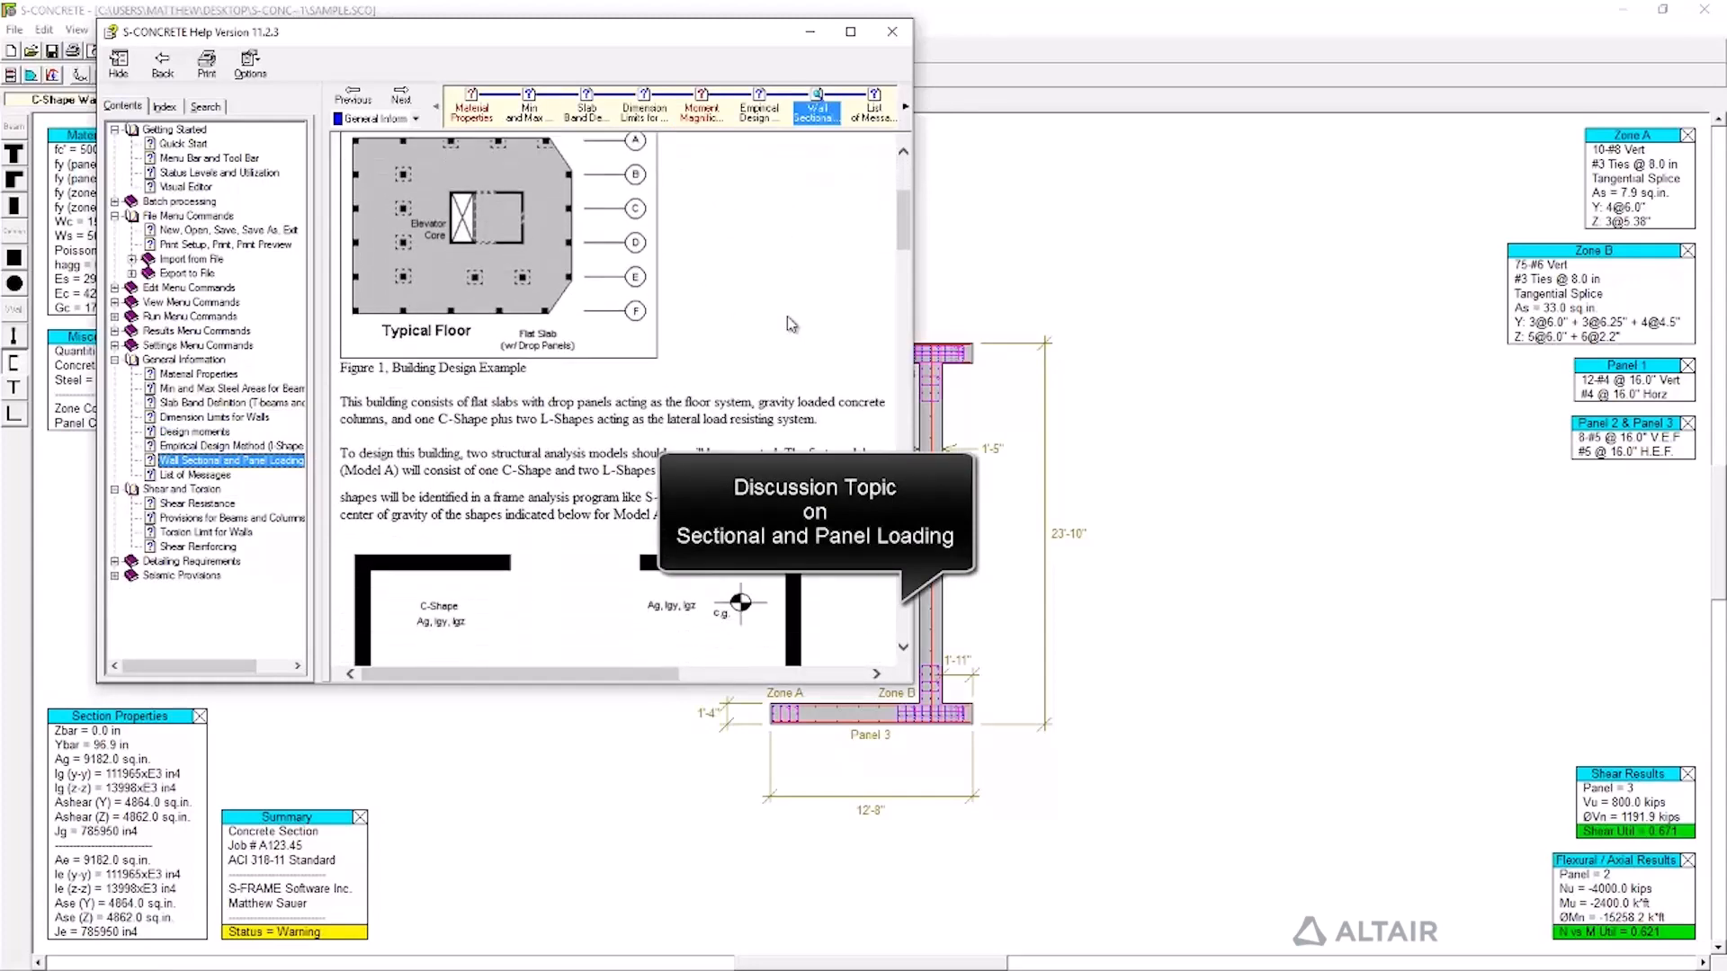
pyautogui.scroll(-4, 790, 323)
pyautogui.scroll(-10, 791, 323)
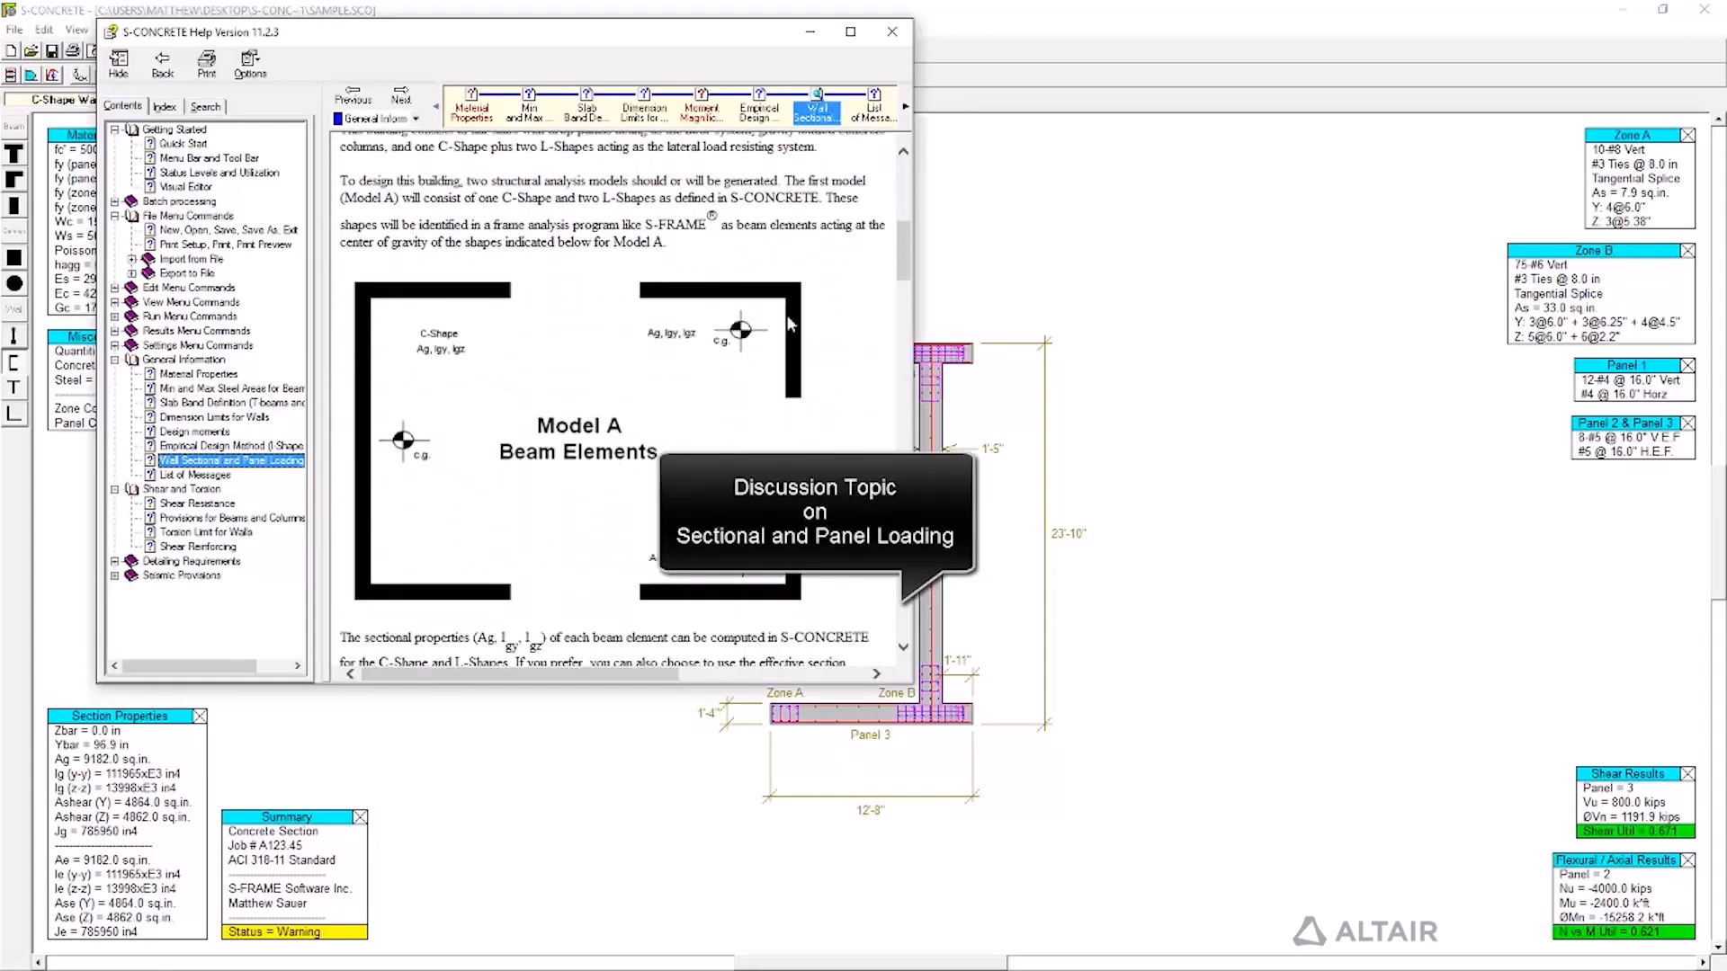
pyautogui.scroll(-8, 791, 323)
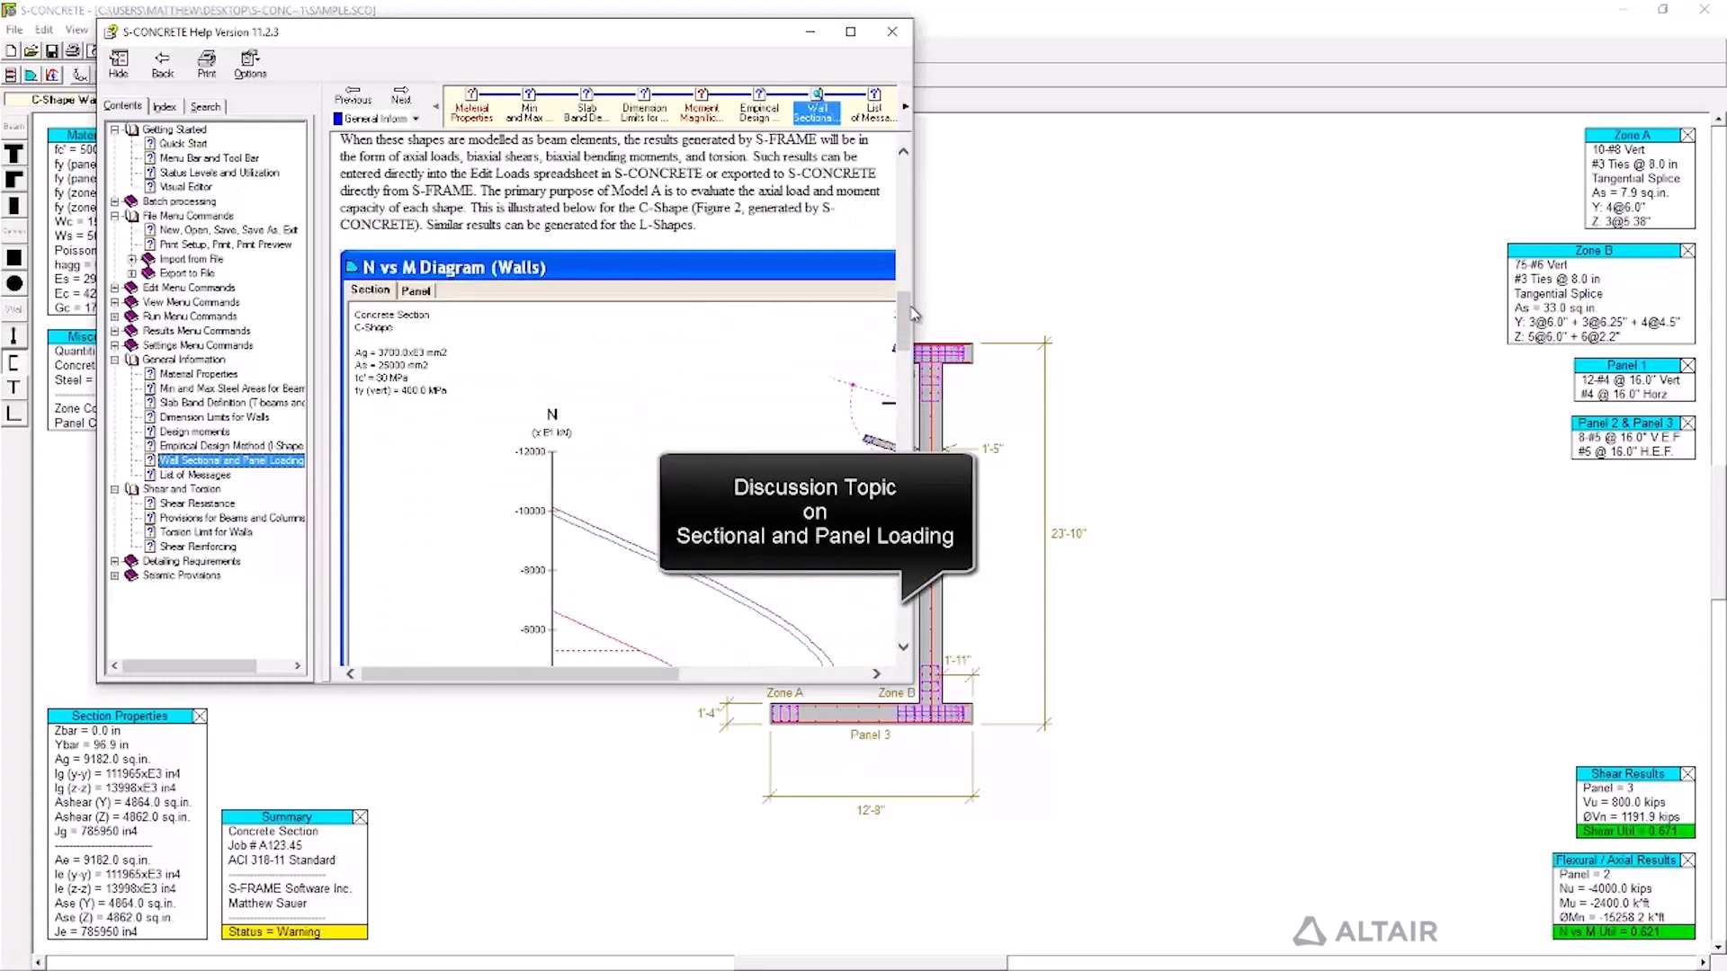
pyautogui.moveTo(912, 298); pyautogui.dragTo(1177, 299)
pyautogui.scroll(-14, 760, 346)
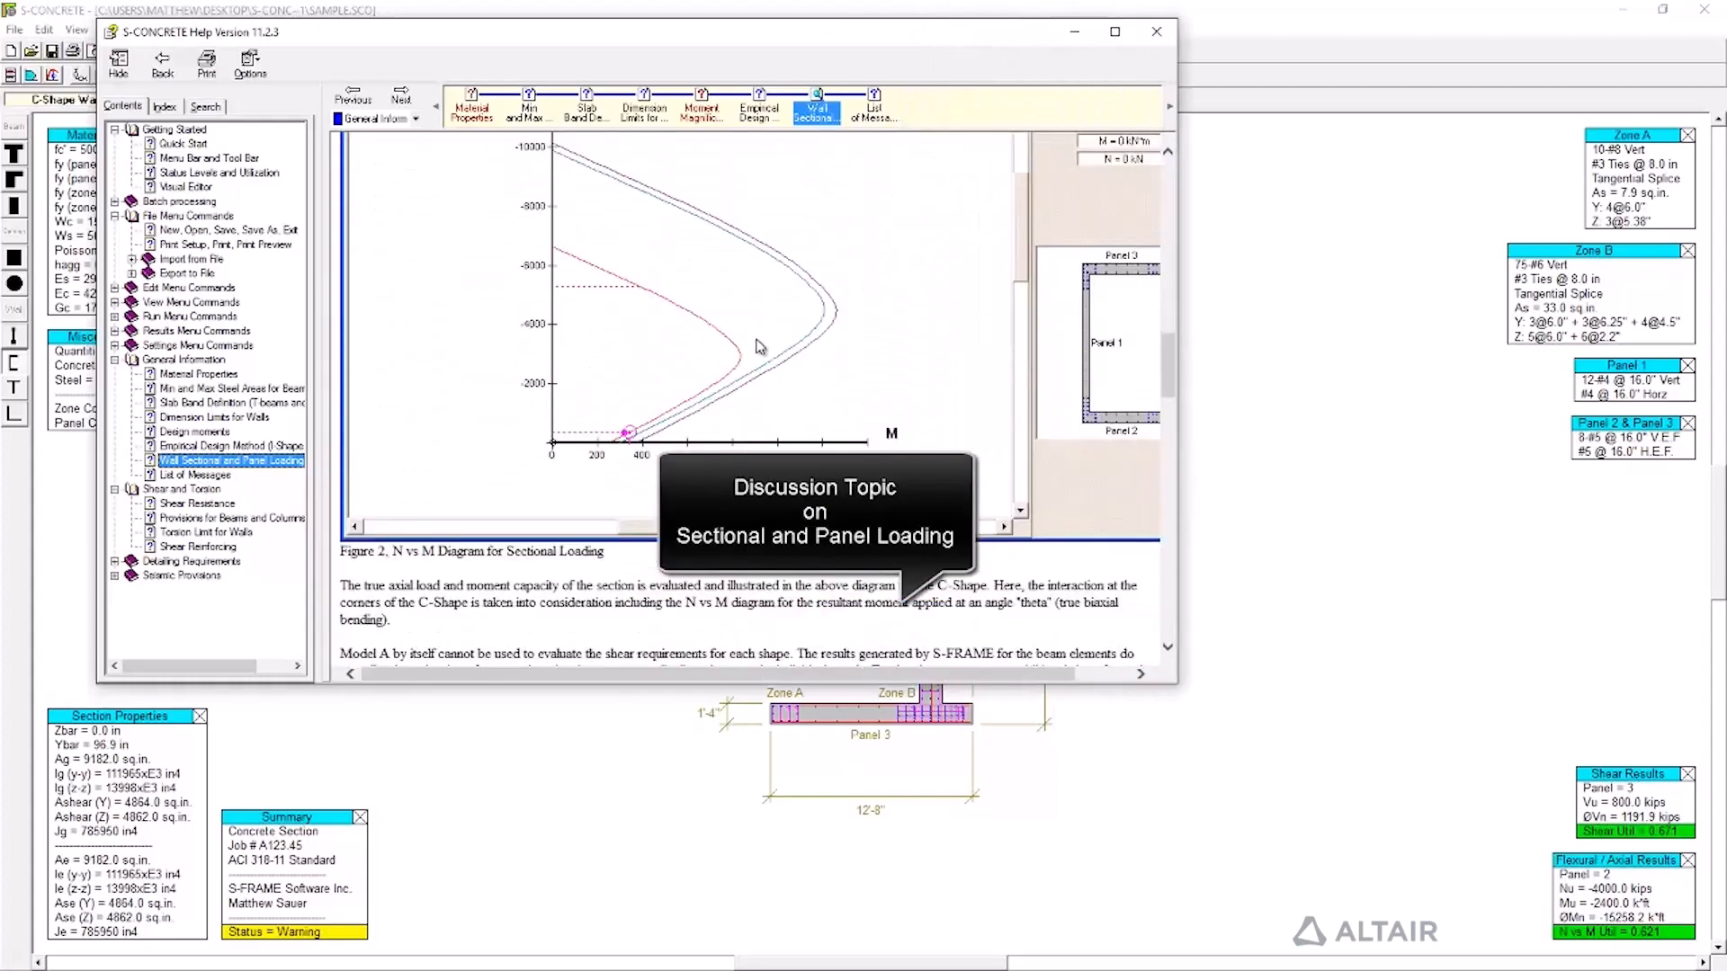
pyautogui.scroll(-11, 760, 347)
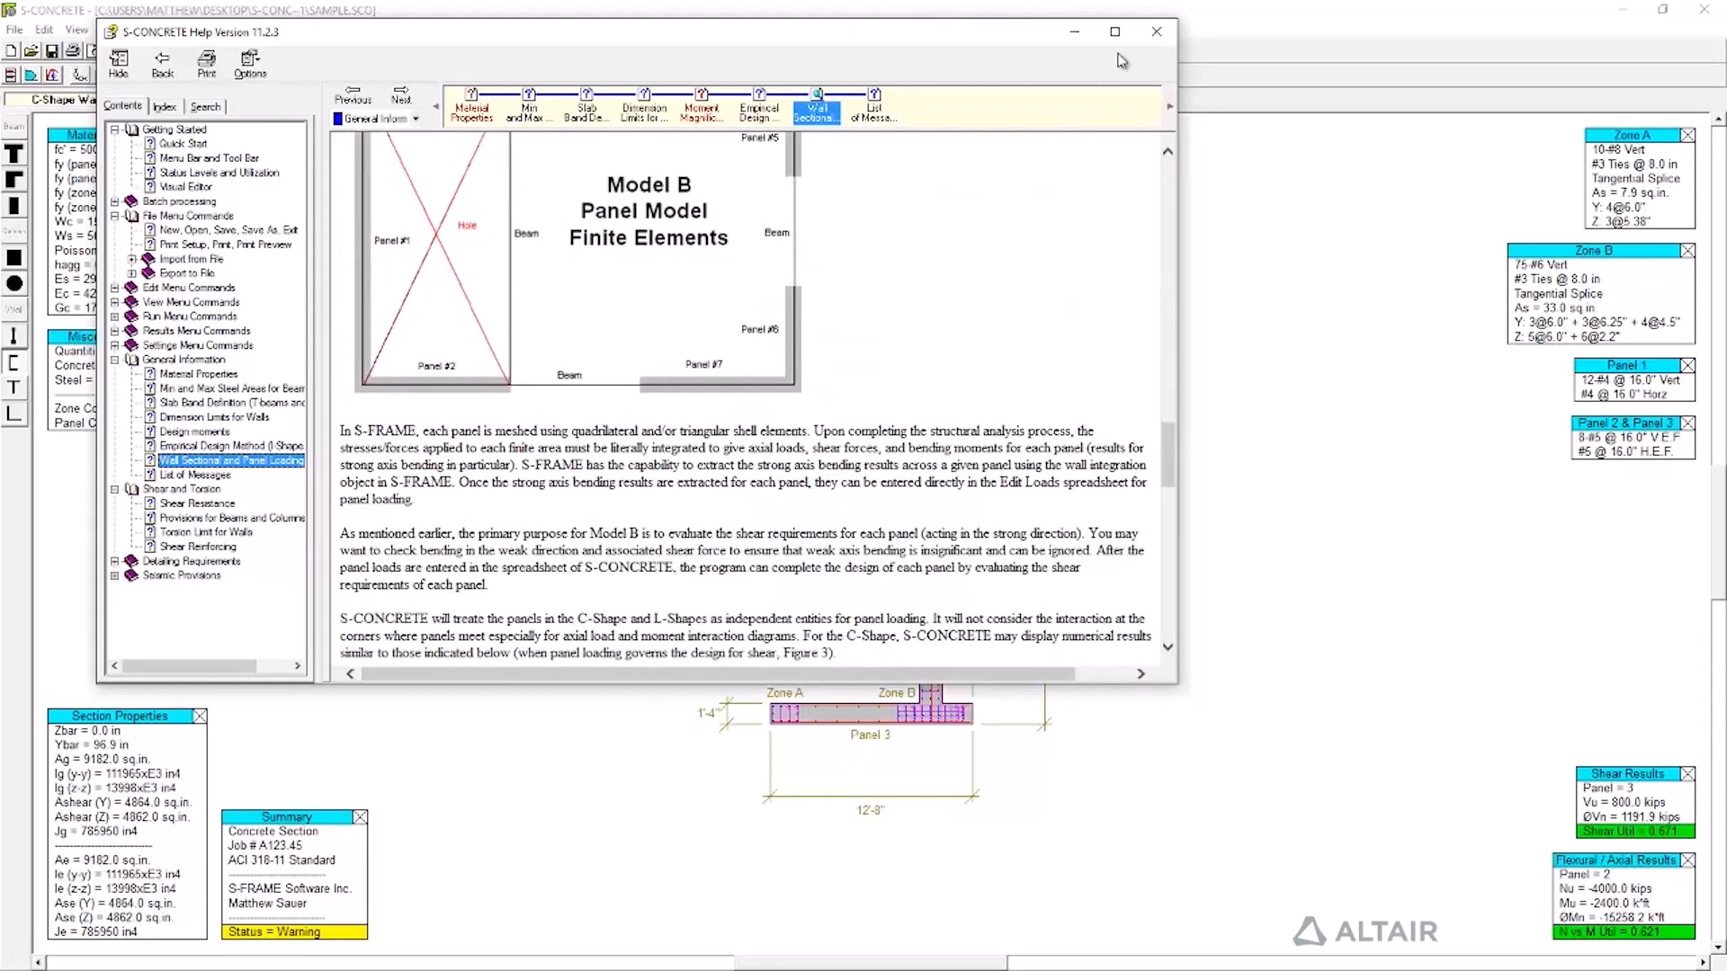
pyautogui.click(1155, 34)
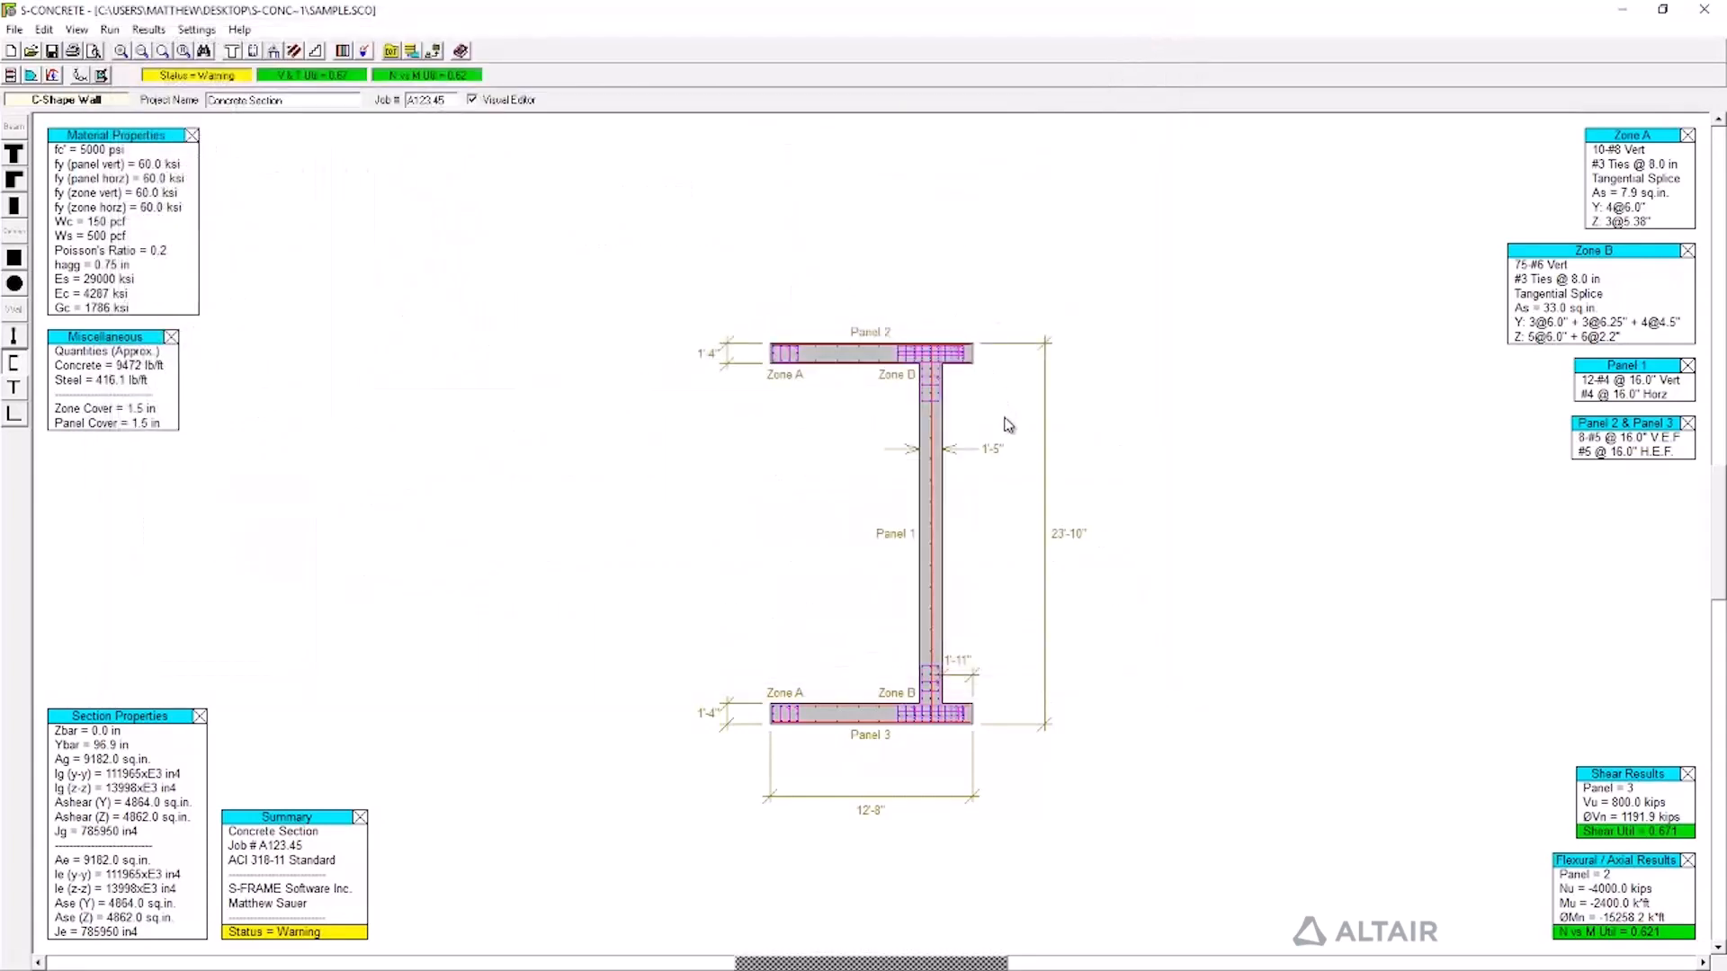